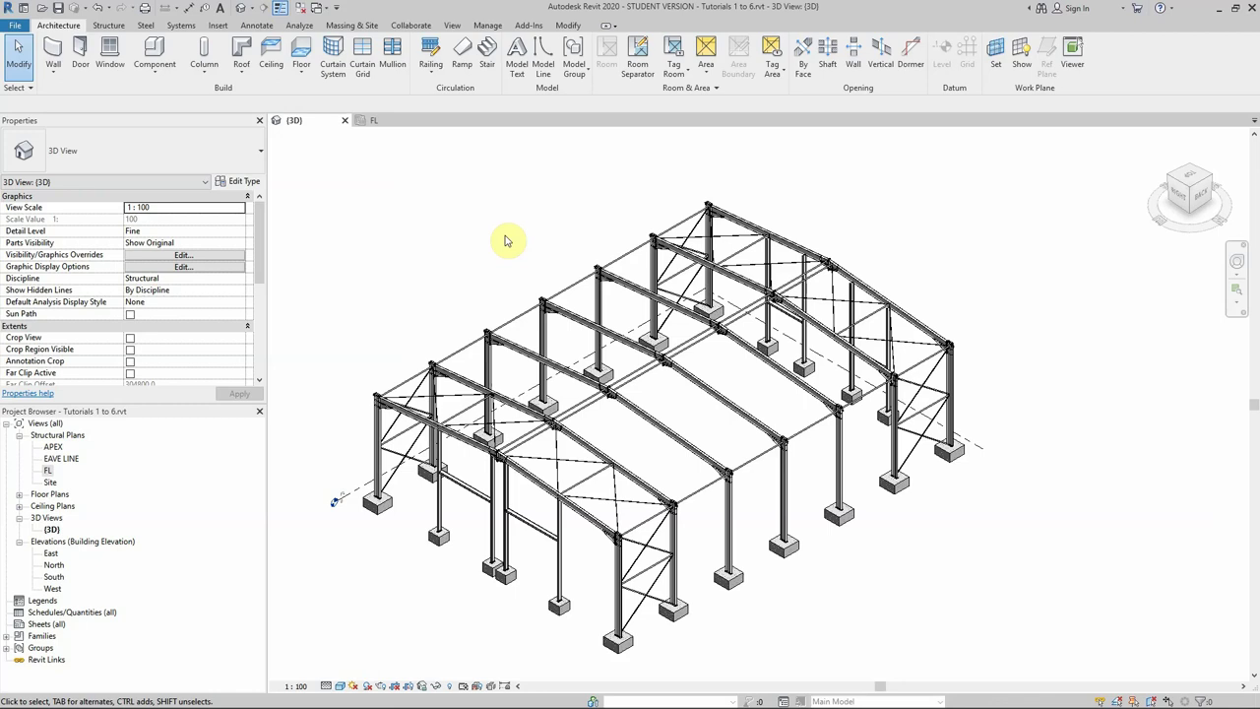
Inspect the two knee connections and the column base plate, then clear the selection.
{"action": "scroll", "coordinate": [783, 451], "scroll_direction": "up", "scroll_amount": 4}
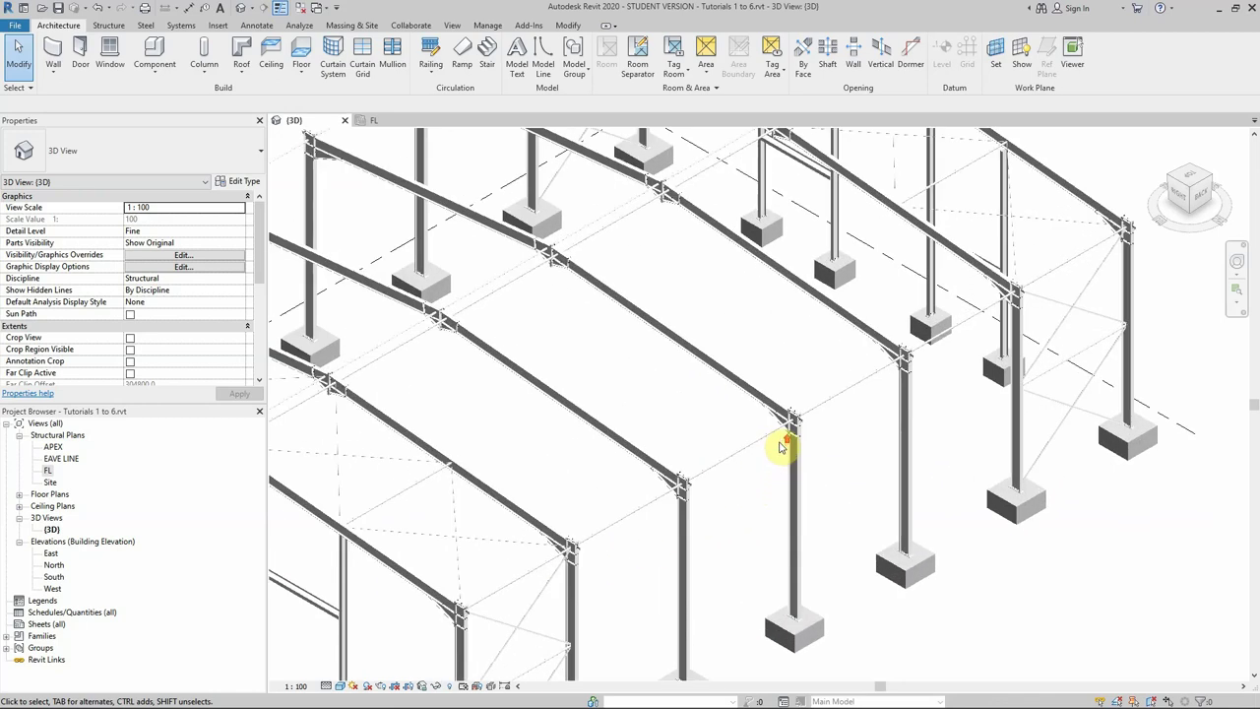
{"action": "left_click", "coordinate": [779, 419]}
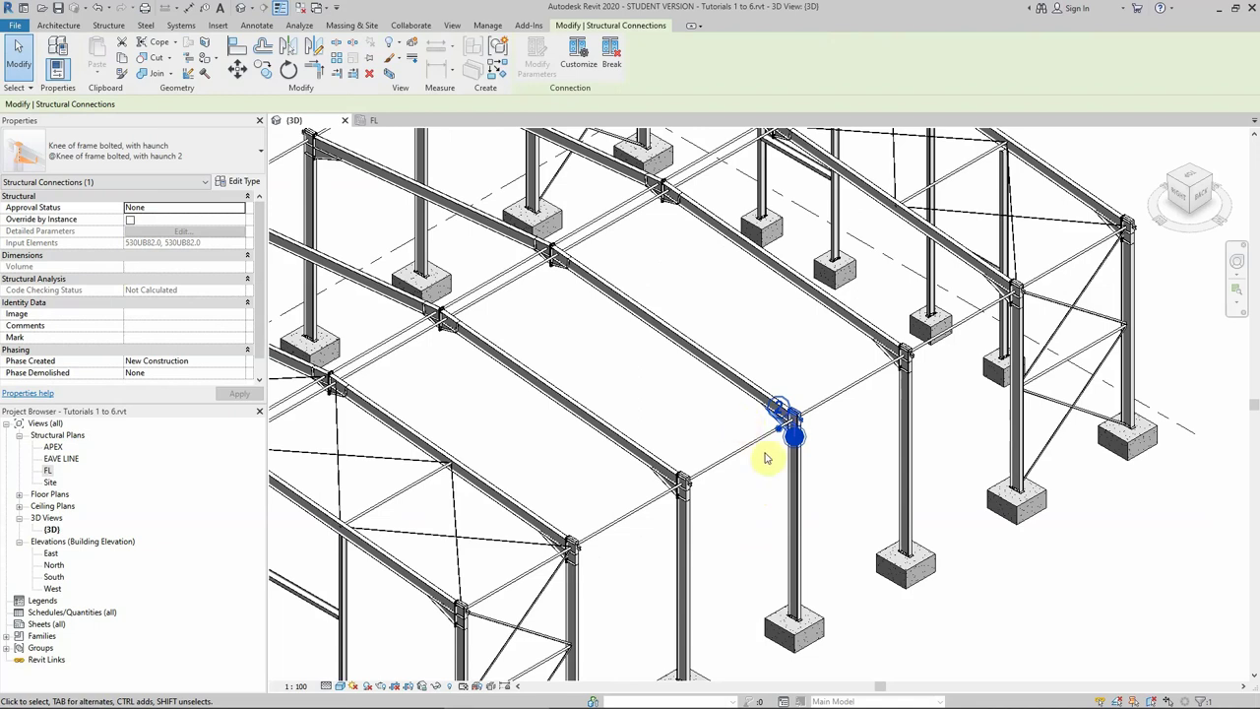
{"action": "mouse_move", "coordinate": [760, 454]}
{"action": "middle_mouse_down", "text": "shift"}
{"action": "mouse_move", "coordinate": [774, 517]}
{"action": "mouse_move", "coordinate": [754, 501]}
{"action": "middle_mouse_up", "text": "shift"}
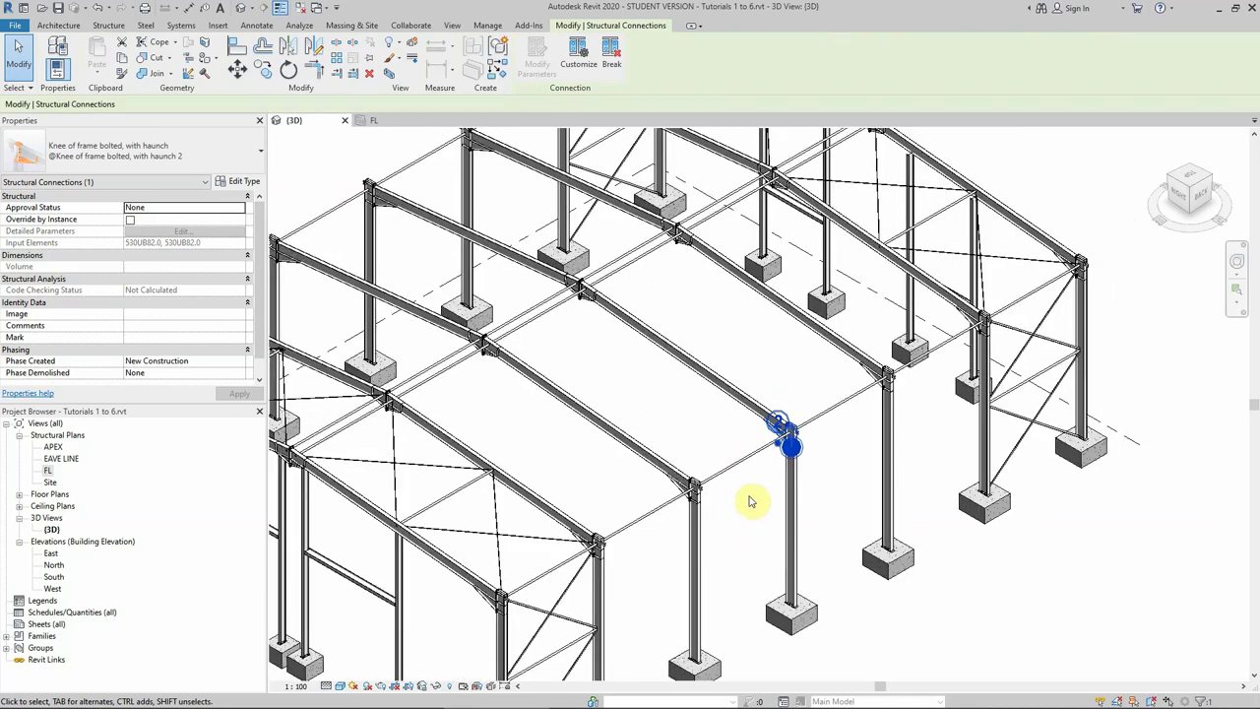
{"action": "left_click", "coordinate": [581, 295], "text": "ctrl"}
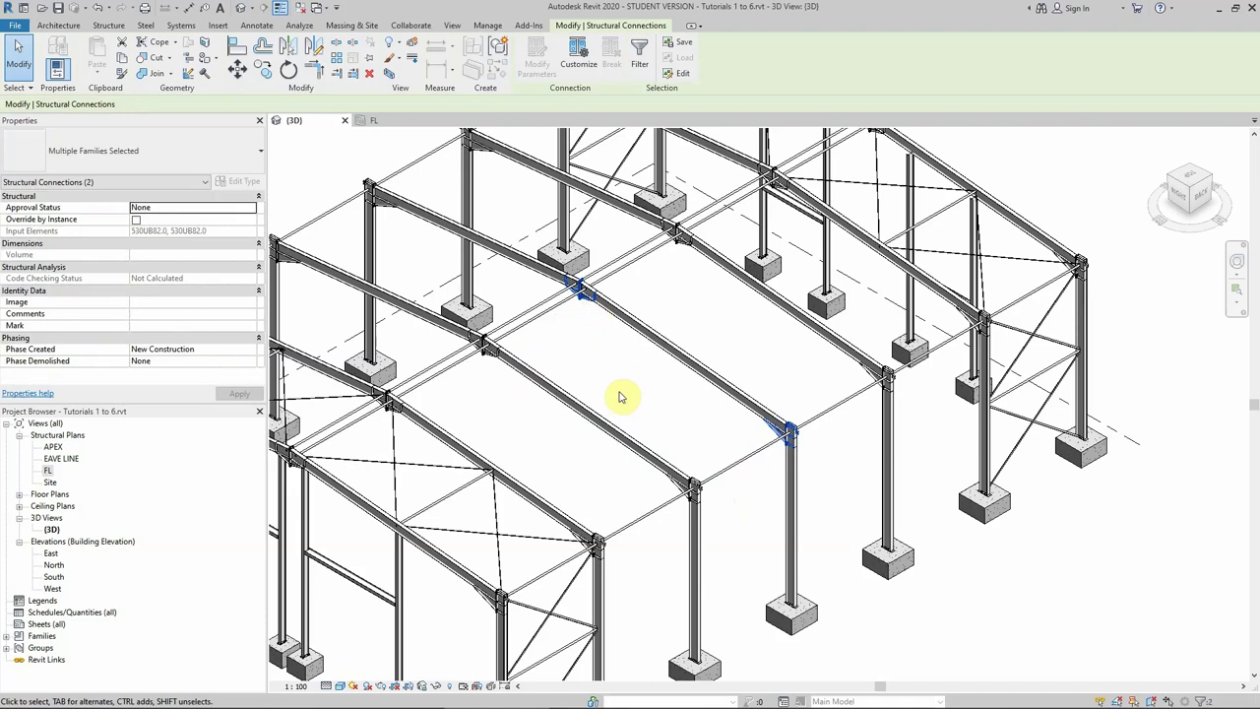
{"action": "left_click", "coordinate": [783, 600], "text": "ctrl"}
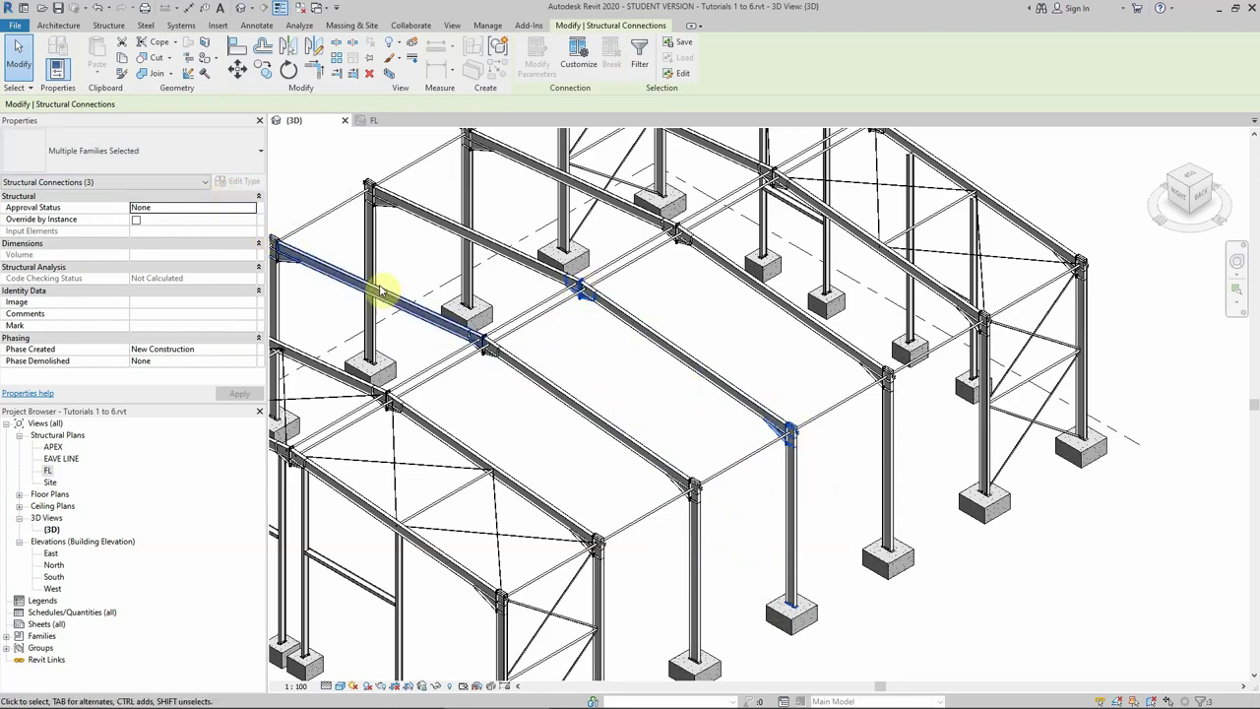
{"action": "left_click", "coordinate": [649, 408]}
Fit the frame in an isometric view and zoom to the rafter joint.
{"action": "scroll", "coordinate": [712, 416], "scroll_direction": "down", "scroll_amount": 4}
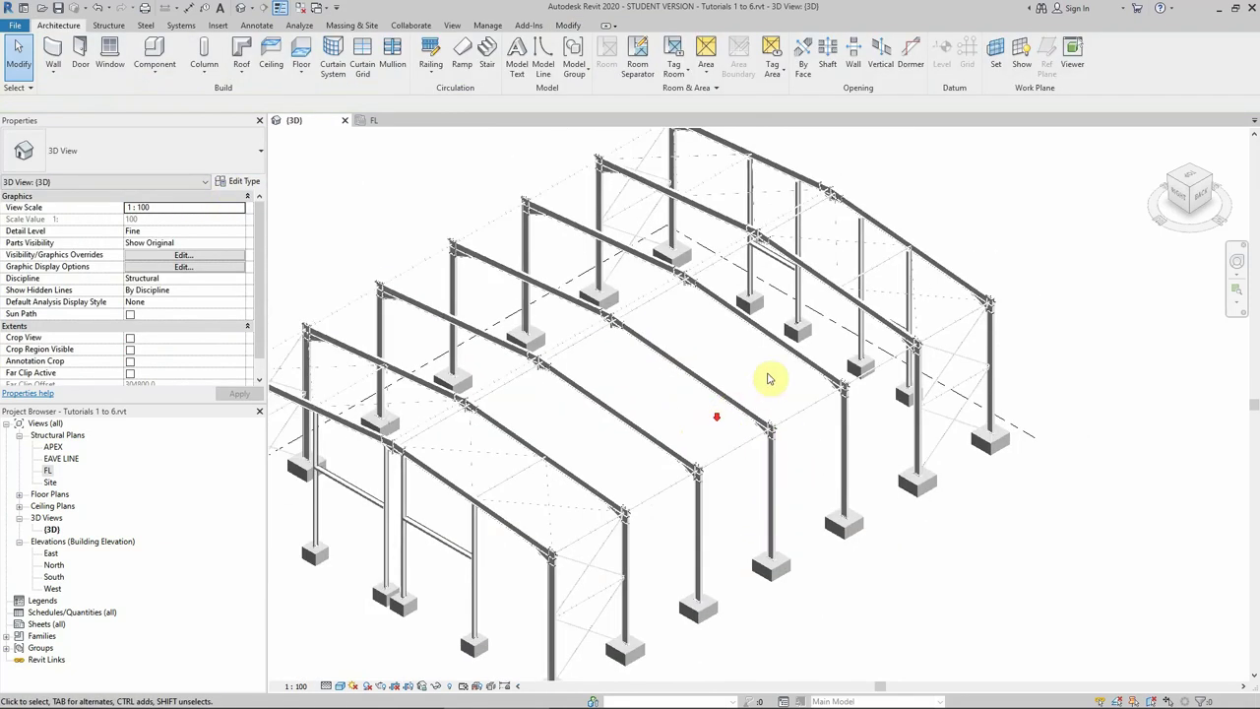
{"action": "scroll", "coordinate": [764, 374], "scroll_direction": "up", "scroll_amount": 6}
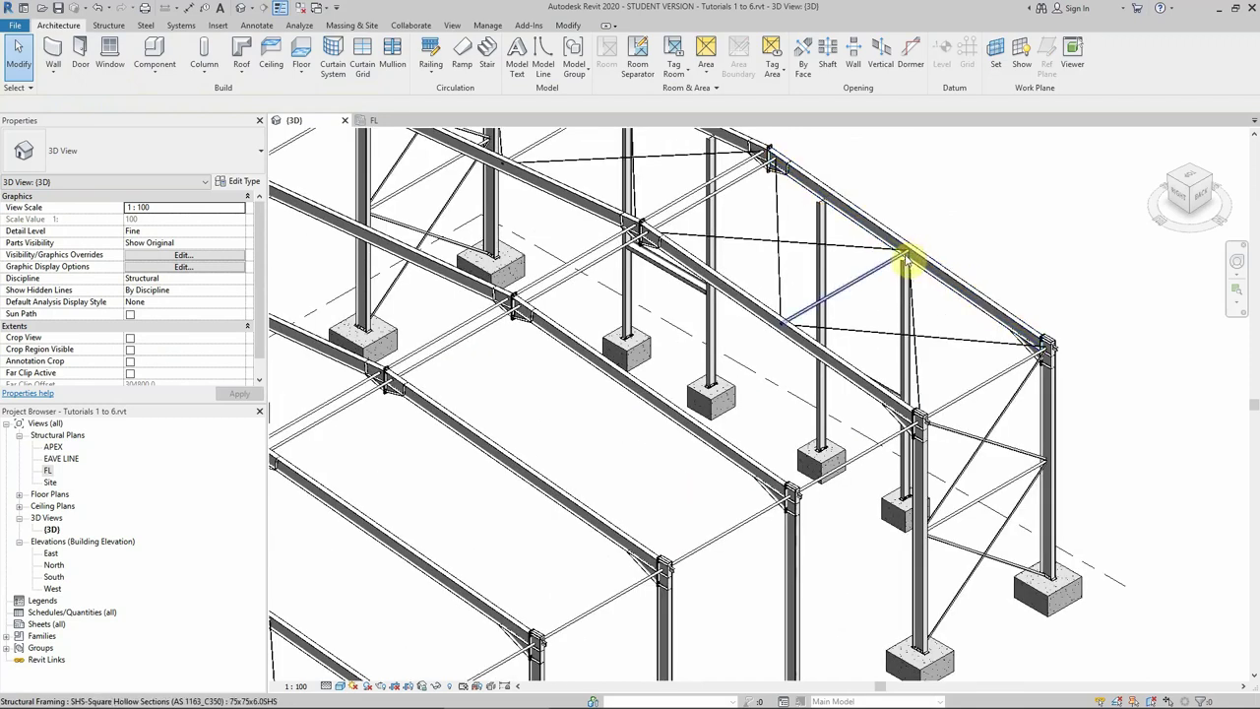
{"action": "scroll", "coordinate": [896, 270], "scroll_direction": "up", "scroll_amount": 3}
{"action": "scroll", "coordinate": [866, 310], "scroll_direction": "down", "scroll_amount": 2}
{"action": "scroll", "coordinate": [796, 318], "scroll_direction": "down", "scroll_amount": 4}
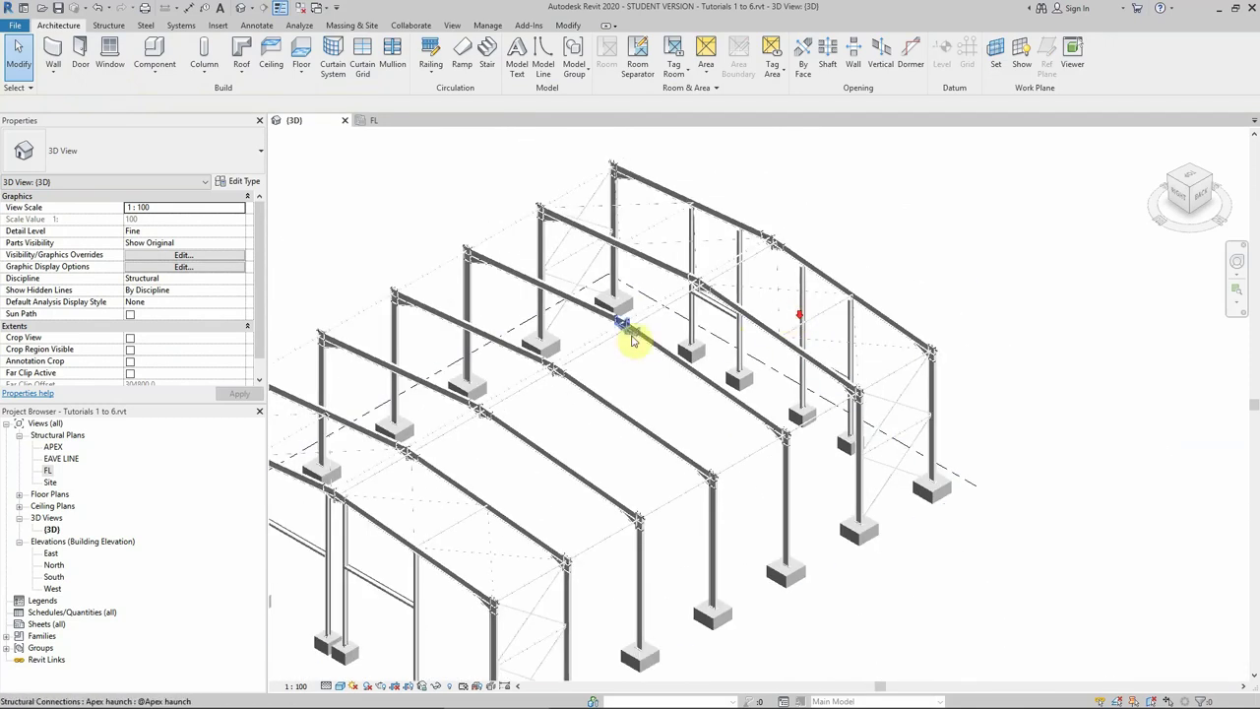
{"action": "scroll", "coordinate": [720, 210], "scroll_direction": "up", "scroll_amount": 1}
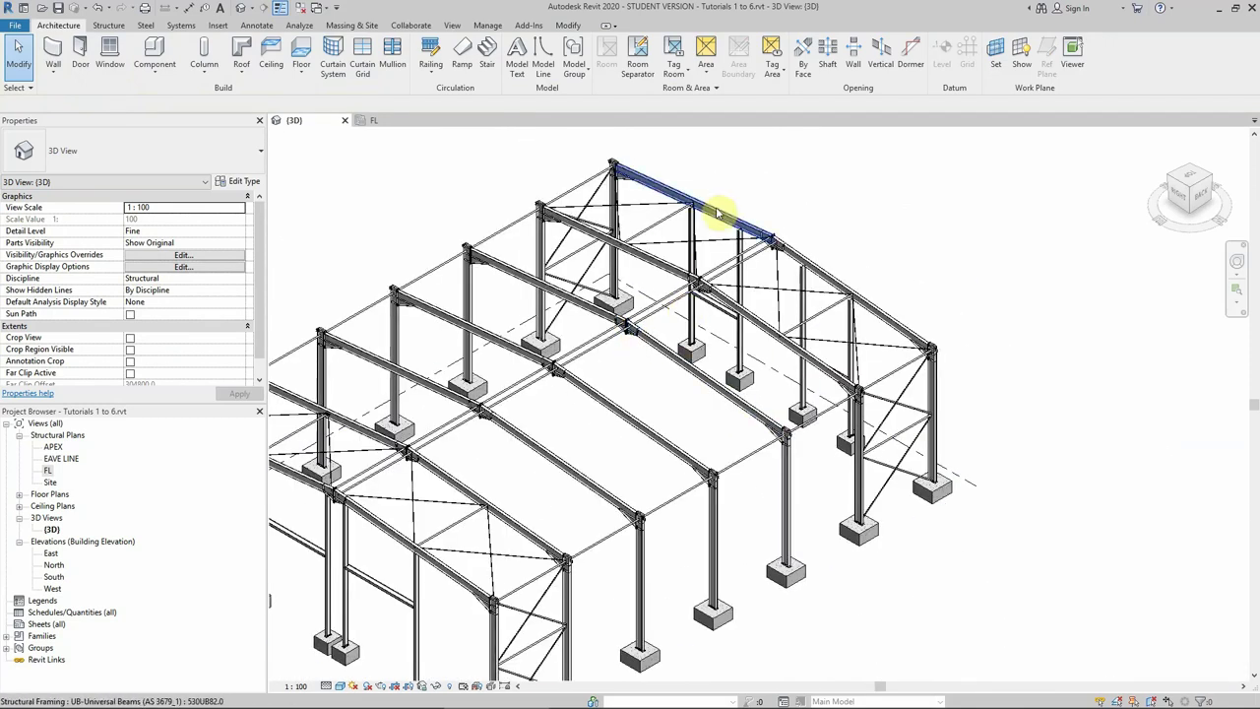
{"action": "left_click", "coordinate": [1171, 182]}
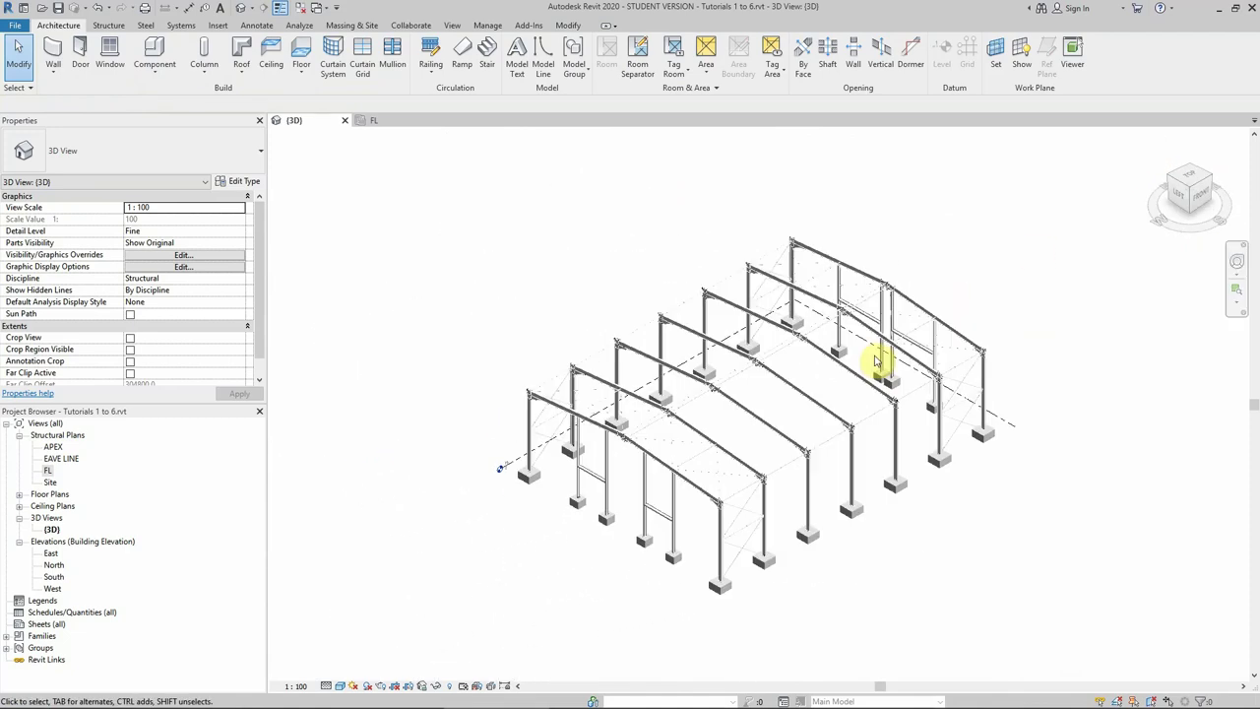
{"action": "scroll", "coordinate": [874, 289], "scroll_direction": "up", "scroll_amount": 6}
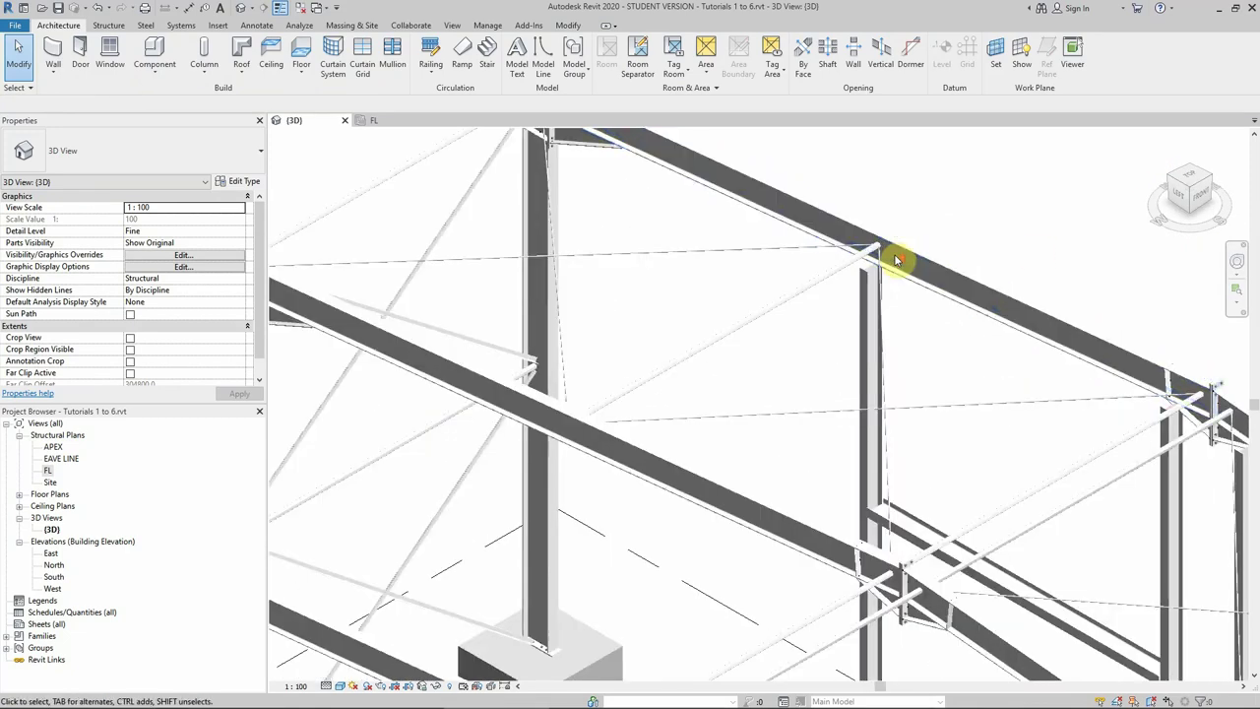
{"action": "scroll", "coordinate": [894, 260], "scroll_direction": "down", "scroll_amount": 2}
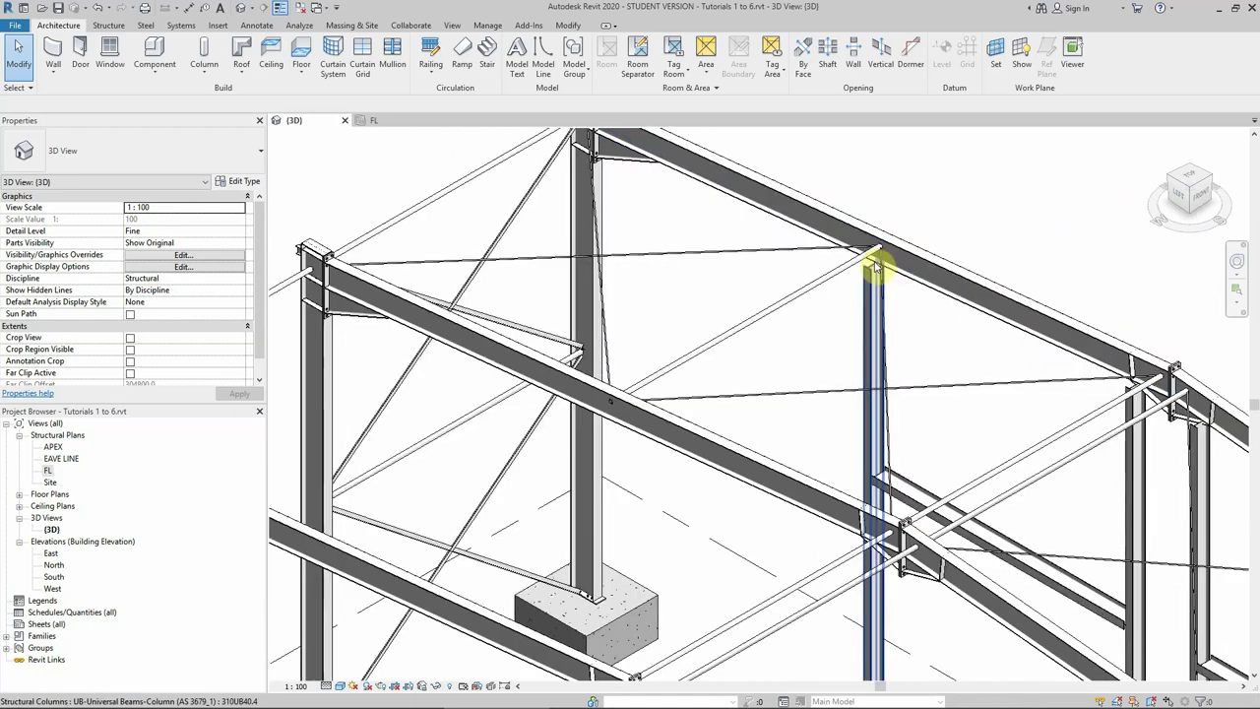
{"action": "scroll", "coordinate": [866, 264], "scroll_direction": "up", "scroll_amount": 1}
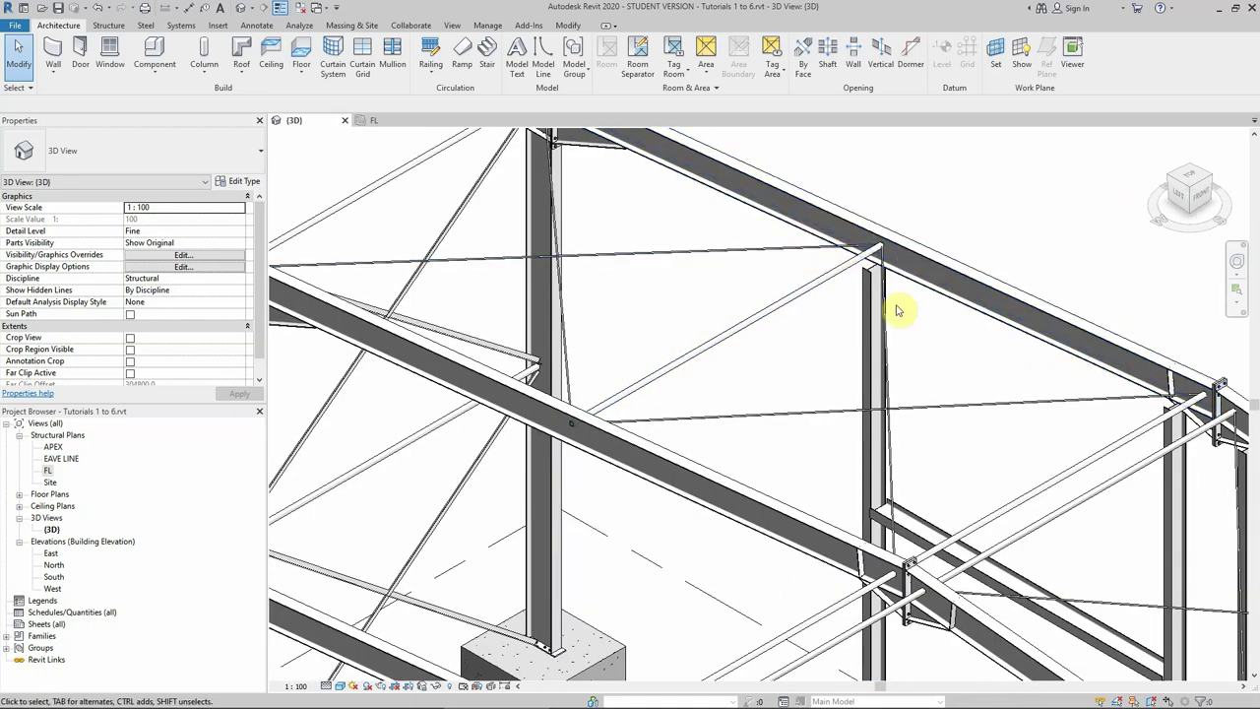
{"action": "scroll", "coordinate": [875, 253], "scroll_direction": "up", "scroll_amount": 2}
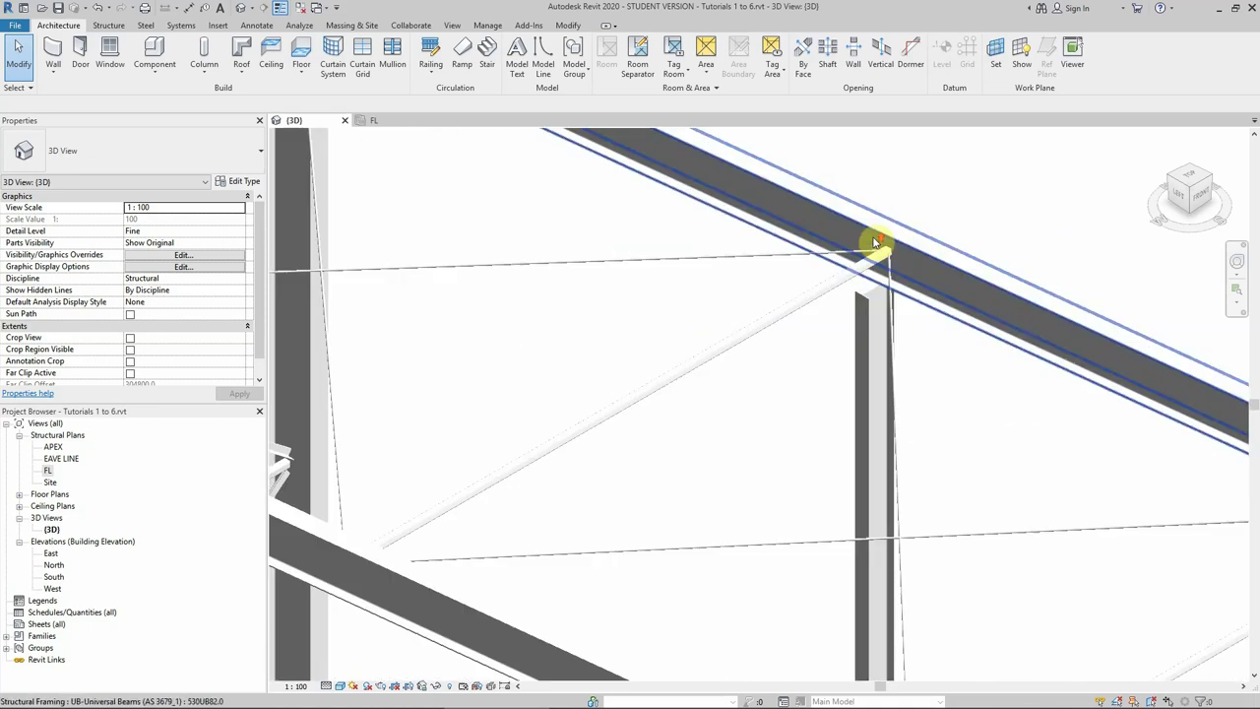
Select the round-bar brace, diagonal hollow brace, vertical round bar and top rafter.
{"action": "left_click", "coordinate": [789, 258]}
{"action": "left_click", "coordinate": [804, 293], "text": "ctrl"}
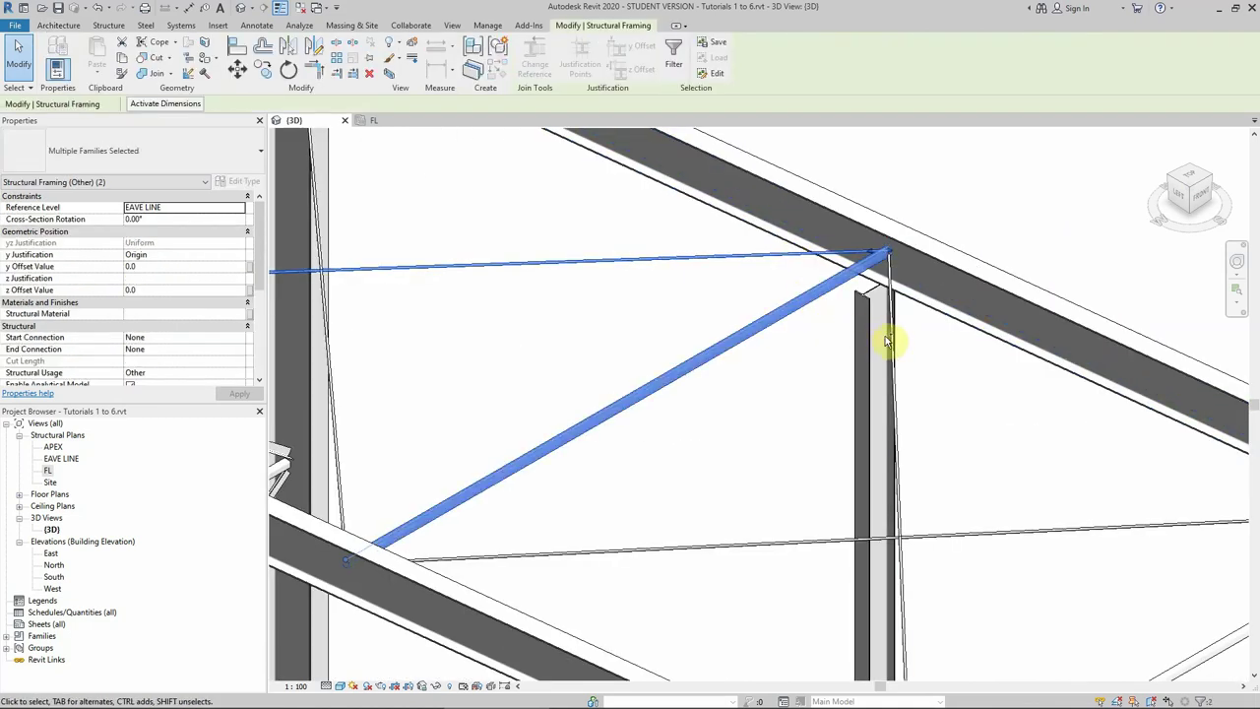
{"action": "left_click", "coordinate": [890, 339], "text": "ctrl"}
{"action": "left_click", "coordinate": [914, 259], "text": "ctrl"}
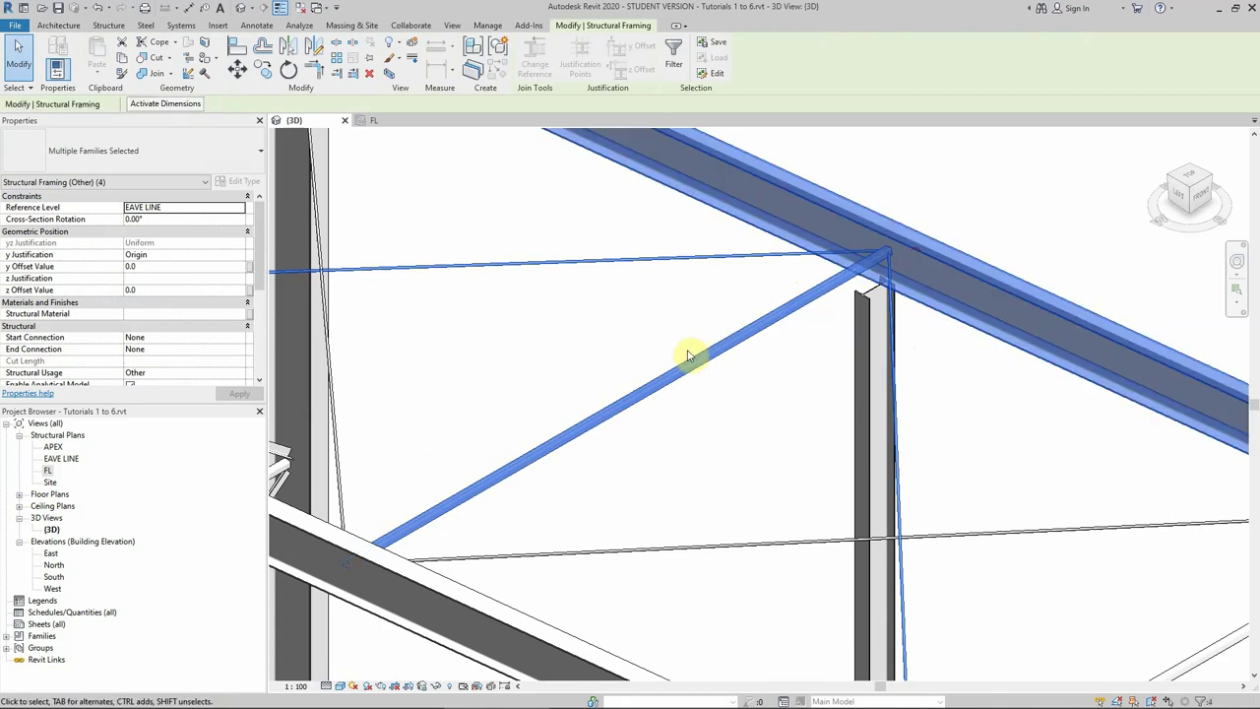
{"action": "scroll", "coordinate": [694, 364], "scroll_direction": "down", "scroll_amount": 5}
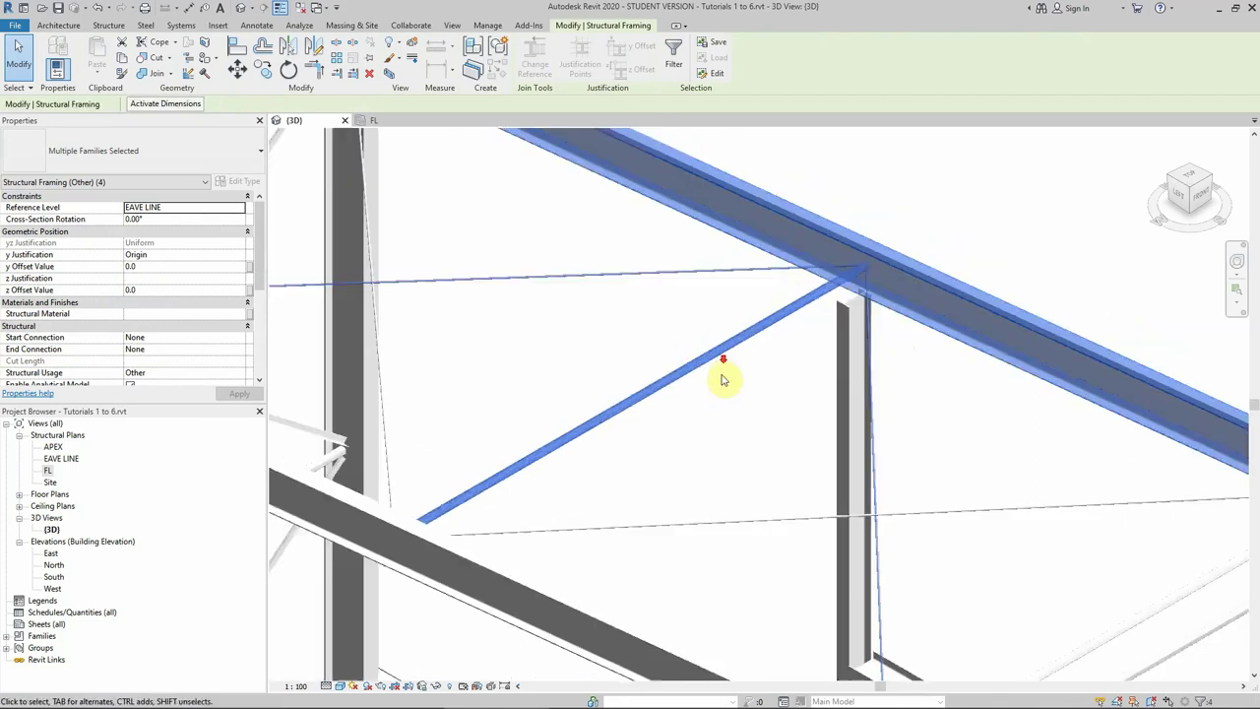
Place a Triple tube brace gusset connection on the four selected members, then deselect it.
{"action": "left_click", "coordinate": [158, 153]}
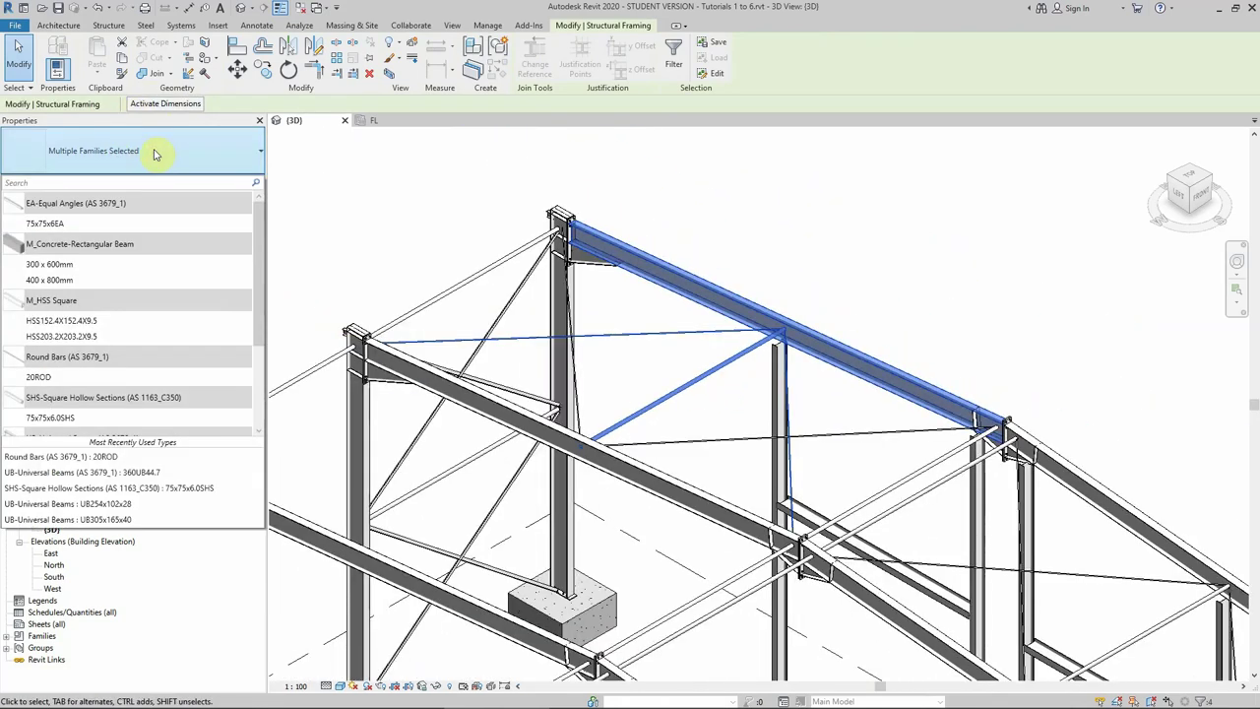
{"action": "left_click", "coordinate": [158, 143]}
{"action": "left_click", "coordinate": [108, 26]}
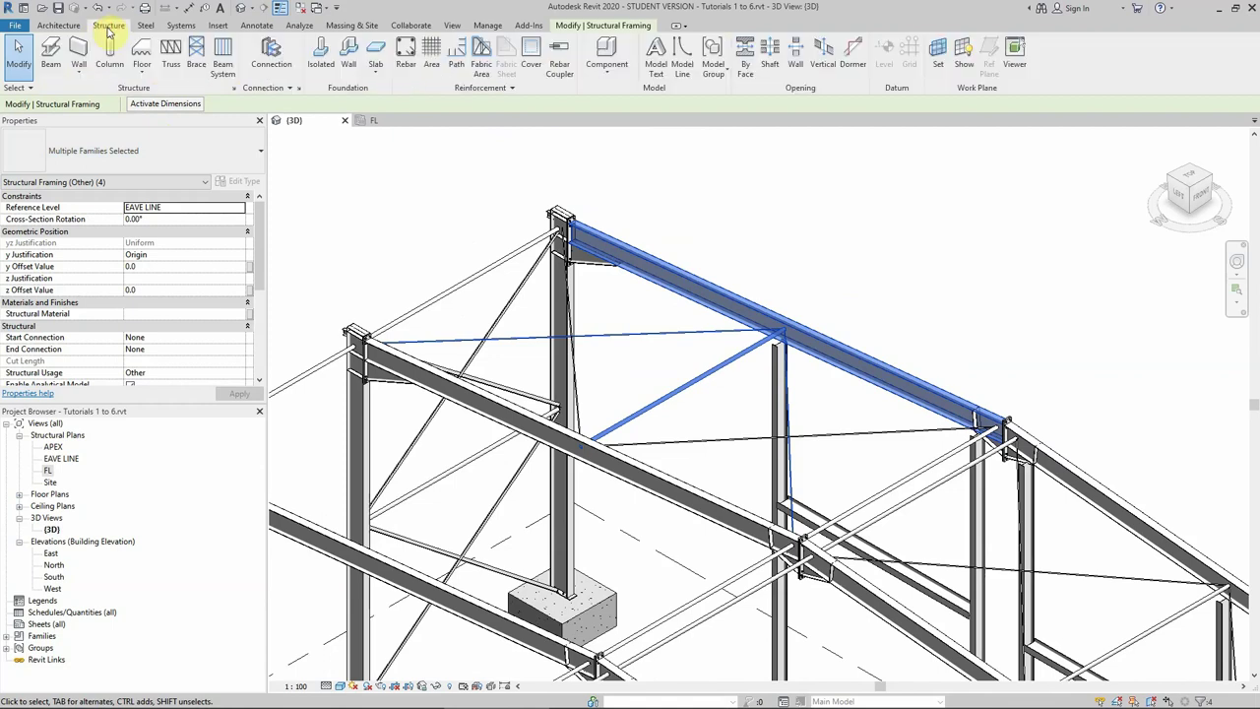
{"action": "left_click", "coordinate": [275, 47]}
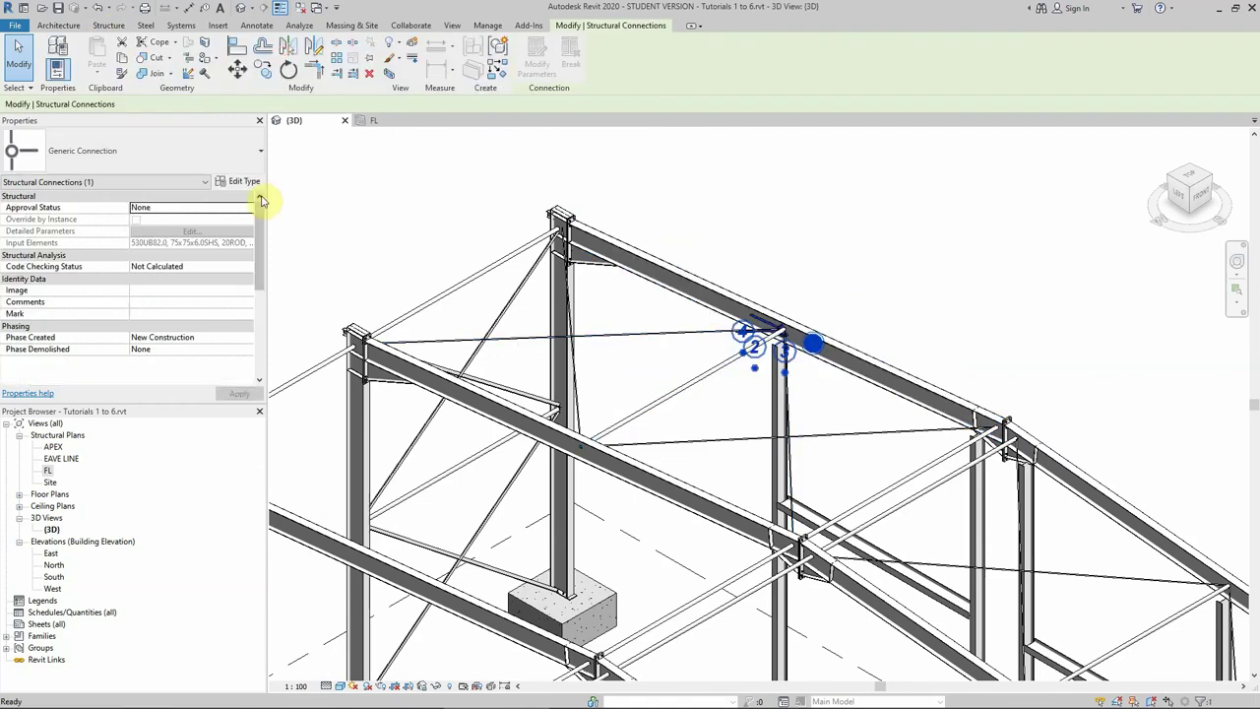
{"action": "left_click", "coordinate": [148, 152]}
{"action": "left_click", "coordinate": [150, 154]}
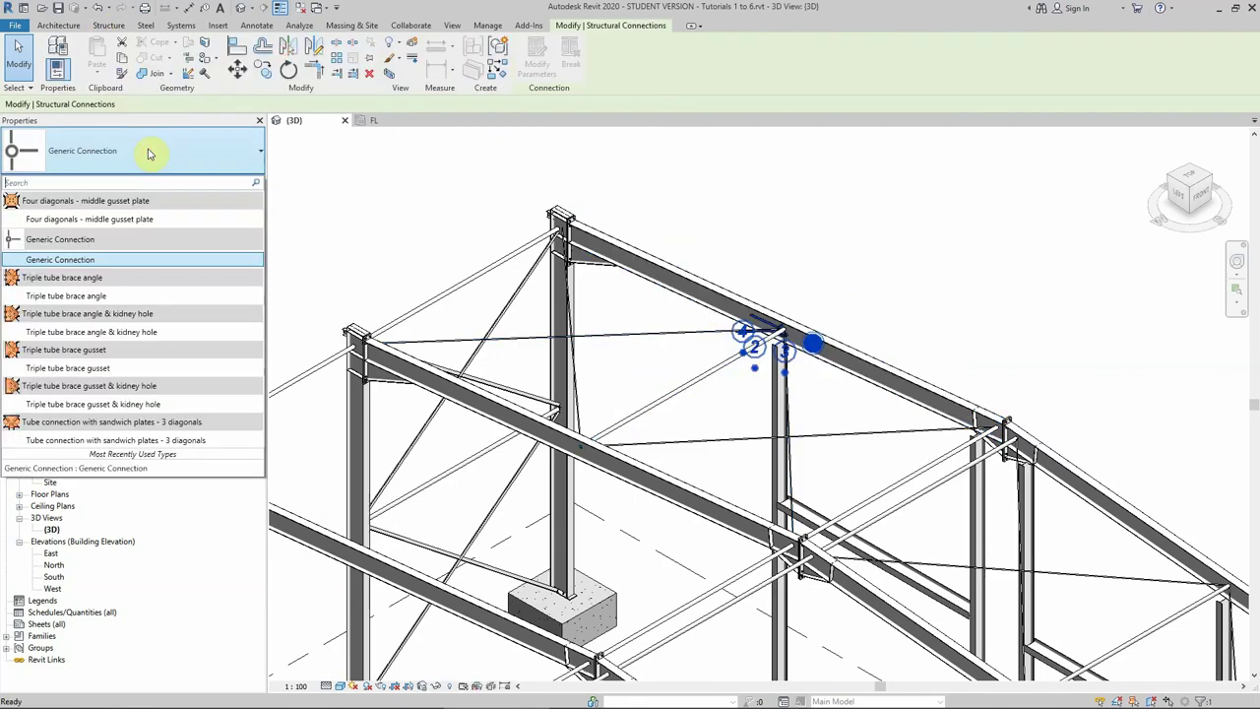
{"action": "mouse_move", "coordinate": [98, 304]}
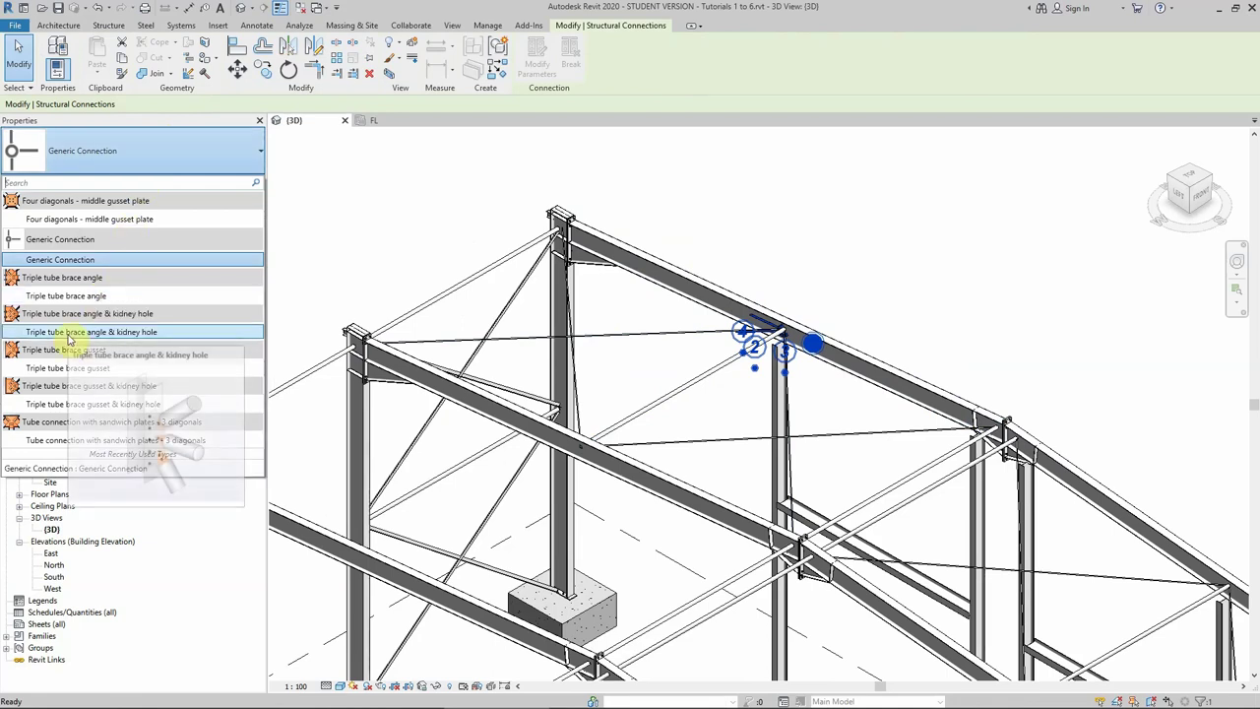
{"action": "mouse_move", "coordinate": [57, 371]}
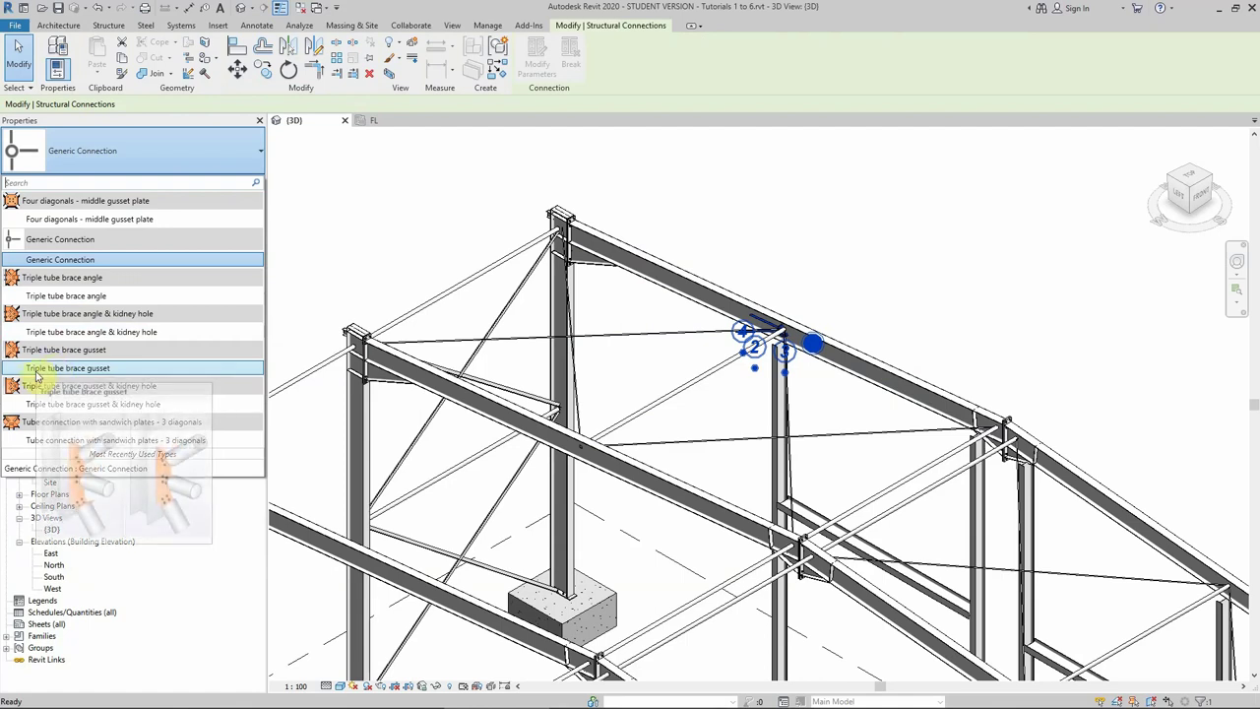
{"action": "left_click", "coordinate": [292, 340]}
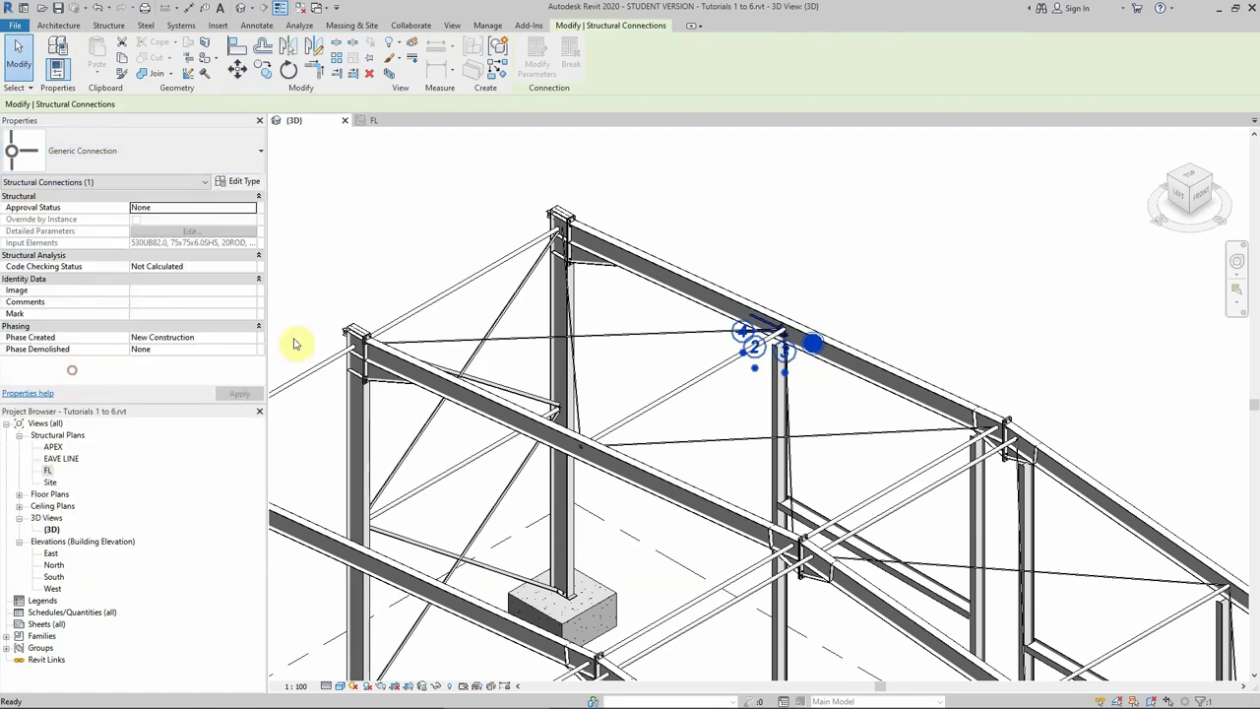
{"action": "left_click", "coordinate": [807, 292]}
Zoom and orbit around the bolted gusset, then bring up the Steel ribbon tools.
{"action": "scroll", "coordinate": [802, 330], "scroll_direction": "up", "scroll_amount": 5}
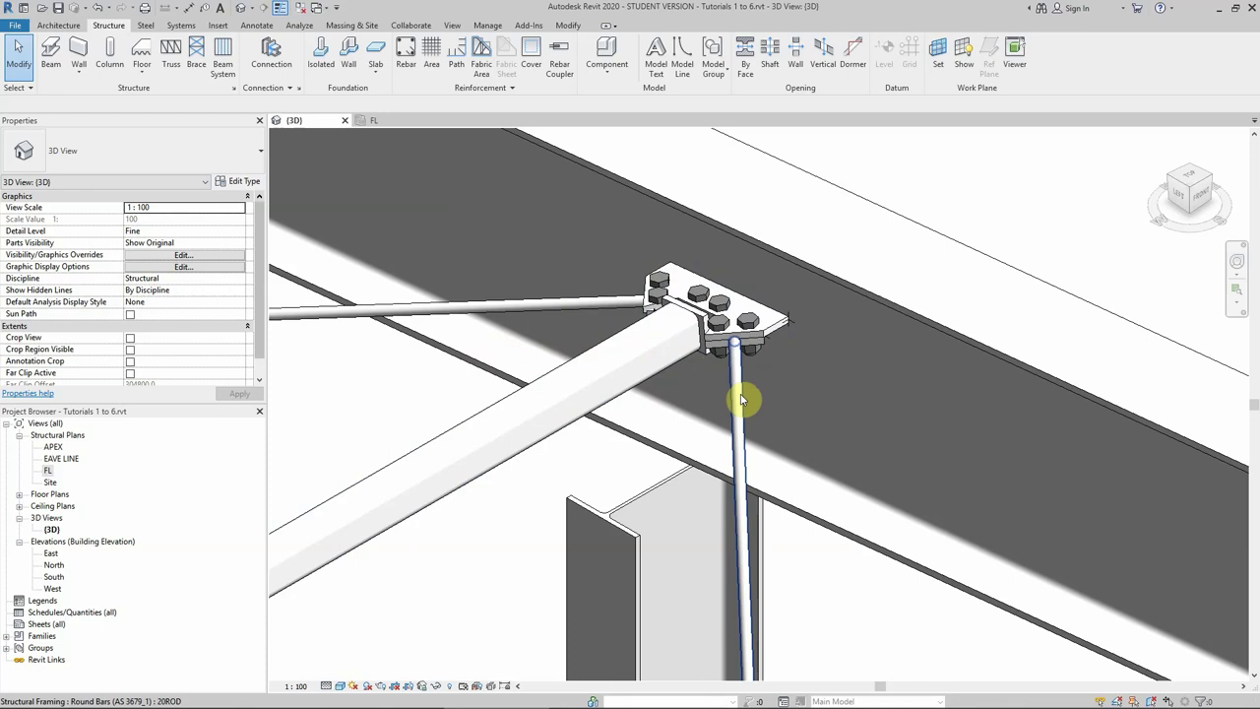
{"action": "middle_click_drag", "start_coordinate": [742, 399], "coordinate": [700, 414], "text": "shift"}
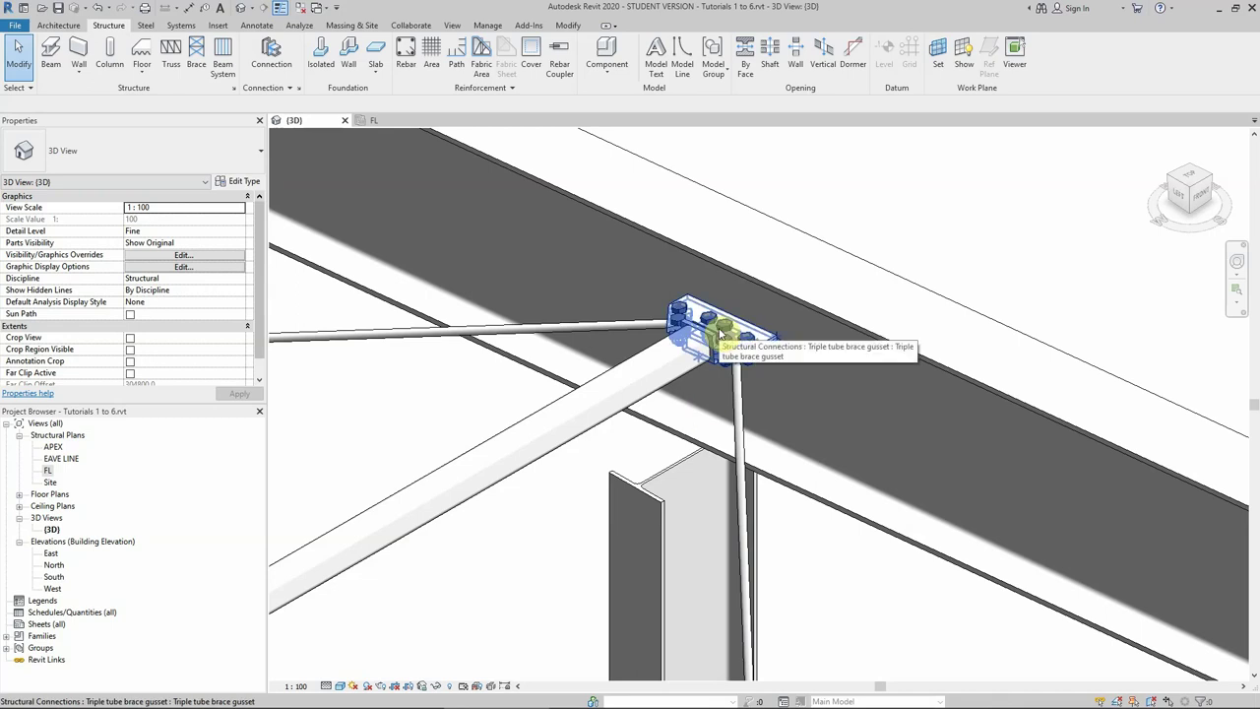
{"action": "left_click", "coordinate": [146, 26]}
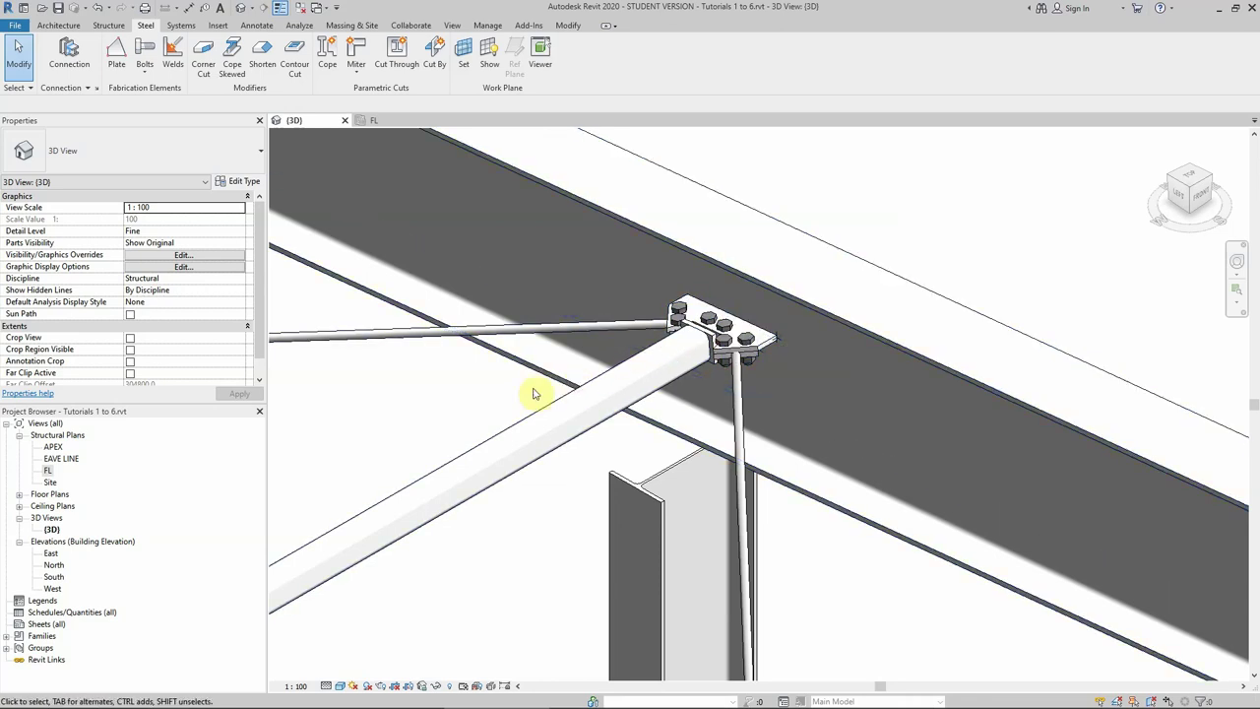
Delete the Triple tube brace gusset connection and zoom out from the joint.
{"action": "left_click", "coordinate": [717, 331]}
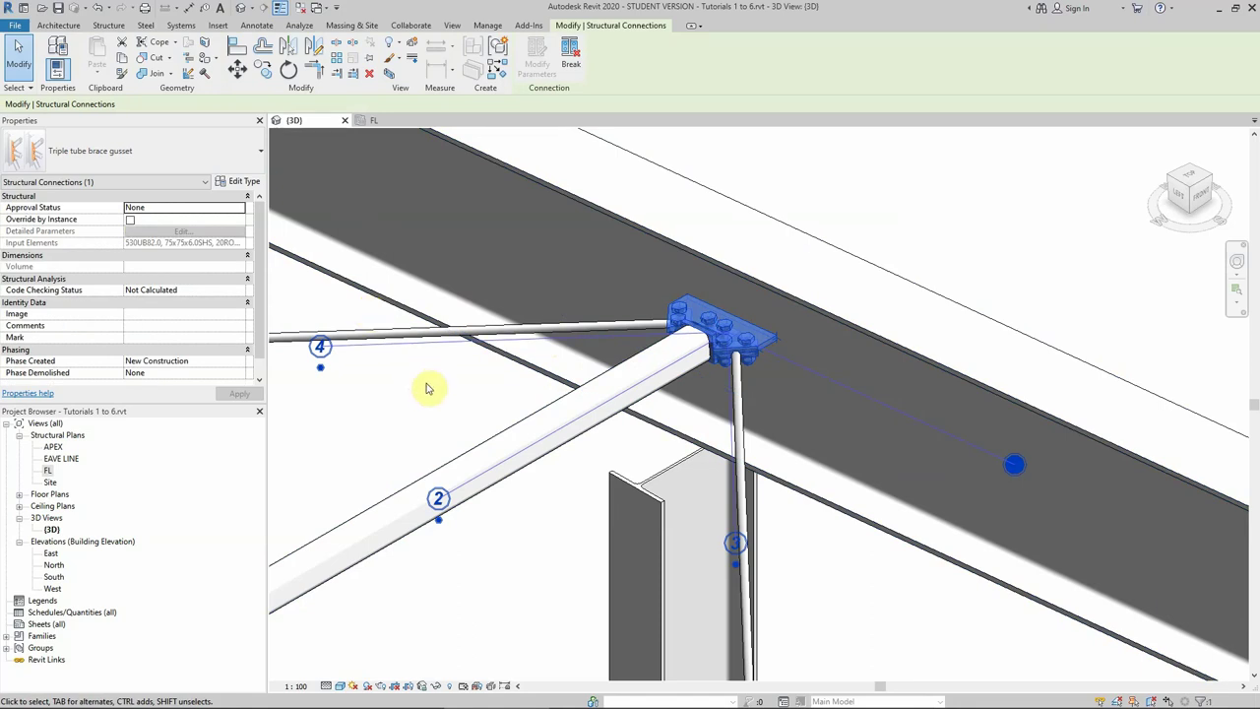
{"action": "key", "text": "Delete"}
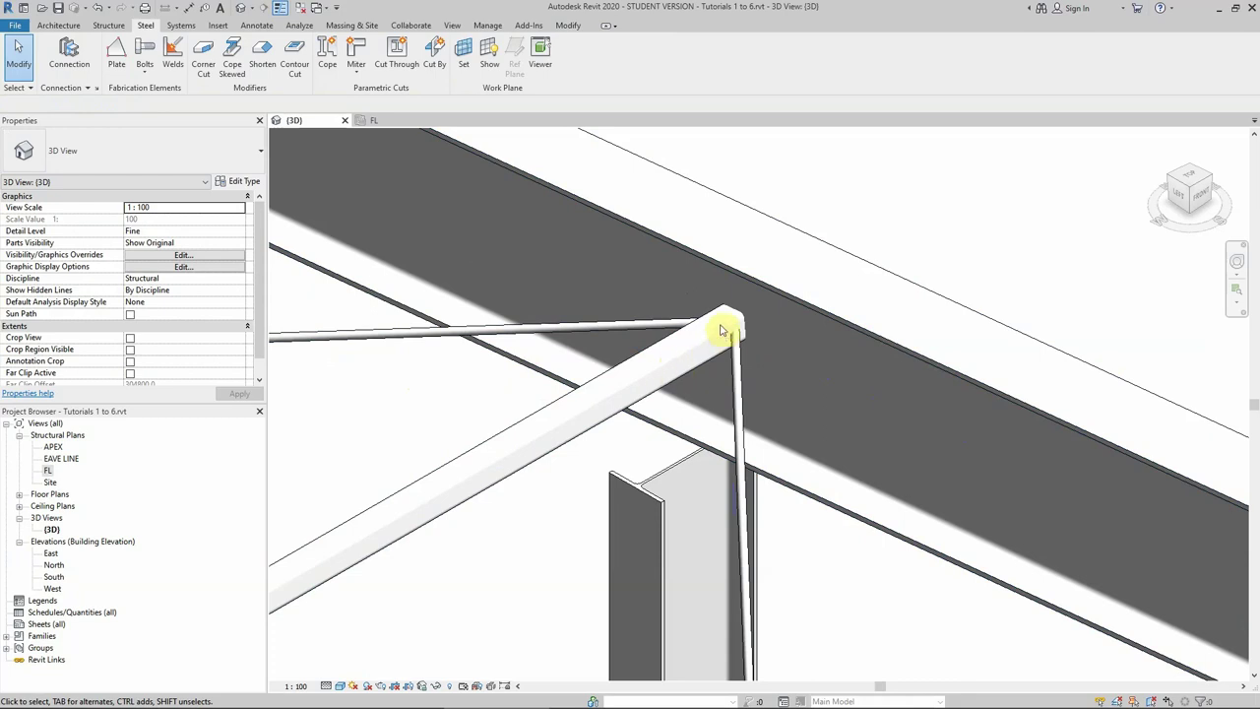
{"action": "scroll", "coordinate": [721, 330], "scroll_direction": "down", "scroll_amount": 3}
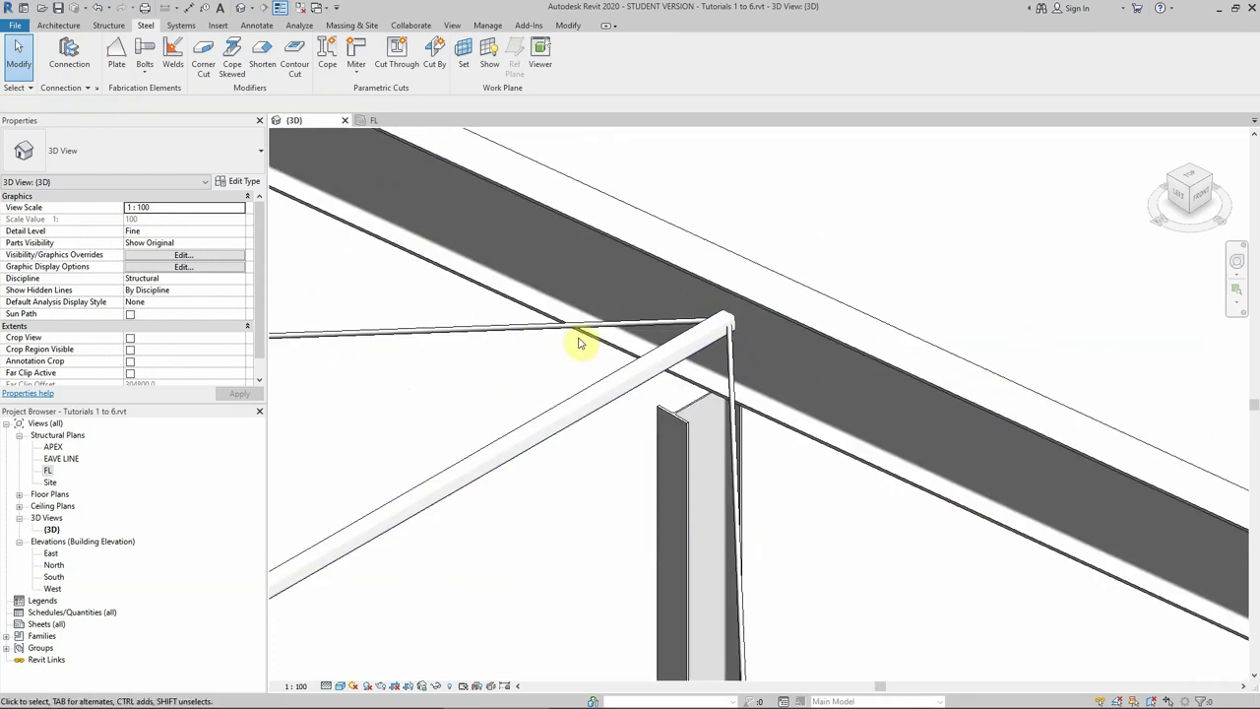
{"action": "scroll", "coordinate": [649, 319], "scroll_direction": "down", "scroll_amount": 3}
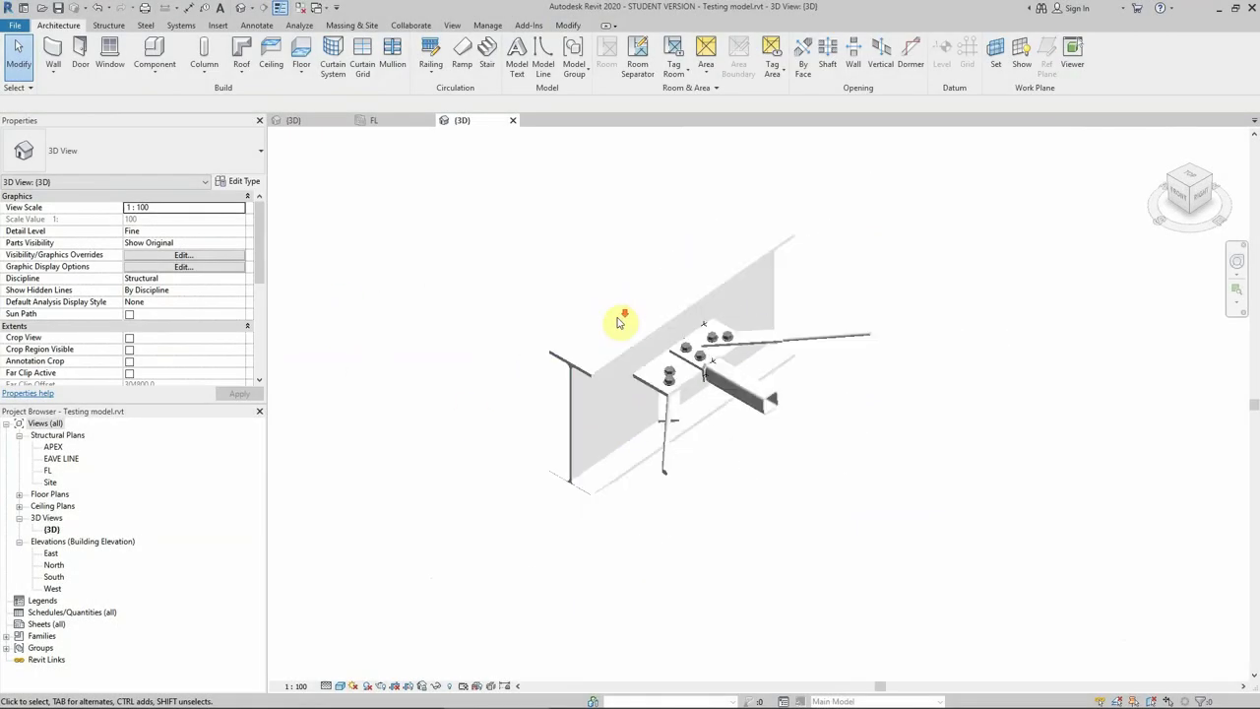
{"action": "scroll", "coordinate": [717, 421], "scroll_direction": "up", "scroll_amount": 2}
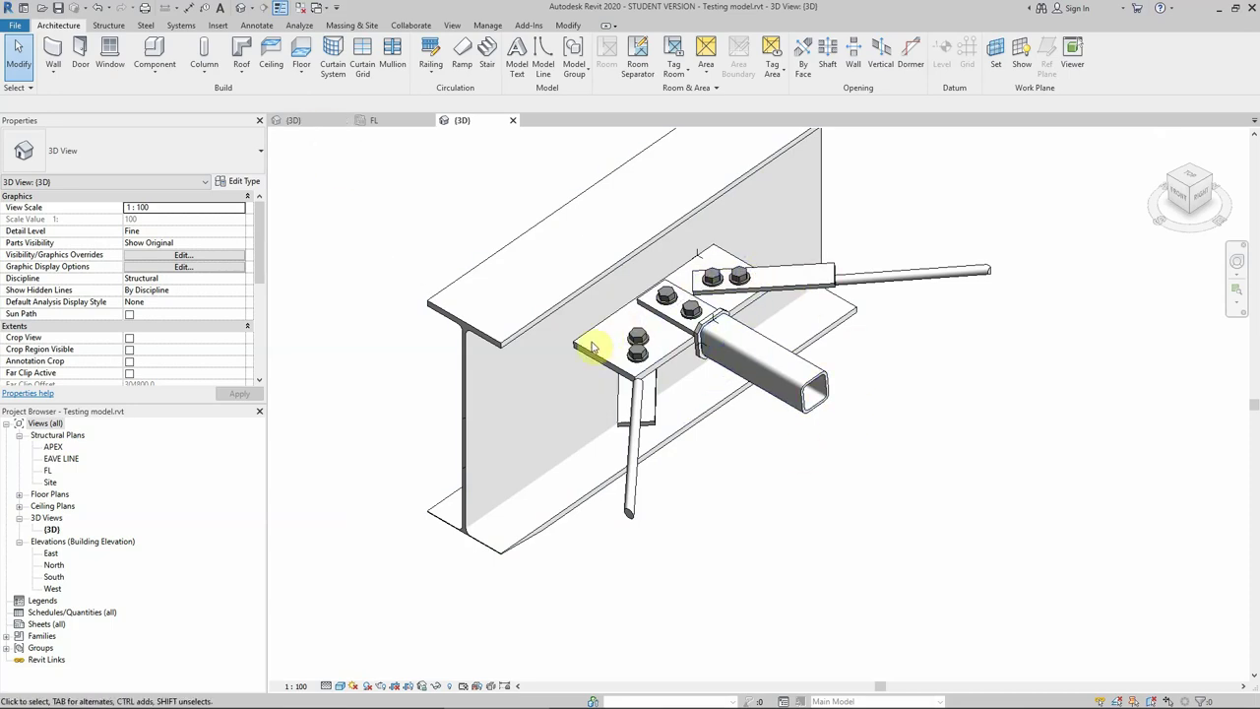
Switch to the shed model's 3D view, start then cancel a steel plate, and zoom the junction.
{"action": "left_click", "coordinate": [311, 125]}
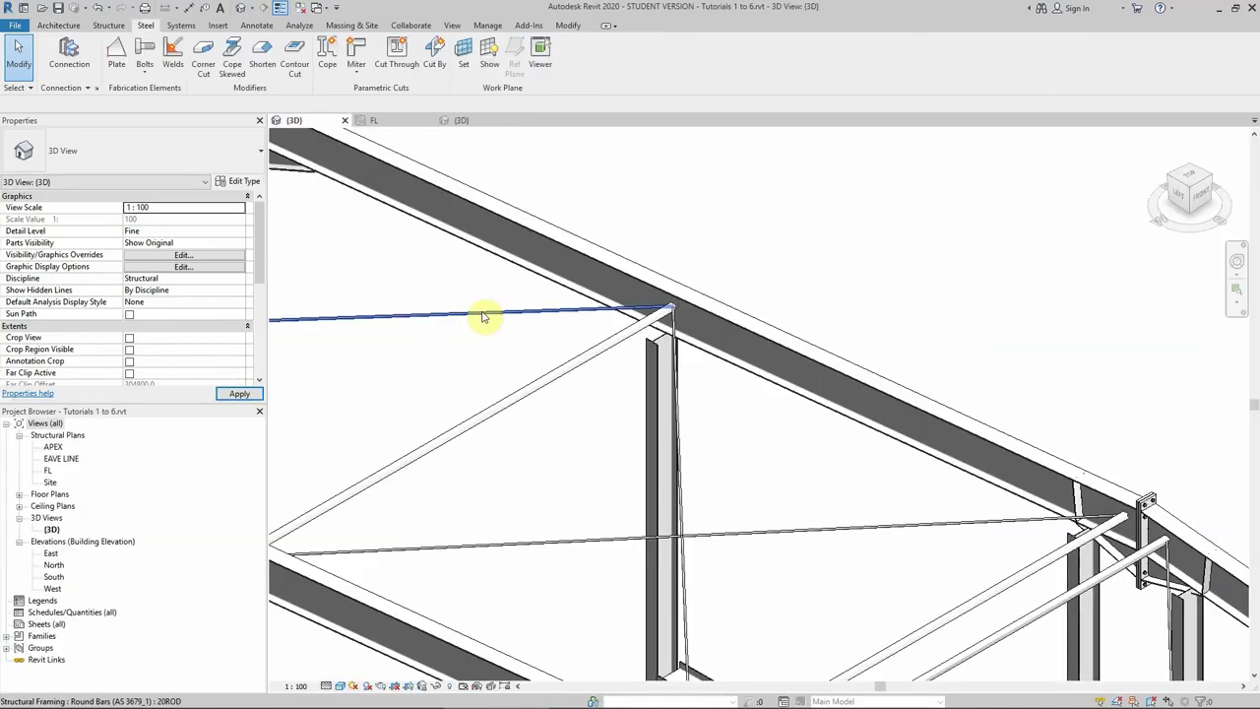
{"action": "scroll", "coordinate": [691, 315], "scroll_direction": "up", "scroll_amount": 6}
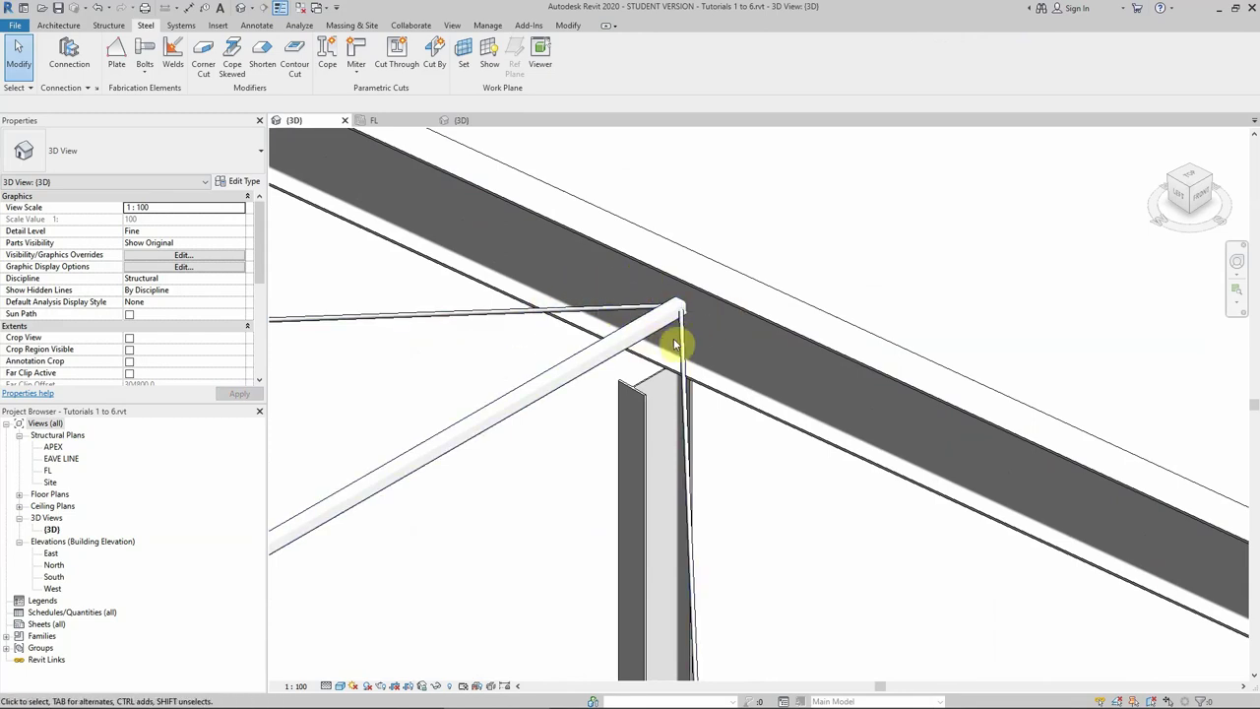
{"action": "scroll", "coordinate": [676, 344], "scroll_direction": "down", "scroll_amount": 2}
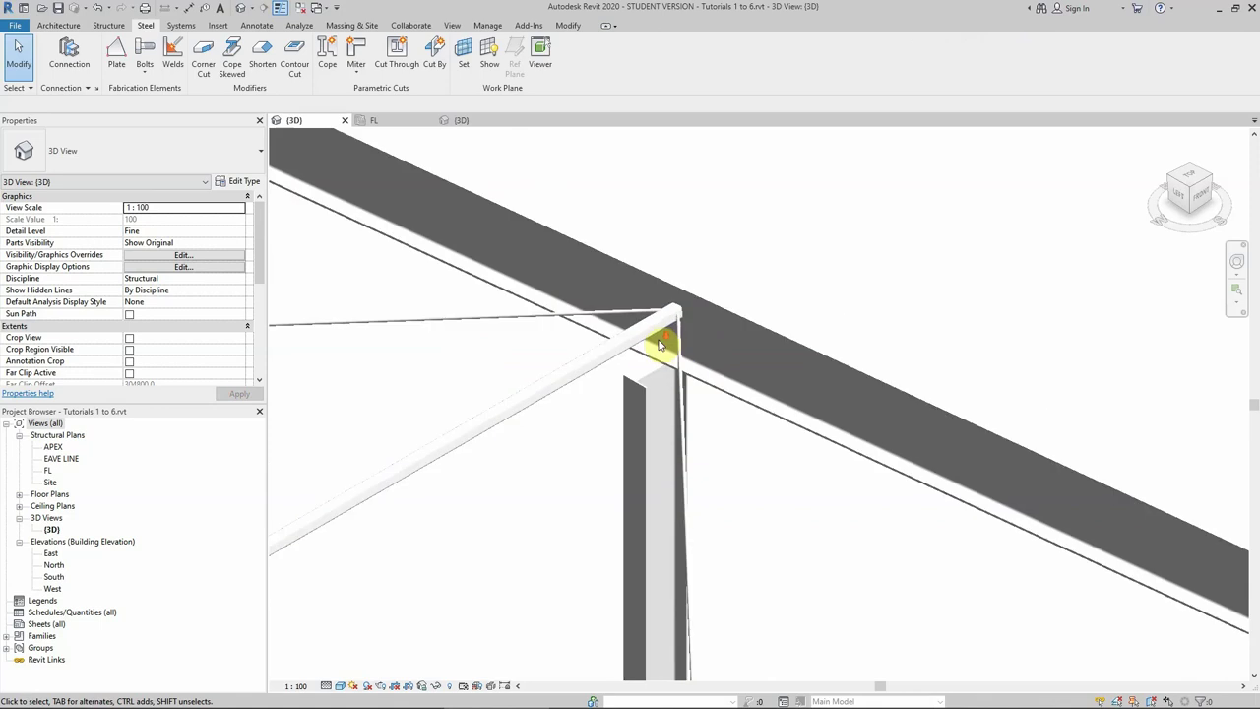
{"action": "left_click", "coordinate": [117, 54]}
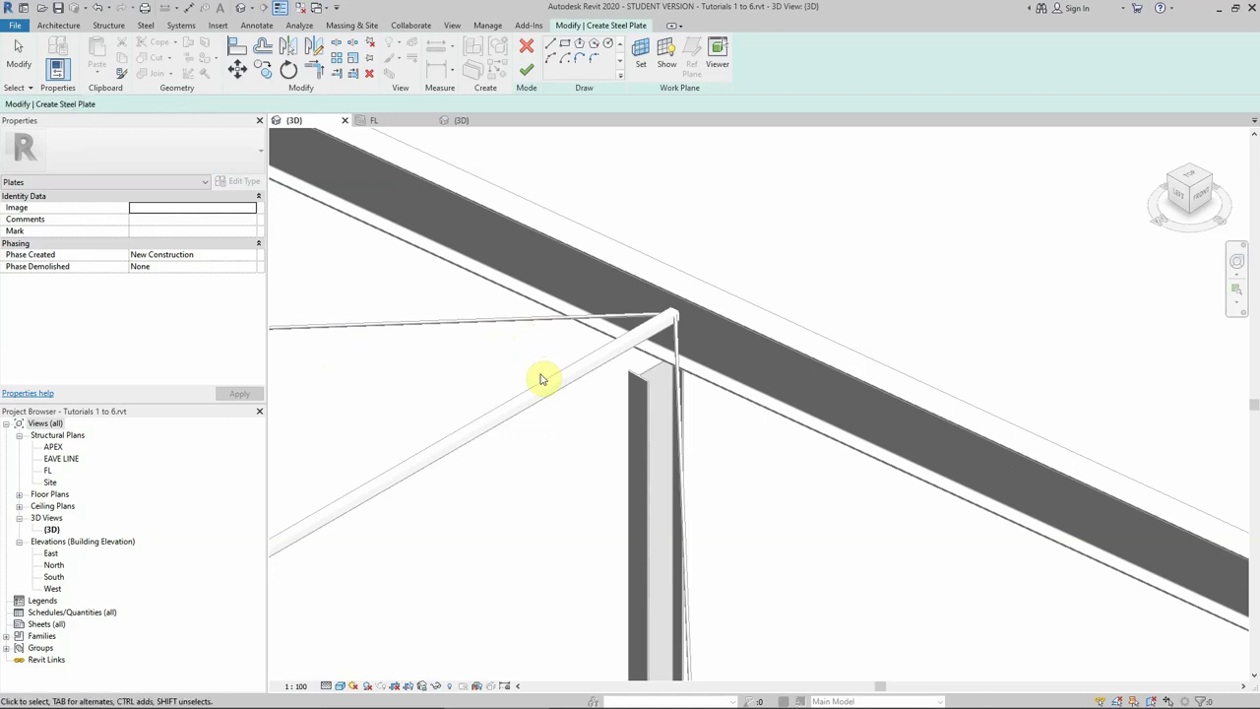
{"action": "key", "text": "Escape"}
{"action": "left_click", "coordinate": [528, 47]}
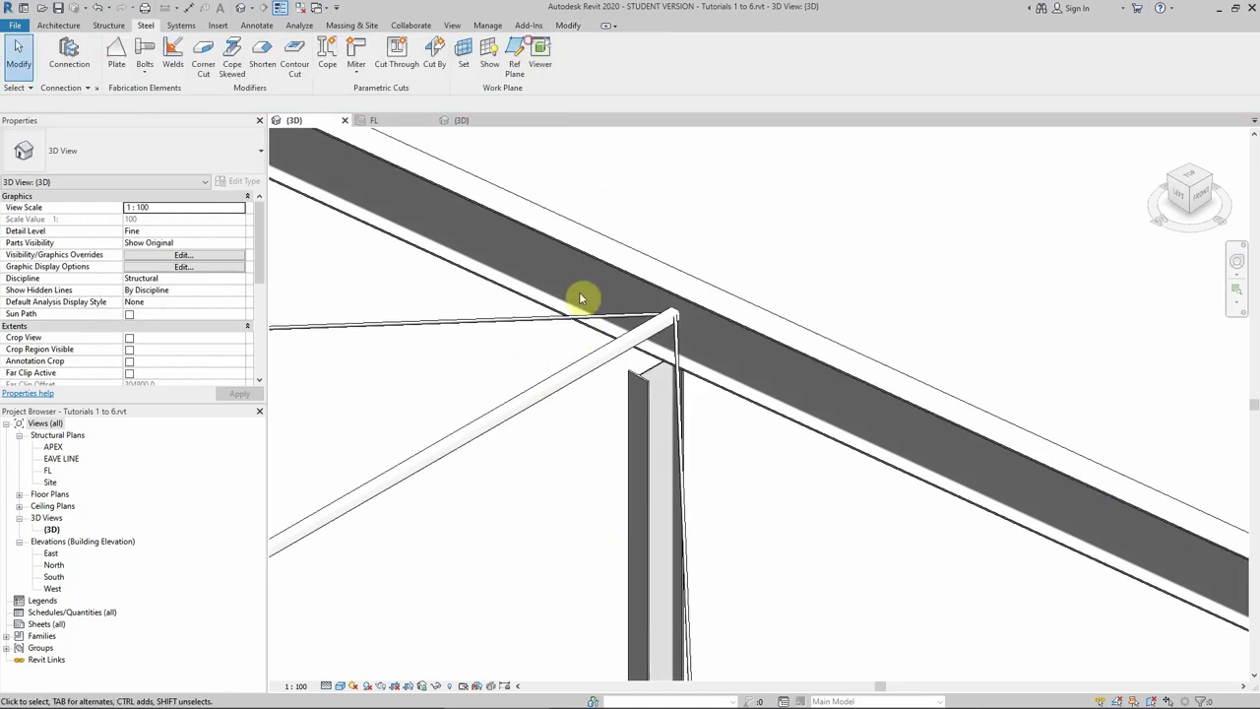
{"action": "scroll", "coordinate": [576, 296], "scroll_direction": "down", "scroll_amount": 3}
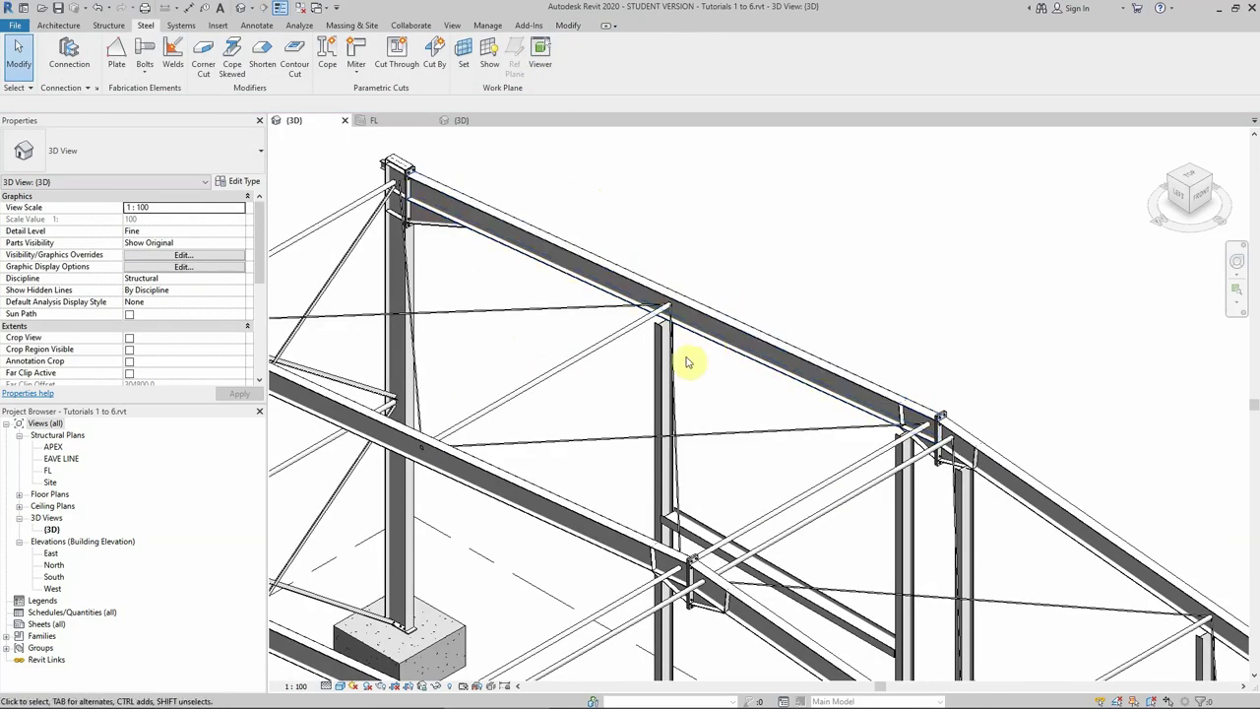
{"action": "scroll", "coordinate": [675, 344], "scroll_direction": "down", "scroll_amount": 2}
{"action": "scroll", "coordinate": [679, 377], "scroll_direction": "up", "scroll_amount": 2}
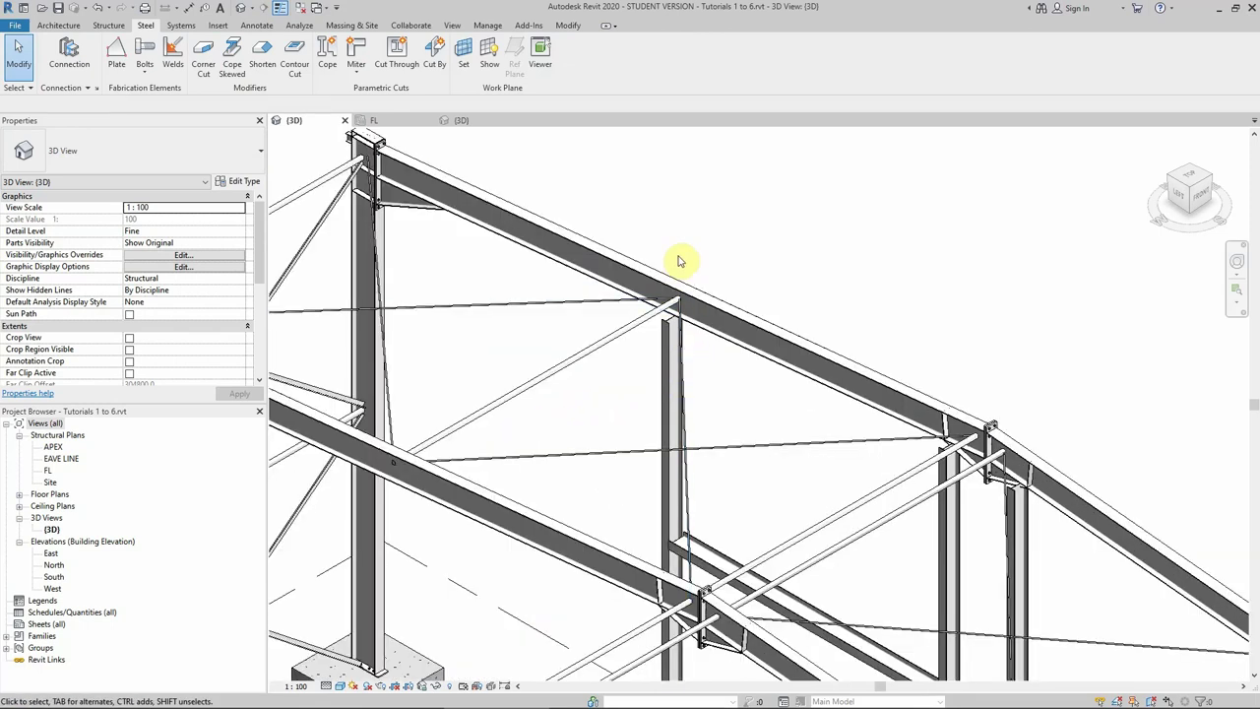
{"action": "scroll", "coordinate": [690, 283], "scroll_direction": "up", "scroll_amount": 1}
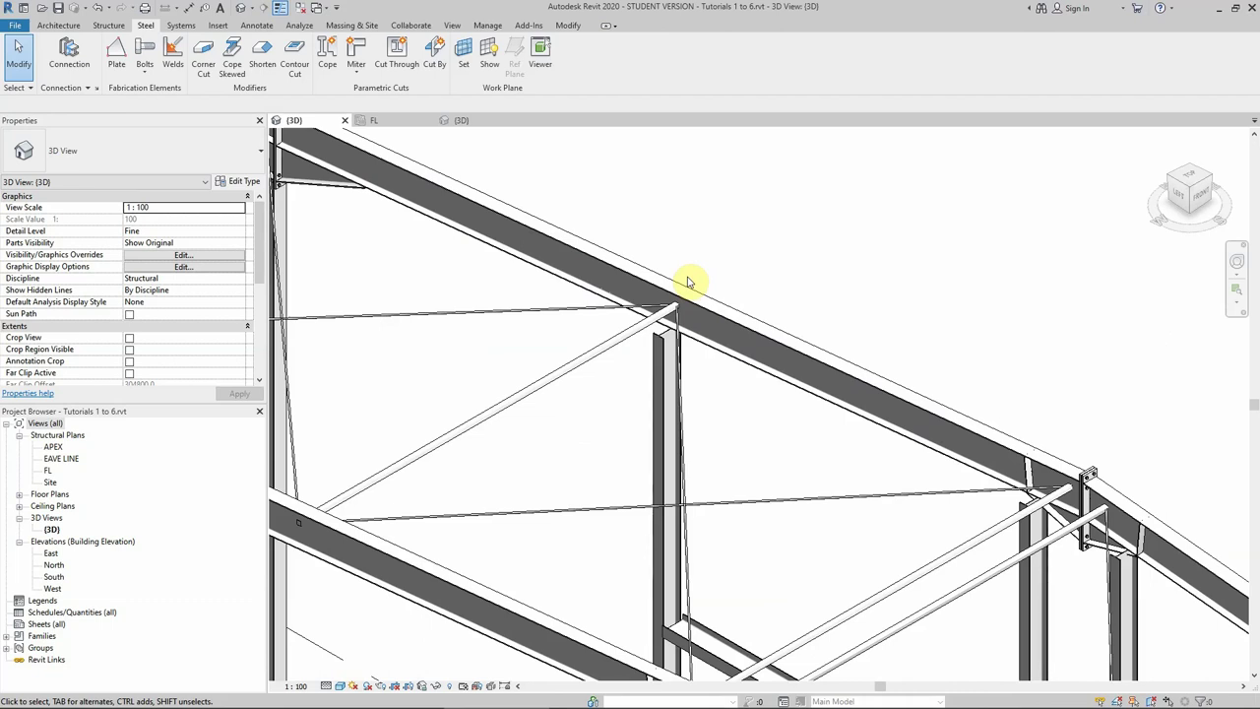
Start a steel plate and set its work plane by picking the rafter face.
{"action": "left_click", "coordinate": [117, 52]}
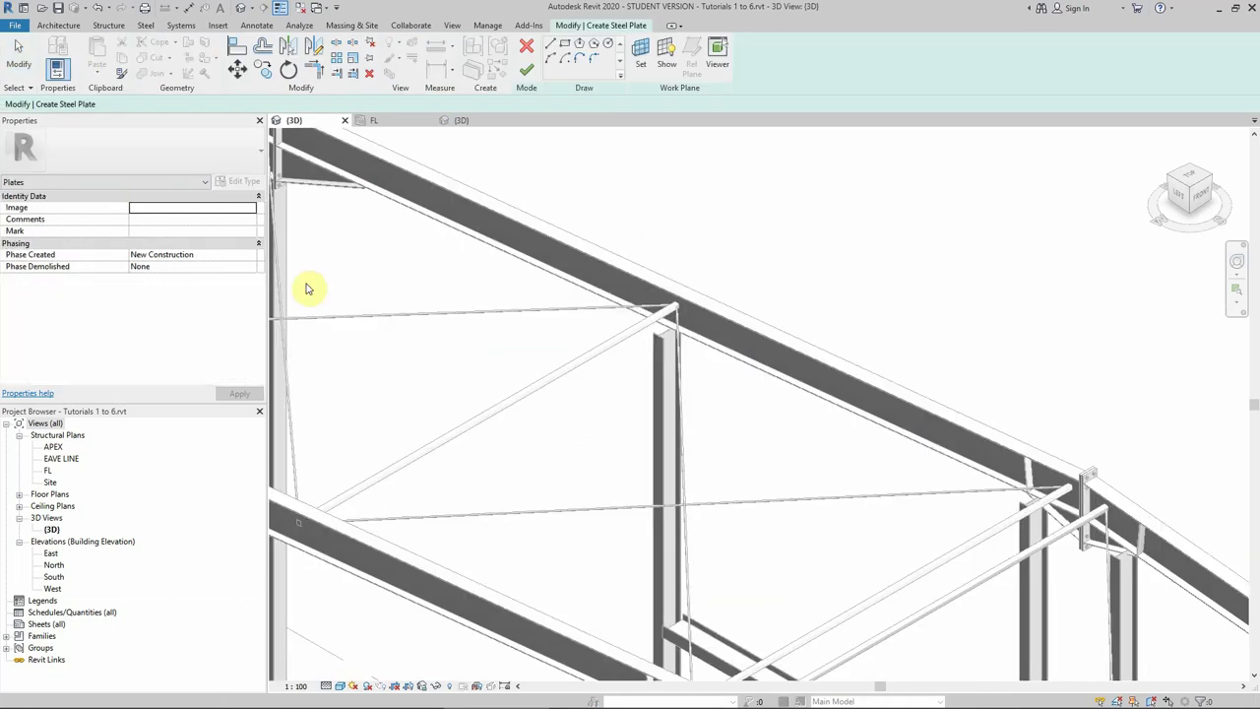
{"action": "left_click", "coordinate": [639, 56]}
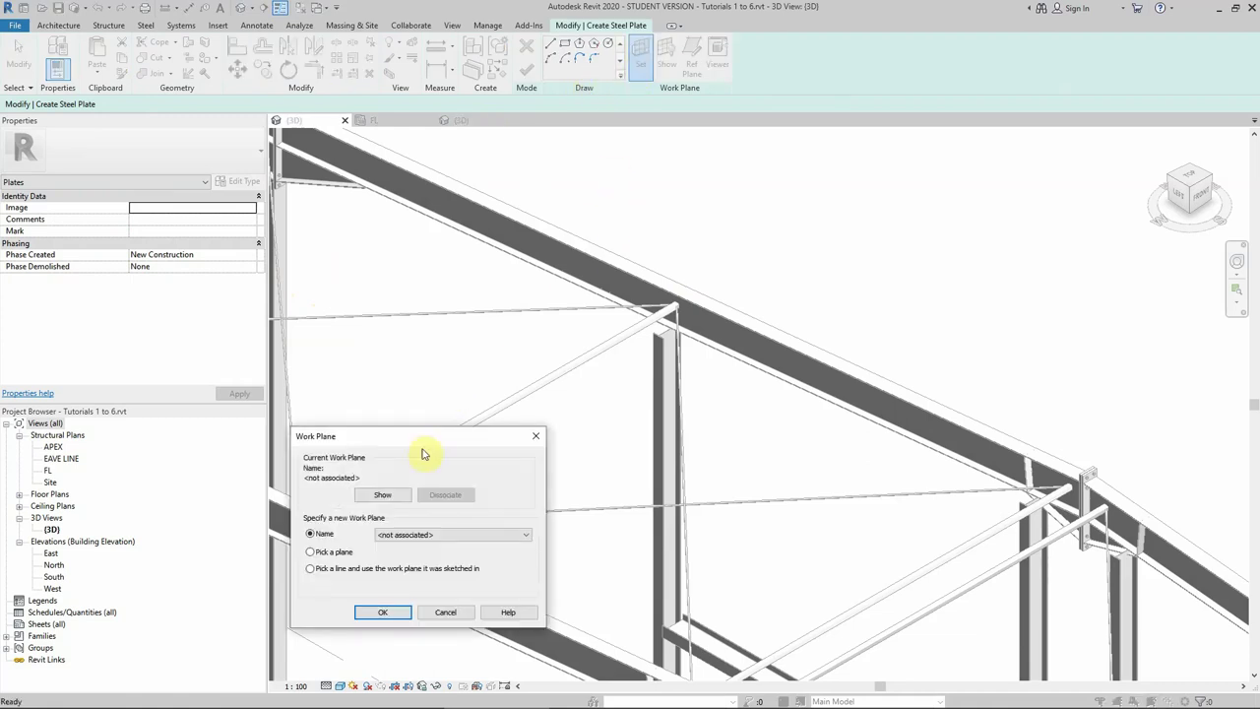
{"action": "left_click_drag", "start_coordinate": [422, 437], "coordinate": [514, 212]}
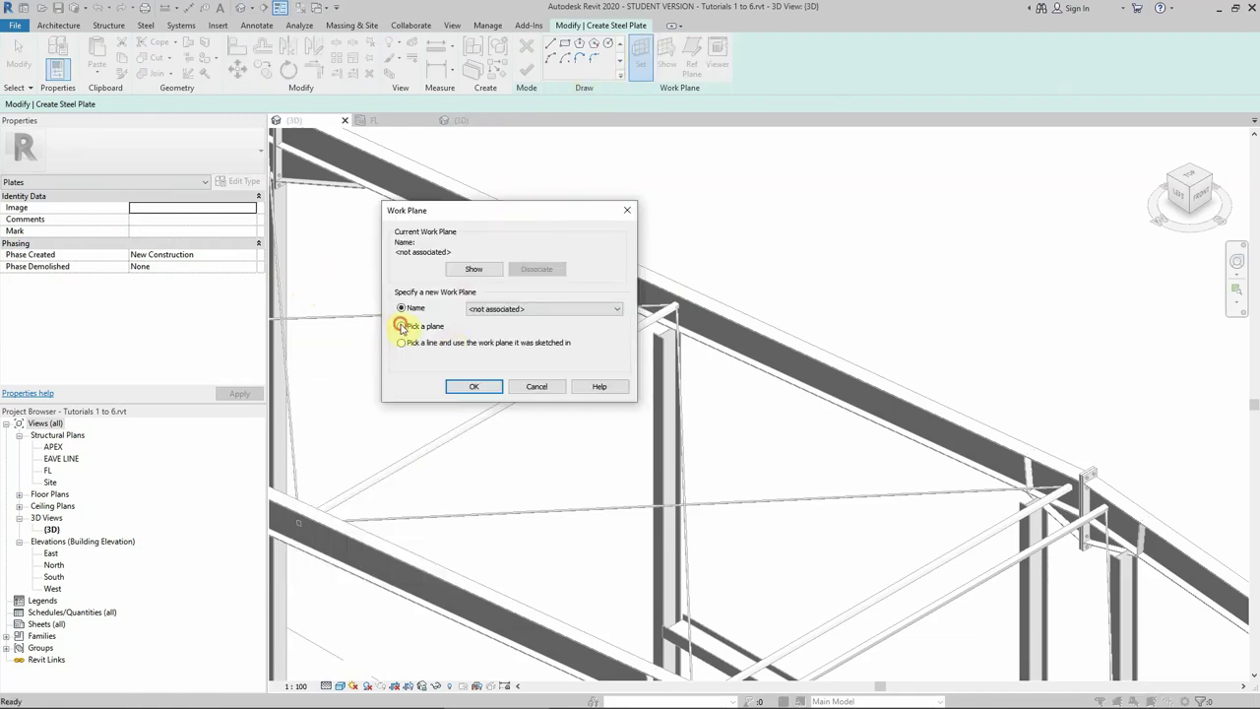
{"action": "left_click", "coordinate": [531, 387]}
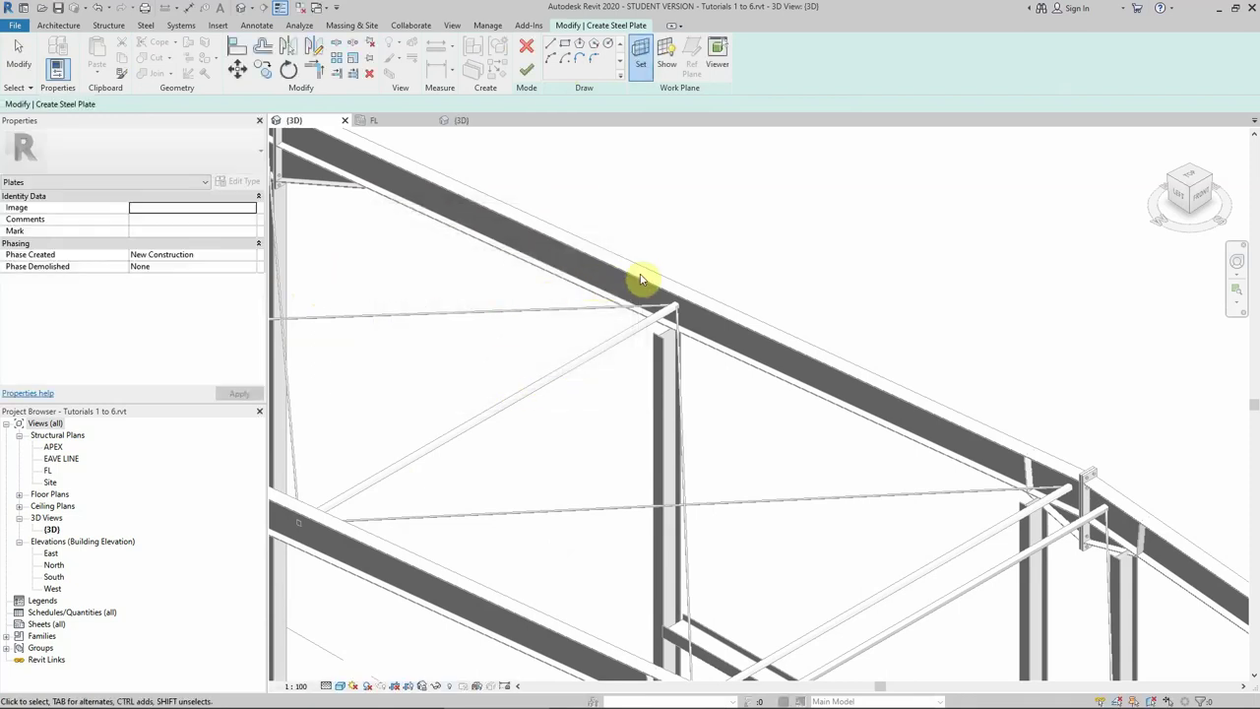
{"action": "scroll", "coordinate": [672, 311], "scroll_direction": "up", "scroll_amount": 5}
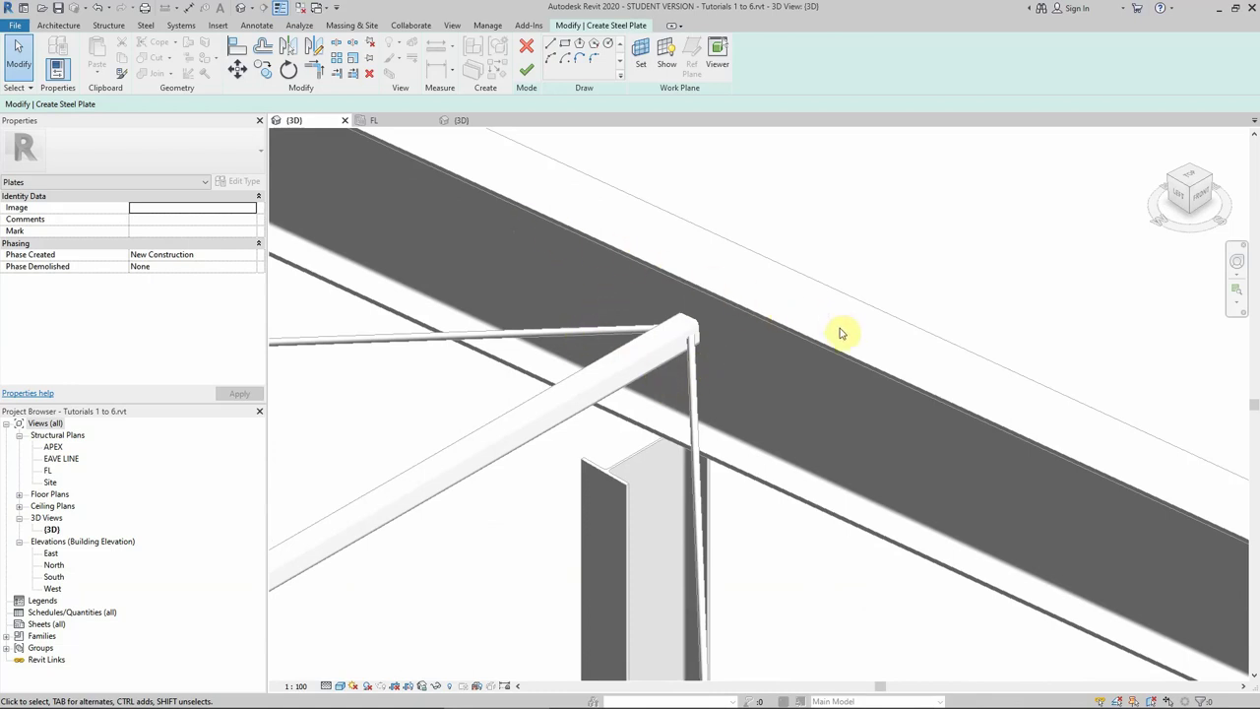
{"action": "left_click", "coordinate": [642, 65]}
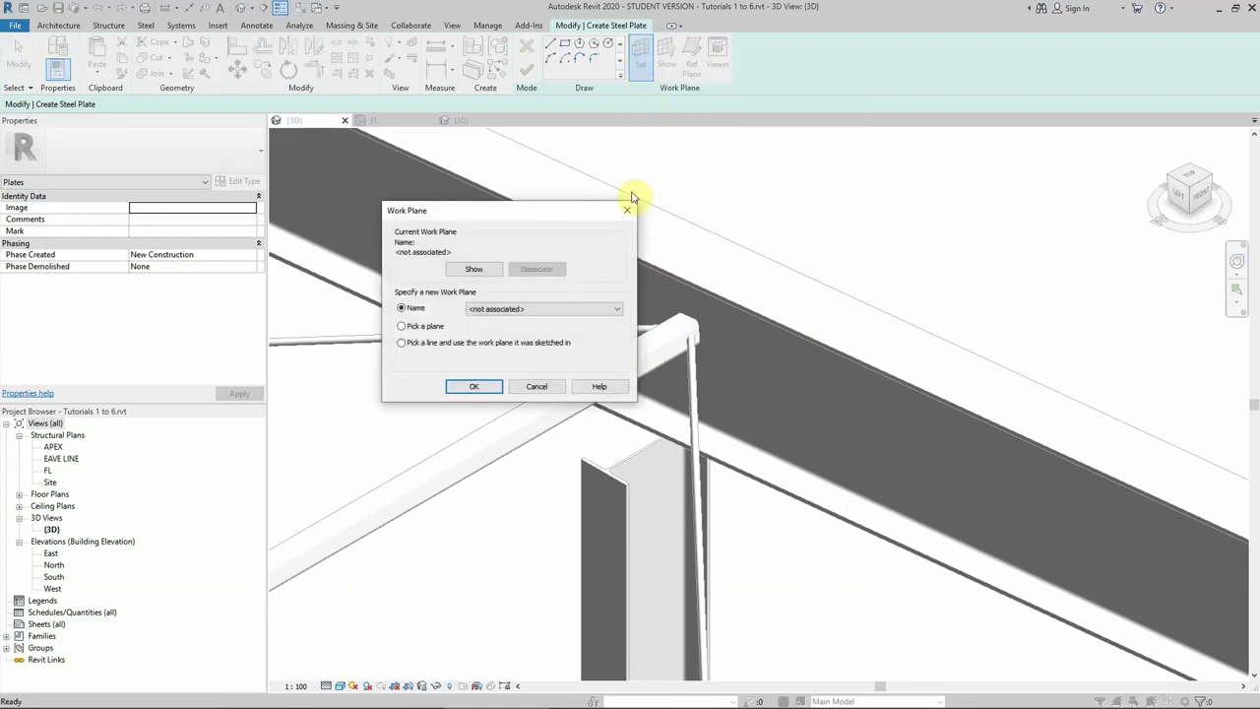
{"action": "left_click", "coordinate": [471, 386]}
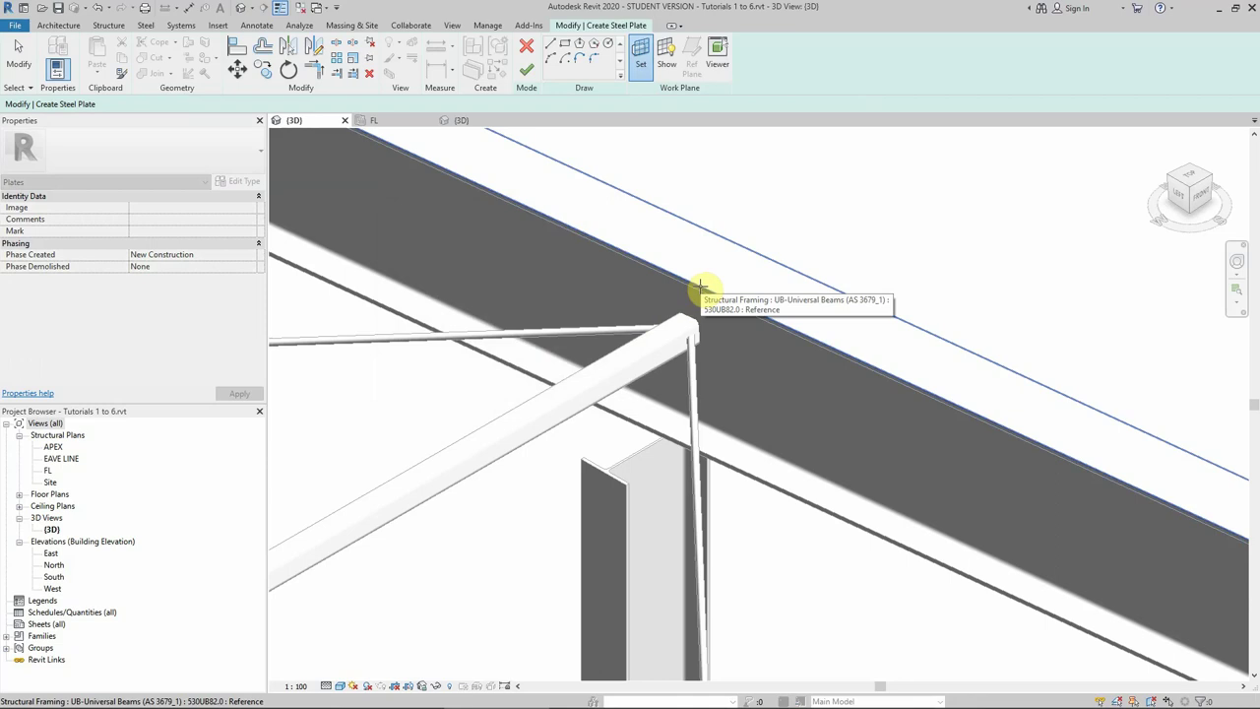
{"action": "left_click", "coordinate": [701, 287]}
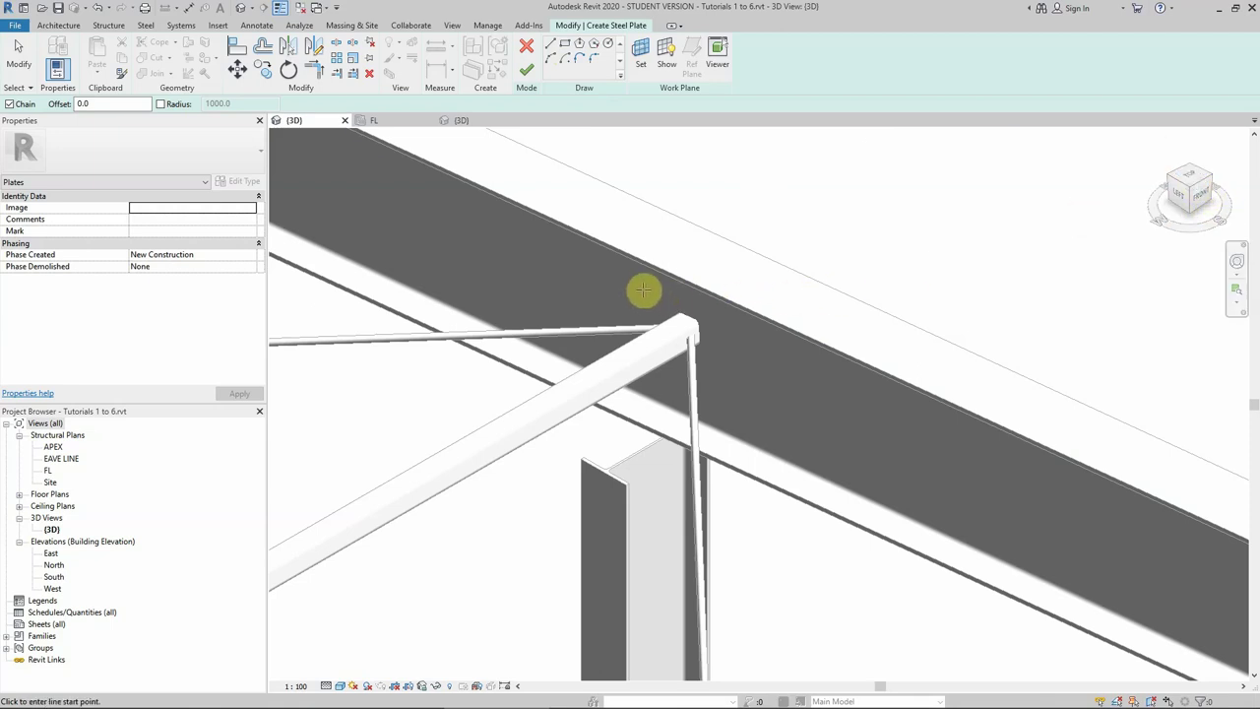
Begin a rectangle outline, check the junction from Top in Wireframe, then cancel drawing.
{"action": "left_click", "coordinate": [565, 43]}
{"action": "left_click", "coordinate": [632, 302]}
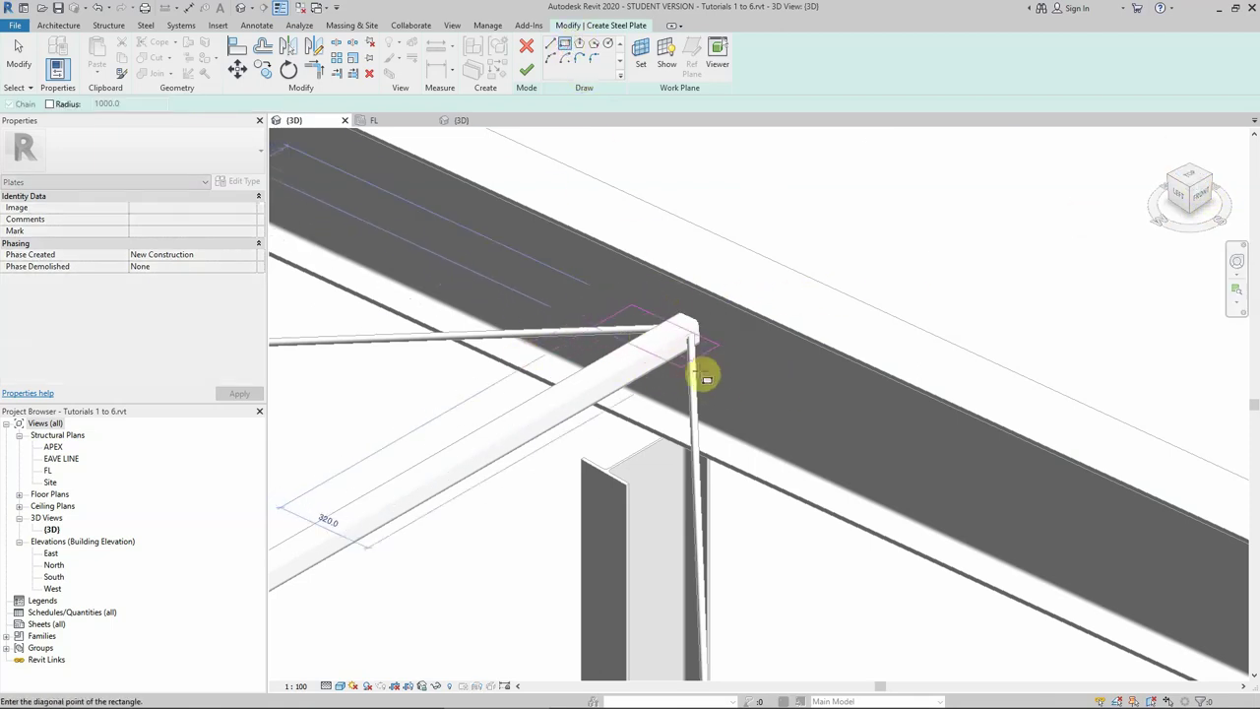
{"action": "left_click", "coordinate": [1190, 180]}
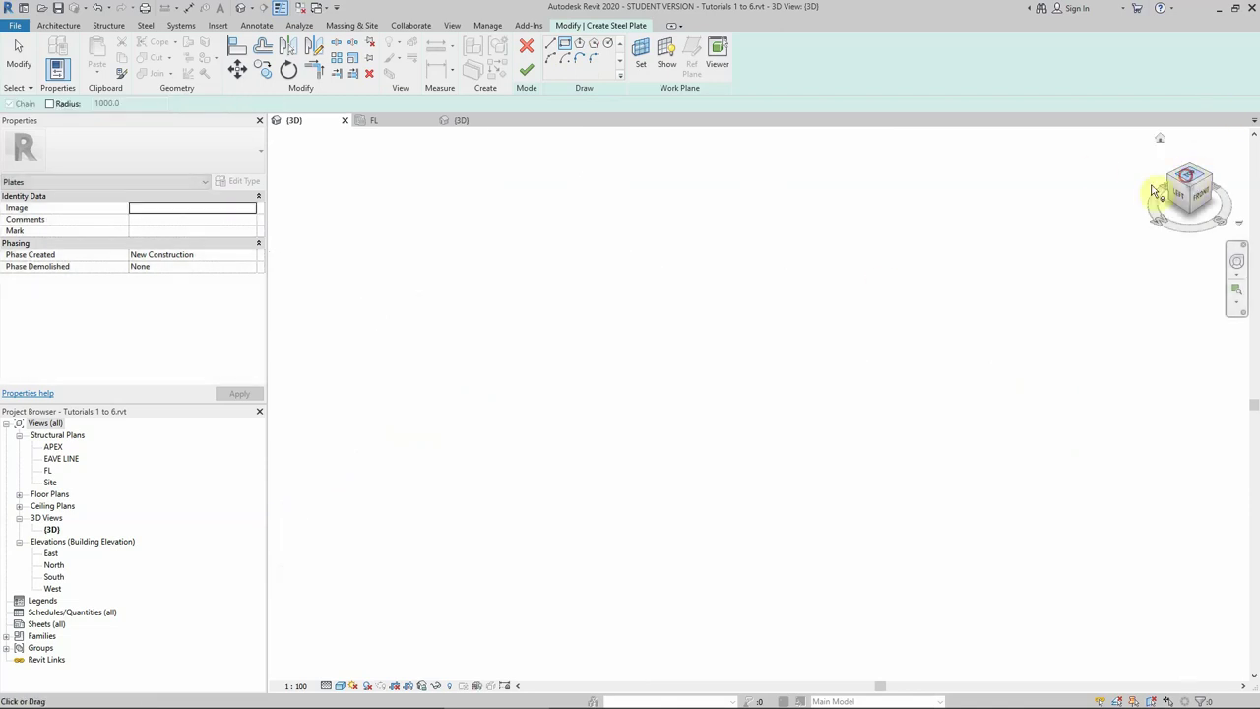
{"action": "scroll", "coordinate": [669, 295], "scroll_direction": "up", "scroll_amount": 5}
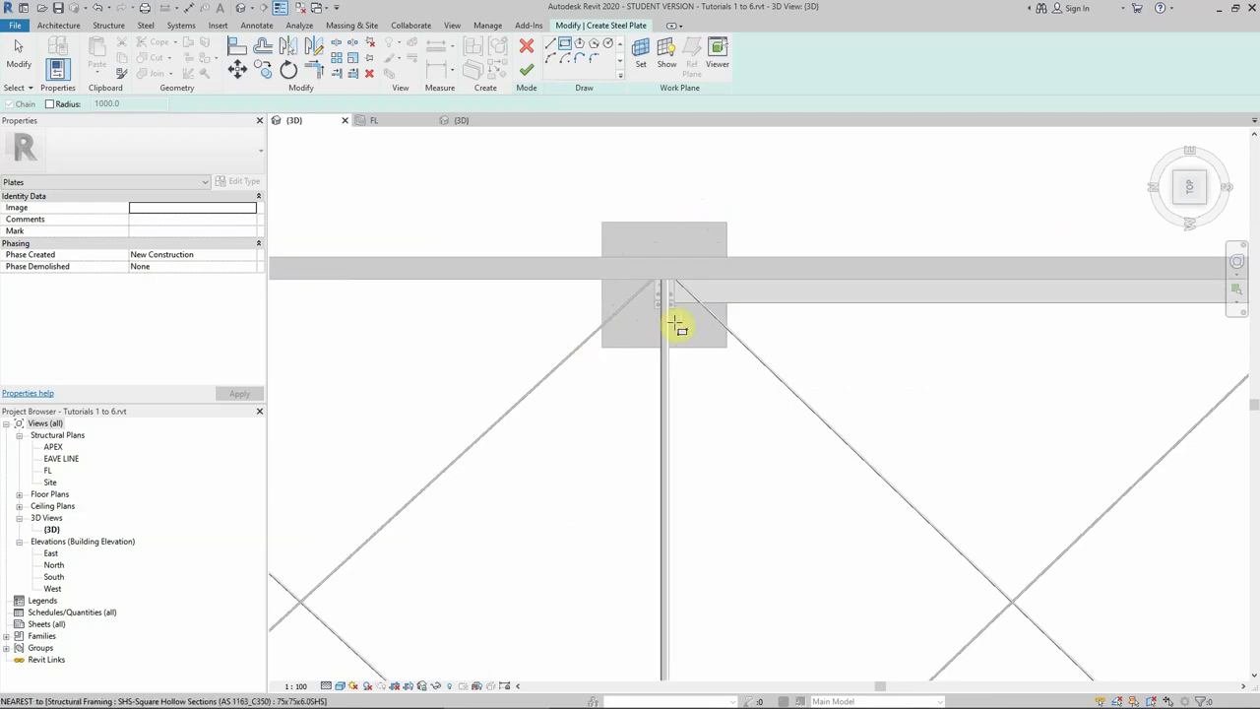
{"action": "scroll", "coordinate": [681, 315], "scroll_direction": "up", "scroll_amount": 2}
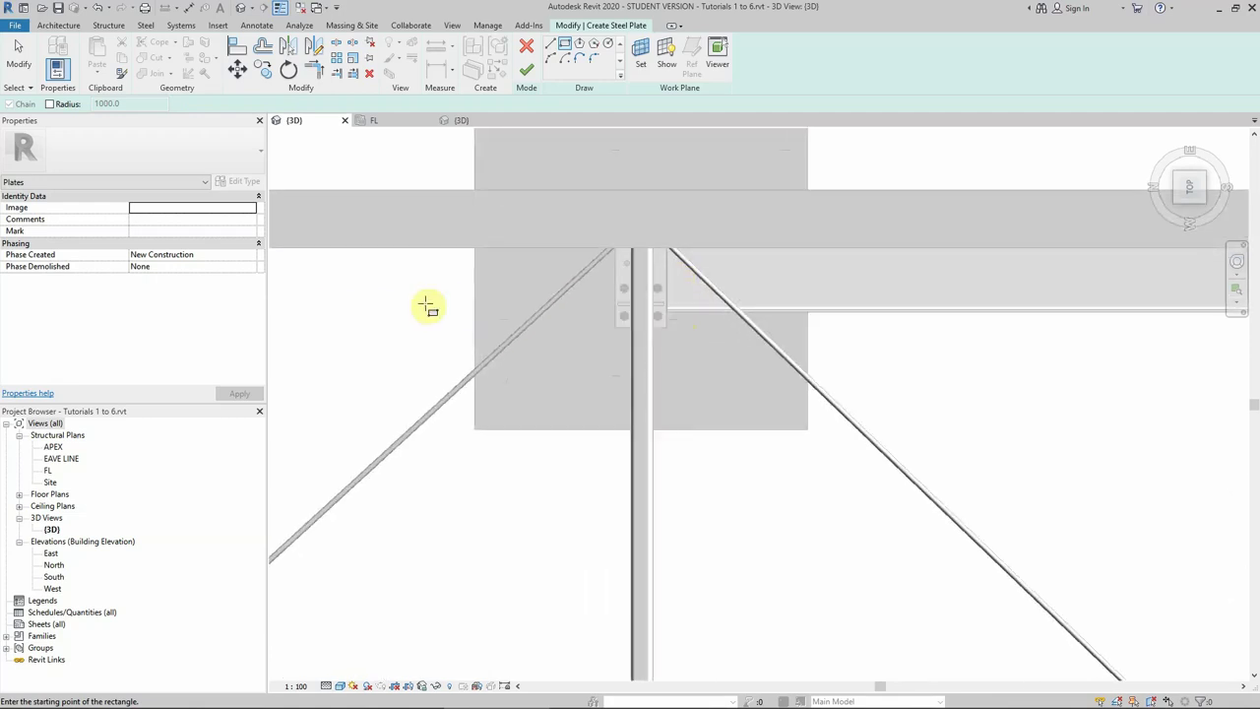
{"action": "left_click", "coordinate": [341, 686]}
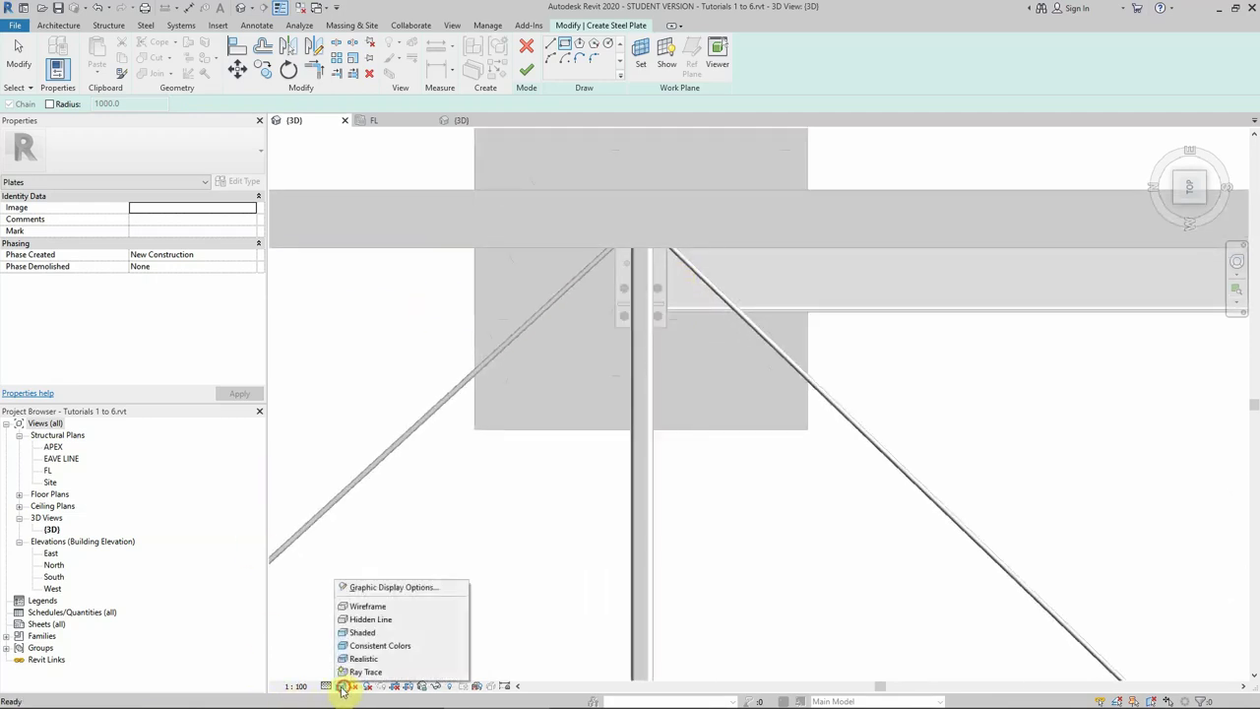
{"action": "left_click", "coordinate": [358, 605]}
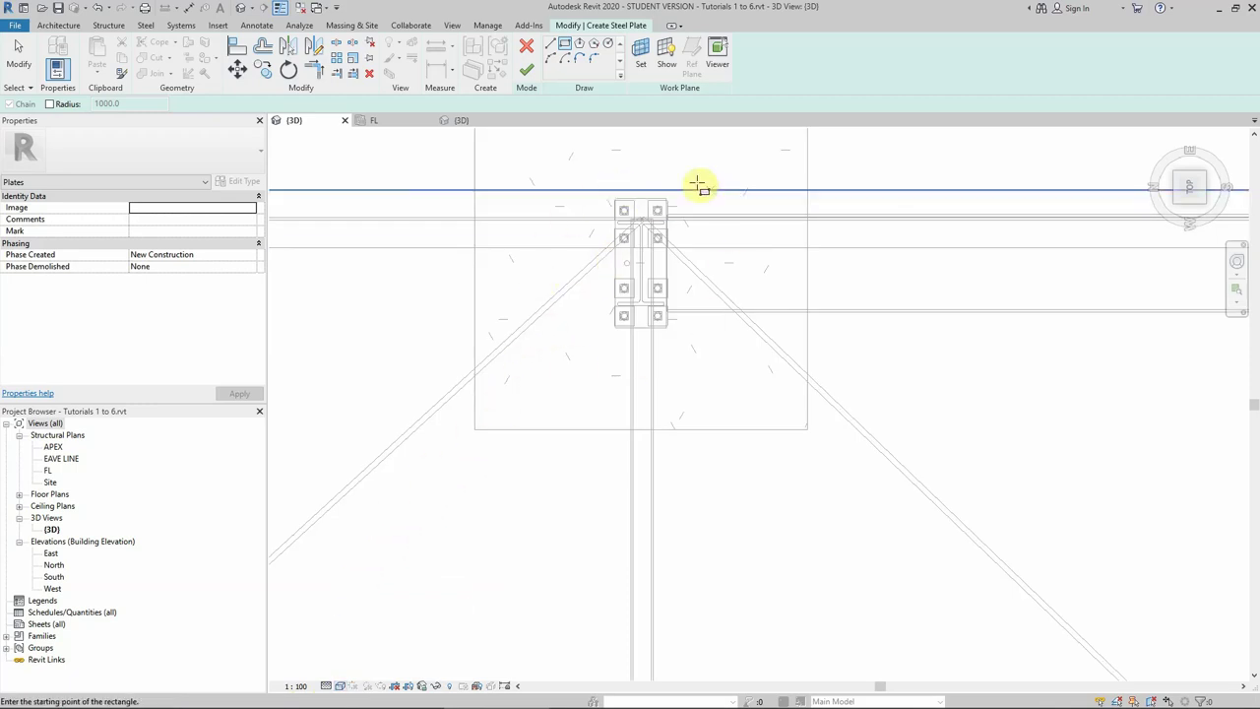
{"action": "left_click", "coordinate": [1205, 203]}
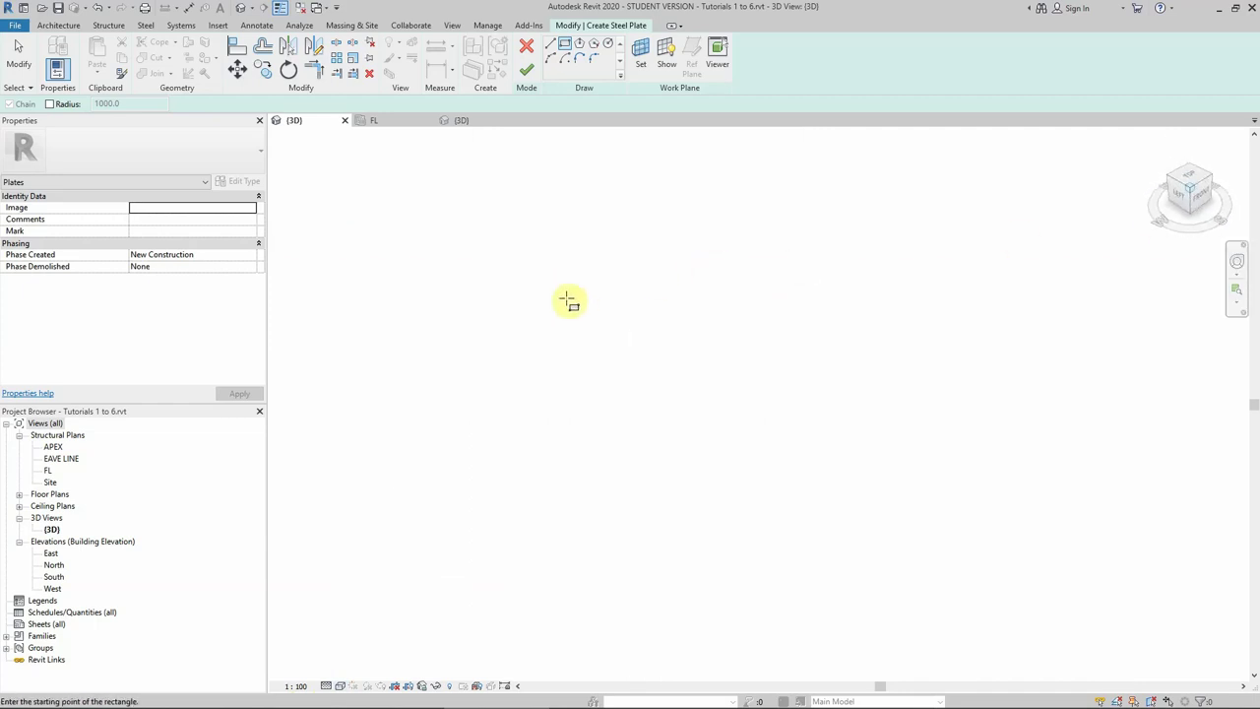
{"action": "key", "text": "Escape"}
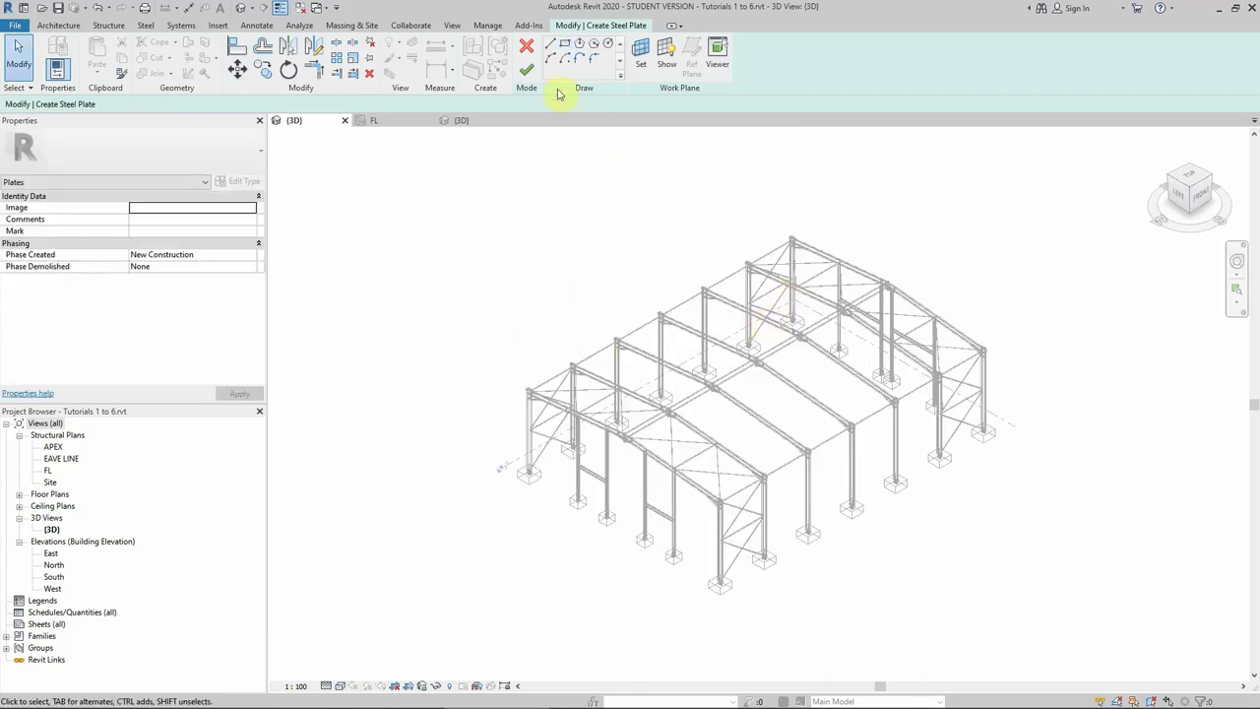
Discard the steel plate sketch and zoom an angled 3D view onto the junction.
{"action": "left_click", "coordinate": [528, 49]}
{"action": "left_click", "coordinate": [650, 371]}
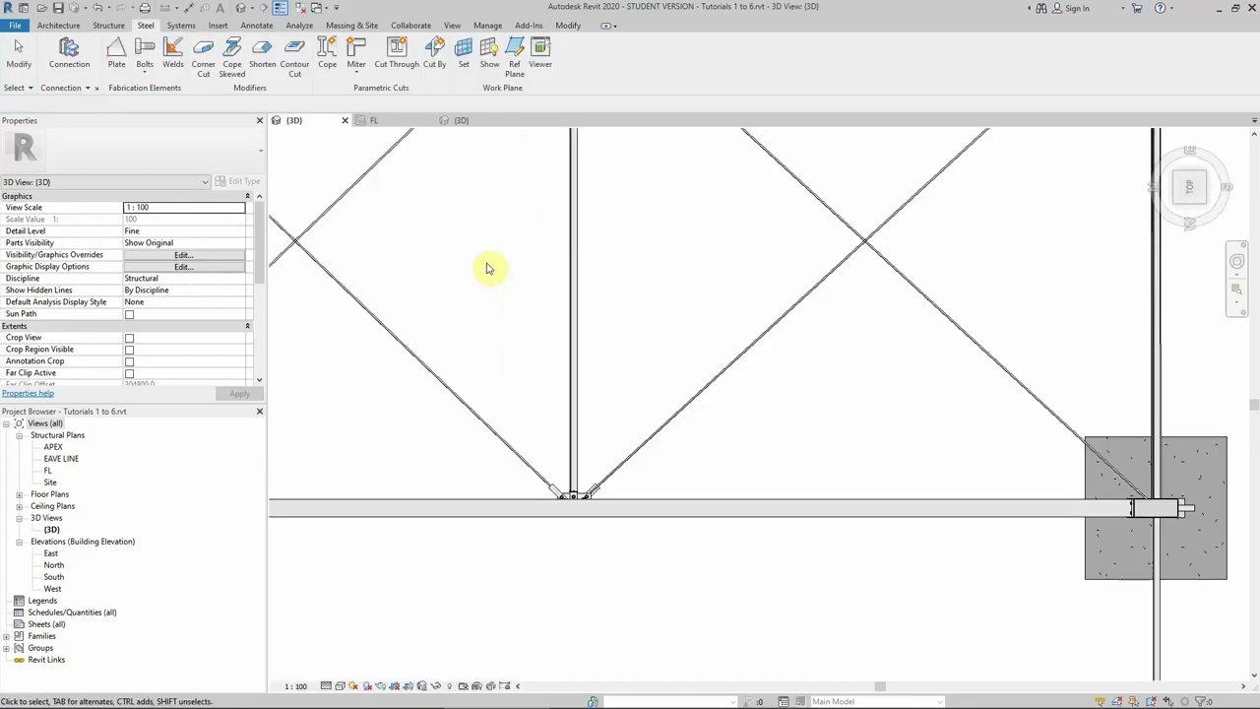
{"action": "left_click", "coordinate": [1195, 191]}
{"action": "scroll", "coordinate": [899, 317], "scroll_direction": "up", "scroll_amount": 2}
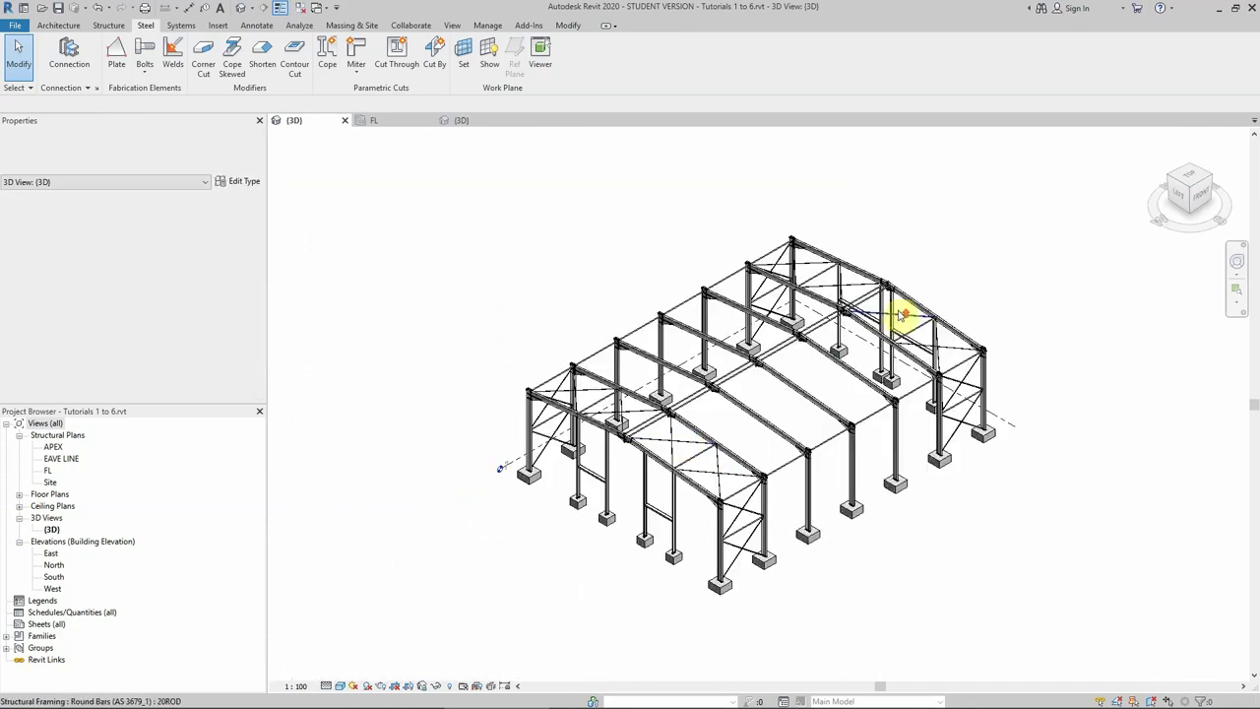
{"action": "scroll", "coordinate": [820, 247], "scroll_direction": "up", "scroll_amount": 2}
{"action": "scroll", "coordinate": [803, 255], "scroll_direction": "up", "scroll_amount": 2}
{"action": "scroll", "coordinate": [803, 255], "scroll_direction": "up", "scroll_amount": 1}
{"action": "scroll", "coordinate": [857, 273], "scroll_direction": "up", "scroll_amount": 1}
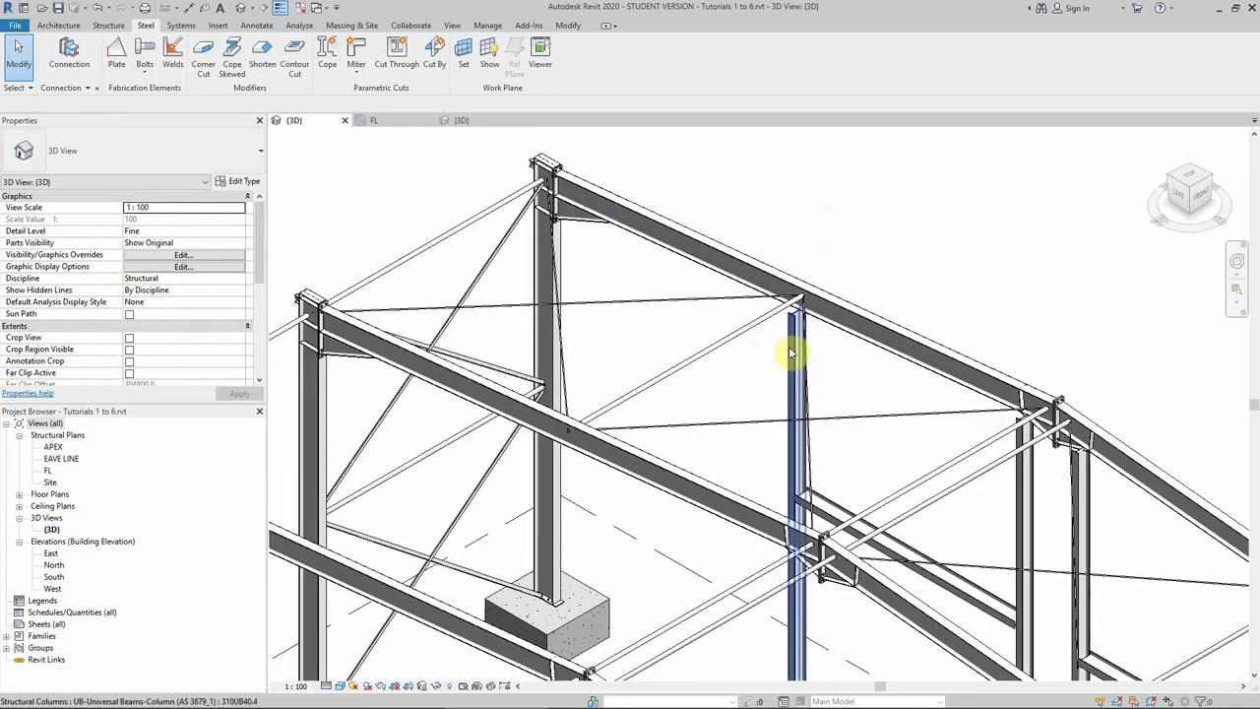
{"action": "scroll", "coordinate": [796, 351], "scroll_direction": "up", "scroll_amount": 1}
{"action": "scroll", "coordinate": [813, 340], "scroll_direction": "up", "scroll_amount": 1}
Select the column, rafter, diagonal brace, horizontal member and round bar at the junction.
{"action": "left_click", "coordinate": [795, 305]}
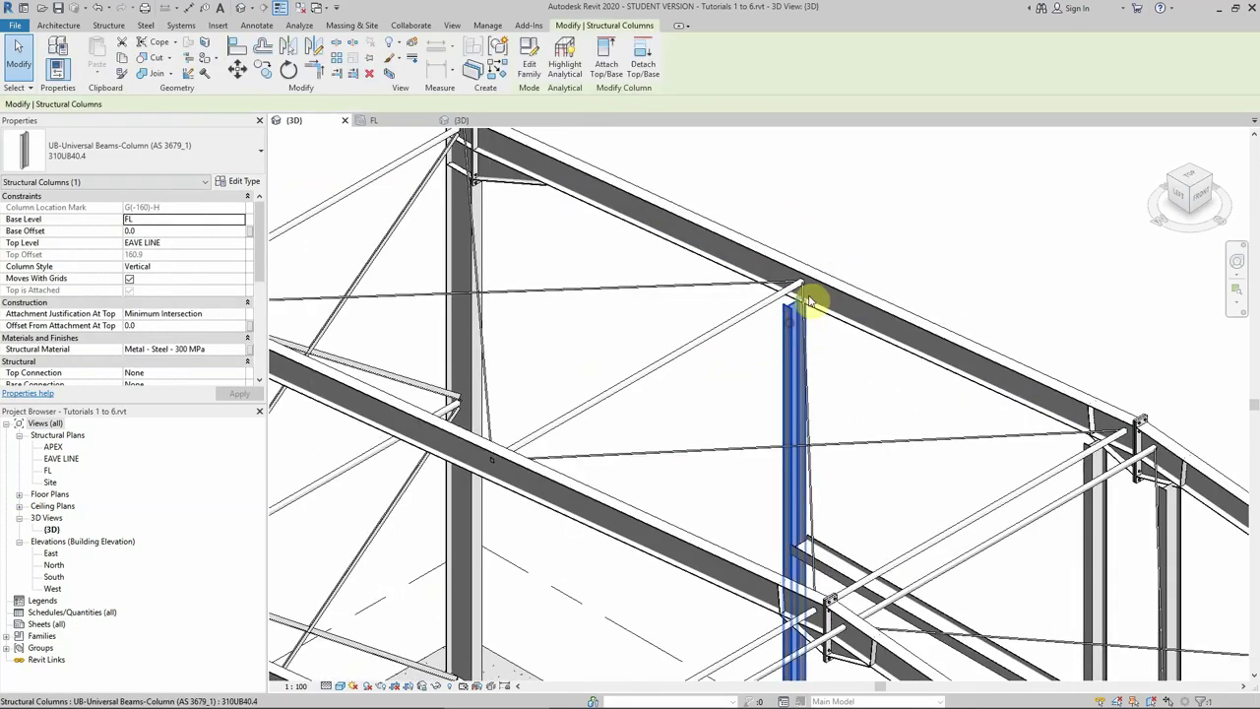
{"action": "left_click", "coordinate": [812, 281], "text": "ctrl"}
{"action": "left_click", "coordinate": [766, 302], "text": "ctrl"}
{"action": "left_click", "coordinate": [737, 287], "text": "ctrl"}
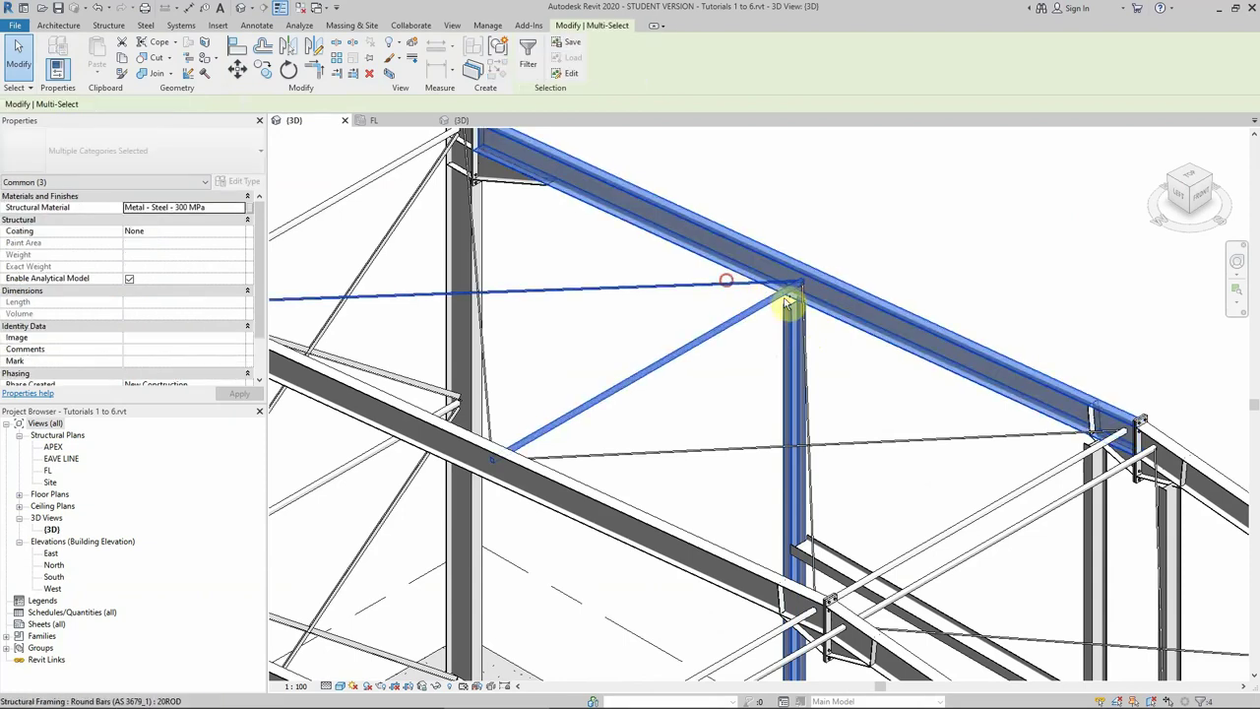
{"action": "left_click", "coordinate": [816, 460], "text": "ctrl"}
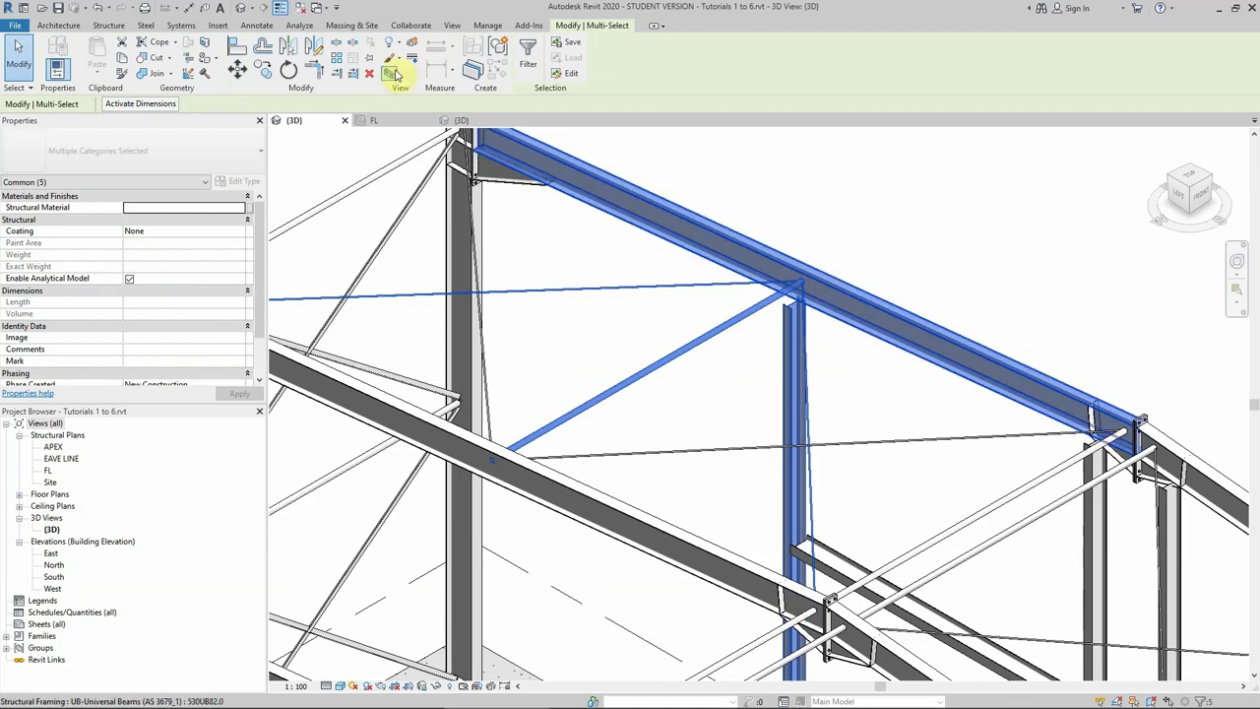
{"action": "scroll", "coordinate": [665, 358], "scroll_direction": "down", "scroll_amount": 5}
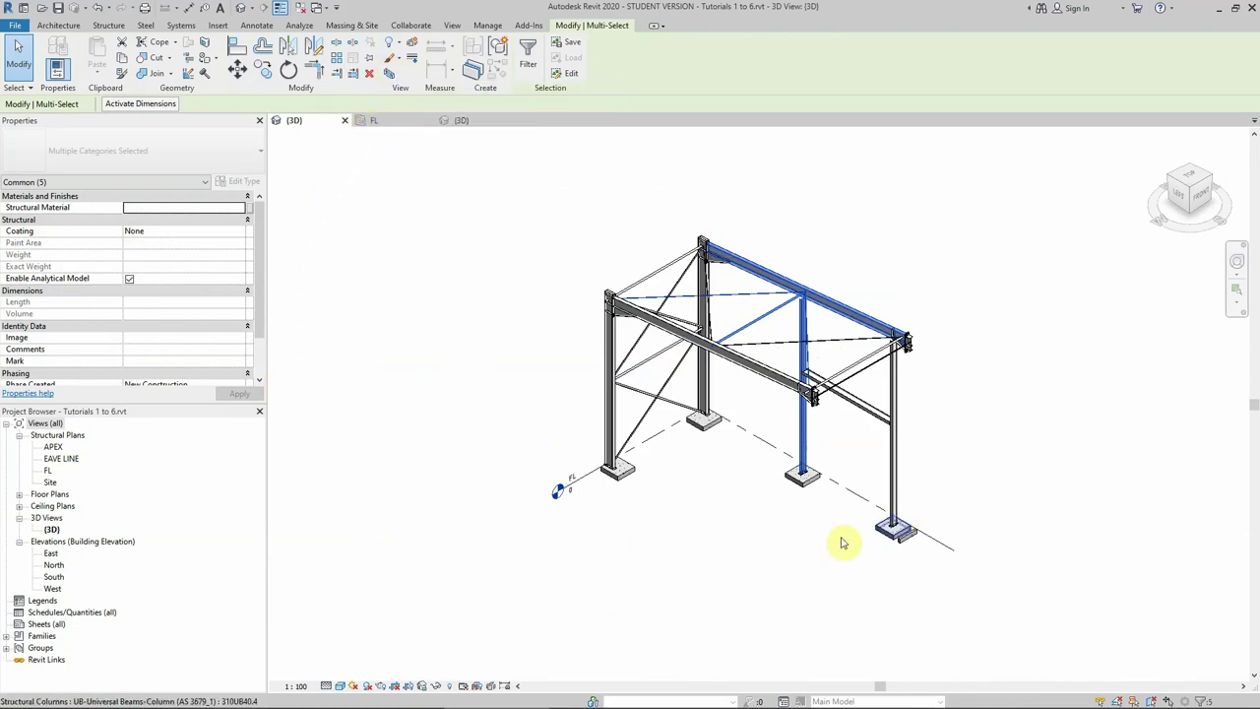
Tighten the section box around the brace junction, trimming top and sides.
{"action": "mouse_move", "coordinate": [463, 695]}
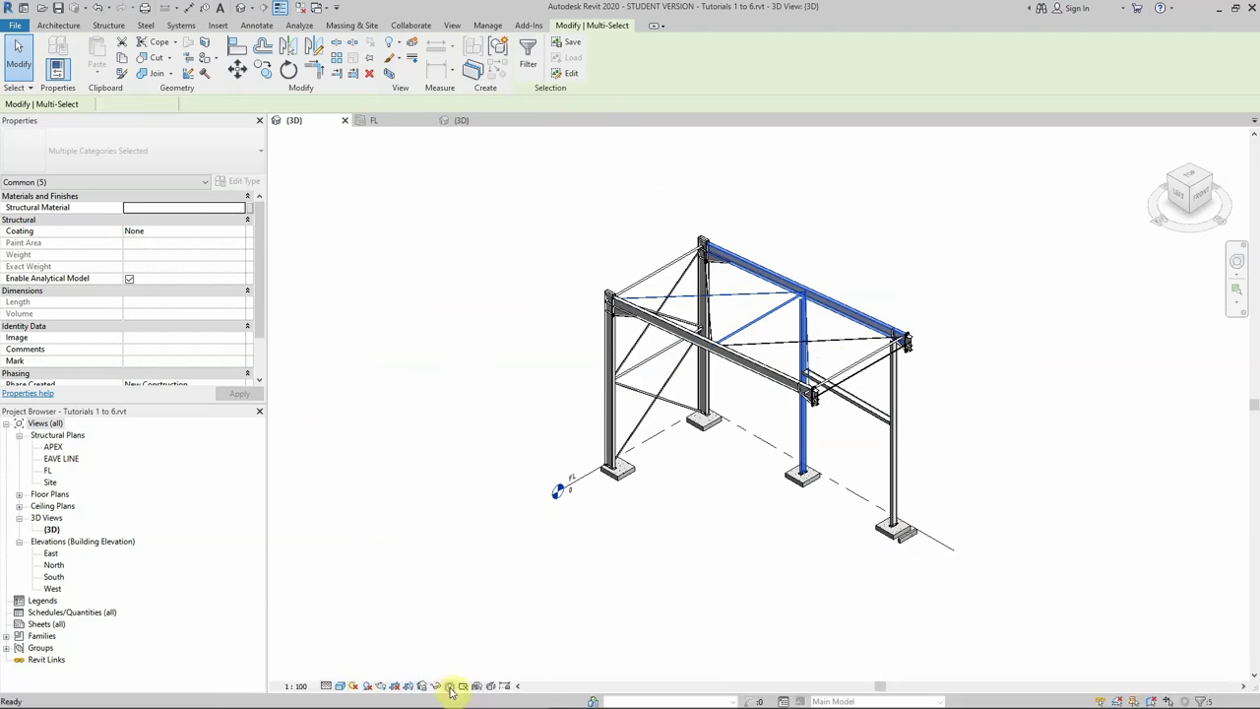
{"action": "left_click", "coordinate": [450, 687]}
{"action": "left_click", "coordinate": [680, 521]}
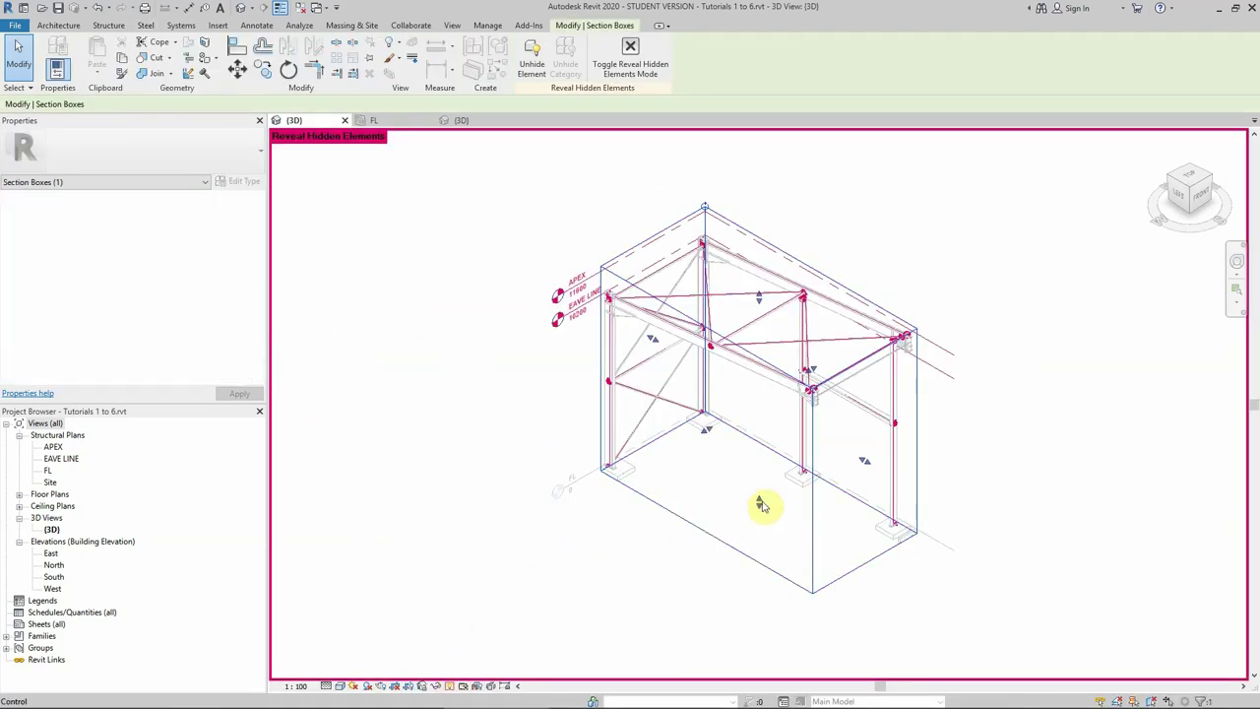
{"action": "left_click_drag", "start_coordinate": [760, 505], "coordinate": [759, 335]}
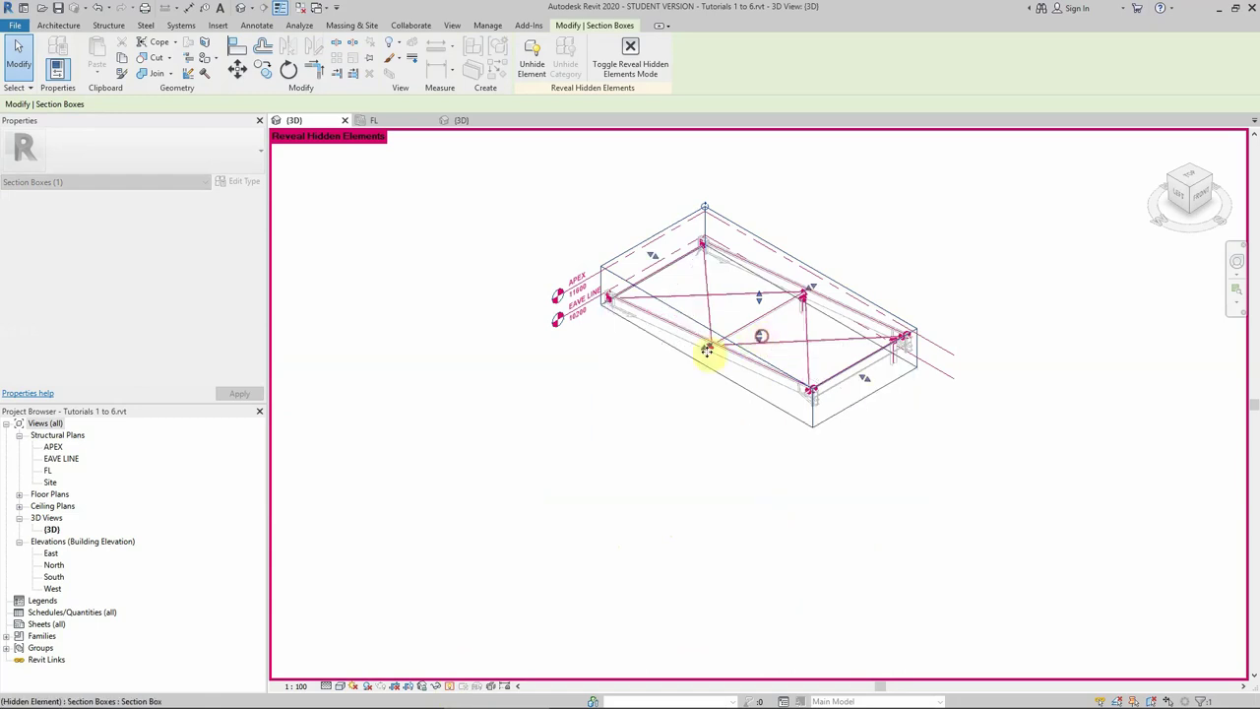
{"action": "left_click_drag", "start_coordinate": [655, 255], "coordinate": [754, 285]}
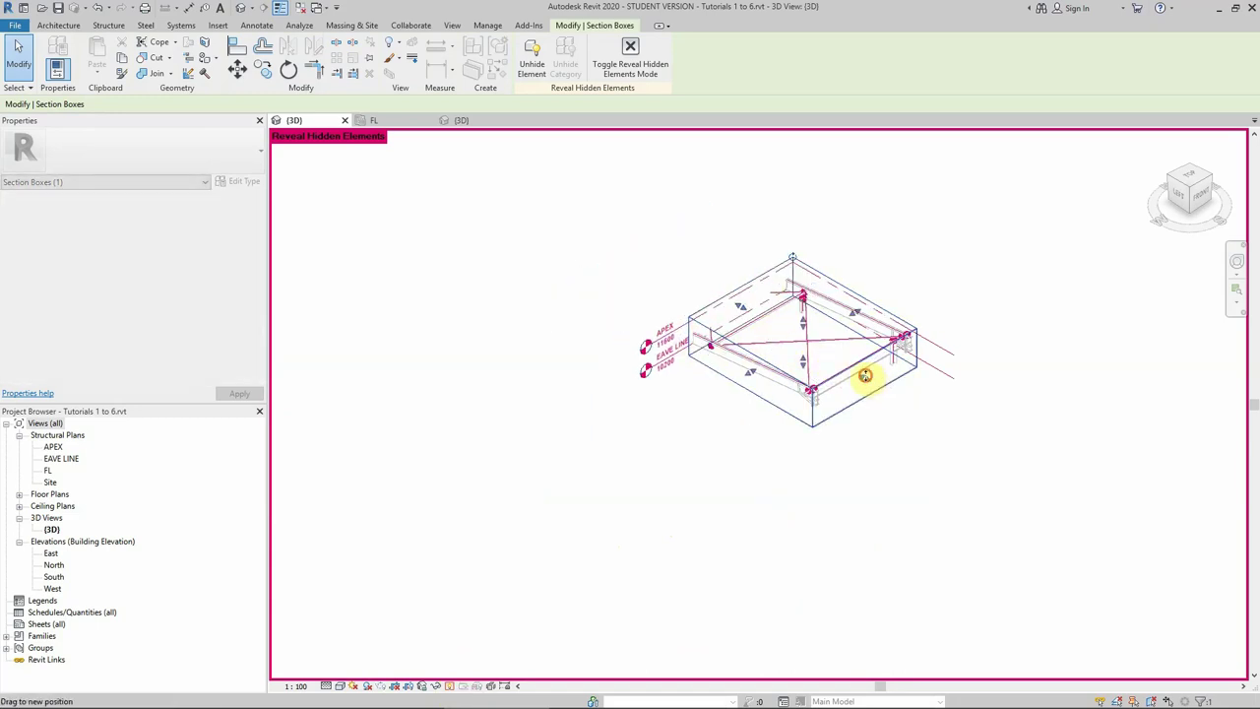
{"action": "left_click_drag", "start_coordinate": [863, 374], "coordinate": [754, 360]}
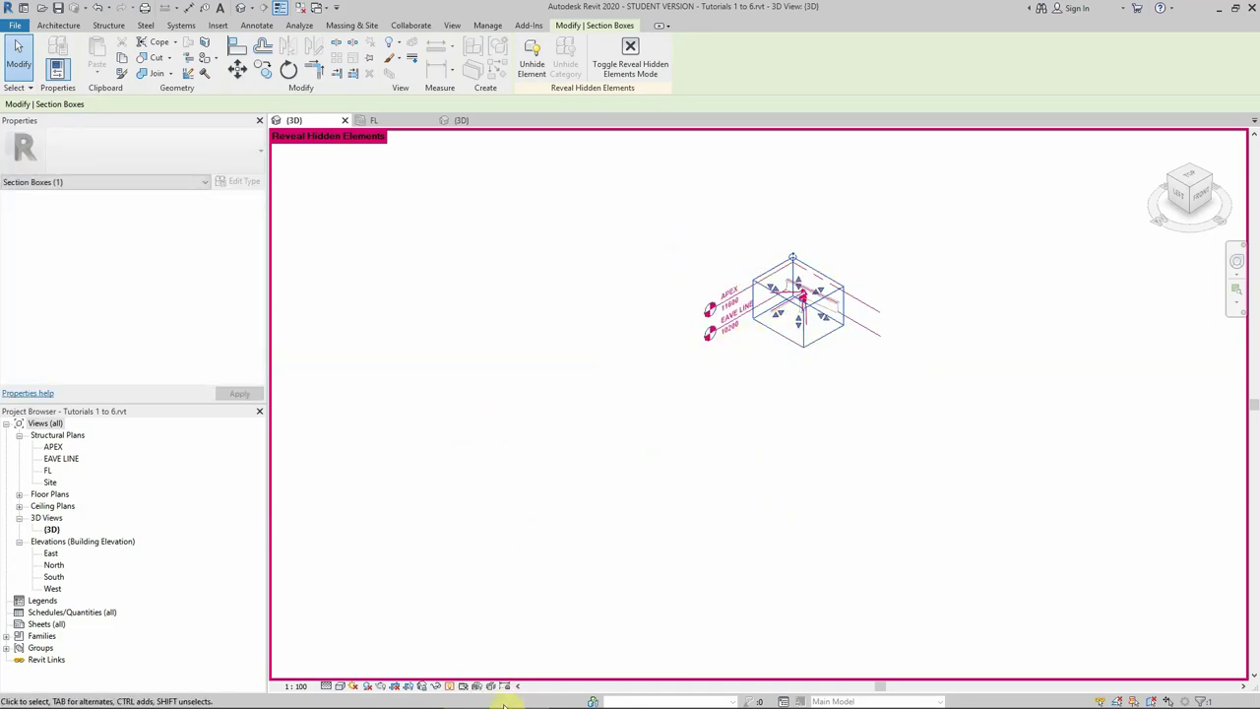
{"action": "left_click", "coordinate": [449, 686]}
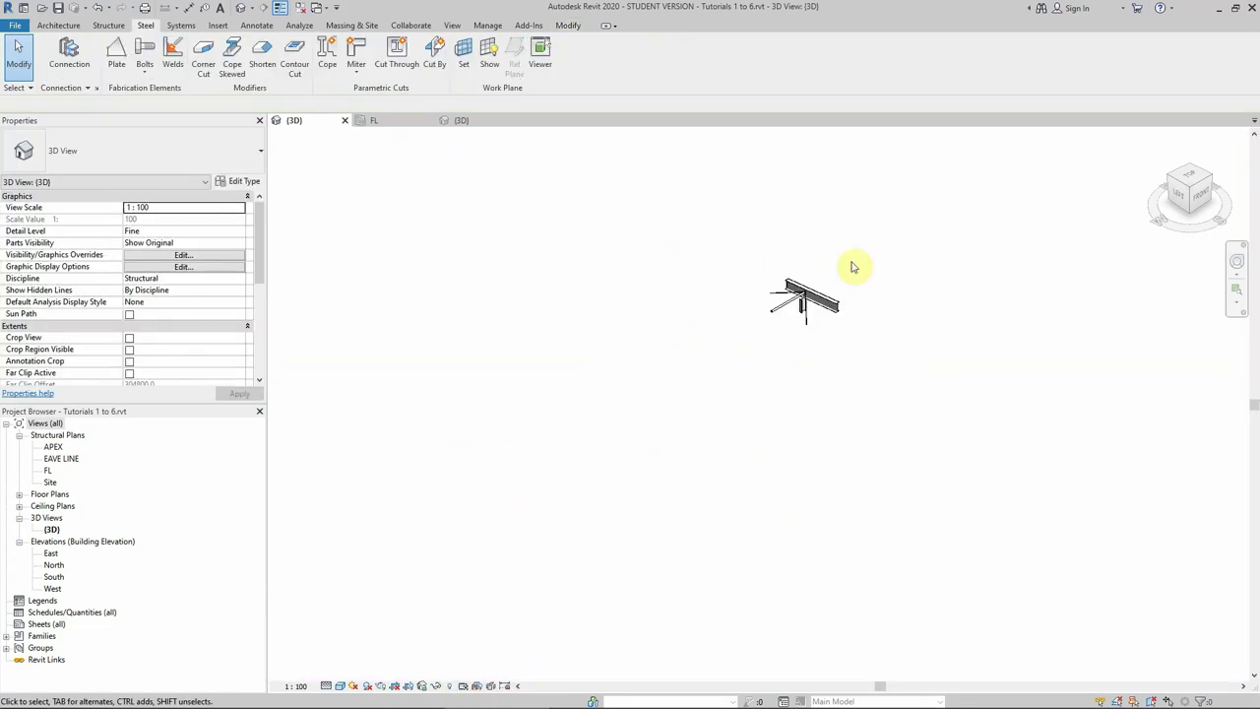
Hide the column under the beam permanently in this view.
{"action": "scroll", "coordinate": [821, 303], "scroll_direction": "up", "scroll_amount": 5}
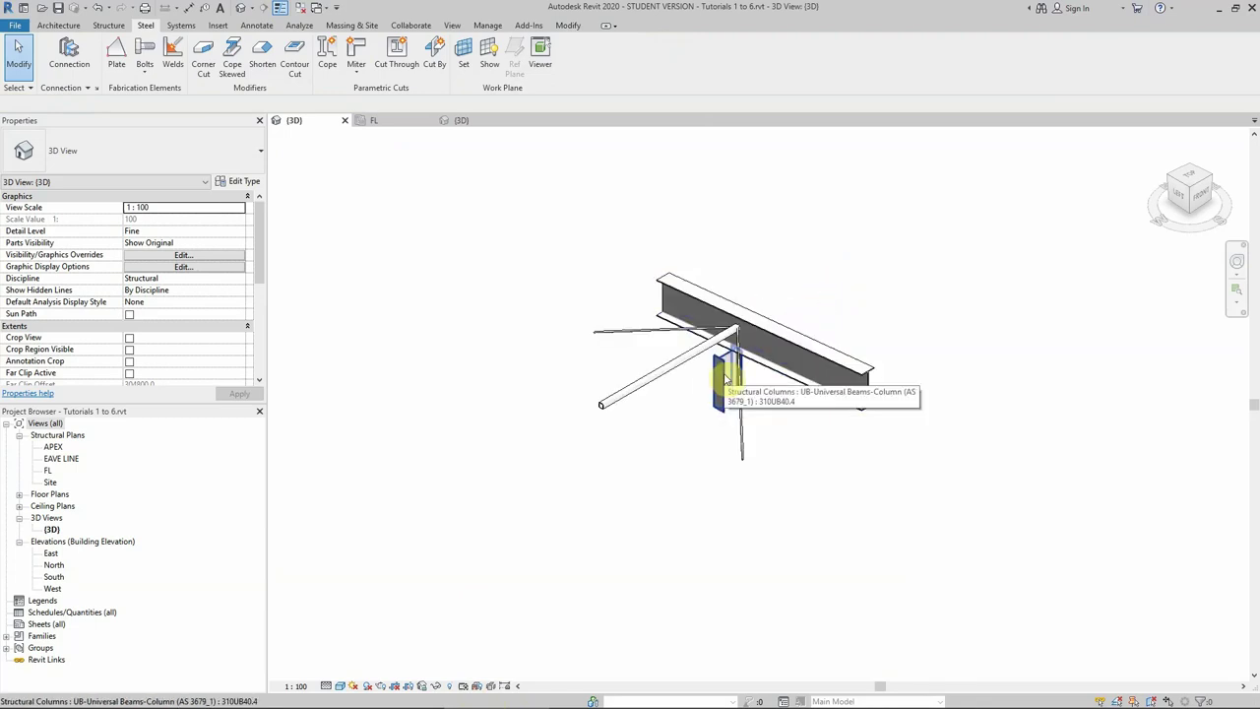
{"action": "left_click", "coordinate": [726, 379]}
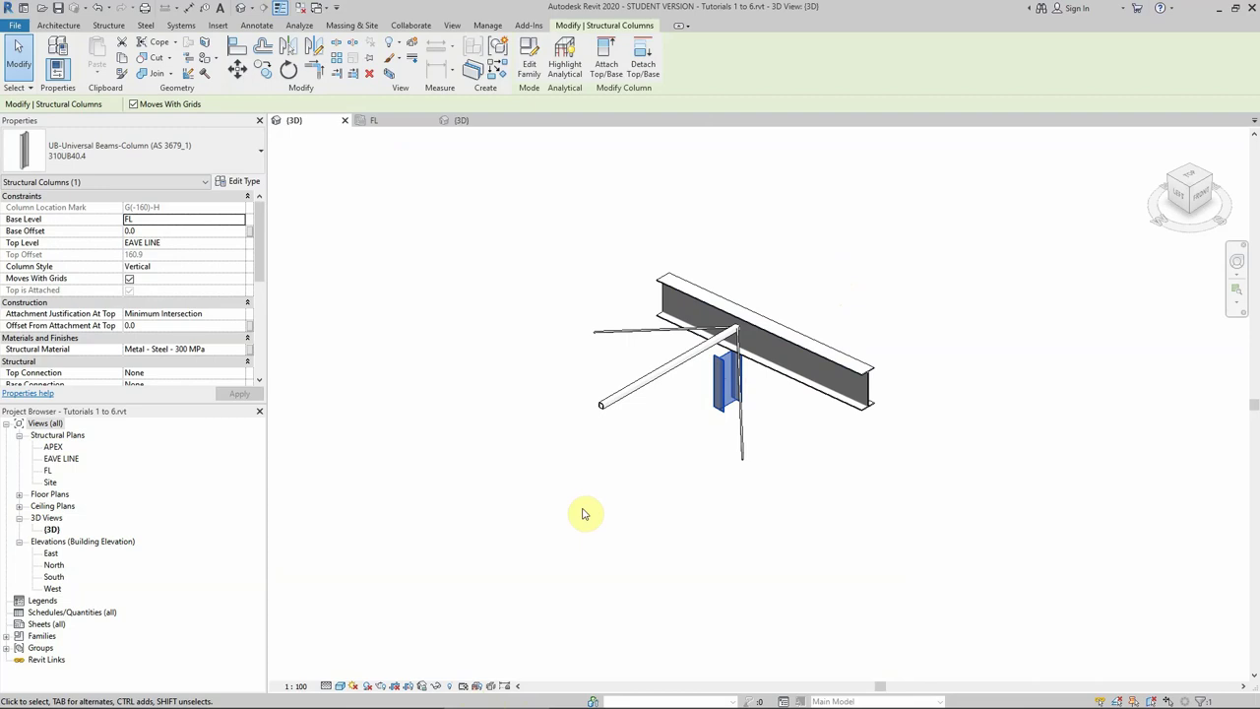
{"action": "key", "text": "h"}
{"action": "key", "text": "h"}
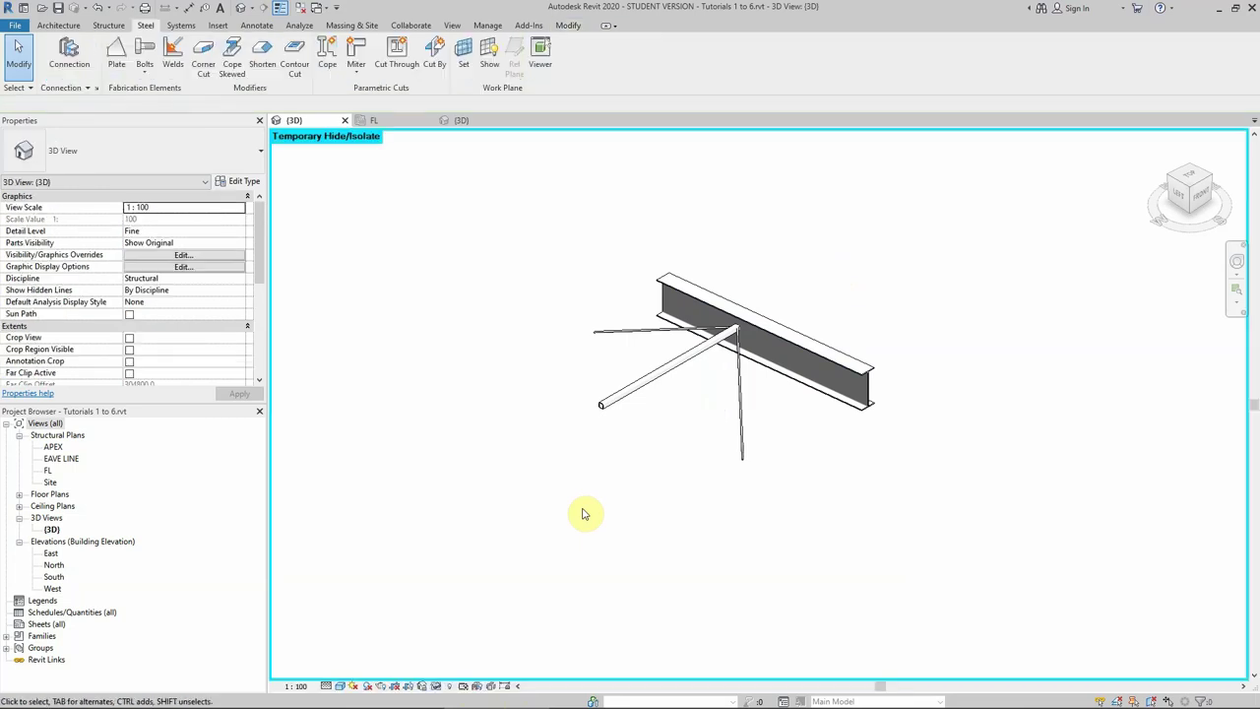
{"action": "left_click", "coordinate": [438, 687]}
{"action": "left_click", "coordinate": [454, 594]}
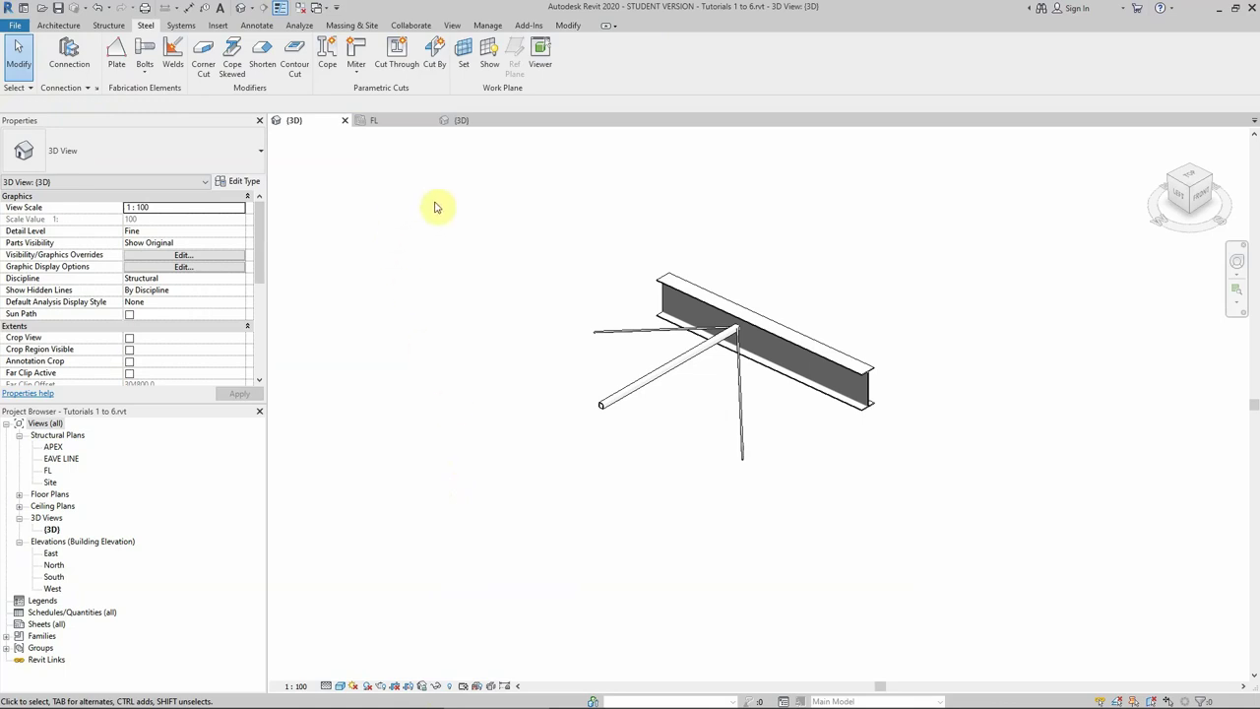
Start a new steel plate with Pick a plane chosen for its work plane.
{"action": "left_click", "coordinate": [118, 51]}
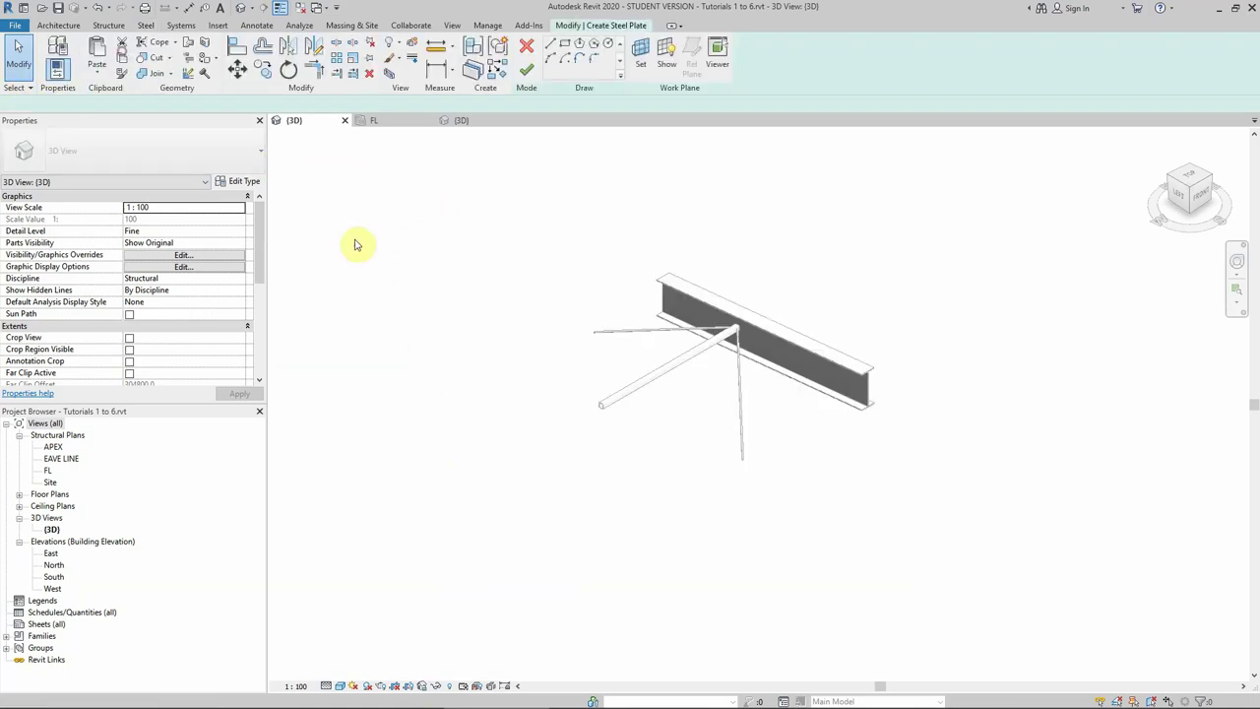
{"action": "left_click", "coordinate": [638, 49]}
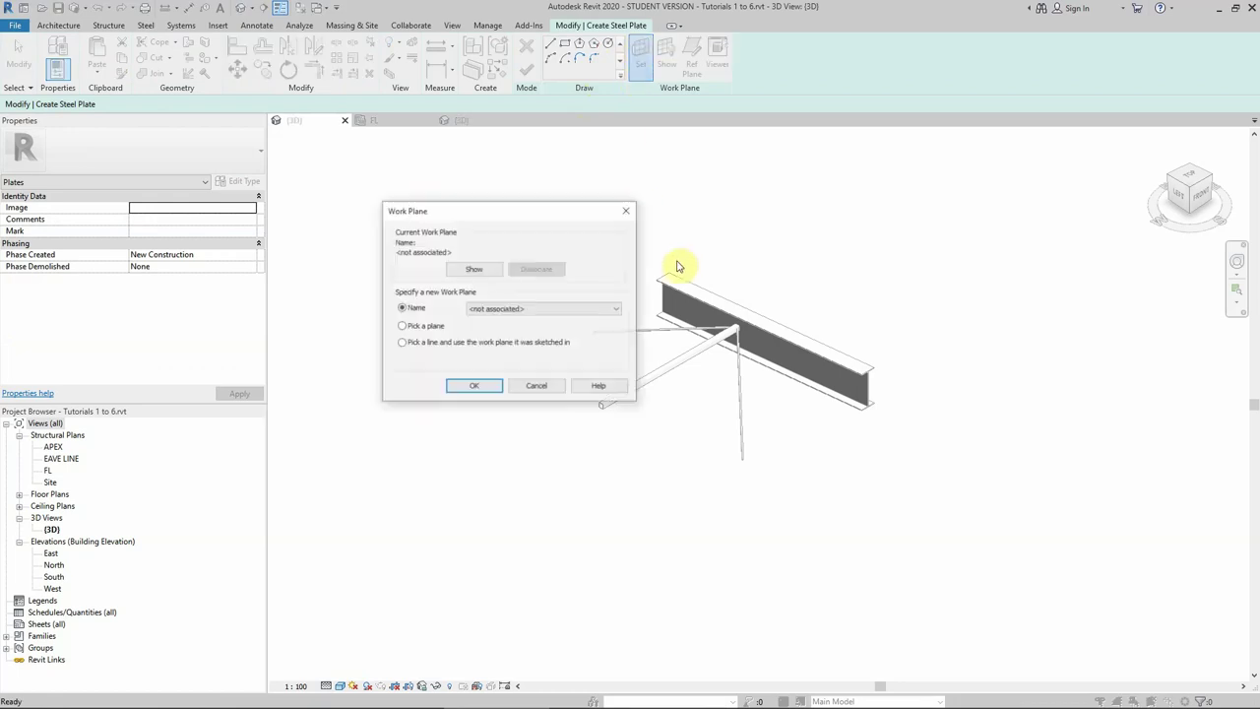
{"action": "left_click", "coordinate": [455, 384]}
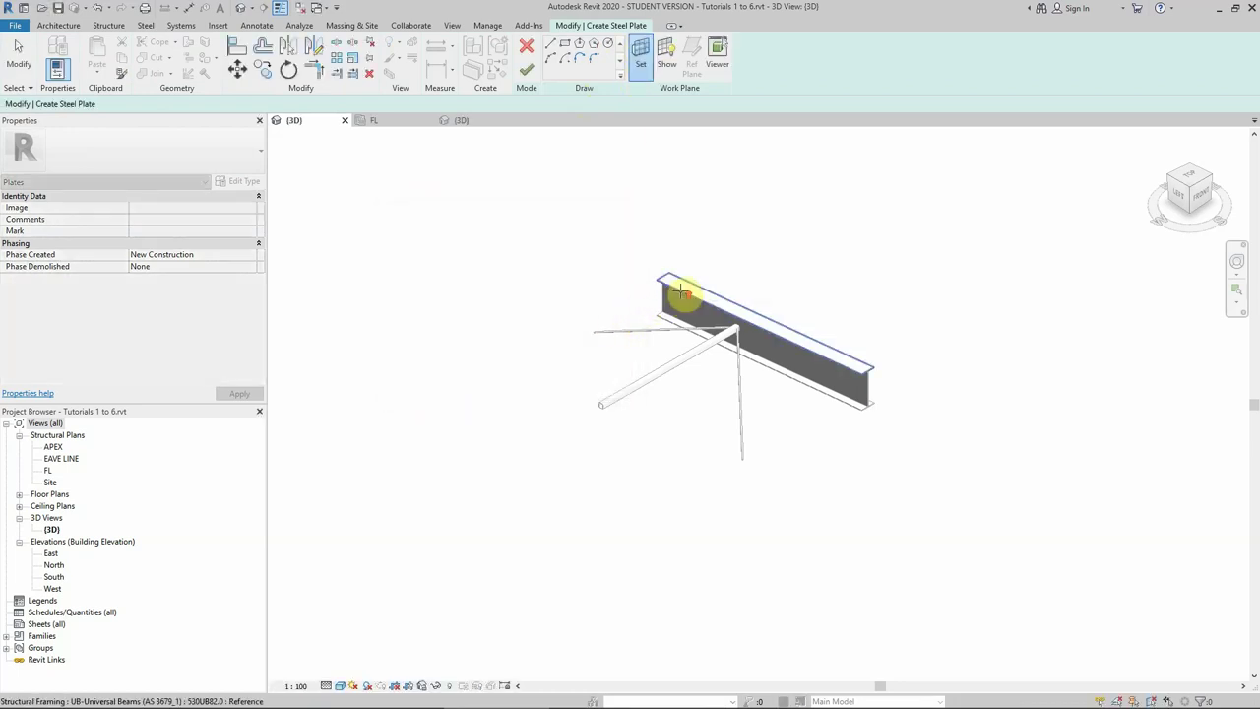
{"action": "scroll", "coordinate": [681, 291], "scroll_direction": "up", "scroll_amount": 5}
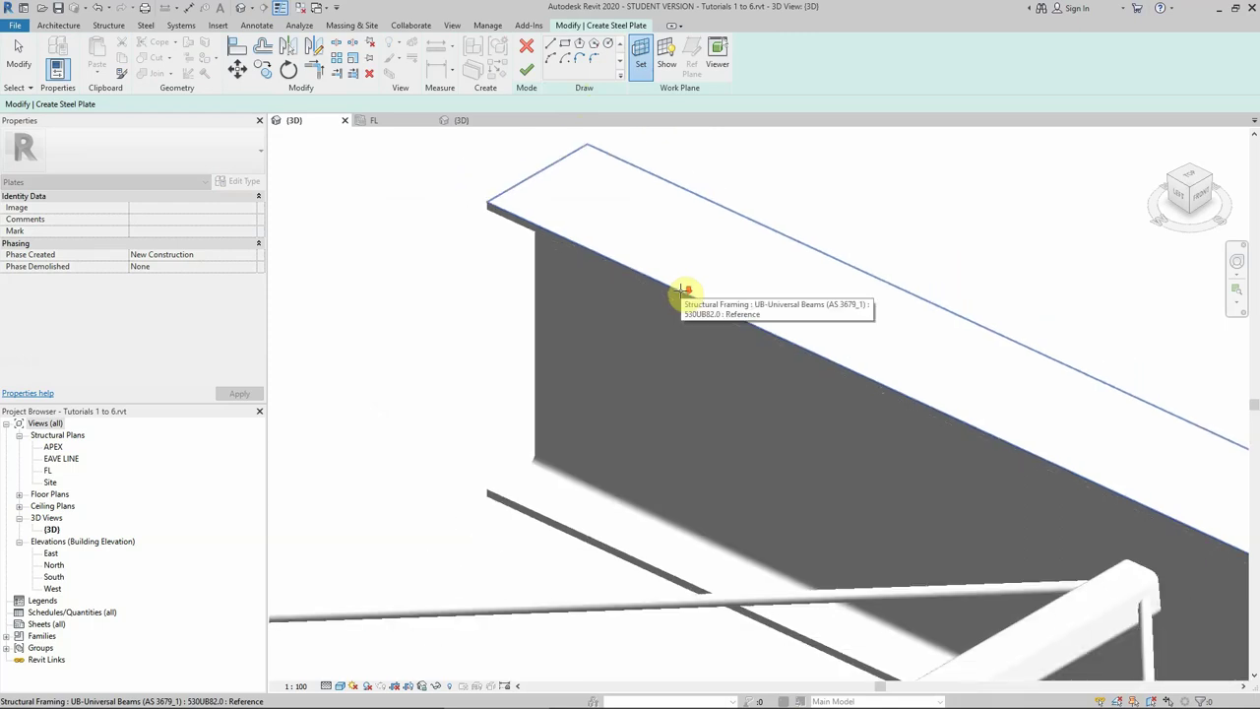
{"action": "scroll", "coordinate": [466, 360], "scroll_direction": "down", "scroll_amount": 3}
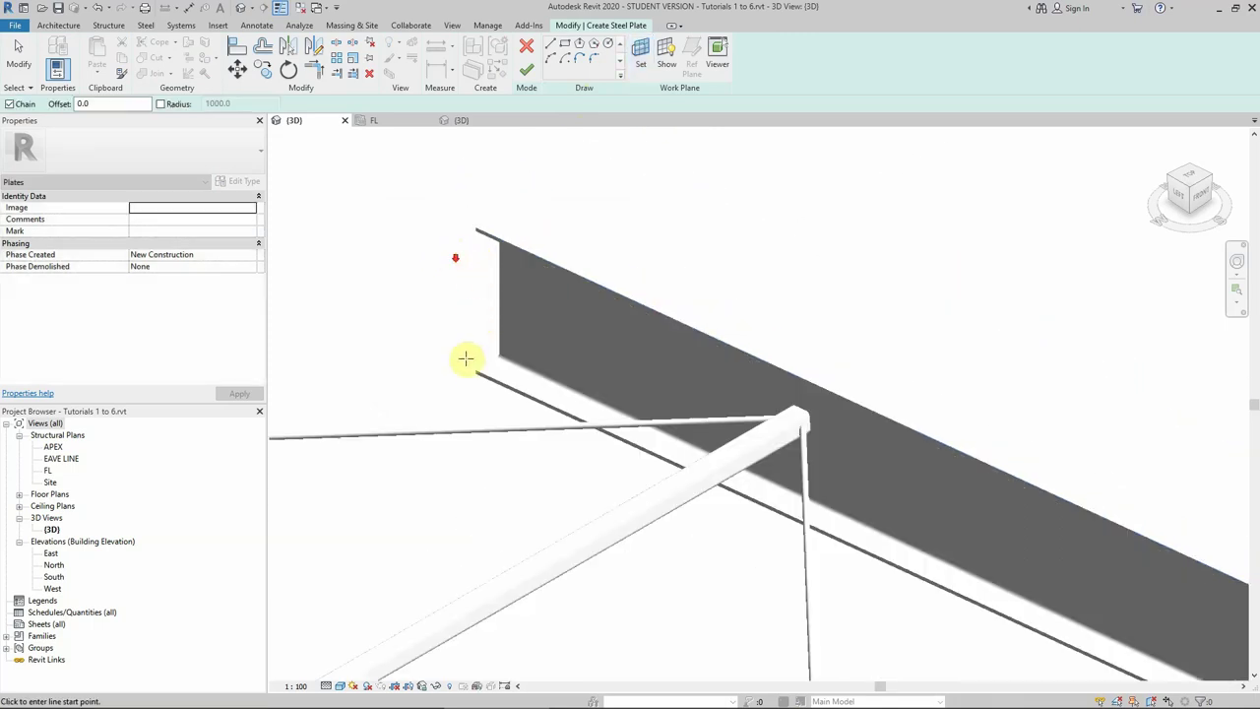
View the junction from Top in Wireframe visual style and zoom in.
{"action": "left_click", "coordinate": [1193, 184]}
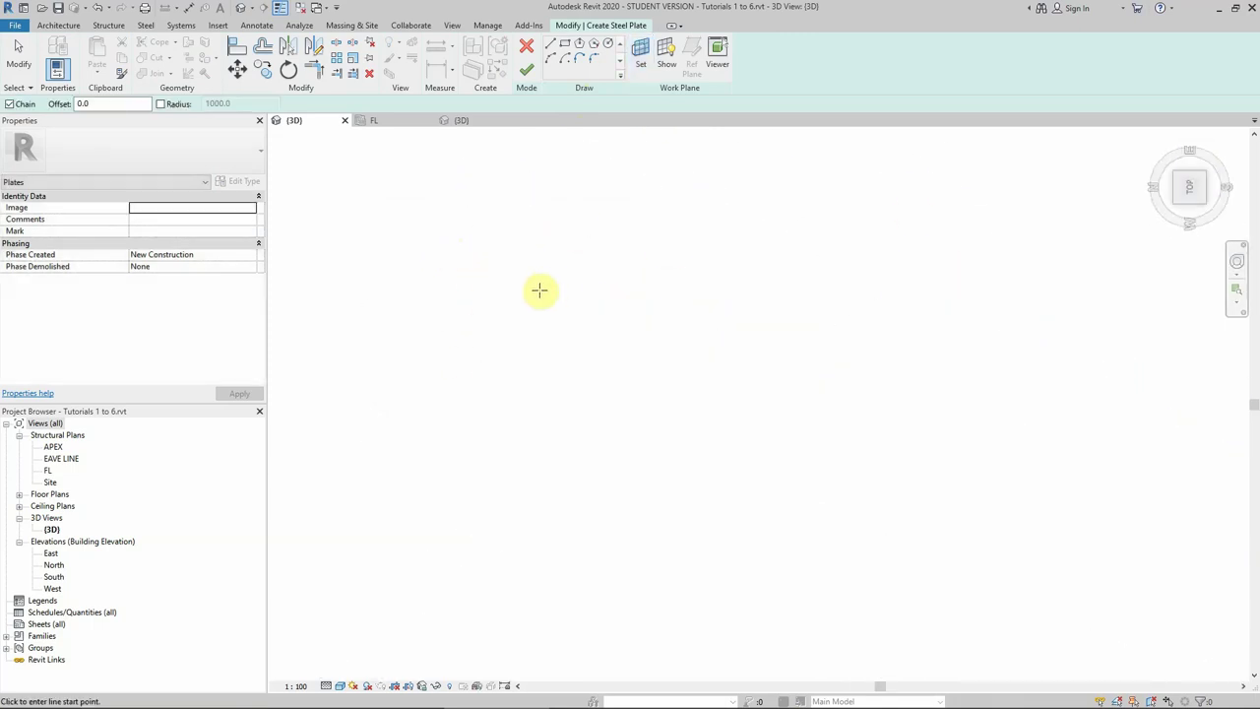
{"action": "left_click", "coordinate": [344, 686]}
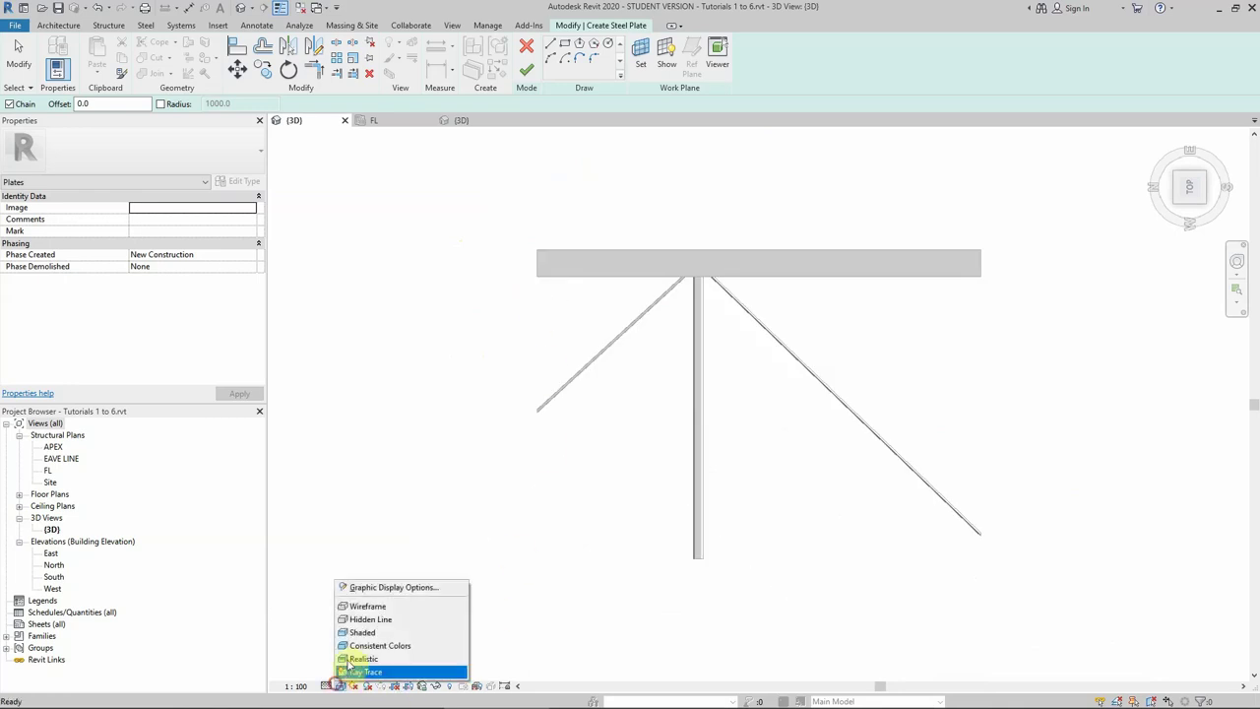
{"action": "left_click", "coordinate": [359, 605]}
{"action": "scroll", "coordinate": [704, 284], "scroll_direction": "up", "scroll_amount": 1}
{"action": "scroll", "coordinate": [703, 283], "scroll_direction": "up", "scroll_amount": 4}
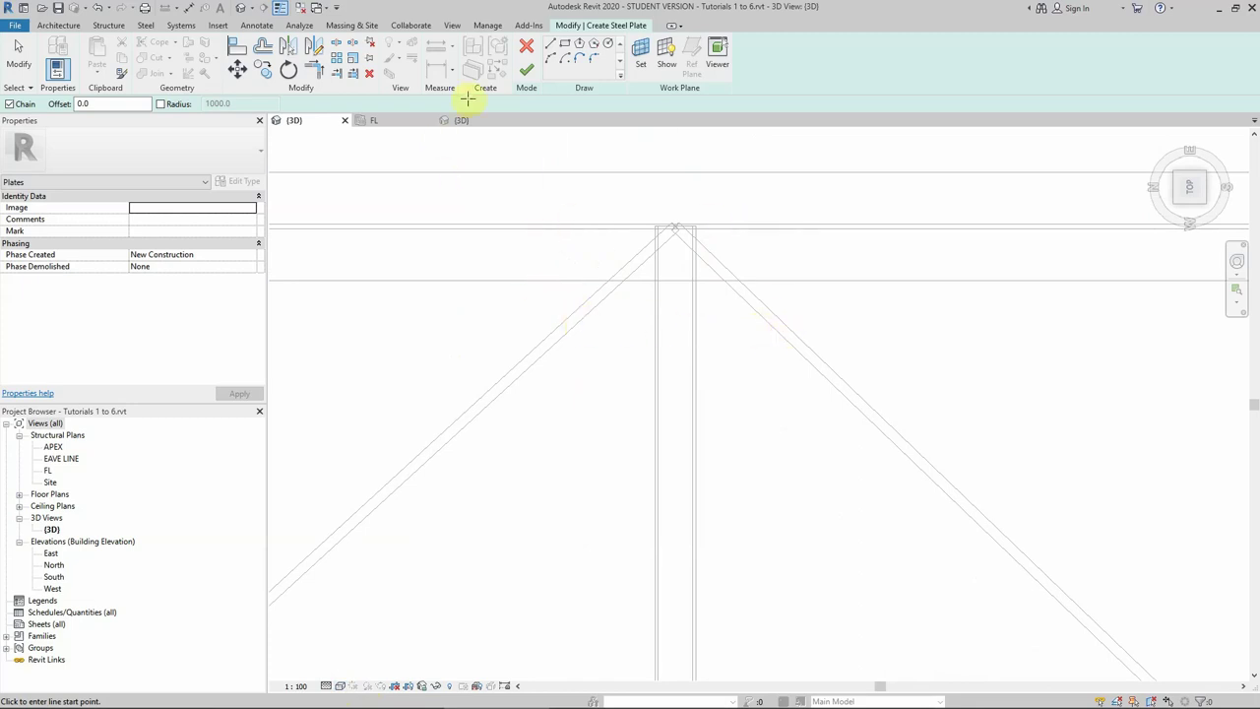
Draw a 460 by 220 rectangle over the brace junction and select its left edge to check length.
{"action": "left_click", "coordinate": [566, 47]}
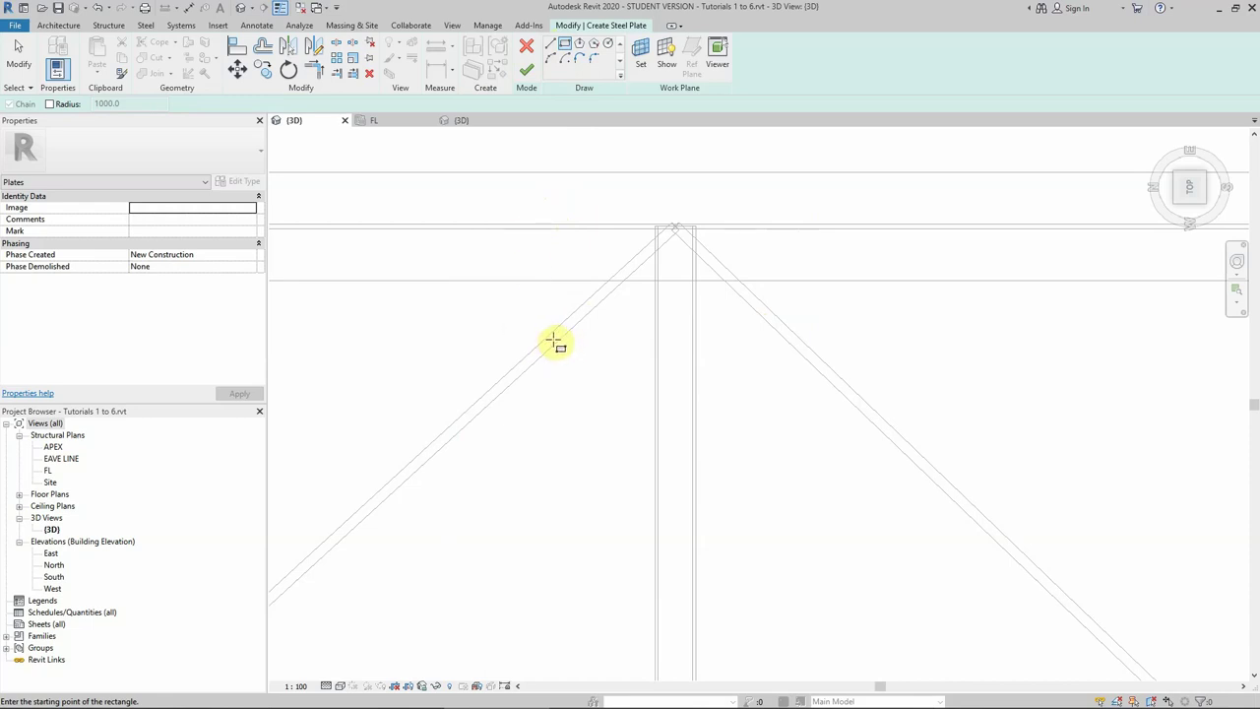
{"action": "left_click", "coordinate": [557, 336]}
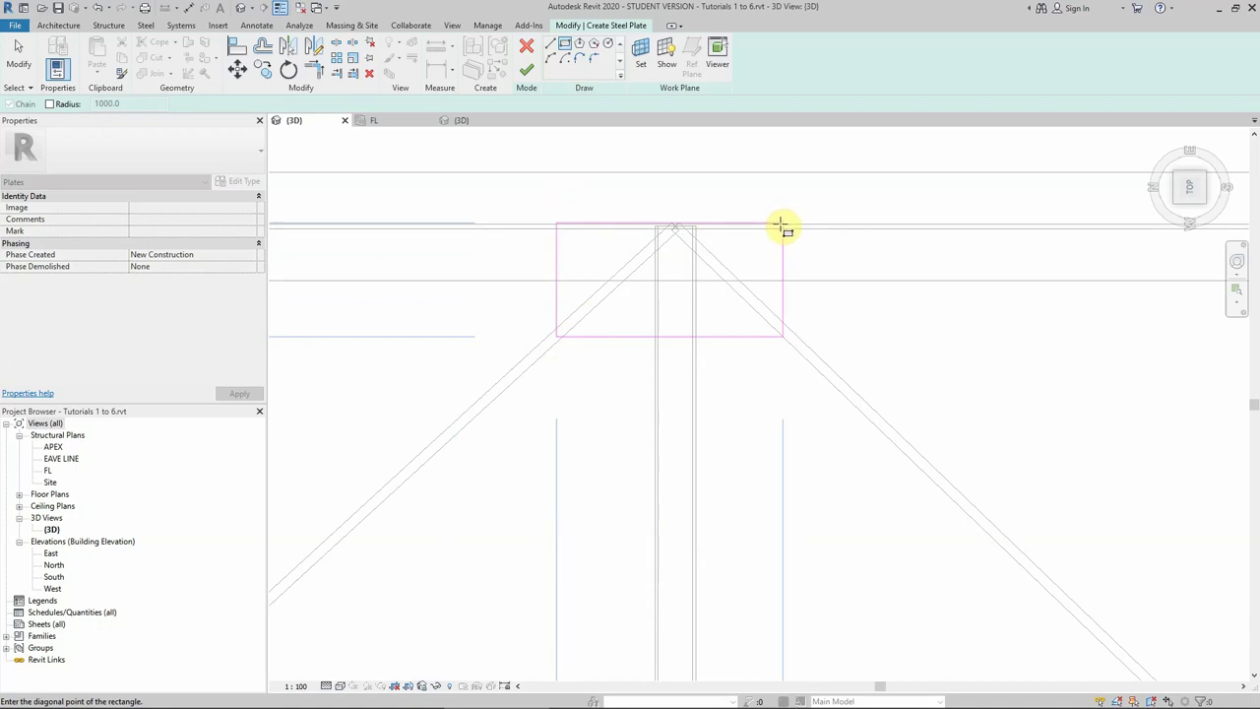
{"action": "left_click", "coordinate": [792, 224]}
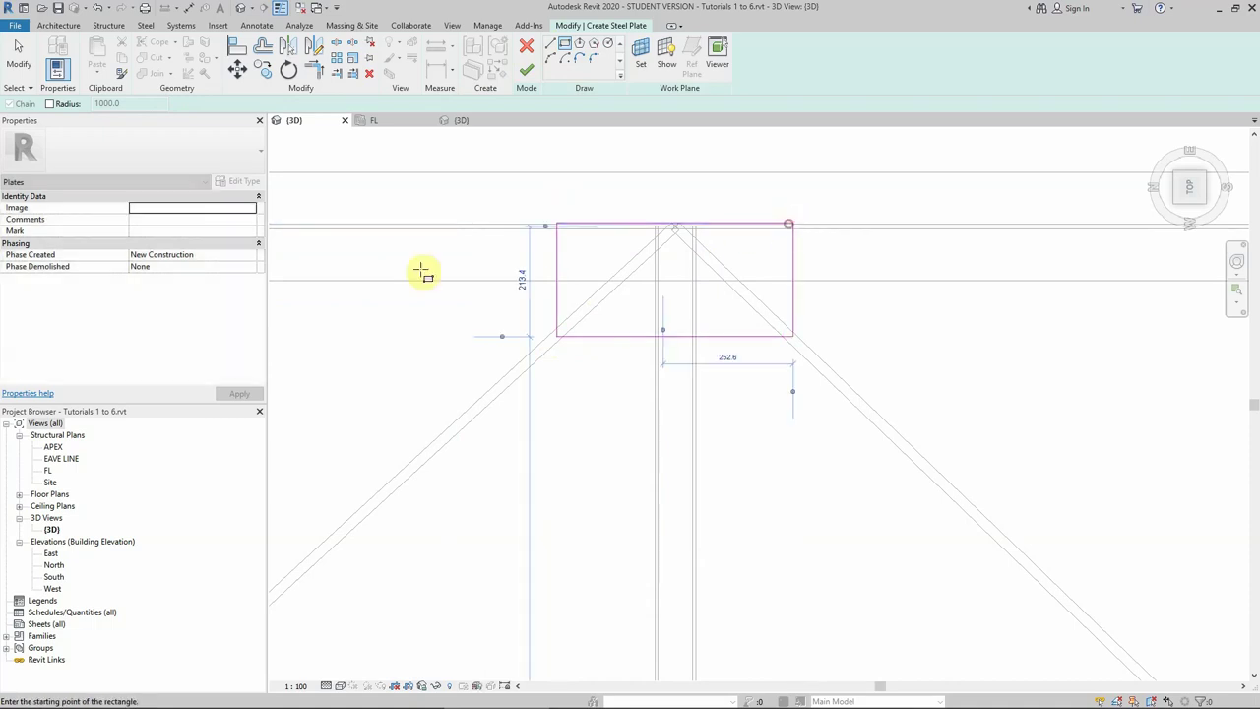
{"action": "key", "text": "Escape"}
{"action": "key", "text": "Escape"}
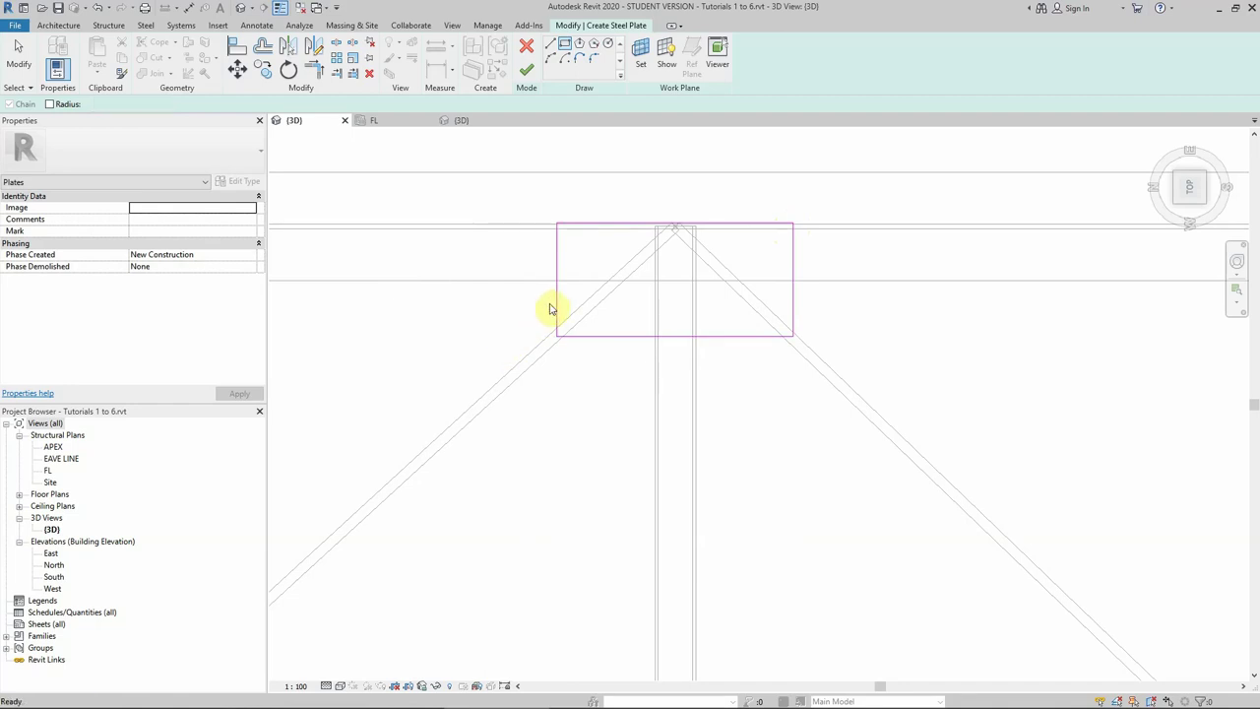
{"action": "left_click", "coordinate": [558, 297]}
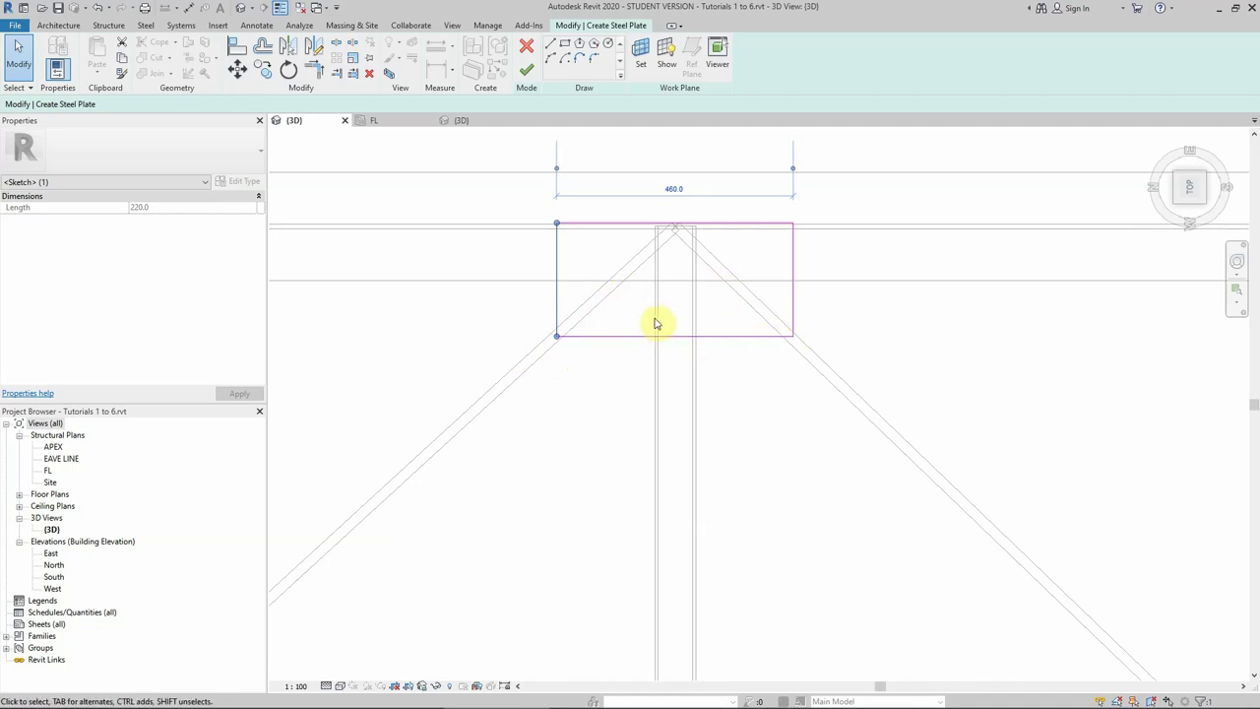
Select the plate sketch's top and bottom edges and move them about 10 down onto the beam edge.
{"action": "left_click", "coordinate": [611, 335]}
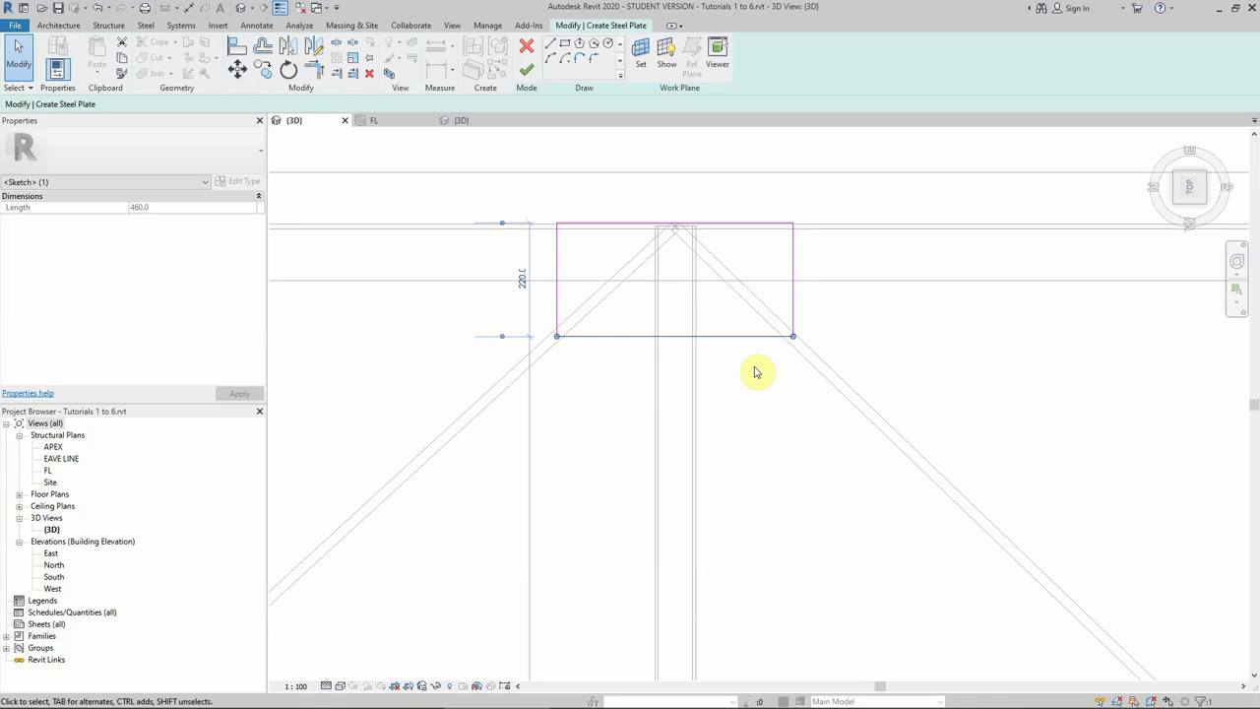
{"action": "left_click", "coordinate": [717, 224]}
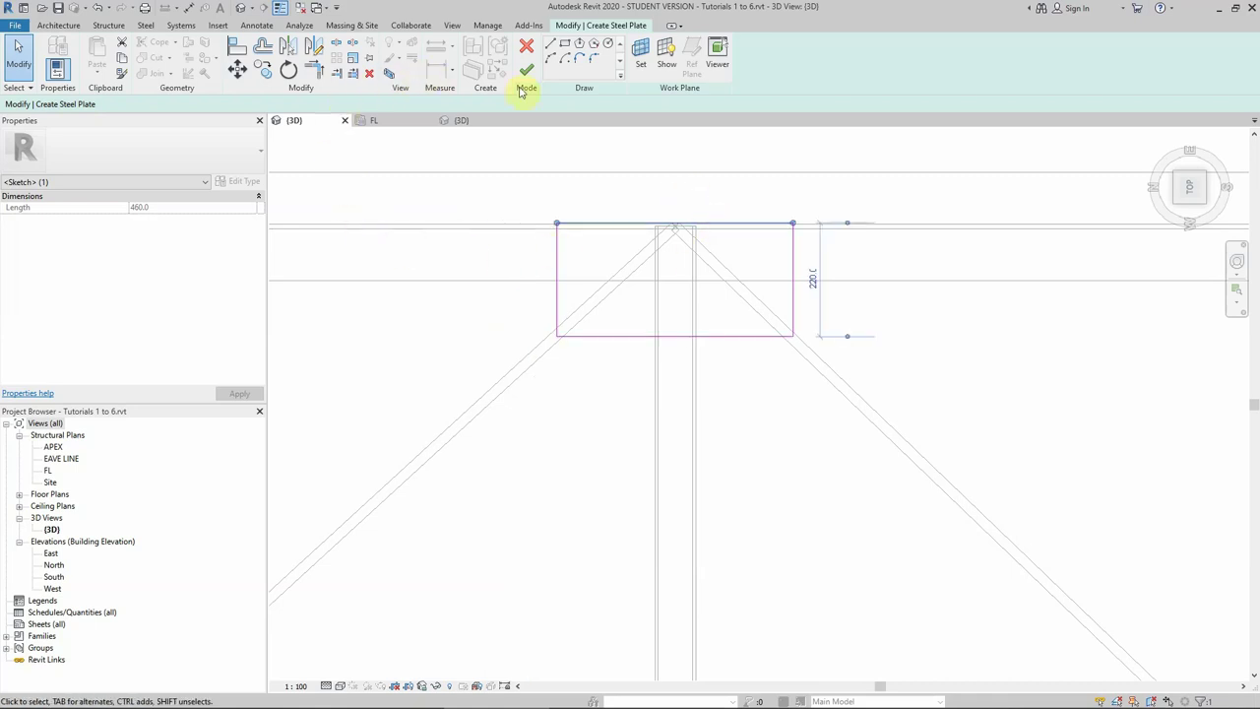
{"action": "scroll", "coordinate": [654, 238], "scroll_direction": "up", "scroll_amount": 1}
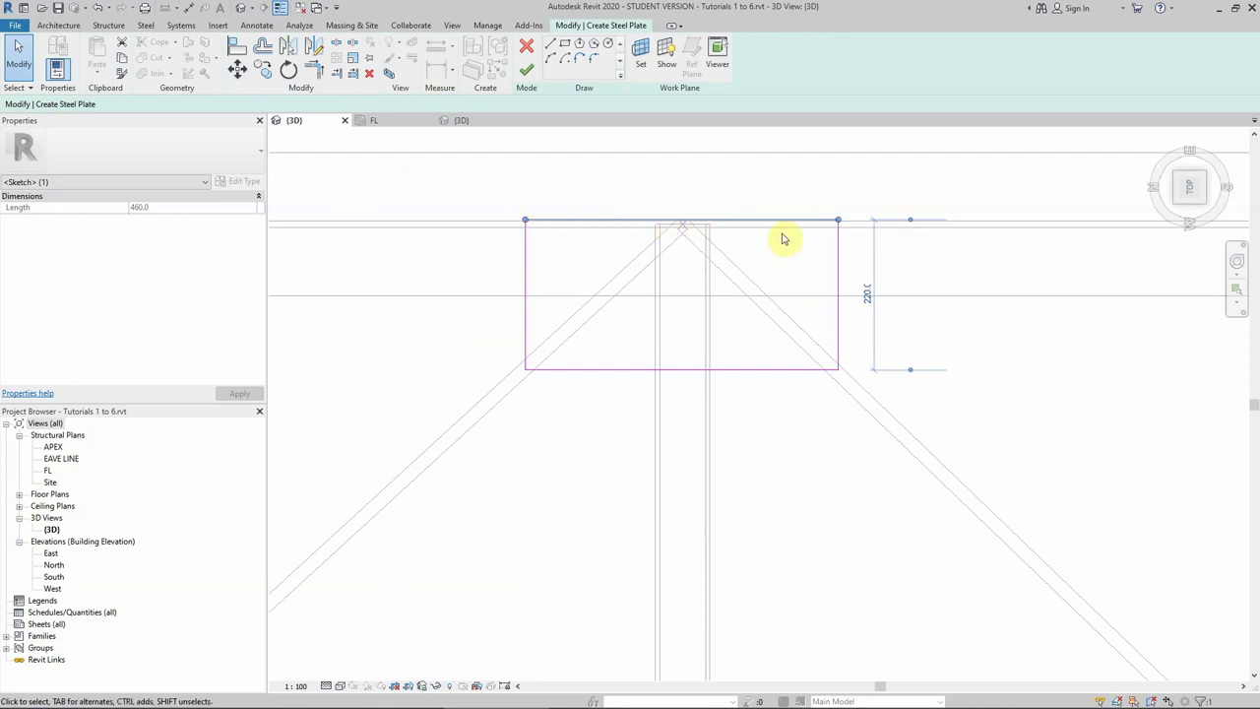
{"action": "left_click", "coordinate": [237, 68]}
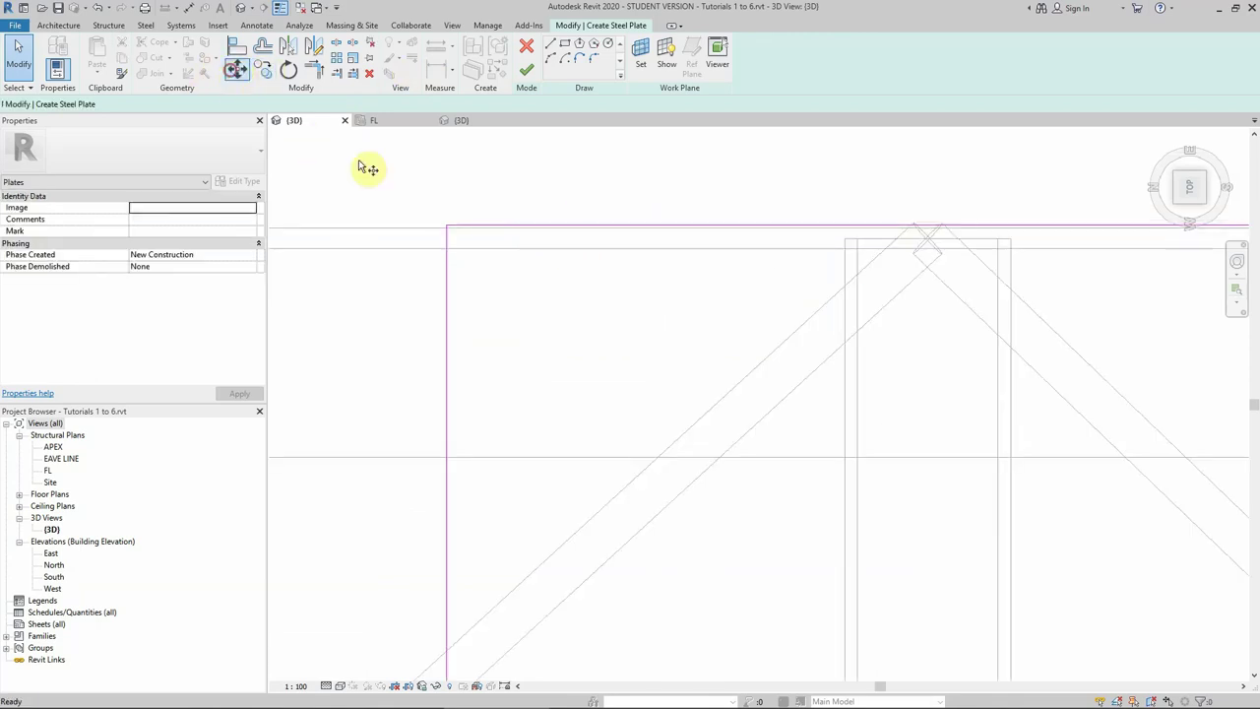
{"action": "left_click", "coordinate": [453, 229]}
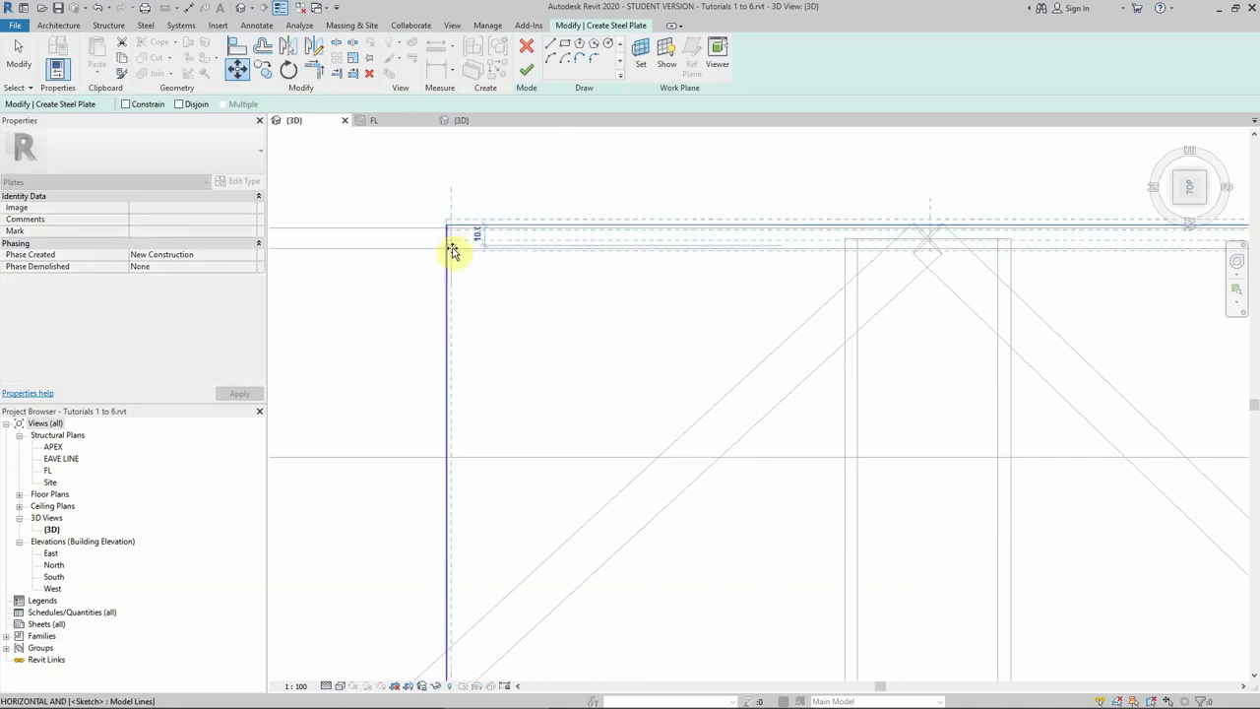
{"action": "left_click", "coordinate": [450, 248]}
{"action": "scroll", "coordinate": [512, 272], "scroll_direction": "down", "scroll_amount": 2}
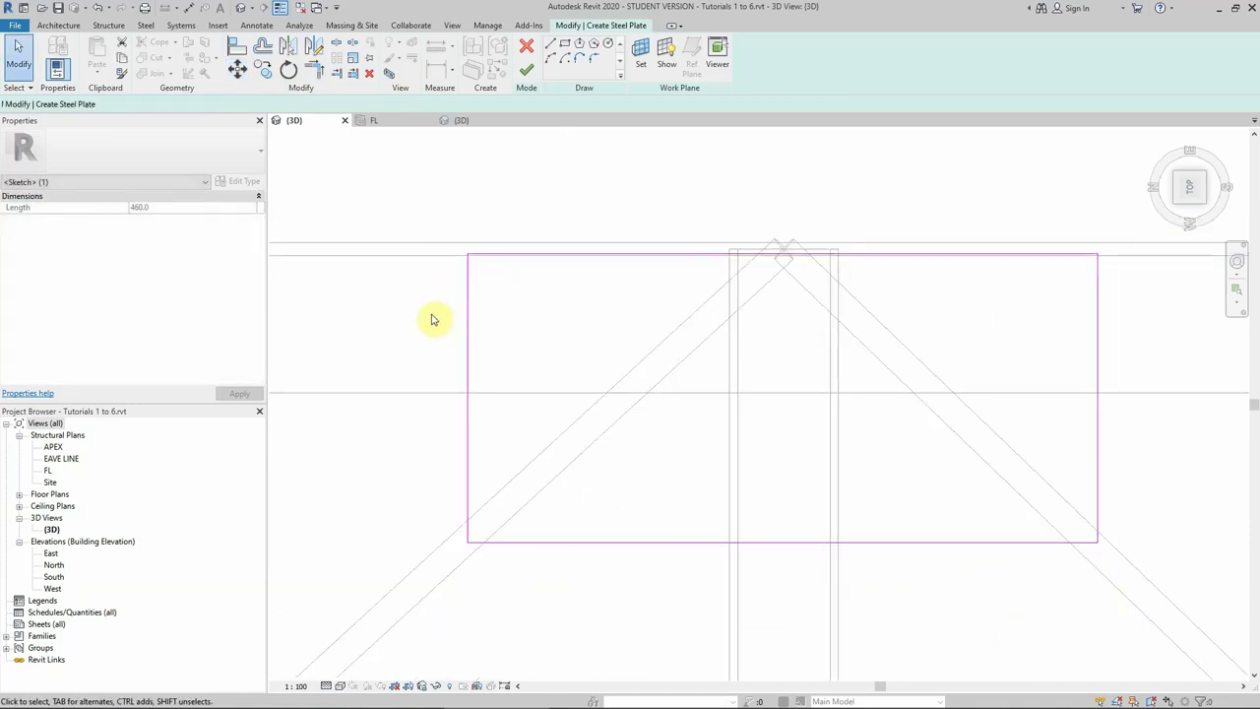
Orbit back to an isometric 3D view of the plate sketch.
{"action": "left_click_drag", "start_coordinate": [1187, 188], "coordinate": [1096, 234]}
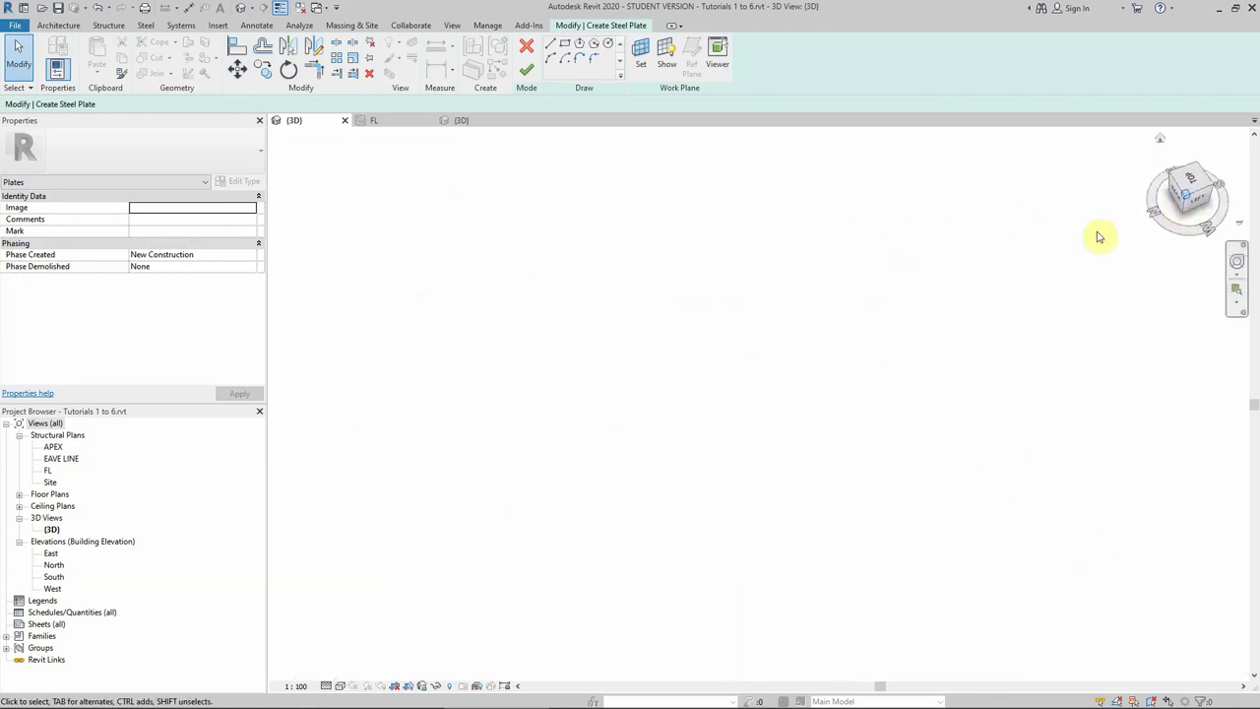
{"action": "scroll", "coordinate": [816, 286], "scroll_direction": "down", "scroll_amount": 2}
{"action": "scroll", "coordinate": [616, 361], "scroll_direction": "up", "scroll_amount": 3}
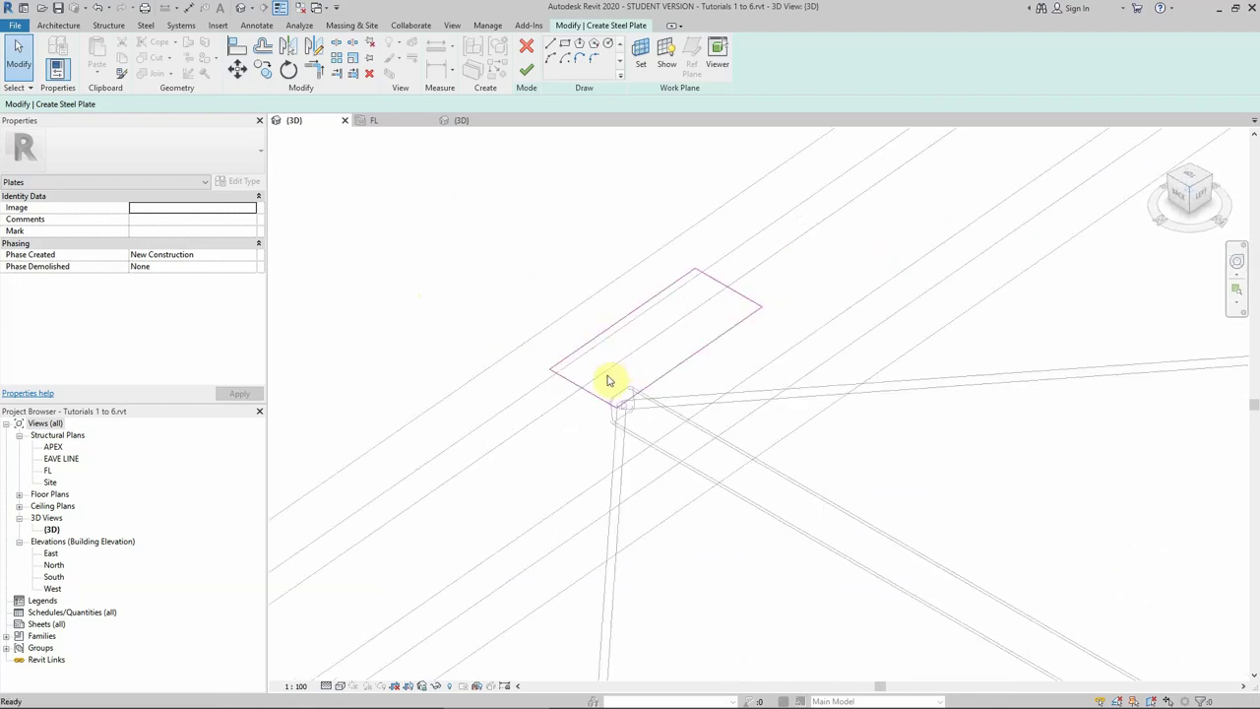
Finish the plate sketch and give the plate a Thickness of 12.0 in Properties.
{"action": "left_click", "coordinate": [524, 70]}
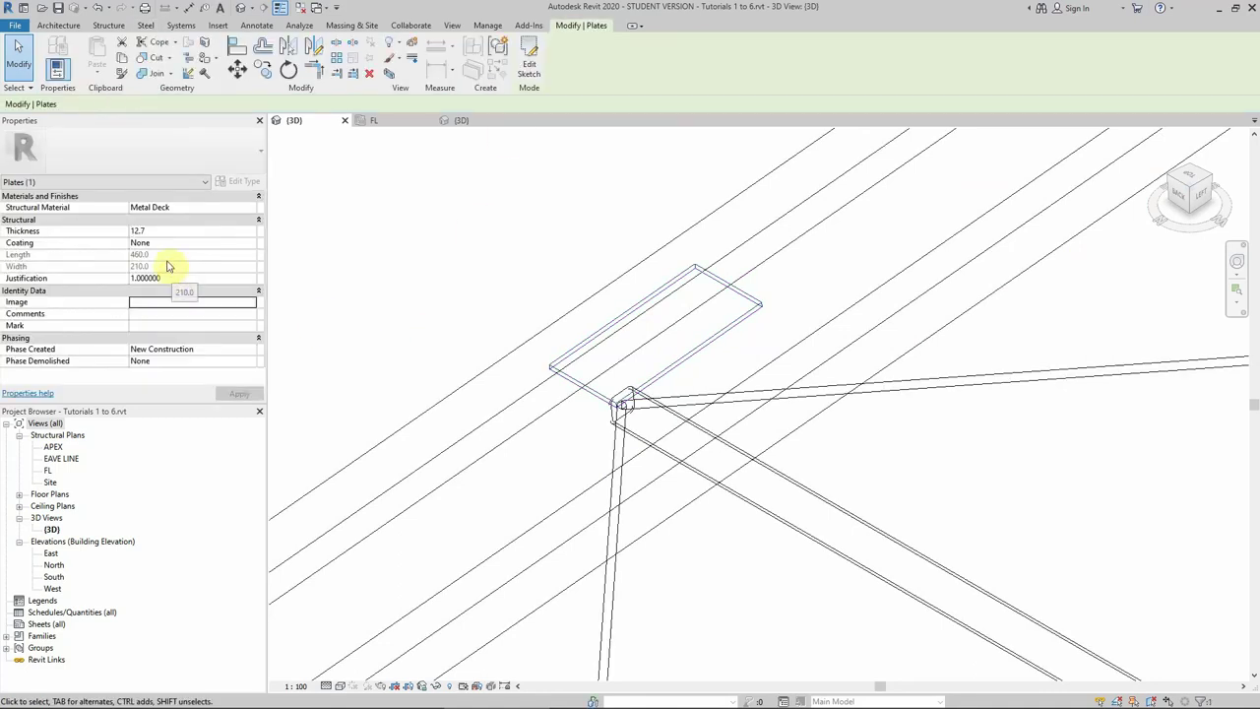
{"action": "left_click", "coordinate": [148, 230]}
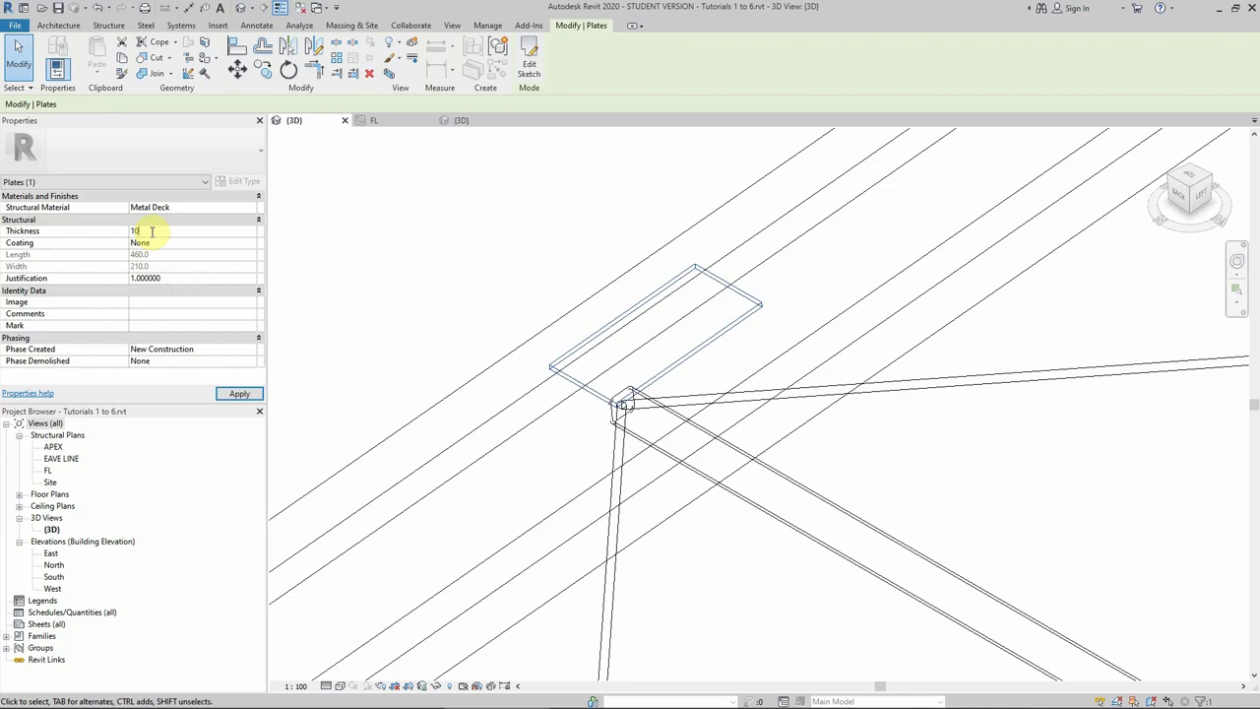
{"action": "type", "text": "10"}
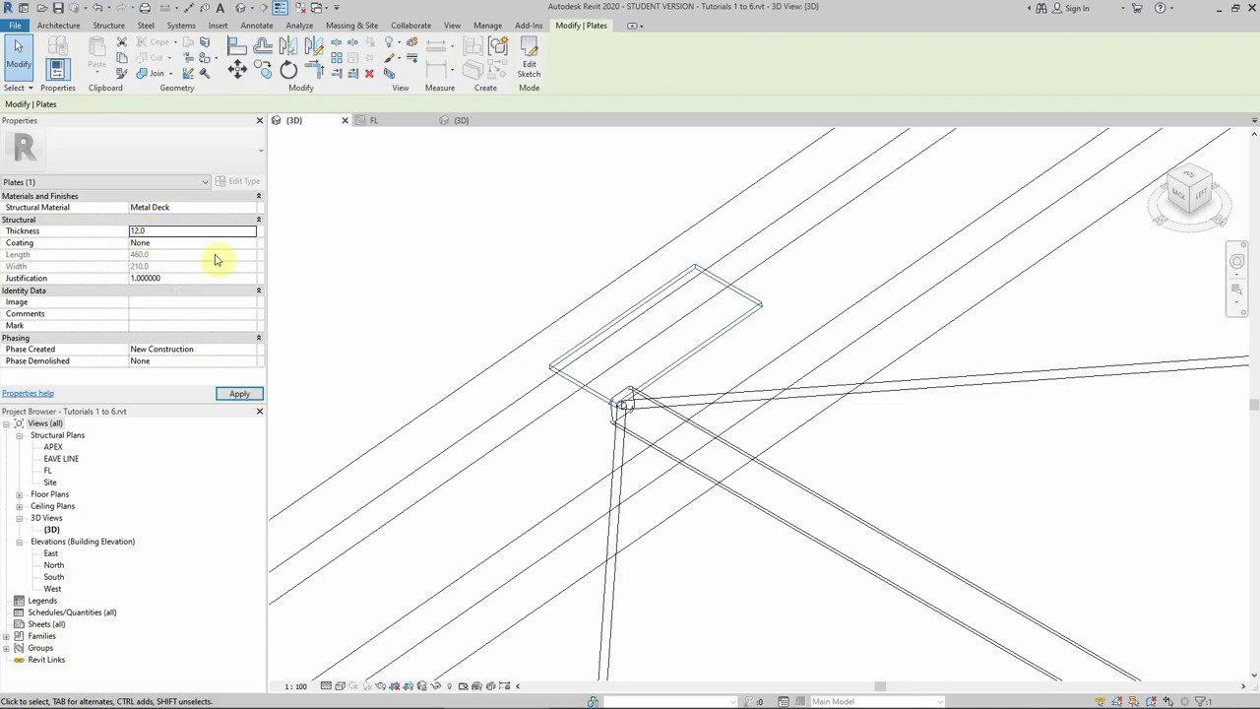
{"action": "left_click", "coordinate": [398, 278]}
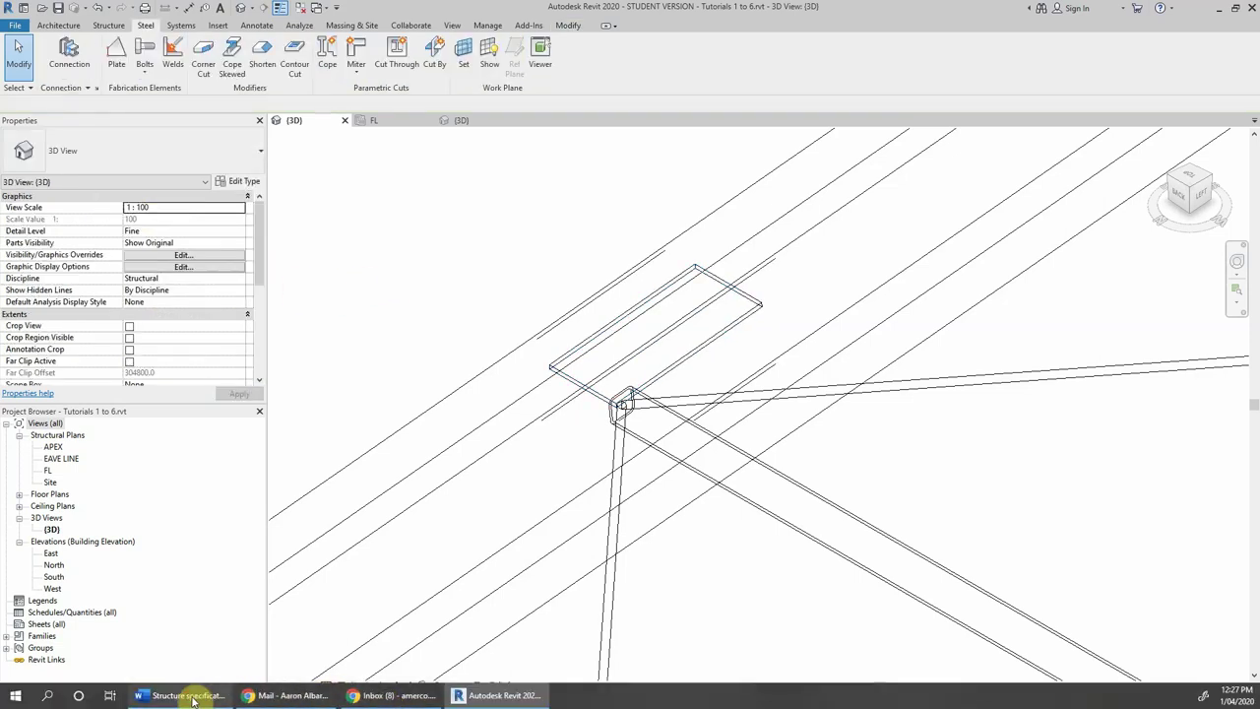
{"action": "left_click", "coordinate": [168, 698]}
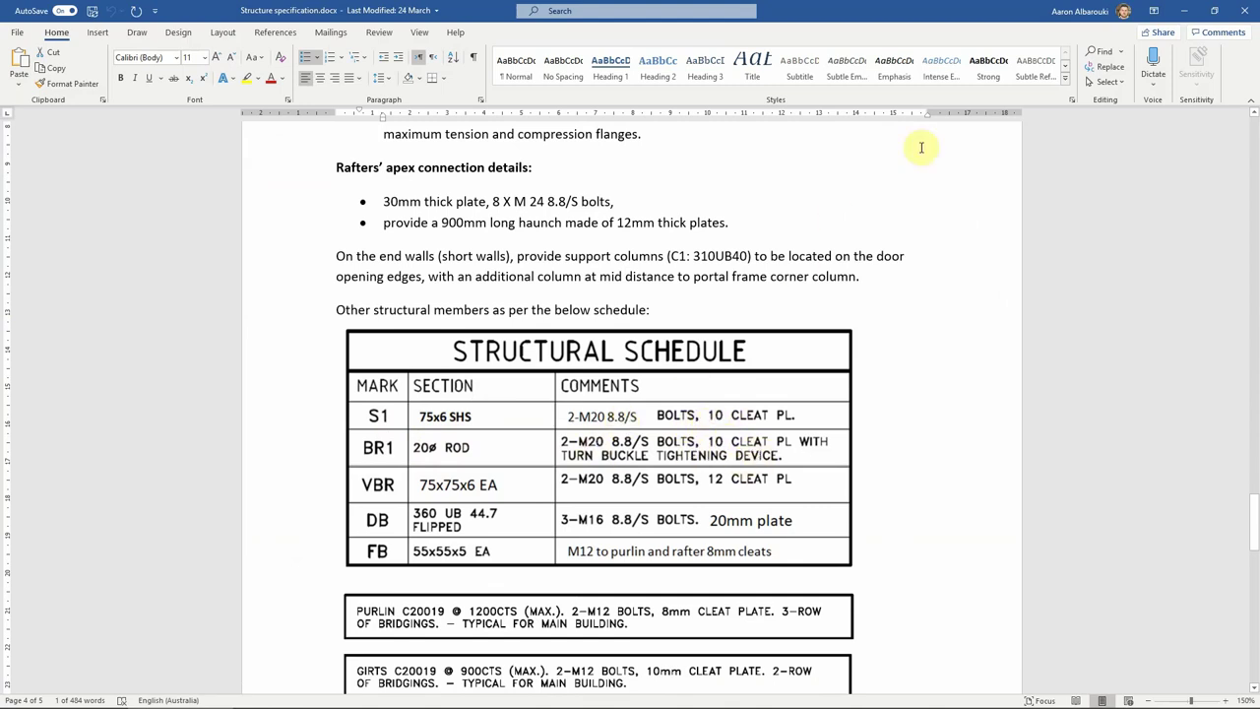
{"action": "left_click", "coordinate": [1184, 12]}
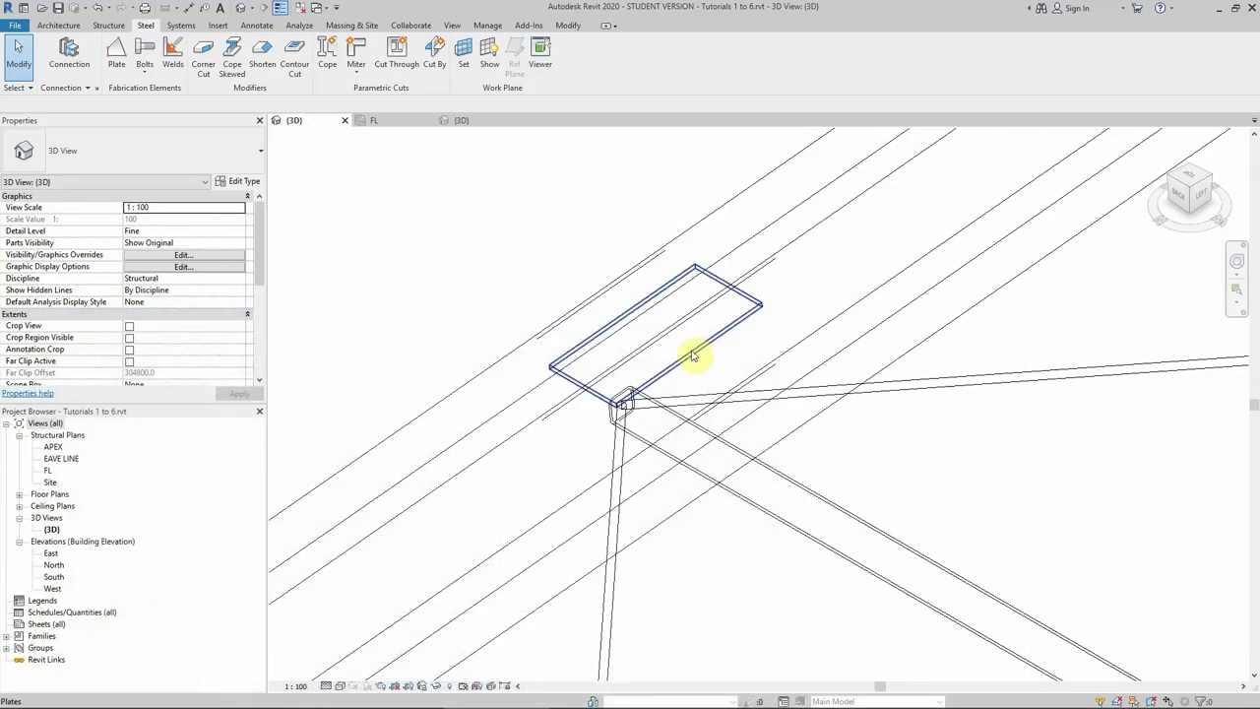
From the left view, move the plate 240 down onto the brace junction.
{"action": "left_click", "coordinate": [1200, 201]}
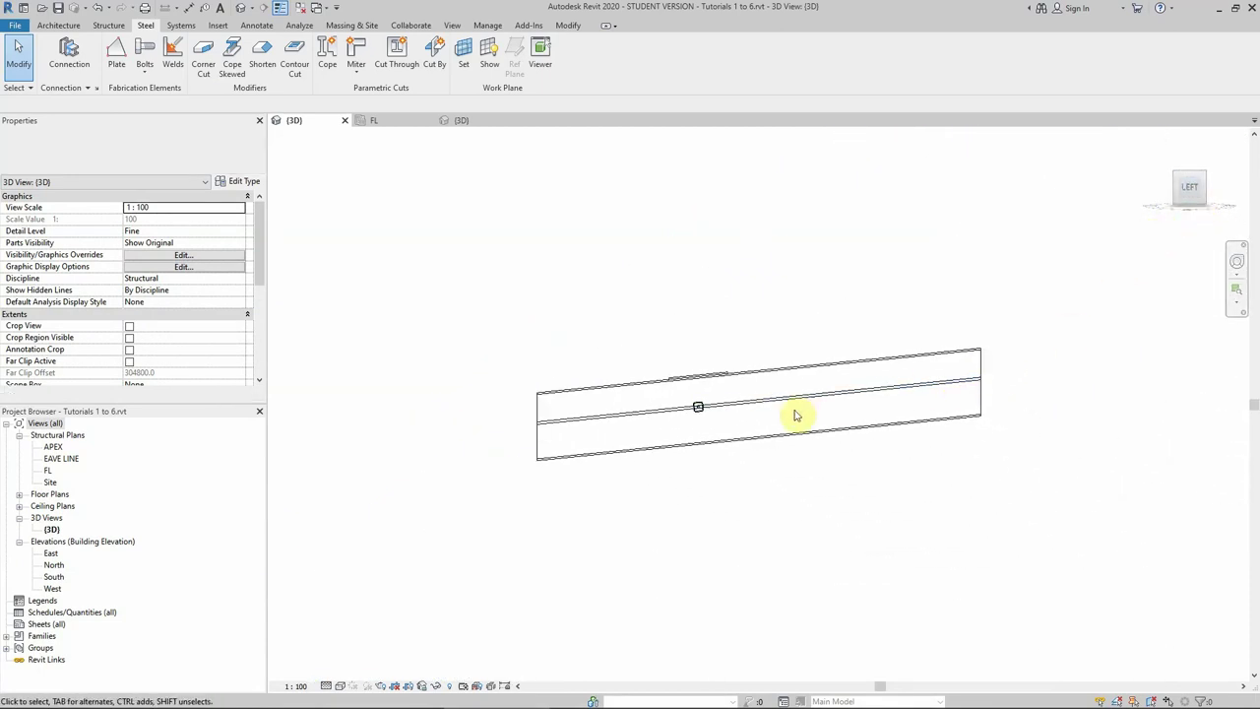
{"action": "scroll", "coordinate": [711, 421], "scroll_direction": "up", "scroll_amount": 5}
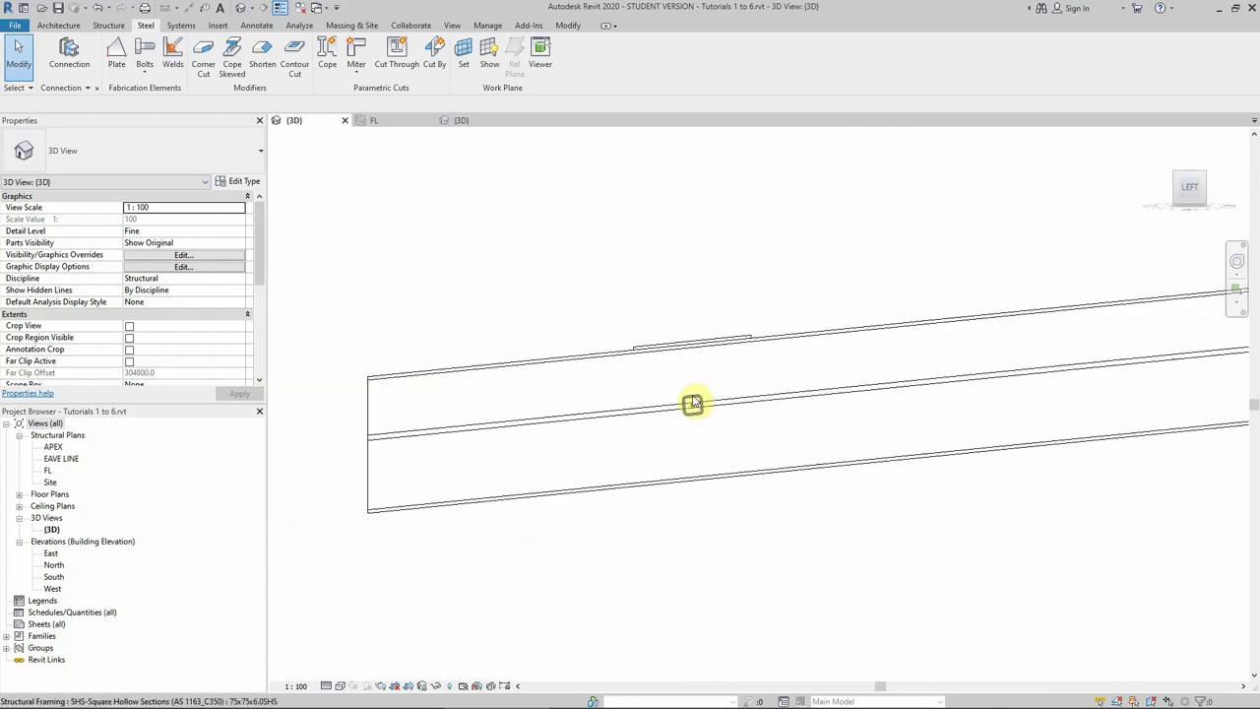
{"action": "left_click", "coordinate": [703, 328]}
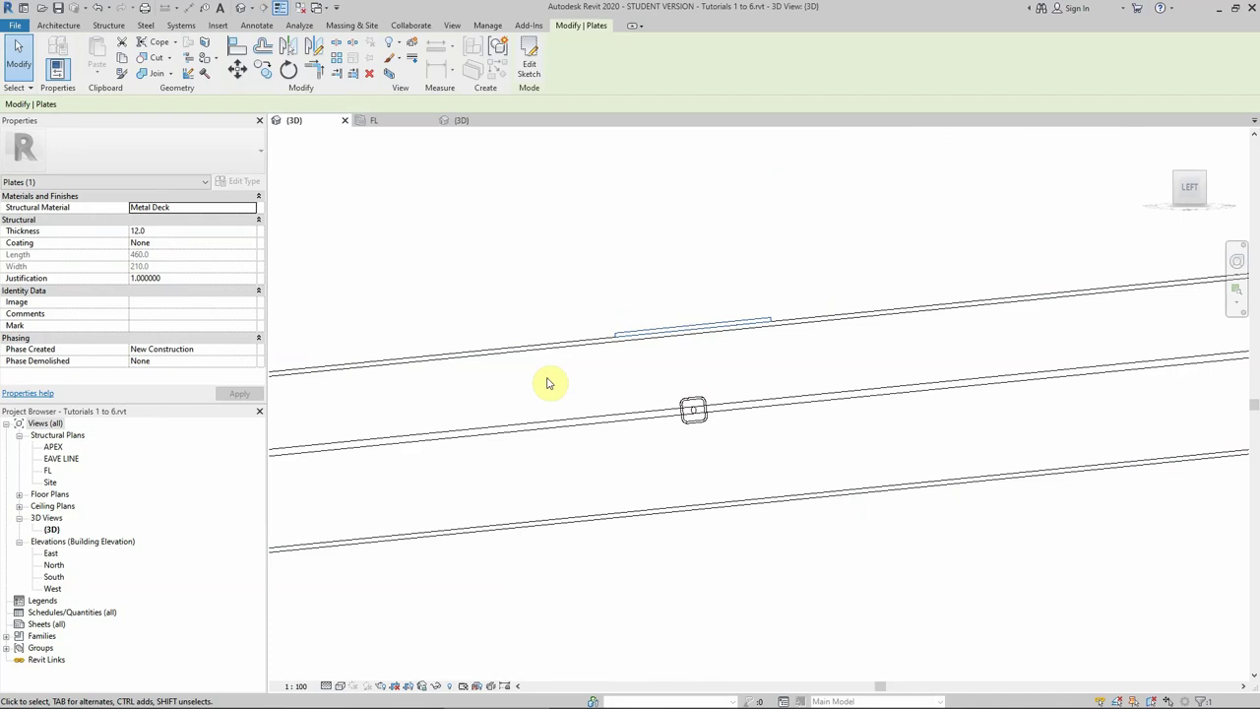
{"action": "left_click", "coordinate": [237, 71]}
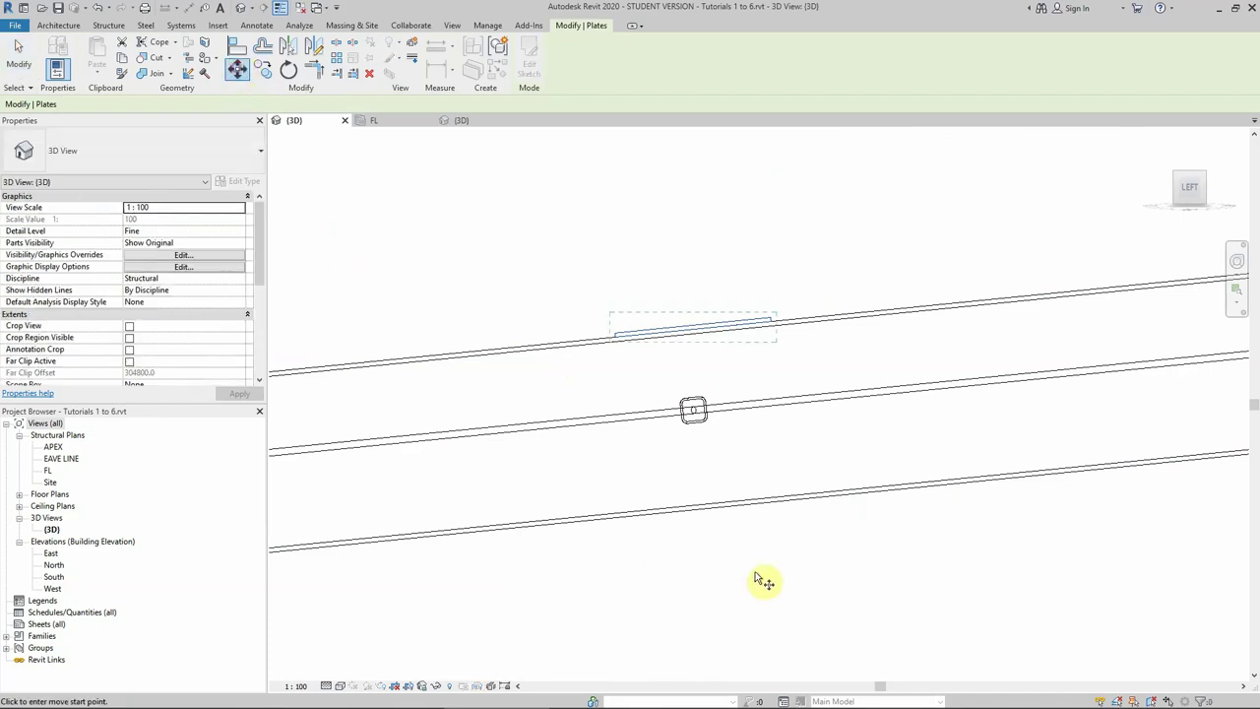
{"action": "scroll", "coordinate": [737, 374], "scroll_direction": "up", "scroll_amount": 2}
{"action": "left_click", "coordinate": [804, 235]}
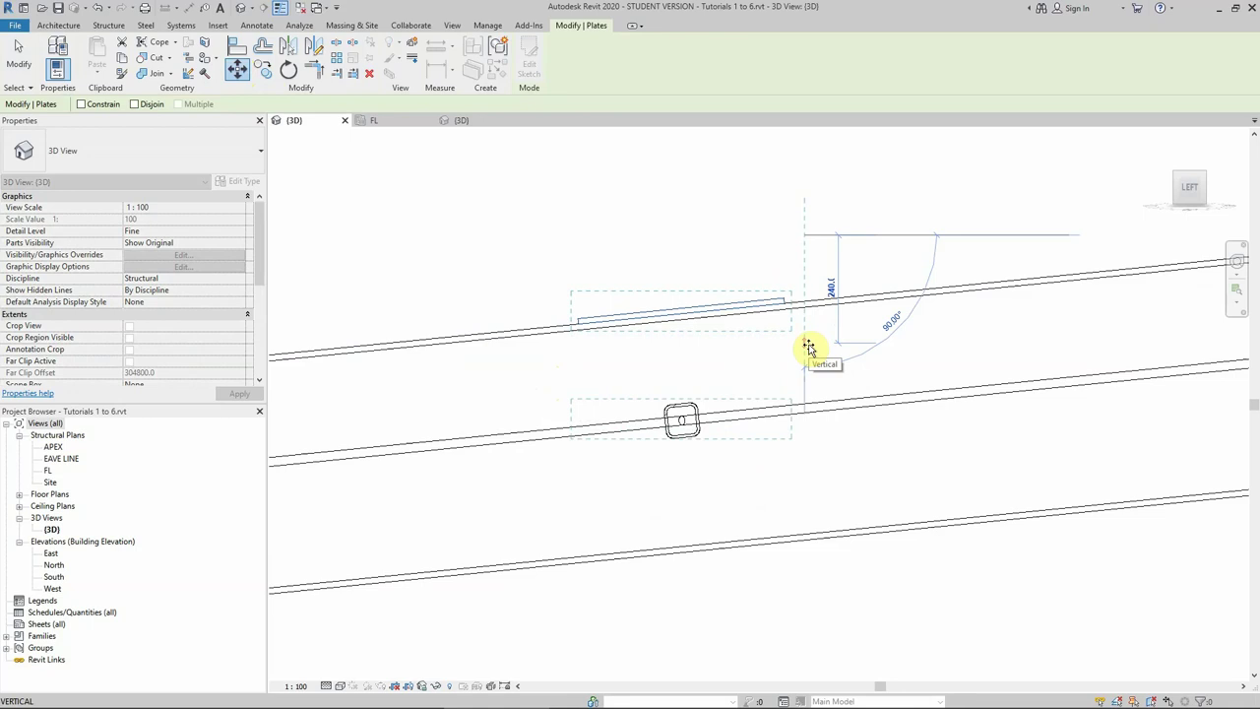
{"action": "type", "text": "2"}
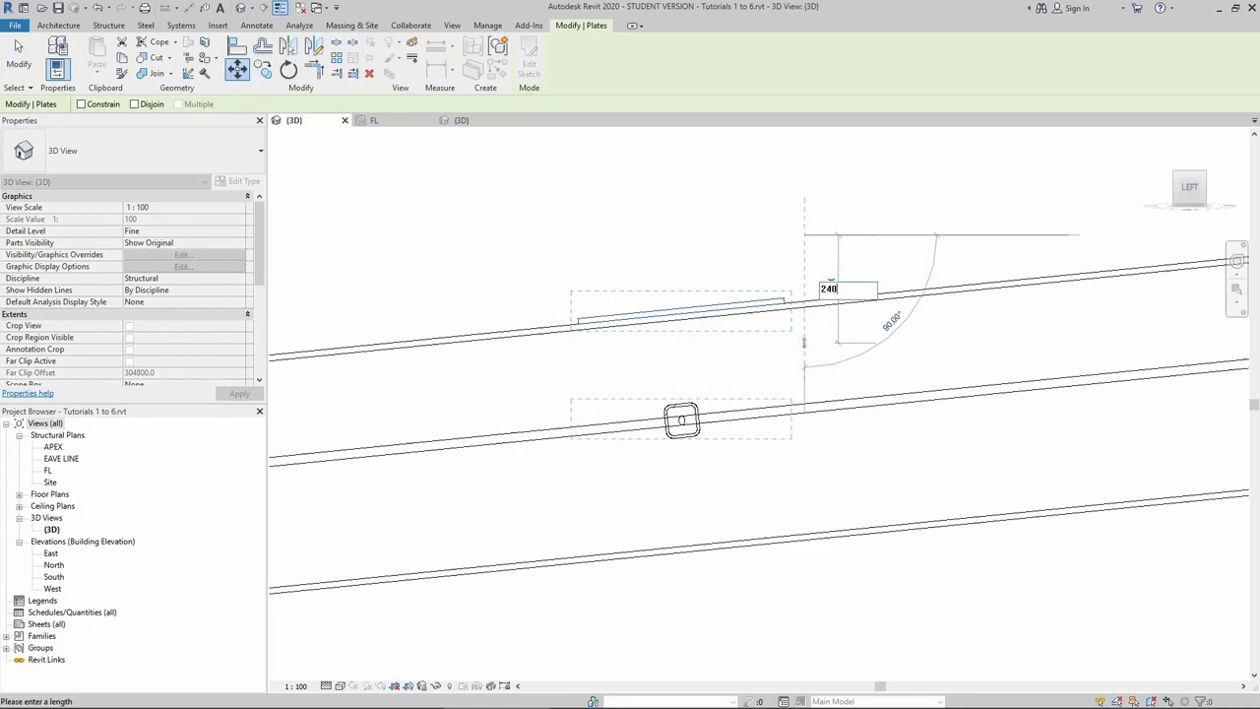
{"action": "type", "text": "40"}
{"action": "key", "text": "Return"}
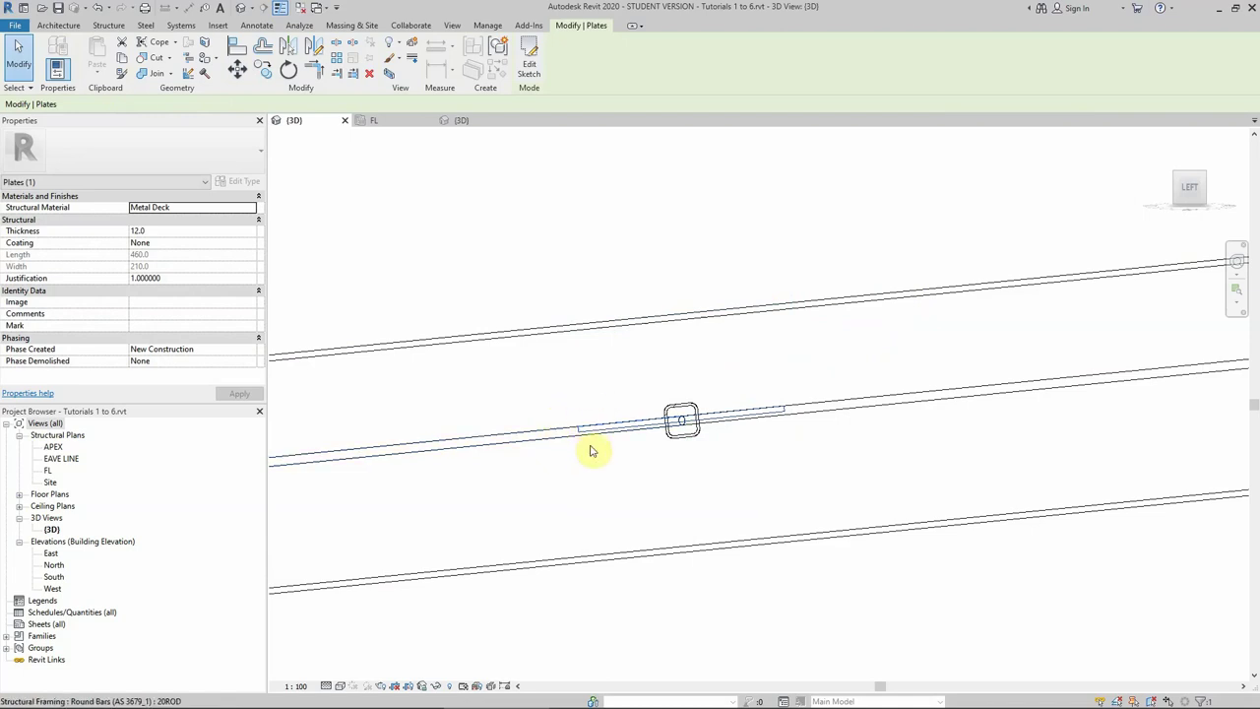
Deselect the plate and return to an isometric corner view.
{"action": "scroll", "coordinate": [594, 451], "scroll_direction": "up", "scroll_amount": 2}
{"action": "left_click", "coordinate": [594, 452]}
{"action": "scroll", "coordinate": [663, 365], "scroll_direction": "down", "scroll_amount": 1}
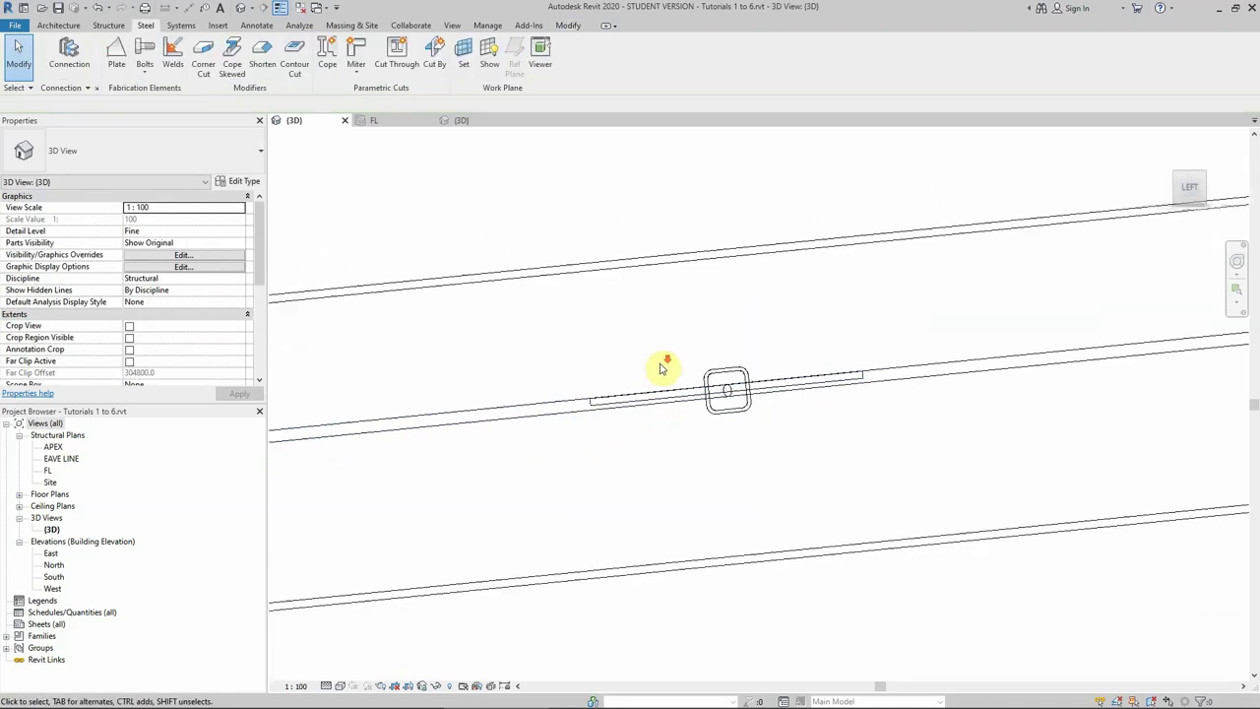
{"action": "left_click", "coordinate": [1178, 179]}
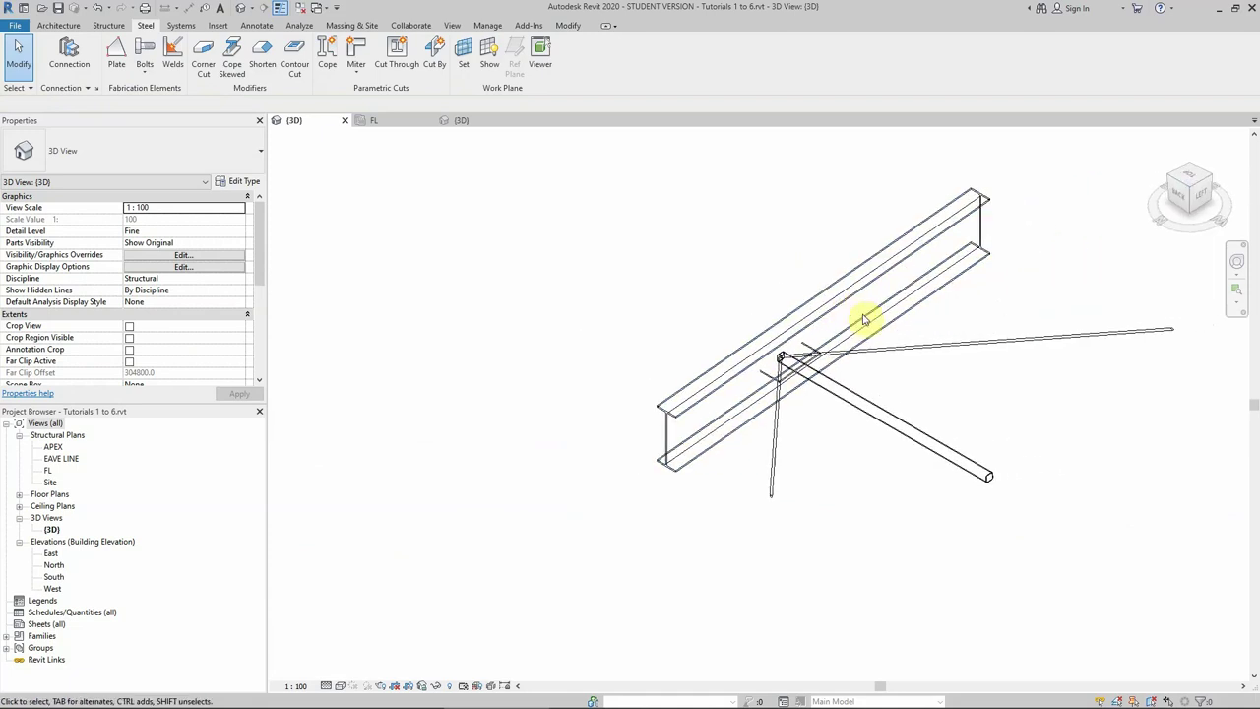
From the top view, select the plate and reopen its outline sketch.
{"action": "scroll", "coordinate": [614, 401], "scroll_direction": "up", "scroll_amount": 1}
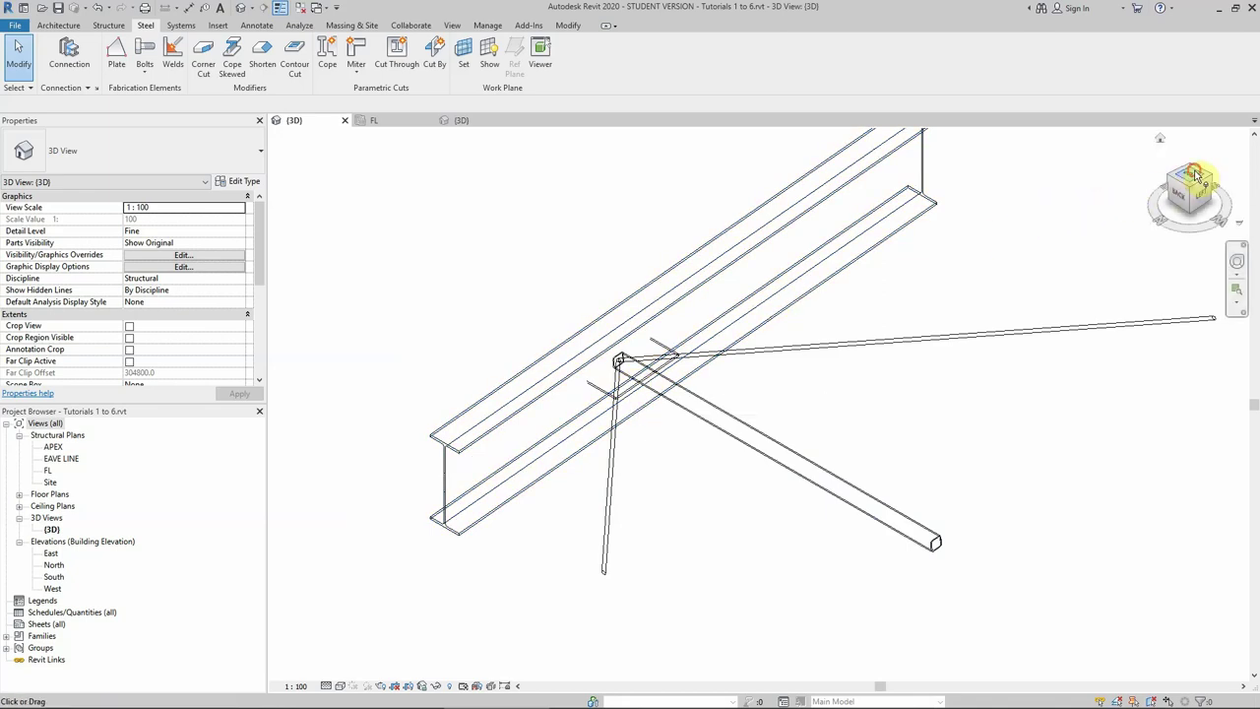
{"action": "left_click", "coordinate": [1195, 175]}
{"action": "scroll", "coordinate": [683, 247], "scroll_direction": "up", "scroll_amount": 5}
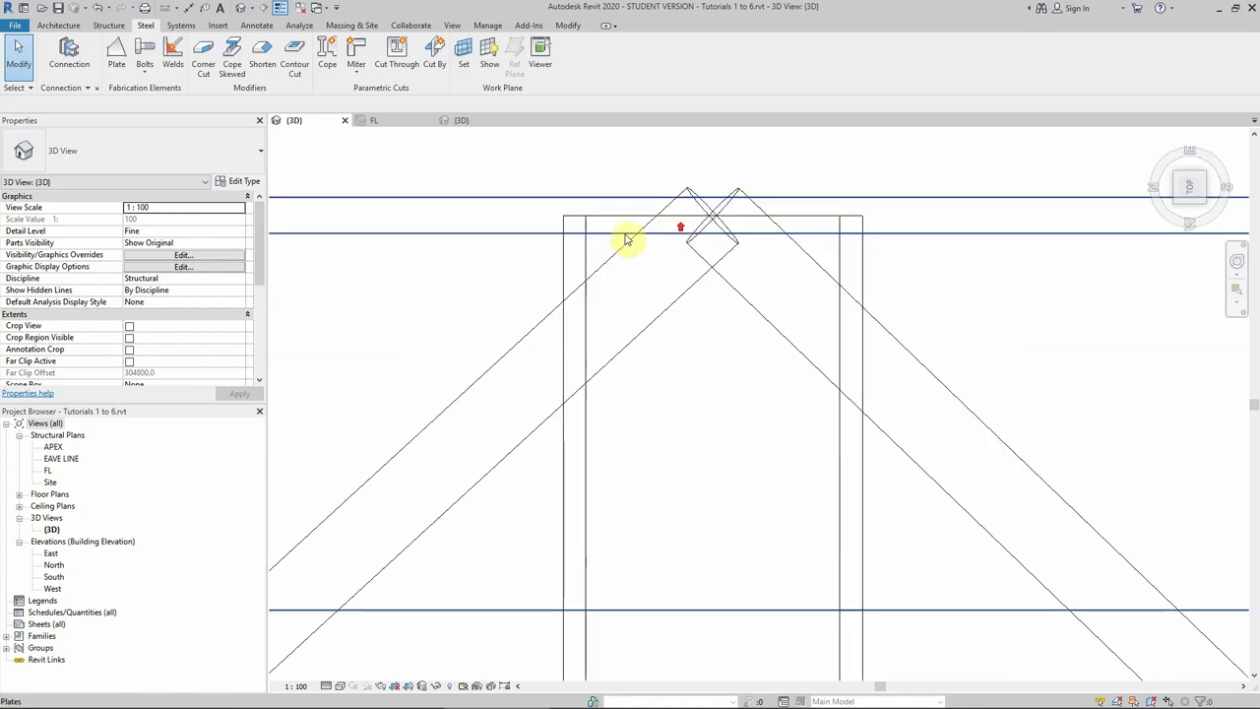
{"action": "scroll", "coordinate": [626, 240], "scroll_direction": "down", "scroll_amount": 5}
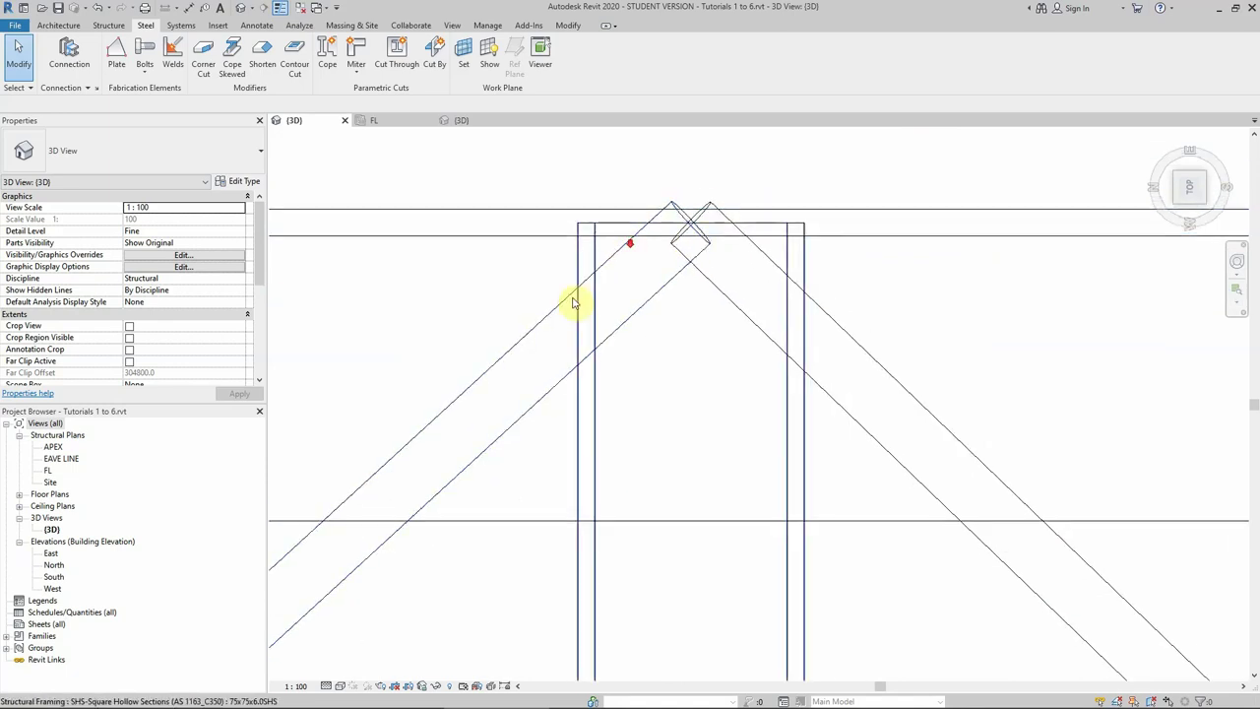
{"action": "left_click", "coordinate": [266, 500]}
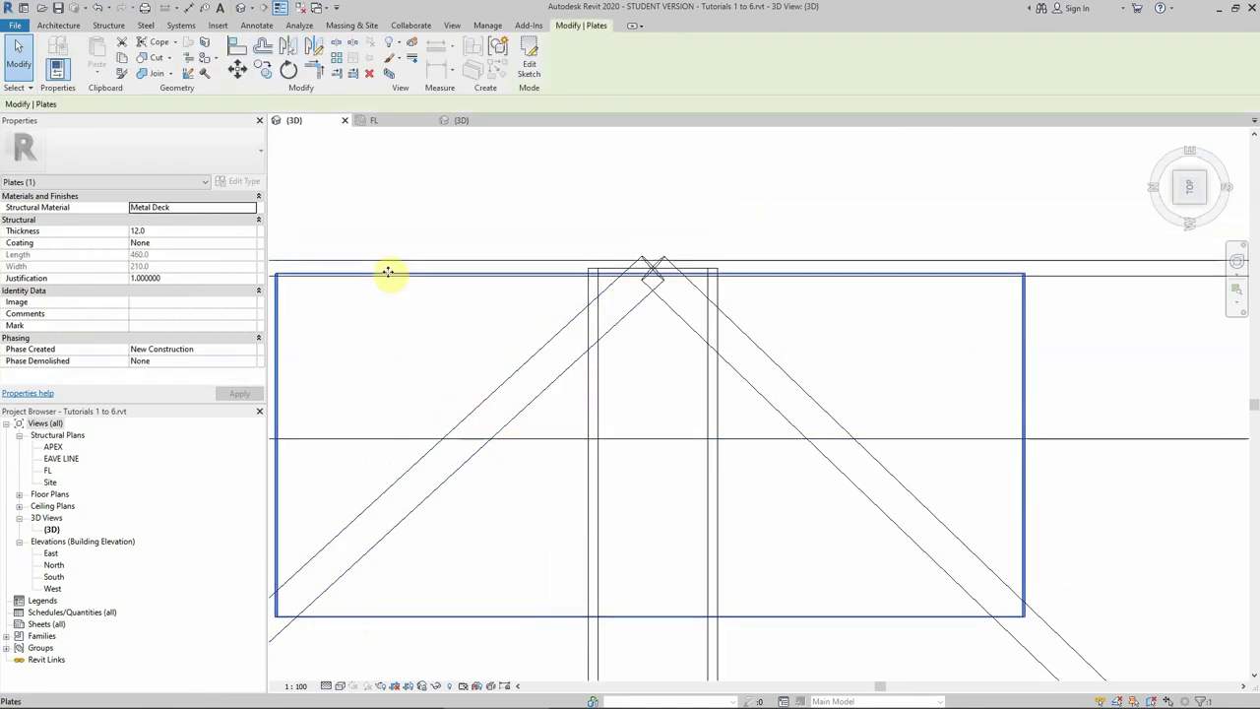
{"action": "double_click", "coordinate": [451, 280]}
Move an outline edge slightly inward and finish the plate sketch.
{"action": "left_click", "coordinate": [240, 69]}
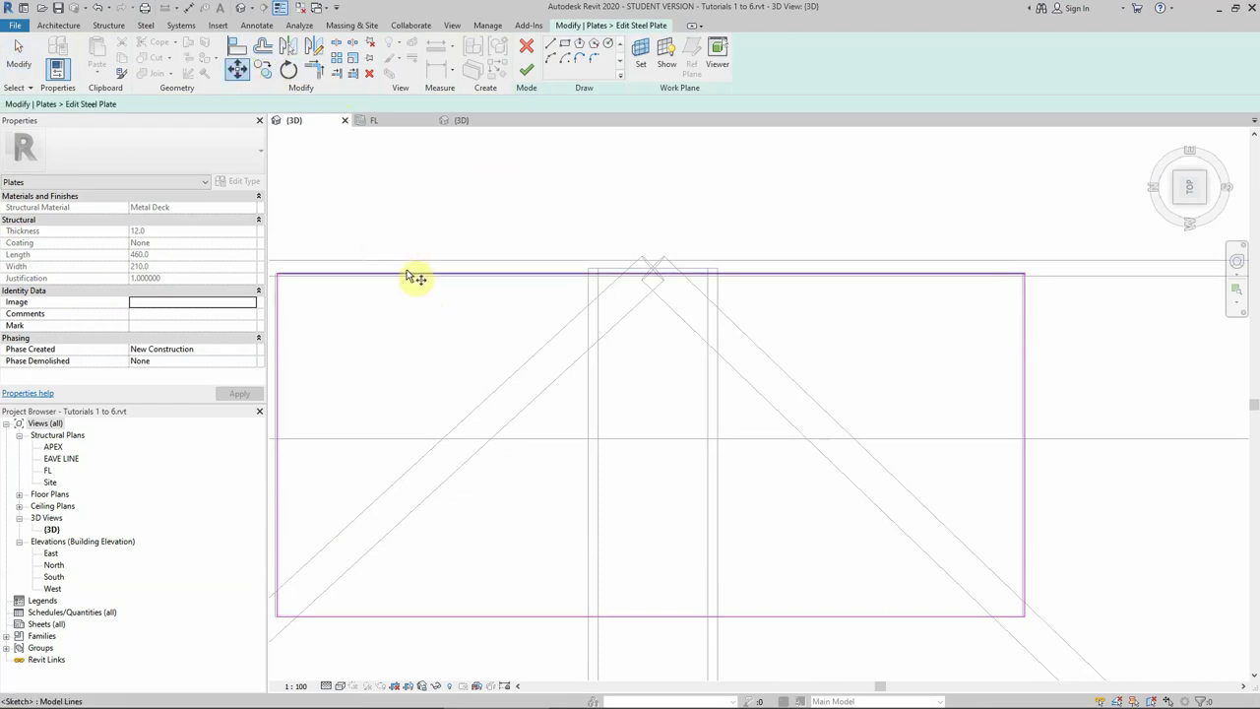
{"action": "scroll", "coordinate": [413, 325], "scroll_direction": "down", "scroll_amount": 2}
{"action": "scroll", "coordinate": [427, 295], "scroll_direction": "up", "scroll_amount": 6}
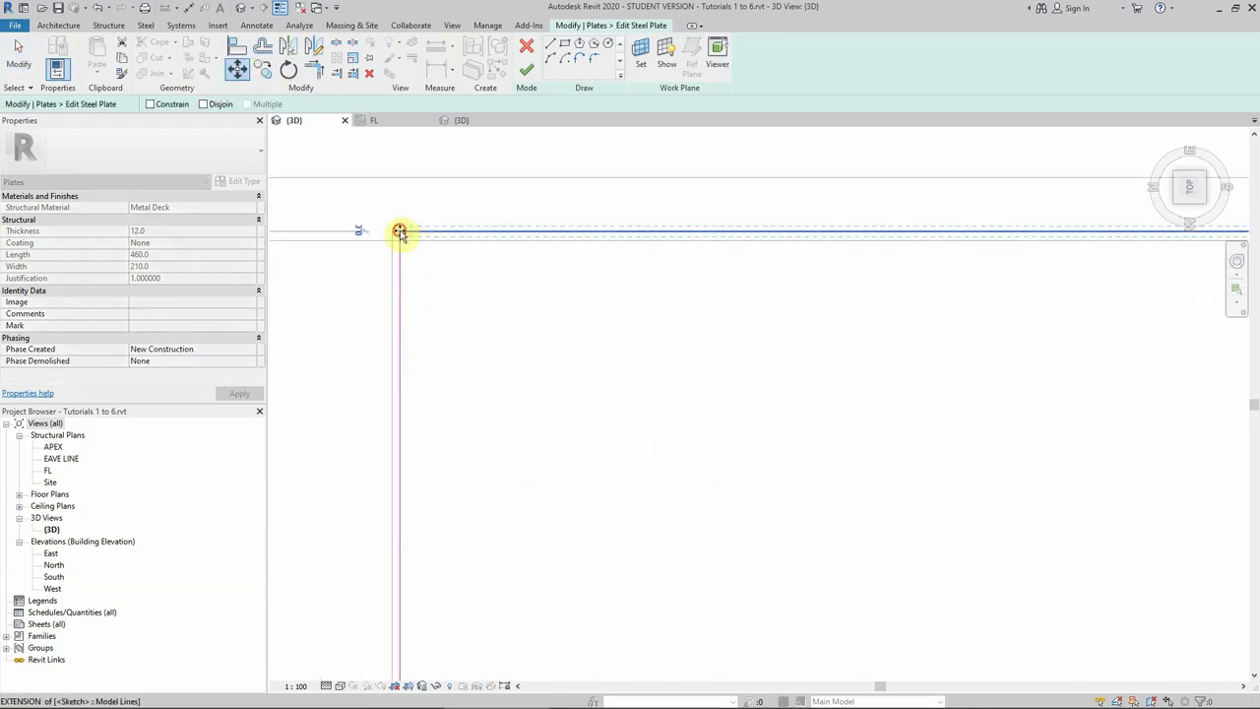
{"action": "left_click", "coordinate": [398, 232]}
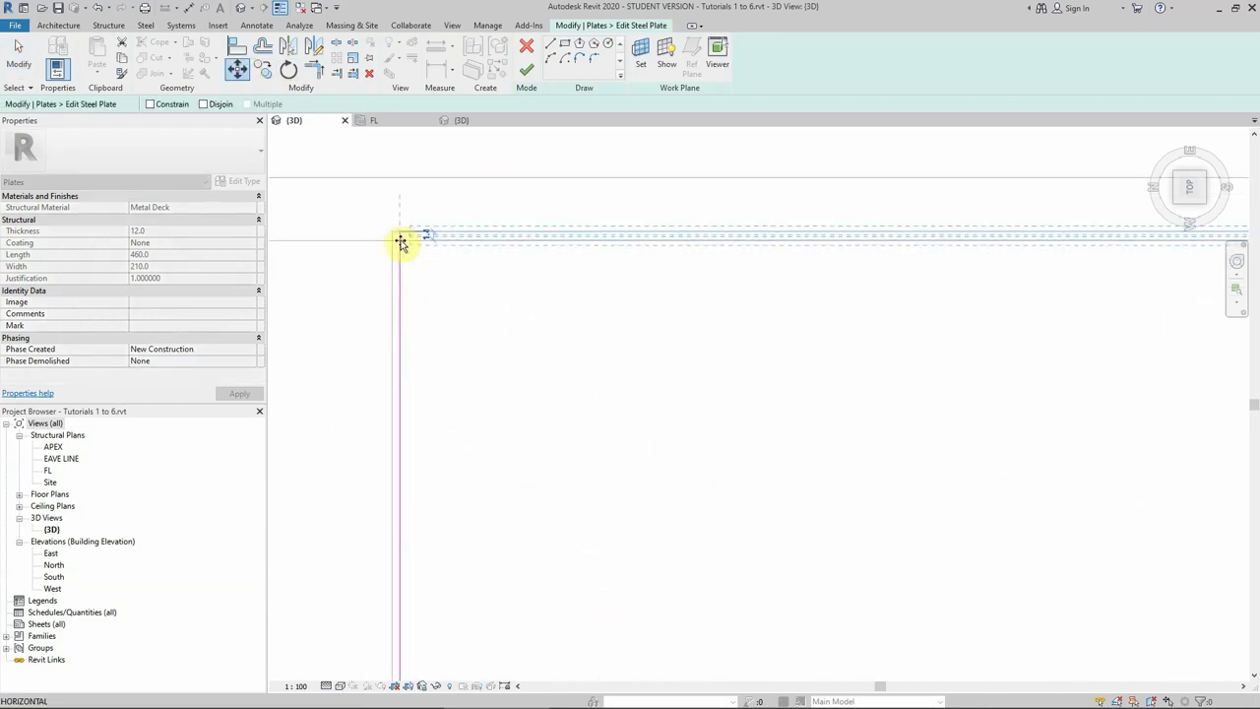
{"action": "left_click", "coordinate": [399, 240]}
{"action": "scroll", "coordinate": [599, 284], "scroll_direction": "down", "scroll_amount": 6}
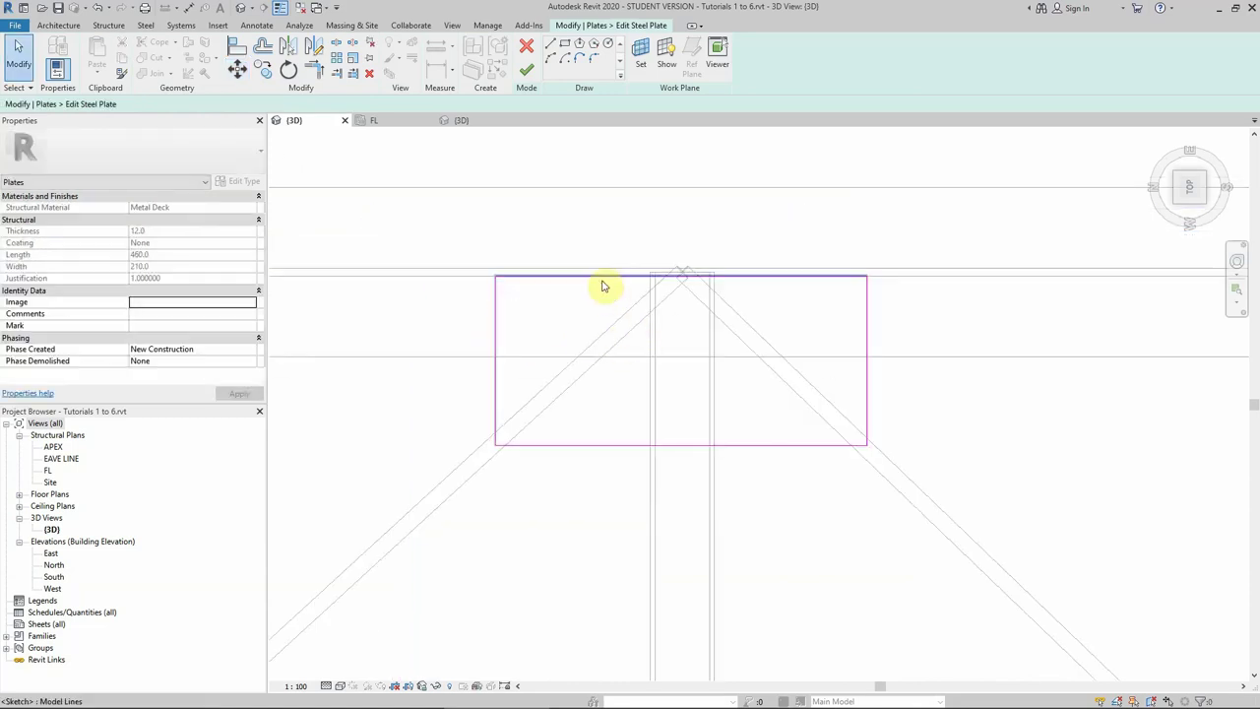
{"action": "scroll", "coordinate": [824, 290], "scroll_direction": "up", "scroll_amount": 2}
{"action": "scroll", "coordinate": [824, 287], "scroll_direction": "up", "scroll_amount": 4}
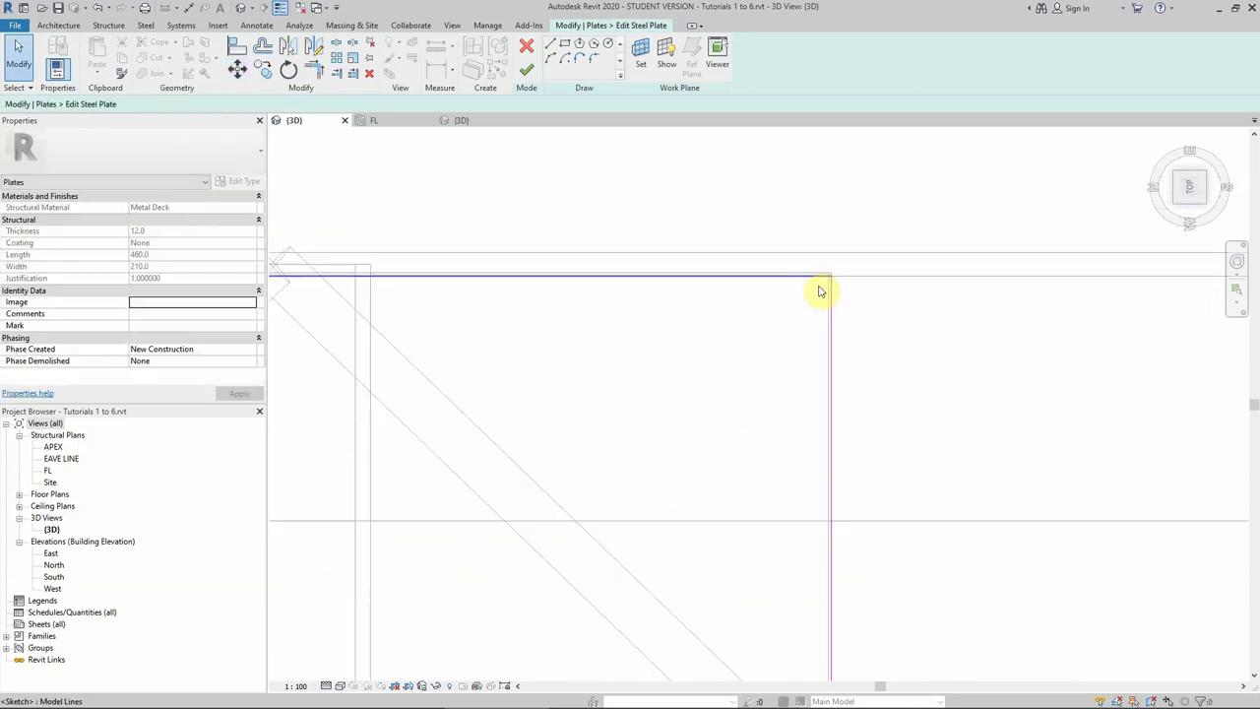
{"action": "scroll", "coordinate": [824, 285], "scroll_direction": "down", "scroll_amount": 5}
{"action": "left_click", "coordinate": [528, 67]}
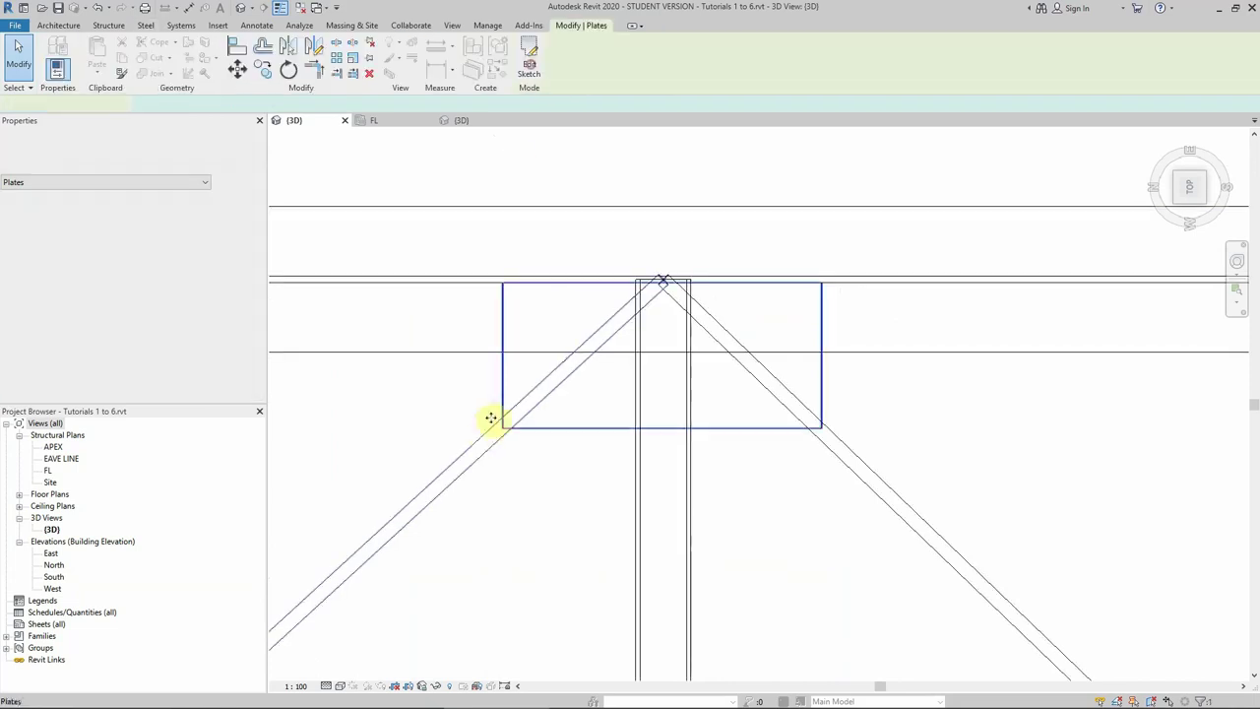
{"action": "left_click", "coordinate": [335, 402]}
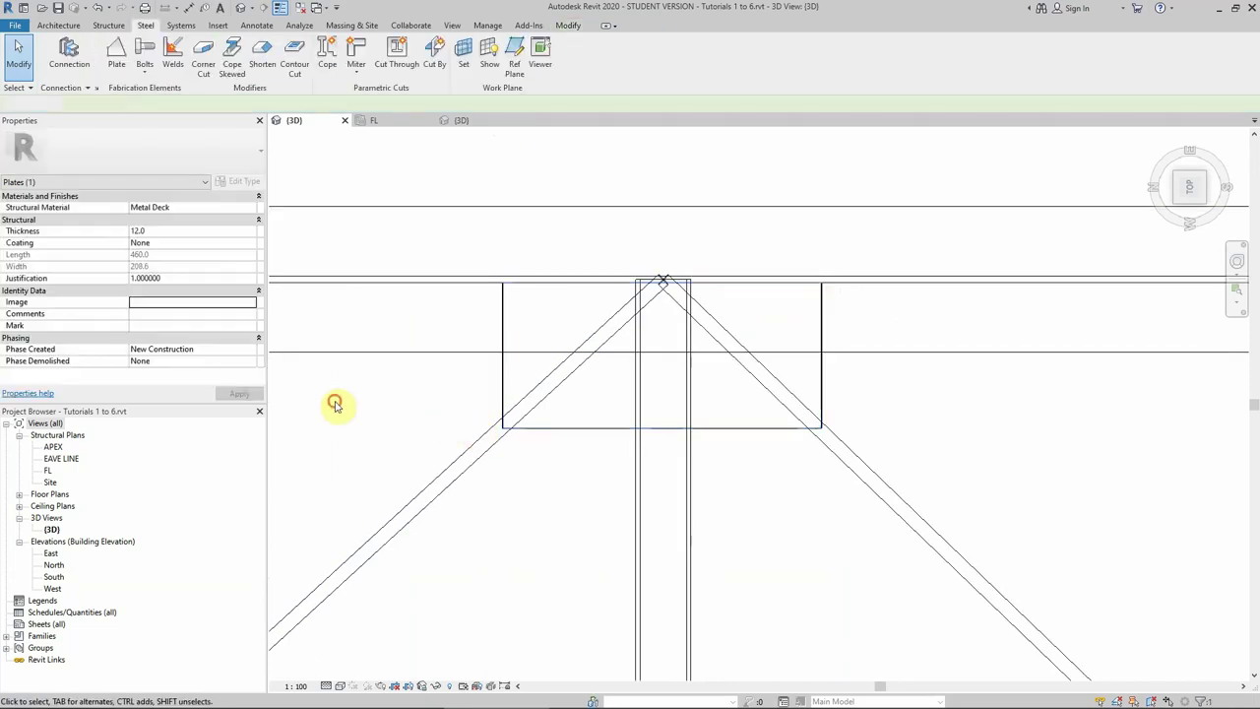
Show the isometric view in Shaded style and inspect the lower plate at the junction.
{"action": "left_click", "coordinate": [1181, 204]}
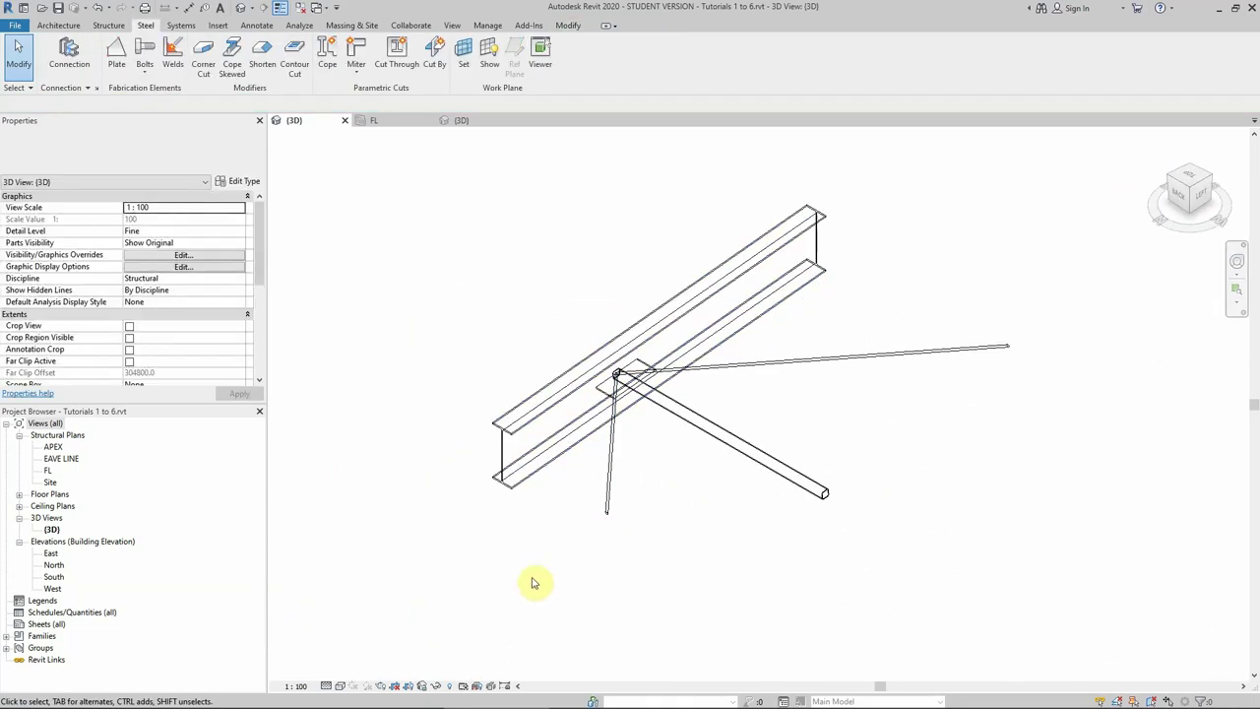
{"action": "left_click", "coordinate": [338, 687]}
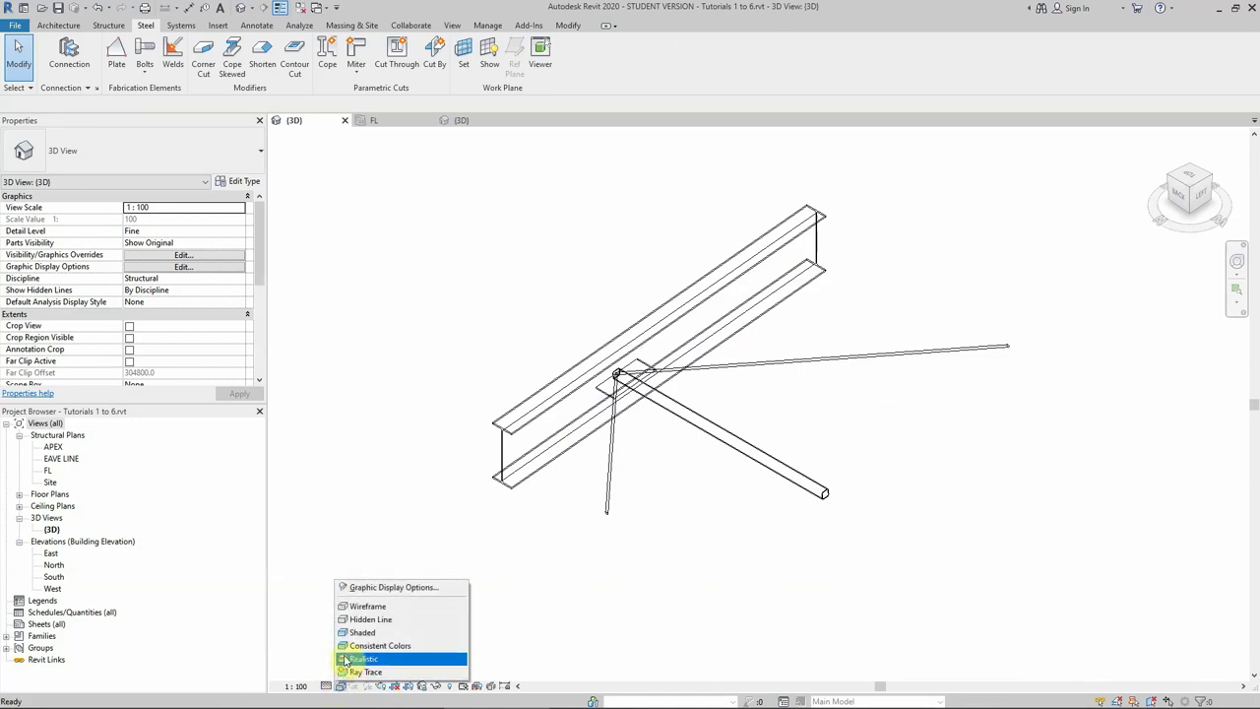
{"action": "left_click", "coordinate": [356, 633]}
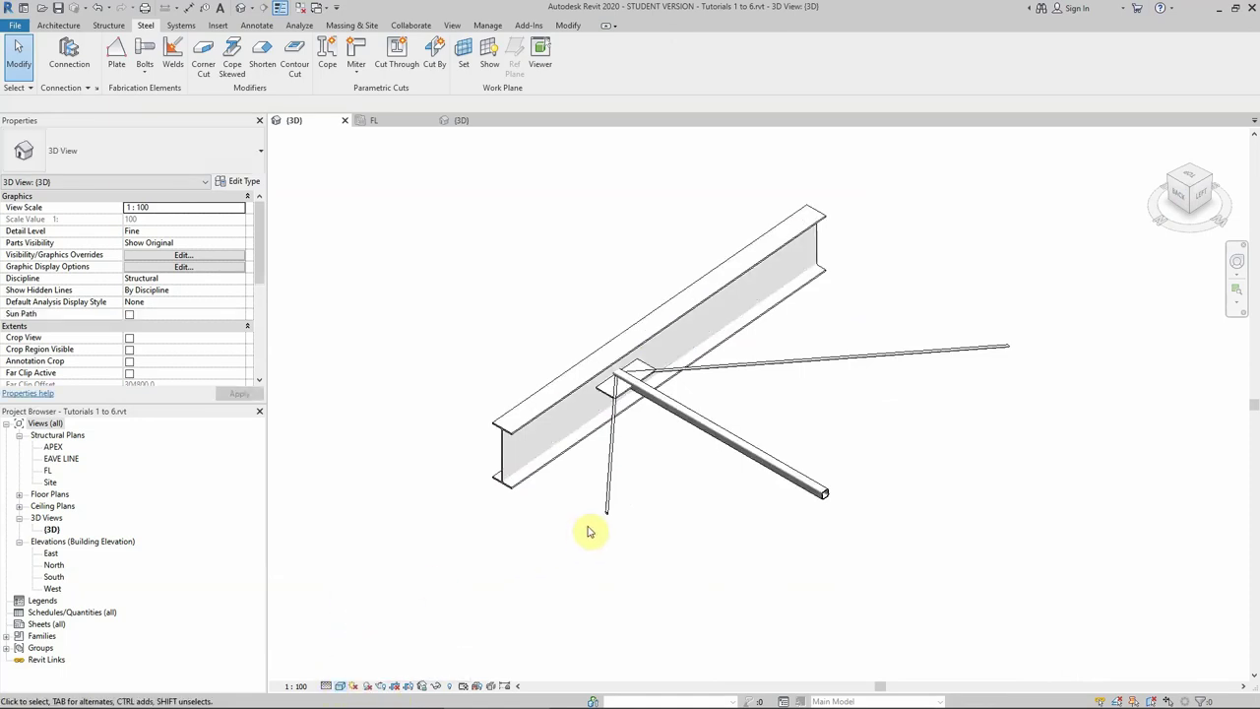
{"action": "scroll", "coordinate": [610, 433], "scroll_direction": "up", "scroll_amount": 5}
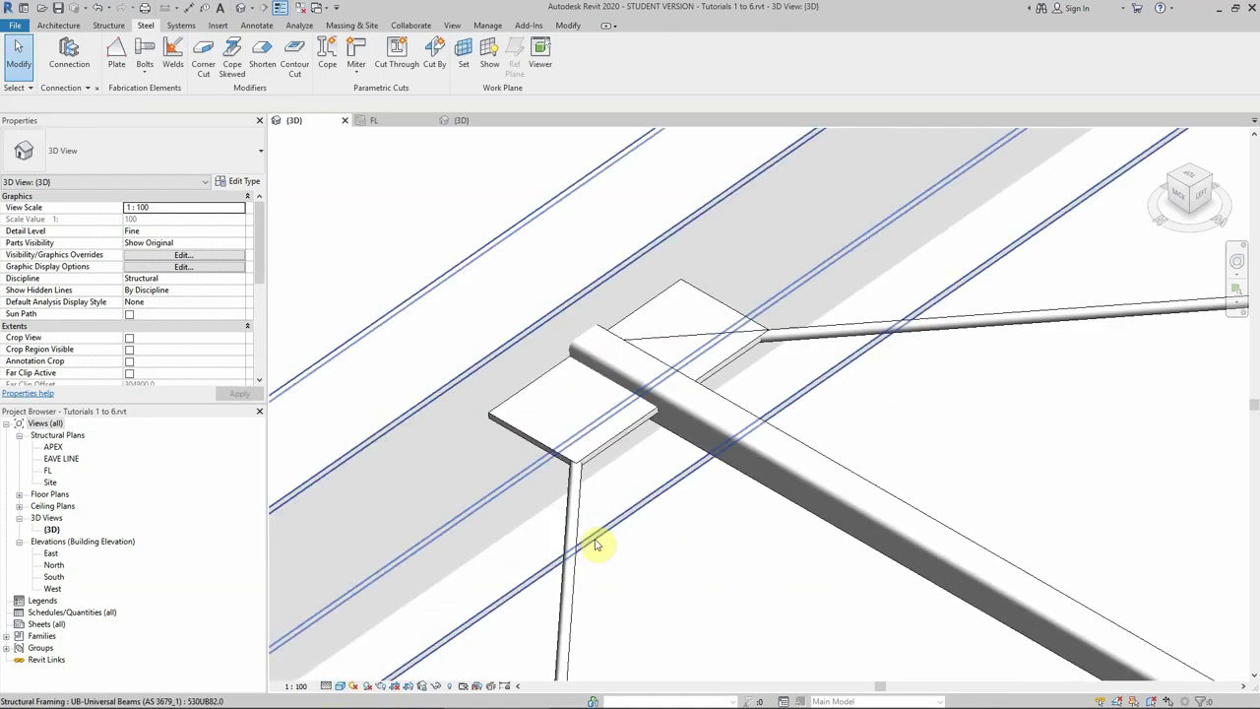
{"action": "left_click", "coordinate": [618, 431]}
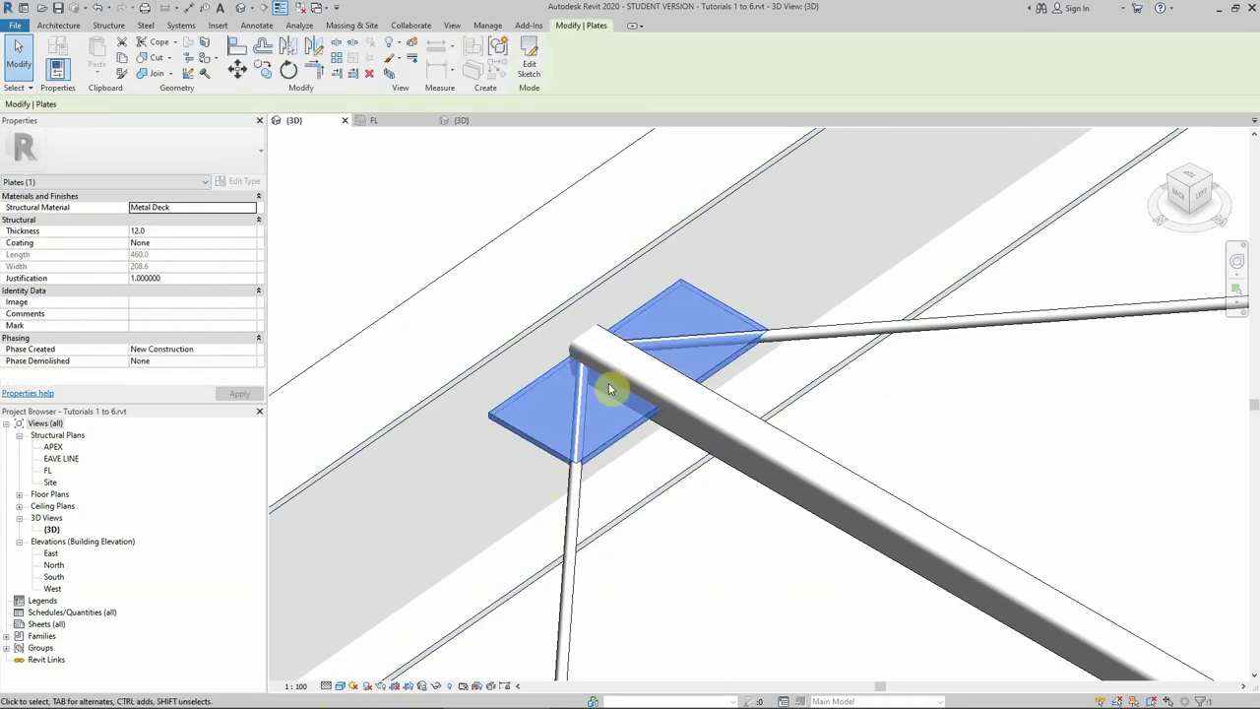
{"action": "scroll", "coordinate": [669, 413], "scroll_direction": "down", "scroll_amount": 2}
{"action": "key", "text": "Escape"}
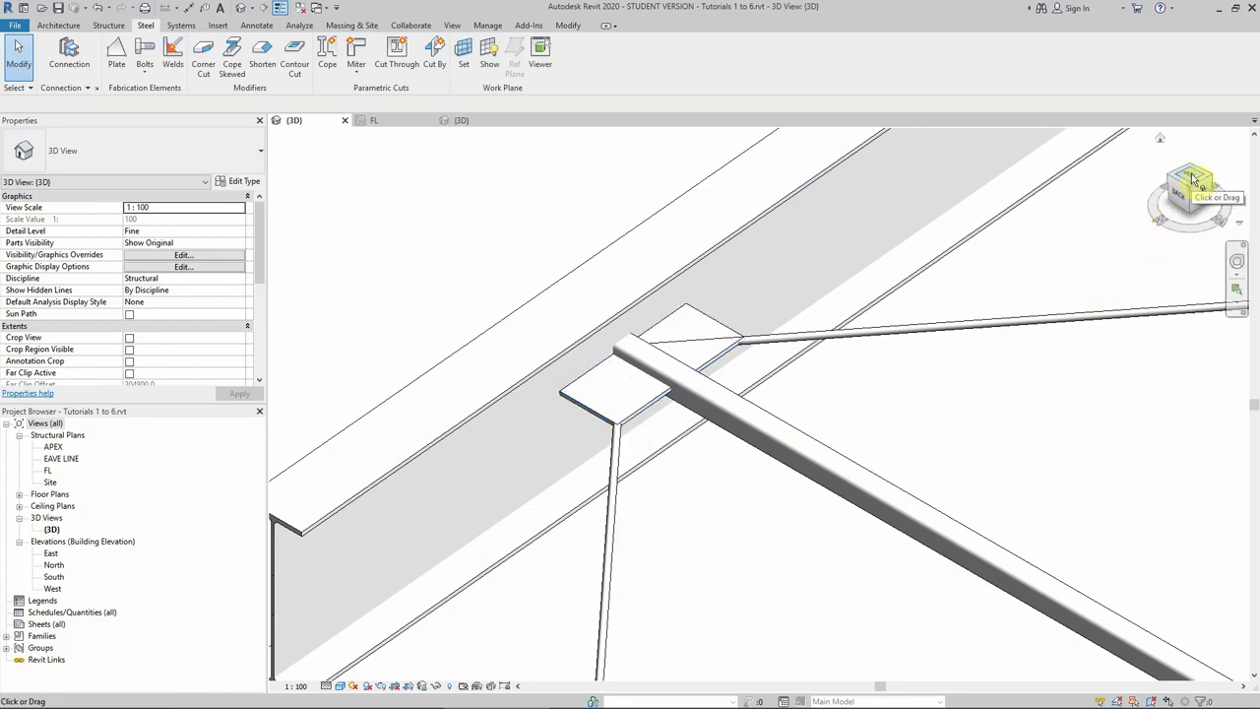
View the junction from the top in Wireframe visual style.
{"action": "left_click", "coordinate": [1189, 179]}
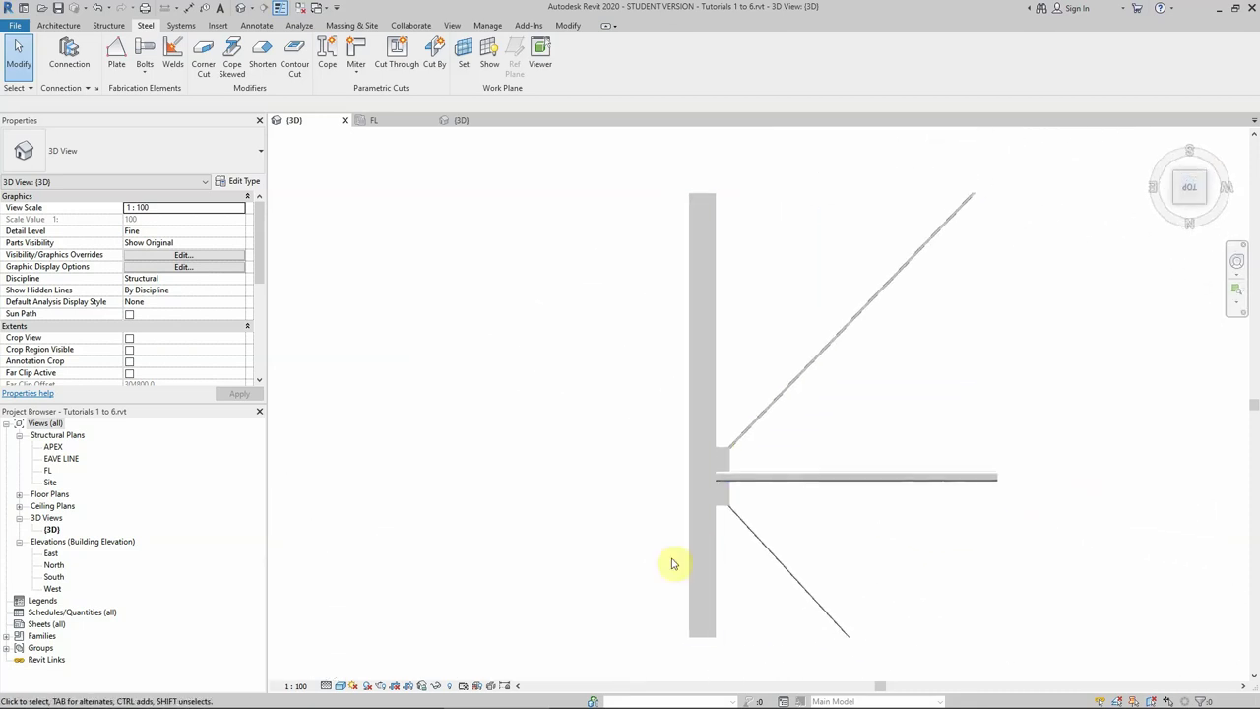
{"action": "left_click", "coordinate": [339, 685]}
{"action": "left_click", "coordinate": [356, 607]}
{"action": "scroll", "coordinate": [571, 480], "scroll_direction": "up", "scroll_amount": 5}
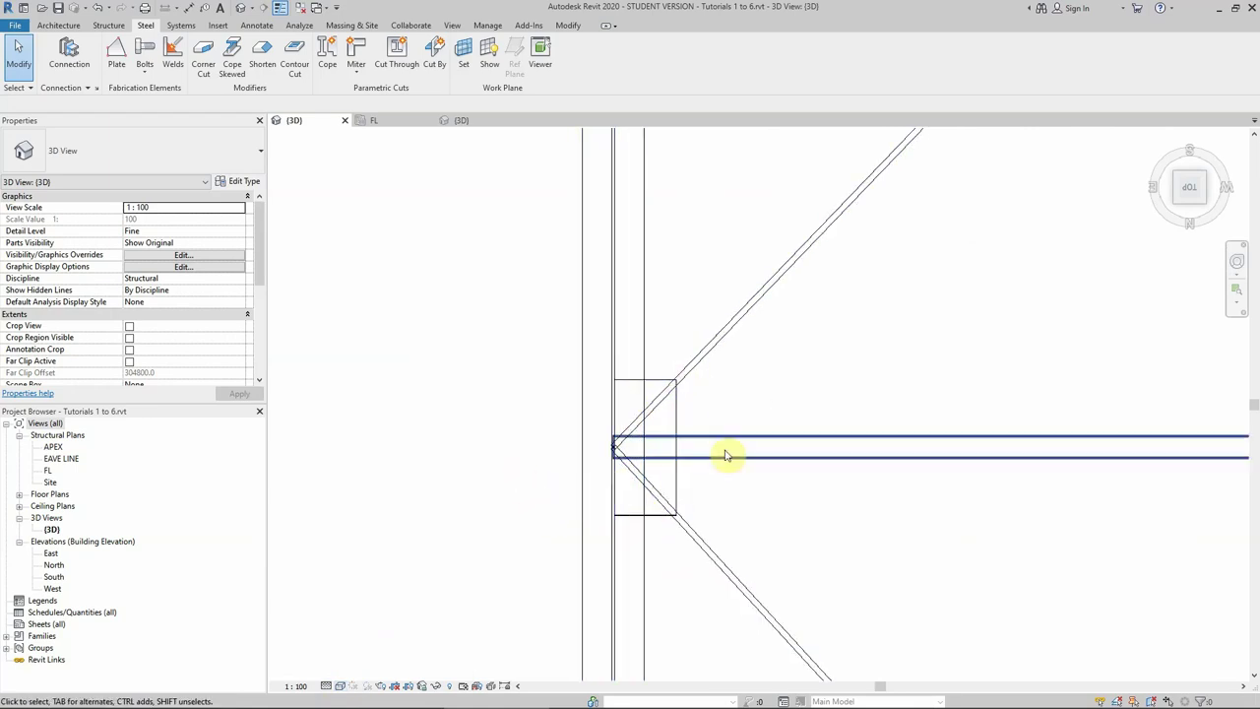
Select the SHS member in an isometric view and switch to the Testing model's 3D view.
{"action": "left_click", "coordinate": [1202, 196]}
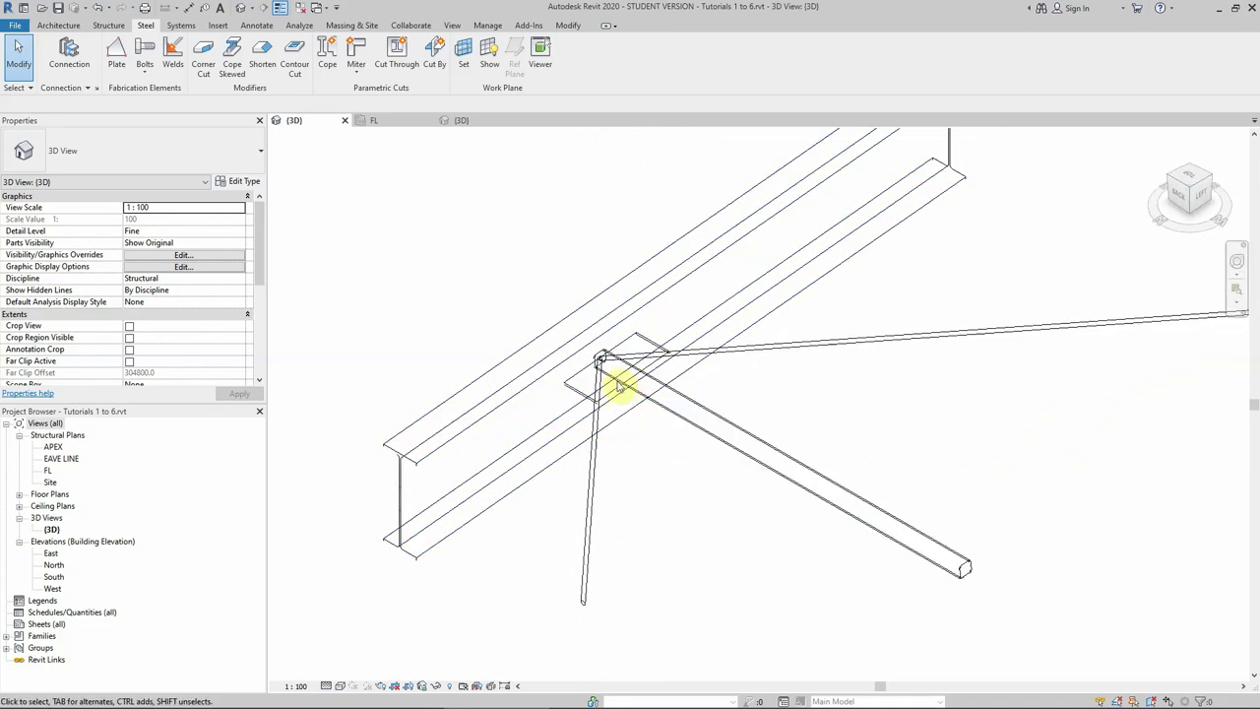
{"action": "scroll", "coordinate": [618, 380], "scroll_direction": "up", "scroll_amount": 3}
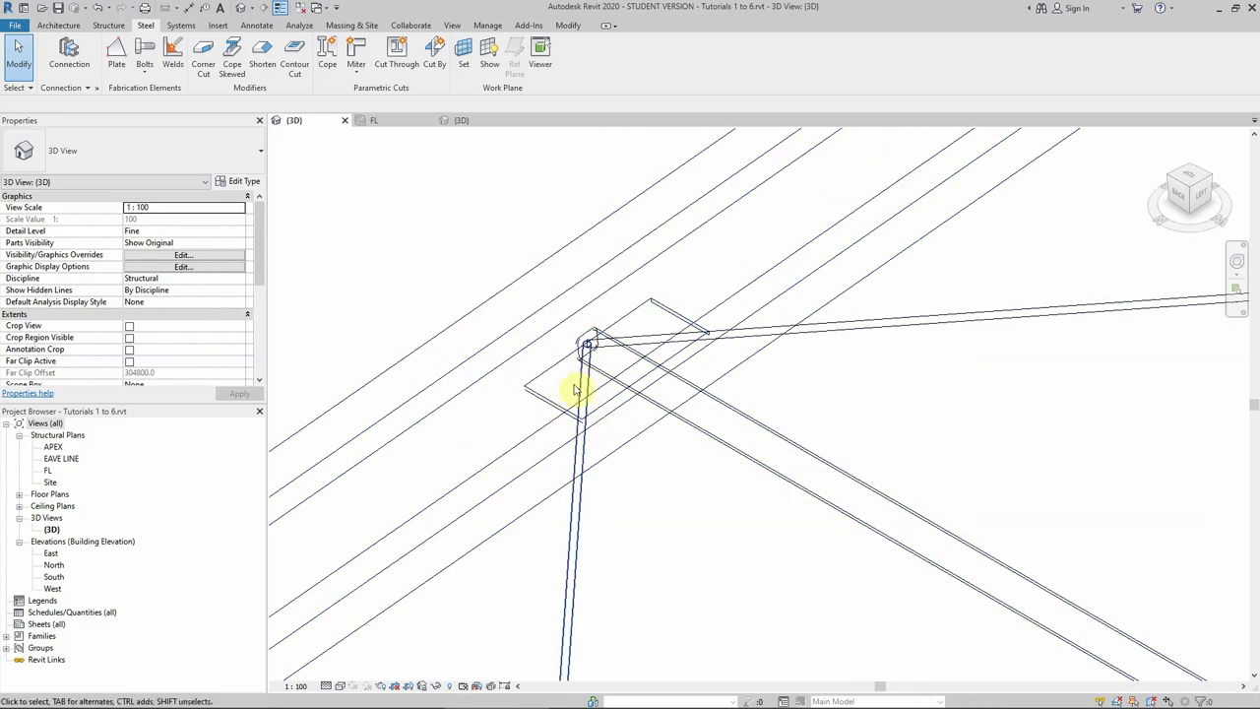
{"action": "left_click", "coordinate": [640, 358]}
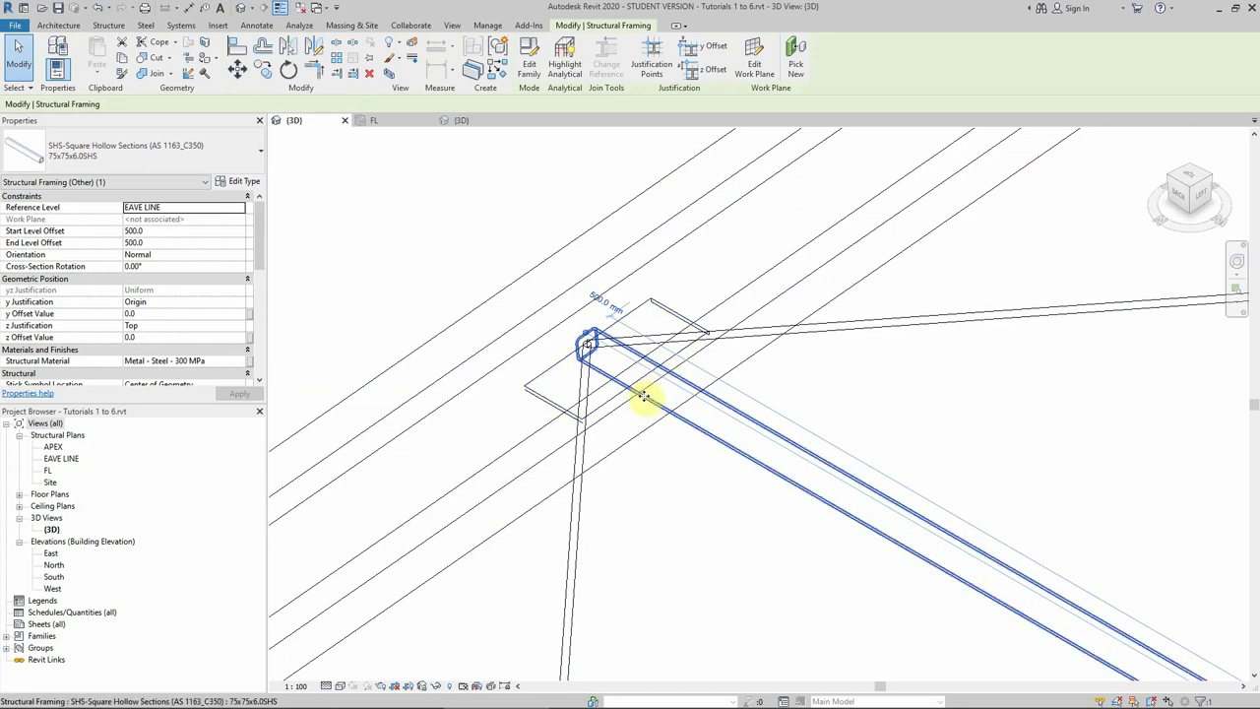
{"action": "left_click", "coordinate": [462, 120]}
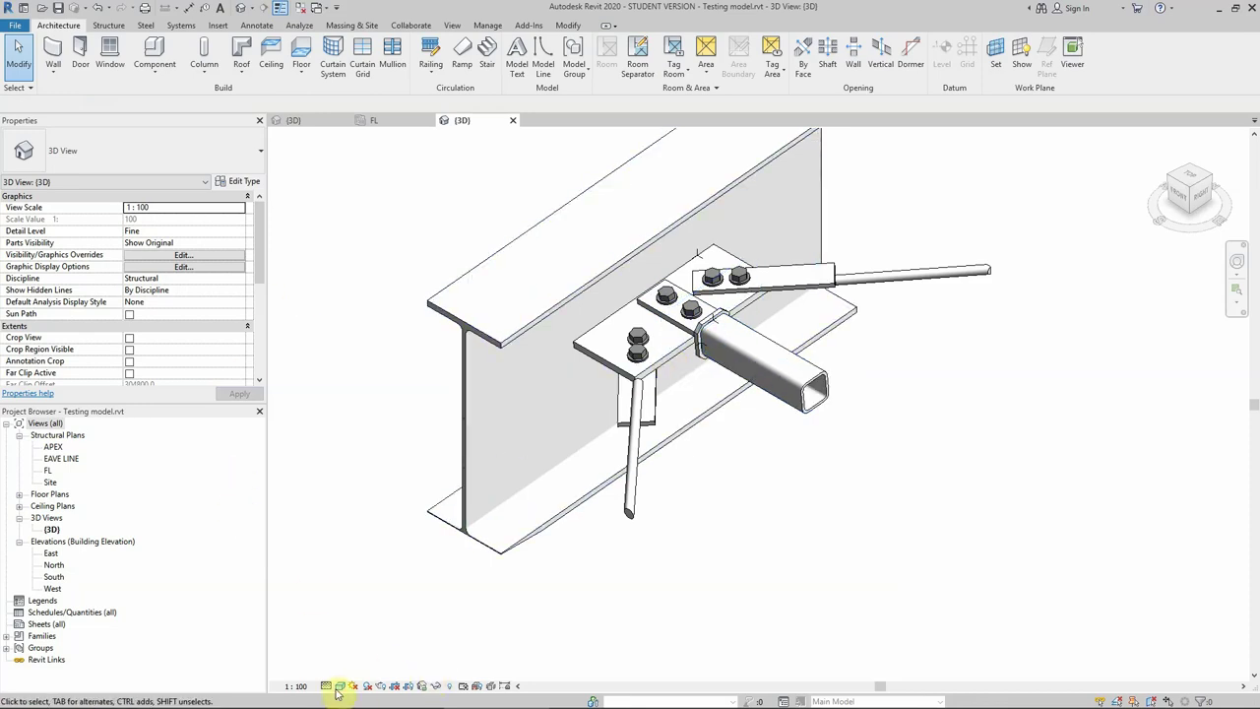
Back in the shed model's 3D view, select the horizontal hollow-section member from the top.
{"action": "left_click", "coordinate": [325, 120]}
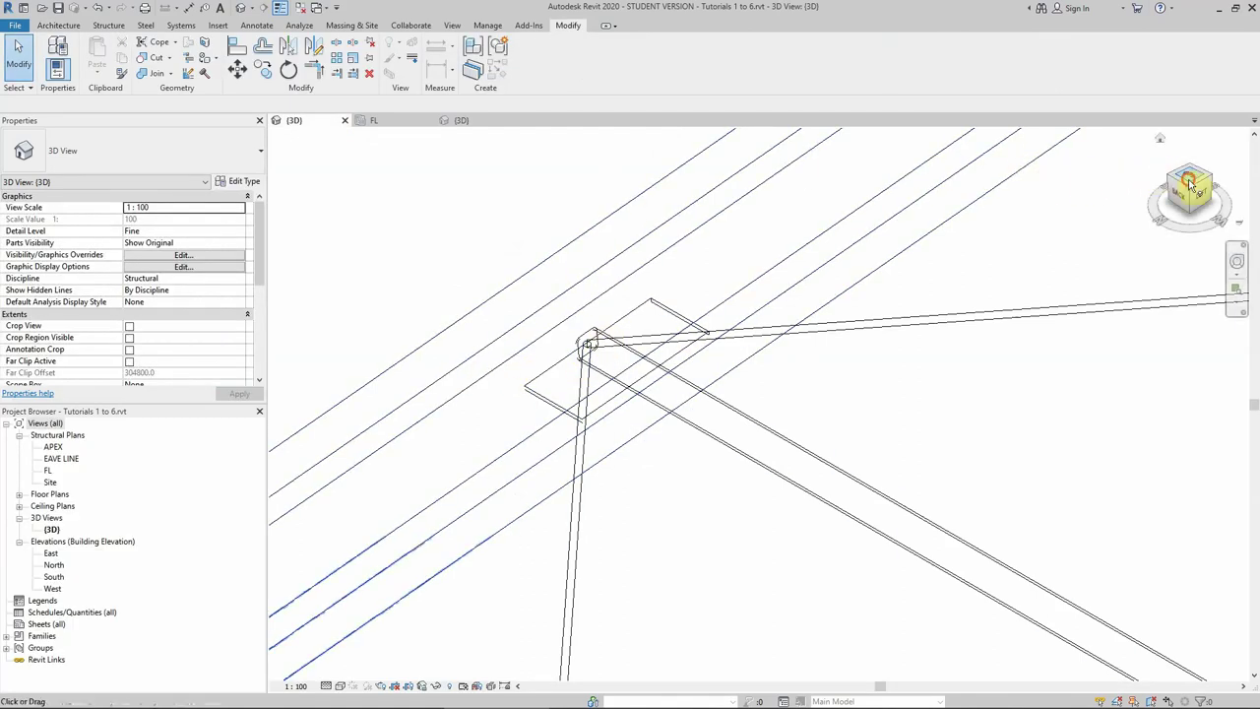
{"action": "left_click", "coordinate": [1189, 183]}
{"action": "scroll", "coordinate": [703, 463], "scroll_direction": "up", "scroll_amount": 5}
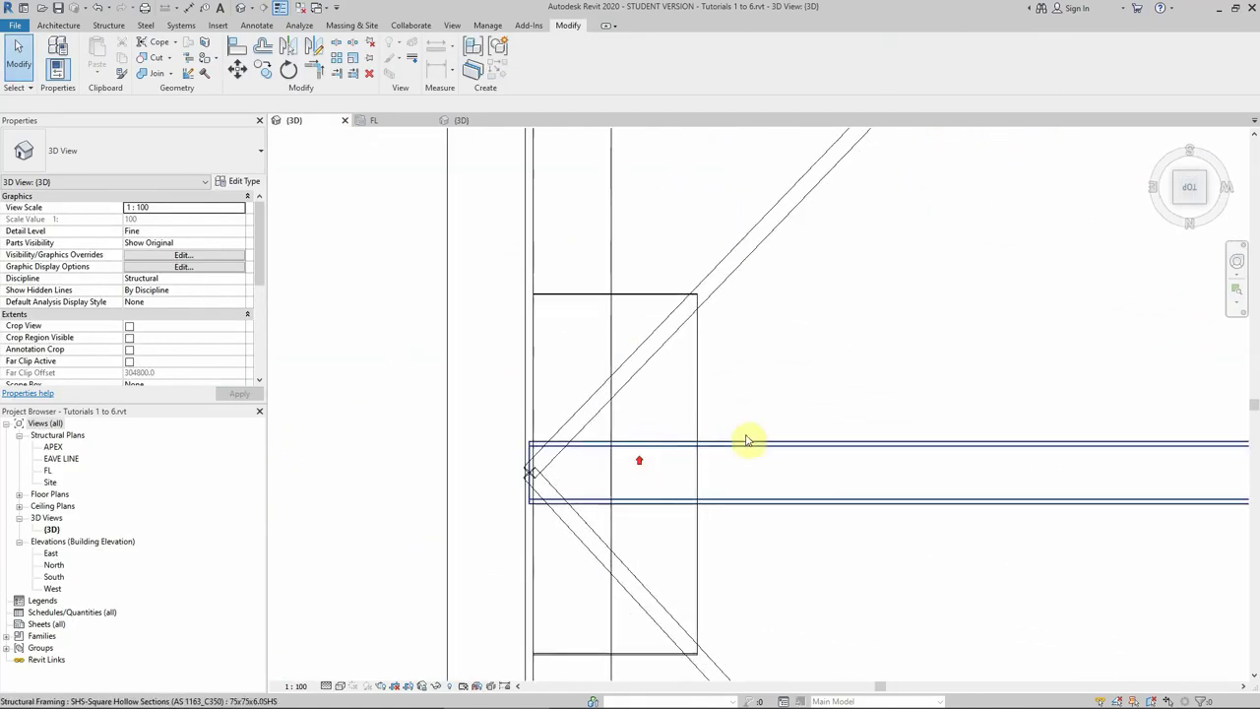
{"action": "left_click", "coordinate": [746, 445]}
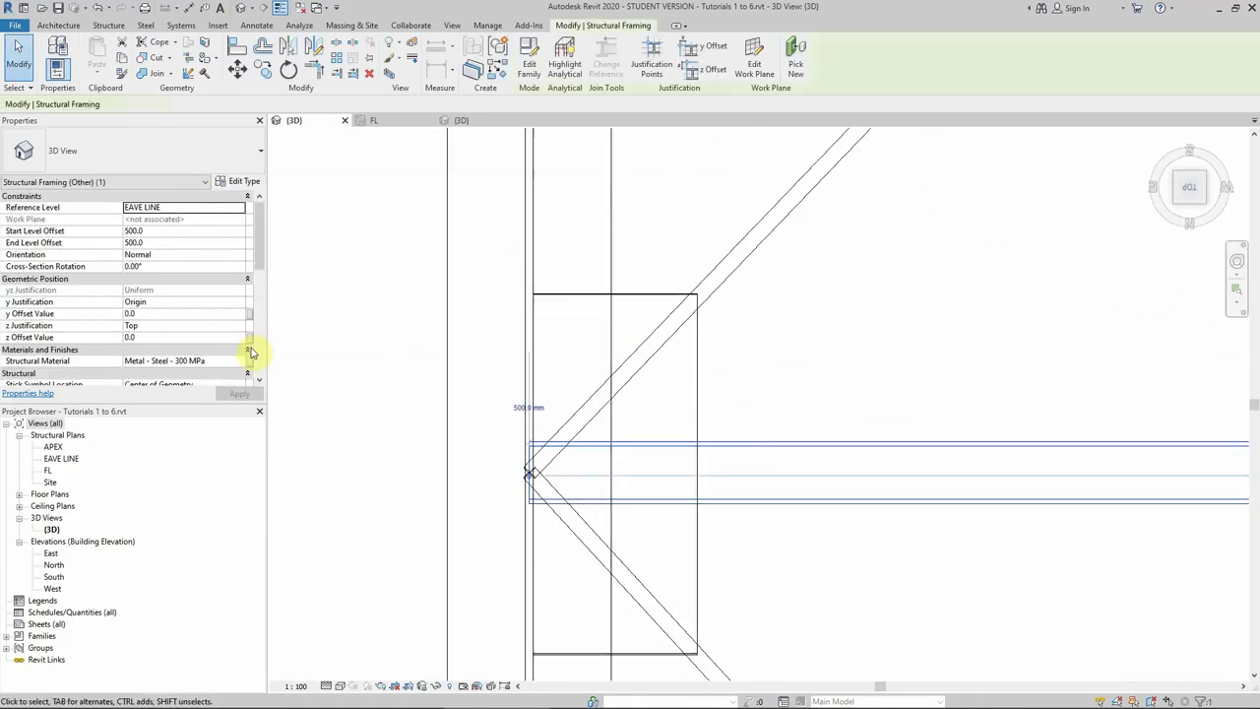
Apply Steel Shorten to the horizontal member's column end with a Length of 250.
{"action": "left_click", "coordinate": [145, 25]}
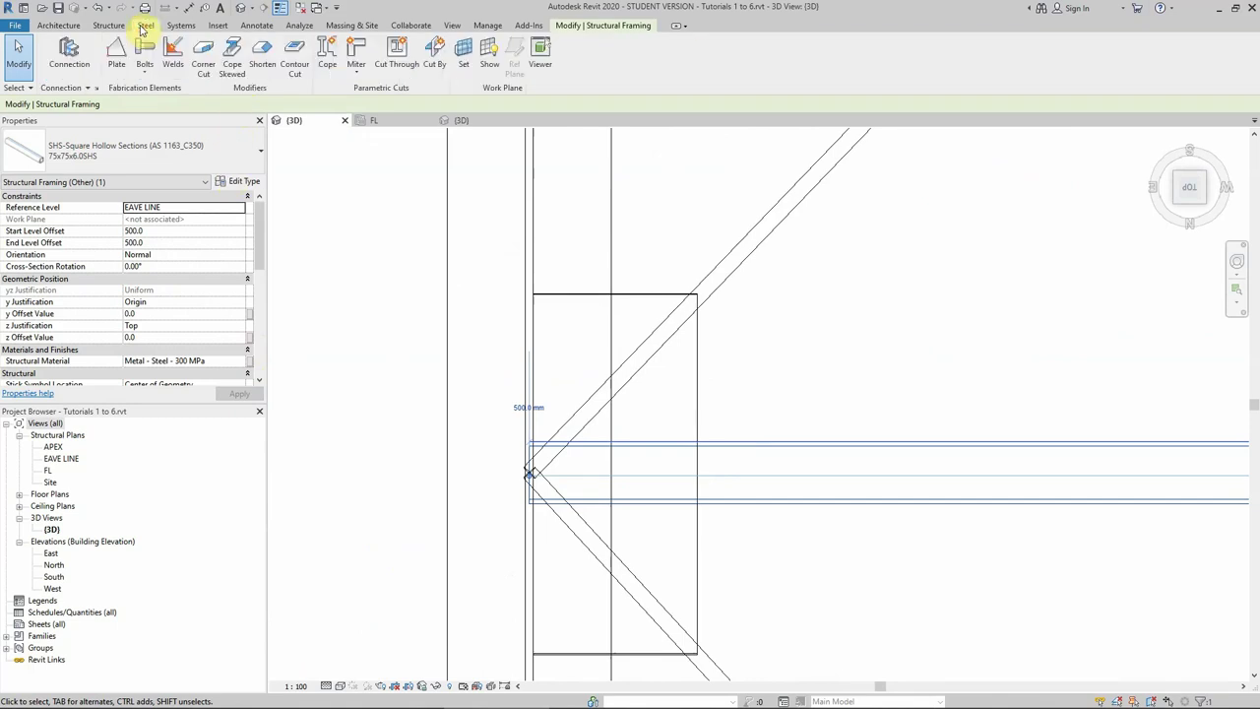
{"action": "left_click", "coordinate": [262, 54]}
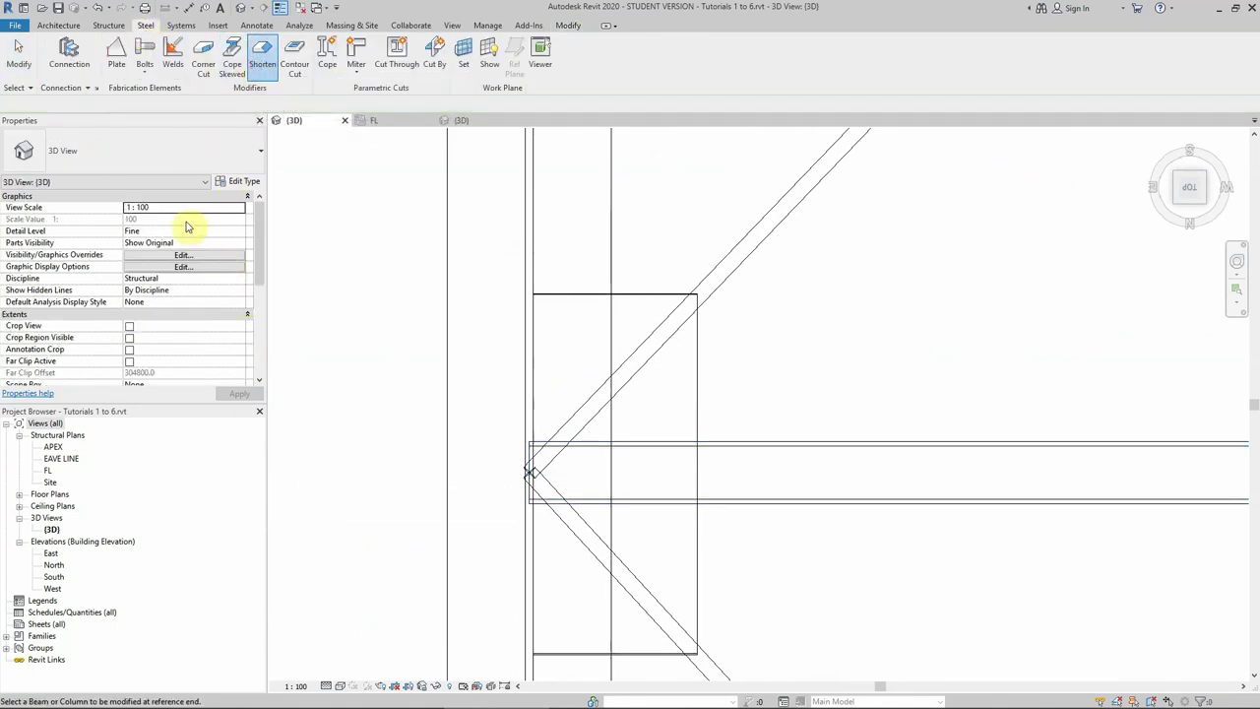
{"action": "left_click", "coordinate": [713, 470]}
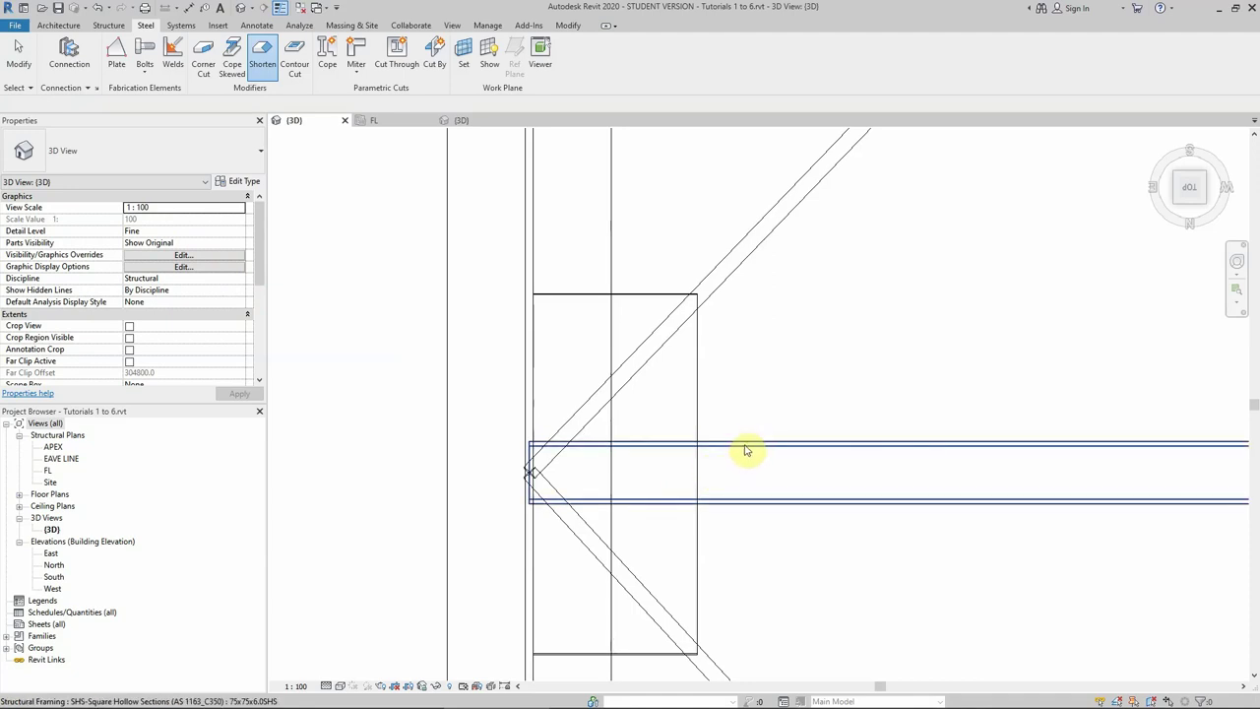
{"action": "left_click", "coordinate": [745, 451]}
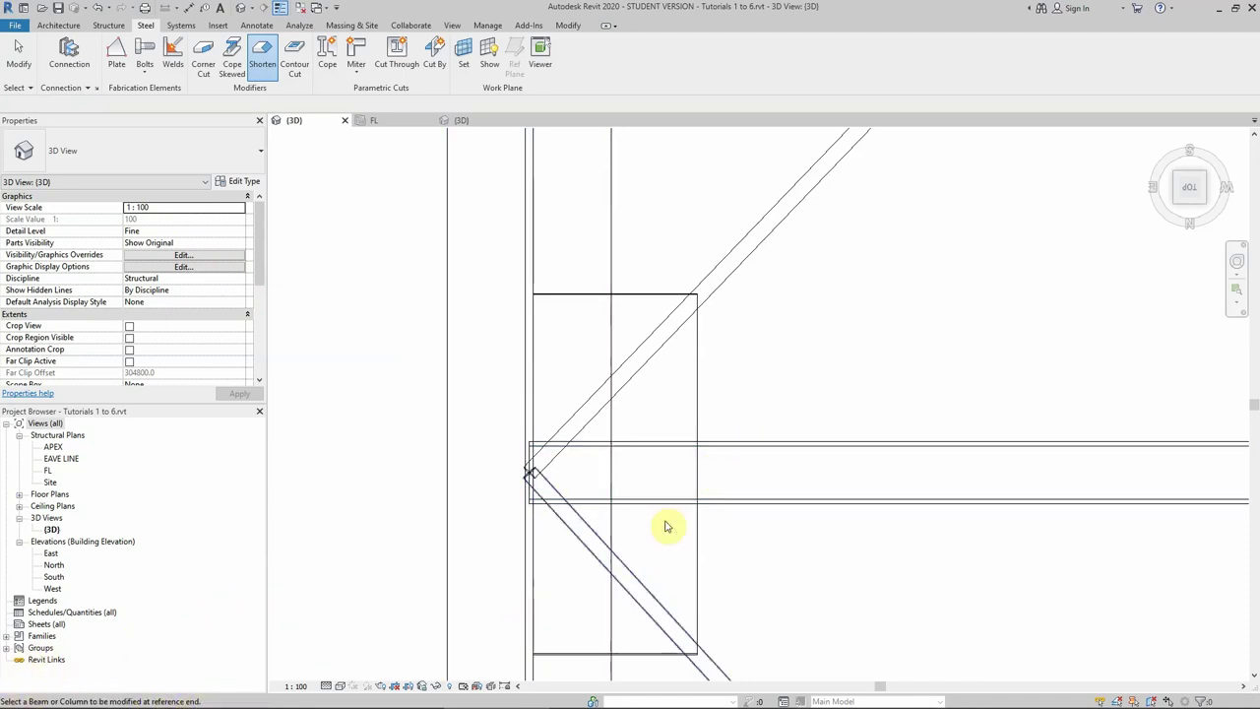
{"action": "left_click", "coordinate": [753, 445]}
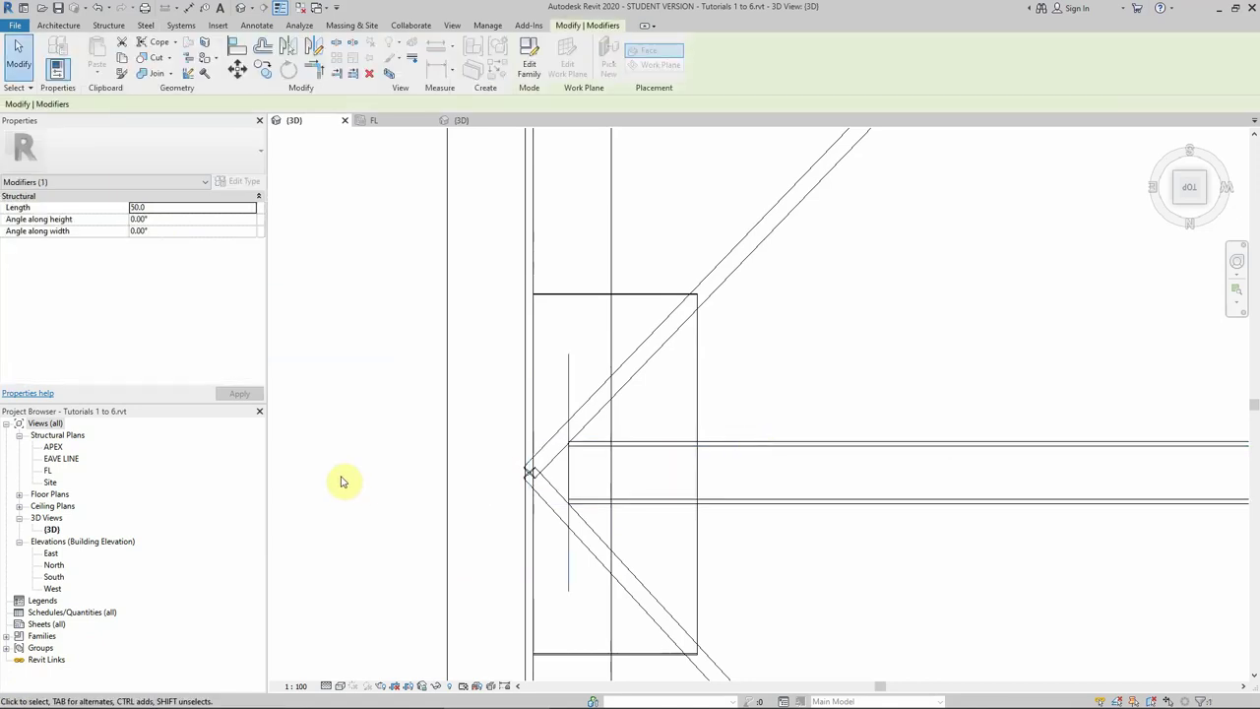
{"action": "left_click", "coordinate": [149, 208]}
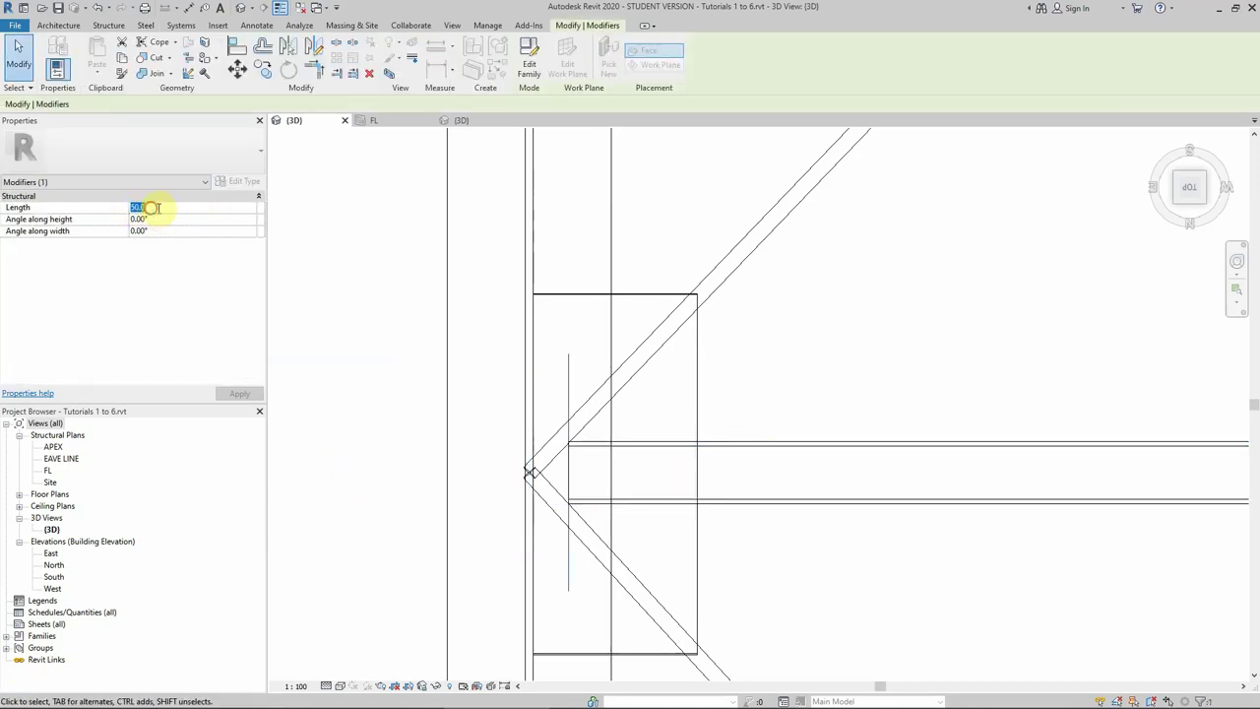
{"action": "type", "text": "240"}
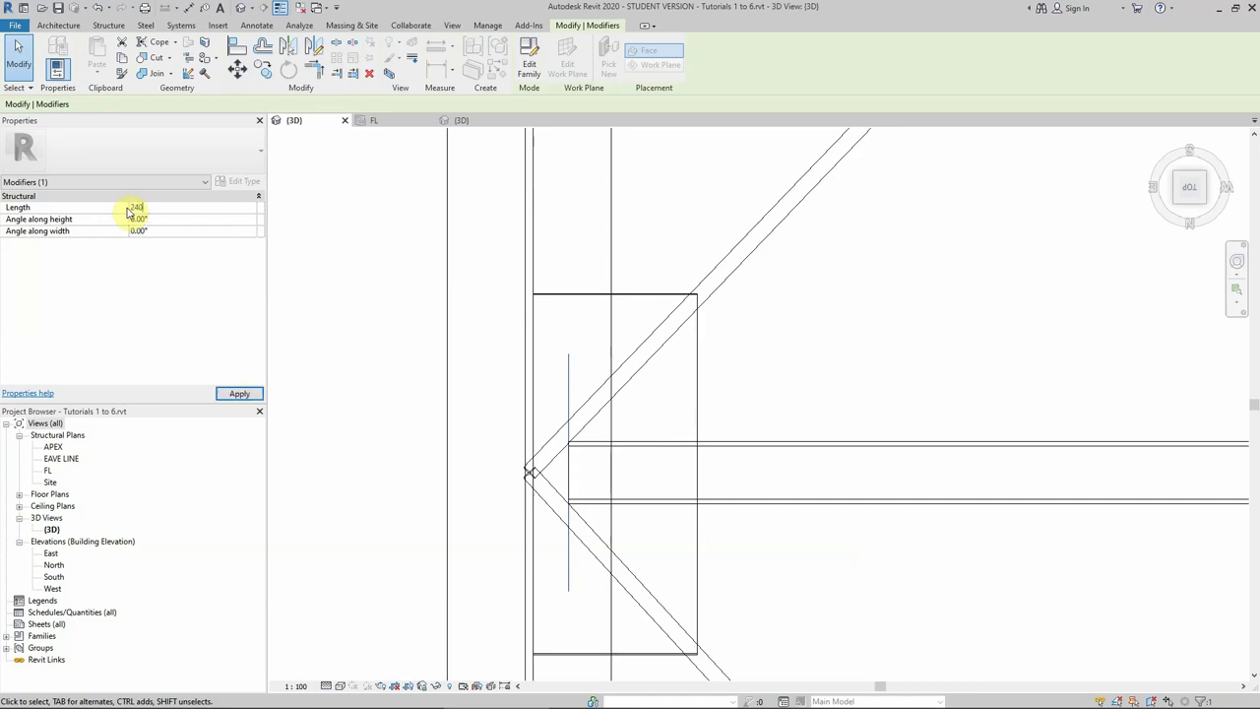
{"action": "left_click", "coordinate": [183, 339]}
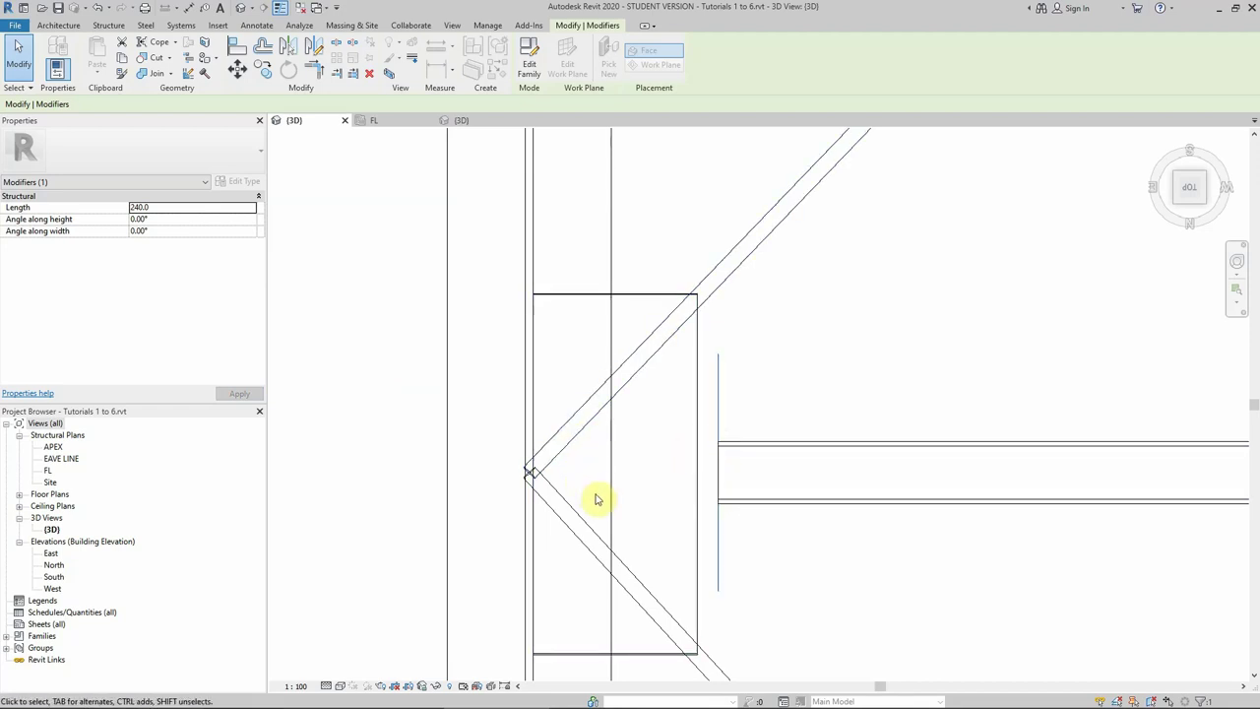
{"action": "left_click", "coordinate": [138, 206]}
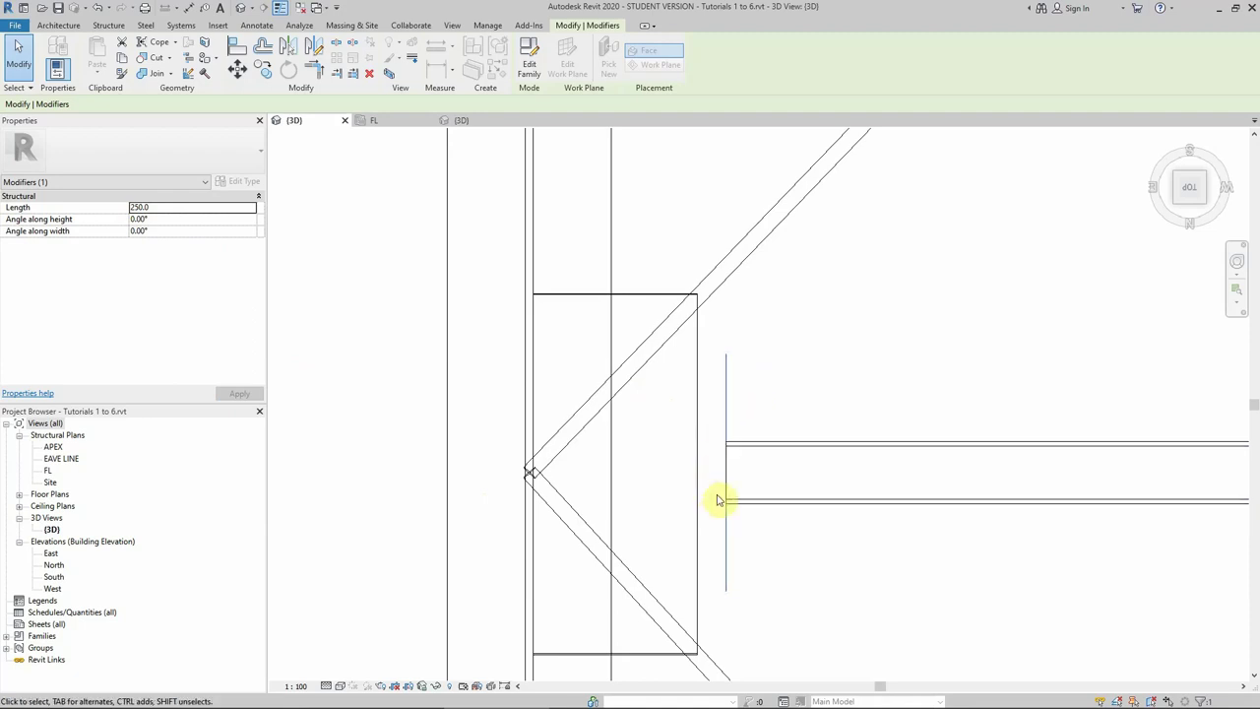
Apply Steel Shorten to the upper round-bar brace's column end, adjusting Length from 350 toward 330.
{"action": "left_click", "coordinate": [822, 344]}
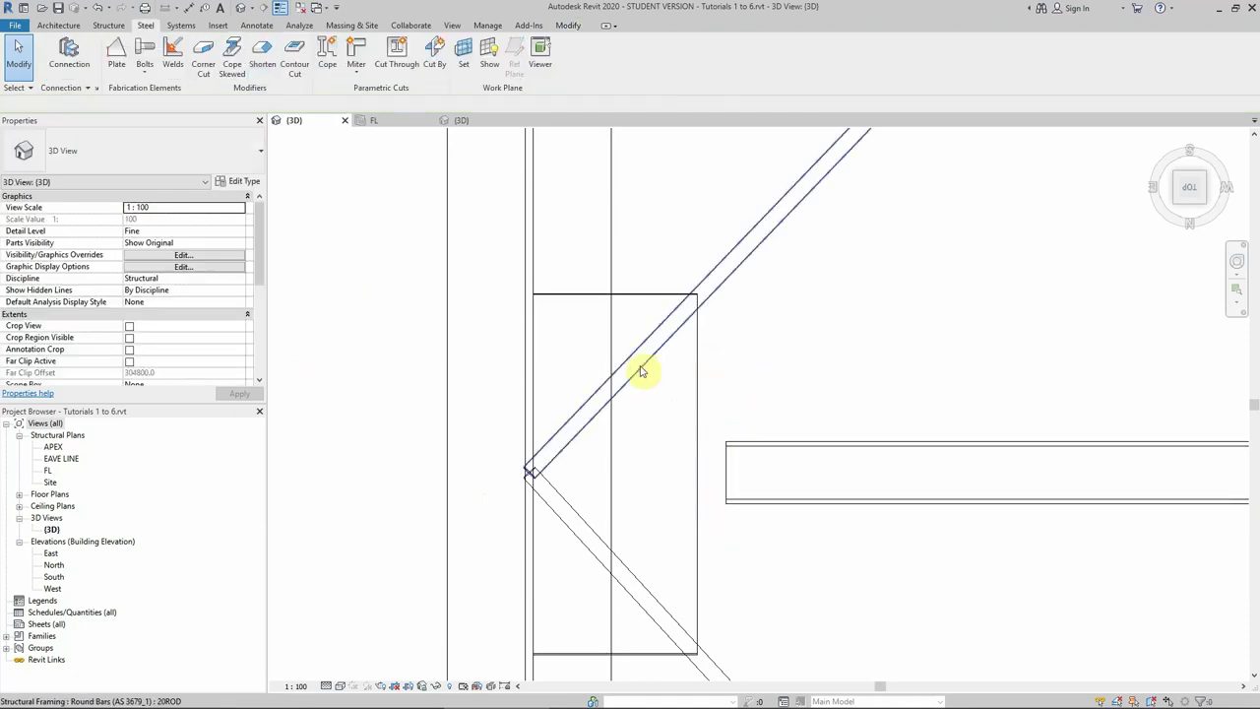
{"action": "left_click", "coordinate": [725, 272]}
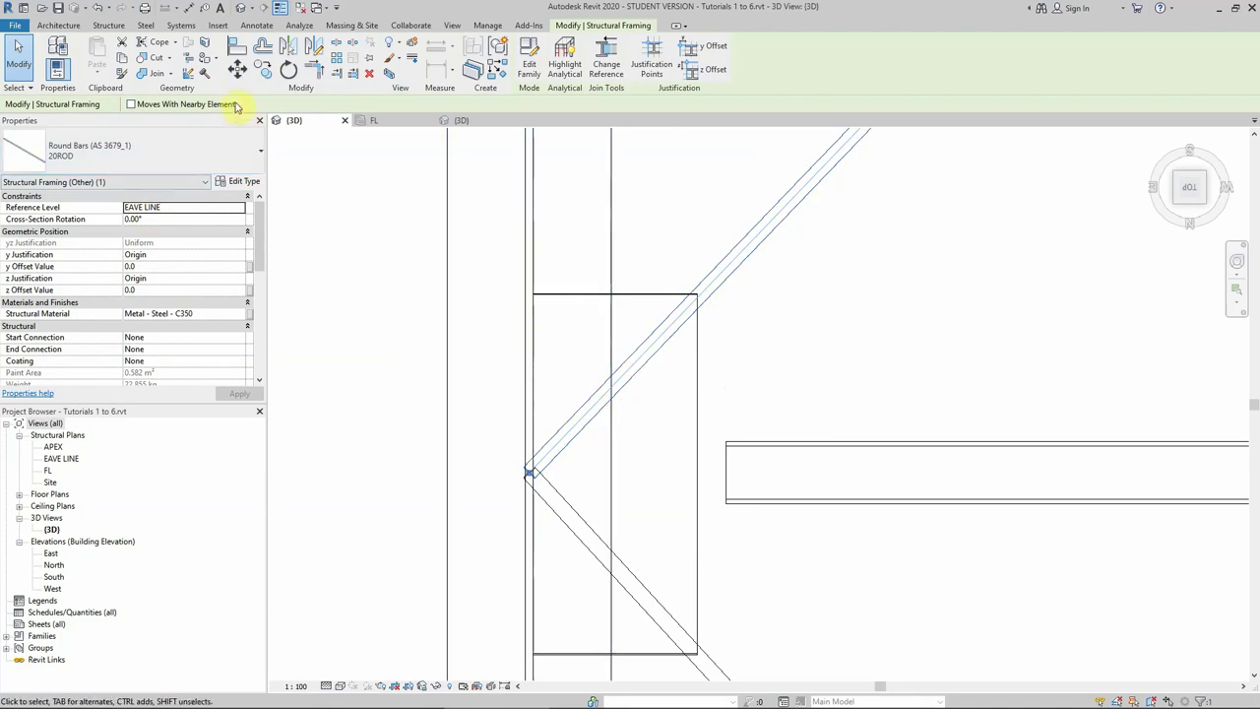
{"action": "left_click", "coordinate": [145, 24]}
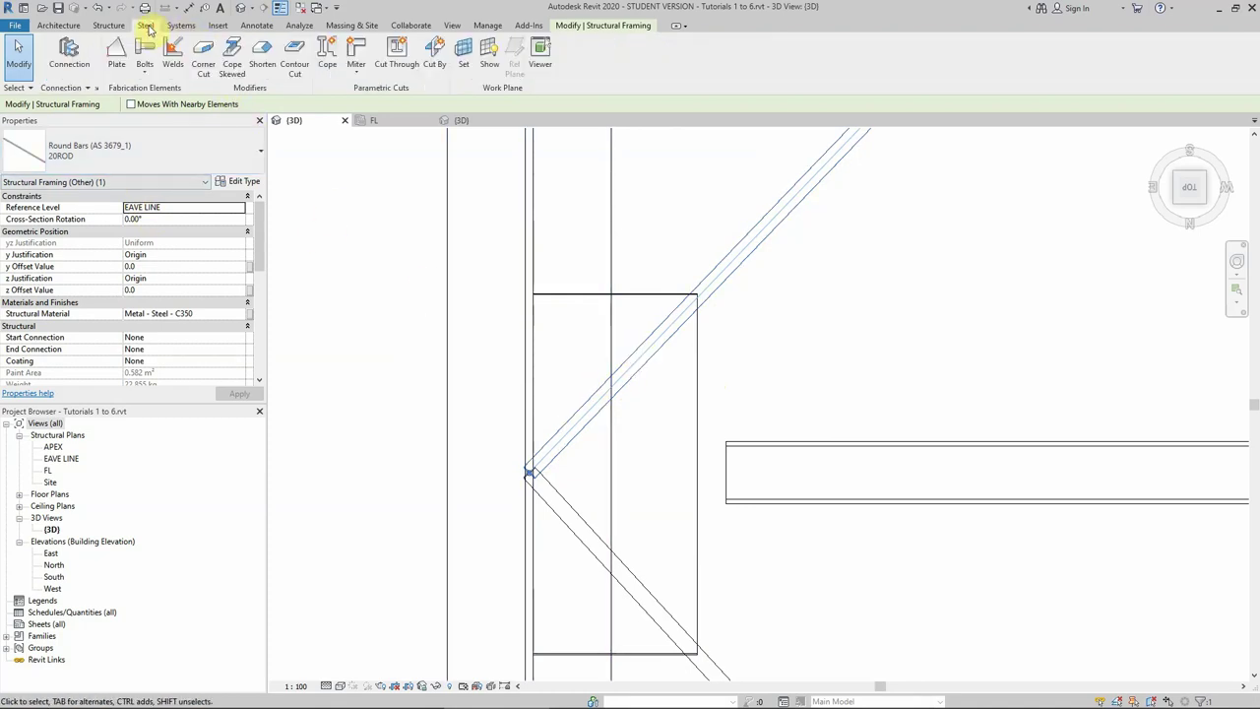
{"action": "left_click", "coordinate": [262, 54]}
{"action": "left_click", "coordinate": [706, 278]}
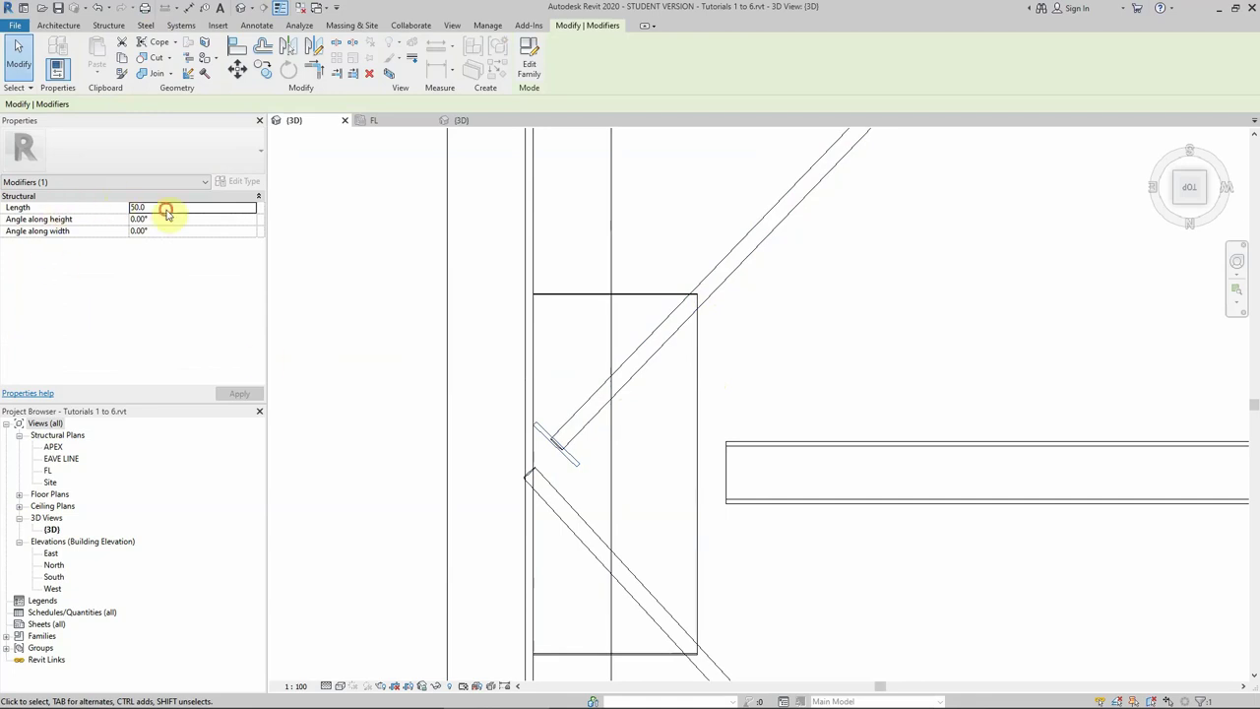
{"action": "left_click", "coordinate": [167, 209]}
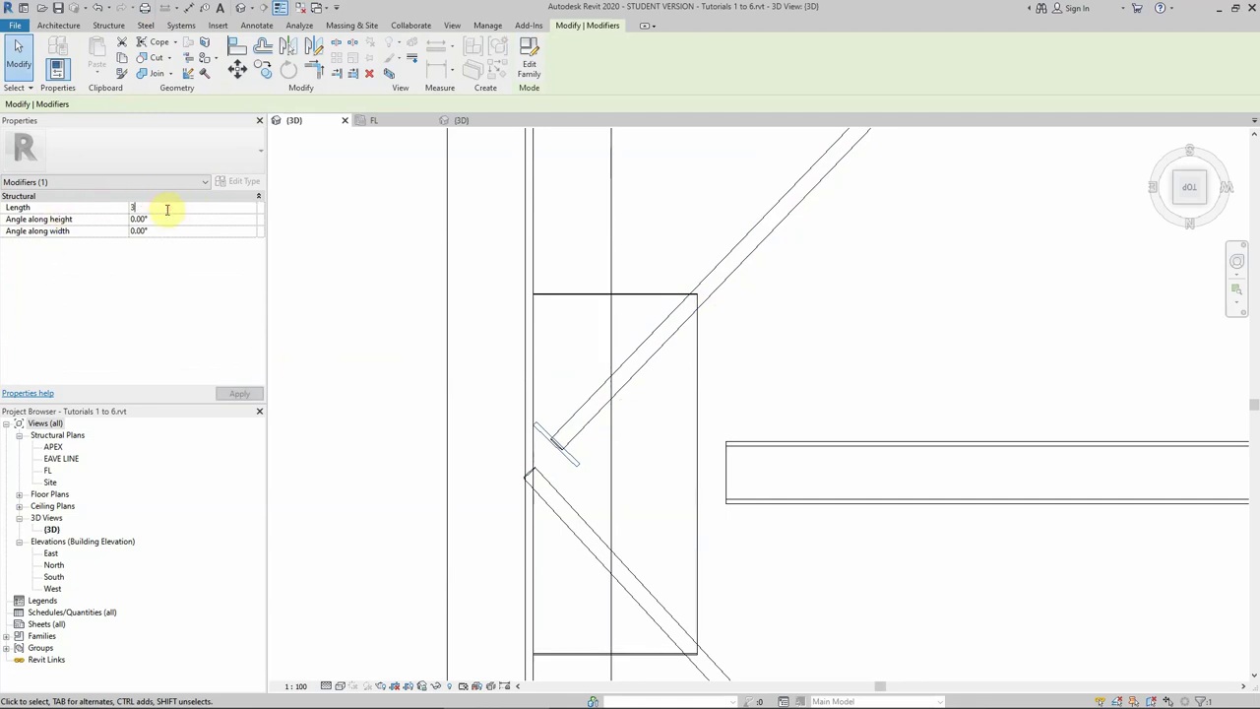
{"action": "type", "text": "350"}
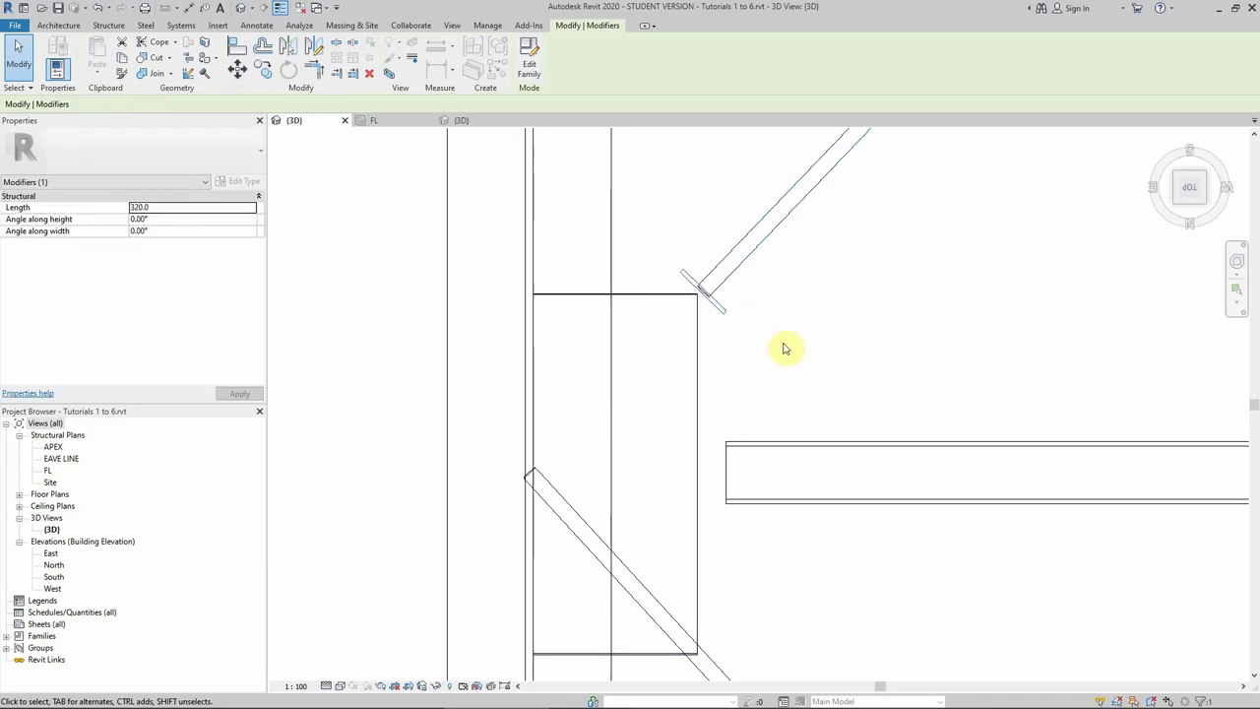
{"action": "left_click", "coordinate": [135, 206]}
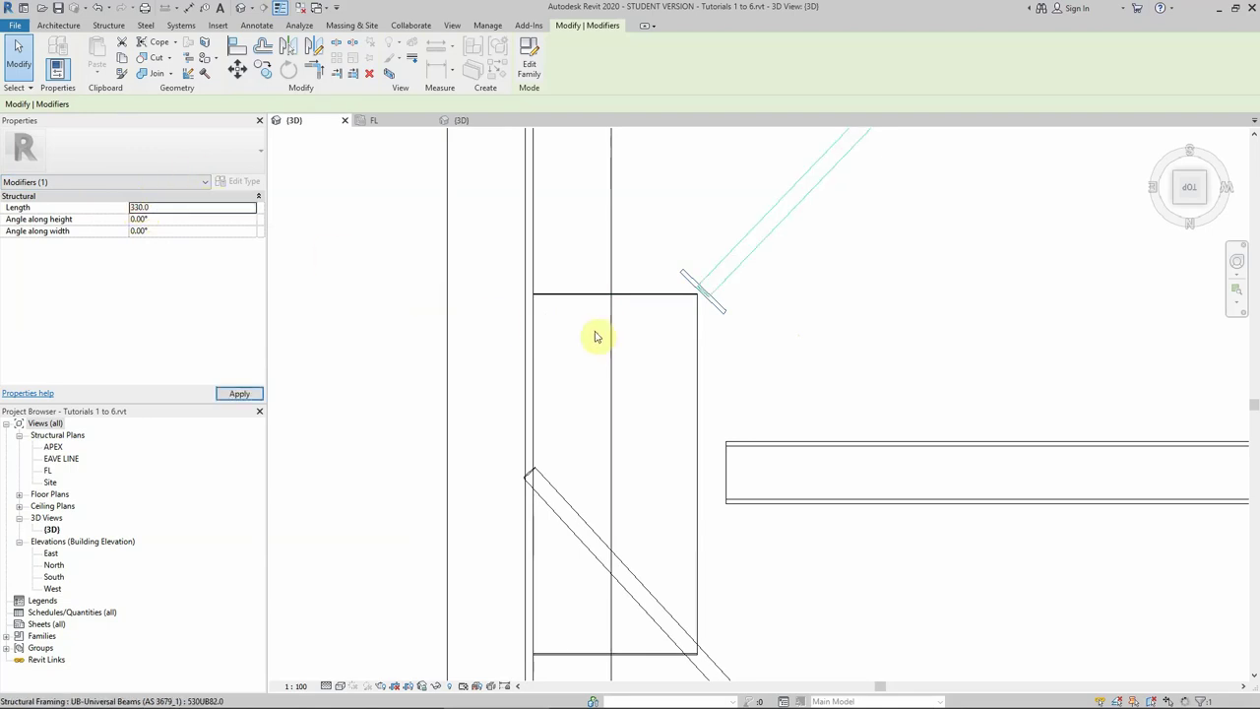
Apply Steel Shorten to the lower round-bar brace's end with a 330 Length.
{"action": "left_click", "coordinate": [759, 352]}
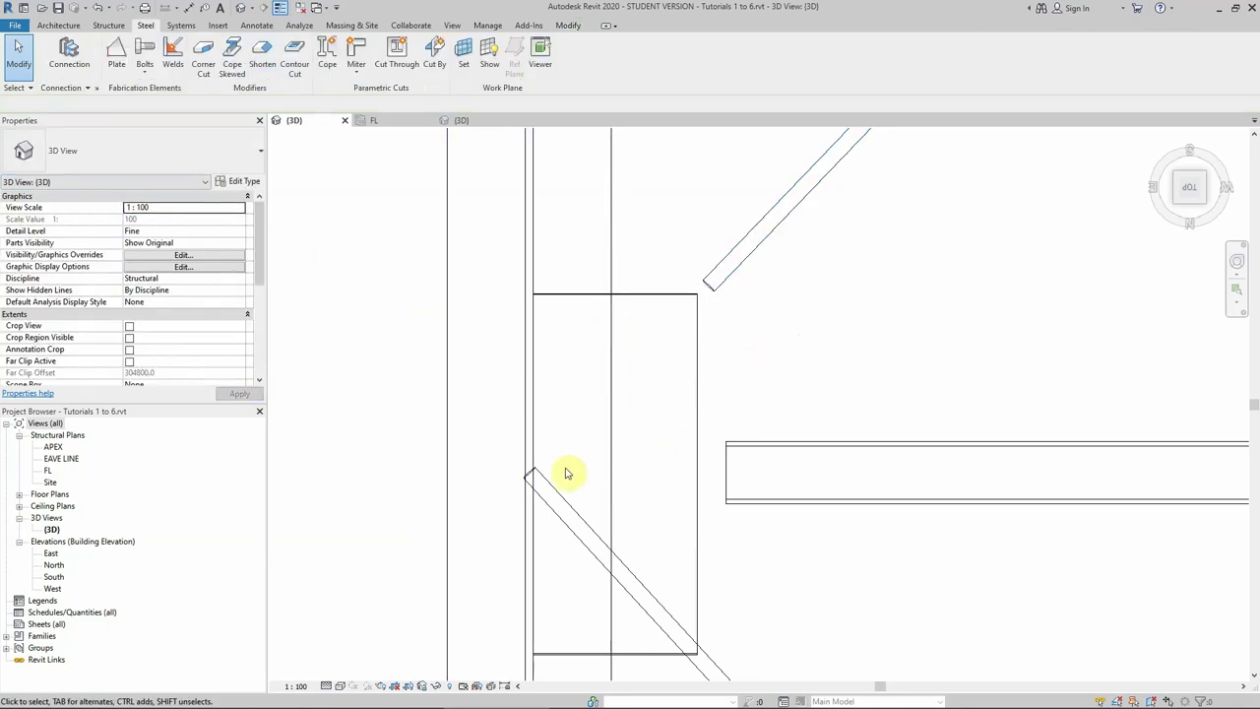
{"action": "left_click", "coordinate": [548, 487]}
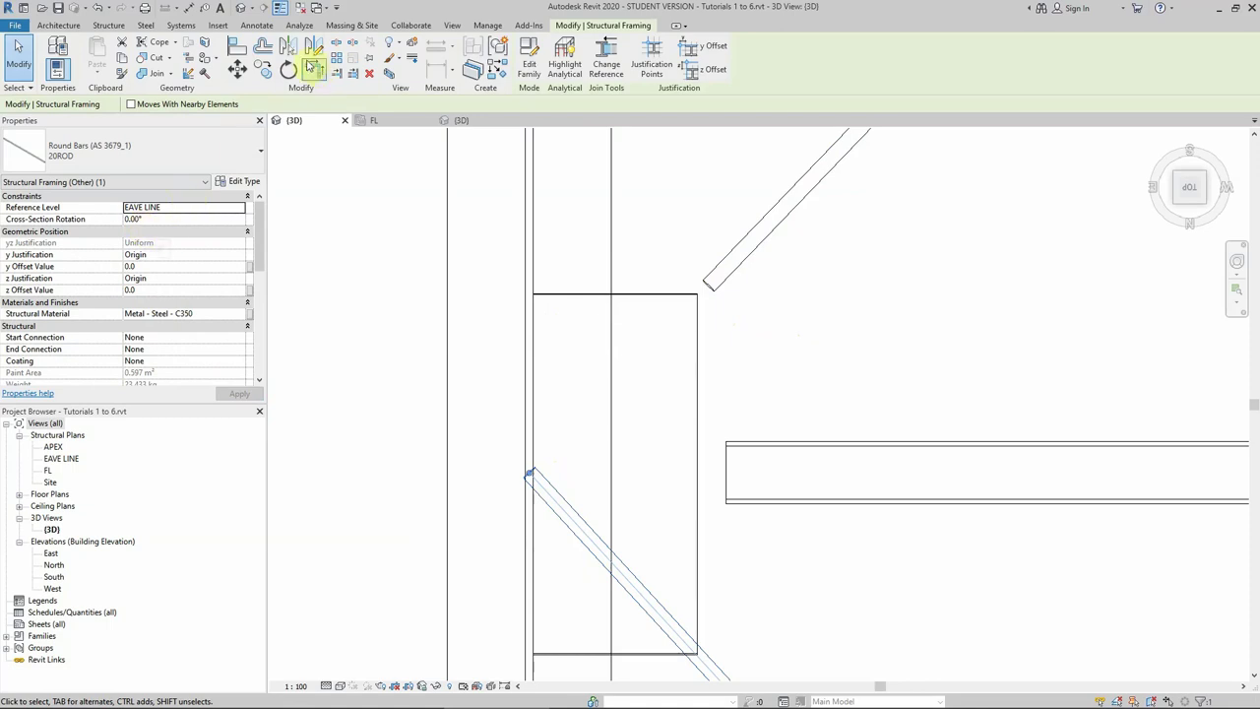
{"action": "left_click", "coordinate": [144, 25]}
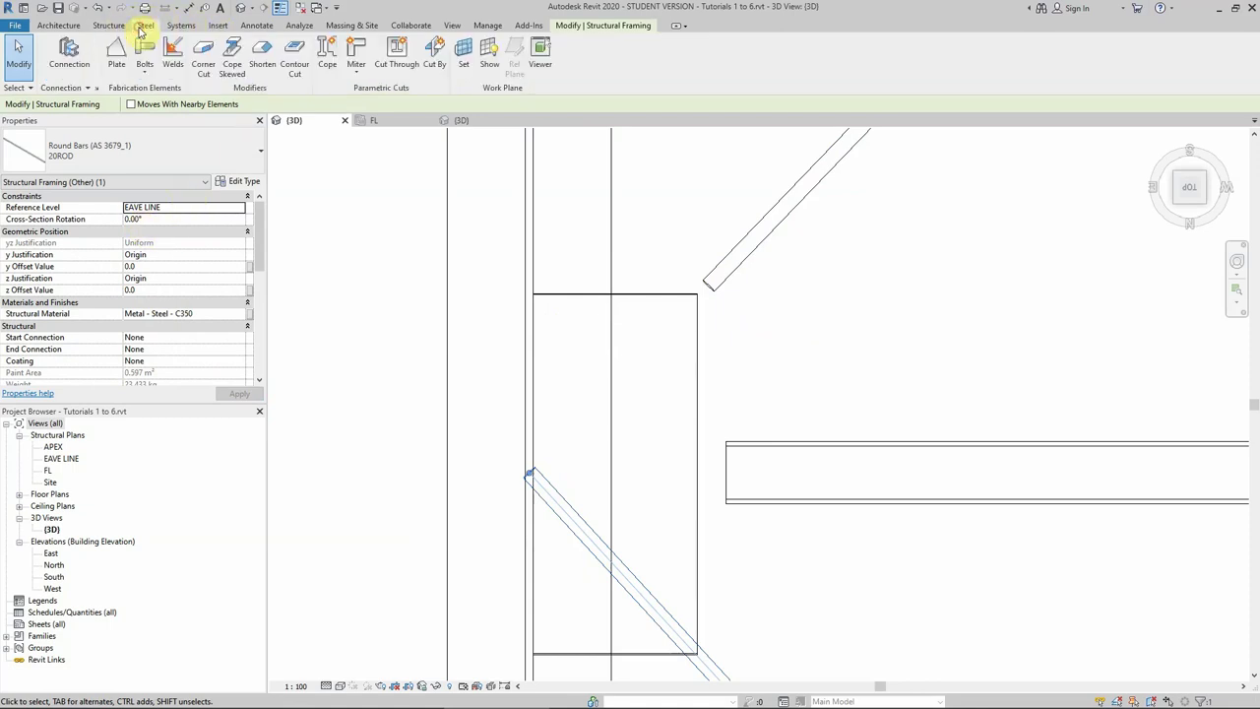
{"action": "left_click", "coordinate": [262, 54]}
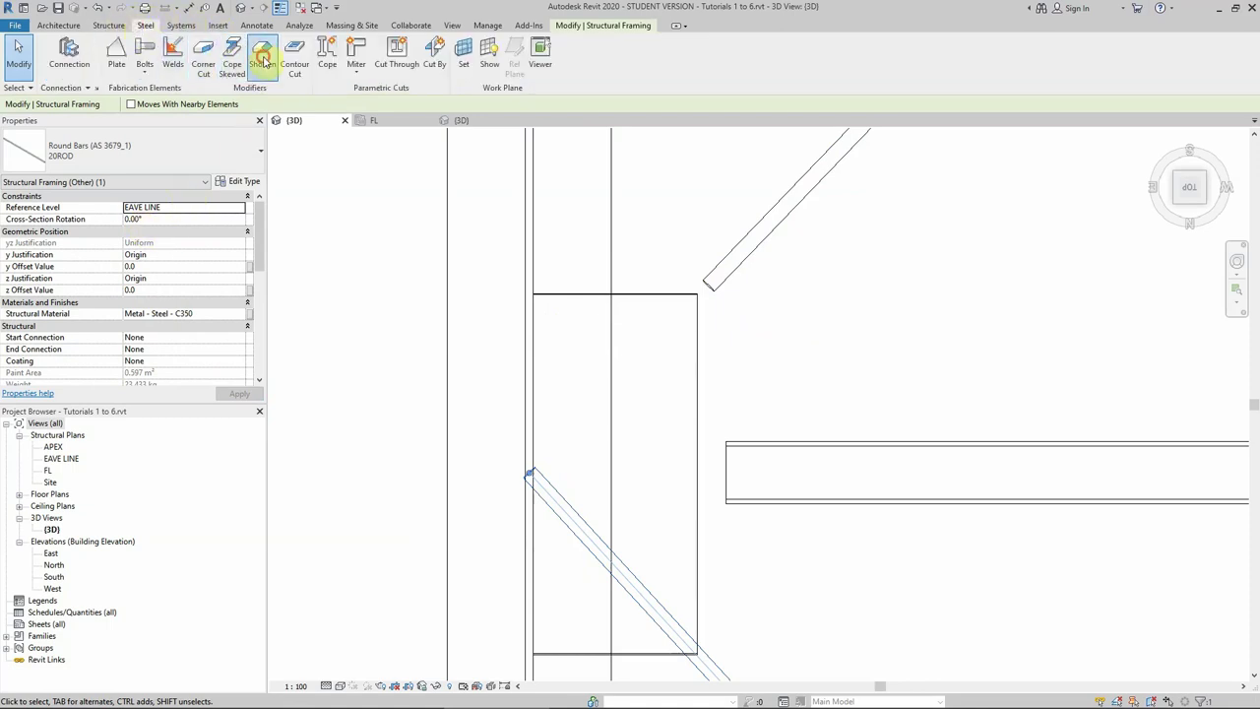
{"action": "left_click", "coordinate": [640, 600]}
{"action": "left_click", "coordinate": [156, 206]}
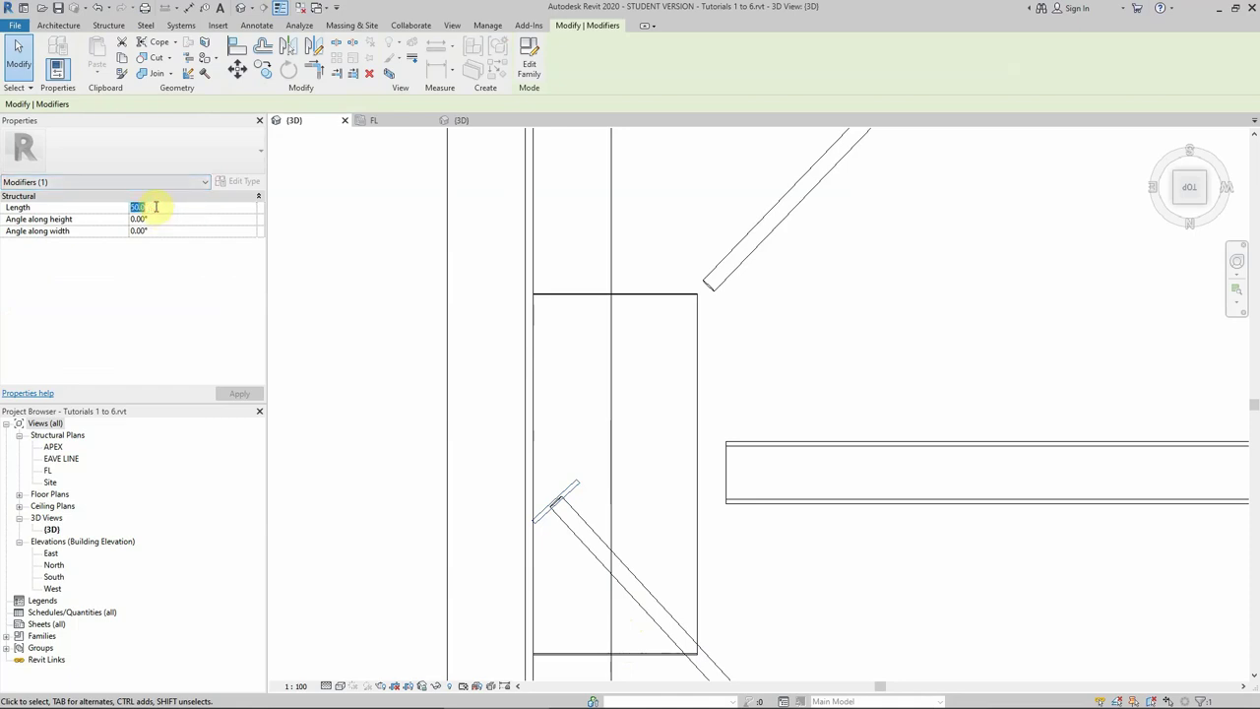
{"action": "key", "text": "Return"}
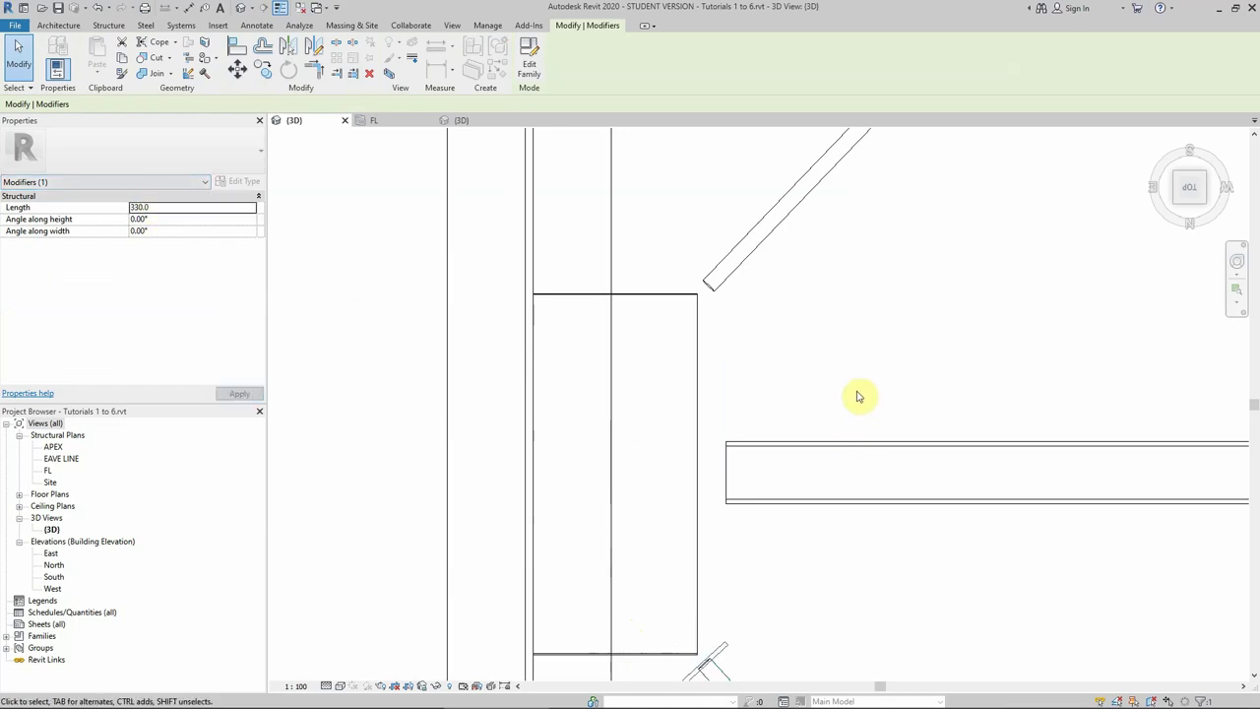
Clear the selection, reselect the lower round-bar brace and bring up the Steel tools.
{"action": "scroll", "coordinate": [638, 276], "scroll_direction": "down", "scroll_amount": 1}
{"action": "scroll", "coordinate": [711, 478], "scroll_direction": "down", "scroll_amount": 3}
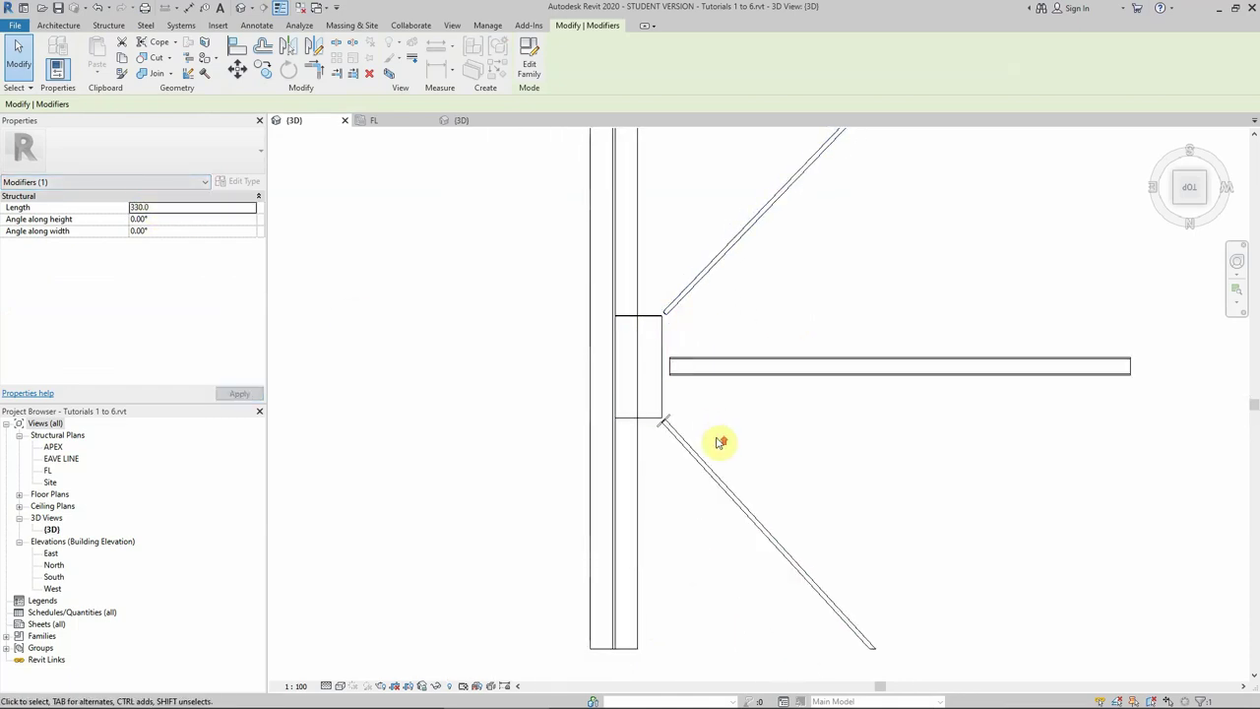
{"action": "key", "text": "Escape"}
{"action": "scroll", "coordinate": [666, 394], "scroll_direction": "up", "scroll_amount": 3}
{"action": "scroll", "coordinate": [646, 459], "scroll_direction": "down", "scroll_amount": 1}
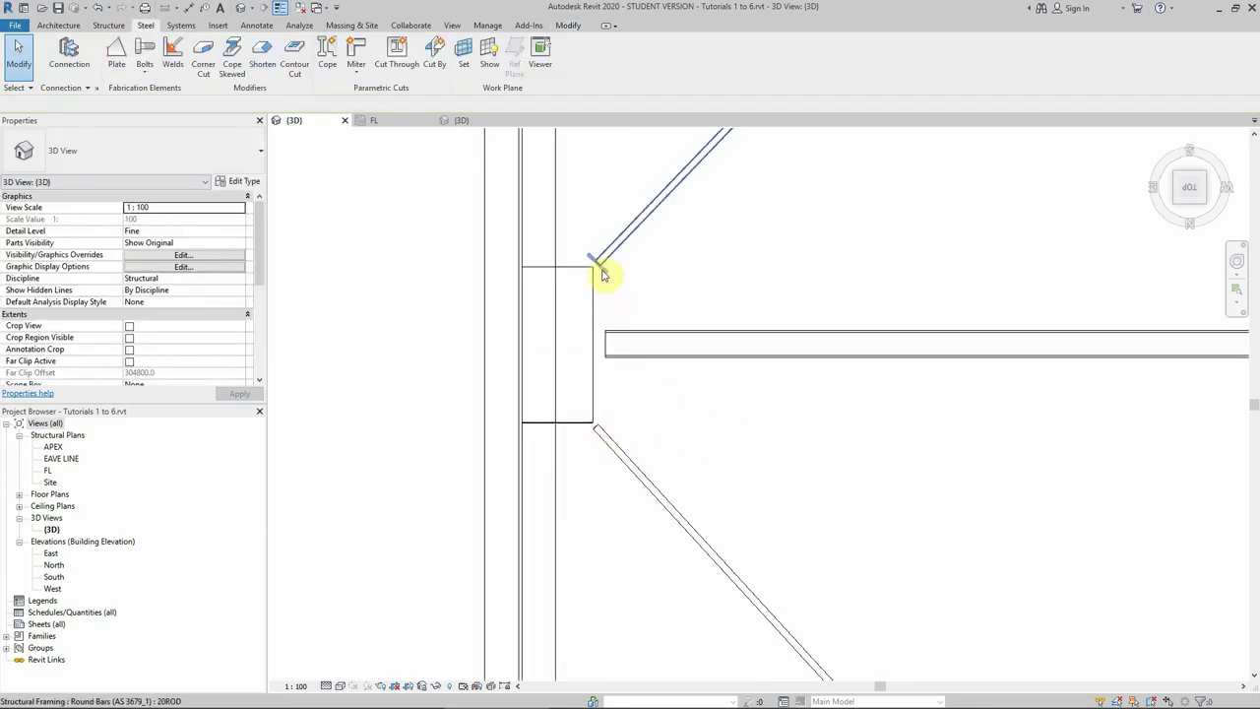
{"action": "scroll", "coordinate": [598, 407], "scroll_direction": "up", "scroll_amount": 2}
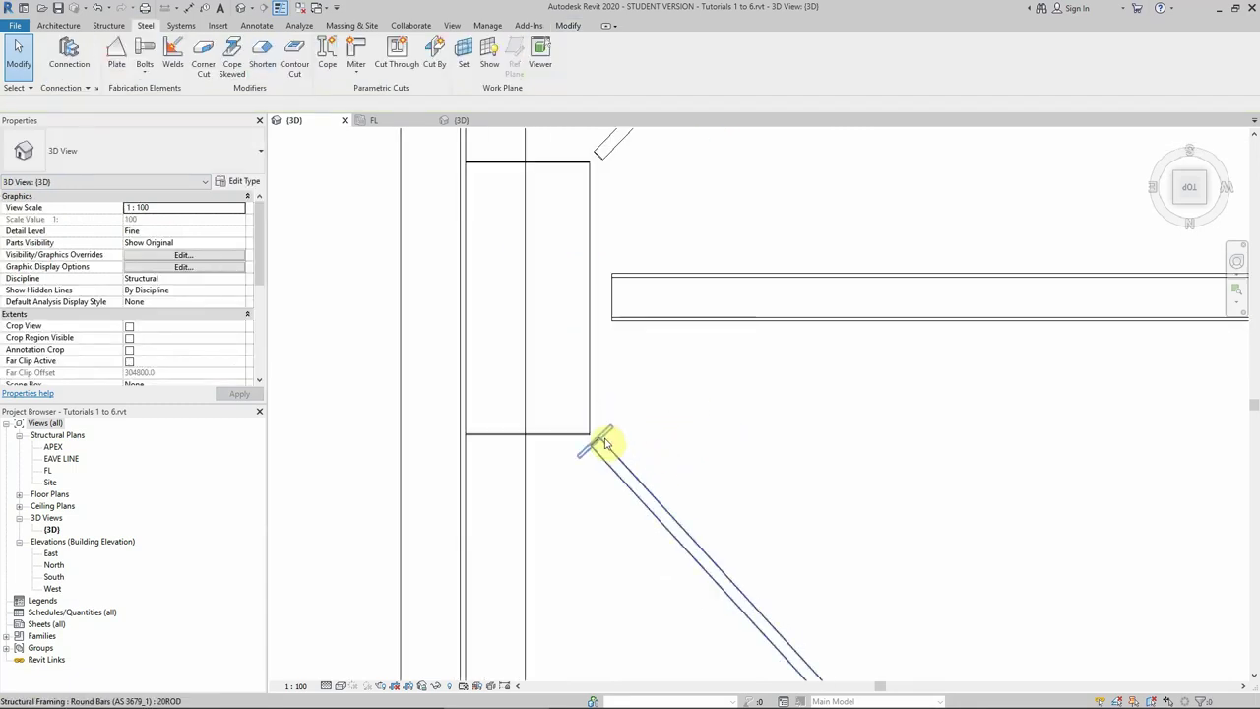
{"action": "left_click", "coordinate": [604, 439]}
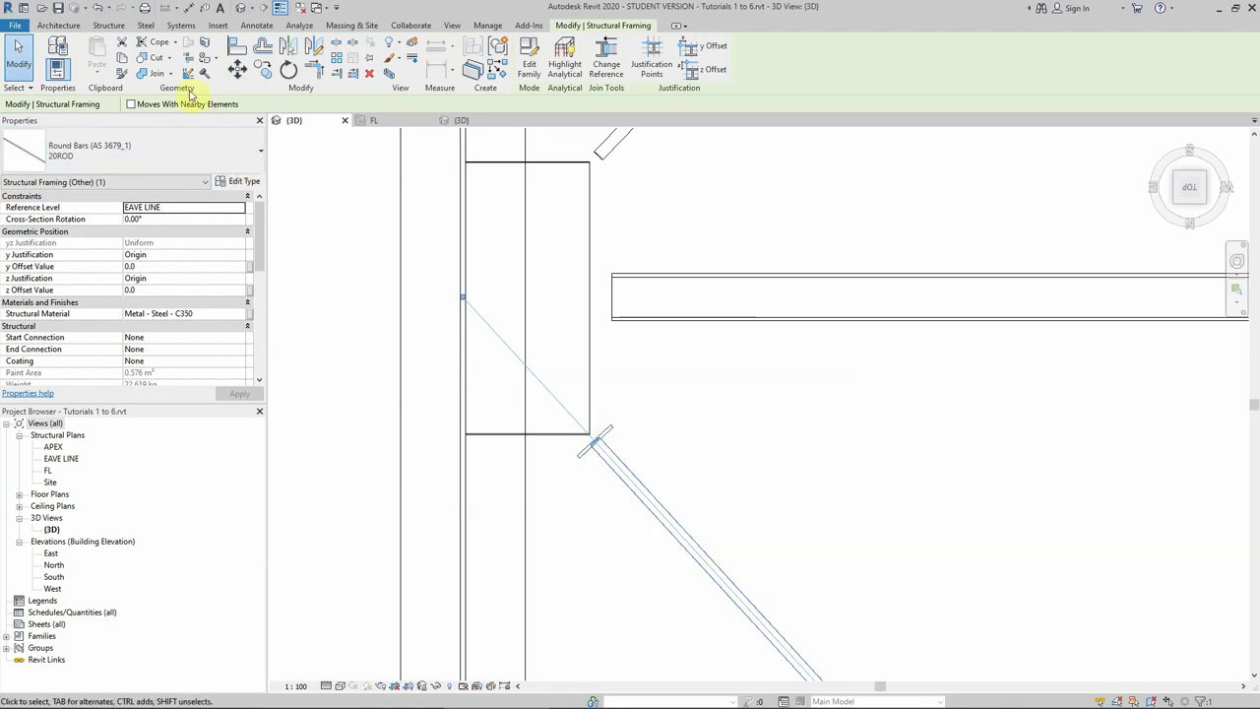
{"action": "left_click", "coordinate": [145, 25]}
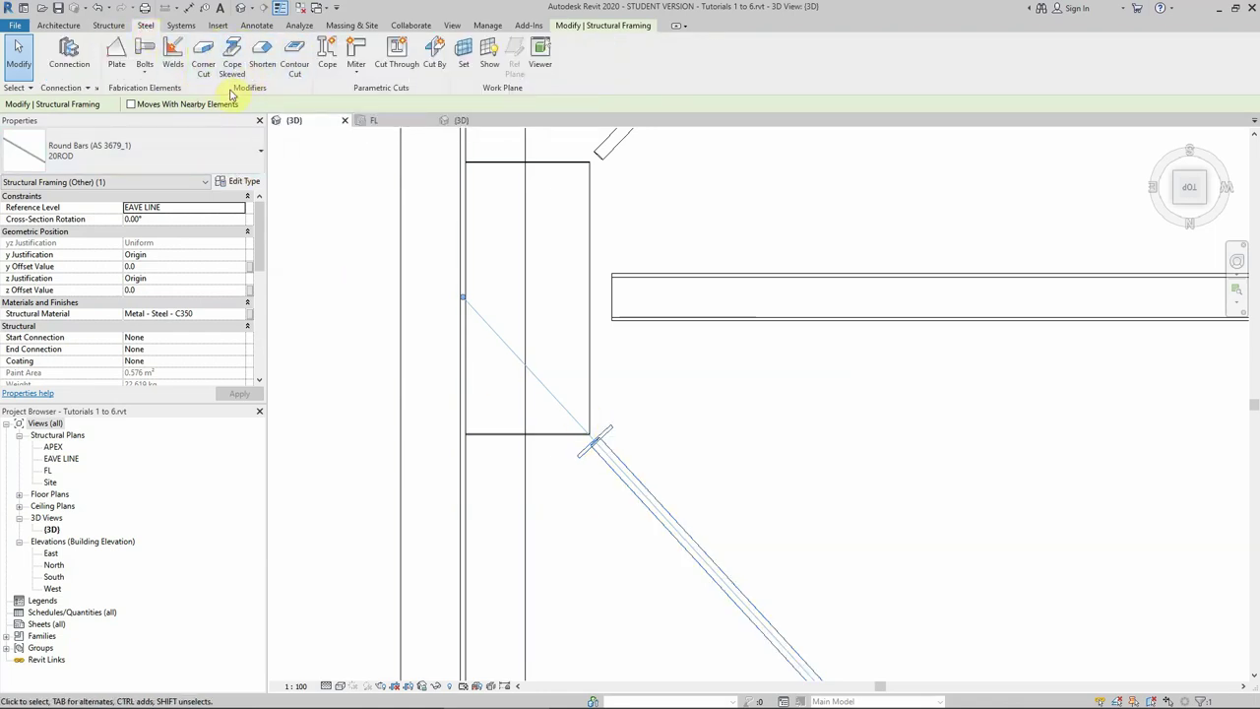
{"action": "scroll", "coordinate": [525, 358], "scroll_direction": "down", "scroll_amount": 2}
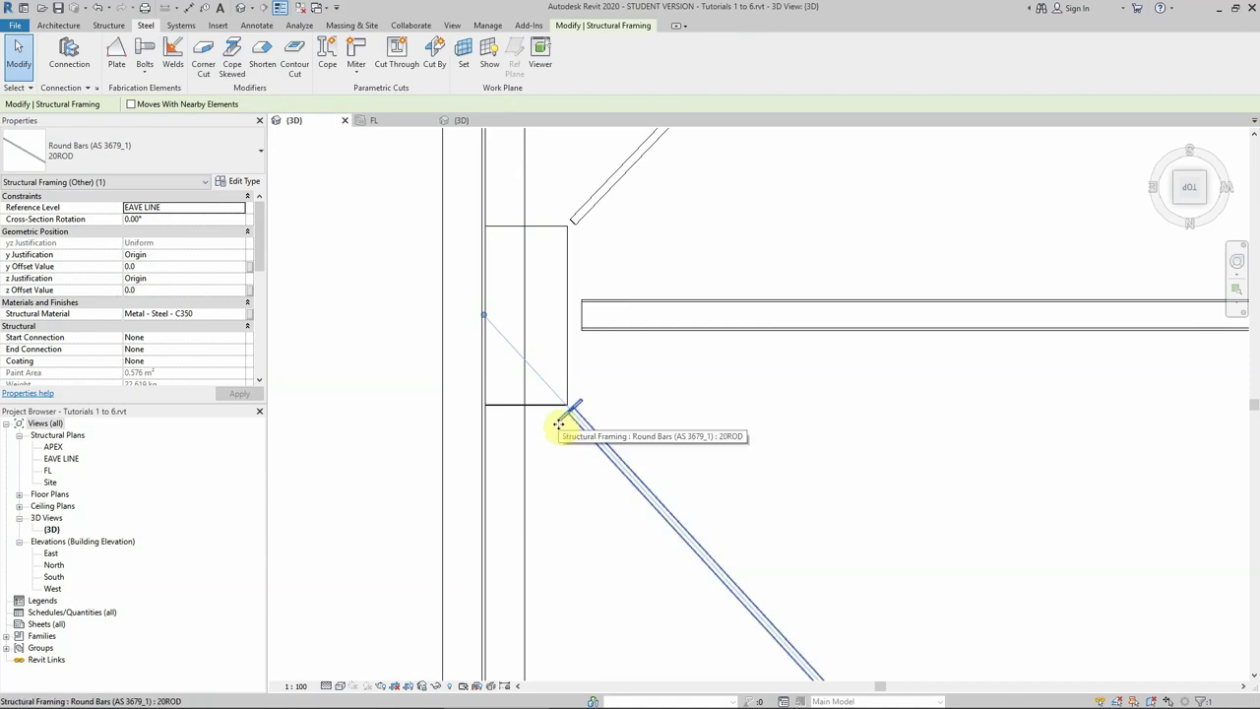
Shorten the lower round-bar brace at its column end and confirm the new Length value.
{"action": "left_click", "coordinate": [264, 51]}
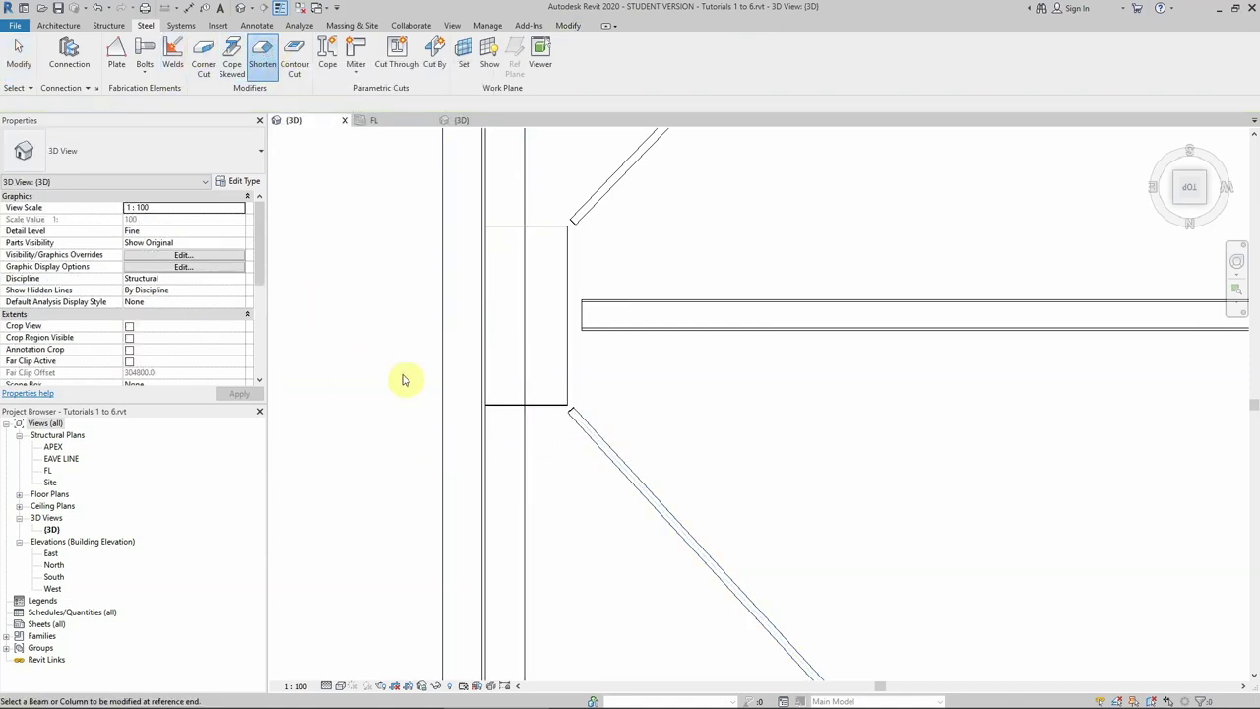
{"action": "left_click", "coordinate": [575, 421]}
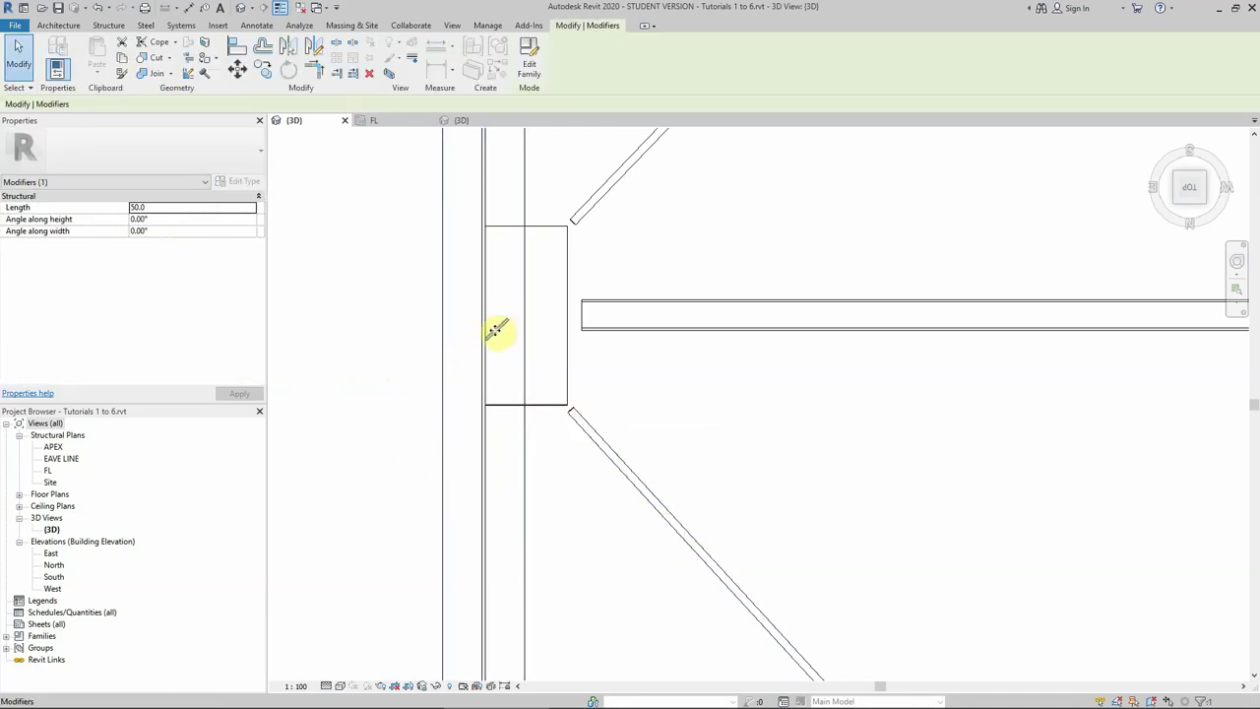
{"action": "left_click", "coordinate": [166, 208]}
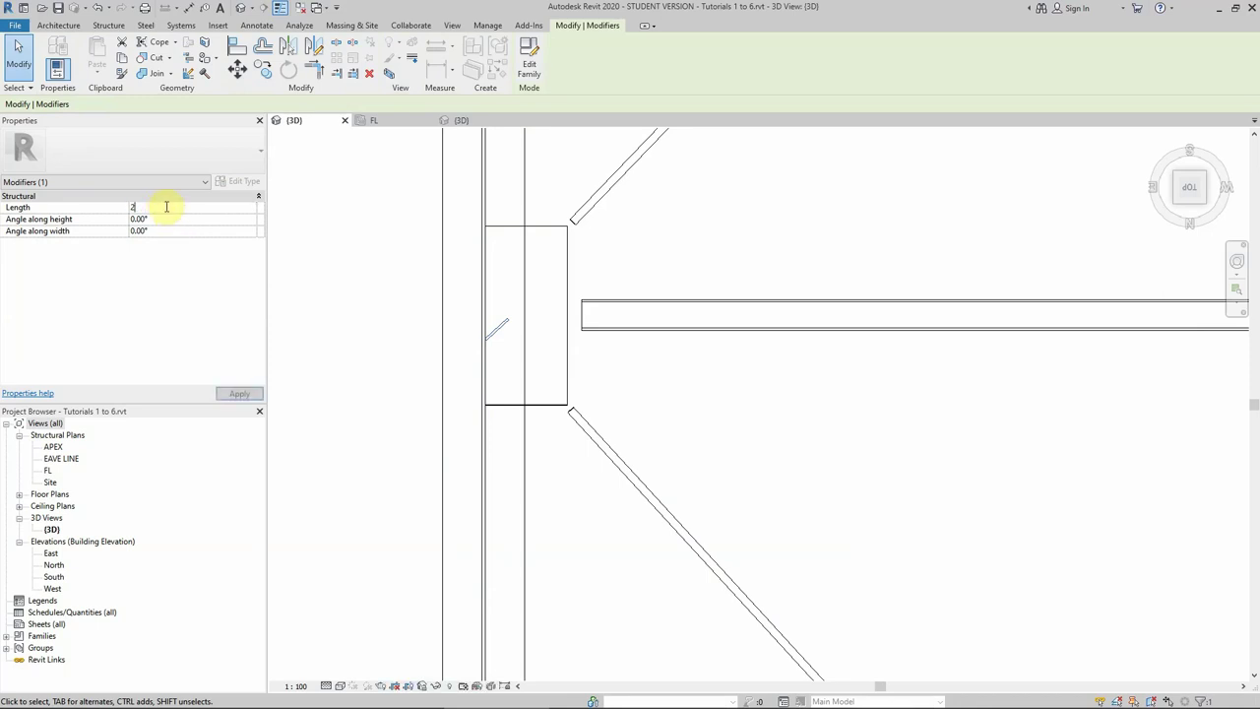
{"action": "key", "text": "Escape"}
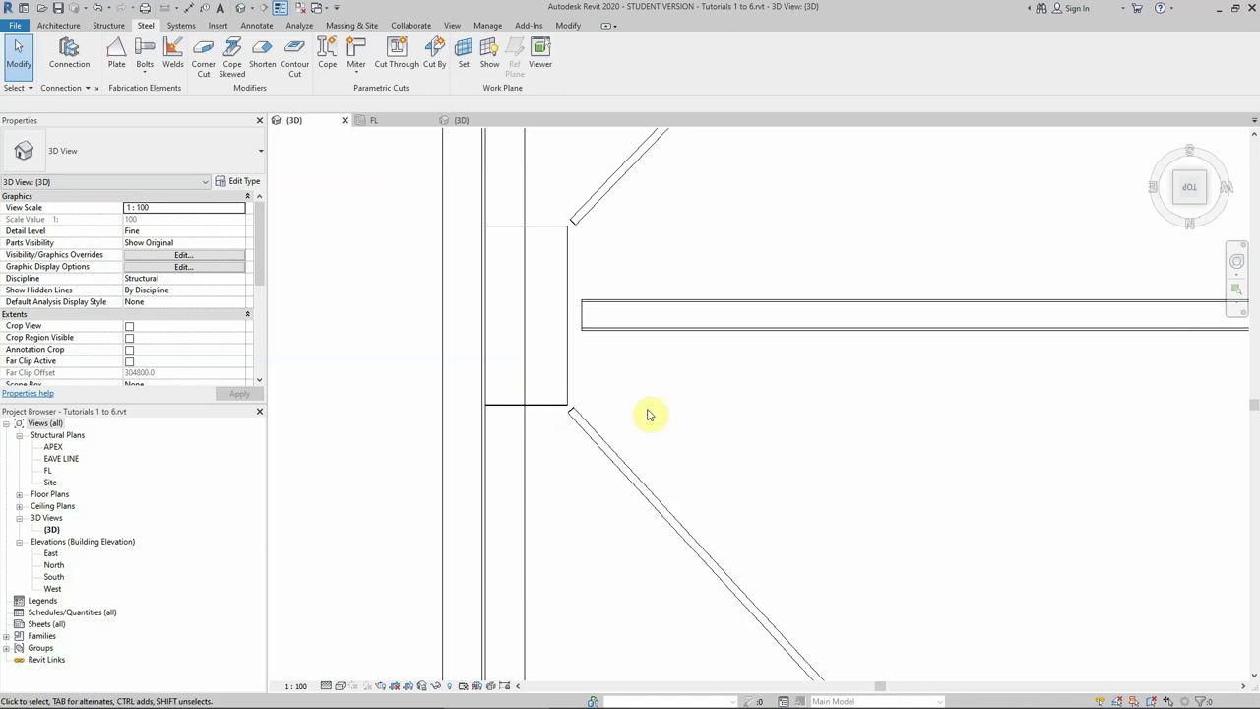
{"action": "scroll", "coordinate": [630, 415], "scroll_direction": "down", "scroll_amount": 1}
{"action": "left_click_drag", "start_coordinate": [722, 199], "coordinate": [351, 500]}
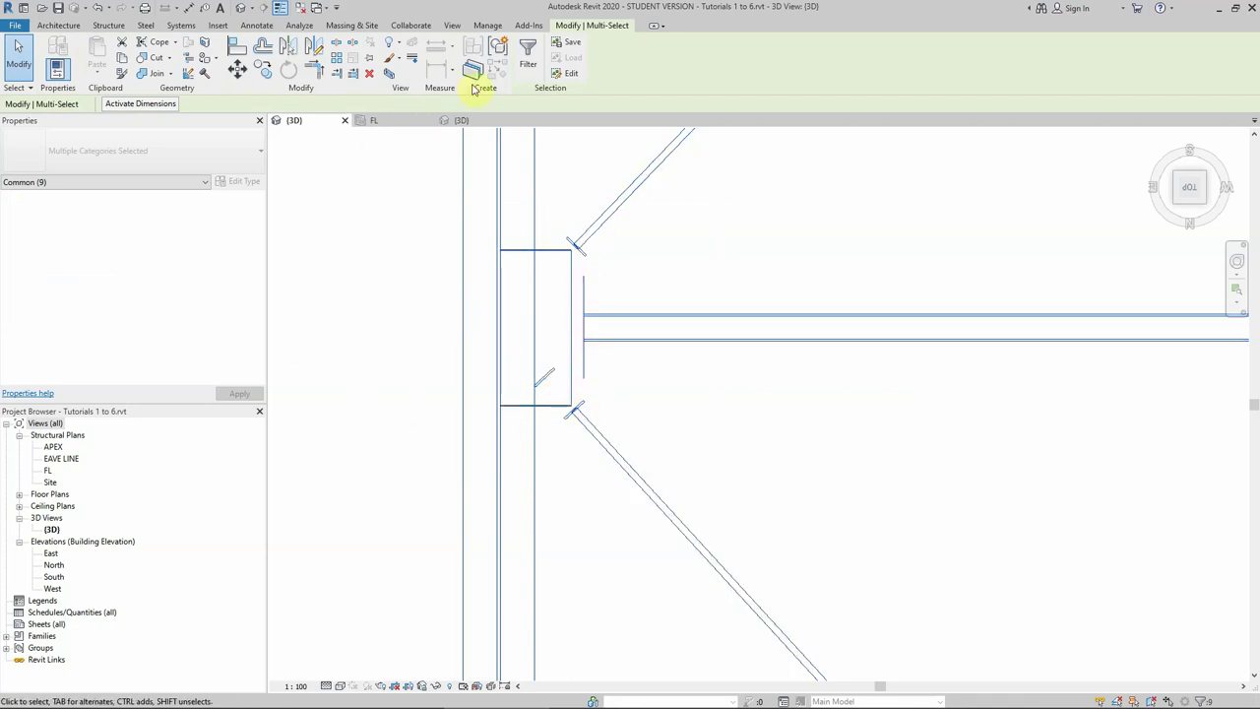
{"action": "left_click", "coordinate": [527, 54]}
{"action": "left_click", "coordinate": [511, 296]}
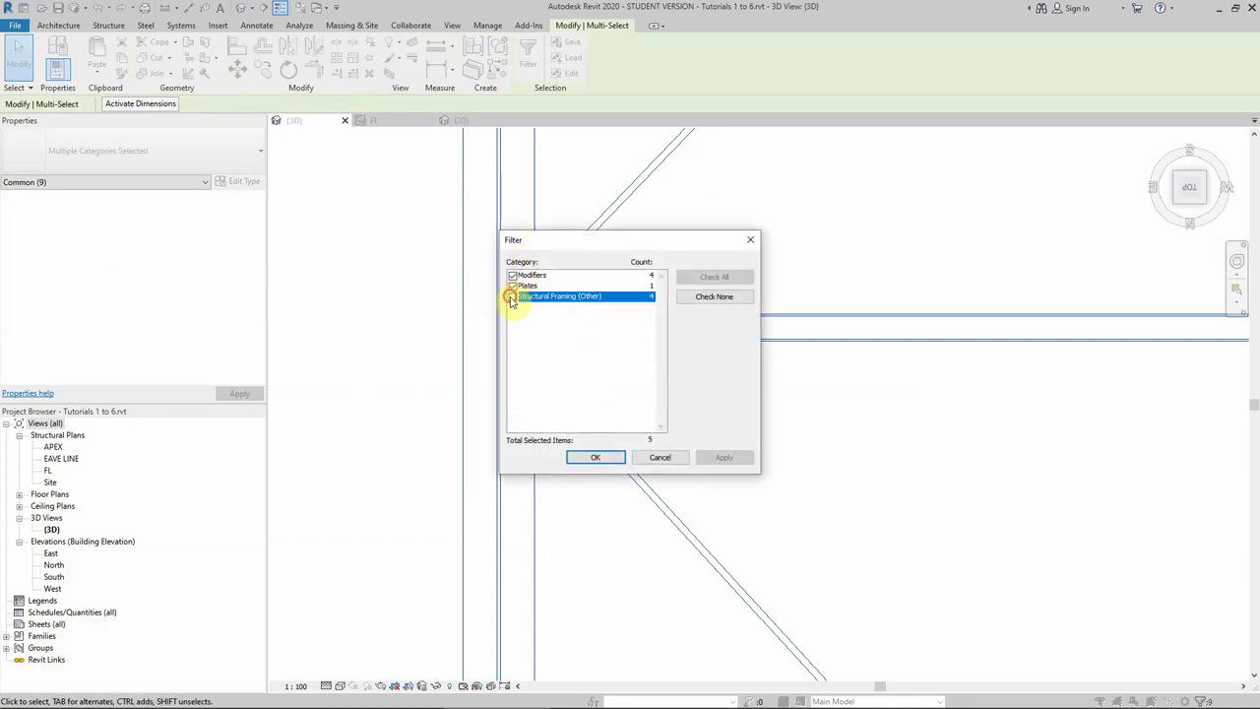
{"action": "left_click", "coordinate": [511, 286]}
{"action": "left_click", "coordinate": [594, 457]}
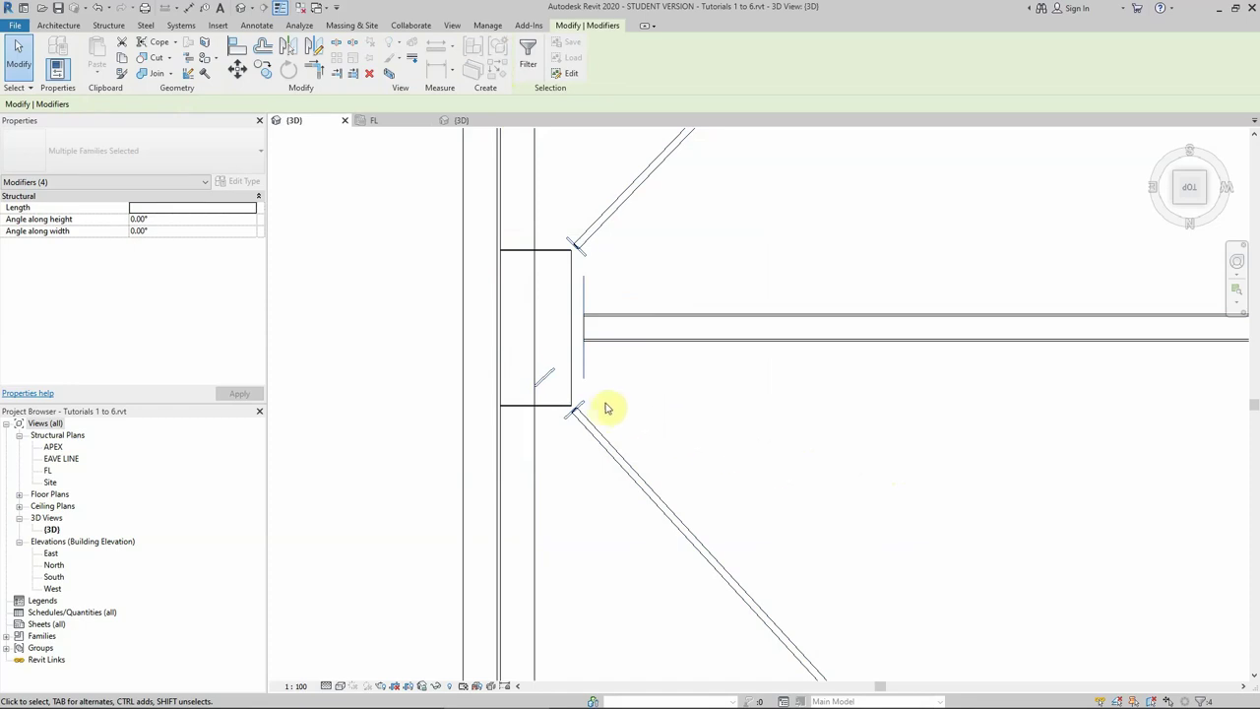
{"action": "left_click", "coordinate": [584, 402]}
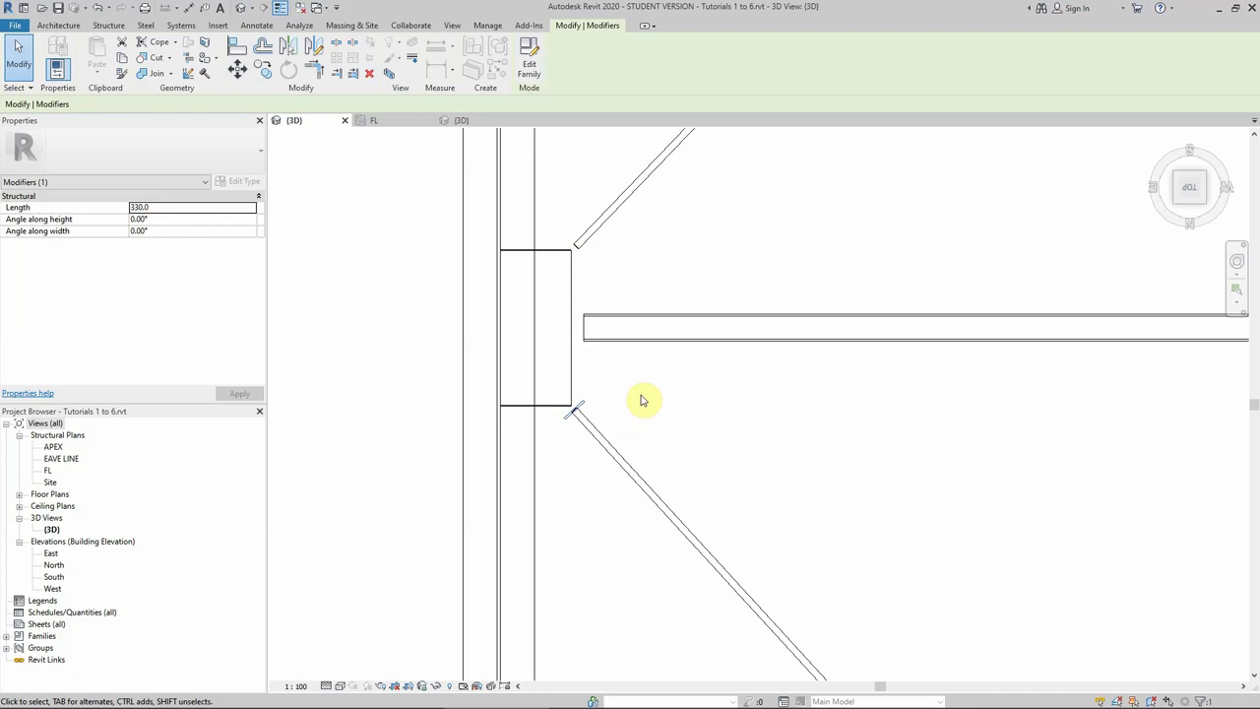
{"action": "left_click", "coordinate": [605, 410]}
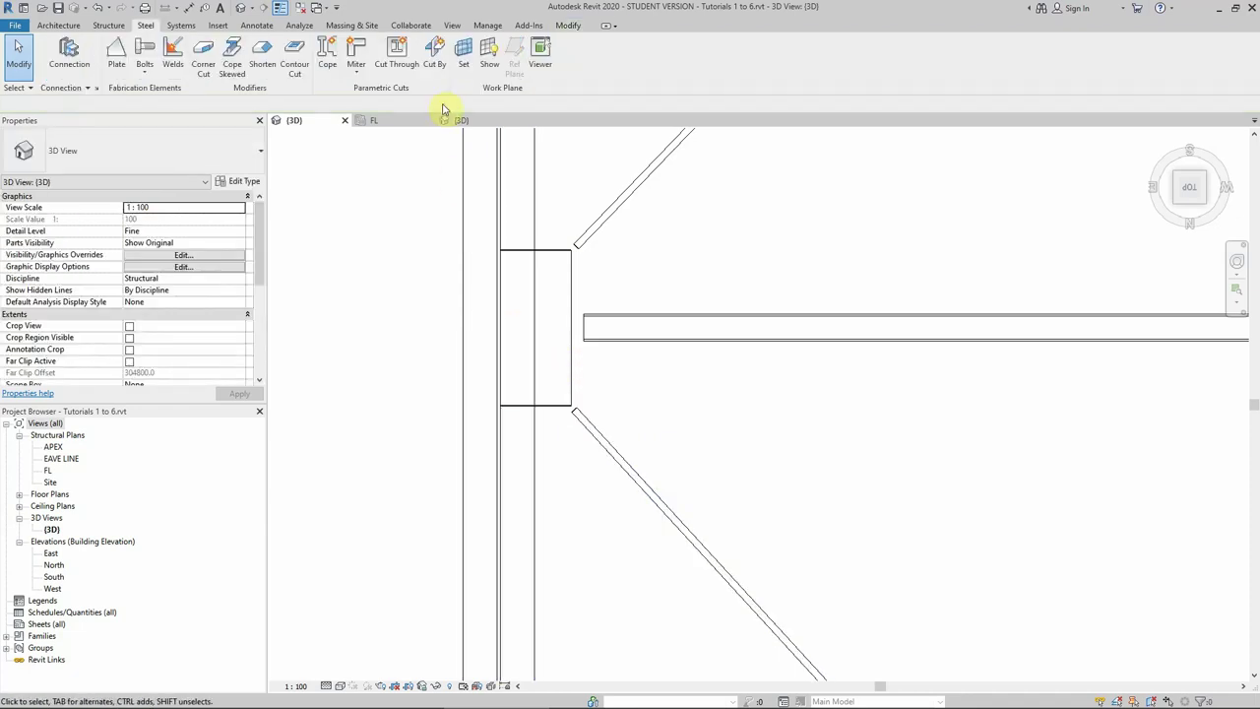
{"action": "left_click_drag", "start_coordinate": [680, 210], "coordinate": [438, 472]}
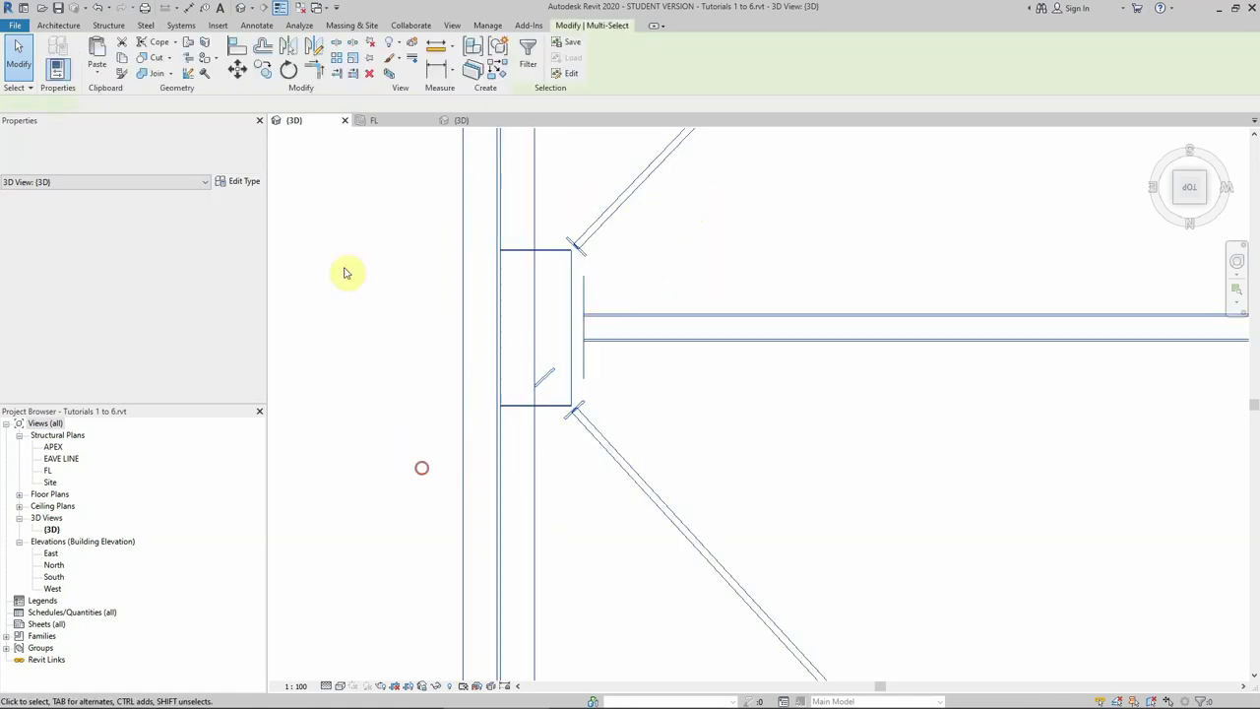
{"action": "left_click", "coordinate": [528, 49]}
{"action": "left_click", "coordinate": [512, 297]}
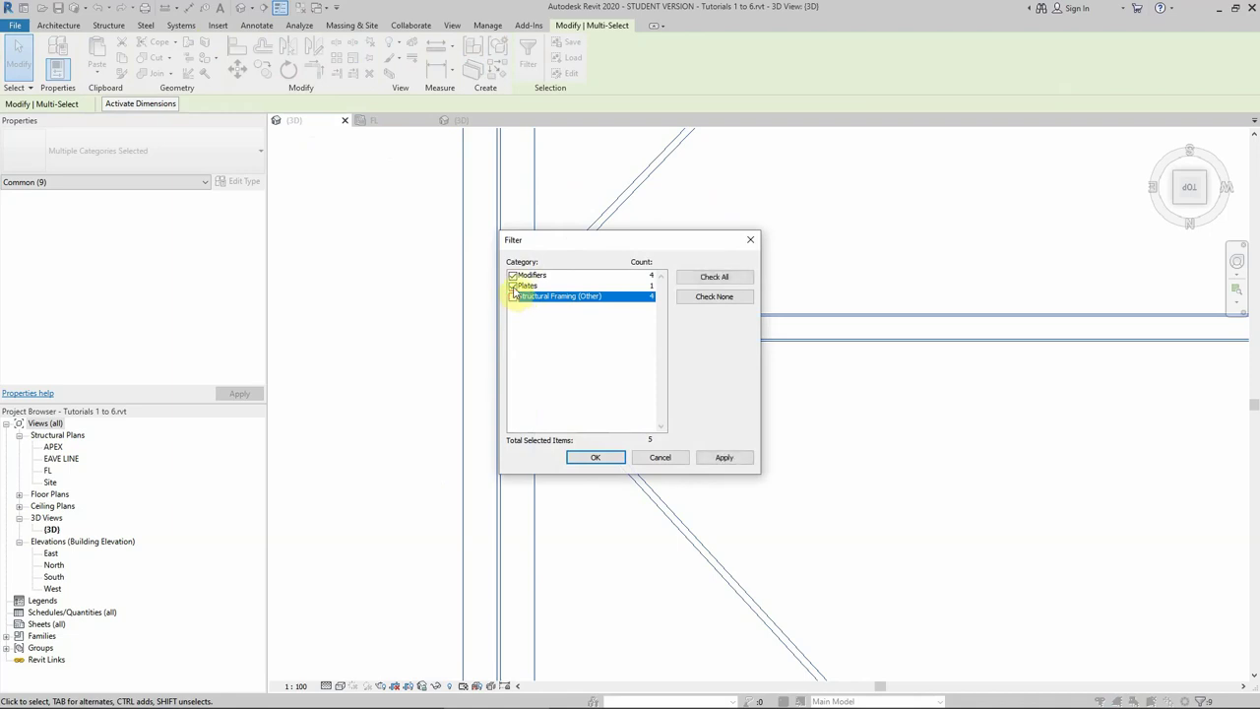
{"action": "left_click", "coordinate": [512, 285]}
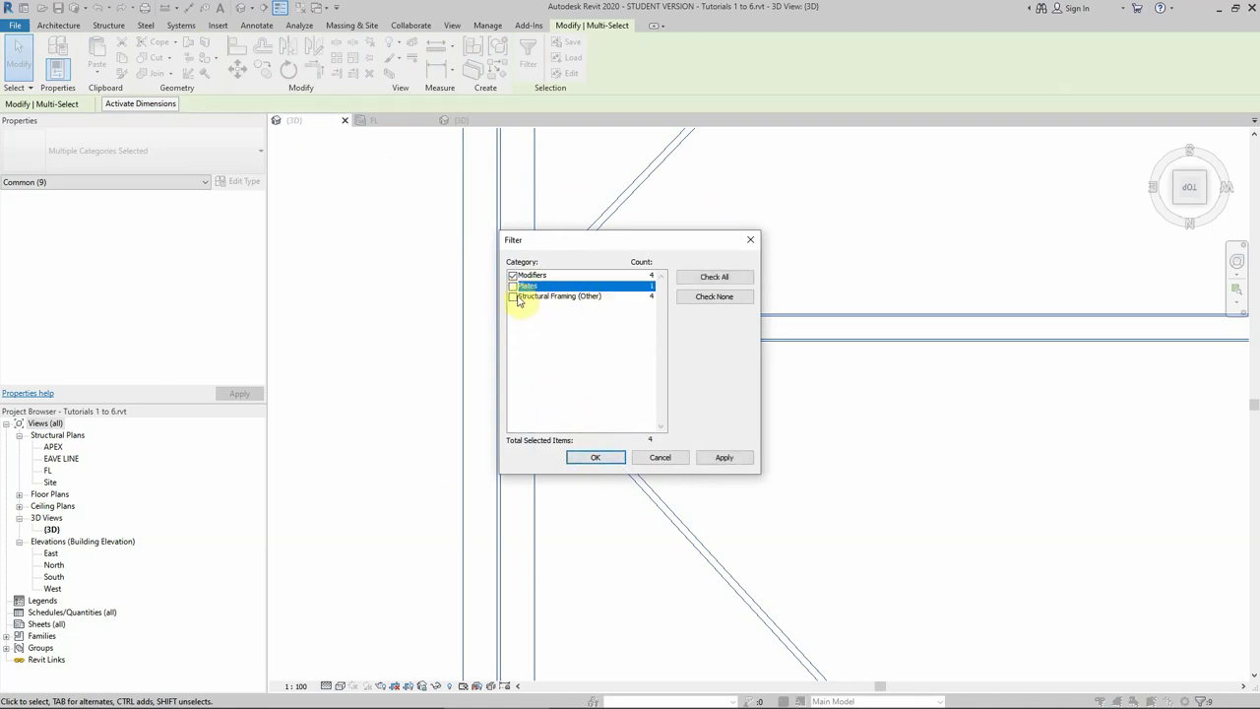
{"action": "left_click", "coordinate": [596, 457]}
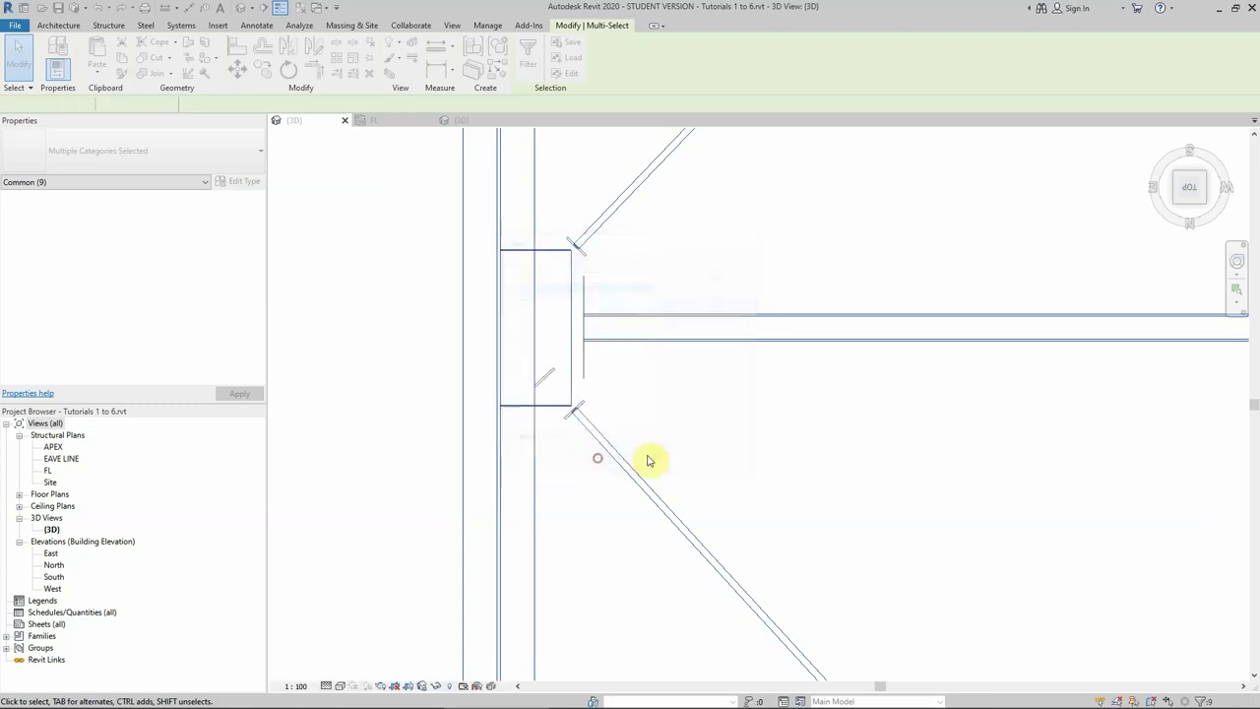
{"action": "left_click", "coordinate": [550, 383]}
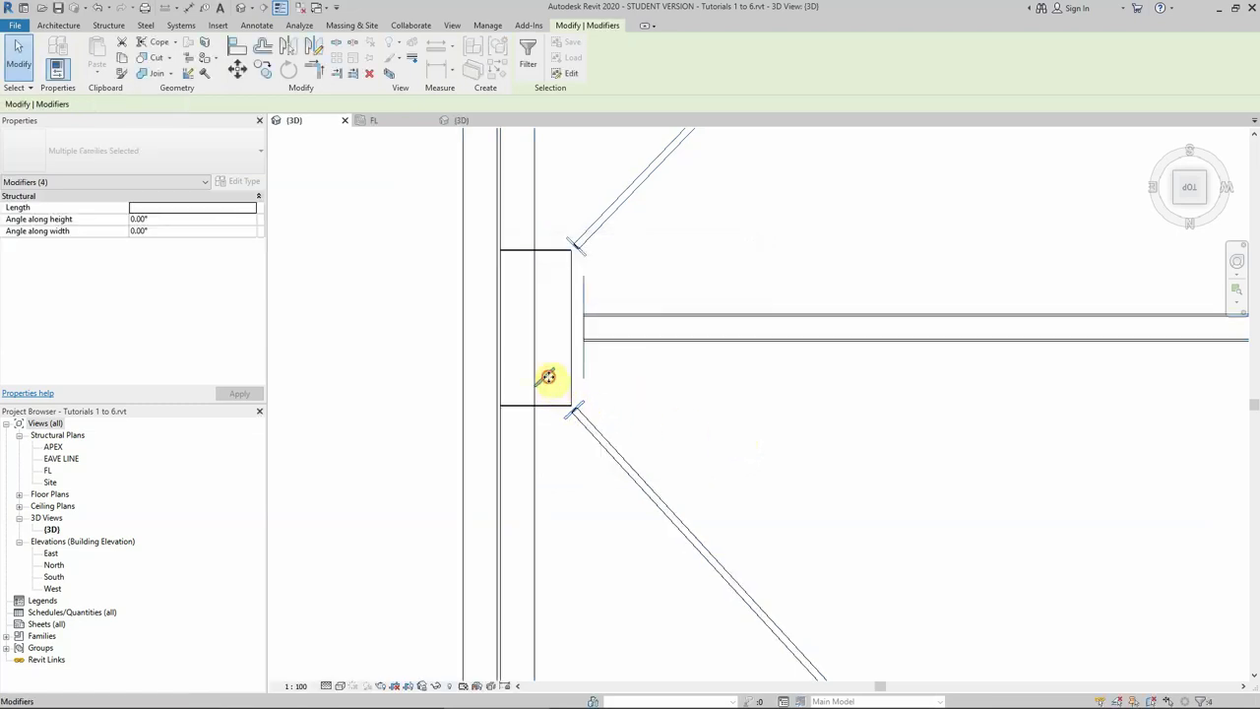
{"action": "left_click", "coordinate": [347, 392]}
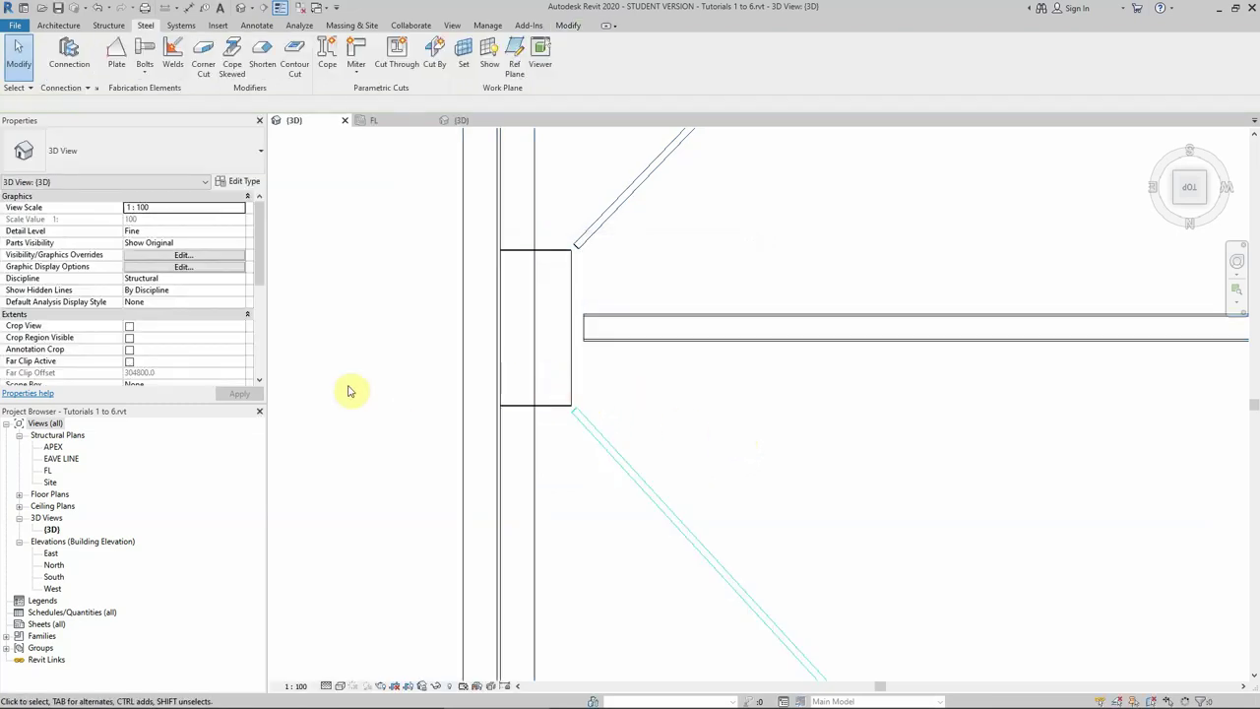
{"action": "left_click", "coordinate": [591, 422]}
{"action": "left_click_drag", "start_coordinate": [719, 216], "coordinate": [397, 453]}
{"action": "left_click", "coordinate": [397, 453]}
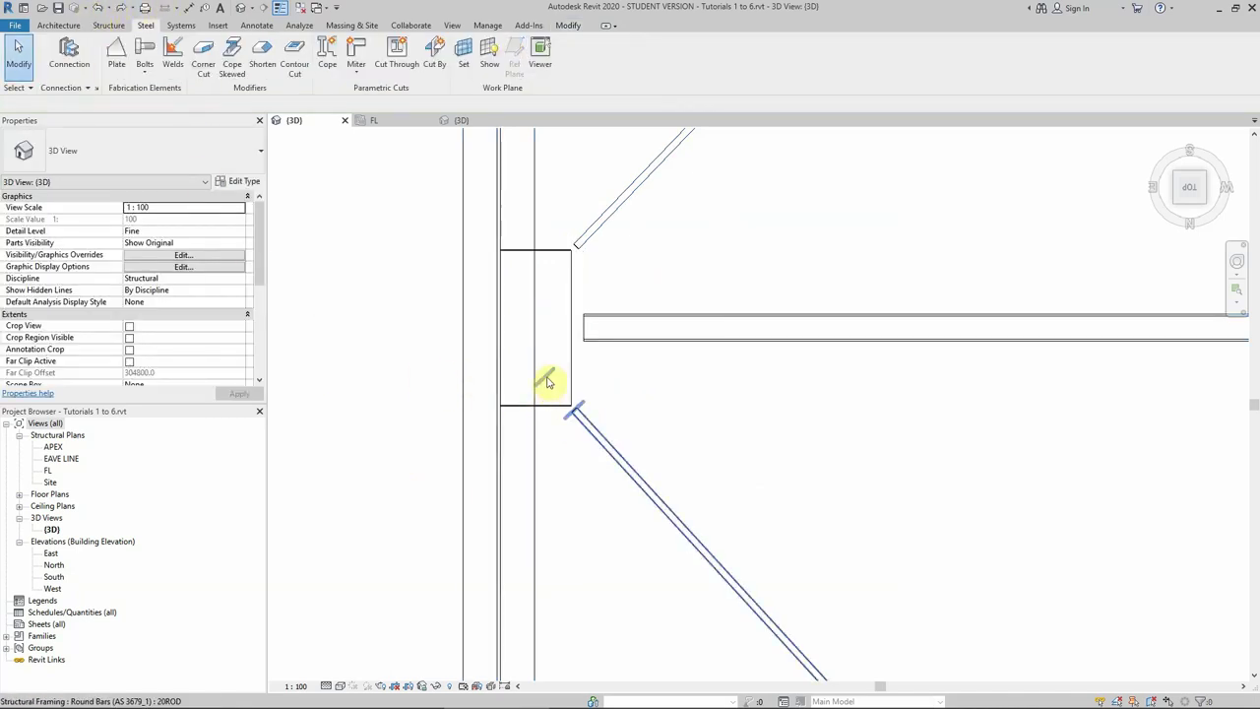
{"action": "left_click", "coordinate": [591, 434]}
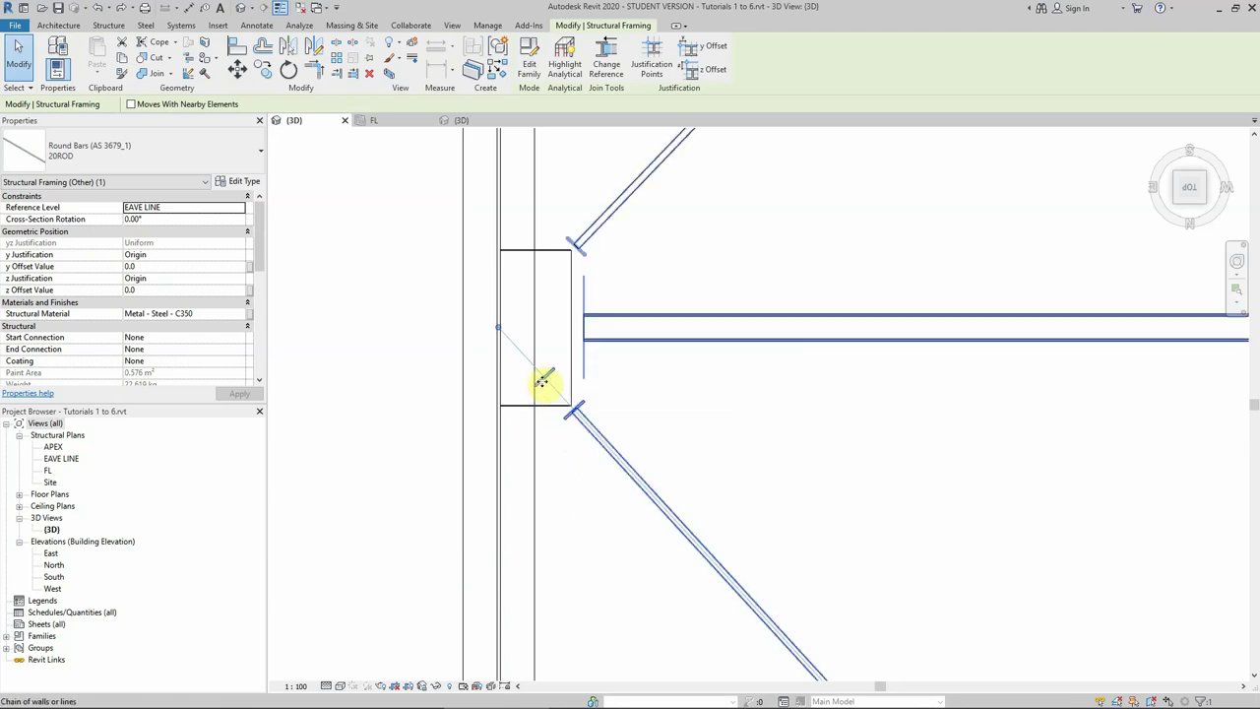
{"action": "left_click", "coordinate": [690, 436]}
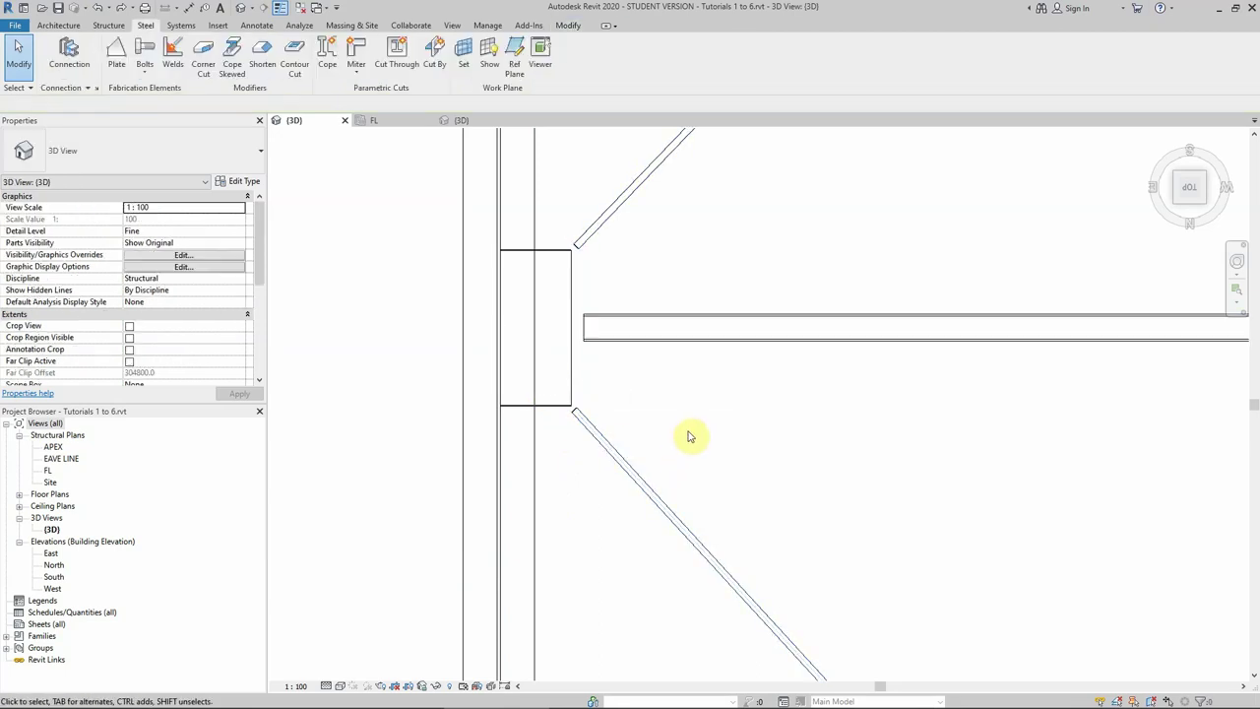
{"action": "left_click", "coordinate": [609, 444]}
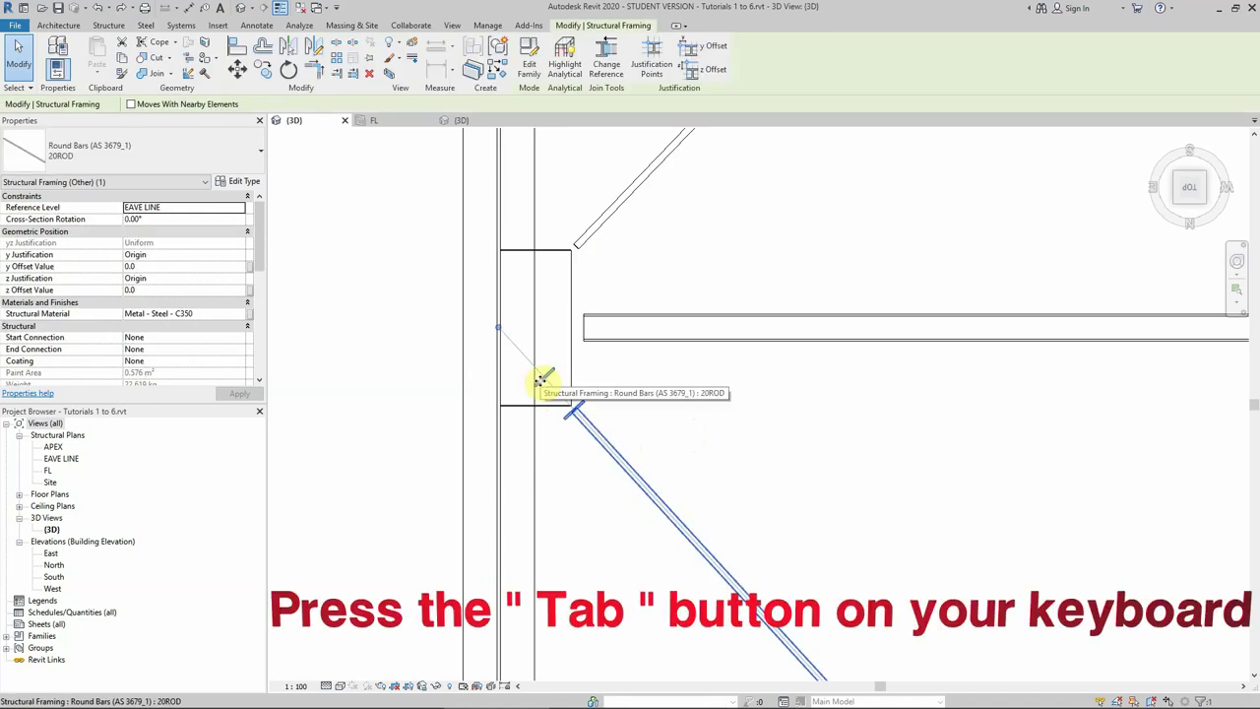
{"action": "key", "text": "Tab"}
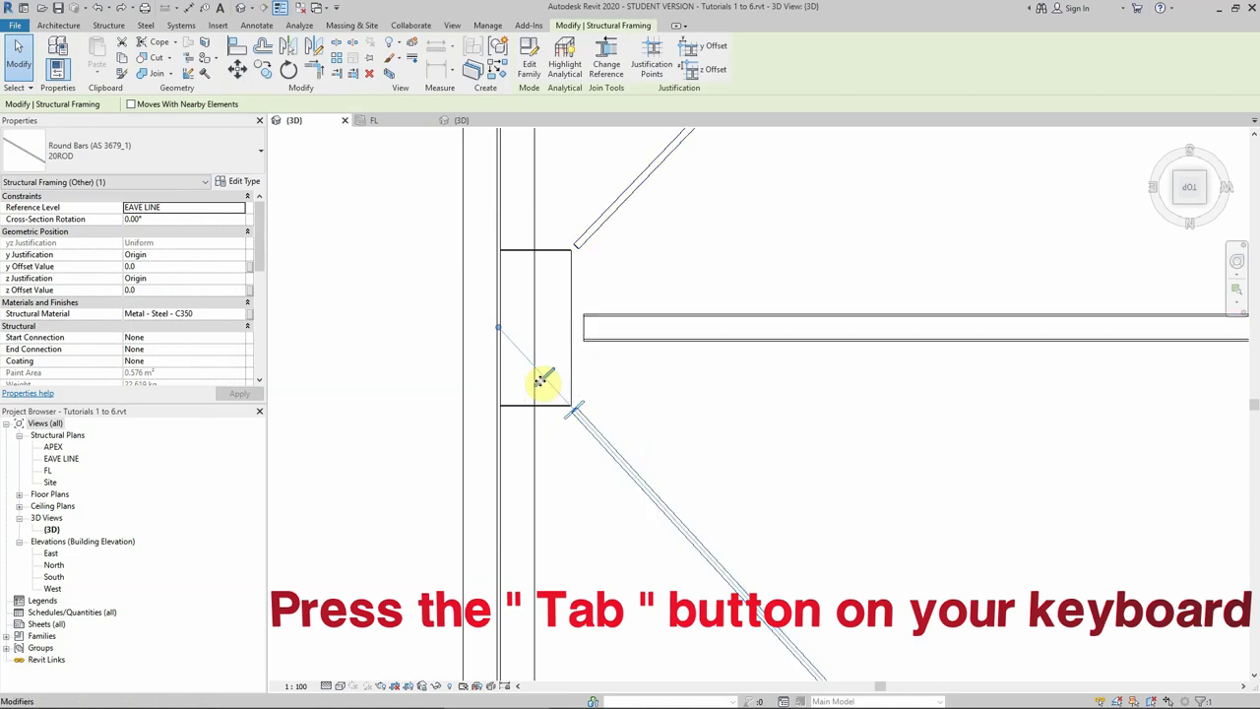
{"action": "key", "text": "Tab"}
{"action": "left_click", "coordinate": [540, 380]}
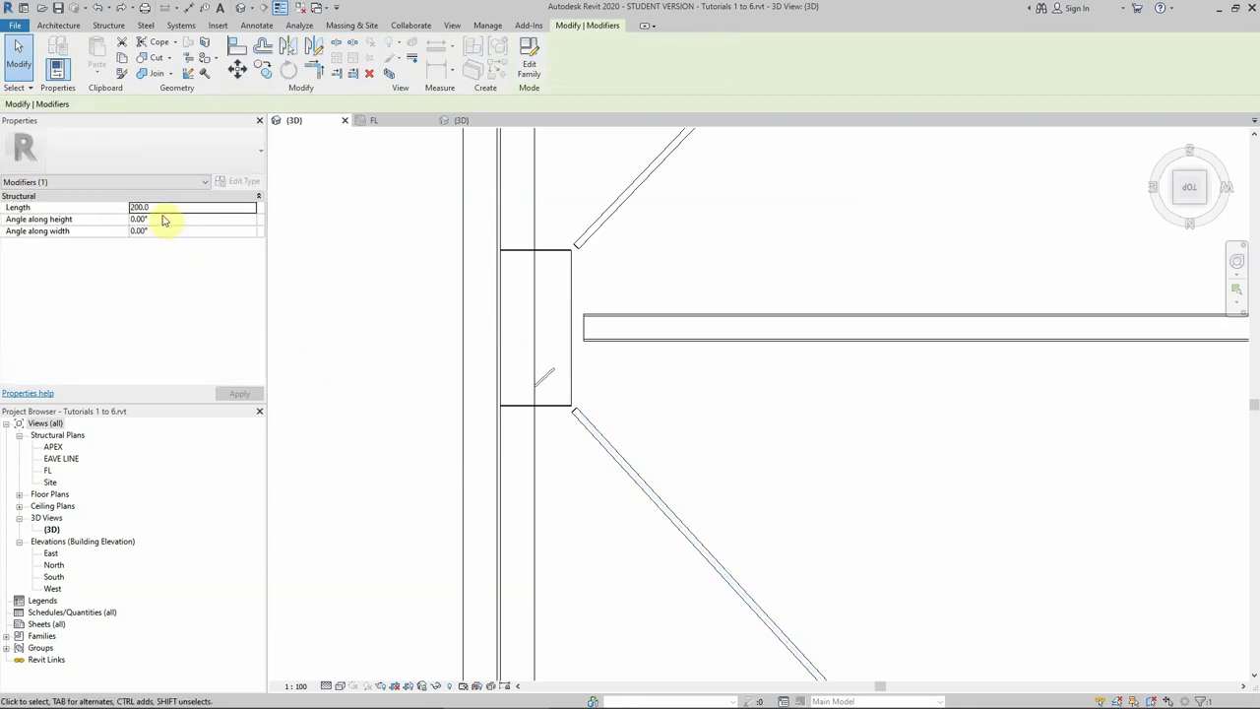
{"action": "left_click", "coordinate": [315, 334]}
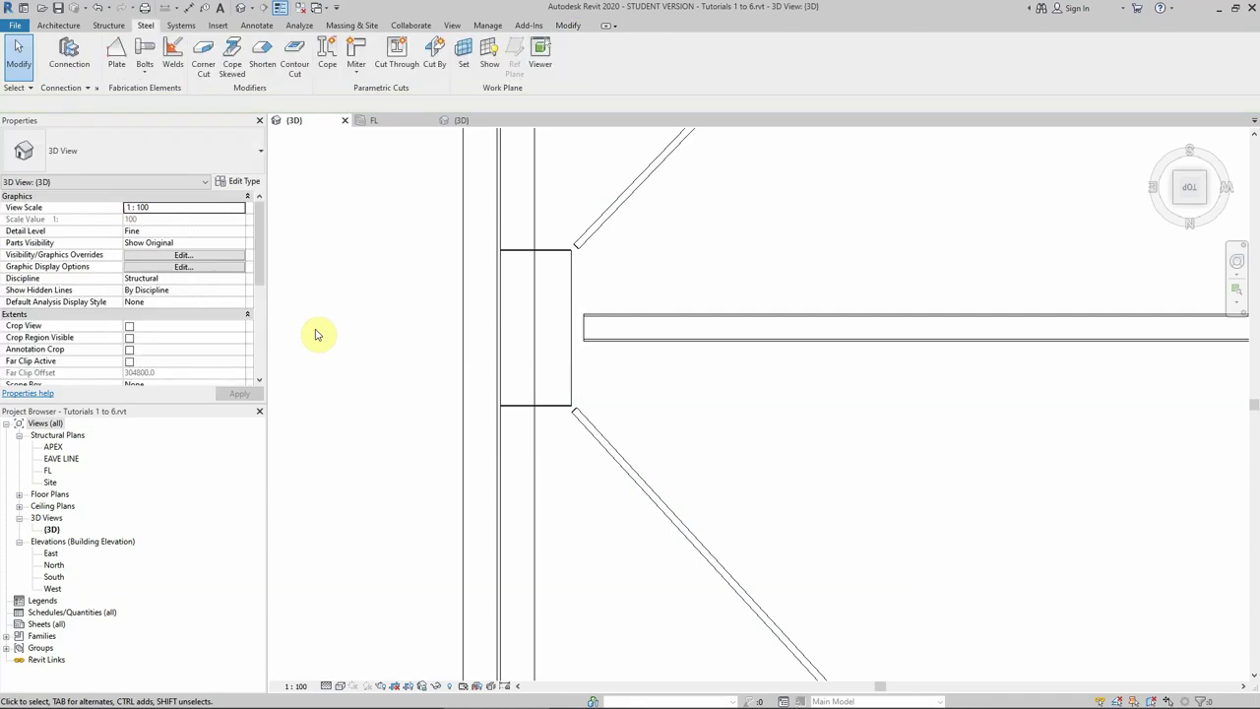
Zoom out from the top view, go to an isometric ViewCube corner, and zoom in on the beam connection.
{"action": "scroll", "coordinate": [507, 362], "scroll_direction": "down", "scroll_amount": 2}
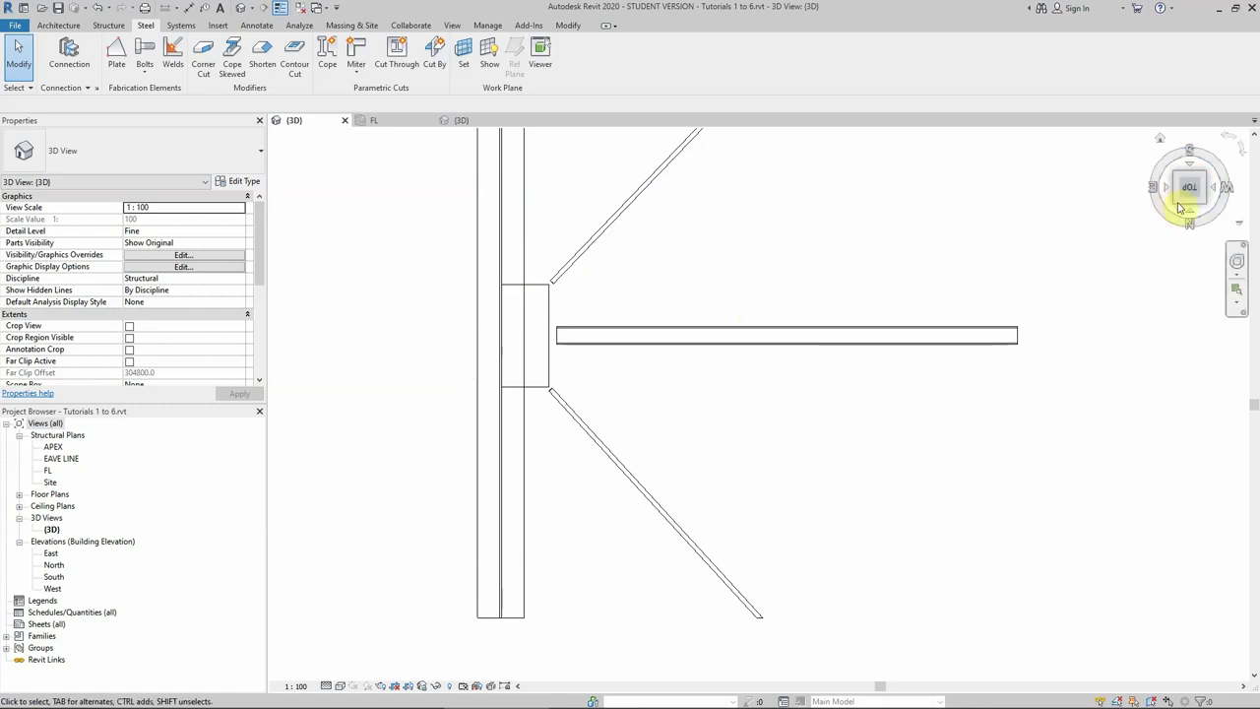
{"action": "scroll", "coordinate": [552, 302], "scroll_direction": "up", "scroll_amount": 3}
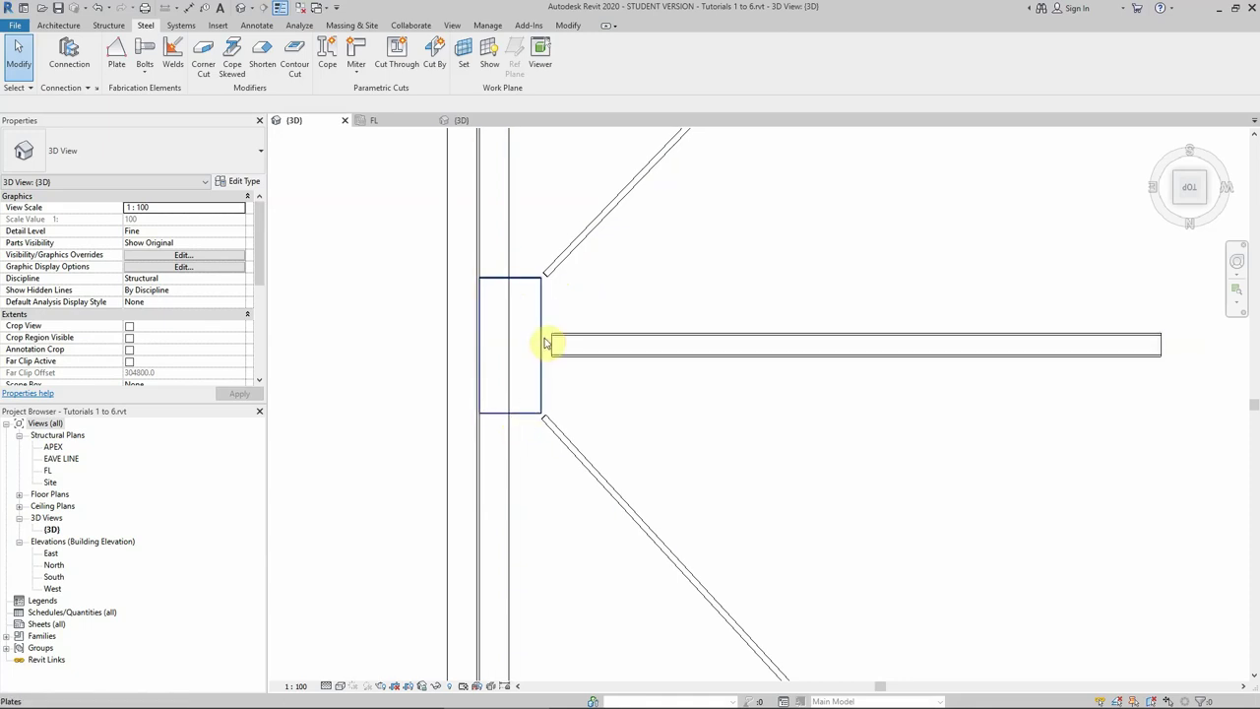
{"action": "scroll", "coordinate": [547, 342], "scroll_direction": "up", "scroll_amount": 1}
{"action": "scroll", "coordinate": [553, 337], "scroll_direction": "up", "scroll_amount": 1}
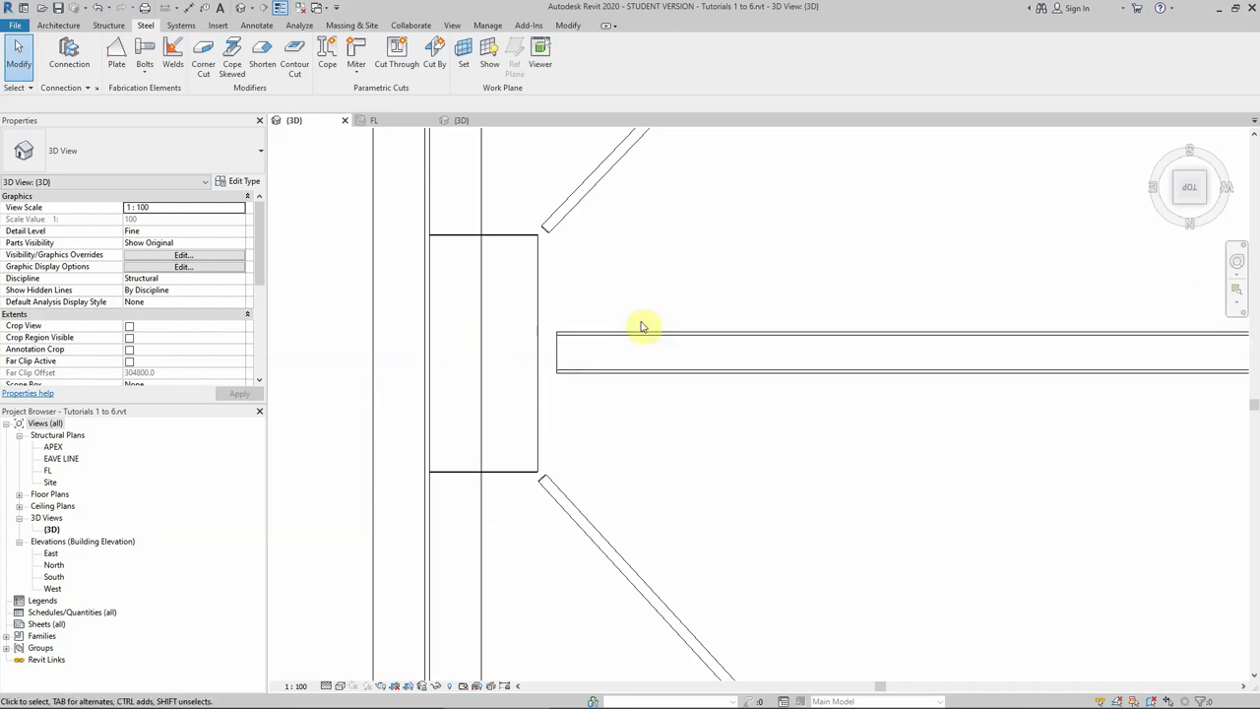
{"action": "left_click", "coordinate": [1176, 207]}
{"action": "scroll", "coordinate": [754, 517], "scroll_direction": "up", "scroll_amount": 5}
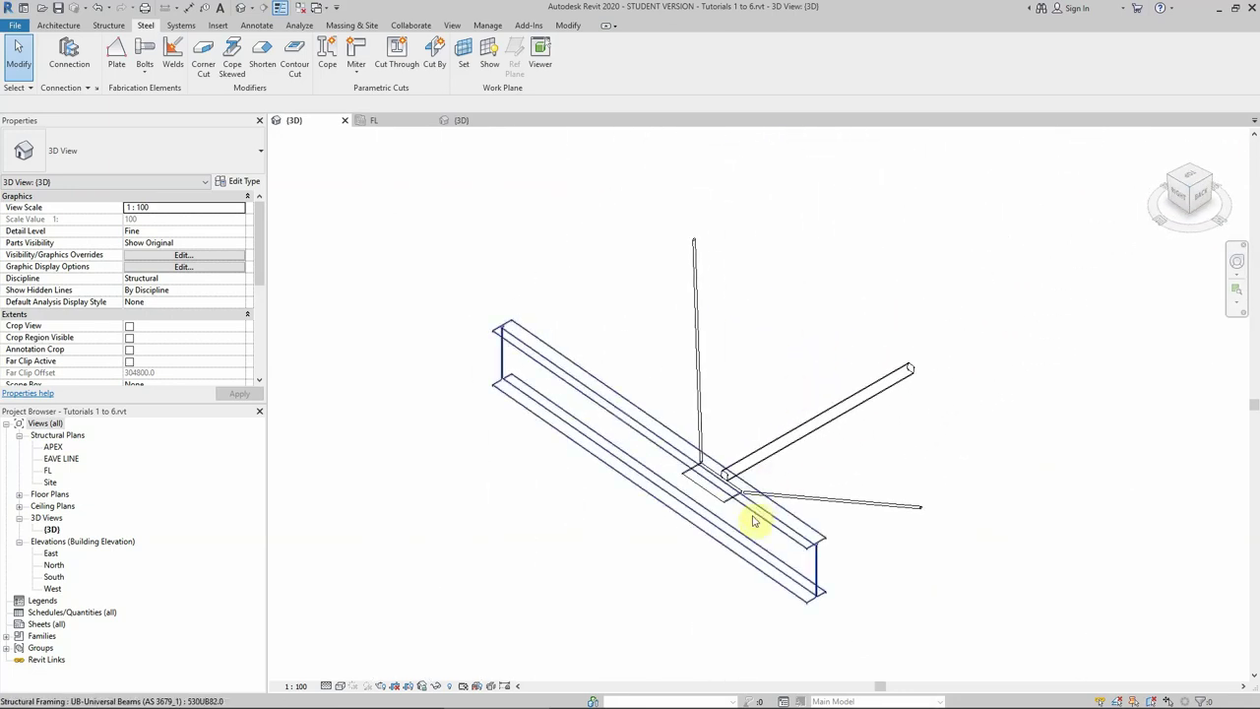
{"action": "scroll", "coordinate": [694, 430], "scroll_direction": "up", "scroll_amount": 3}
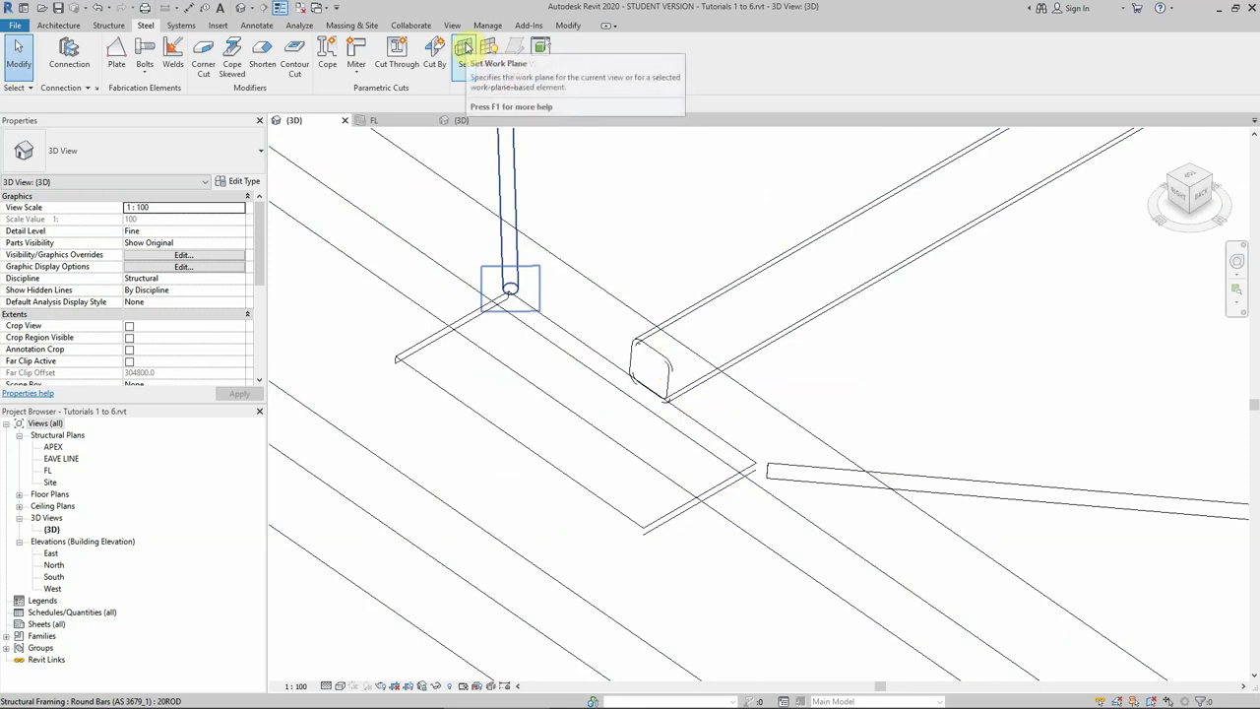
Start a new steel plate sketch with the beam face picked as its work plane.
{"action": "left_click", "coordinate": [653, 198]}
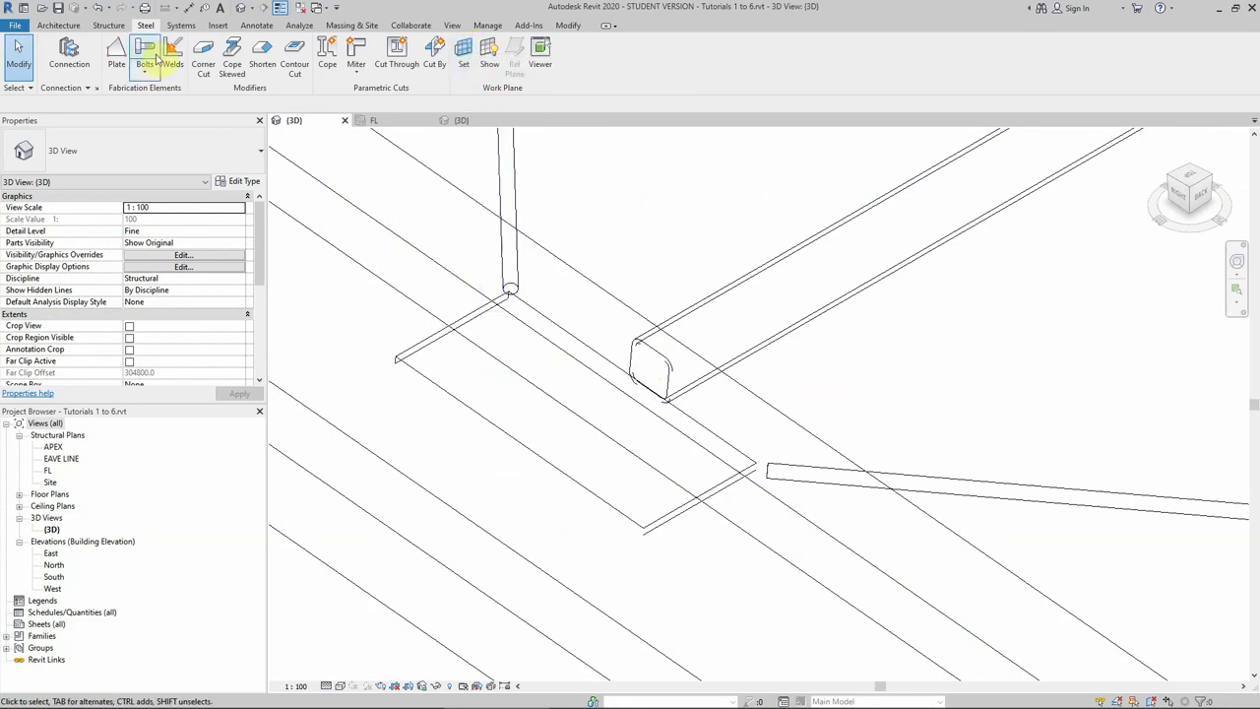
{"action": "left_click", "coordinate": [115, 51]}
{"action": "left_click", "coordinate": [639, 54]}
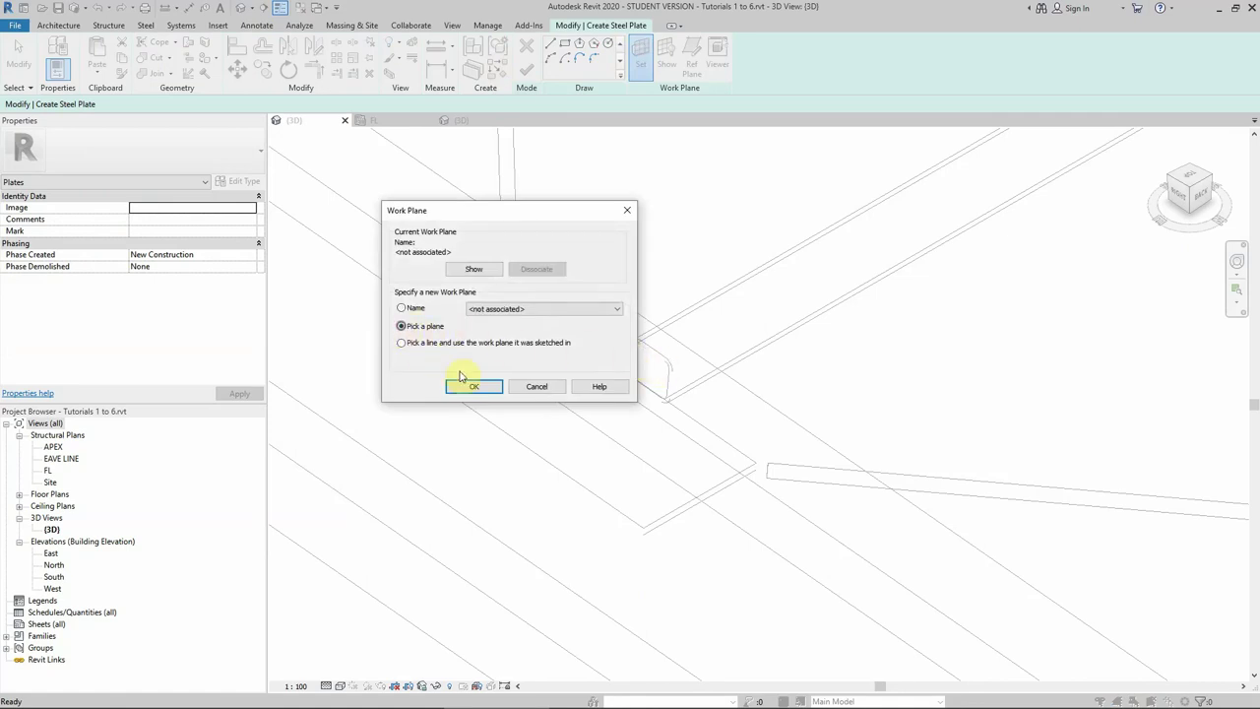
{"action": "left_click", "coordinate": [467, 387]}
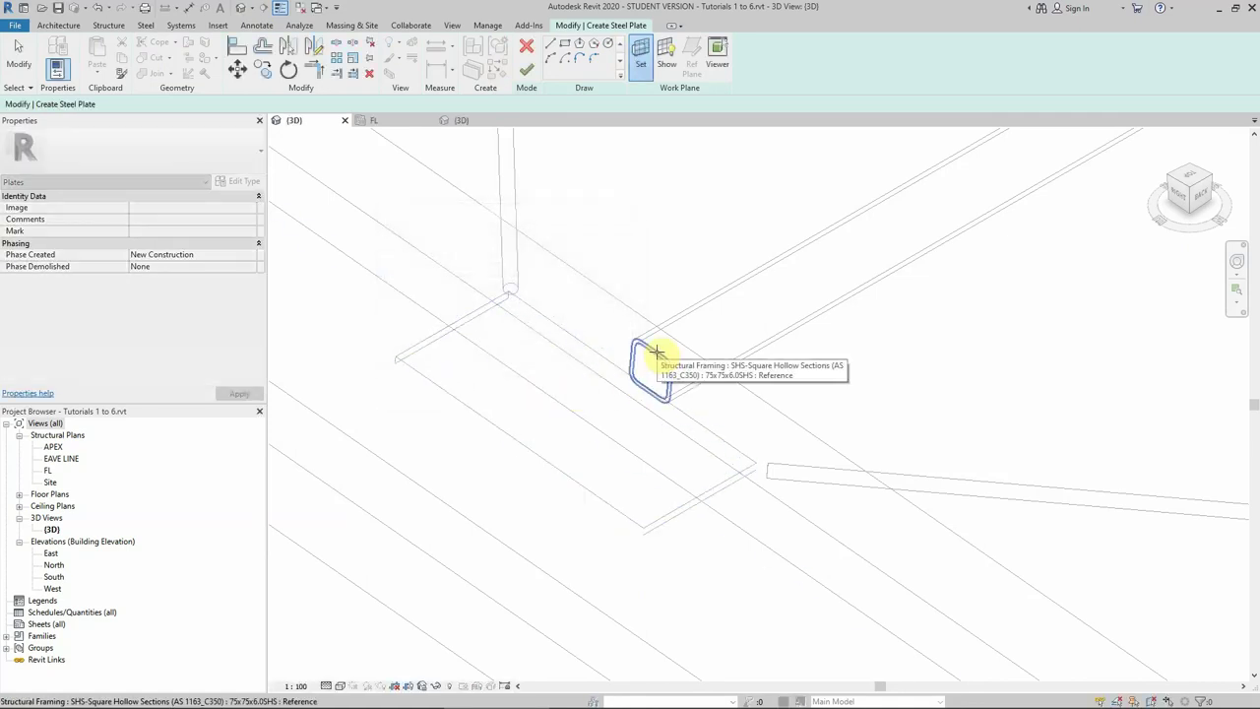
{"action": "left_click", "coordinate": [656, 352]}
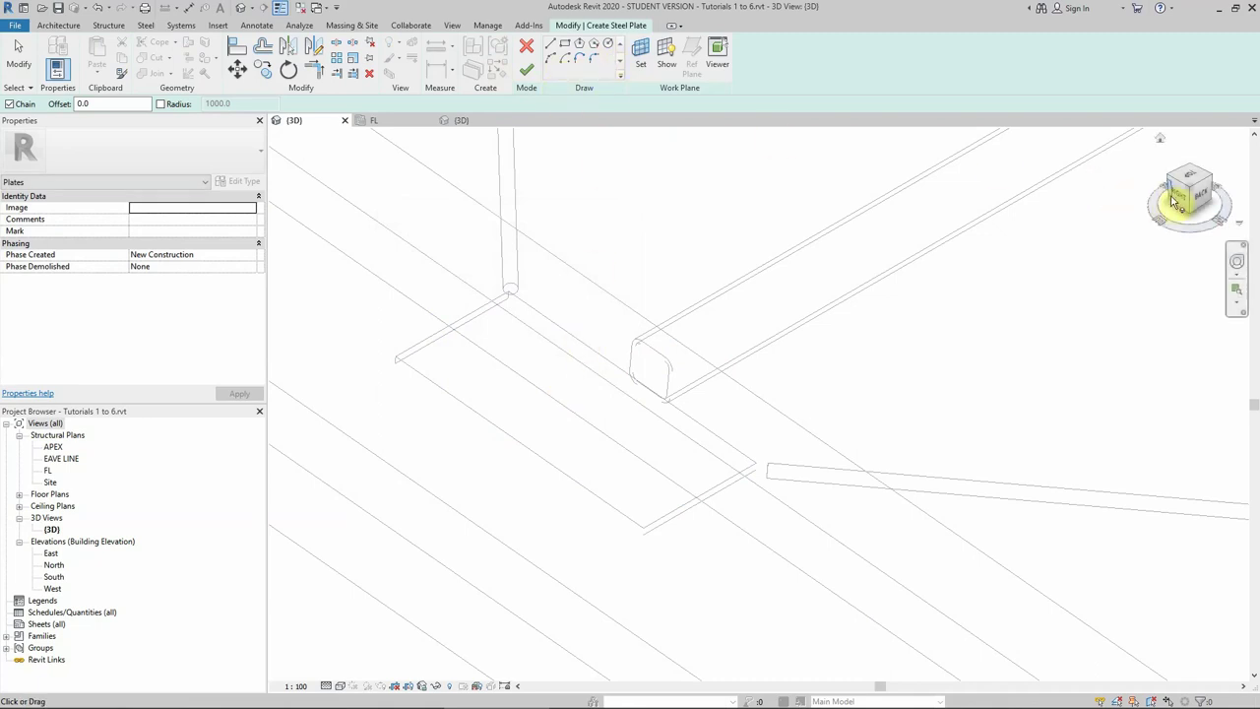
View the hollow section end-on from the Right side, zoomed in, with the Rectangle tool active.
{"action": "left_click", "coordinate": [1171, 197]}
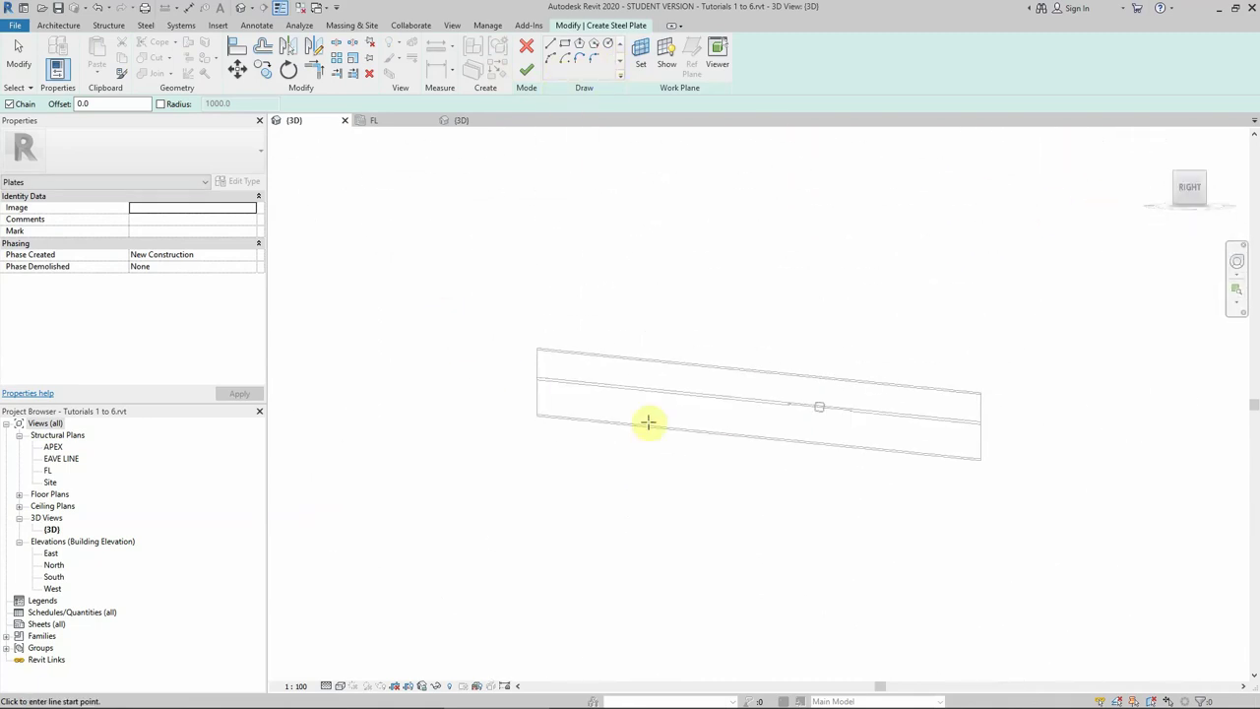
{"action": "scroll", "coordinate": [754, 371], "scroll_direction": "up", "scroll_amount": 5}
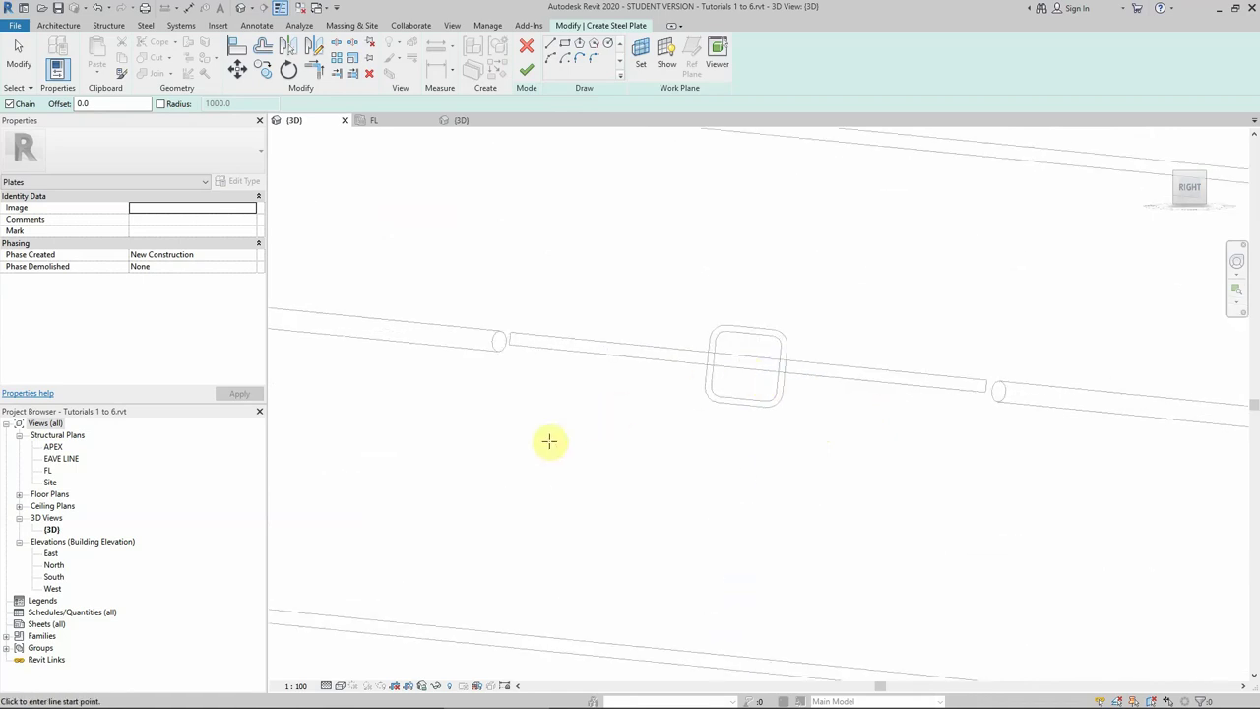
{"action": "scroll", "coordinate": [799, 380], "scroll_direction": "up", "scroll_amount": 2}
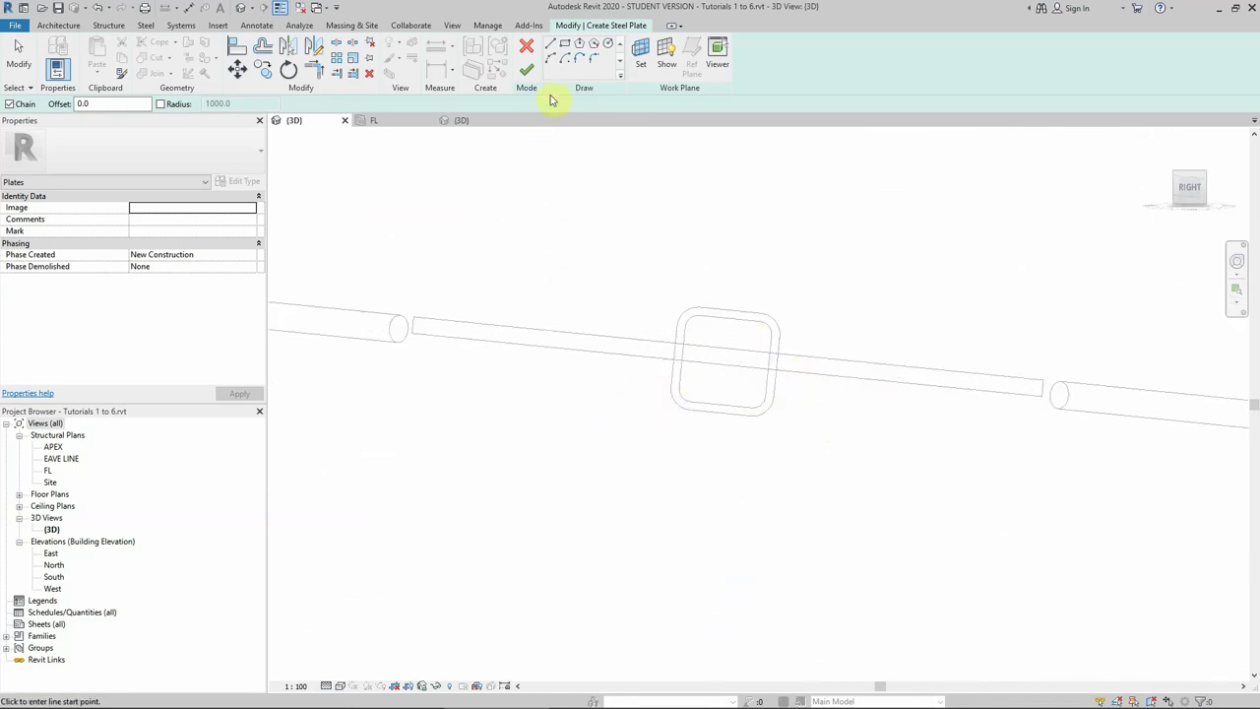
{"action": "left_click", "coordinate": [566, 44]}
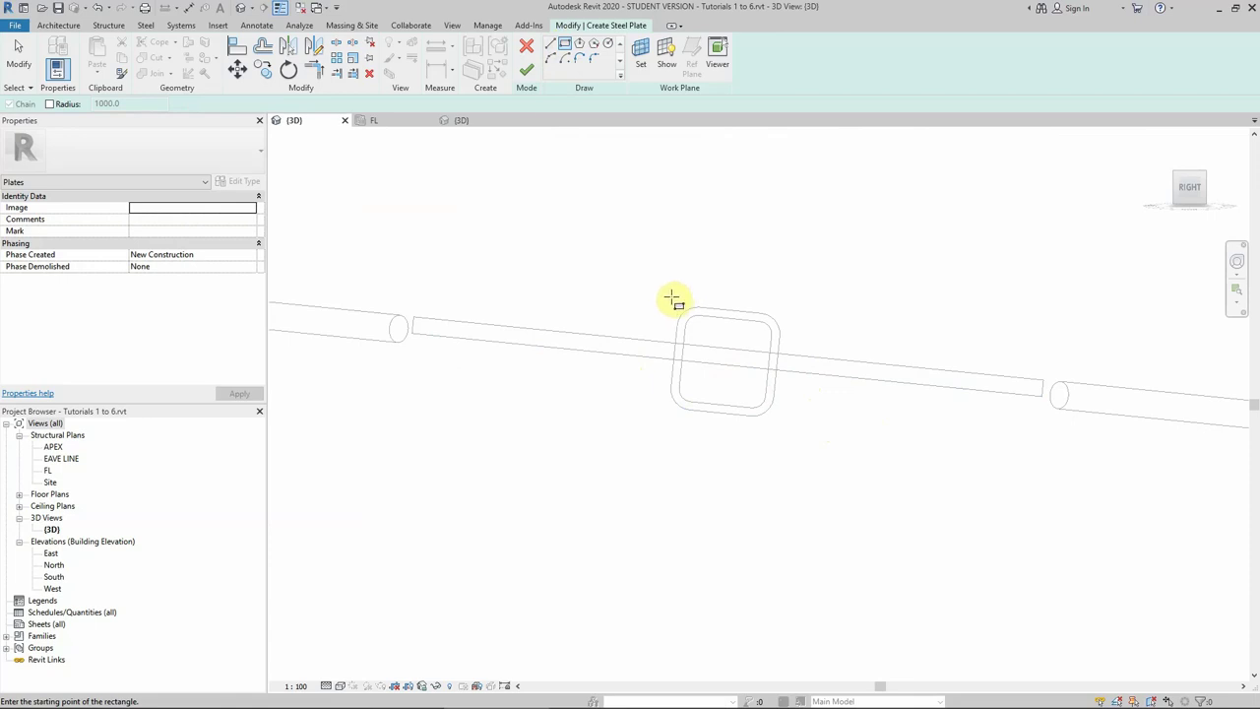
Draw a rectangle around the end of the square hollow section.
{"action": "left_click", "coordinate": [669, 297]}
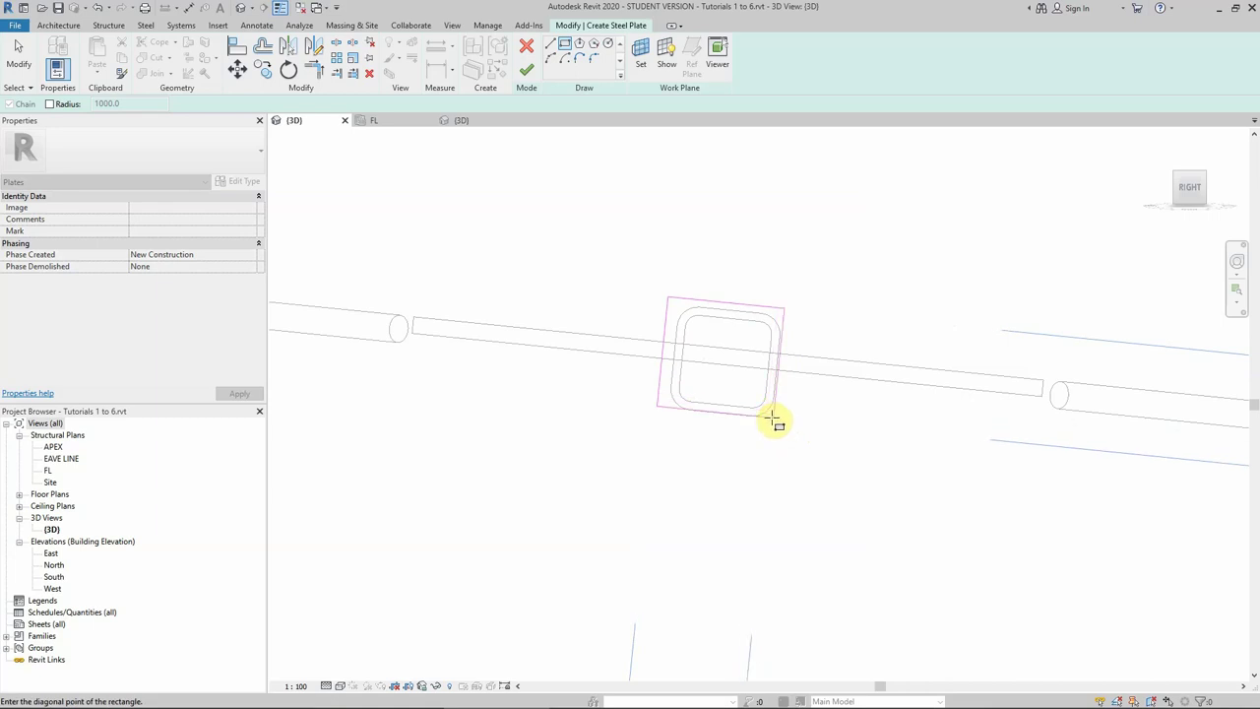
{"action": "left_click", "coordinate": [773, 420]}
{"action": "scroll", "coordinate": [656, 351], "scroll_direction": "up", "scroll_amount": 5}
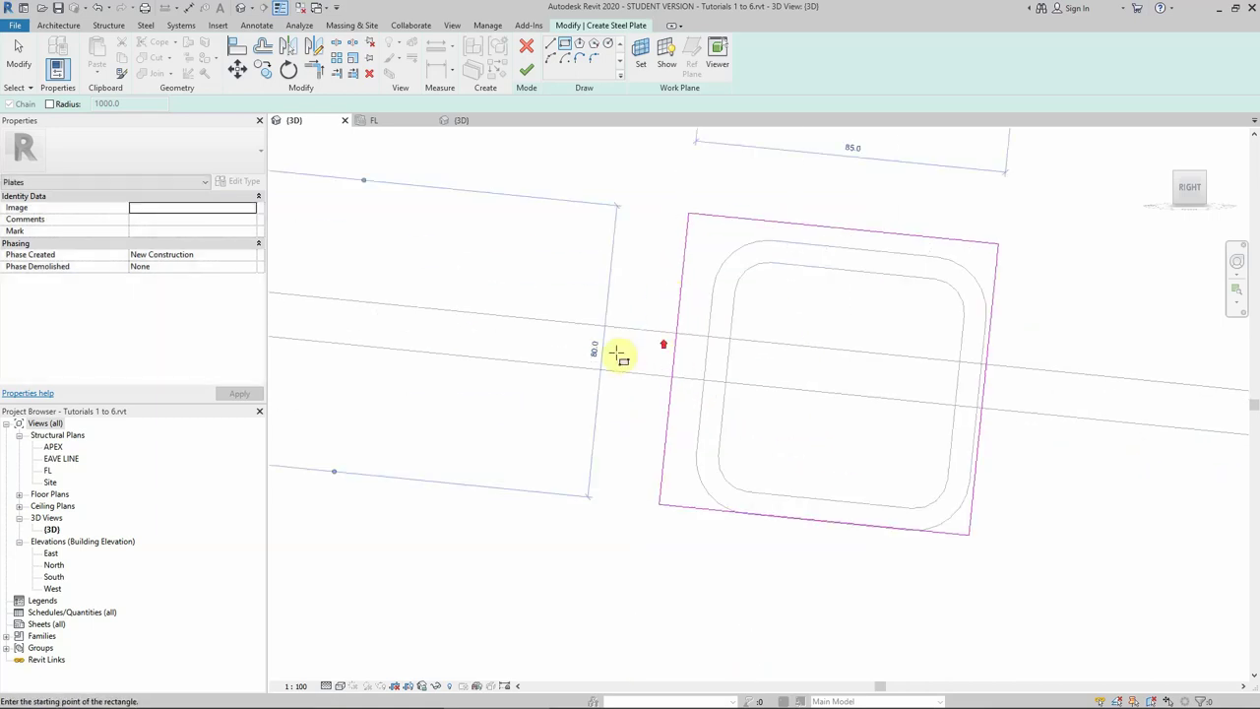
{"action": "key", "text": "Escape"}
Move the rectangle's left and top edges onto the section's outer faces.
{"action": "left_click", "coordinate": [674, 351]}
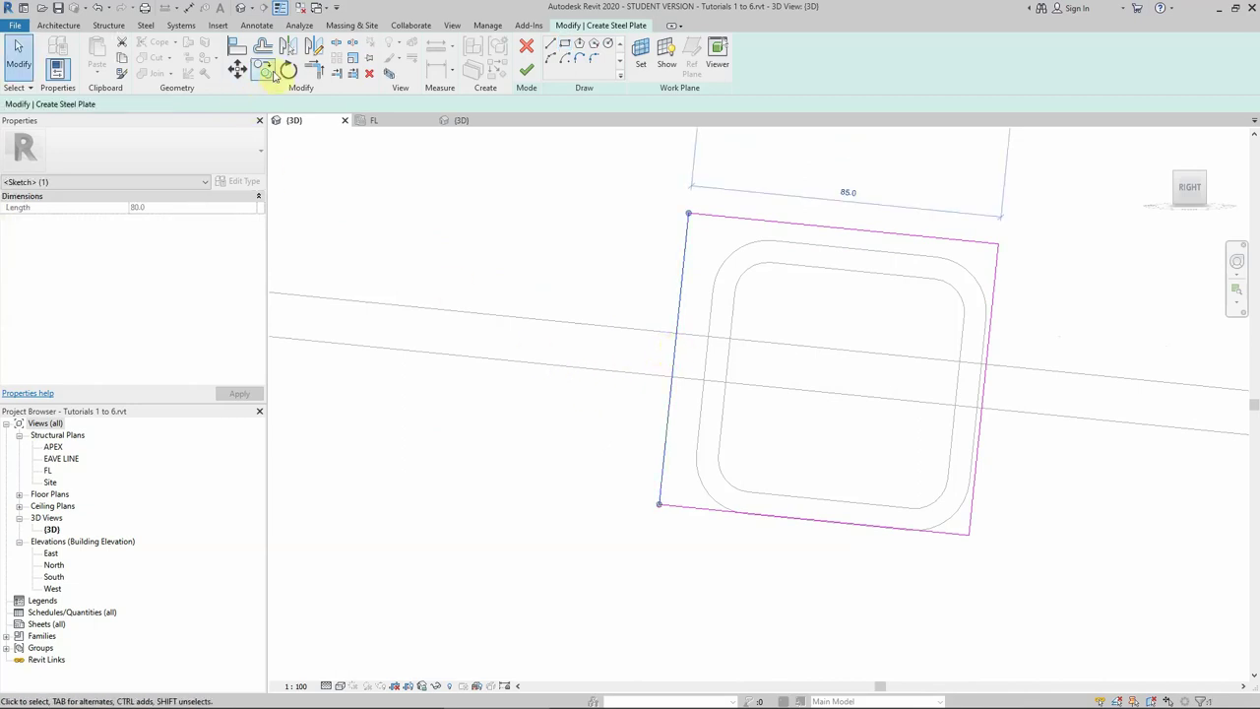
{"action": "left_click", "coordinate": [237, 69]}
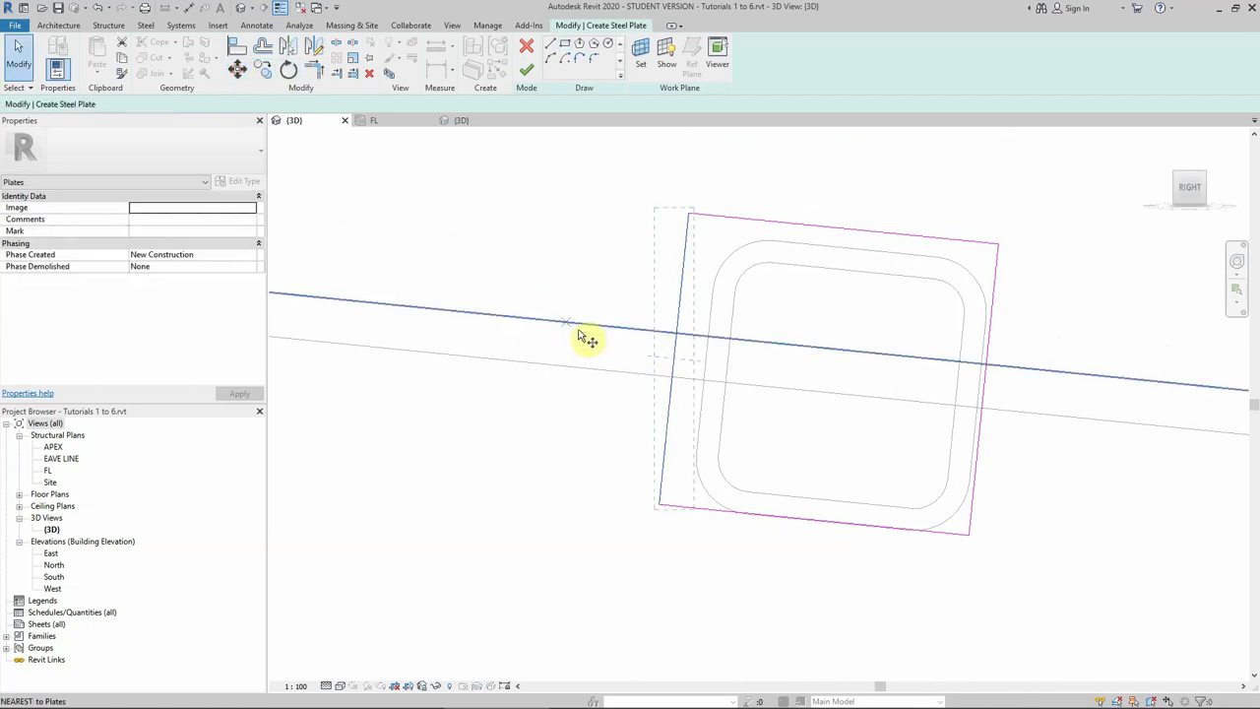
{"action": "left_click", "coordinate": [672, 357]}
{"action": "left_click", "coordinate": [703, 360]}
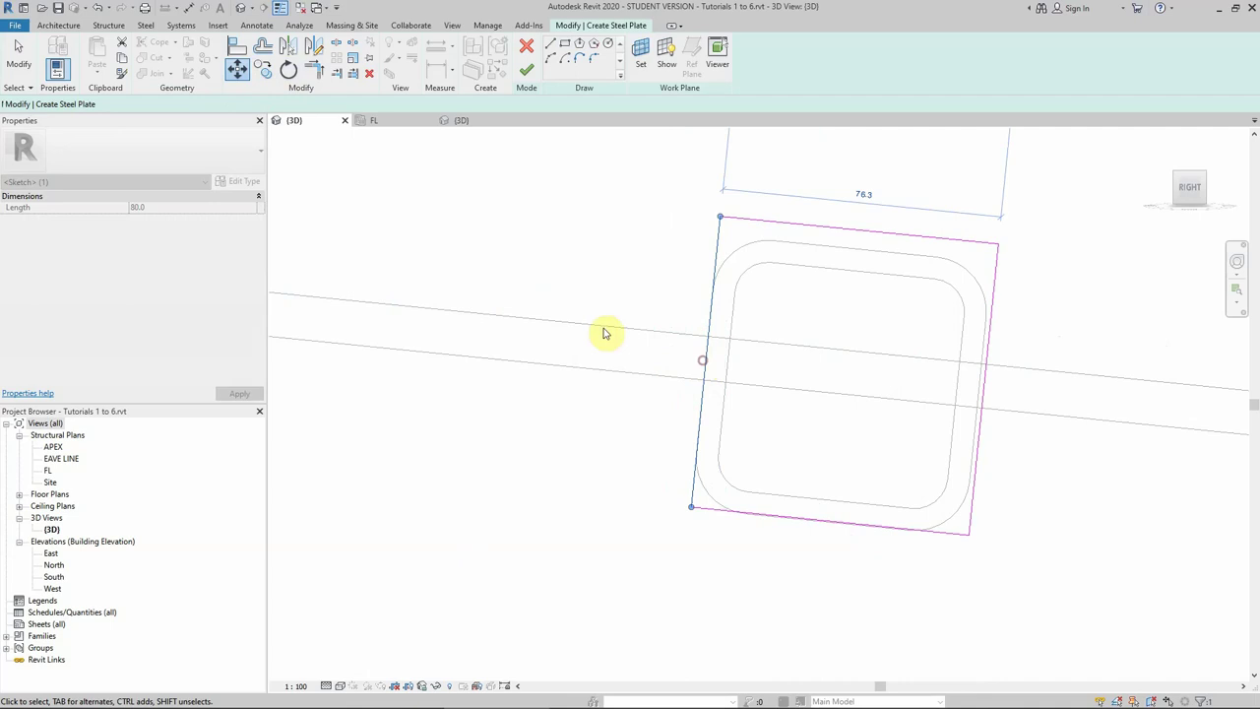
{"action": "left_click", "coordinate": [855, 230]}
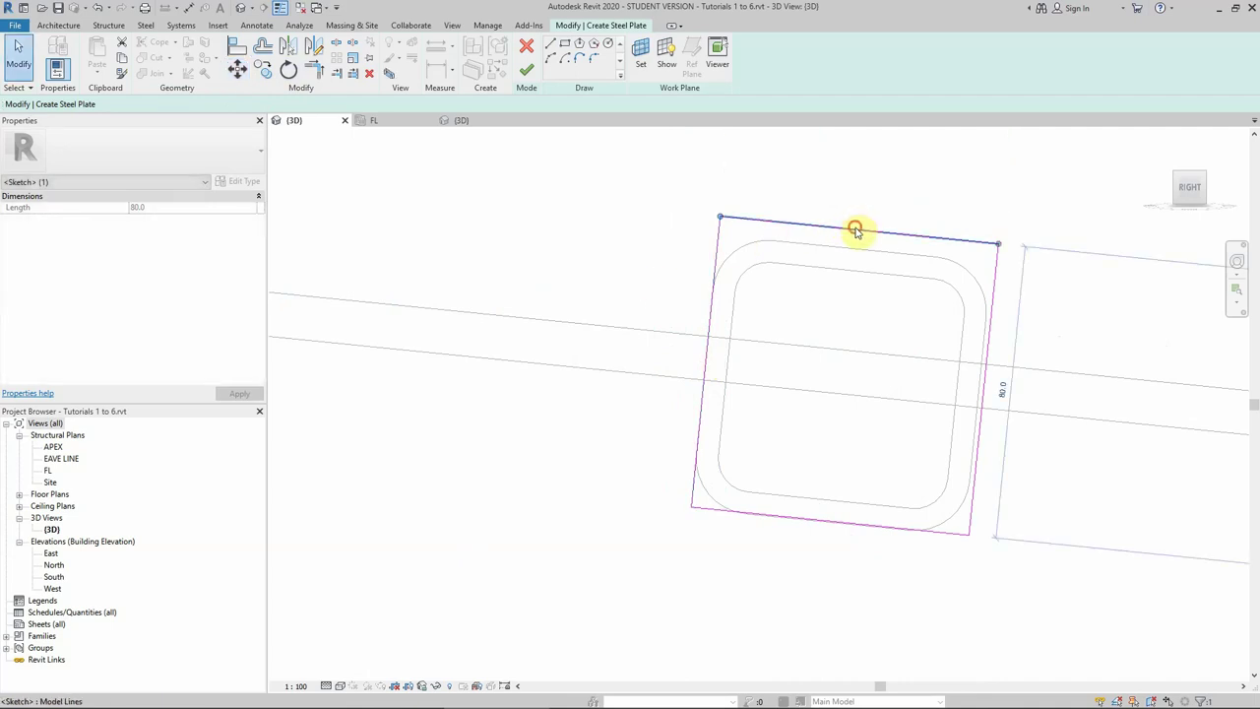
{"action": "left_click", "coordinate": [237, 69]}
{"action": "left_click", "coordinate": [859, 231]}
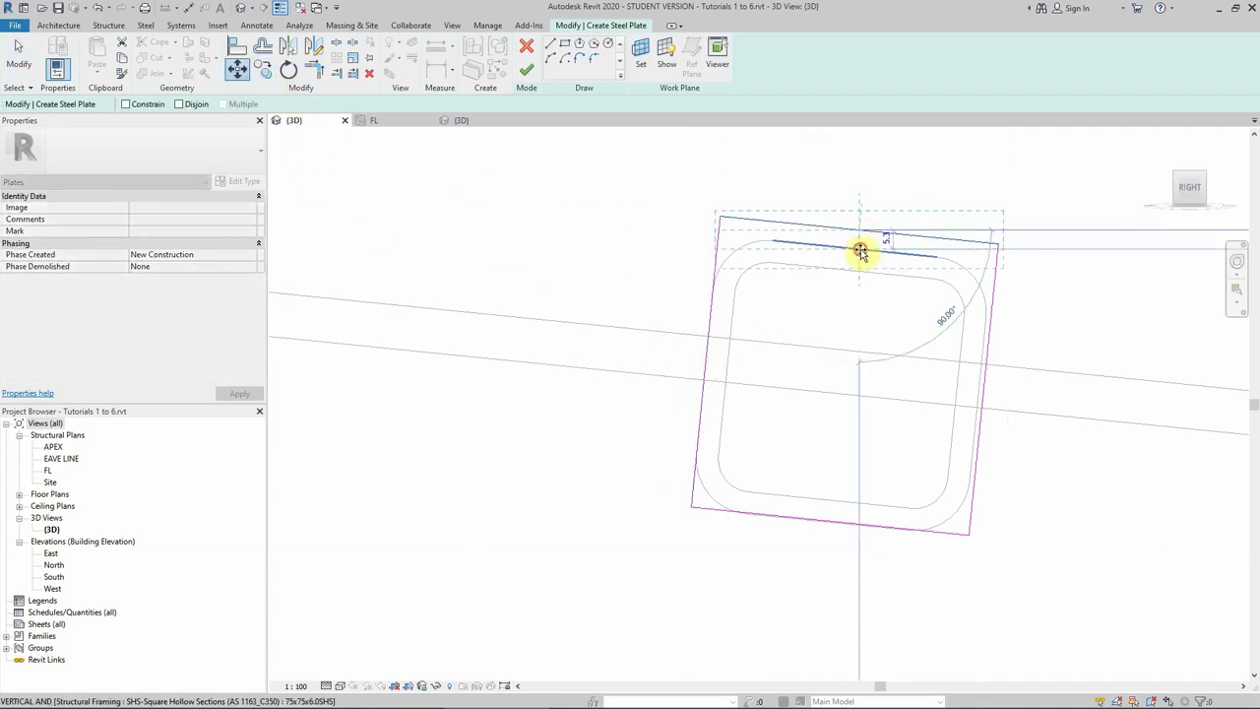
{"action": "left_click", "coordinate": [859, 250]}
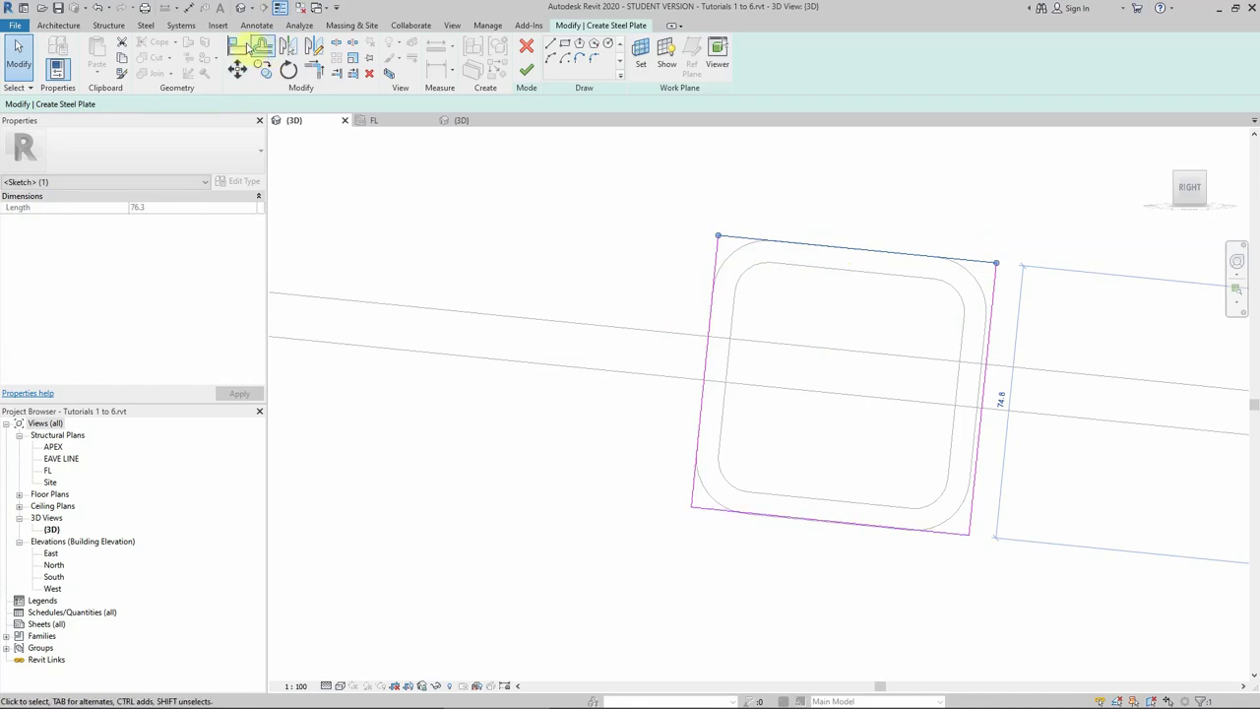
Move the bottom edge, in two passes, onto the section's bottom face.
{"action": "left_click", "coordinate": [234, 68]}
{"action": "scroll", "coordinate": [813, 534], "scroll_direction": "up", "scroll_amount": 4}
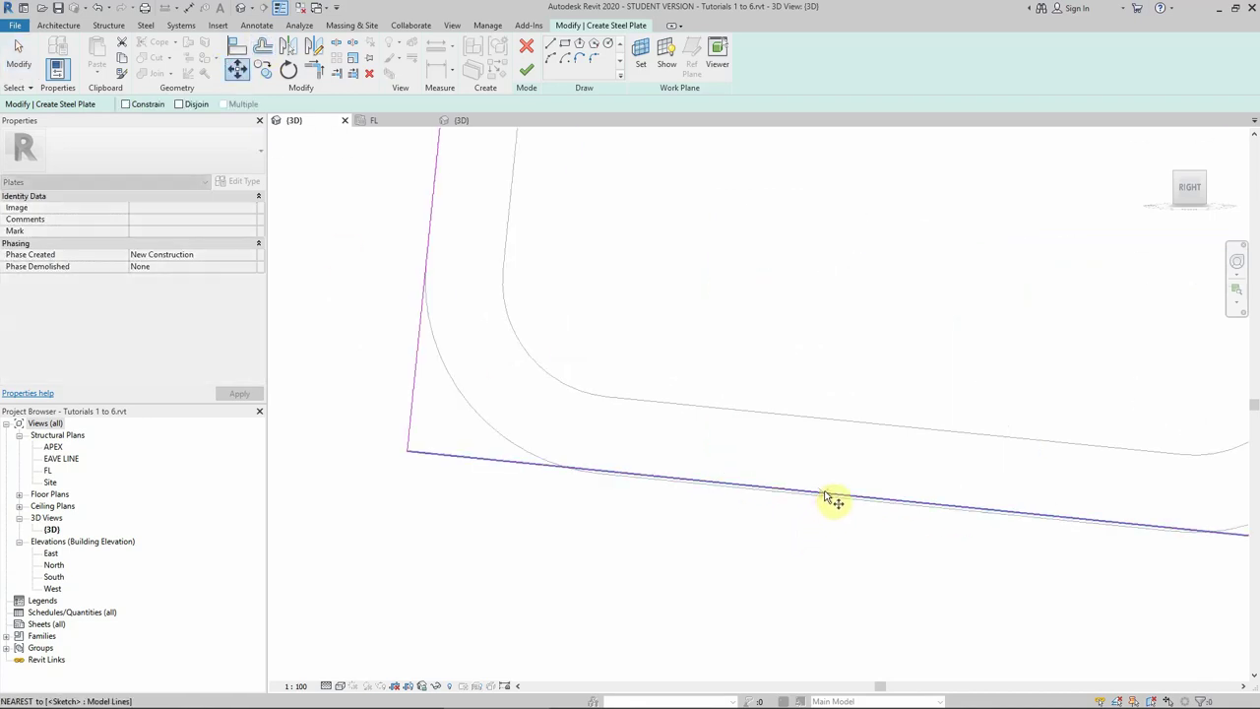
{"action": "left_click", "coordinate": [827, 495]}
{"action": "left_click", "coordinate": [820, 500]}
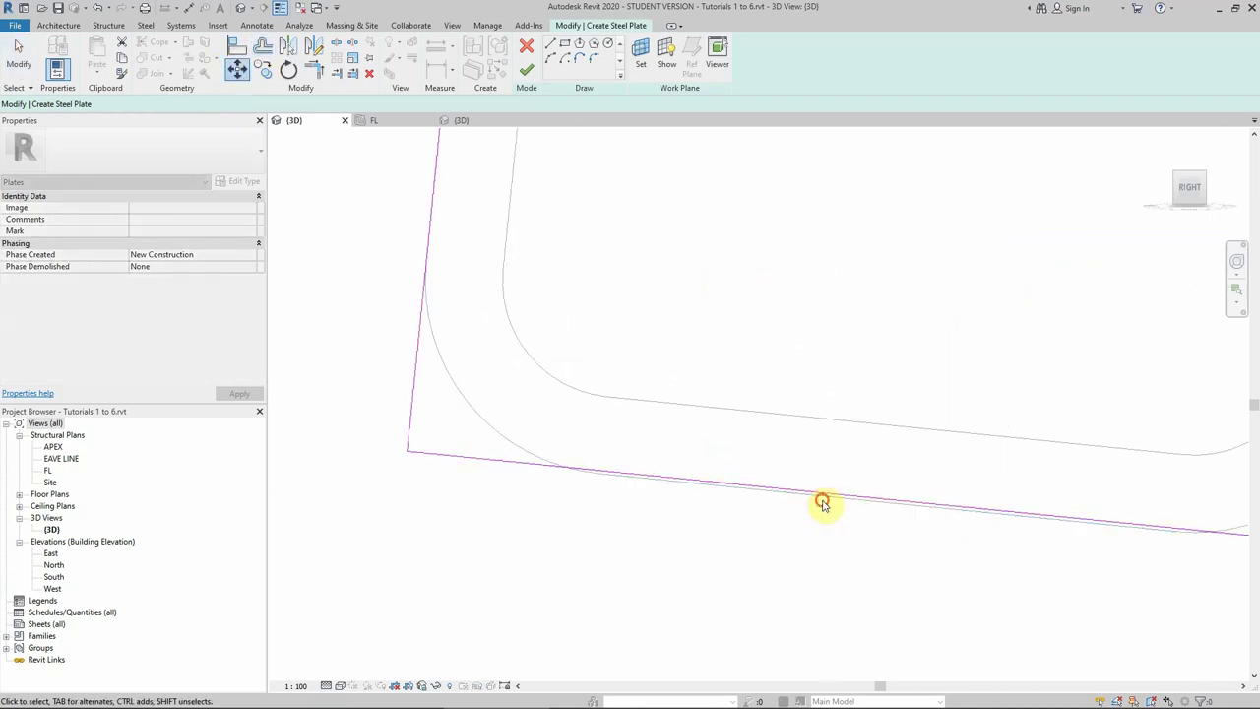
{"action": "left_click", "coordinate": [813, 498]}
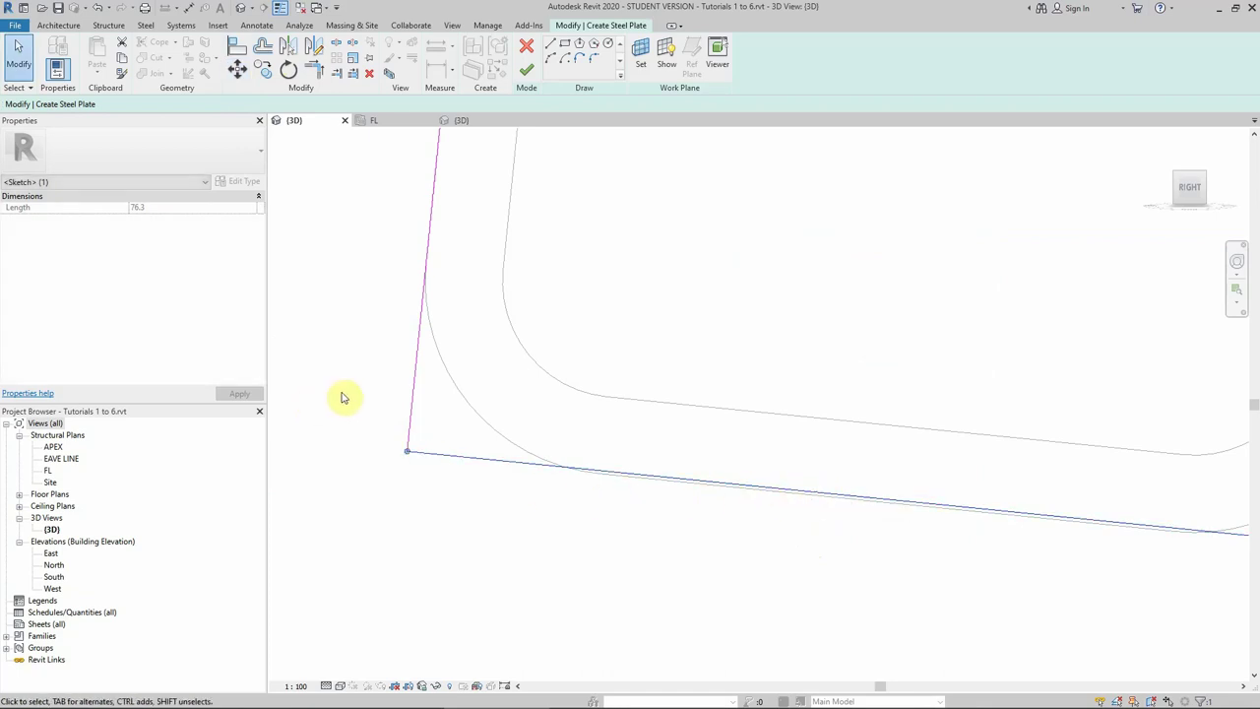
{"action": "left_click", "coordinate": [234, 68]}
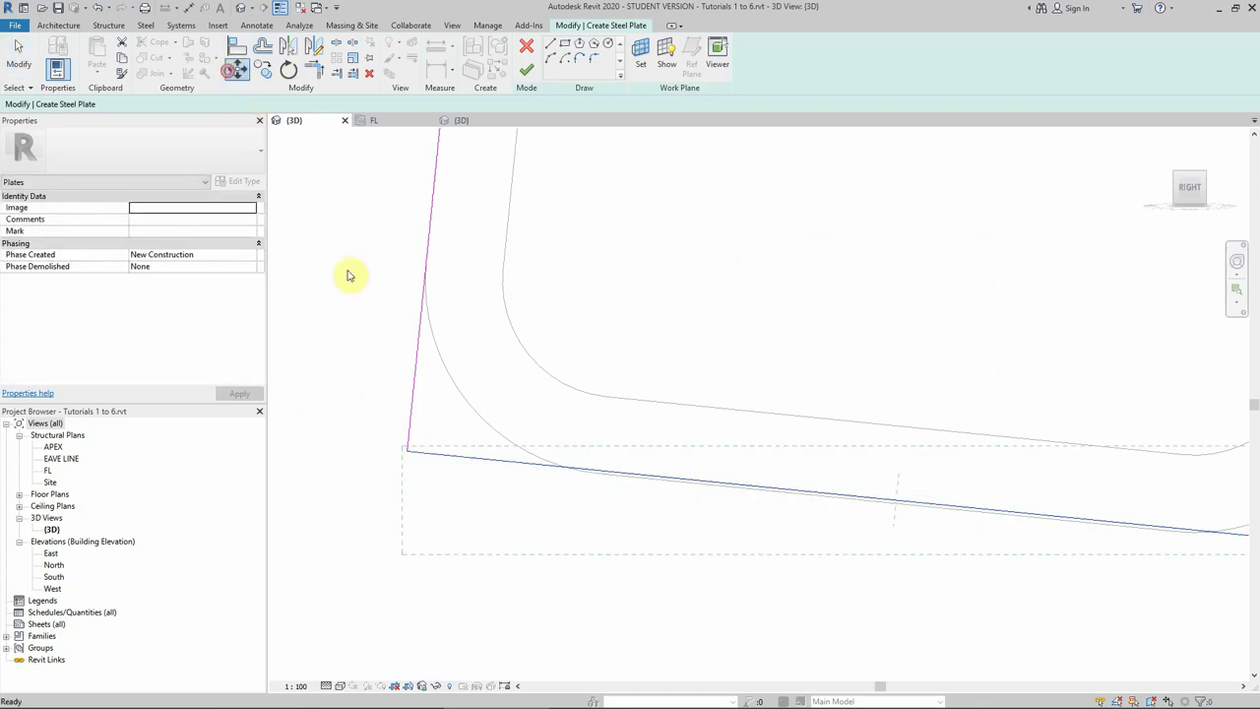
{"action": "left_click", "coordinate": [850, 497]}
{"action": "left_click", "coordinate": [852, 498]}
{"action": "scroll", "coordinate": [692, 523], "scroll_direction": "down", "scroll_amount": 5}
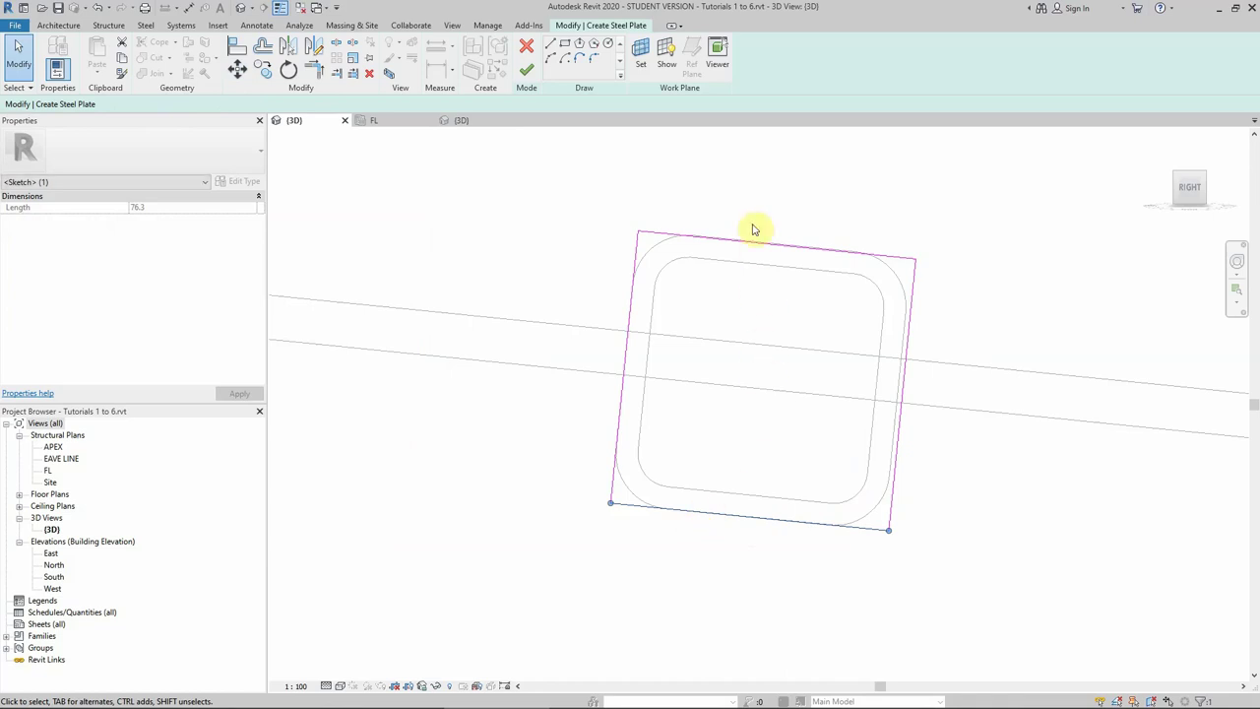
{"action": "scroll", "coordinate": [756, 229], "scroll_direction": "up", "scroll_amount": 3}
Align the top and right edges with the section's outer faces, then clear the selection.
{"action": "left_click", "coordinate": [756, 269]}
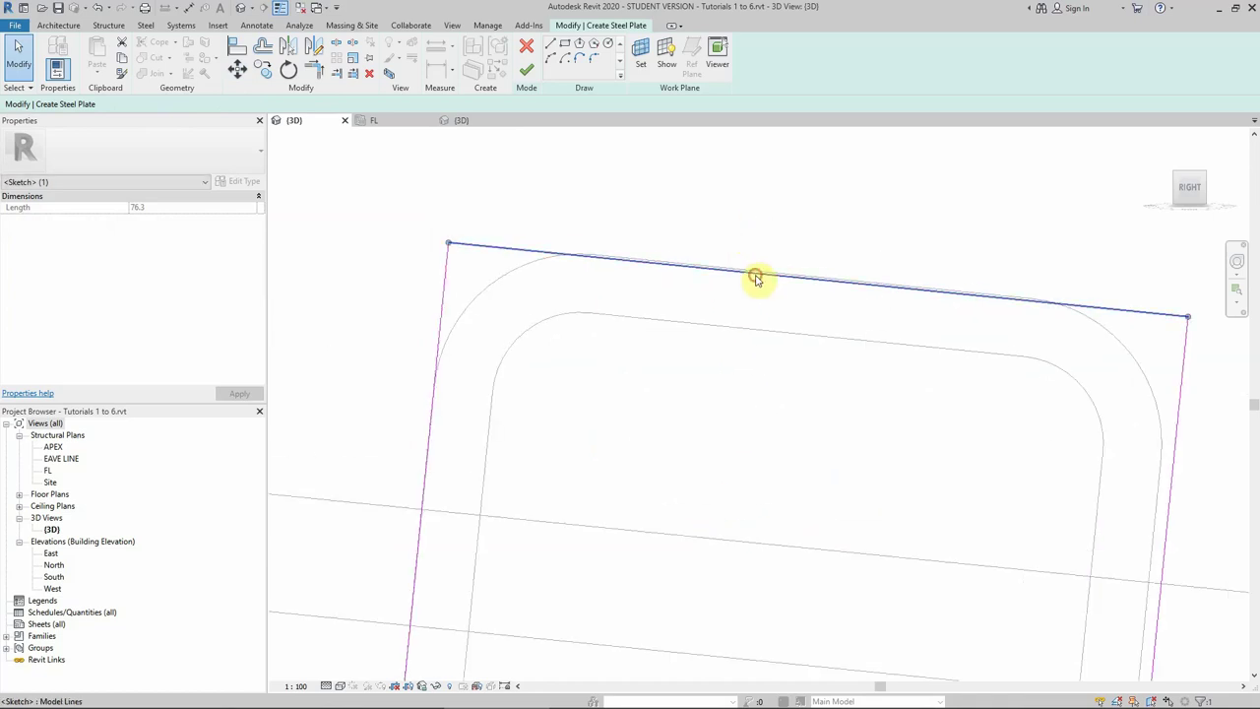
{"action": "left_click", "coordinate": [237, 71]}
{"action": "left_click", "coordinate": [818, 279]}
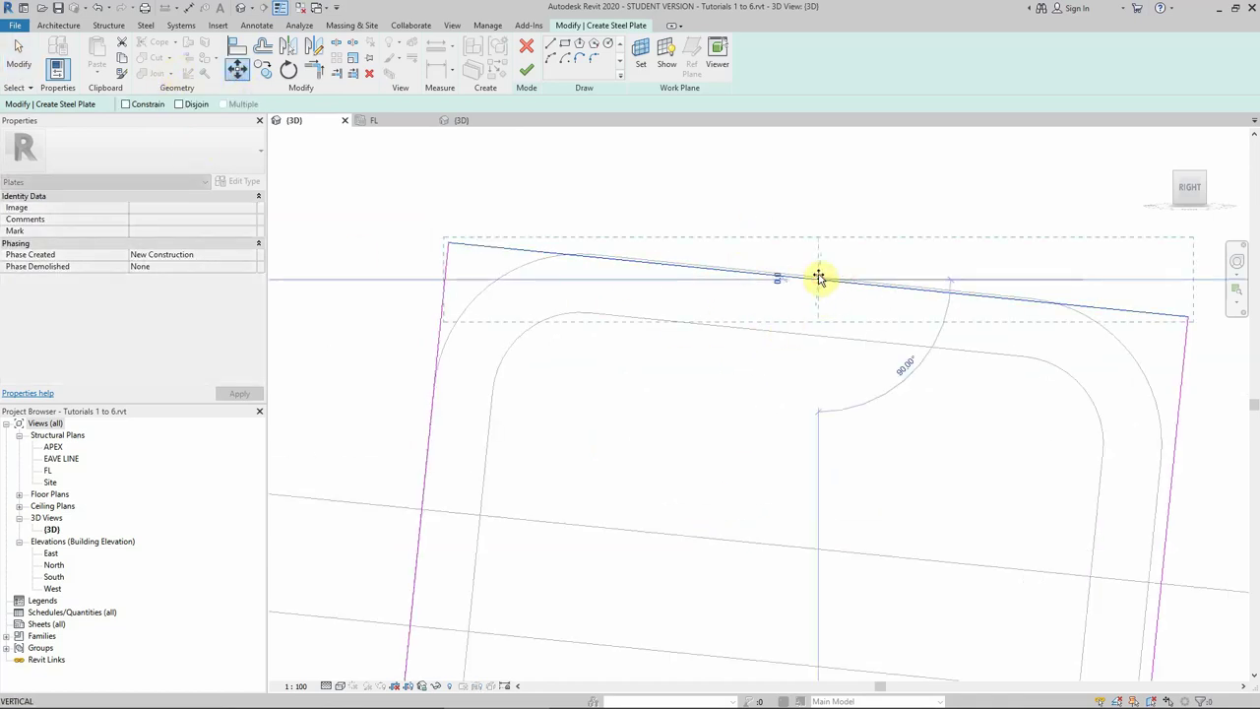
{"action": "scroll", "coordinate": [818, 278], "scroll_direction": "up", "scroll_amount": 3}
{"action": "left_click", "coordinate": [816, 281]}
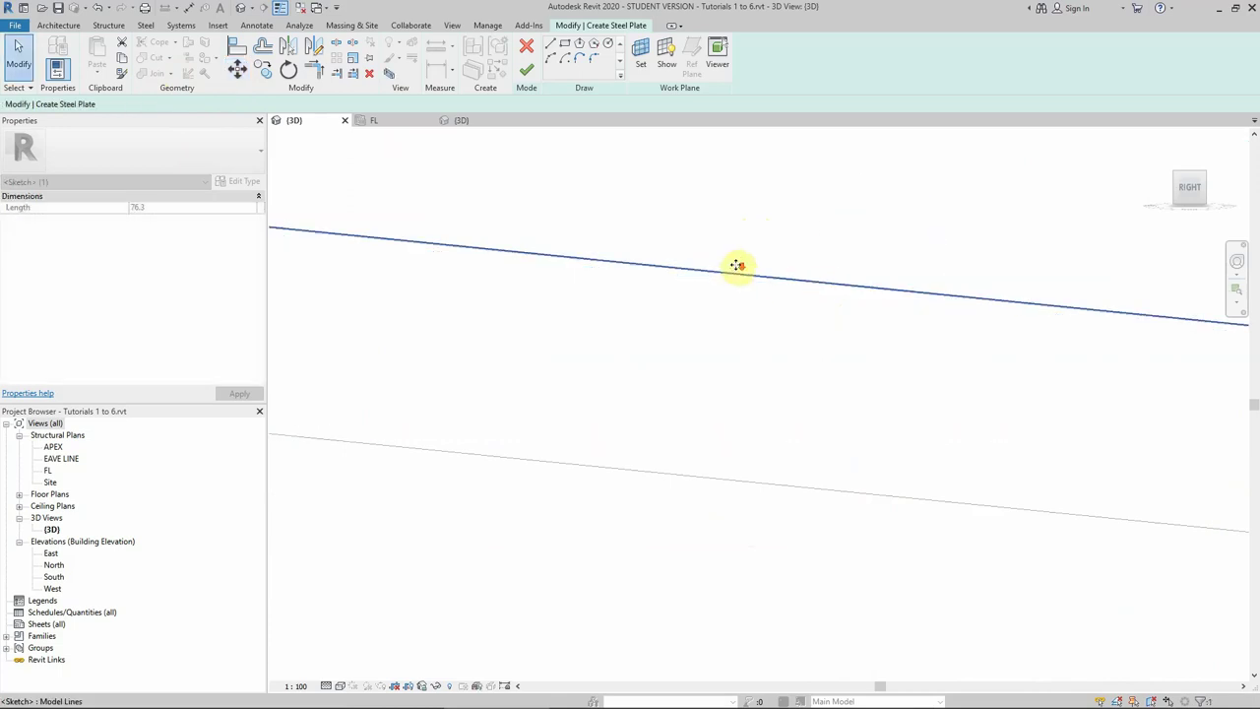
{"action": "scroll", "coordinate": [737, 266], "scroll_direction": "down", "scroll_amount": 4}
{"action": "scroll", "coordinate": [737, 267], "scroll_direction": "down", "scroll_amount": 1}
{"action": "left_click", "coordinate": [847, 428]}
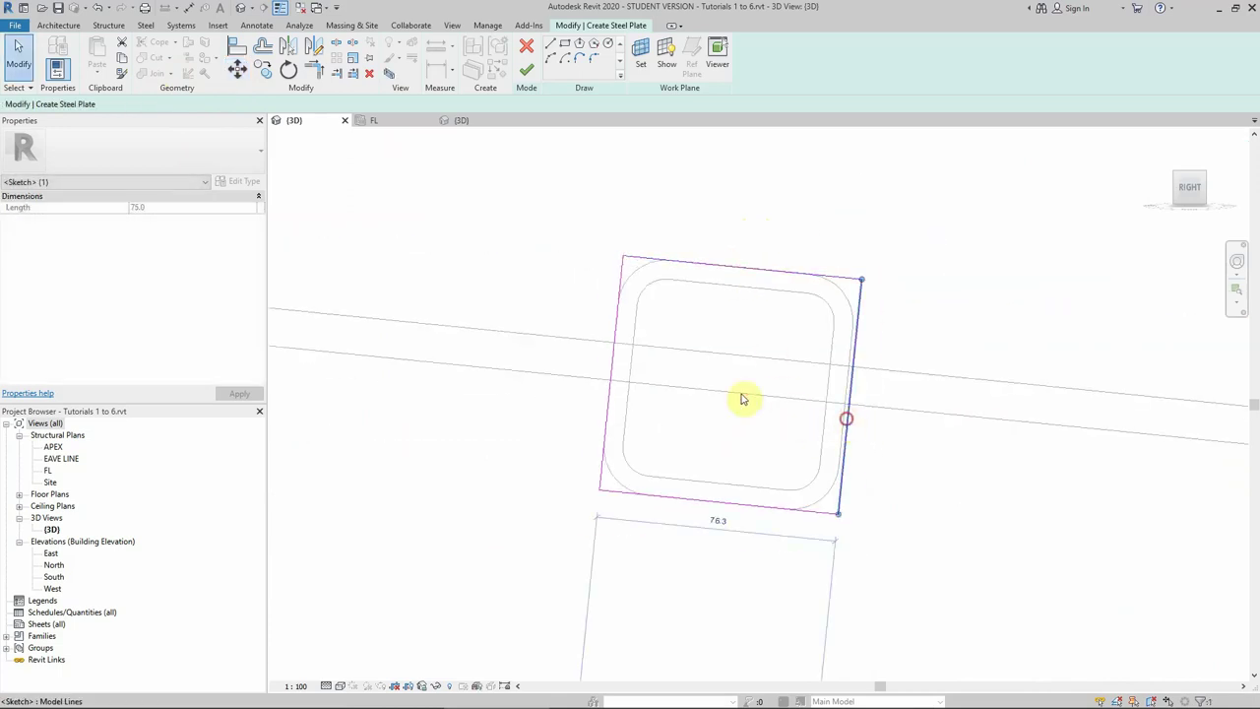
{"action": "left_click", "coordinate": [237, 71]}
{"action": "scroll", "coordinate": [857, 410], "scroll_direction": "up", "scroll_amount": 5}
{"action": "left_click", "coordinate": [856, 409]}
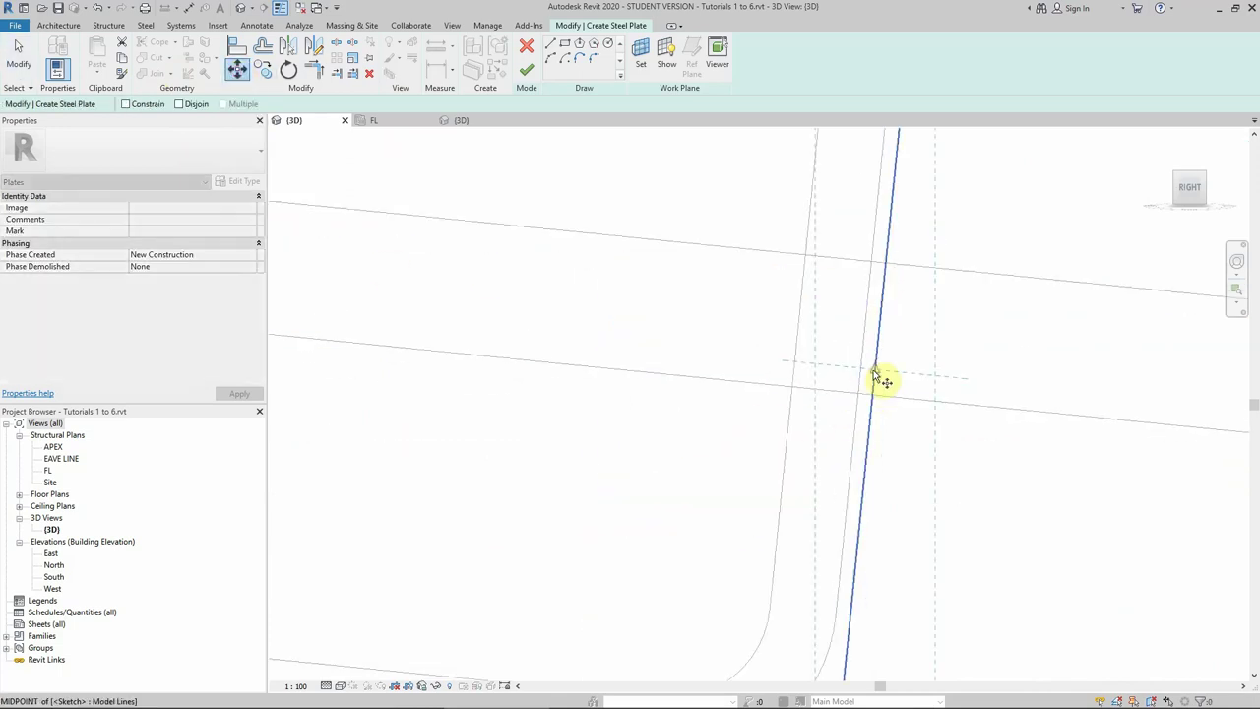
{"action": "left_click", "coordinate": [860, 368]}
{"action": "scroll", "coordinate": [813, 372], "scroll_direction": "down", "scroll_amount": 4}
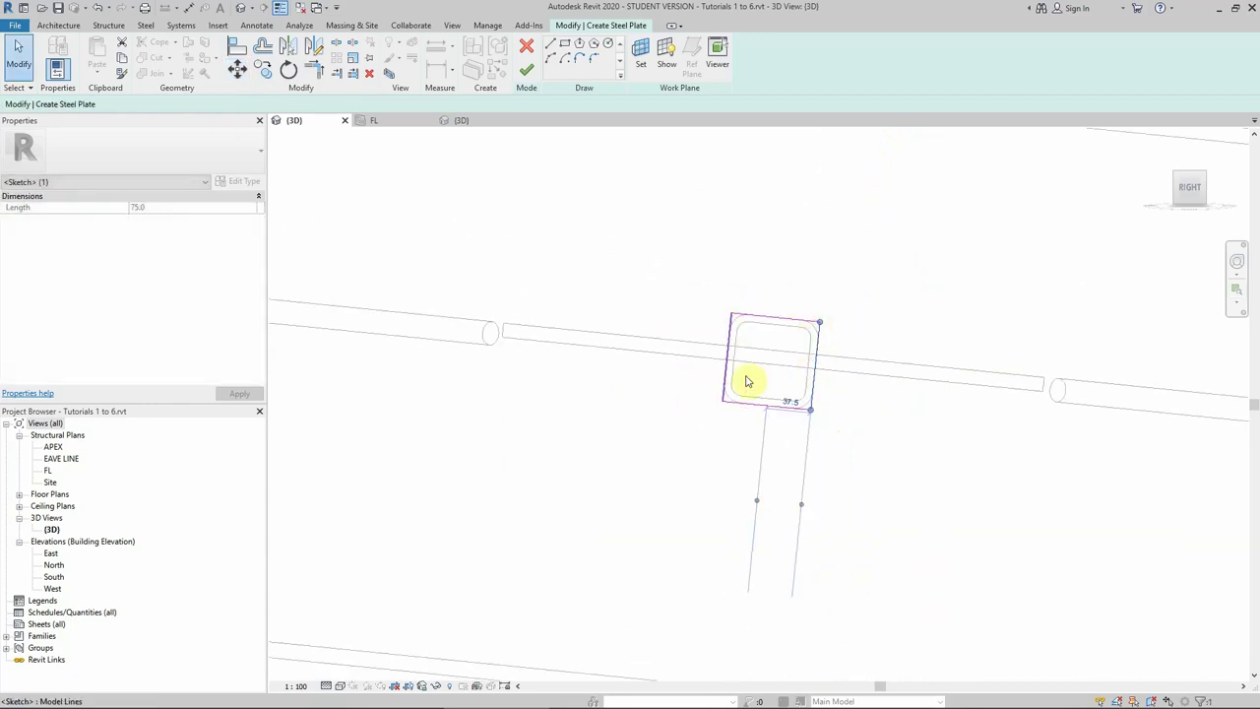
{"action": "scroll", "coordinate": [835, 347], "scroll_direction": "up", "scroll_amount": 3}
{"action": "key", "text": "Escape"}
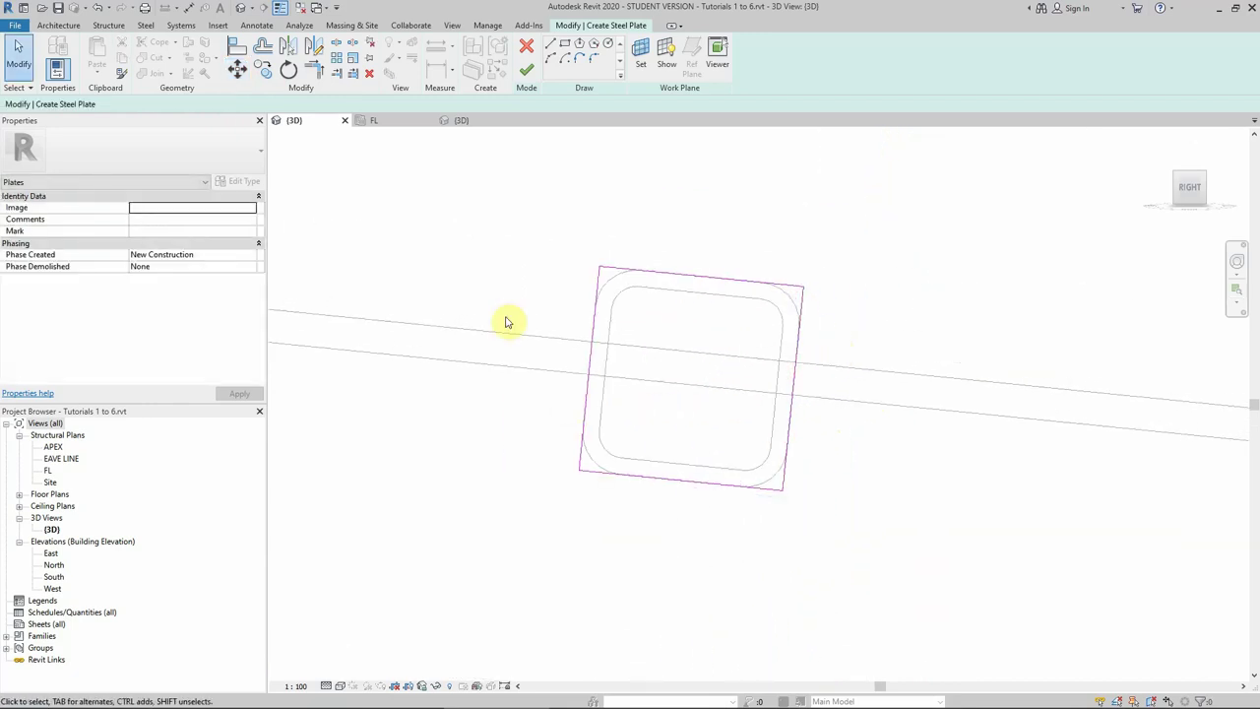
Offset the four sketch edges outward by 10 and try selecting the inner outline edges.
{"action": "left_click", "coordinate": [263, 49]}
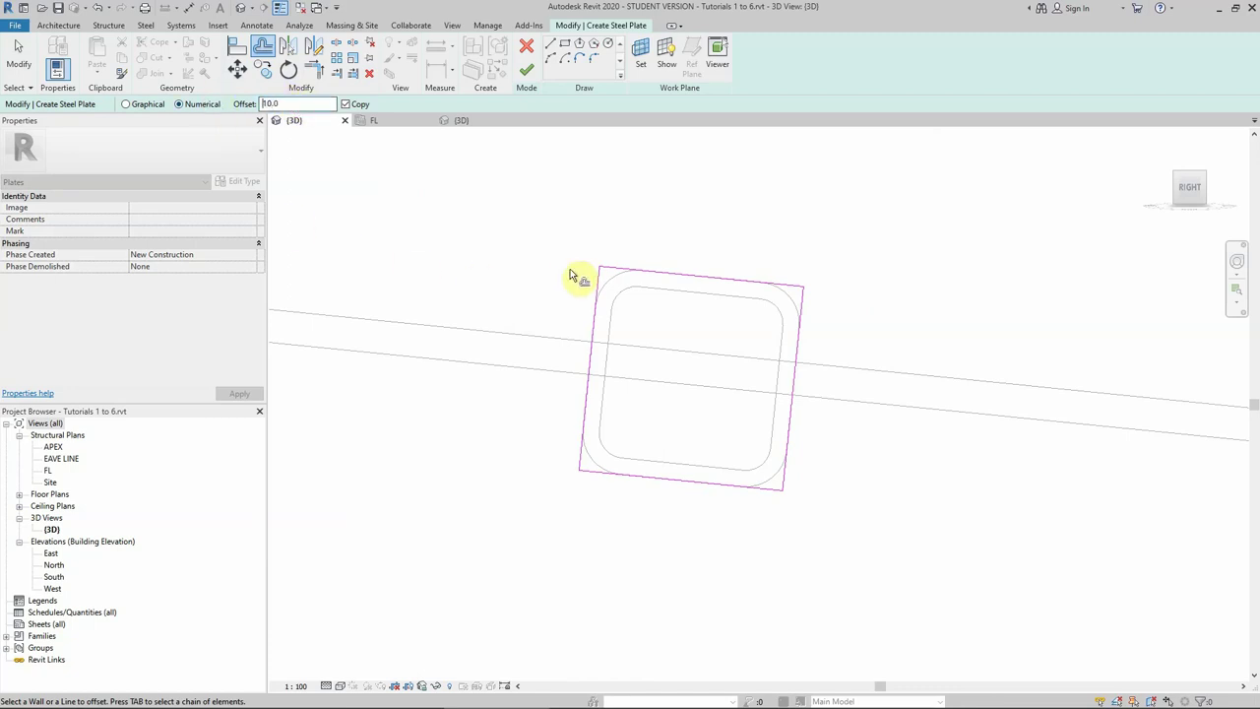
{"action": "left_click", "coordinate": [600, 292]}
{"action": "left_click", "coordinate": [689, 280]}
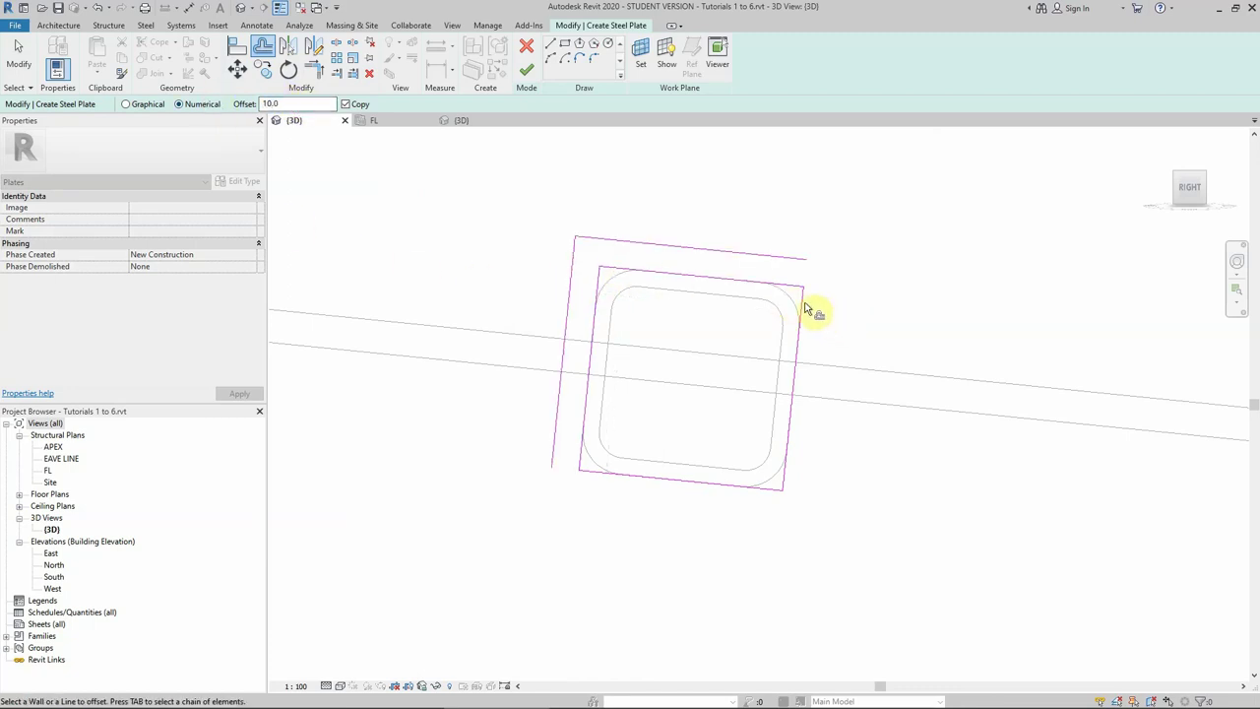
{"action": "left_click", "coordinate": [814, 354]}
{"action": "left_click", "coordinate": [733, 492]}
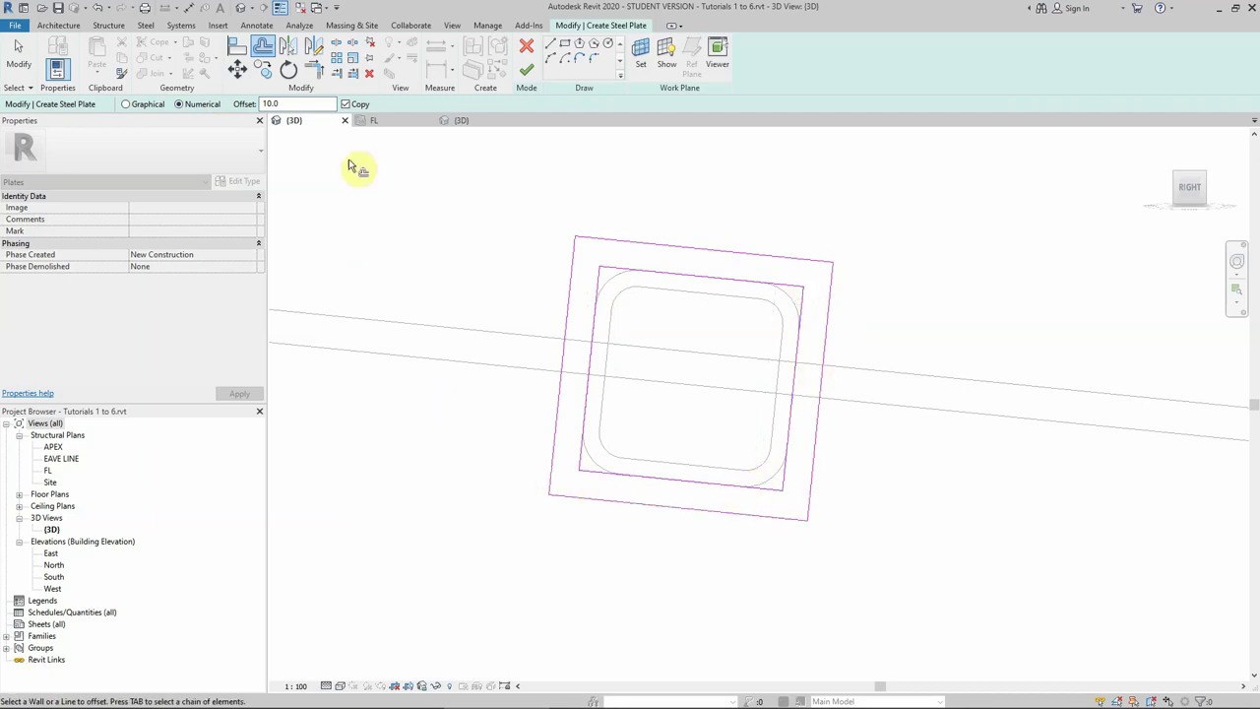
{"action": "key", "text": "Escape"}
{"action": "mouse_move", "coordinate": [592, 256]}
{"action": "left_mouse_down"}
{"action": "mouse_move", "coordinate": [664, 411]}
{"action": "mouse_move", "coordinate": [796, 500]}
{"action": "left_mouse_up"}
{"action": "left_click", "coordinate": [798, 303]}
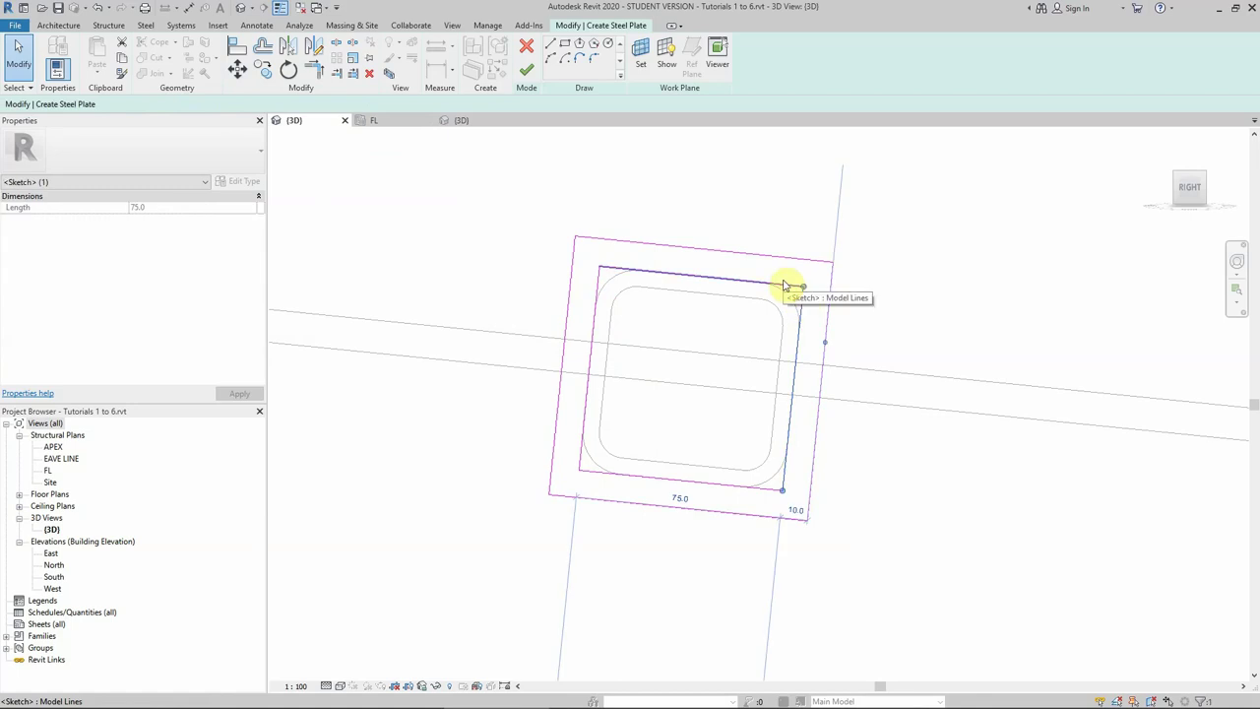
{"action": "left_click", "coordinate": [782, 283], "text": "ctrl"}
{"action": "left_click", "coordinate": [599, 276], "text": "ctrl"}
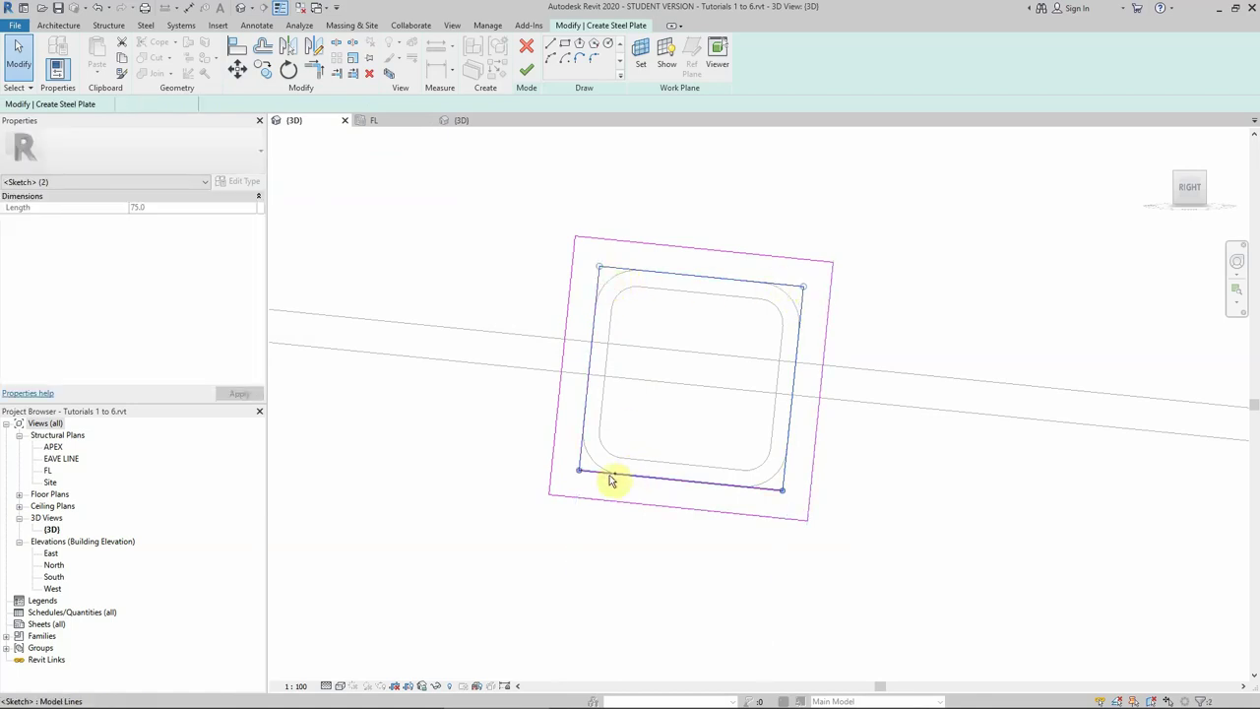
{"action": "key", "text": "Escape"}
Delete all the old plate sketch lines.
{"action": "scroll", "coordinate": [713, 400], "scroll_direction": "down", "scroll_amount": 6}
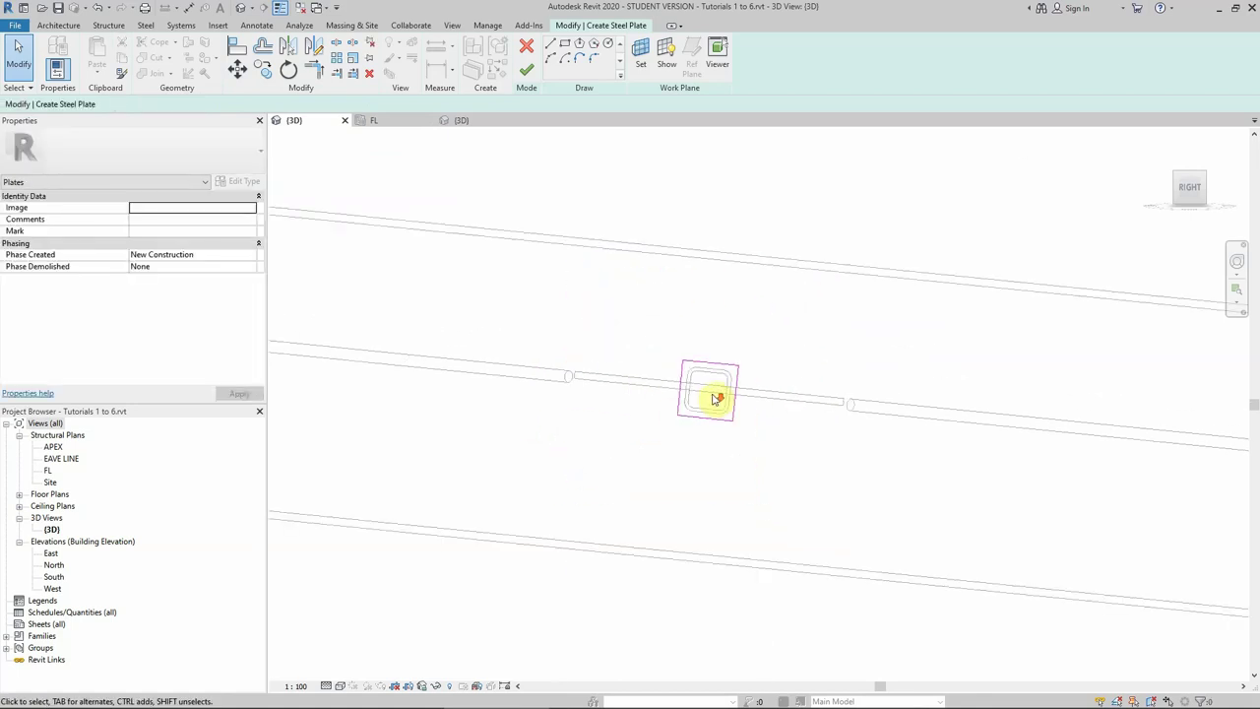
{"action": "scroll", "coordinate": [719, 399], "scroll_direction": "up", "scroll_amount": 3}
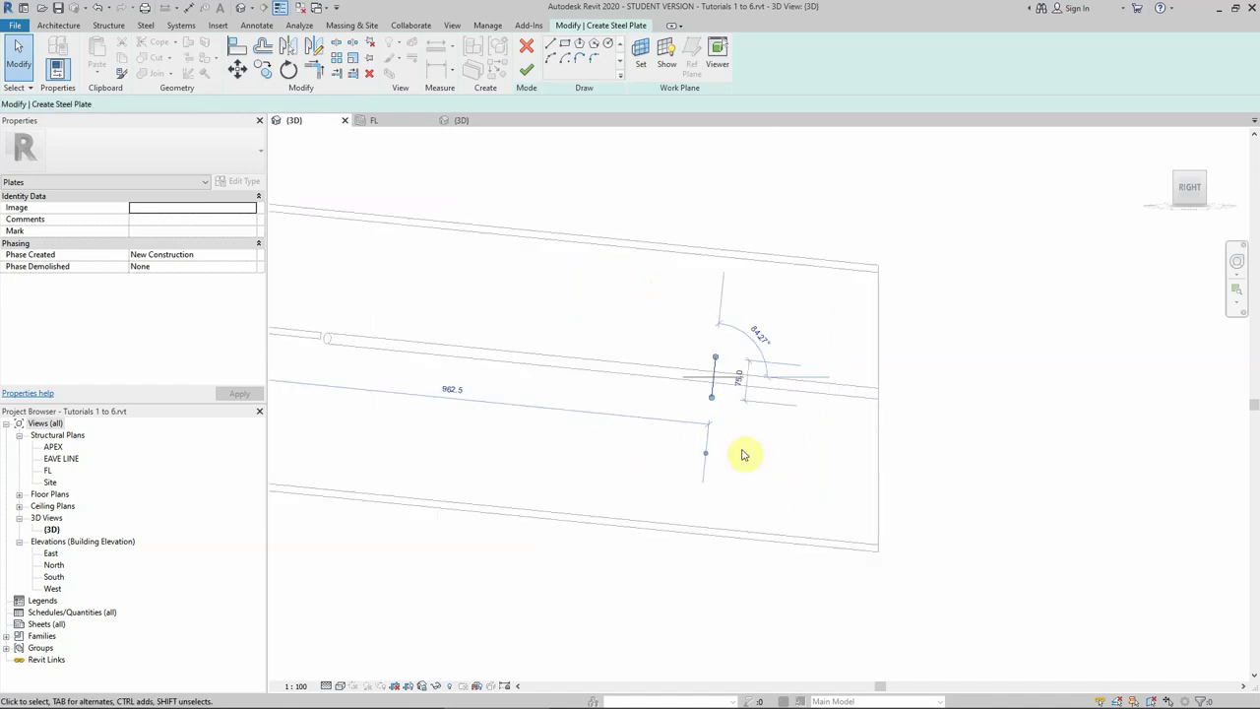
{"action": "scroll", "coordinate": [745, 454], "scroll_direction": "up", "scroll_amount": 2}
{"action": "scroll", "coordinate": [745, 454], "scroll_direction": "down", "scroll_amount": 1}
{"action": "scroll", "coordinate": [492, 402], "scroll_direction": "up", "scroll_amount": 3}
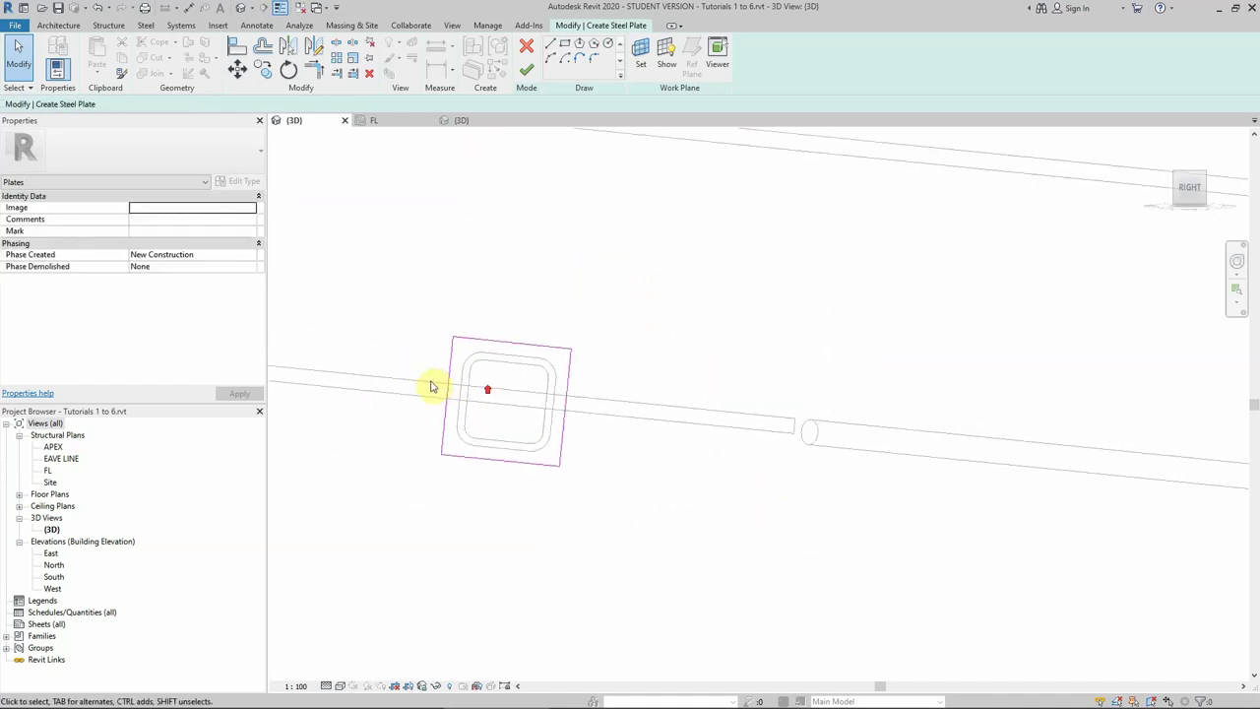
{"action": "middle_click_drag", "start_coordinate": [436, 385], "coordinate": [626, 368]}
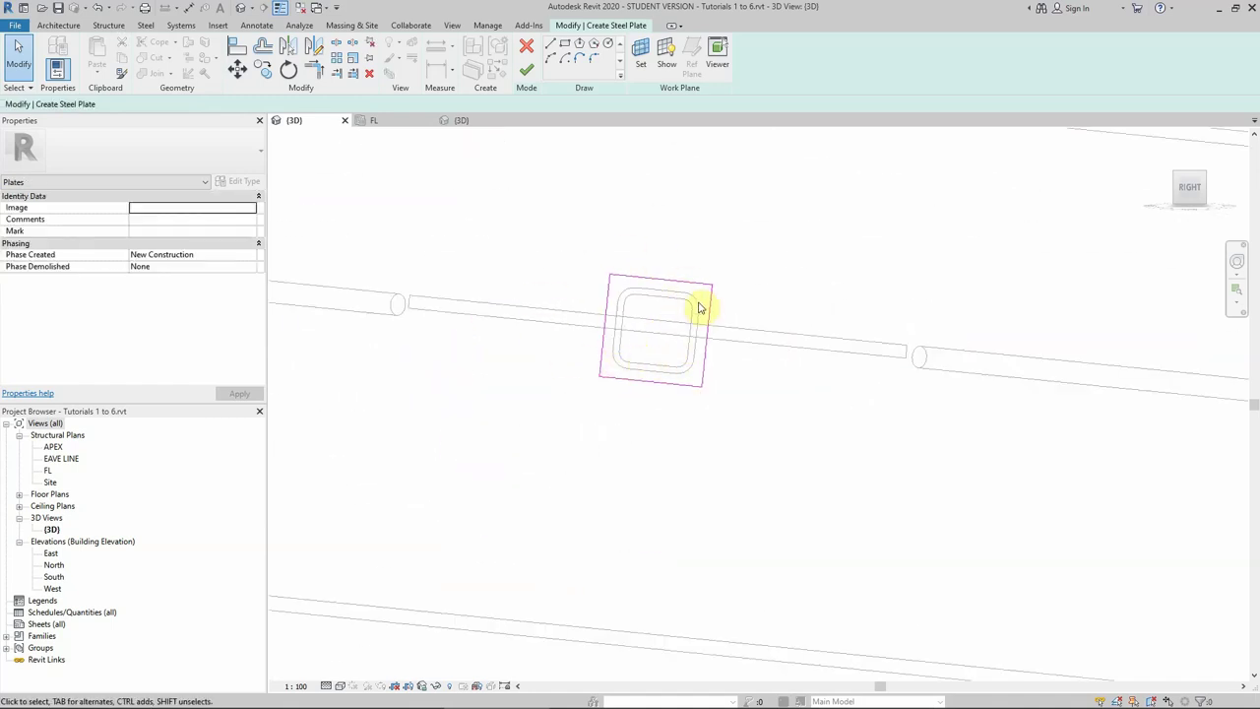
{"action": "scroll", "coordinate": [698, 306], "scroll_direction": "up", "scroll_amount": 1}
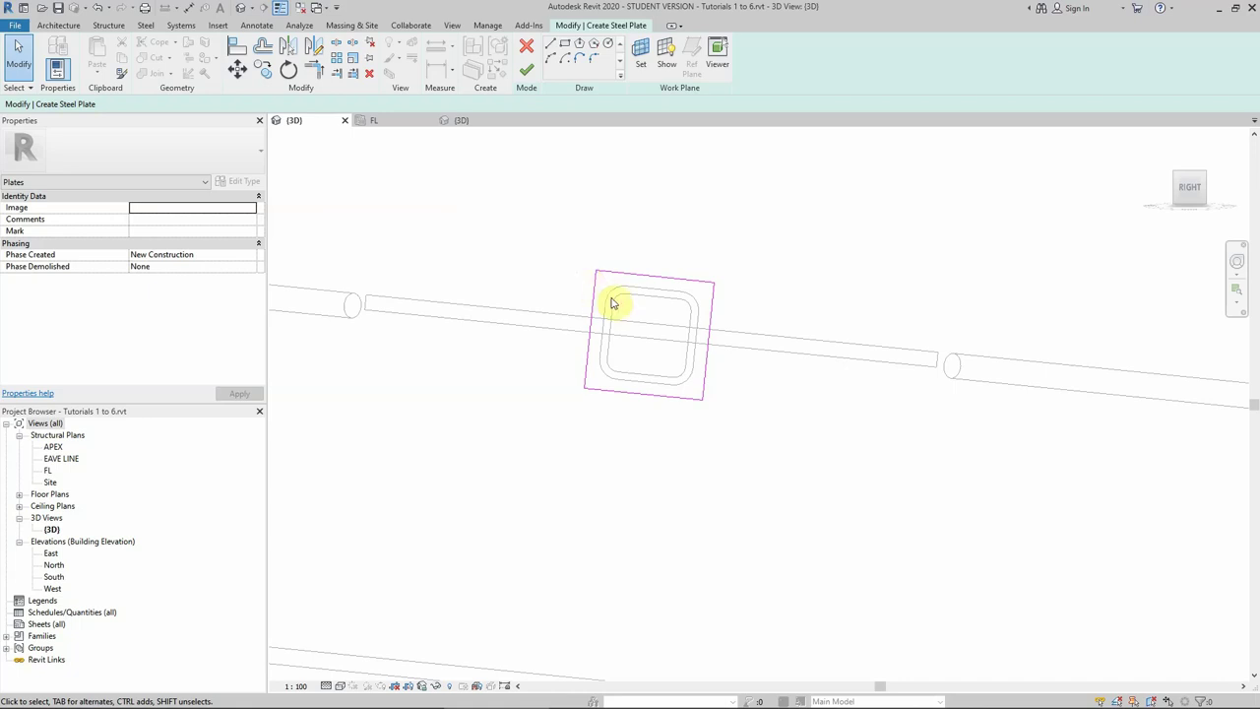
{"action": "scroll", "coordinate": [587, 263], "scroll_direction": "up", "scroll_amount": 2}
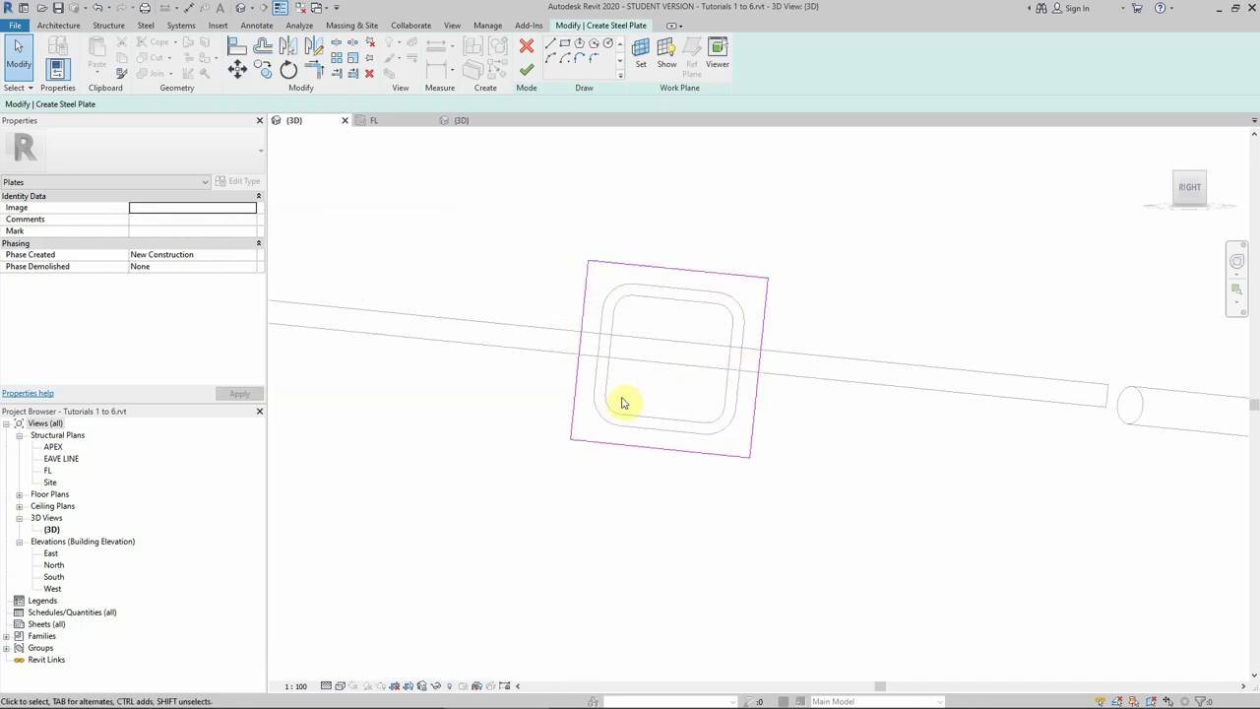
{"action": "left_click_drag", "start_coordinate": [596, 248], "coordinate": [561, 285]}
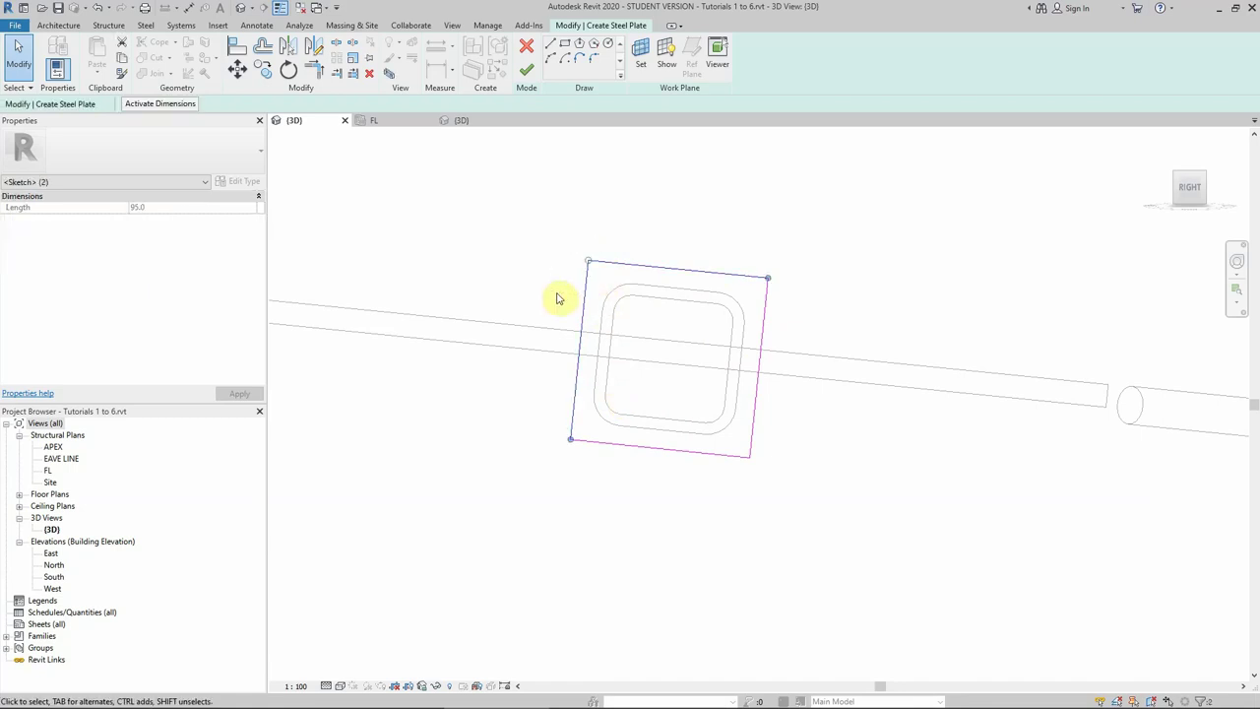
{"action": "key", "text": "Delete"}
{"action": "left_click_drag", "start_coordinate": [782, 444], "coordinate": [737, 478]}
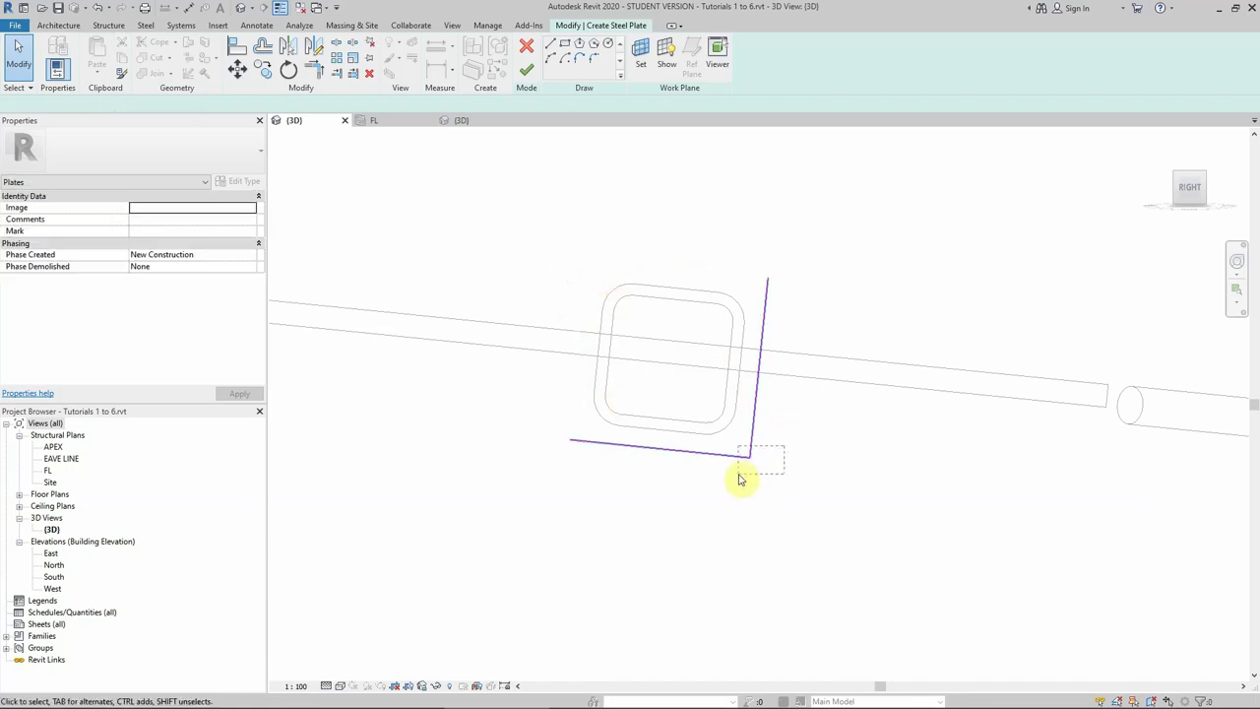
{"action": "key", "text": "Delete"}
Draw a new plate rectangle starting from the tube corner.
{"action": "left_click", "coordinate": [565, 47]}
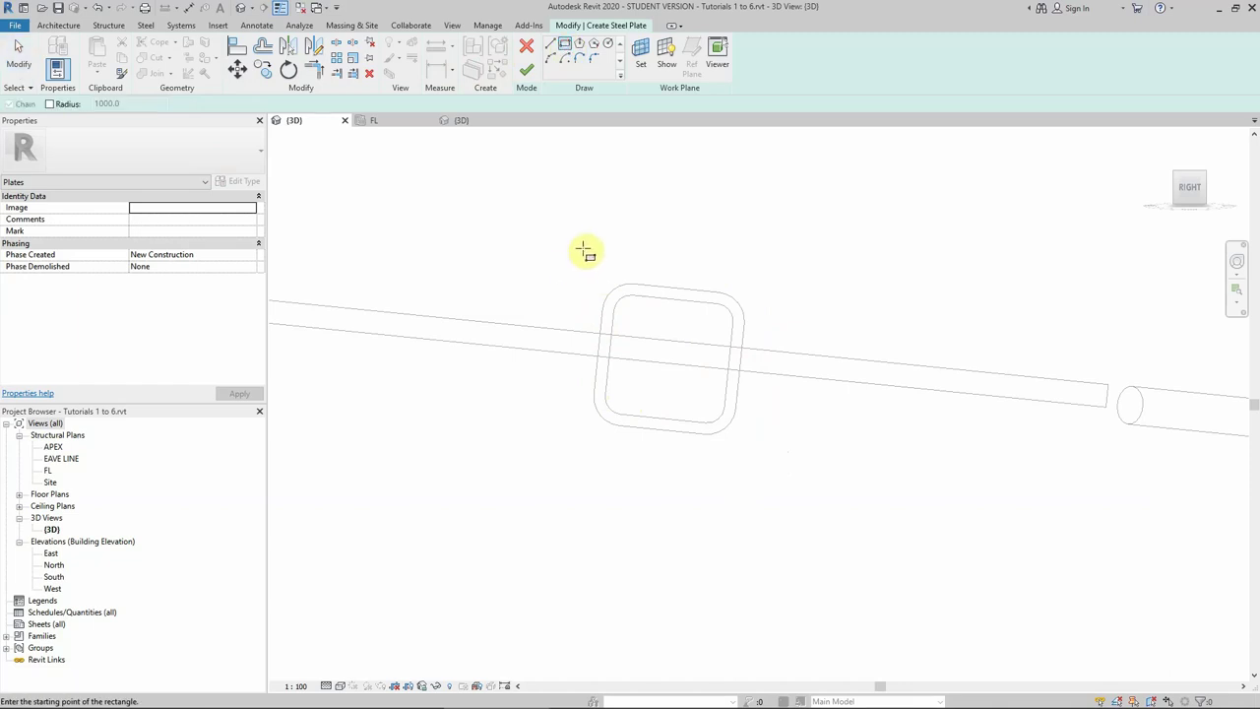
{"action": "left_click", "coordinate": [587, 263]}
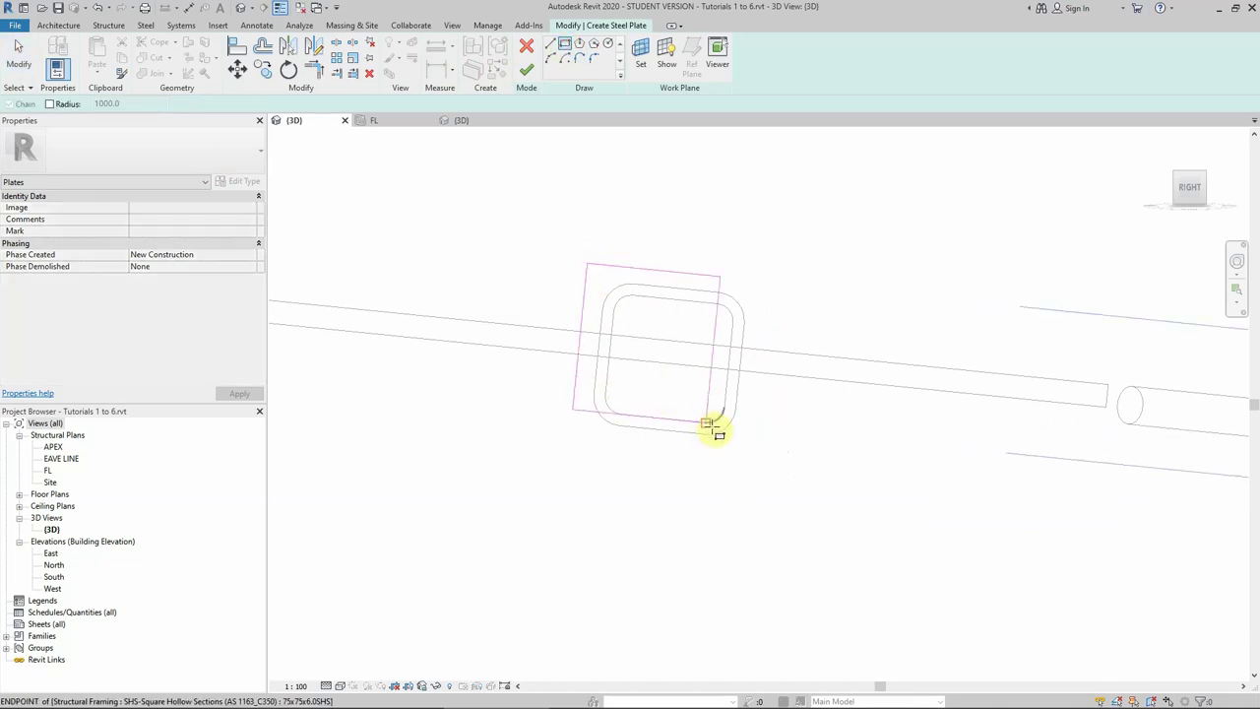
{"action": "left_click", "coordinate": [751, 460]}
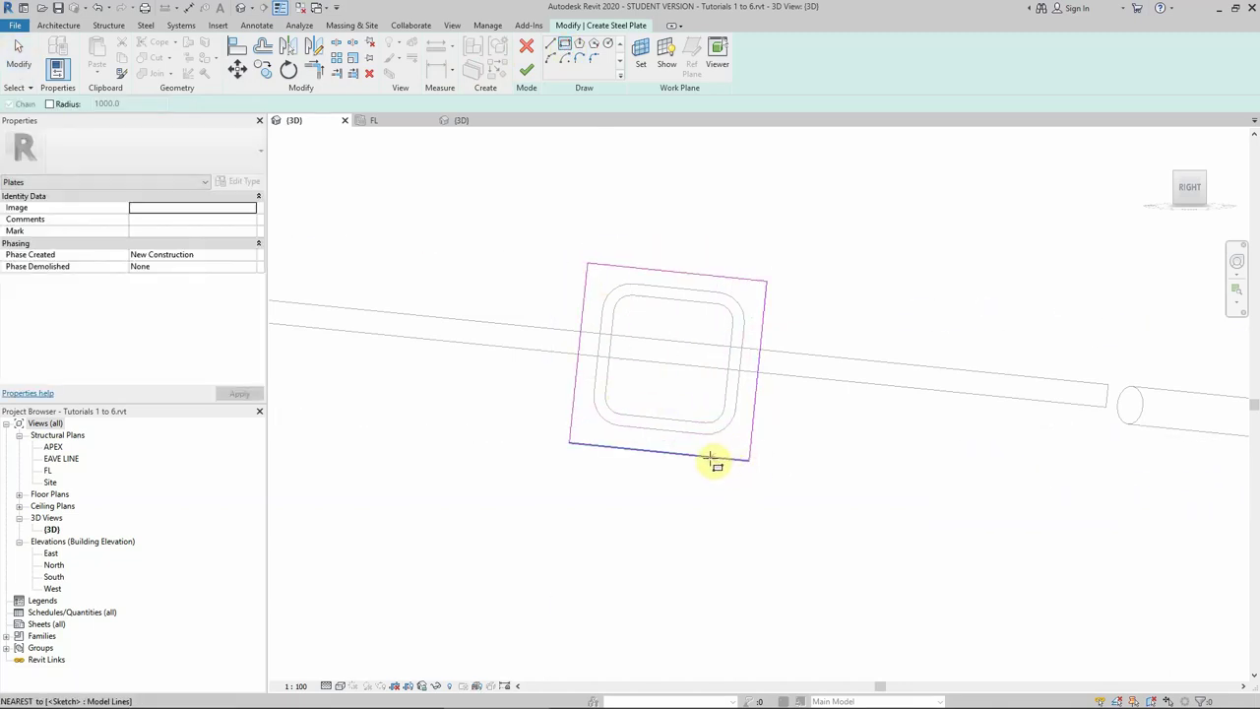
{"action": "key", "text": "Escape"}
Change the rectangle's bottom and right sides from 95.0 to 90.
{"action": "left_click", "coordinate": [712, 457]}
{"action": "left_click", "coordinate": [542, 351]}
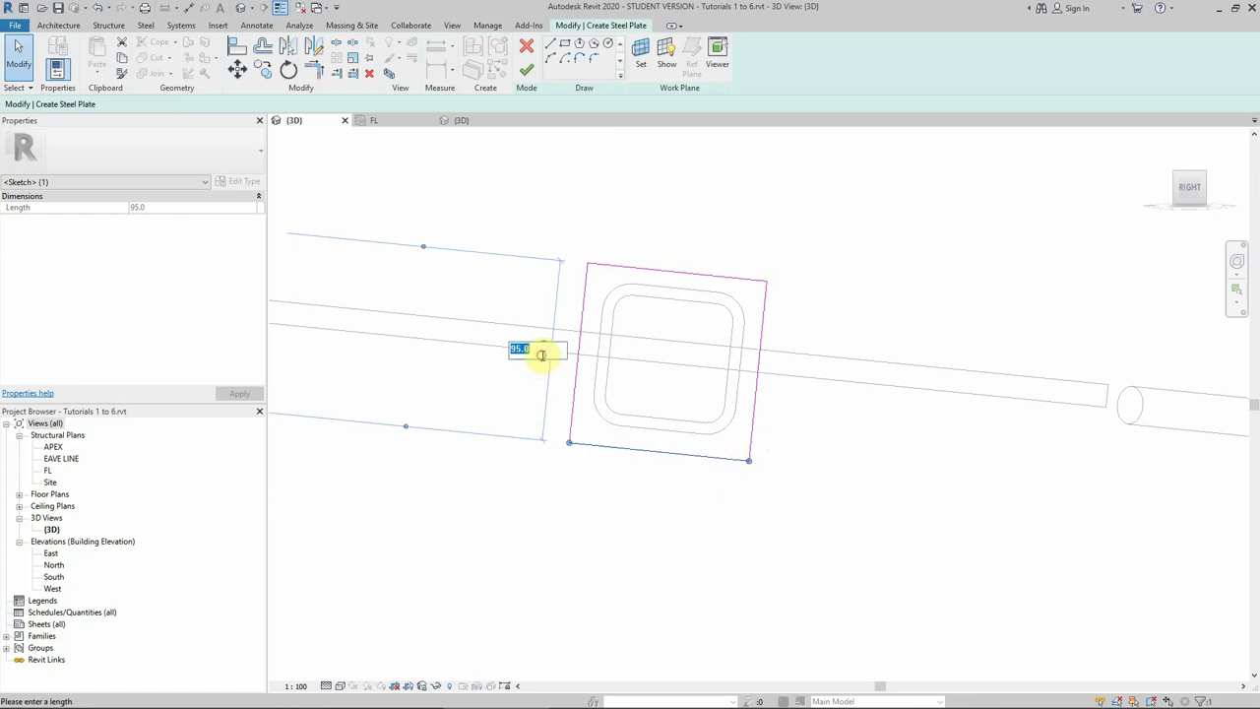
{"action": "type", "text": "90"}
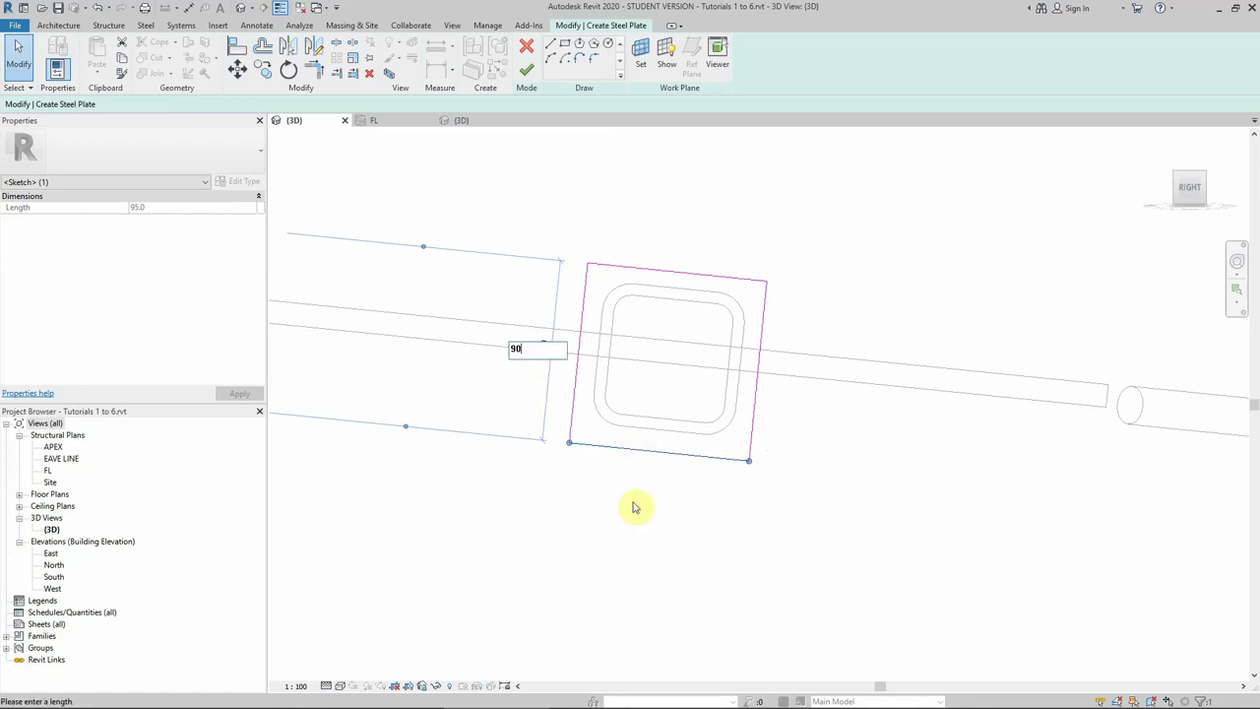
{"action": "key", "text": "Return"}
{"action": "left_click", "coordinate": [758, 402]}
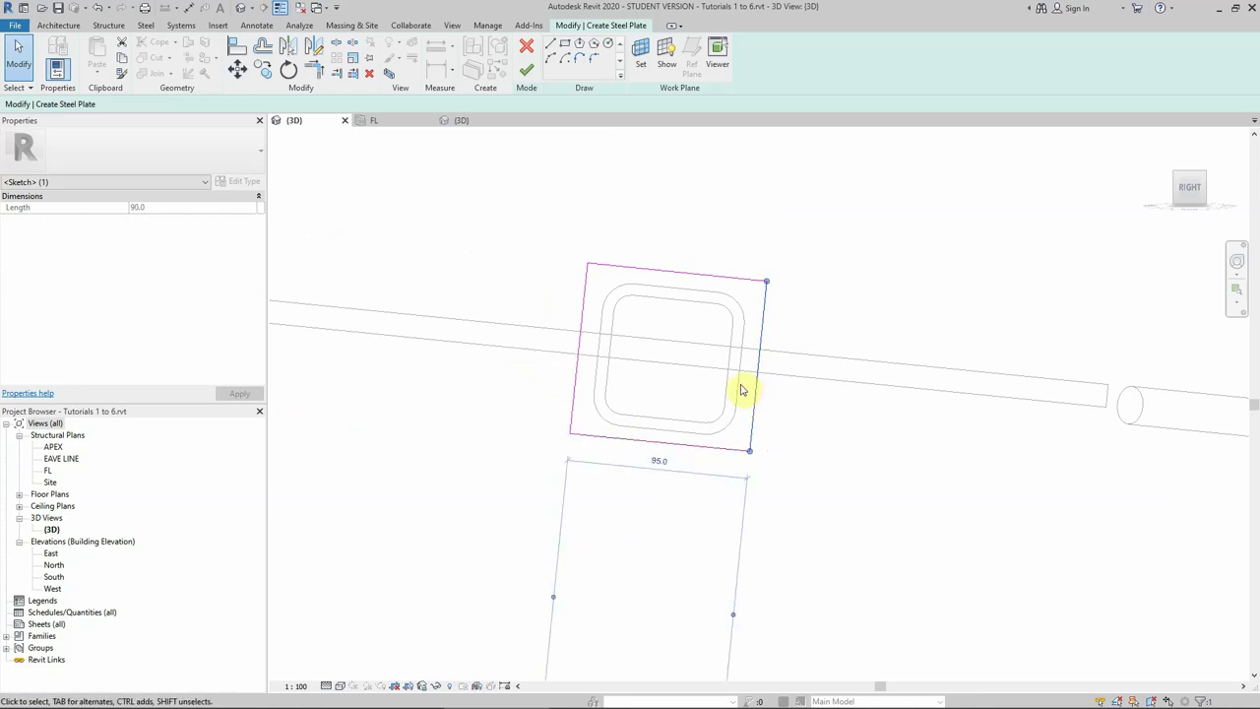
{"action": "left_click", "coordinate": [658, 462]}
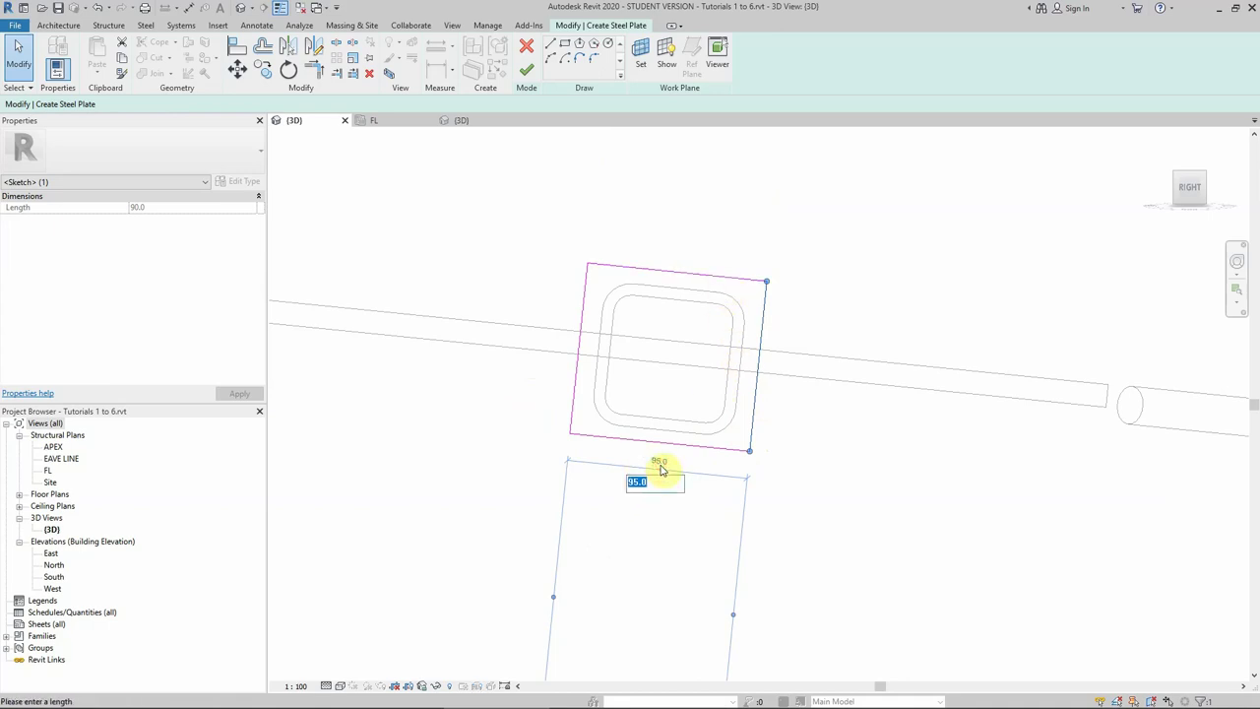
{"action": "type", "text": "90"}
{"action": "key", "text": "Return"}
{"action": "left_click", "coordinate": [509, 464]}
Move the 90 by 90 plate sketch over the hollow brace end.
{"action": "mouse_move", "coordinate": [560, 203]}
{"action": "left_mouse_down"}
{"action": "mouse_move", "coordinate": [695, 508]}
{"action": "mouse_move", "coordinate": [811, 520]}
{"action": "left_mouse_up"}
{"action": "left_click", "coordinate": [239, 69]}
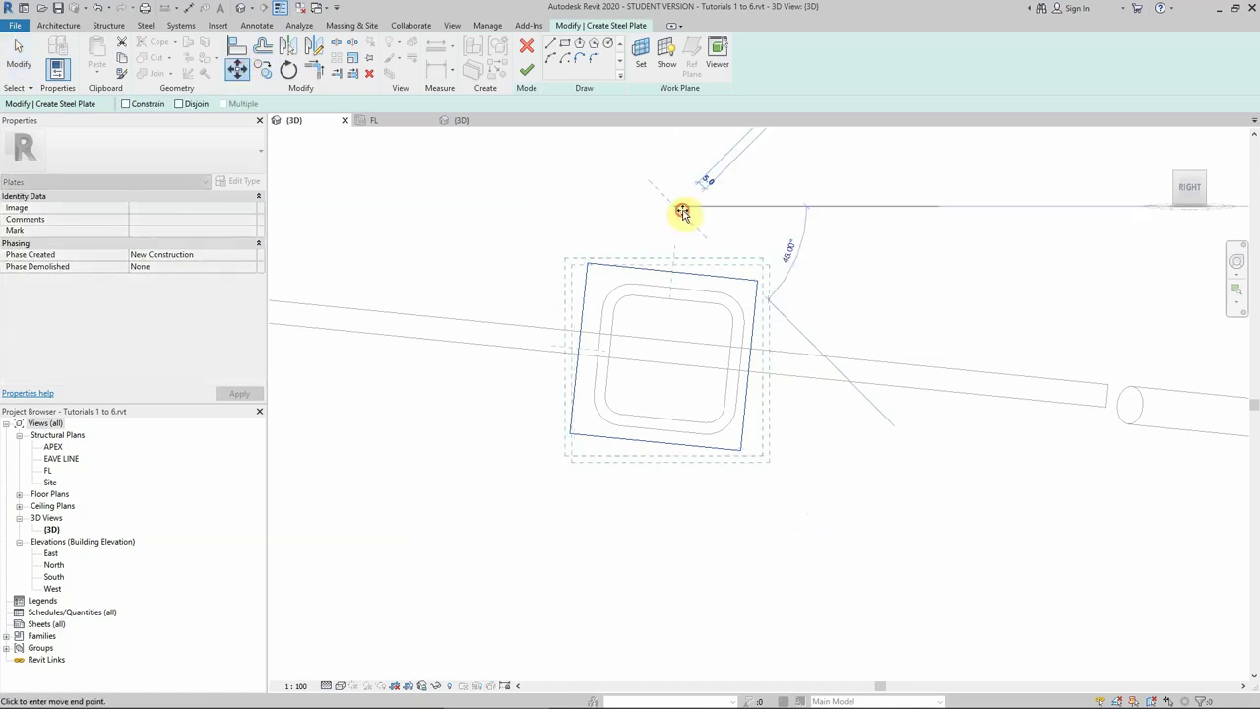
{"action": "left_click", "coordinate": [685, 214]}
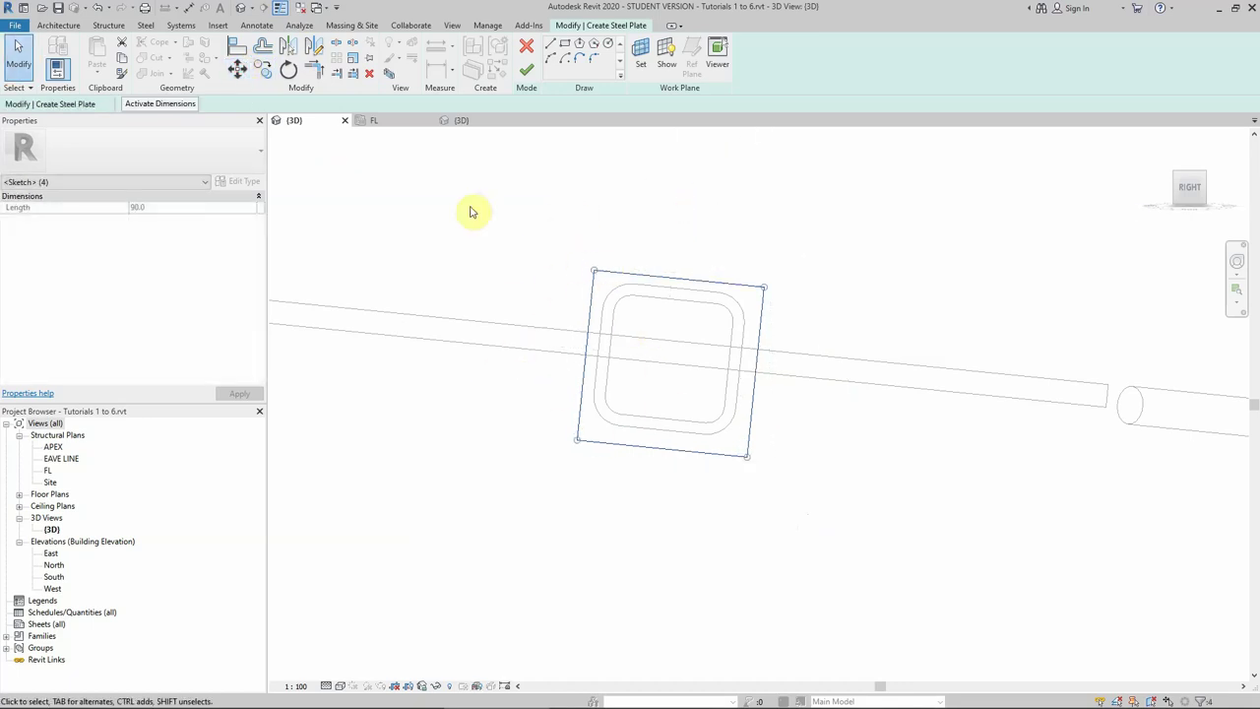
{"action": "left_click", "coordinate": [238, 70]}
{"action": "left_click", "coordinate": [705, 206]}
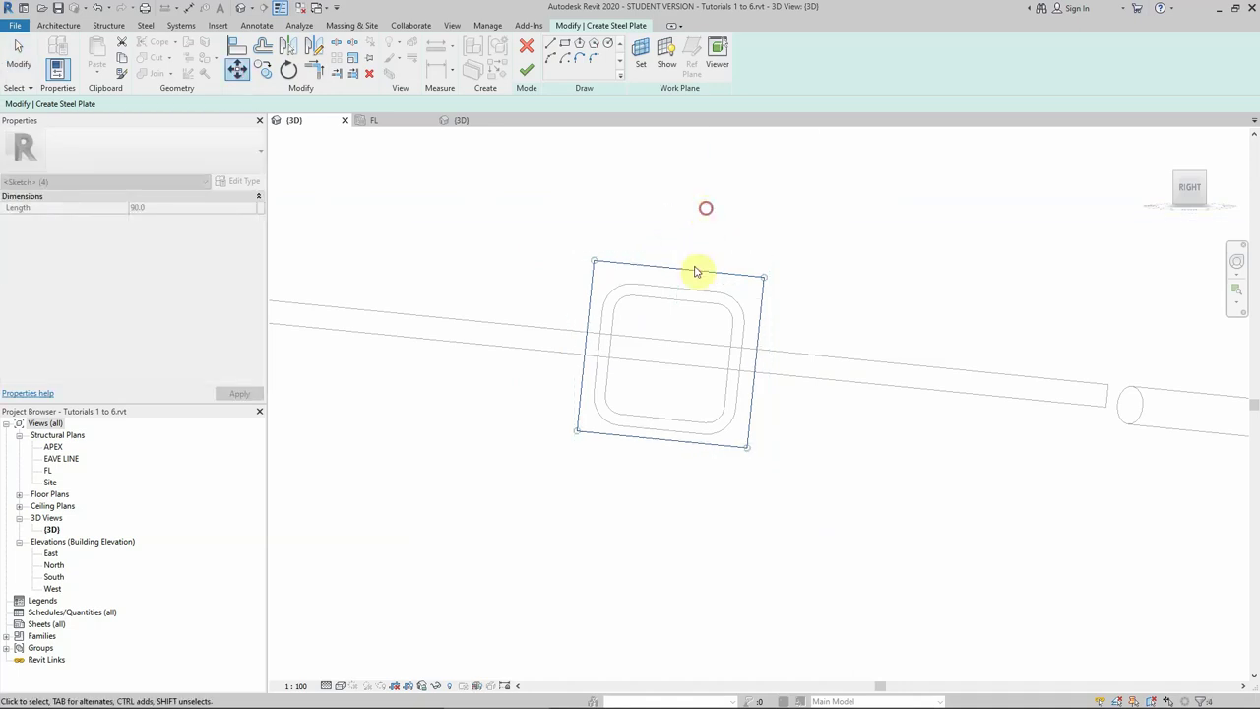
{"action": "left_click", "coordinate": [567, 225]}
Shift the plate sketch 5 downward and deselect it.
{"action": "left_click_drag", "start_coordinate": [894, 551], "coordinate": [888, 543]}
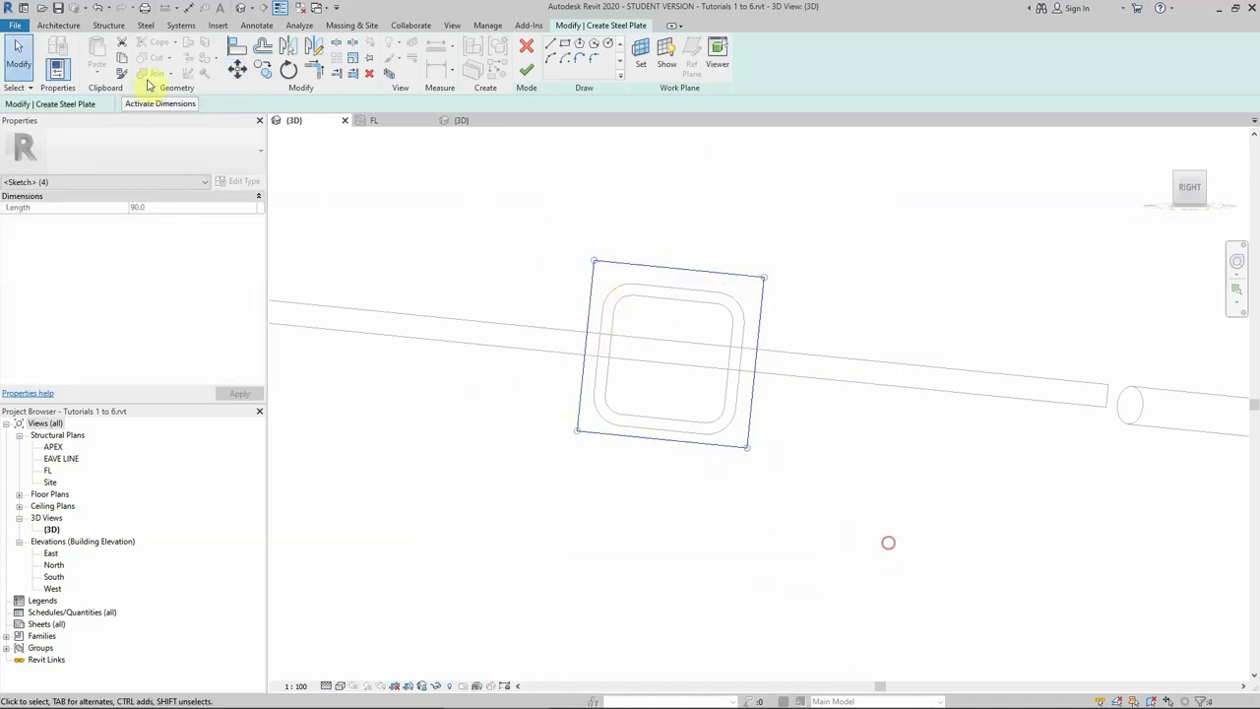
{"action": "left_click", "coordinate": [238, 68]}
{"action": "scroll", "coordinate": [663, 427], "scroll_direction": "up", "scroll_amount": 2}
{"action": "left_click", "coordinate": [882, 253]}
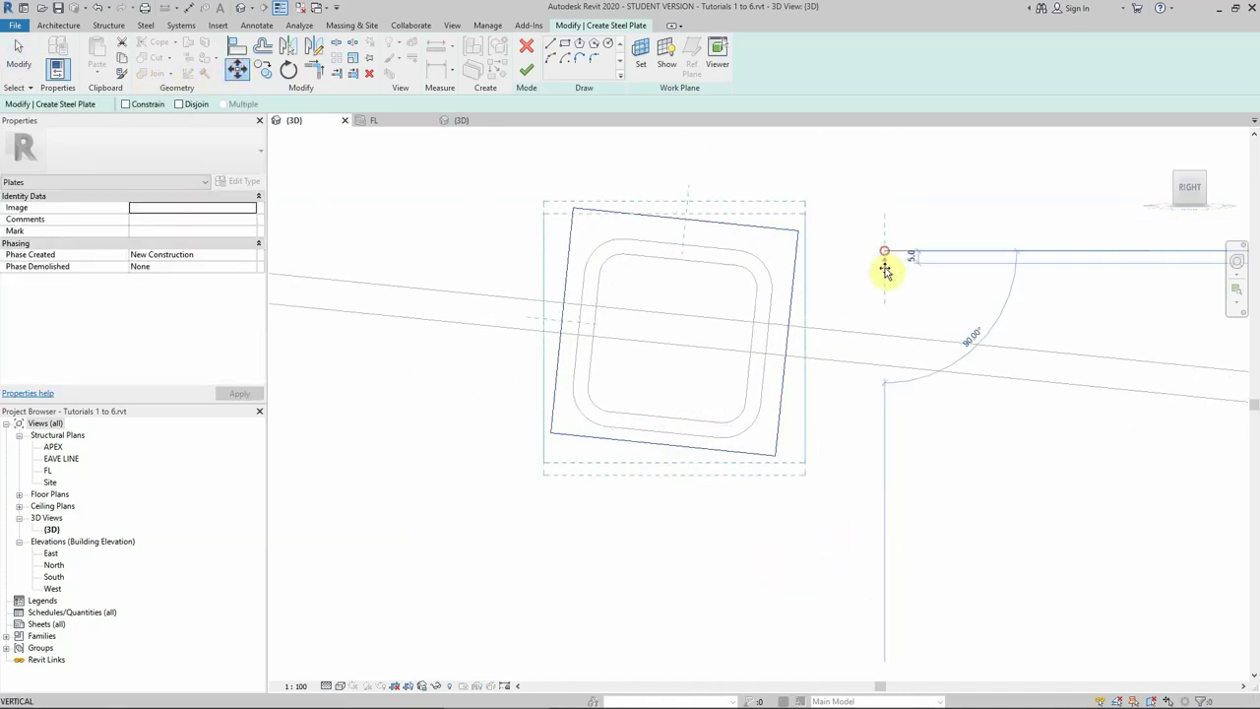
{"action": "type", "text": "5"}
{"action": "key", "text": "Return"}
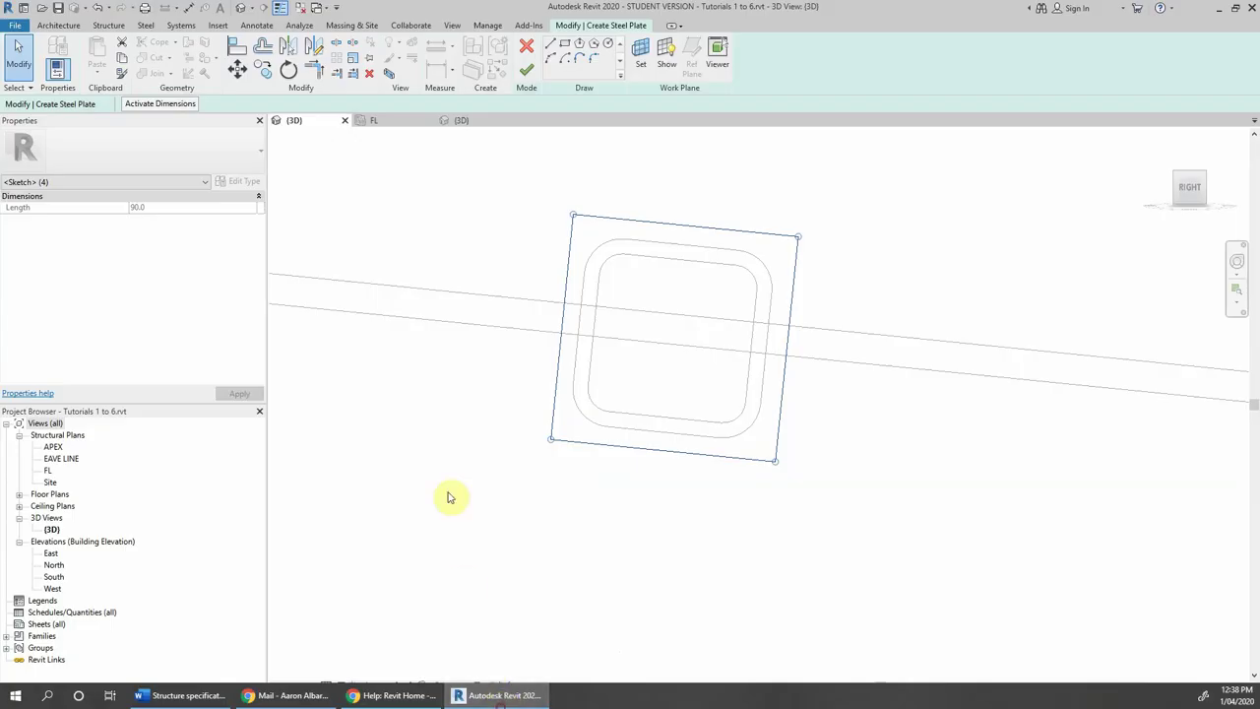
{"action": "left_click", "coordinate": [507, 234]}
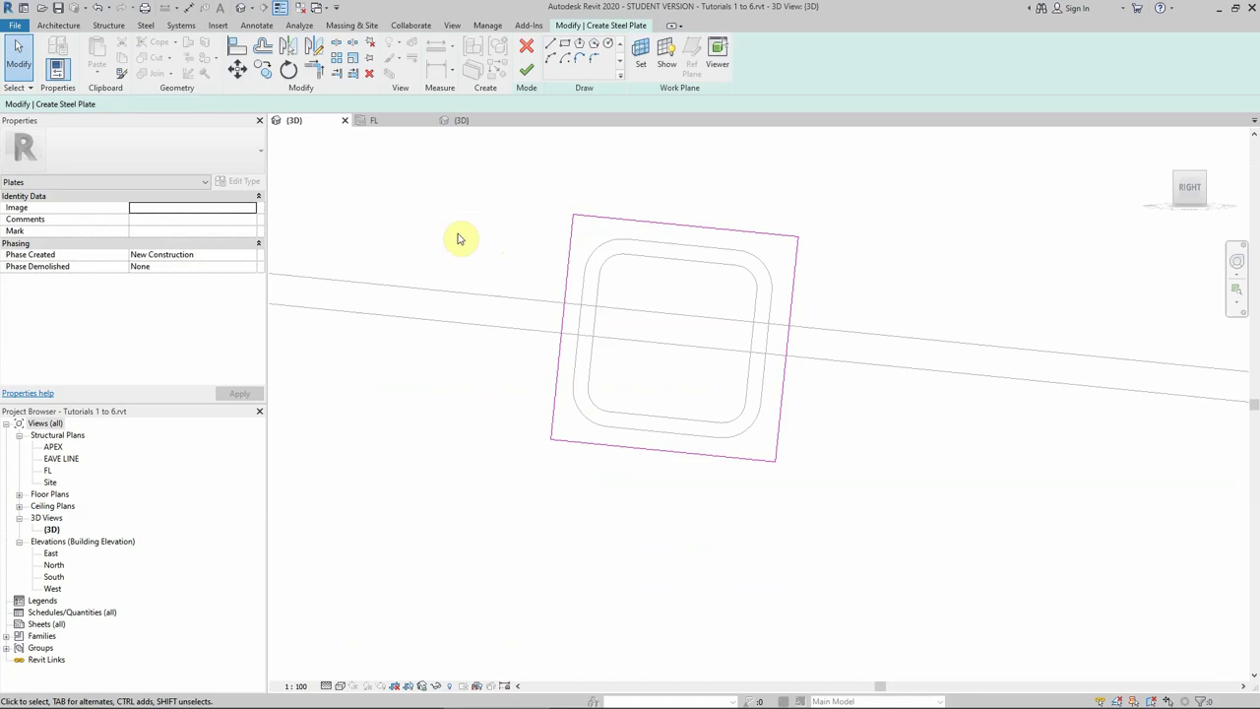
{"action": "scroll", "coordinate": [544, 318], "scroll_direction": "down", "scroll_amount": 1}
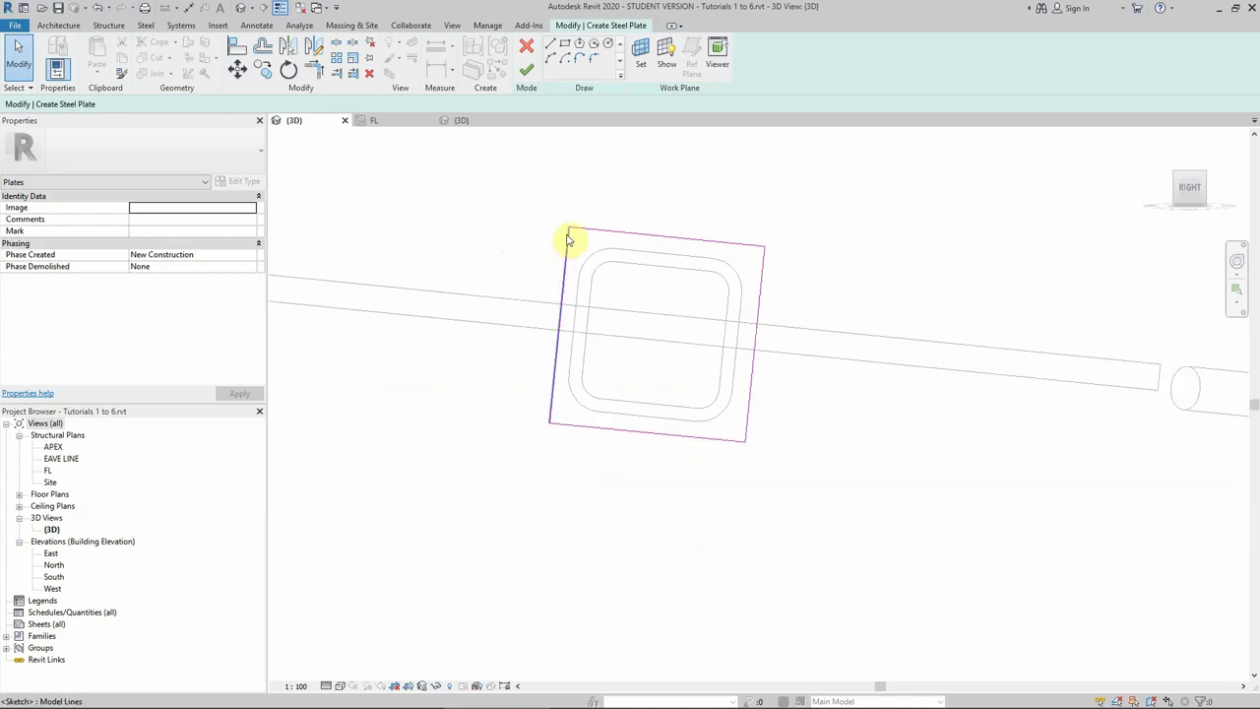
Draw a short diagonal chamfer line across the plate's top-left corner.
{"action": "left_click", "coordinate": [594, 61]}
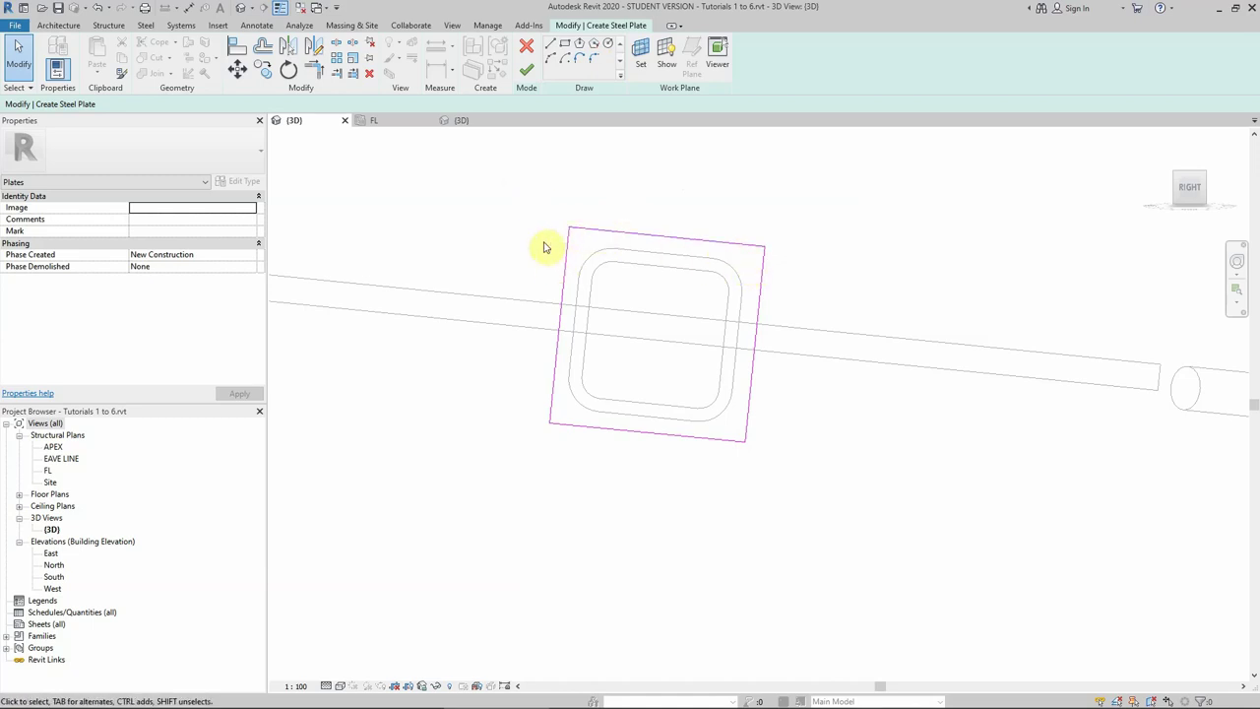
{"action": "left_click", "coordinate": [550, 45]}
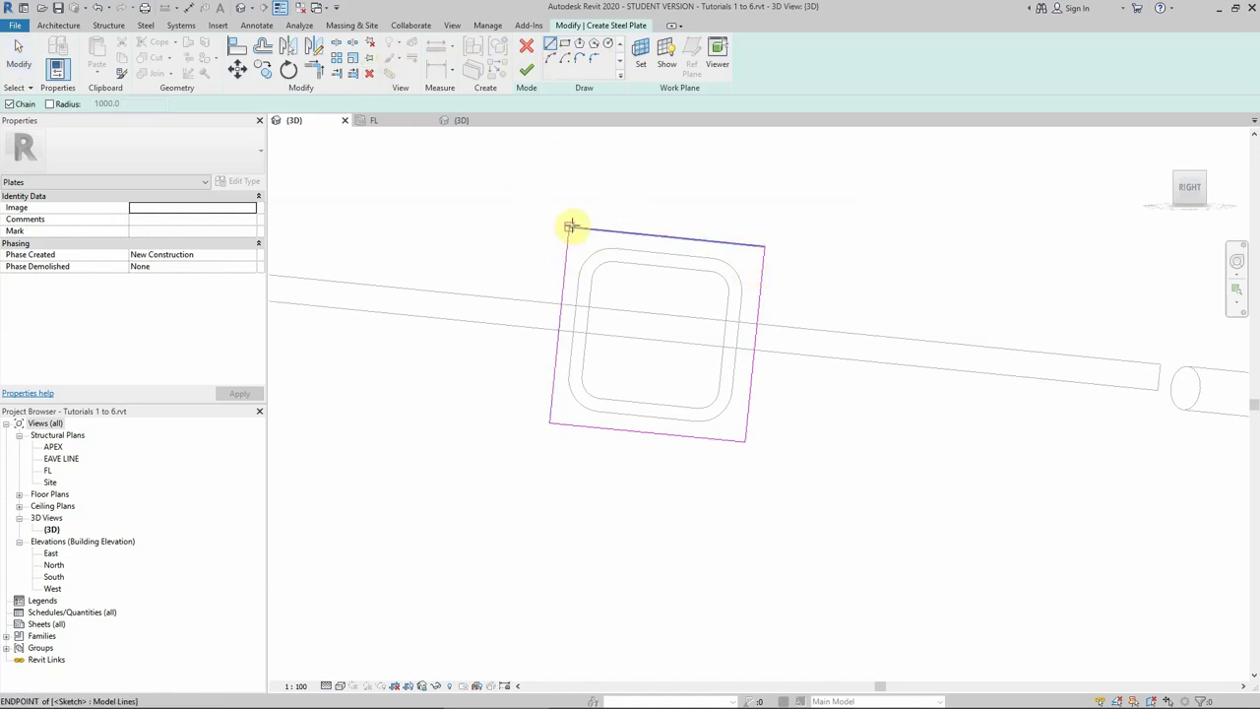
{"action": "left_click", "coordinate": [567, 246]}
{"action": "left_click", "coordinate": [588, 232]}
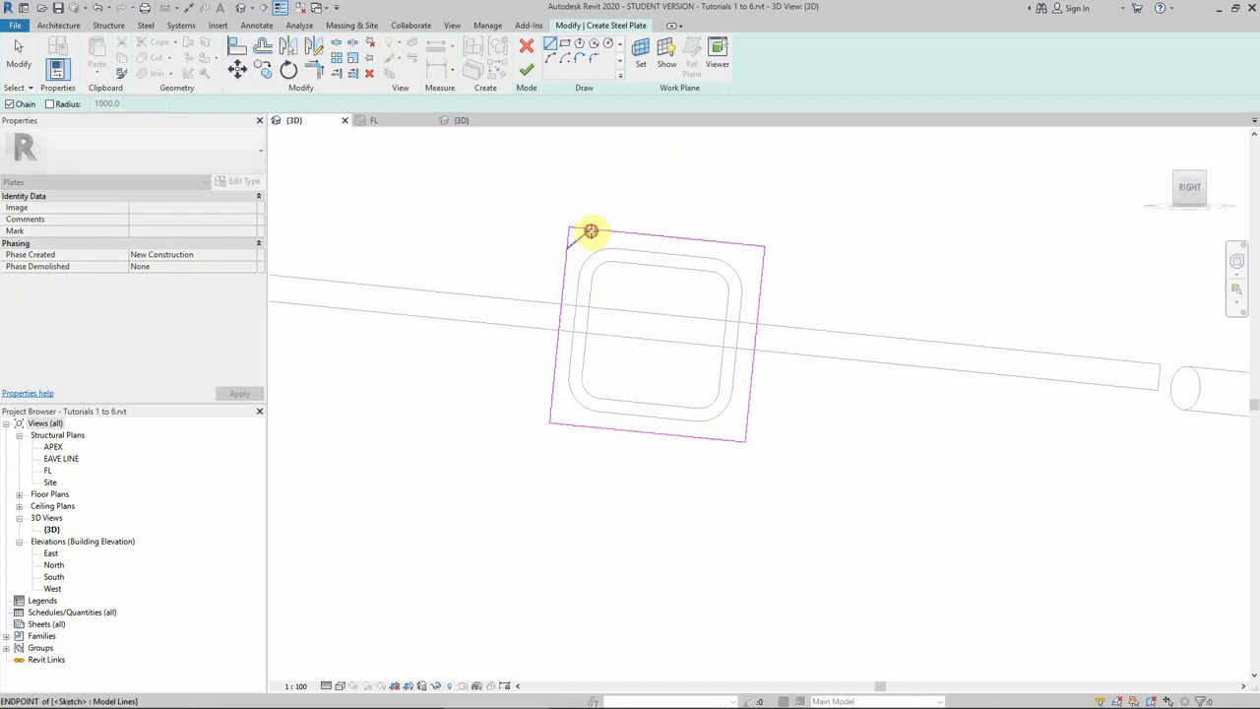
{"action": "key", "text": "Escape"}
{"action": "key", "text": "Escape"}
Mirror-copy the chamfer line to the top-right corner, then both to the bottom corners.
{"action": "left_click", "coordinate": [577, 239]}
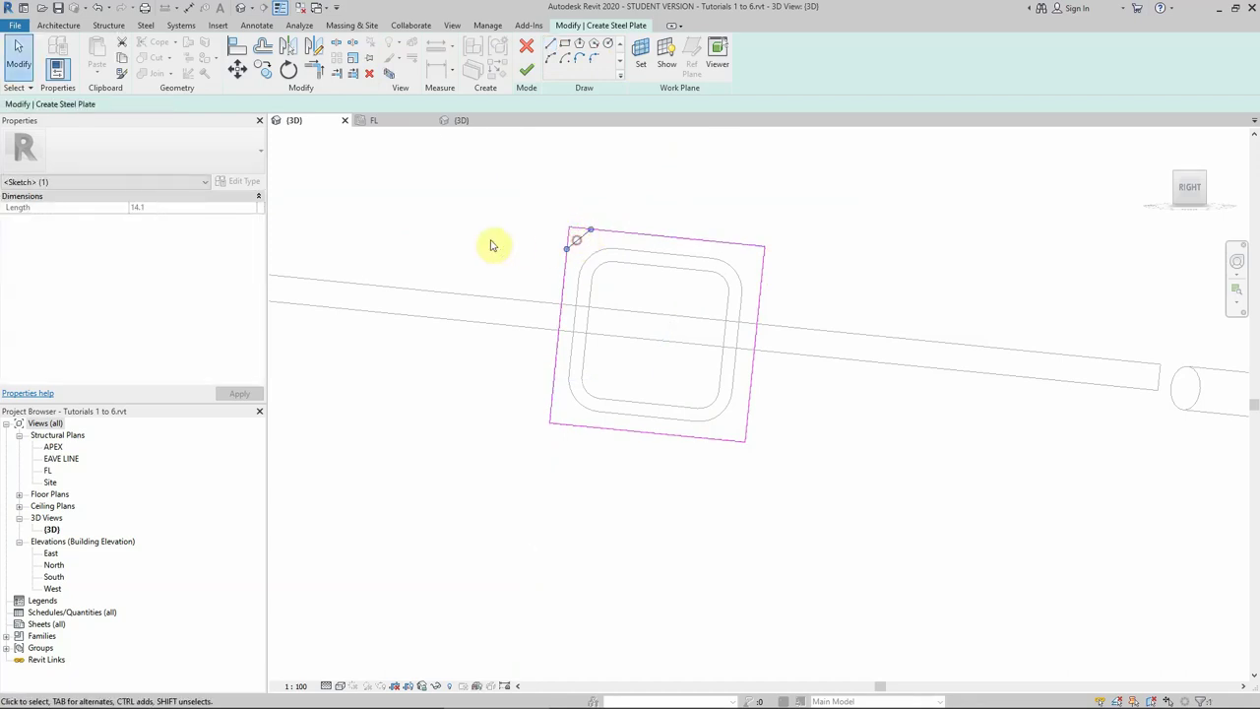
{"action": "left_click", "coordinate": [312, 47]}
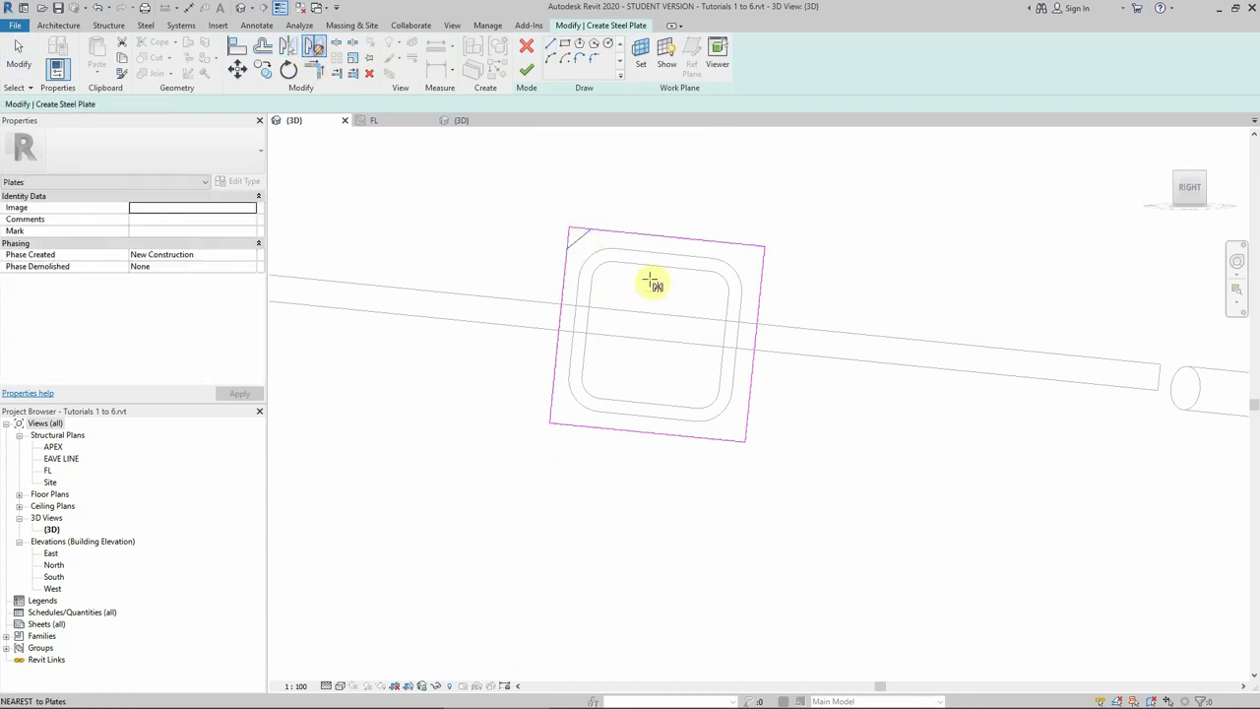
{"action": "left_click", "coordinate": [668, 239]}
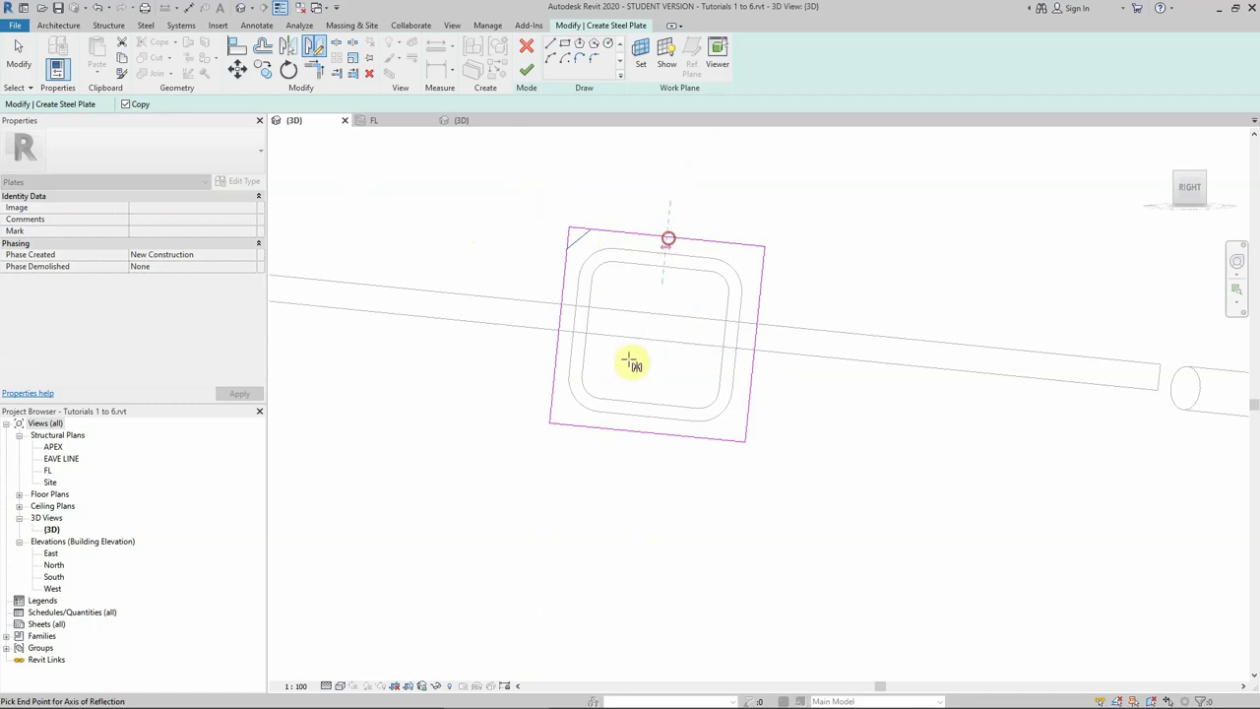
{"action": "left_click", "coordinate": [649, 433]}
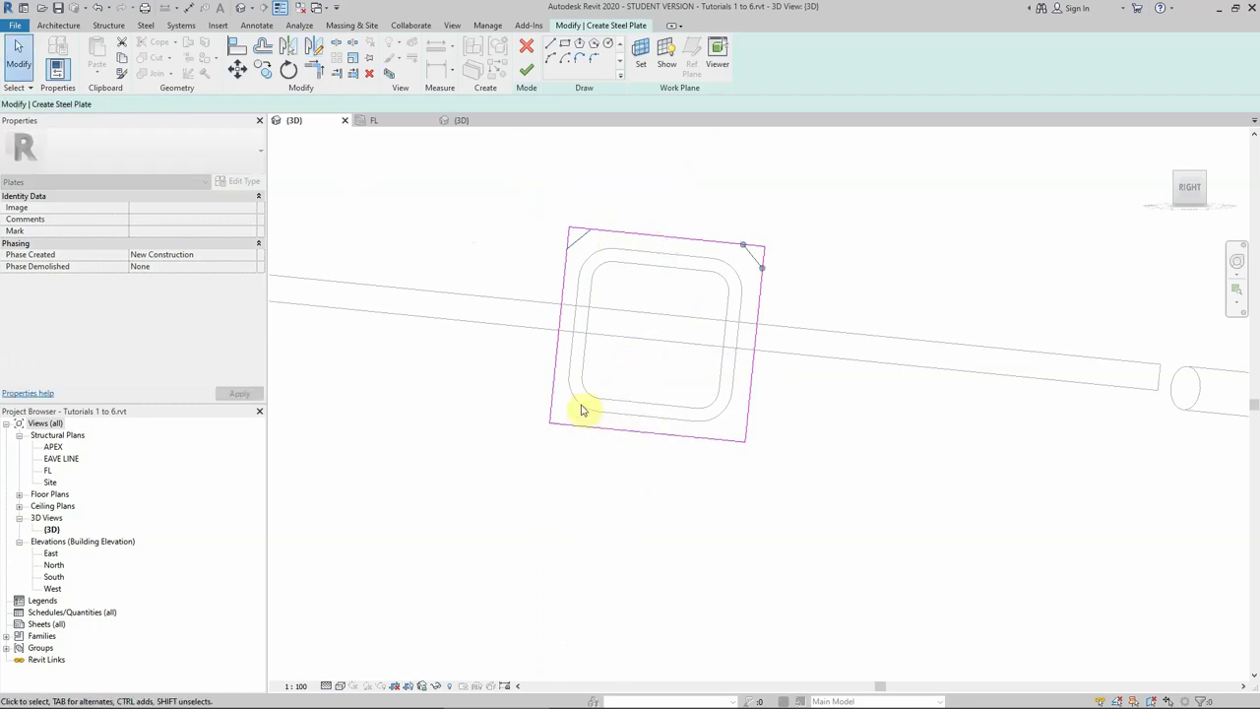
{"action": "left_click", "coordinate": [577, 241]}
{"action": "left_click", "coordinate": [748, 254], "text": "ctrl"}
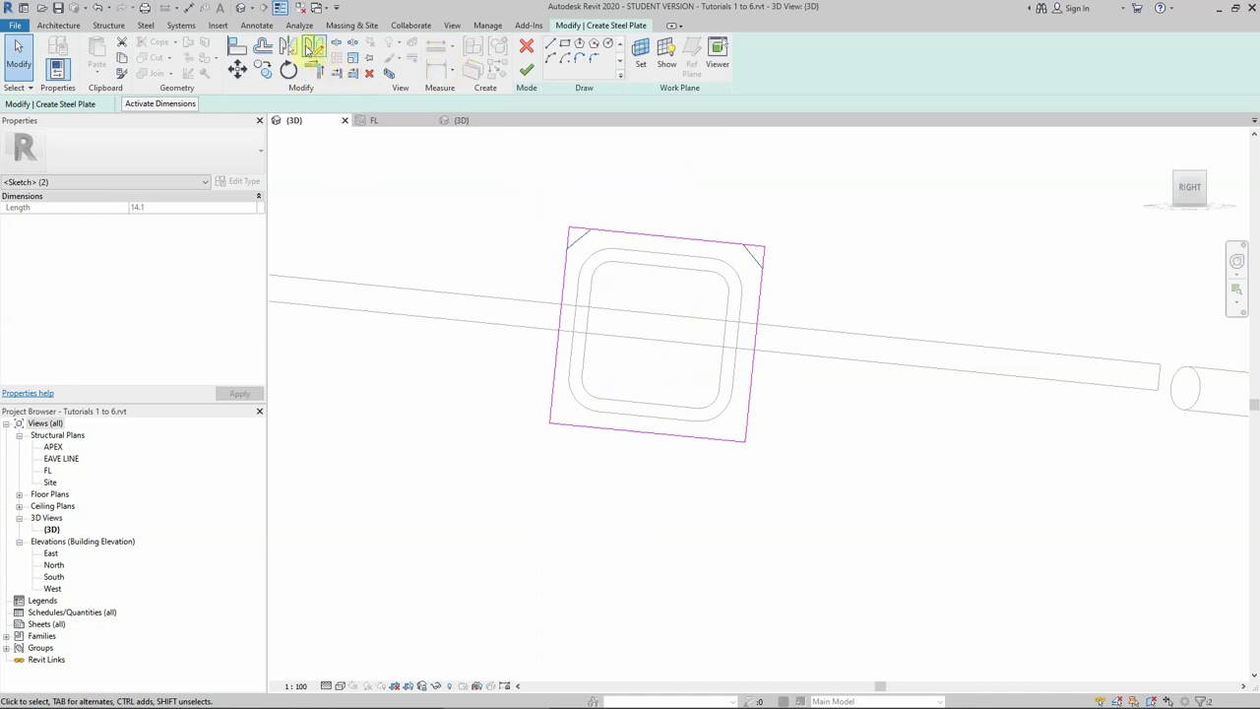
{"action": "left_click", "coordinate": [313, 48]}
{"action": "left_click", "coordinate": [558, 322]}
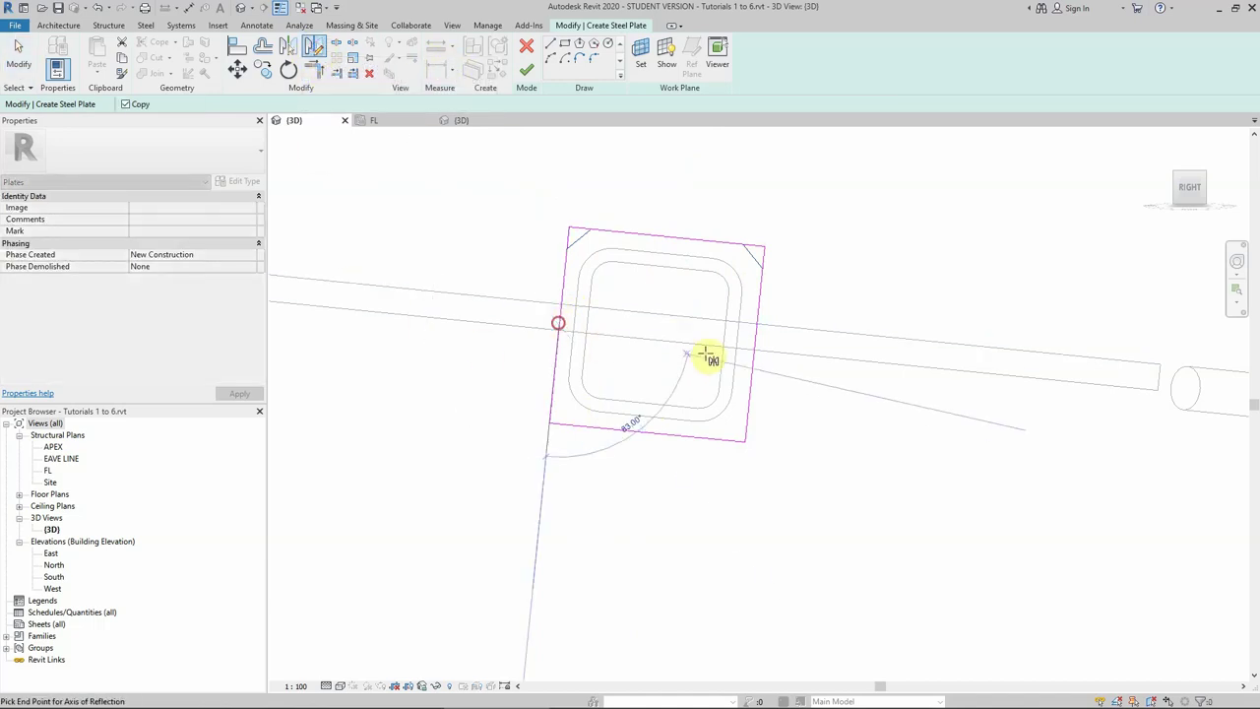
{"action": "left_click", "coordinate": [755, 344]}
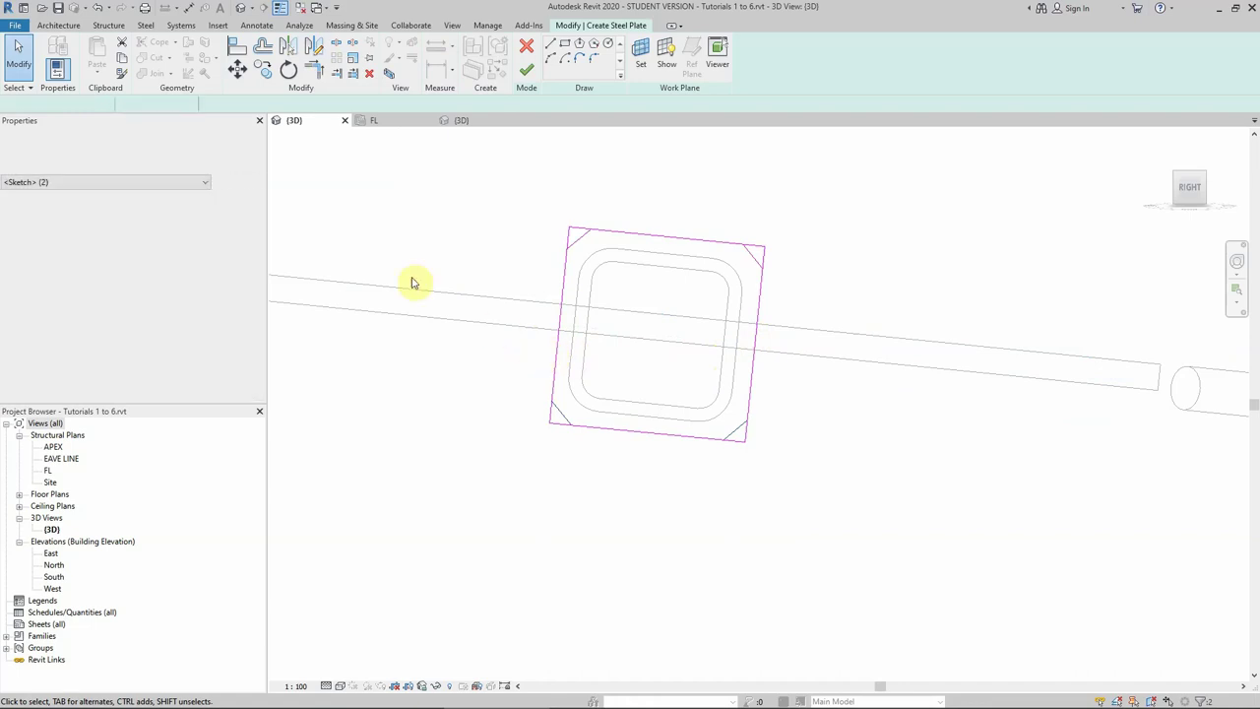
Trim each plate edge to its chamfer lines with TR, closing the cut-corner outline.
{"action": "key", "text": "t"}
{"action": "key", "text": "r"}
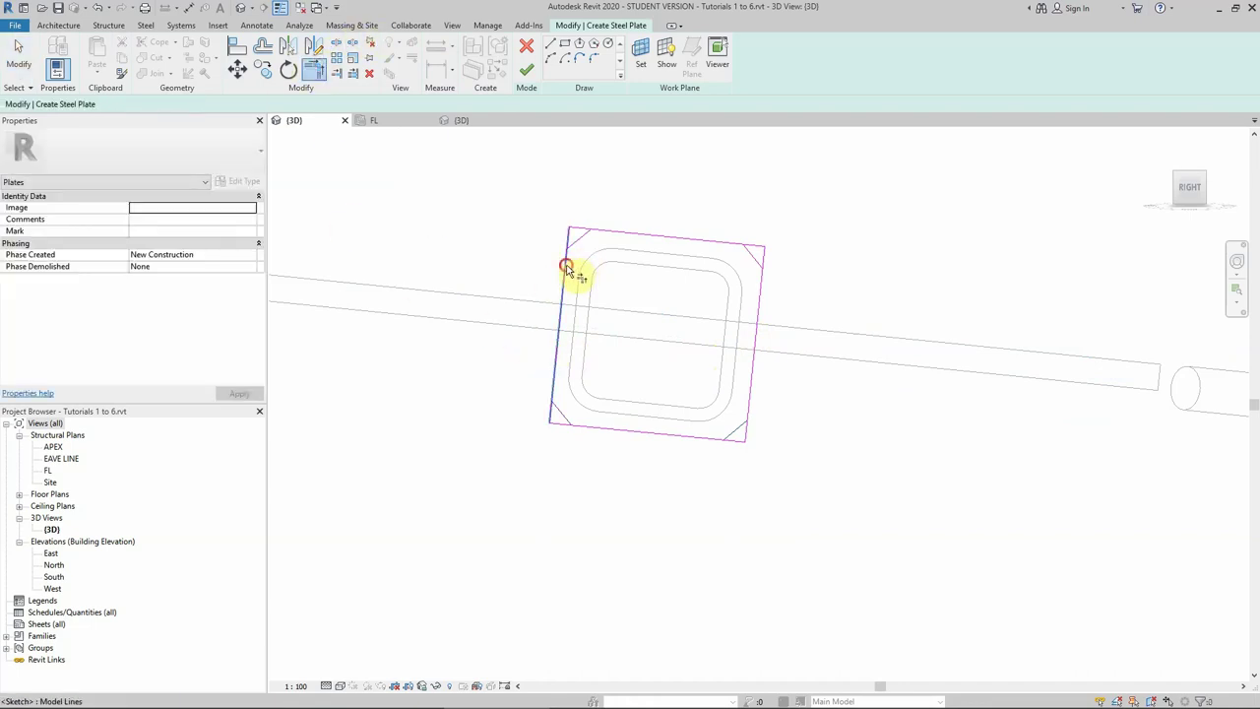
{"action": "left_click", "coordinate": [566, 268]}
{"action": "left_click", "coordinate": [578, 239]}
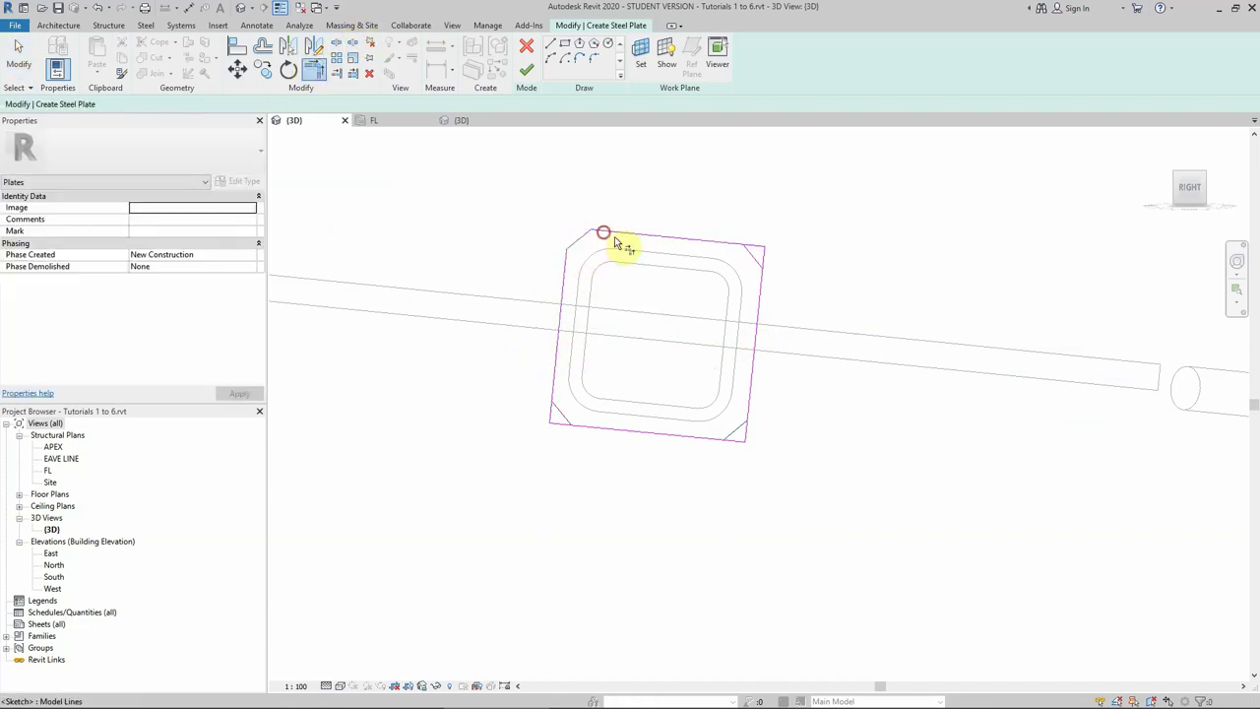
{"action": "left_click", "coordinate": [714, 248]}
{"action": "left_click", "coordinate": [754, 259]}
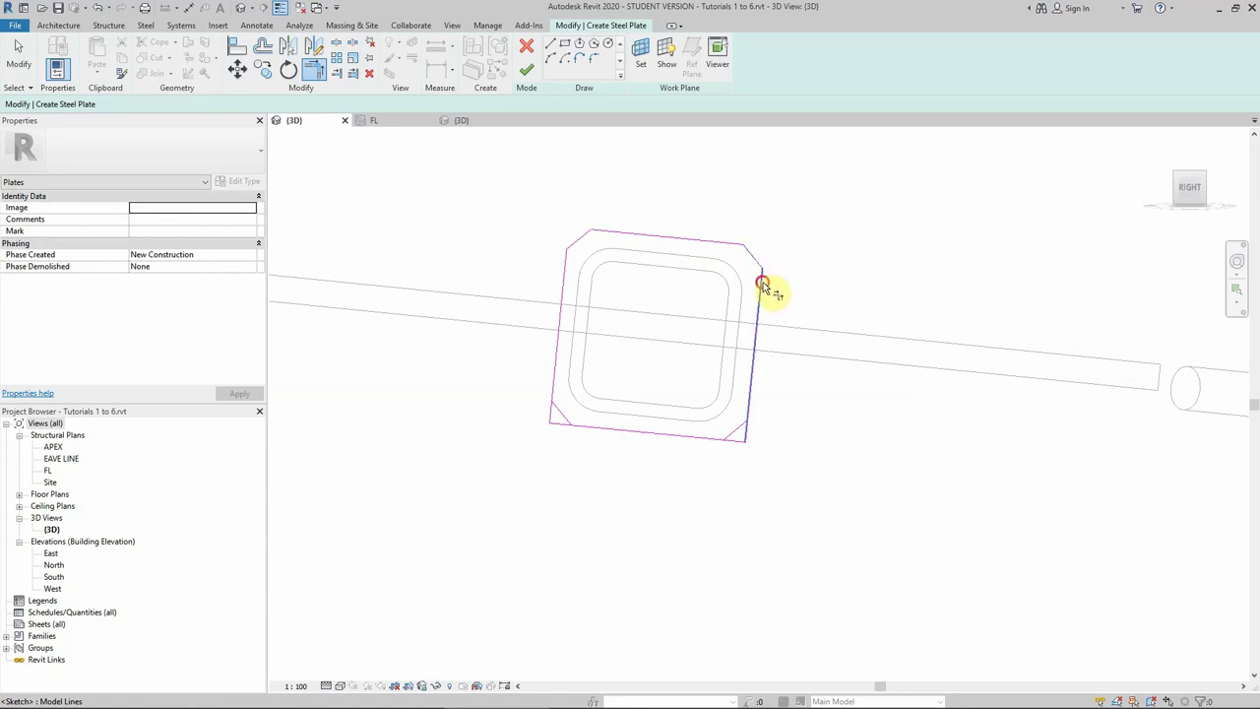
{"action": "left_click", "coordinate": [761, 284]}
{"action": "left_click", "coordinate": [748, 423]}
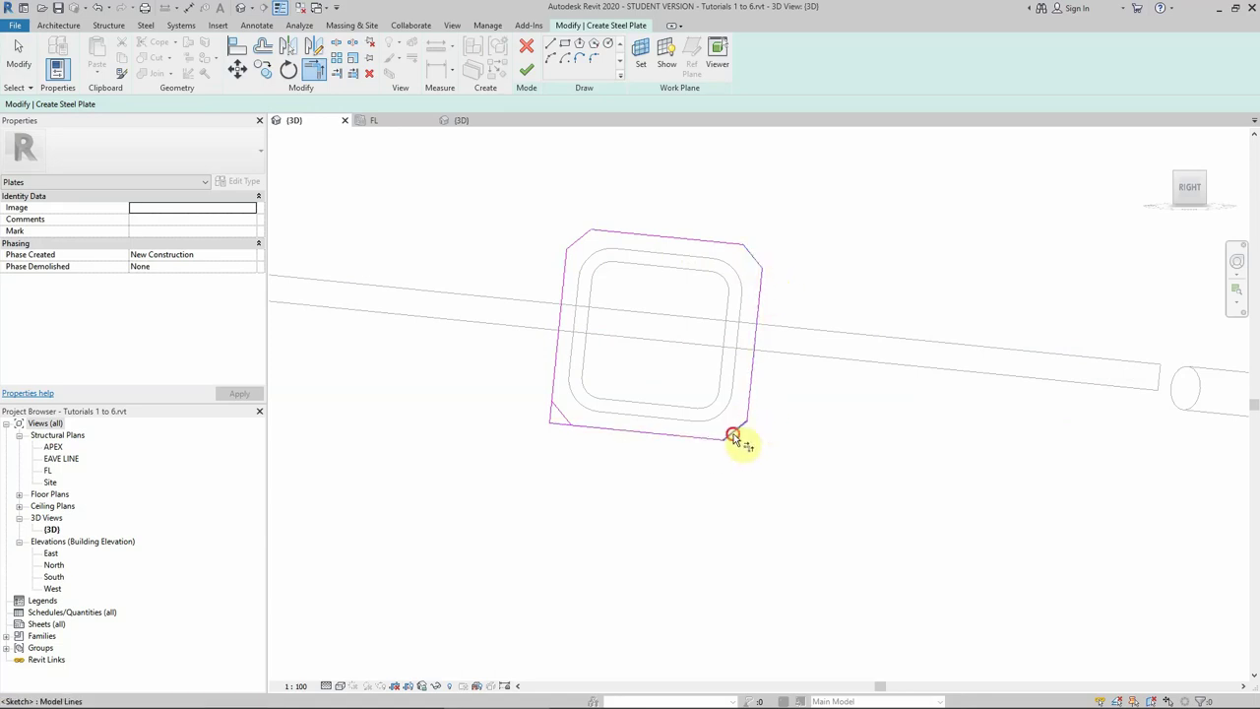
{"action": "left_click", "coordinate": [583, 429]}
{"action": "left_click", "coordinate": [561, 415]}
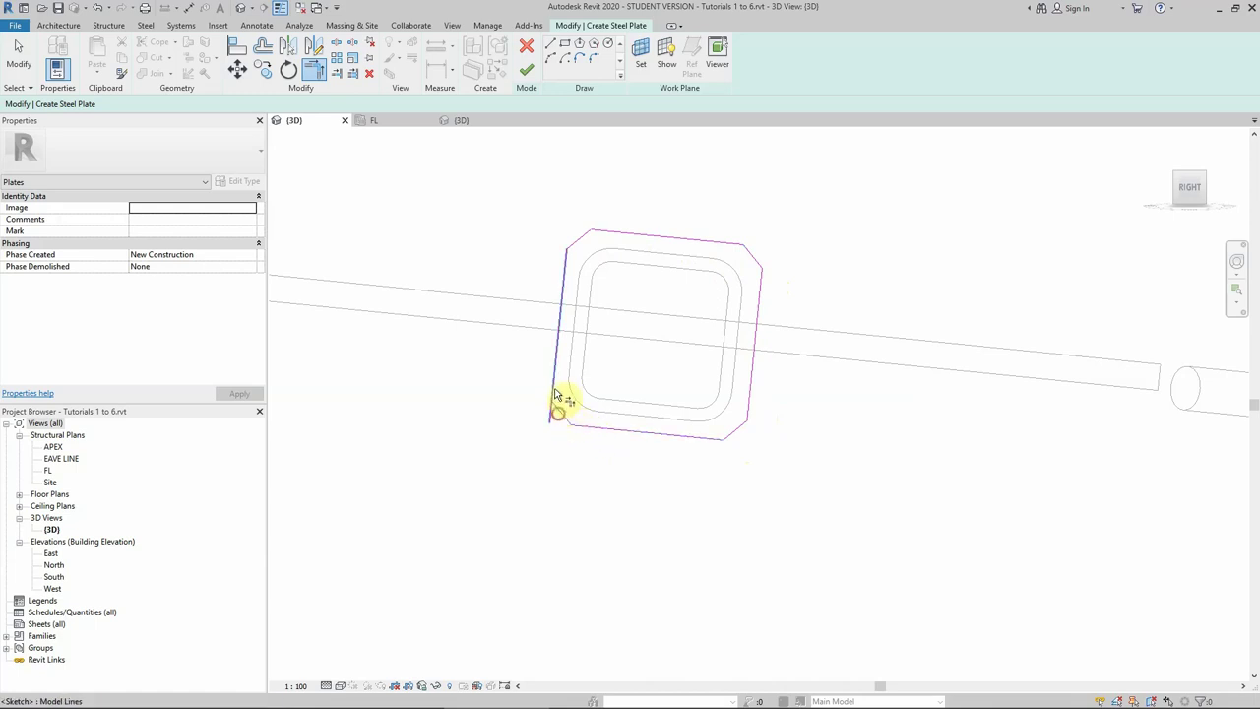
{"action": "left_click", "coordinate": [557, 403]}
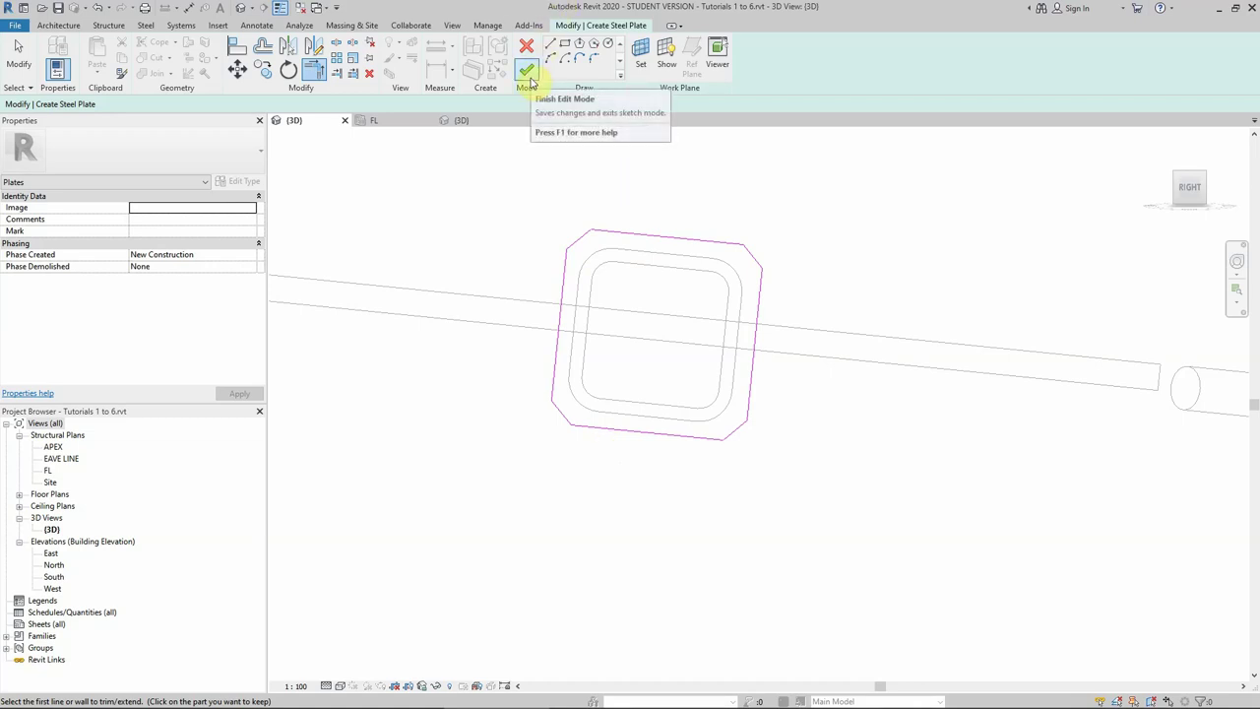
Finish the sketch to create the chamfered plate with a thickness of 10.
{"action": "left_click", "coordinate": [1205, 177]}
{"action": "scroll", "coordinate": [715, 509], "scroll_direction": "up", "scroll_amount": 5}
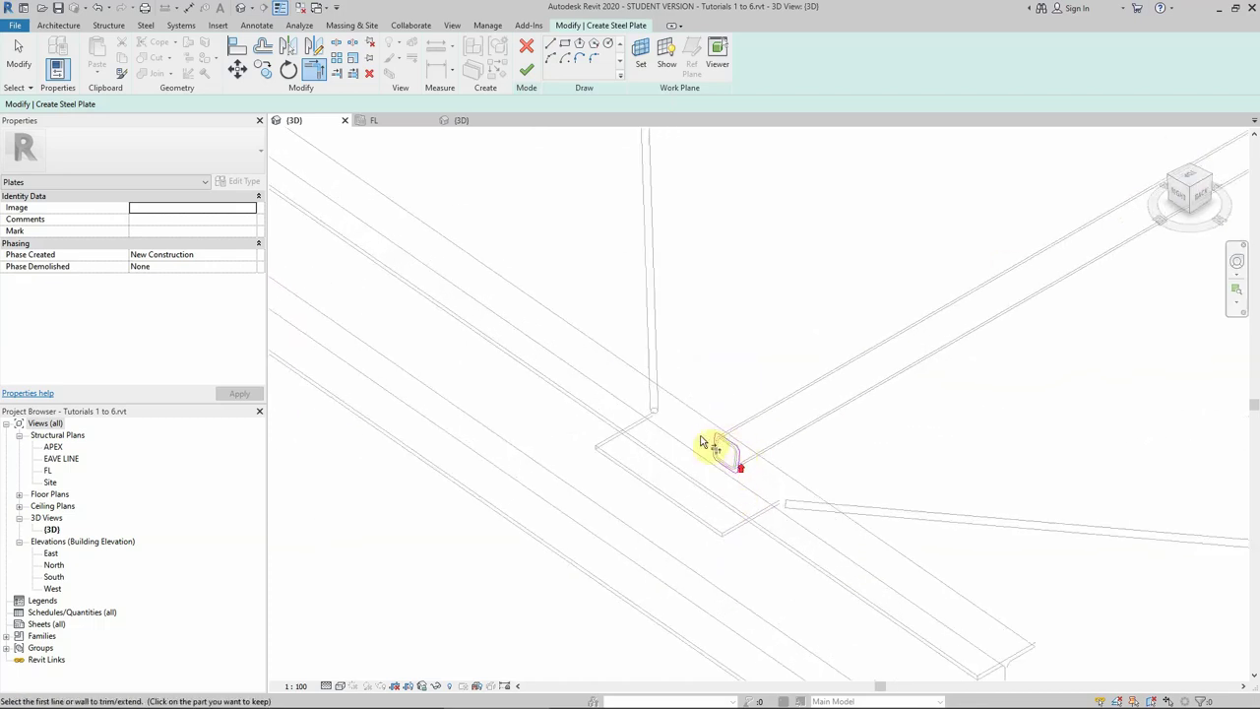
{"action": "left_click", "coordinate": [527, 69]}
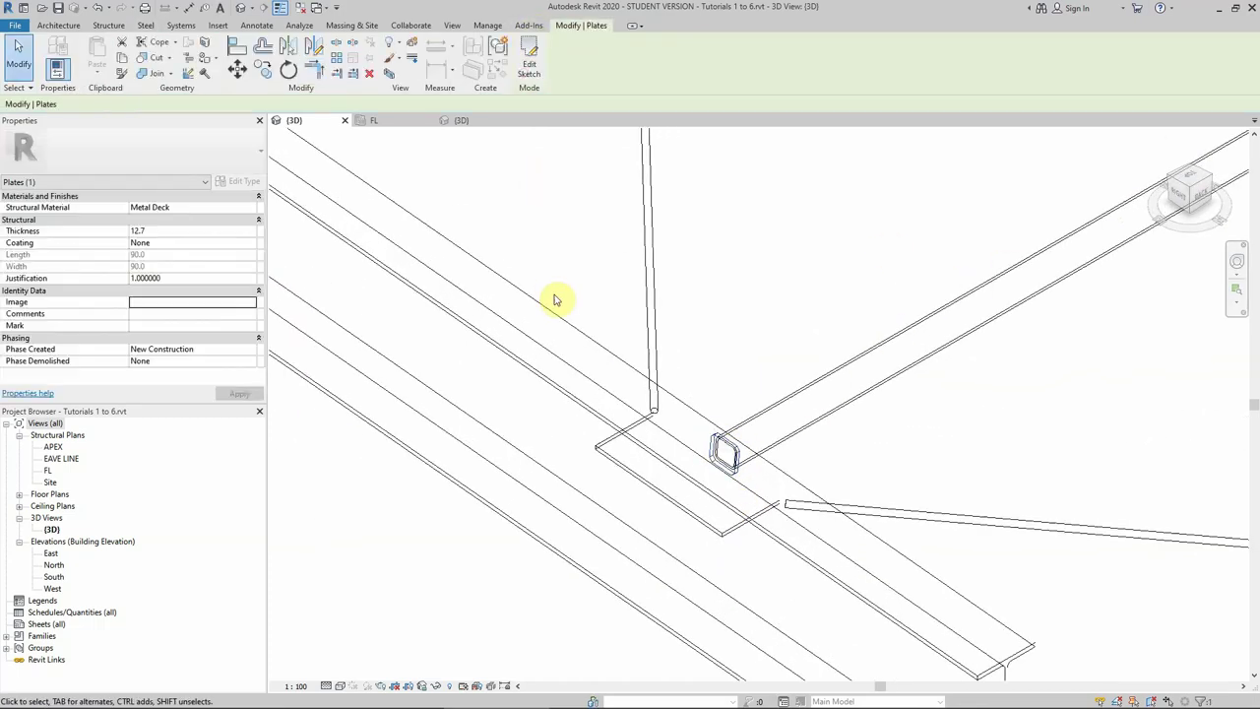
{"action": "left_click", "coordinate": [159, 232]}
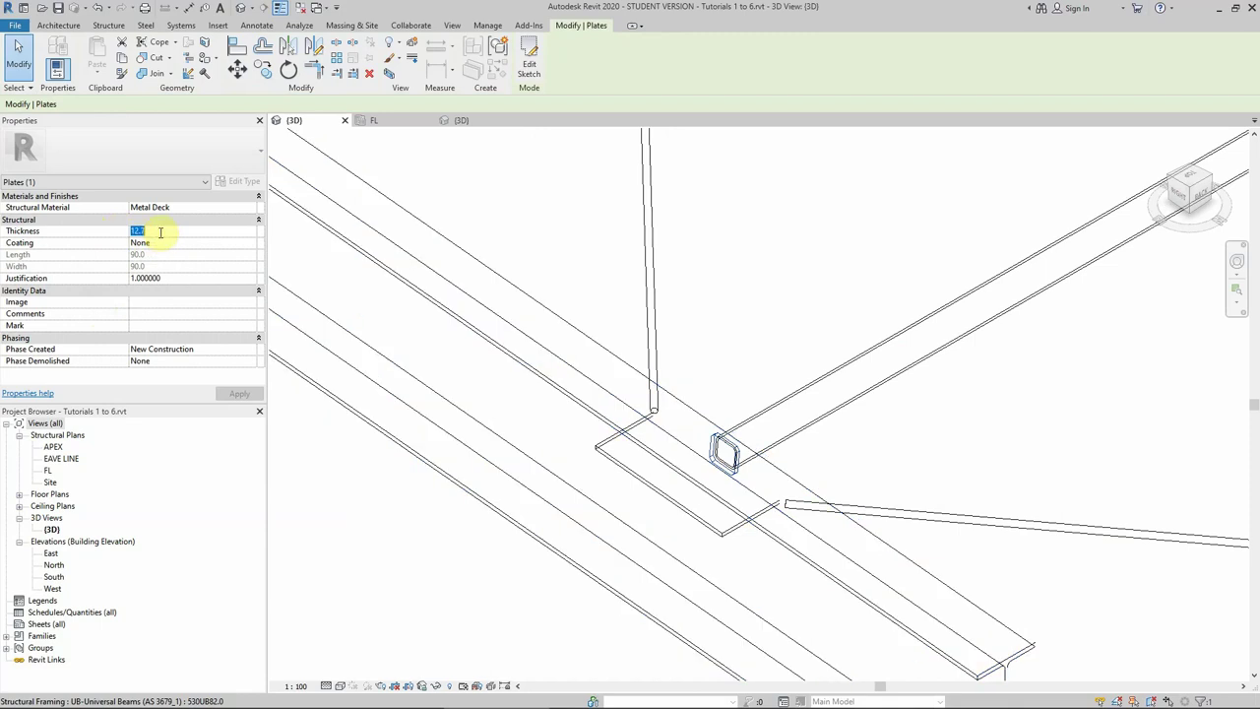
{"action": "type", "text": "10"}
{"action": "left_click", "coordinate": [529, 216]}
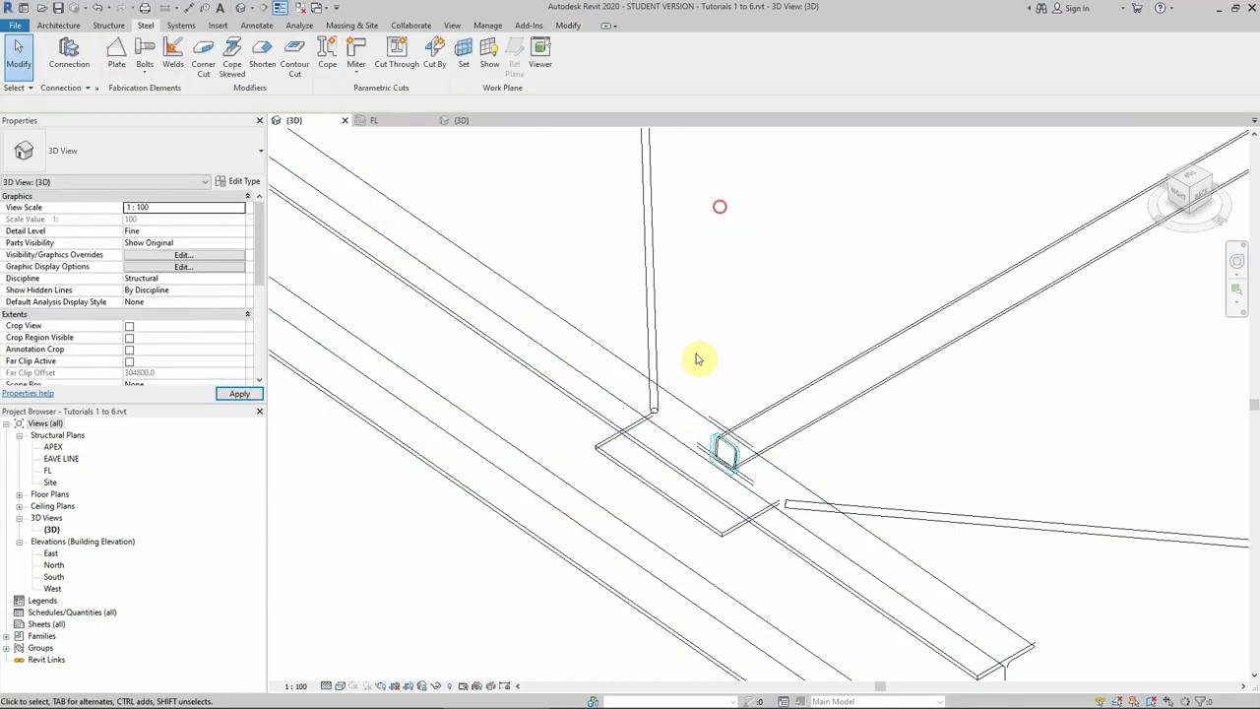
Switch the visual style to Shaded and zoom in on the junction.
{"action": "left_click", "coordinate": [341, 686]}
{"action": "left_click", "coordinate": [356, 636]}
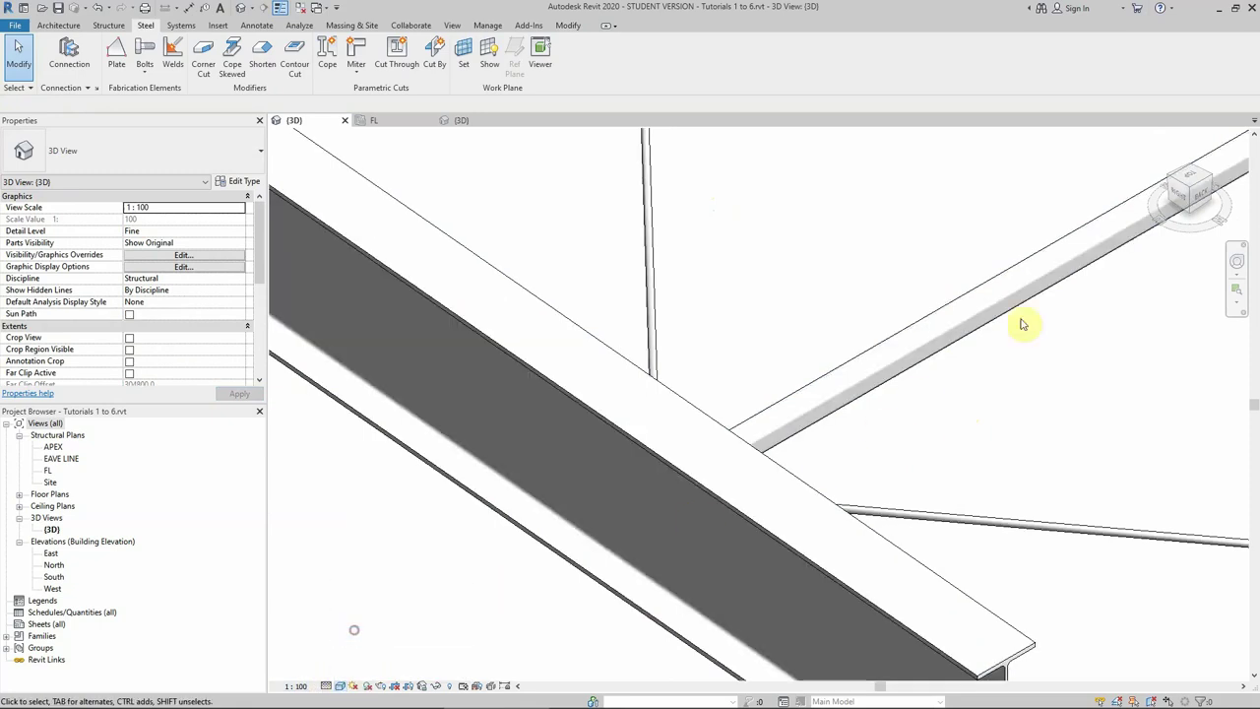
{"action": "left_click", "coordinate": [1218, 187]}
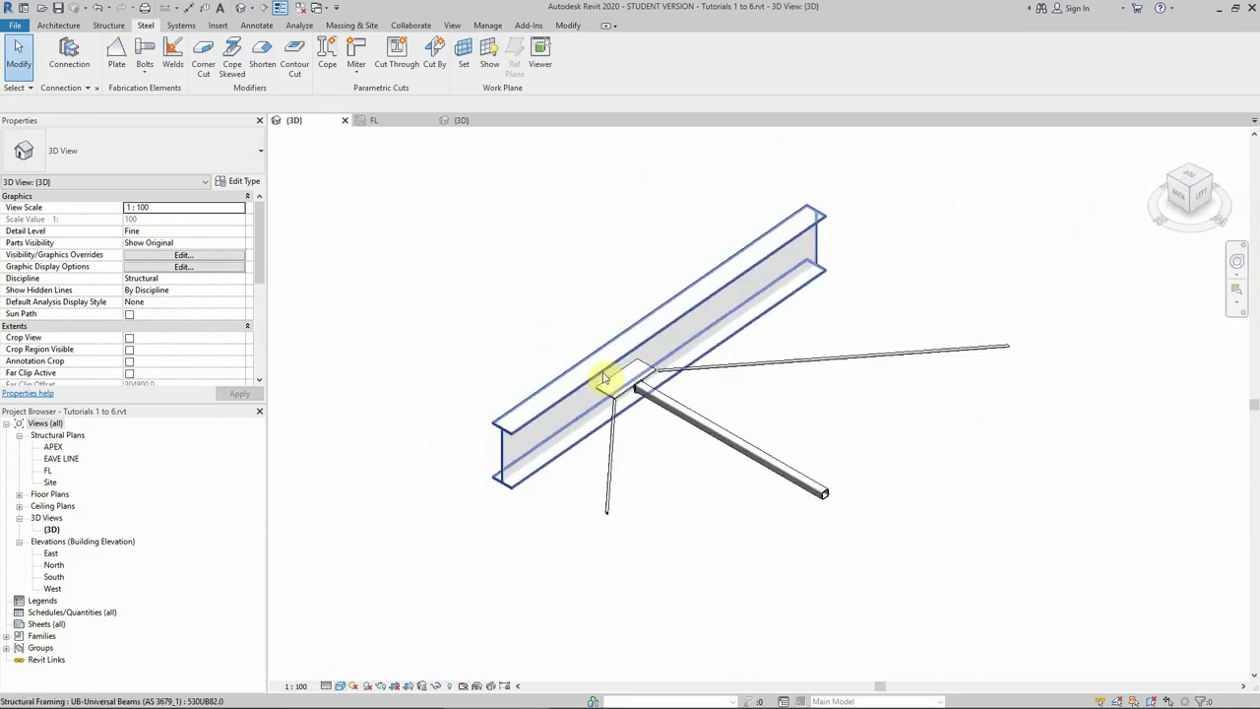
{"action": "scroll", "coordinate": [644, 389], "scroll_direction": "up", "scroll_amount": 3}
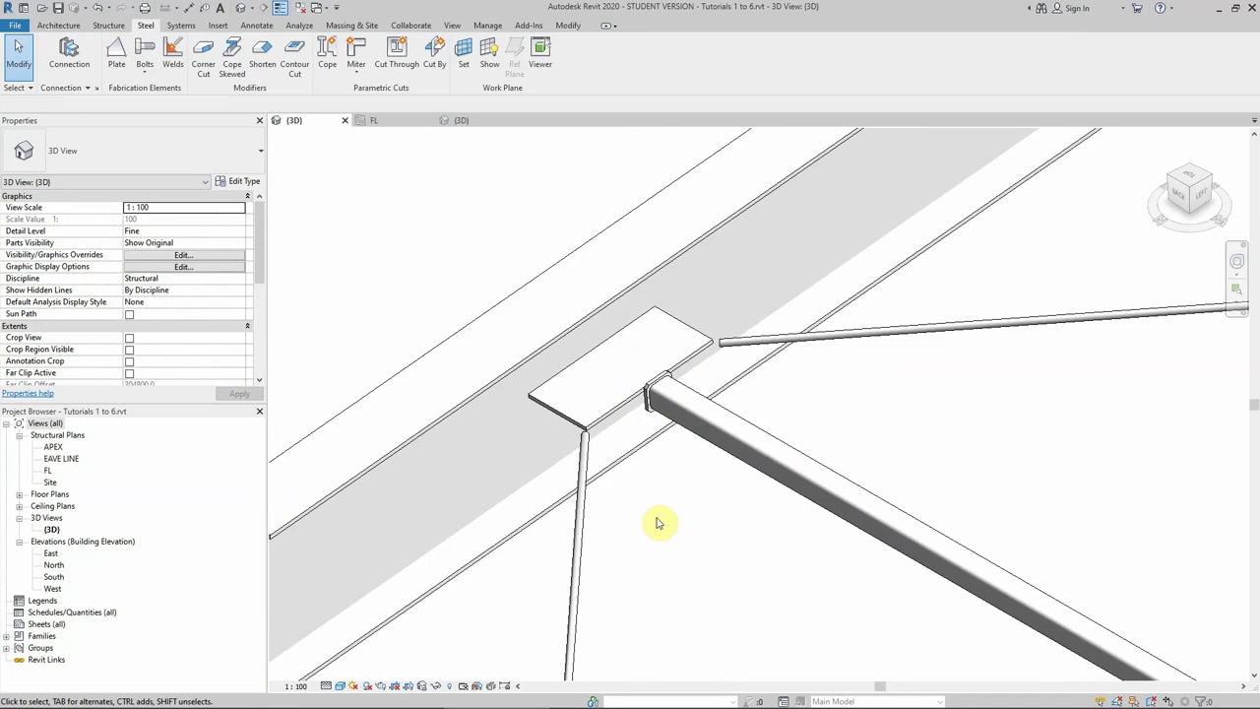
{"action": "scroll", "coordinate": [675, 360], "scroll_direction": "up", "scroll_amount": 3}
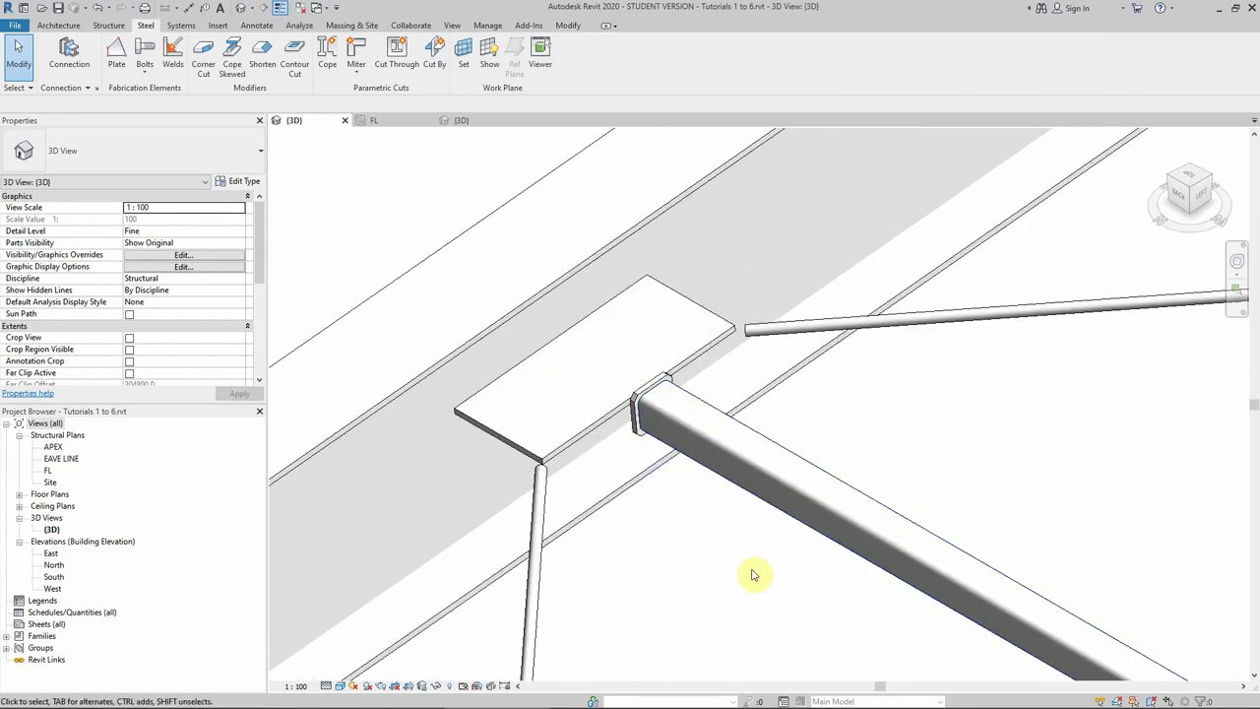
{"action": "scroll", "coordinate": [632, 443], "scroll_direction": "up", "scroll_amount": 2}
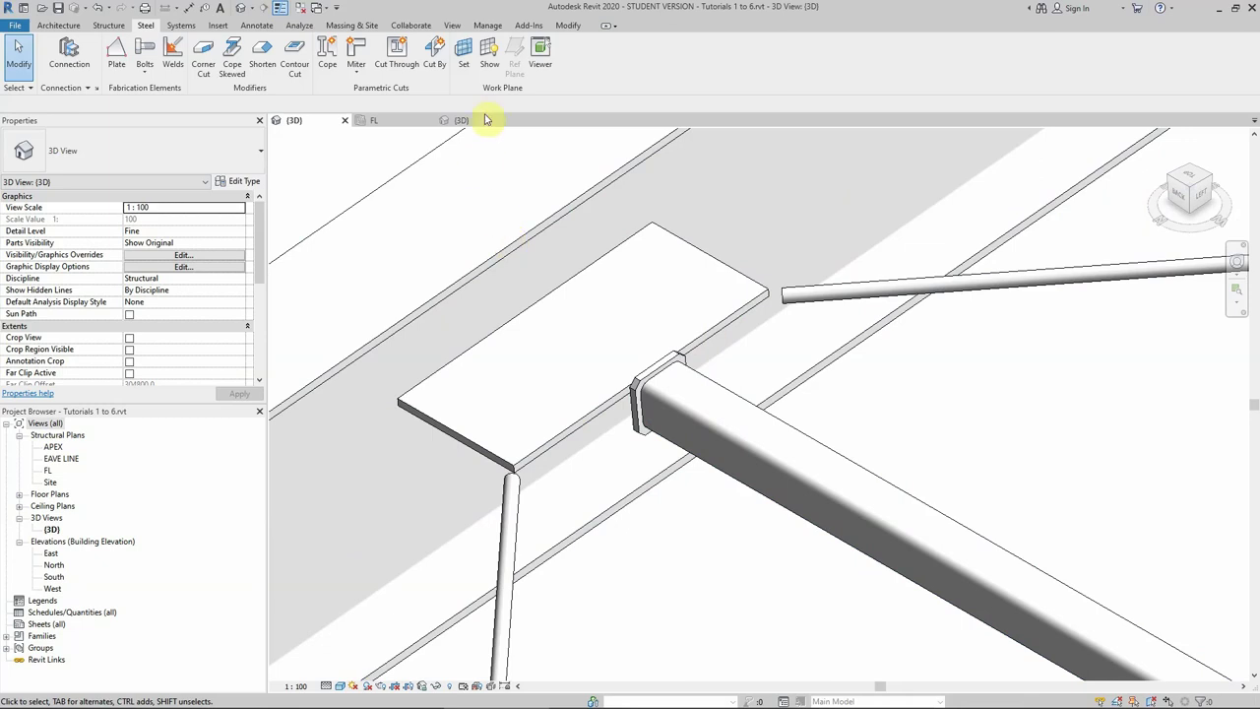
Start a new steel plate on the beam's top plate face, viewed from the top in Wireframe.
{"action": "left_click", "coordinate": [128, 78]}
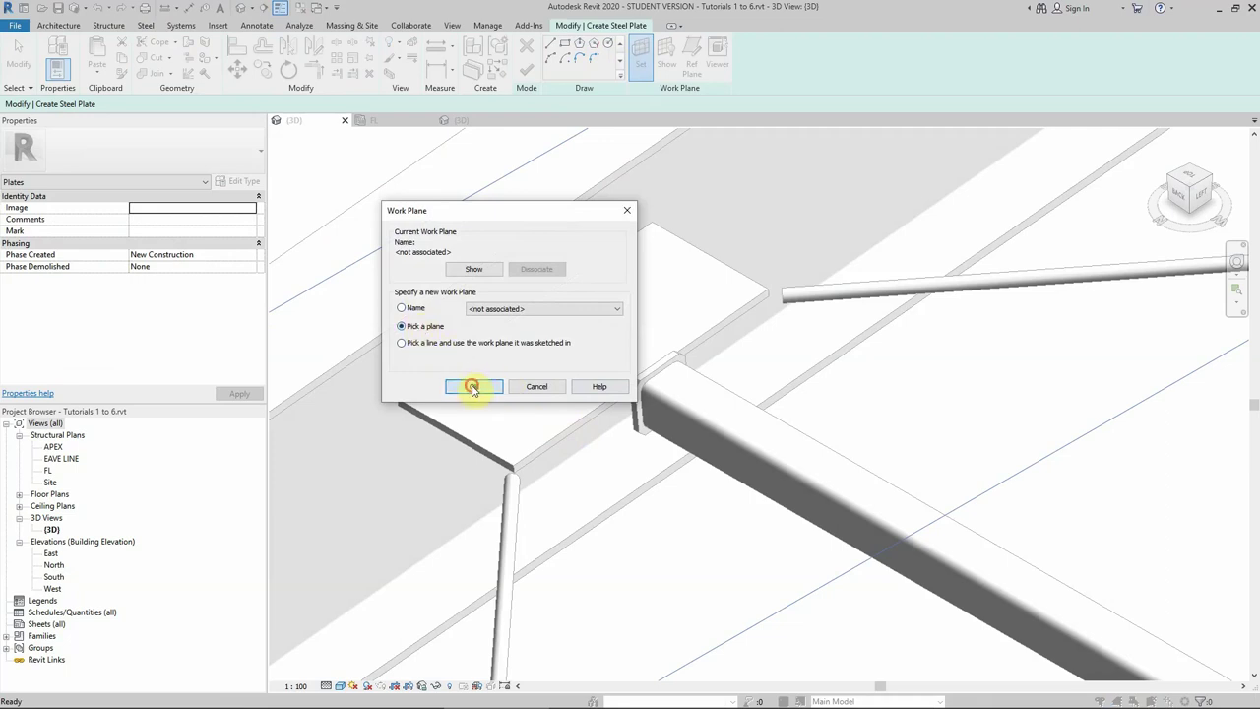
{"action": "left_click", "coordinate": [472, 387]}
{"action": "left_click", "coordinate": [529, 450]}
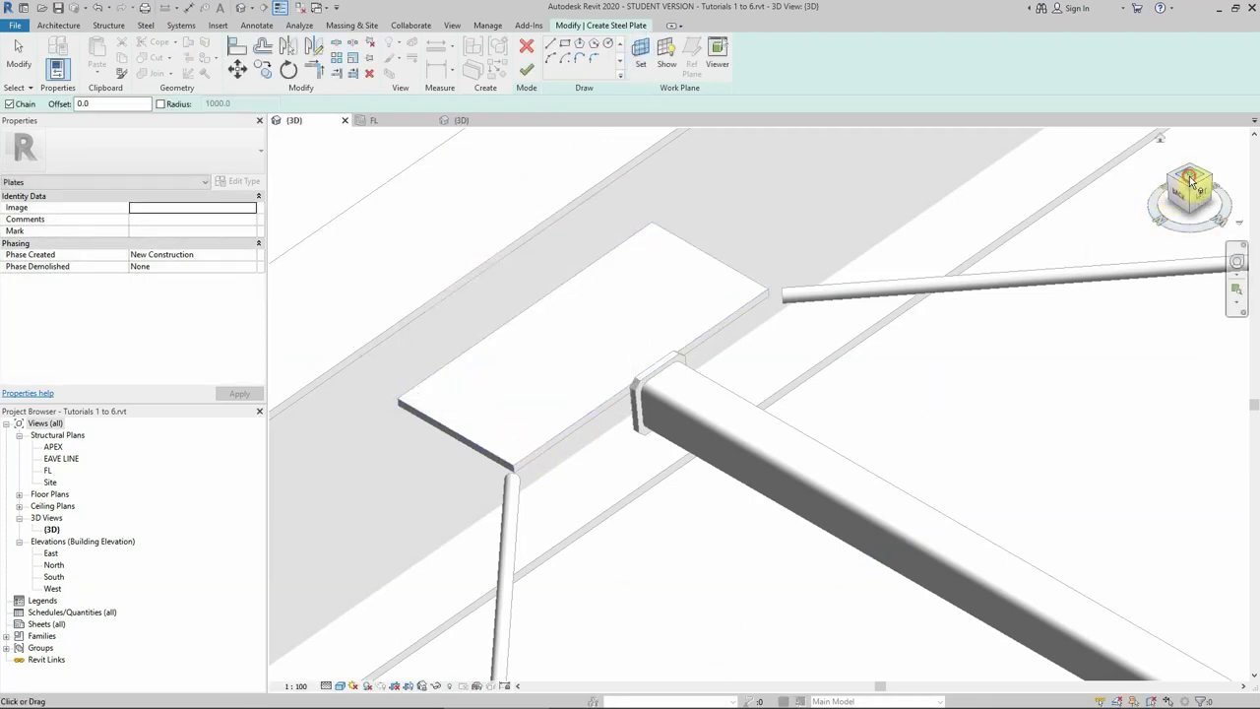
{"action": "left_click", "coordinate": [1191, 180]}
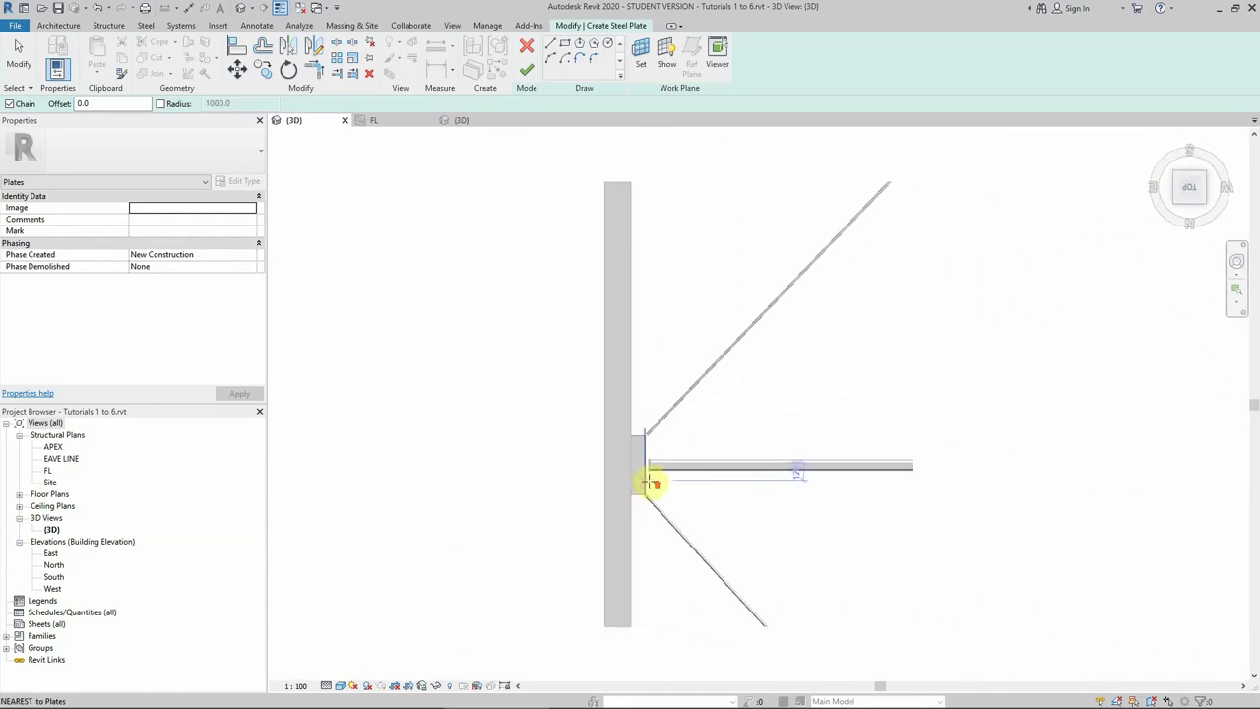
{"action": "scroll", "coordinate": [644, 479], "scroll_direction": "up", "scroll_amount": 5}
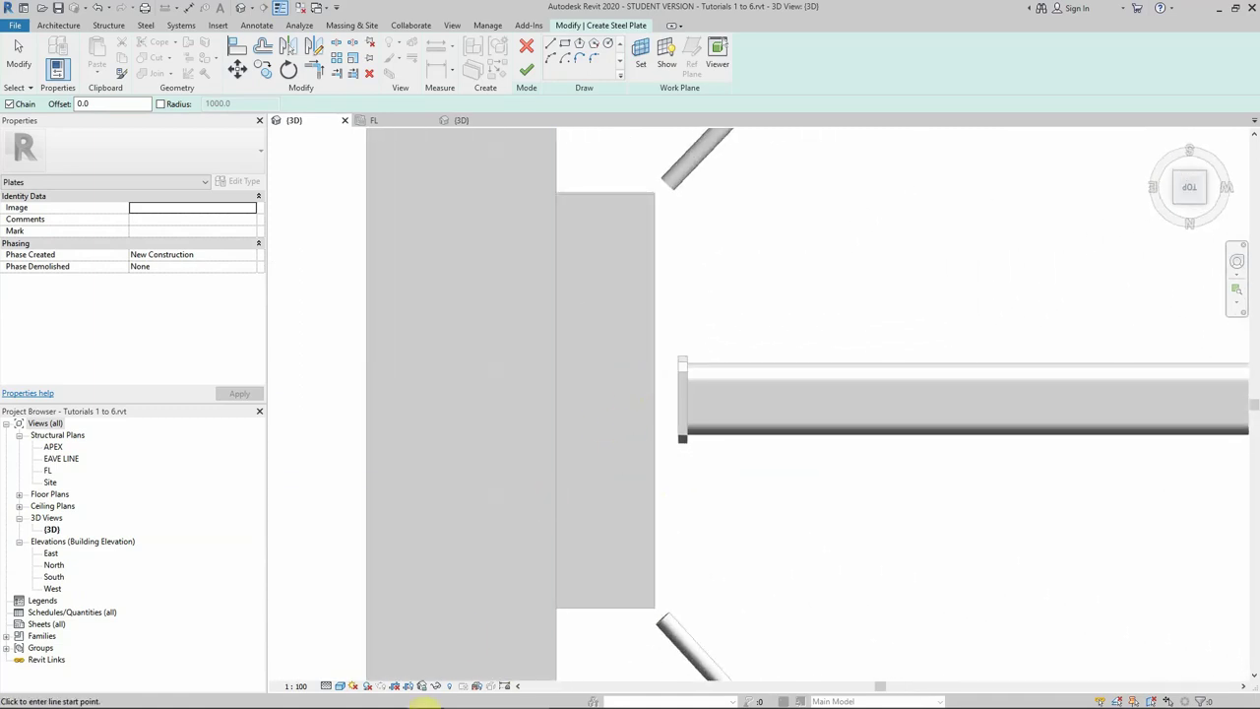
{"action": "left_click", "coordinate": [340, 685]}
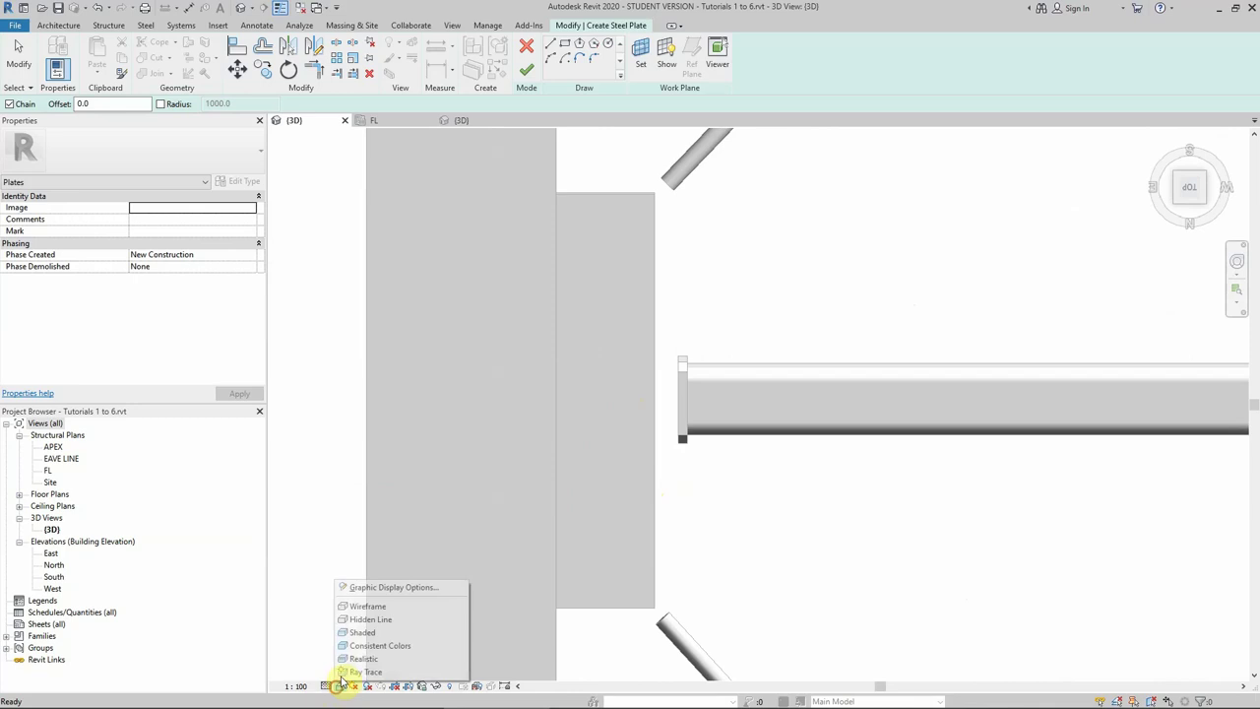
{"action": "left_click", "coordinate": [359, 605]}
{"action": "scroll", "coordinate": [616, 400], "scroll_direction": "up", "scroll_amount": 2}
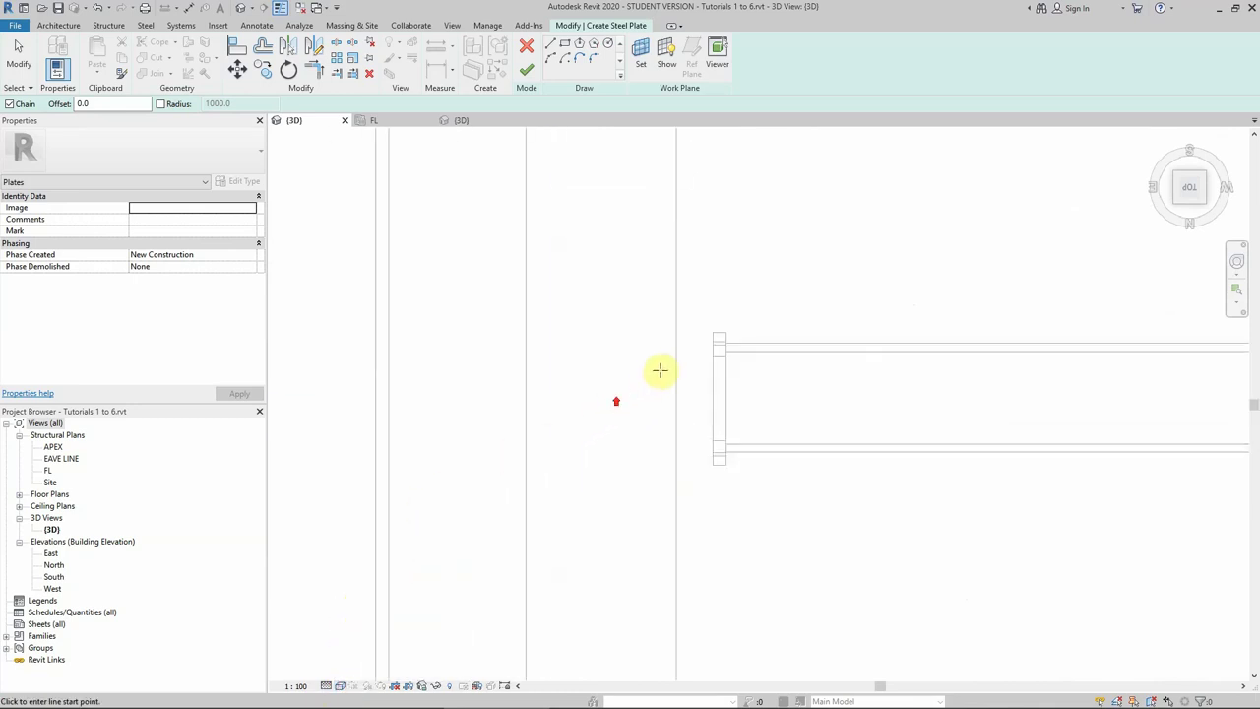
Sketch a rectangular plate outline, about 205.0 long, against the brace's end plate corner.
{"action": "left_click", "coordinate": [713, 343]}
{"action": "left_click", "coordinate": [564, 45]}
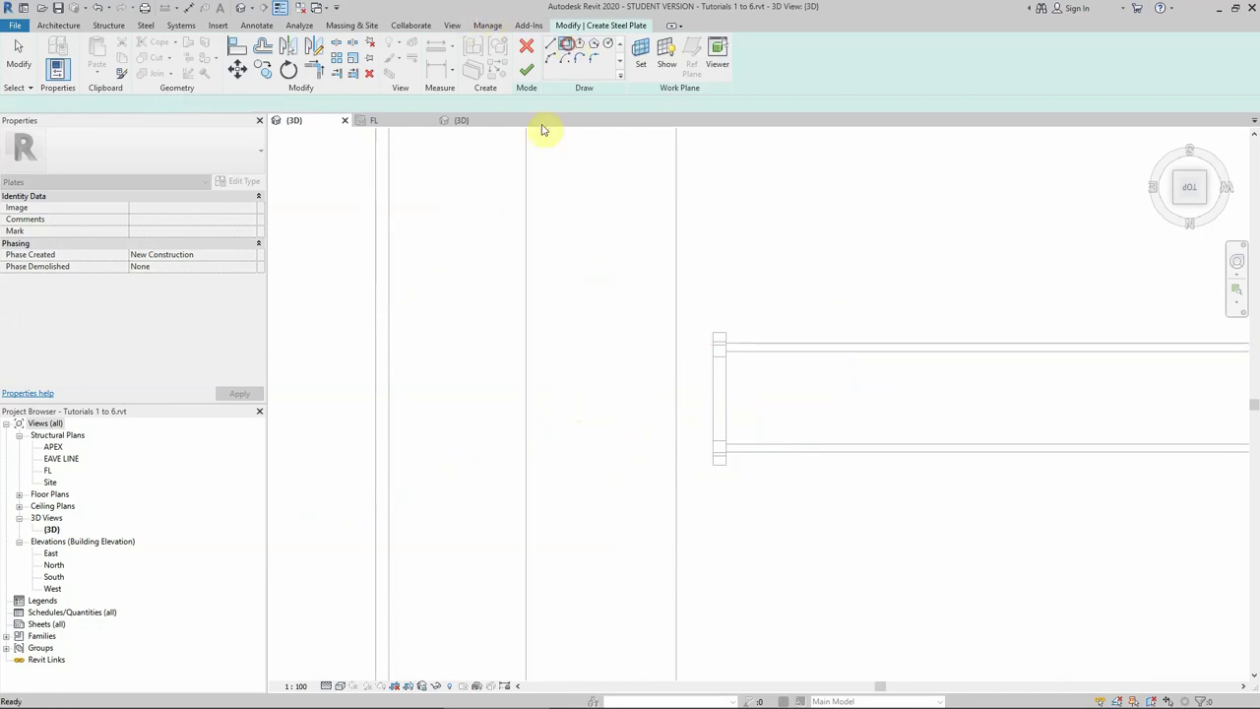
{"action": "left_click", "coordinate": [714, 340]}
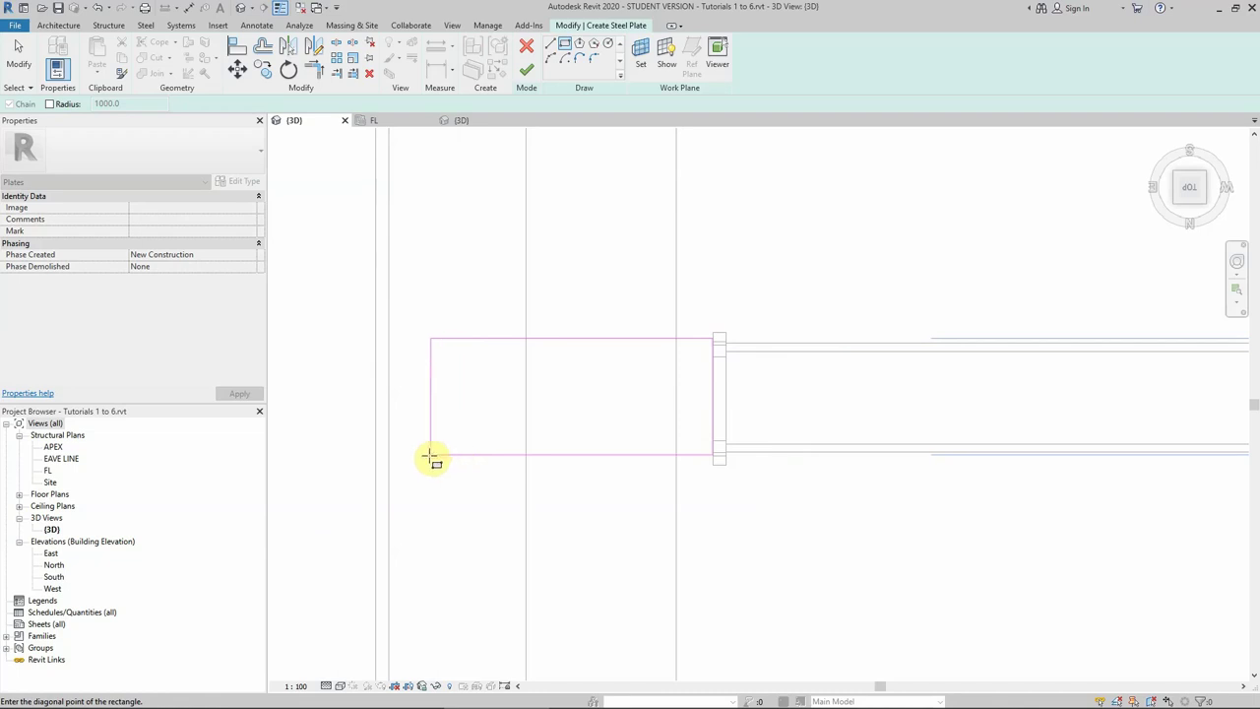
{"action": "left_click", "coordinate": [430, 456]}
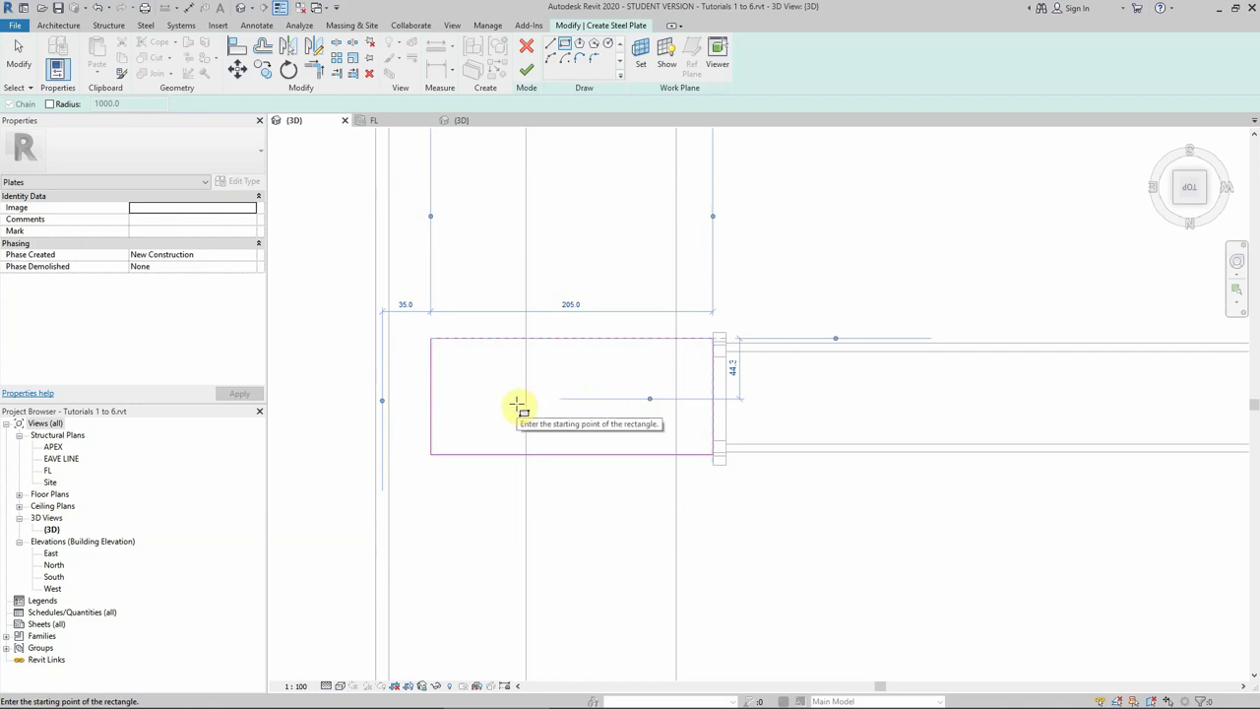
{"action": "scroll", "coordinate": [699, 388], "scroll_direction": "down", "scroll_amount": 2}
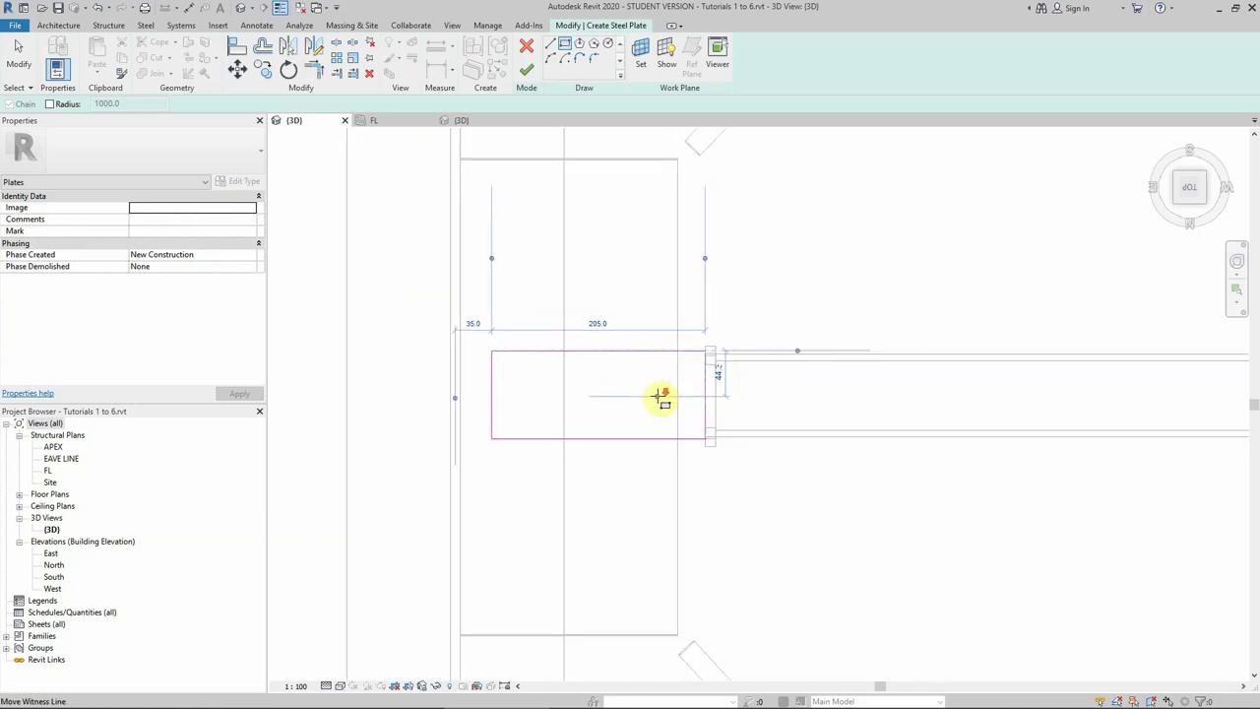
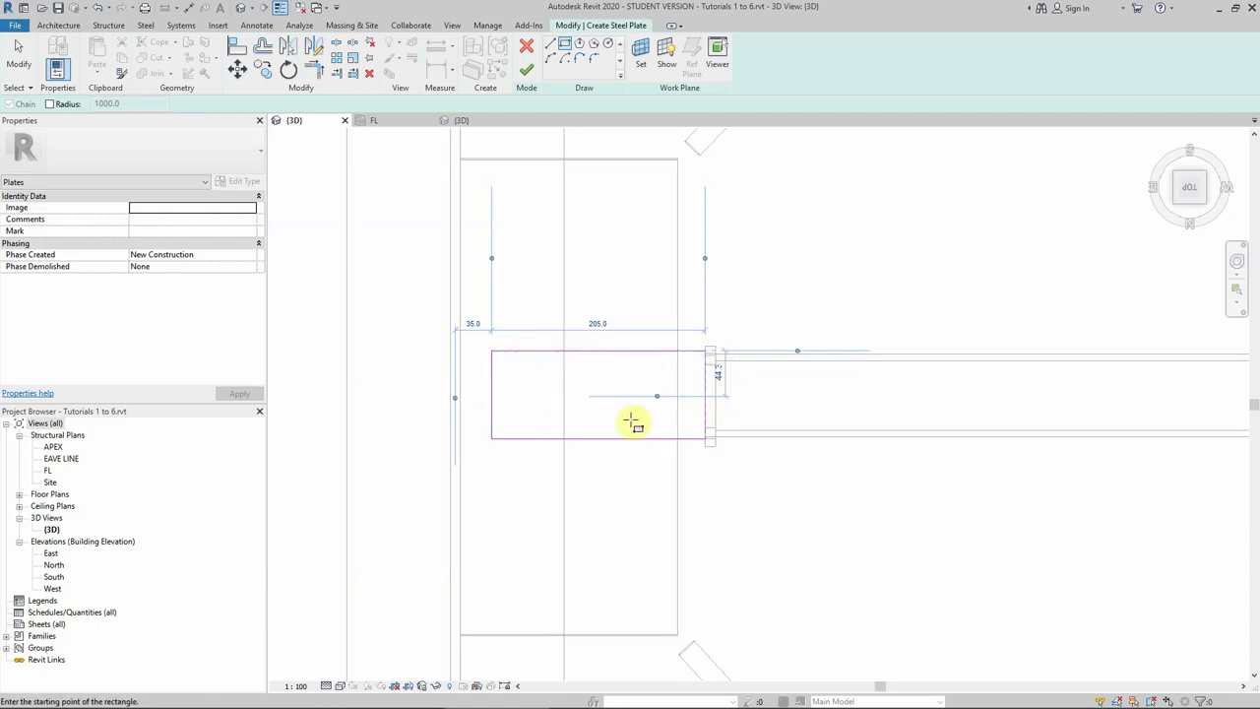
Finish the 205 × 85 beam-end plate and orbit the model to an oblique view.
{"action": "left_click", "coordinate": [527, 70]}
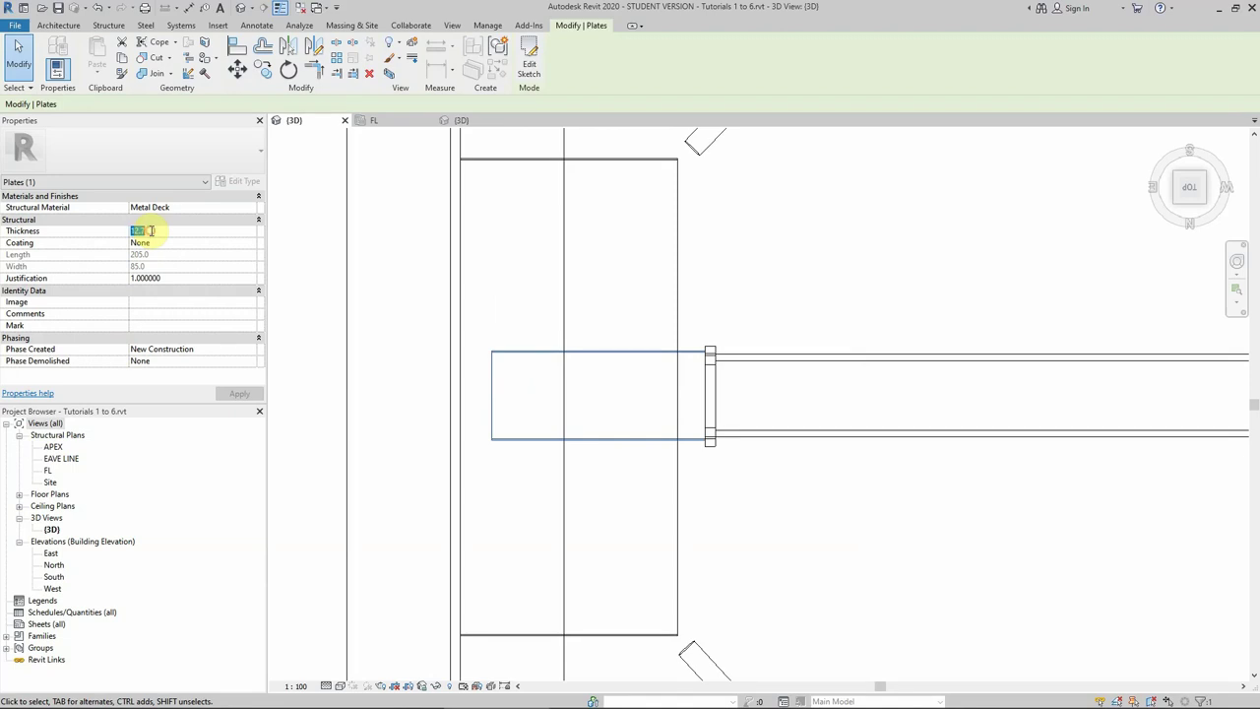
{"action": "left_click", "coordinate": [791, 278]}
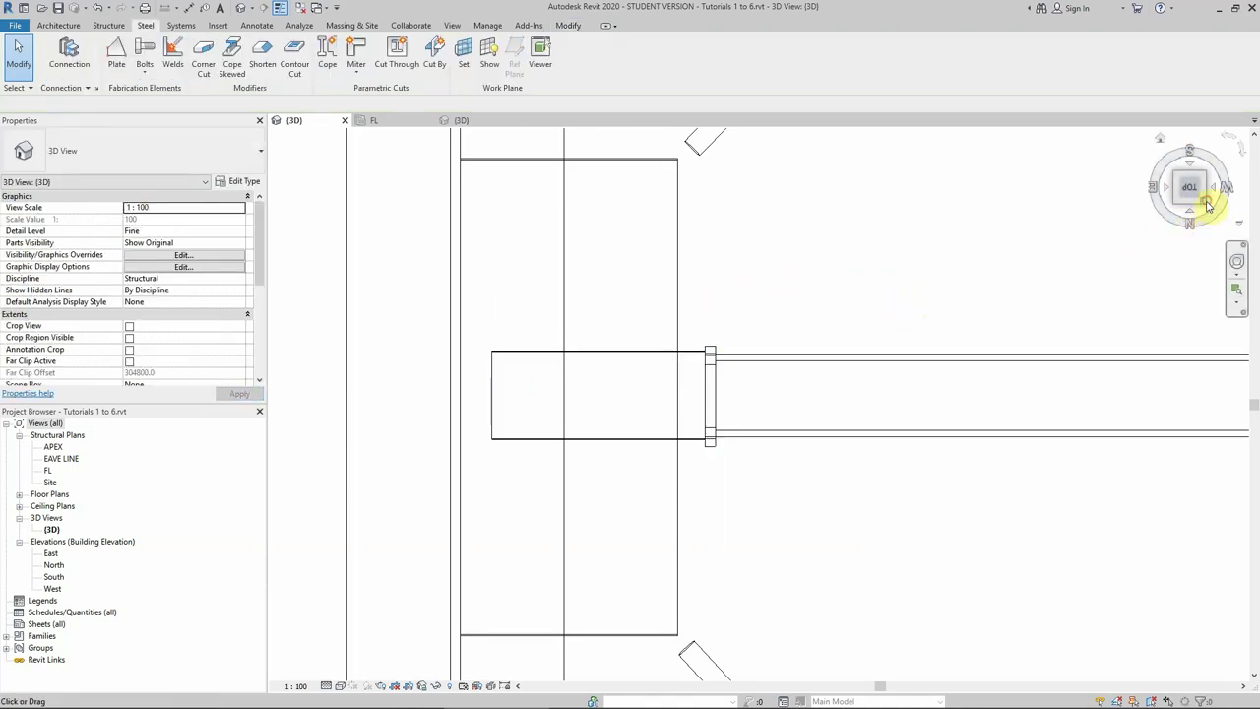
{"action": "left_click_drag", "start_coordinate": [1199, 205], "coordinate": [656, 371]}
{"action": "left_click", "coordinate": [613, 389]}
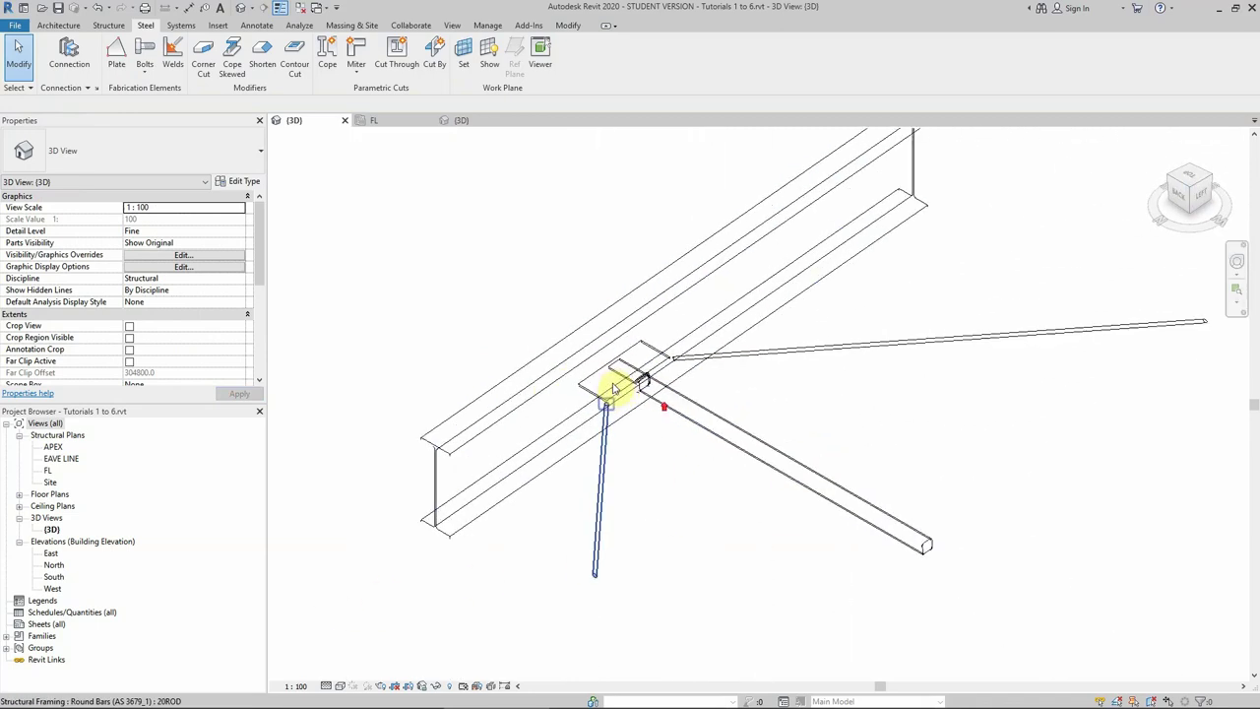
Zoom in on the joint and display the model in the Shaded visual style.
{"action": "scroll", "coordinate": [612, 388], "scroll_direction": "up", "scroll_amount": 3}
{"action": "left_click", "coordinate": [396, 669]}
{"action": "left_click", "coordinate": [340, 685]}
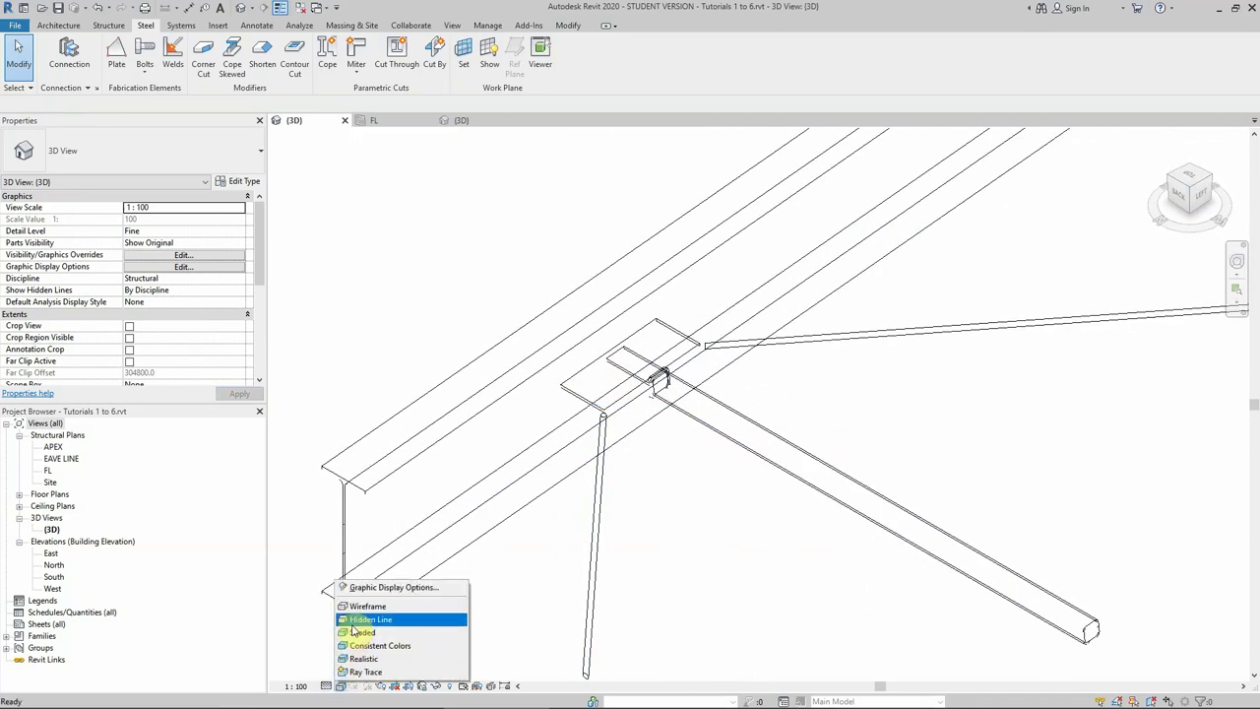
{"action": "left_click", "coordinate": [359, 631]}
{"action": "scroll", "coordinate": [610, 413], "scroll_direction": "up", "scroll_amount": 3}
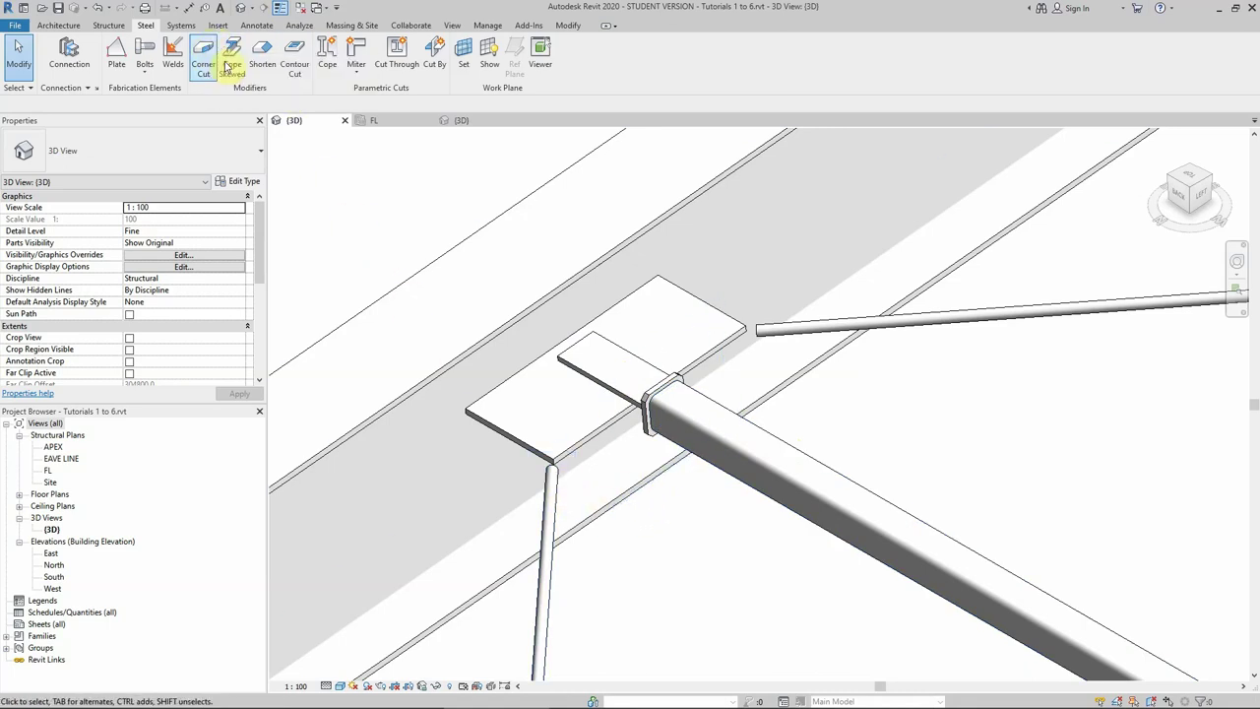
Start a new steel plate with the existing plate's top face as its work plane.
{"action": "left_click", "coordinate": [118, 51]}
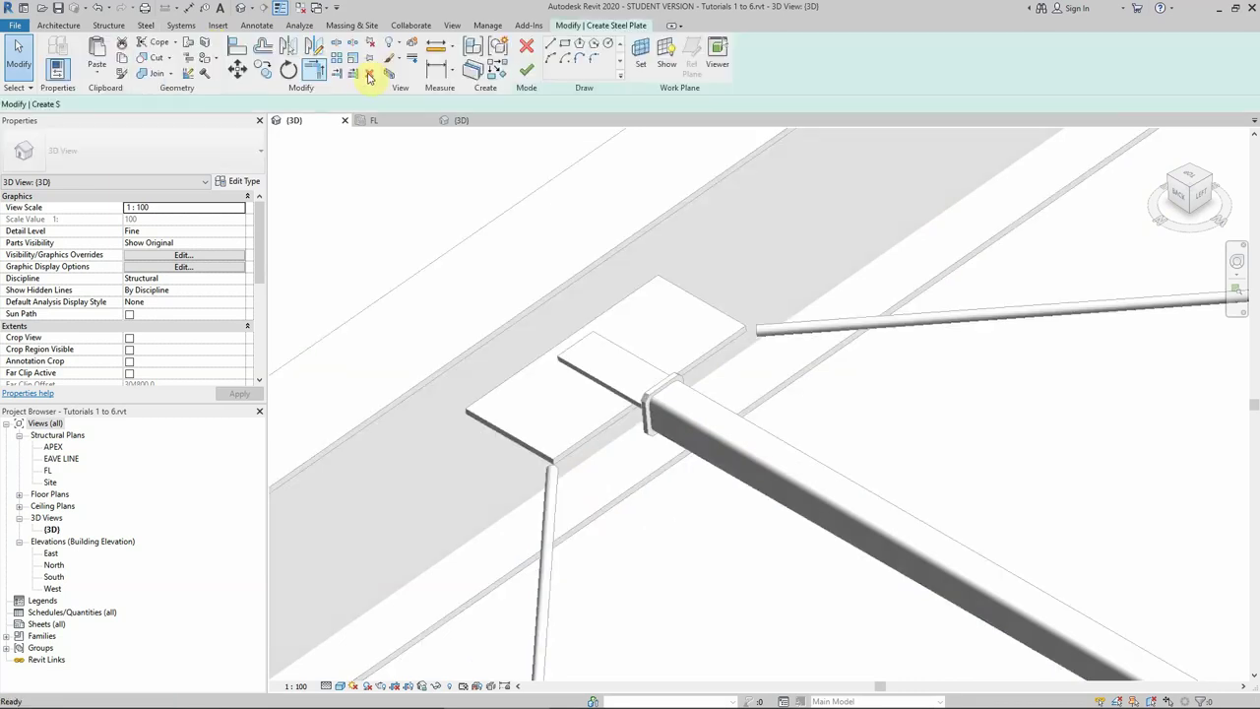
{"action": "left_click", "coordinate": [638, 51]}
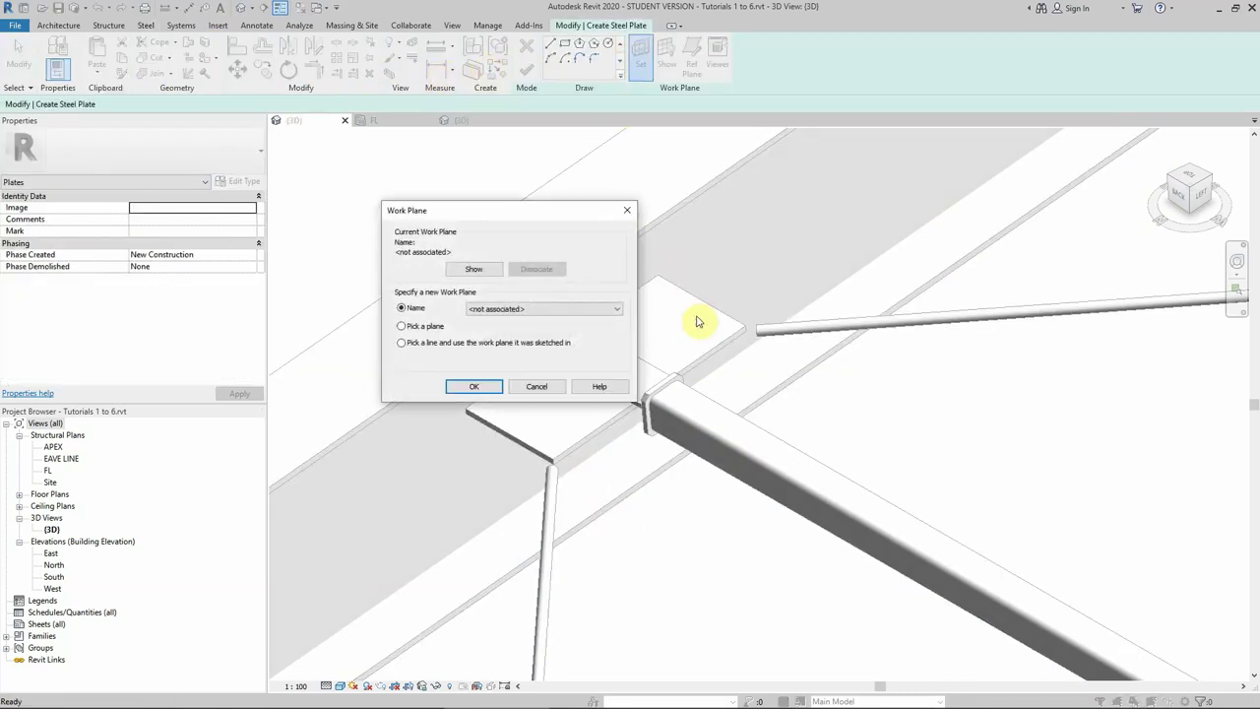
{"action": "left_click", "coordinate": [457, 385]}
{"action": "left_click", "coordinate": [706, 350]}
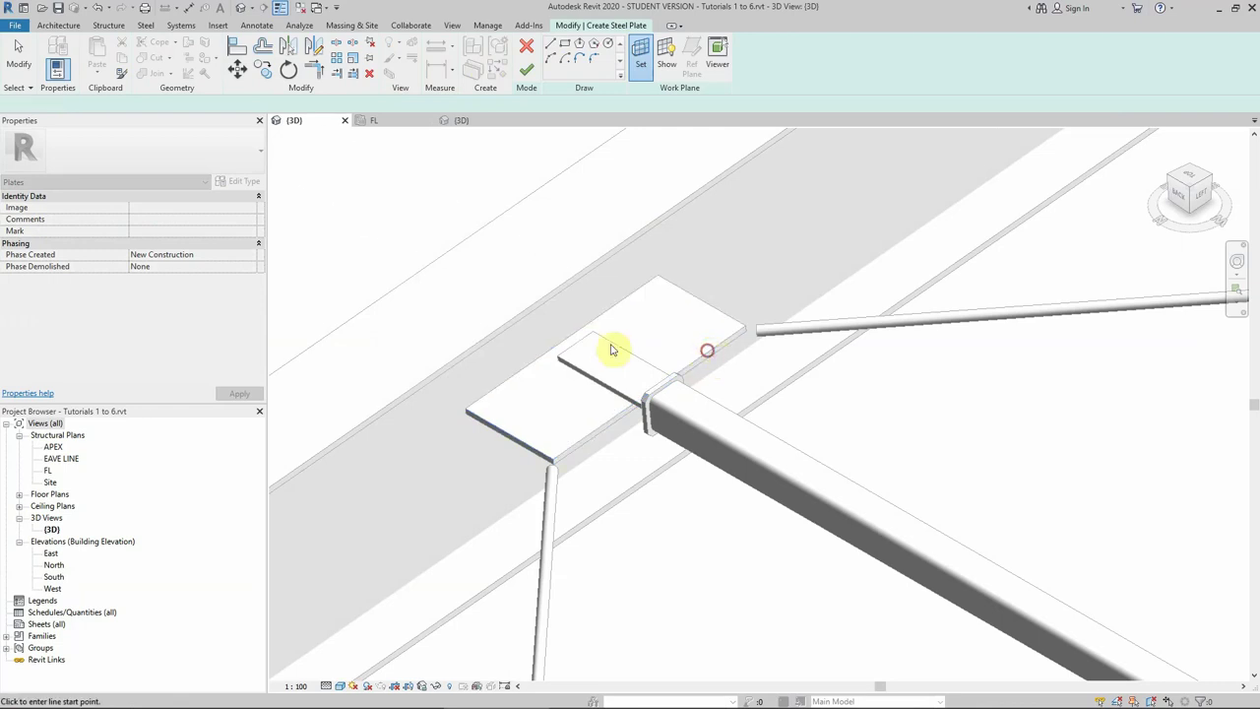
View the joint from the Top in the Wireframe visual style.
{"action": "left_click", "coordinate": [1196, 181]}
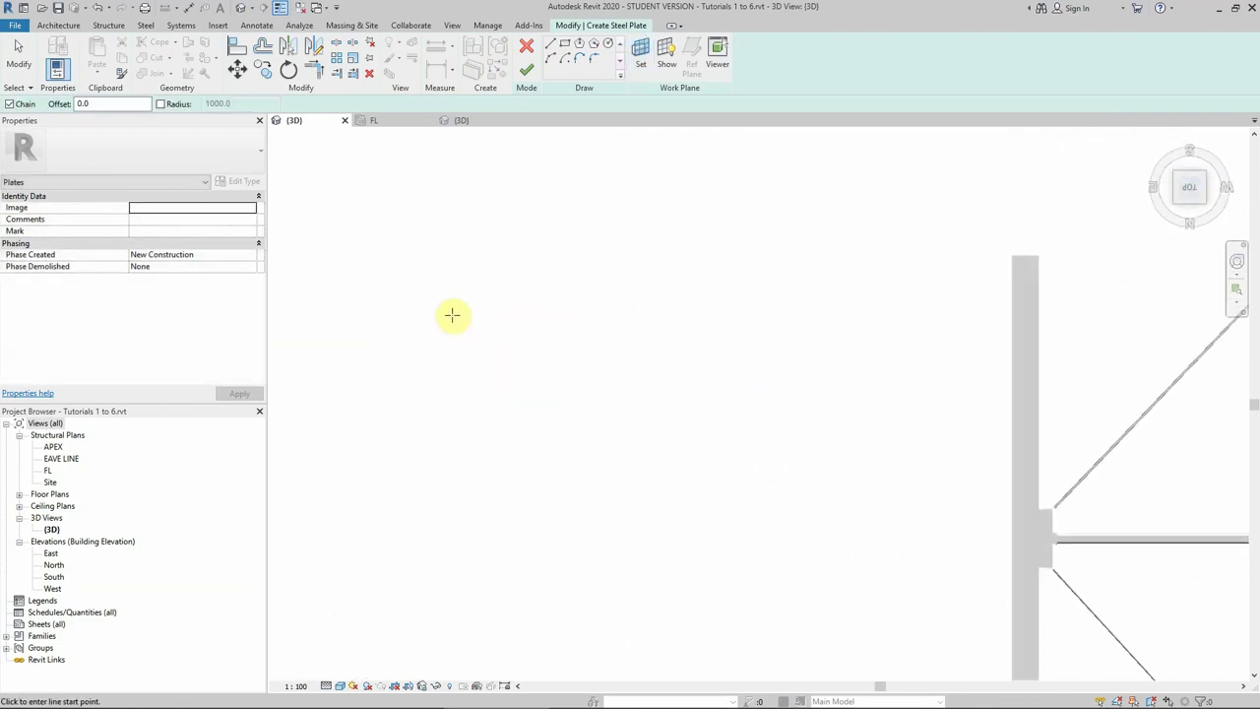
{"action": "scroll", "coordinate": [613, 456], "scroll_direction": "up", "scroll_amount": 5}
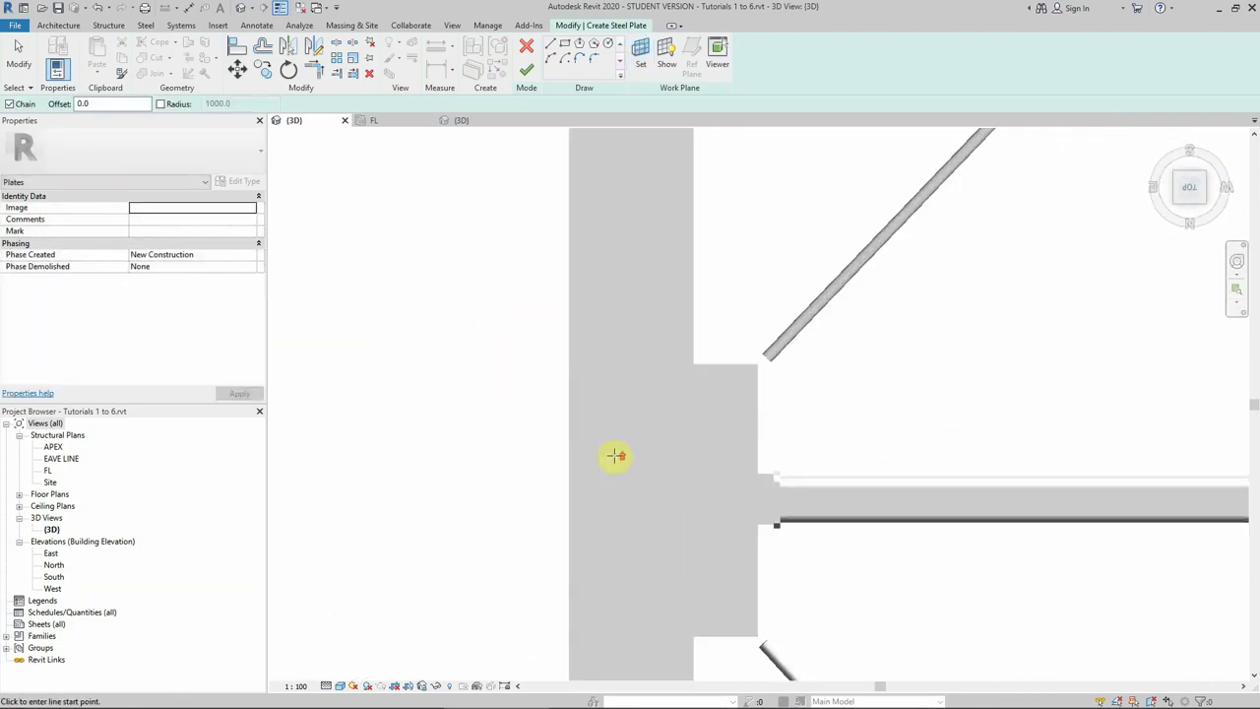
{"action": "left_click", "coordinate": [342, 689]}
{"action": "left_click", "coordinate": [360, 606]}
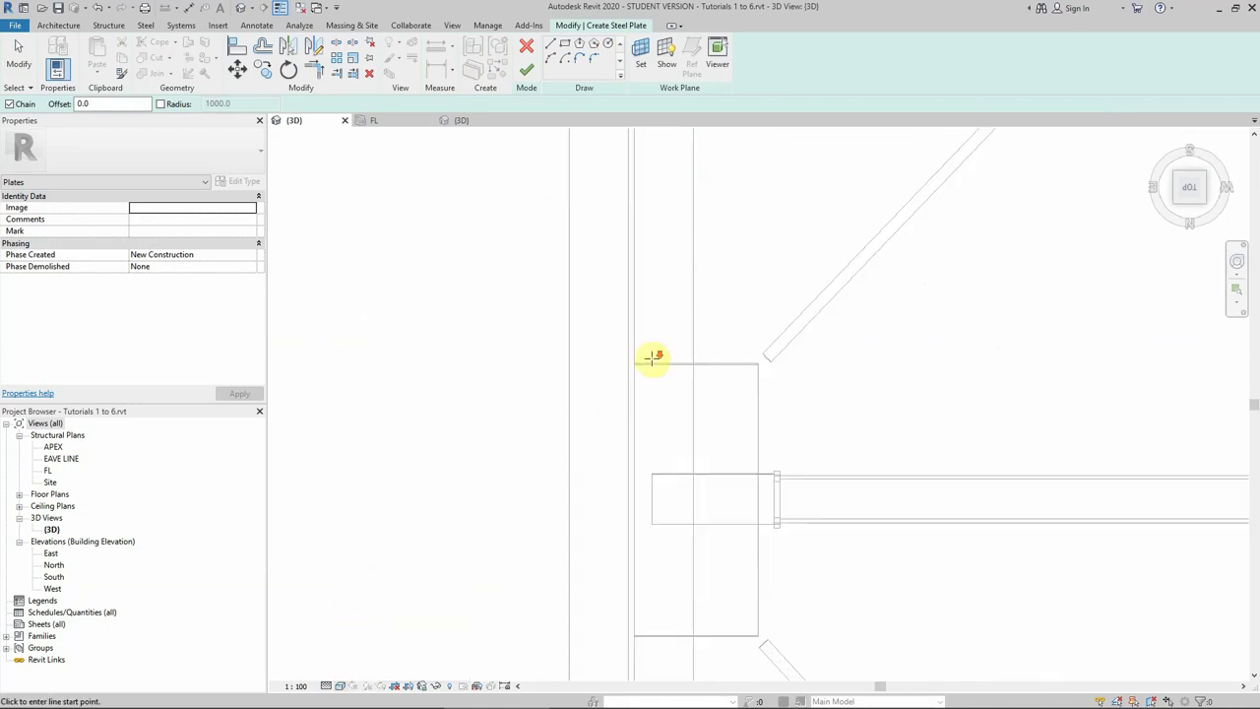
{"action": "scroll", "coordinate": [713, 397], "scroll_direction": "up", "scroll_amount": 3}
{"action": "scroll", "coordinate": [580, 214], "scroll_direction": "down", "scroll_amount": 2}
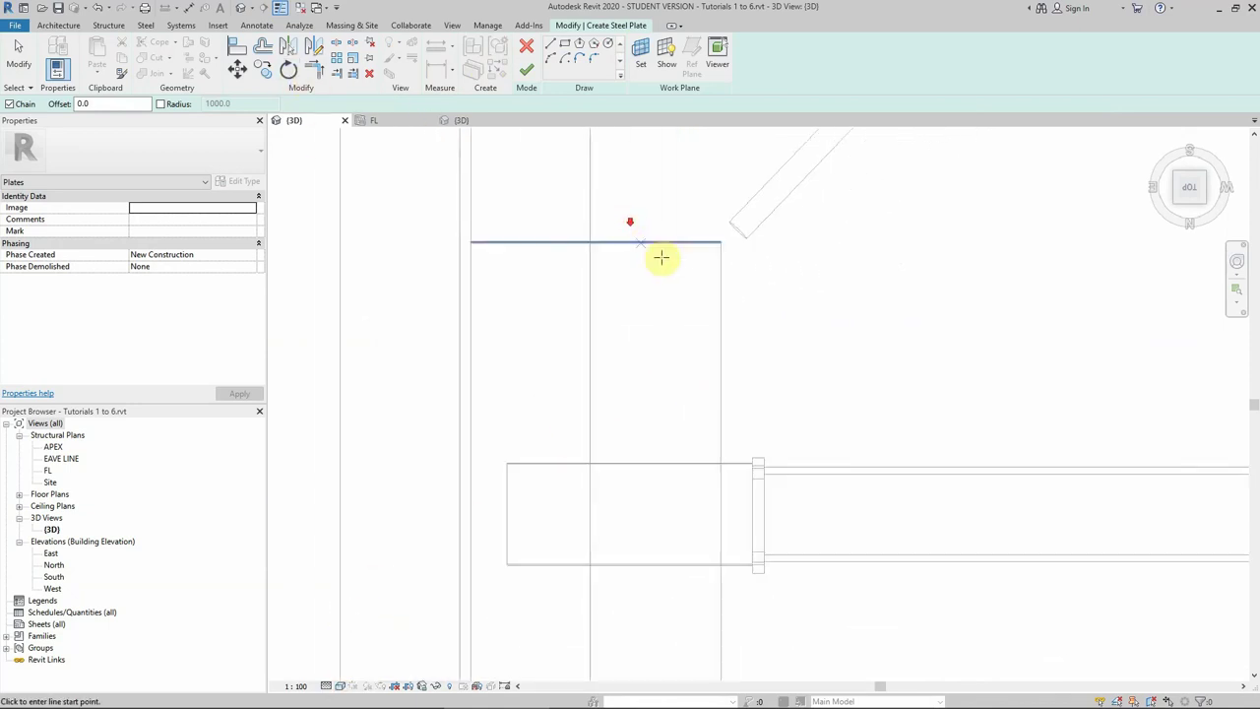
Draw a 215 × 70 rectangular plate outline near the diagonal brace end.
{"action": "left_click", "coordinate": [565, 47]}
{"action": "scroll", "coordinate": [679, 339], "scroll_direction": "down", "scroll_amount": 2}
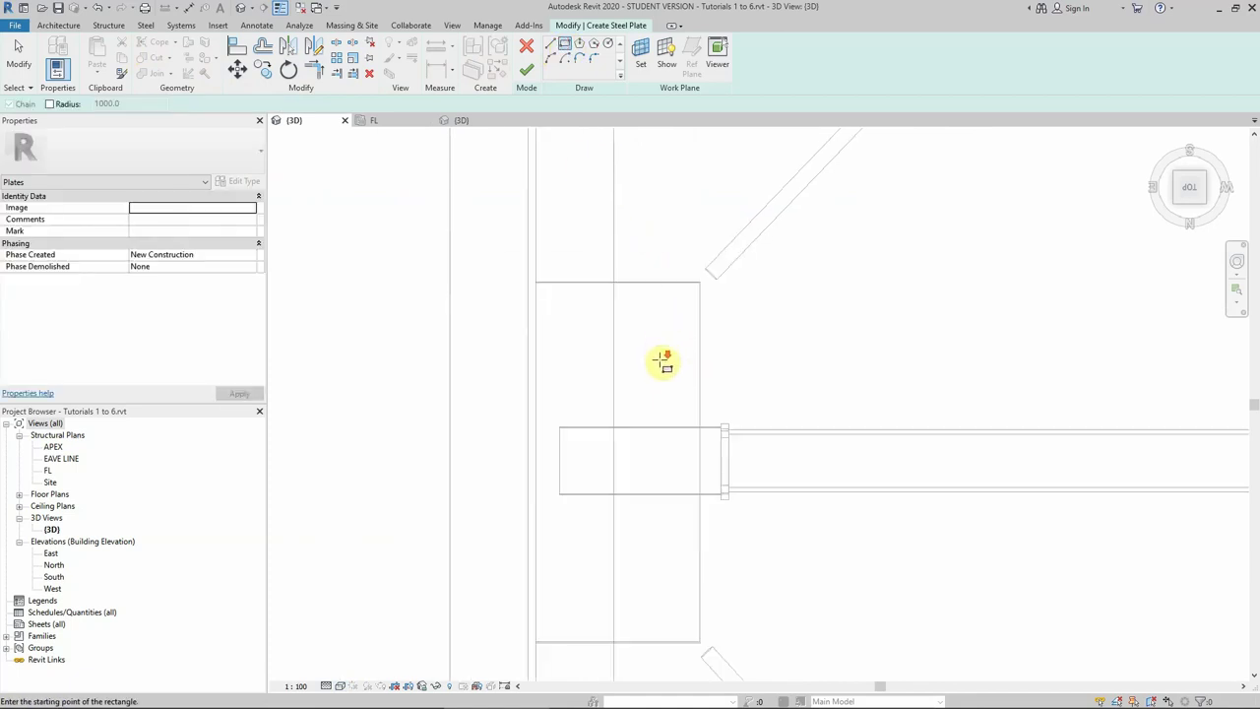
{"action": "left_click", "coordinate": [793, 246]}
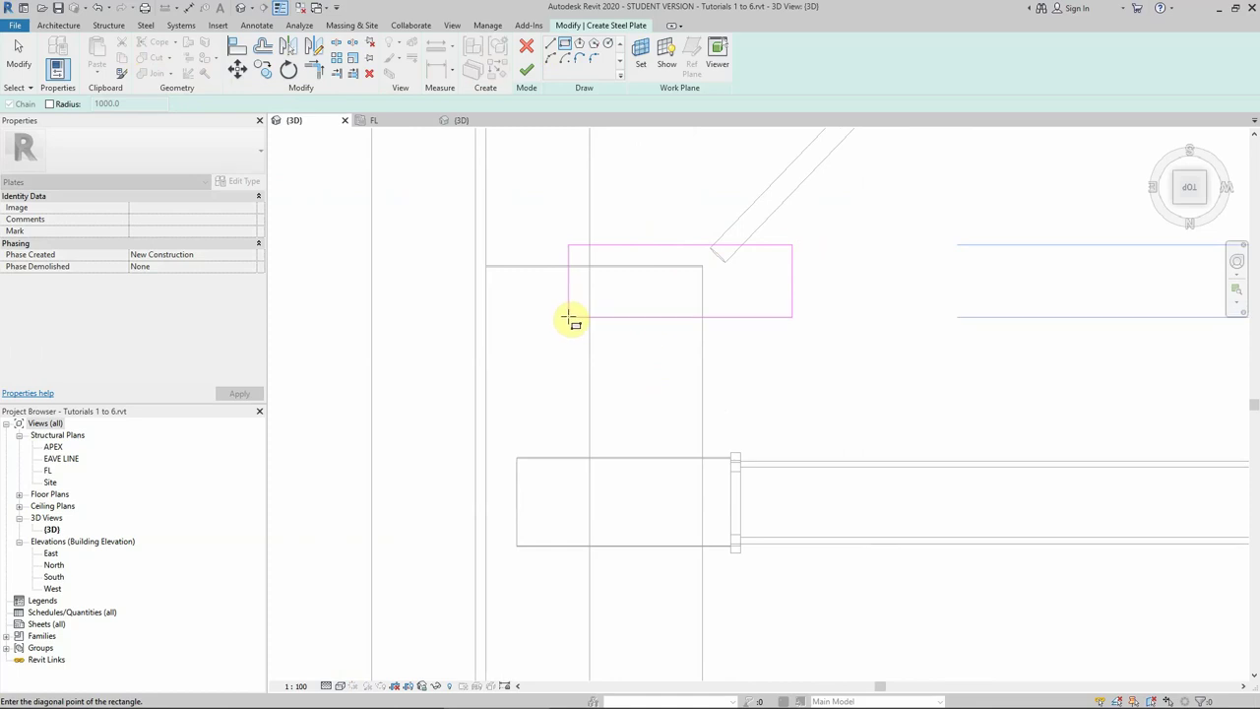
{"action": "left_click", "coordinate": [569, 317]}
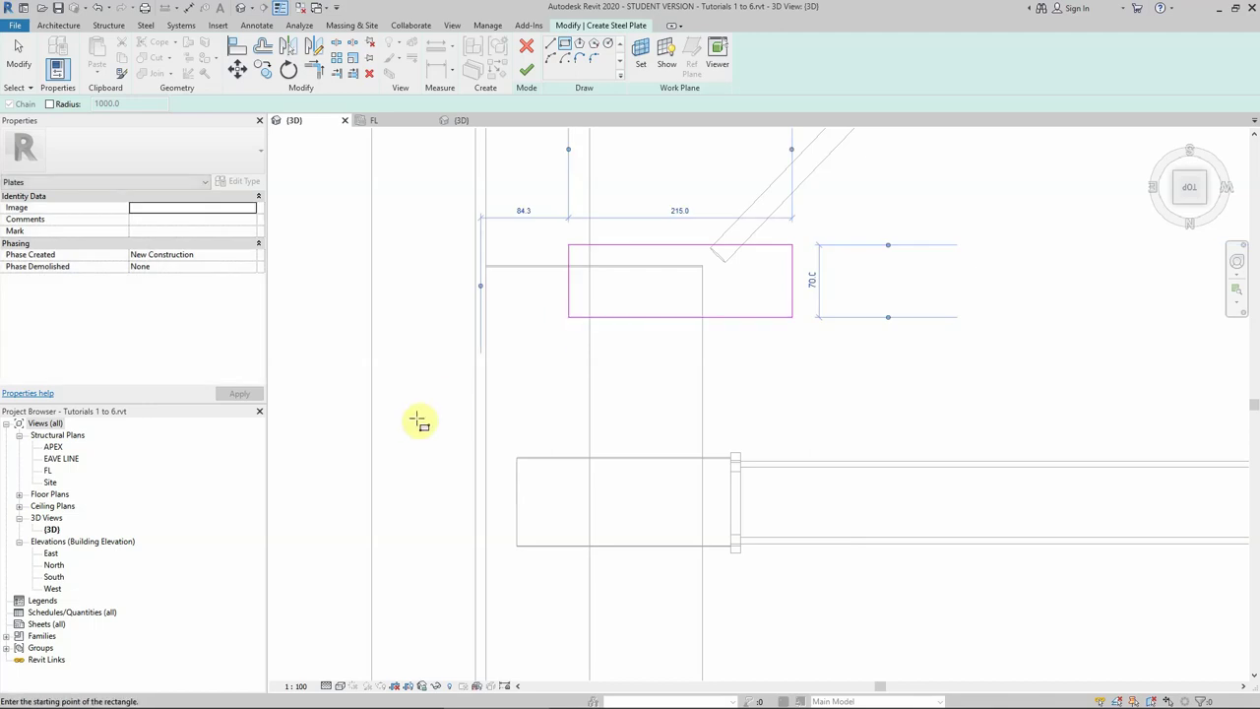
{"action": "key", "text": "Escape"}
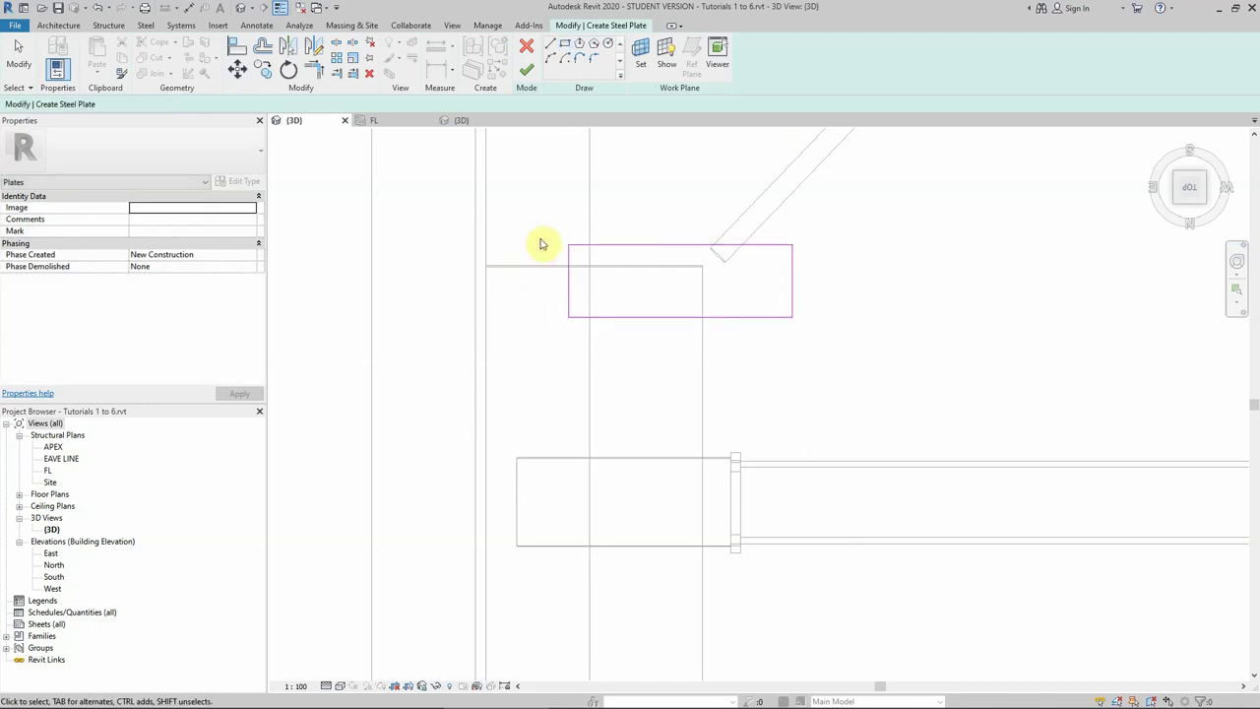
{"action": "left_click_drag", "start_coordinate": [554, 223], "coordinate": [877, 360]}
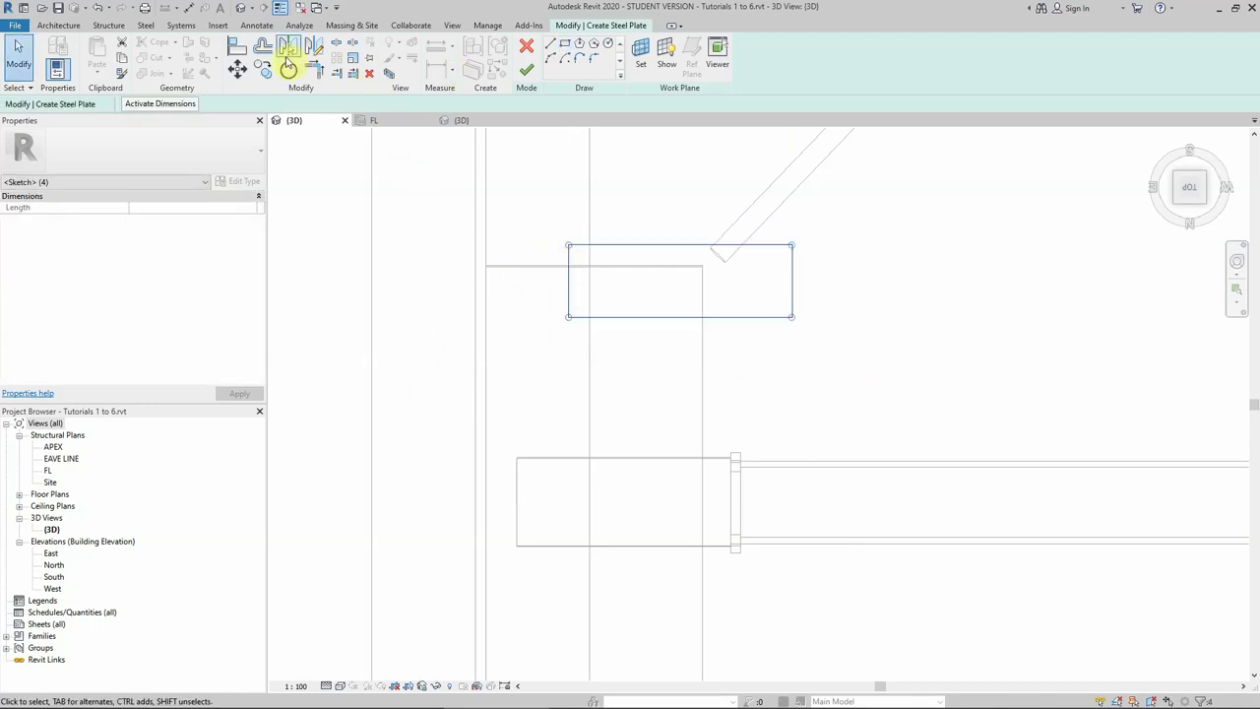
Rotate the 215 × 70 outline about its top edge into line with the diagonal brace.
{"action": "left_click", "coordinate": [289, 67]}
{"action": "scroll", "coordinate": [718, 251], "scroll_direction": "up", "scroll_amount": 4}
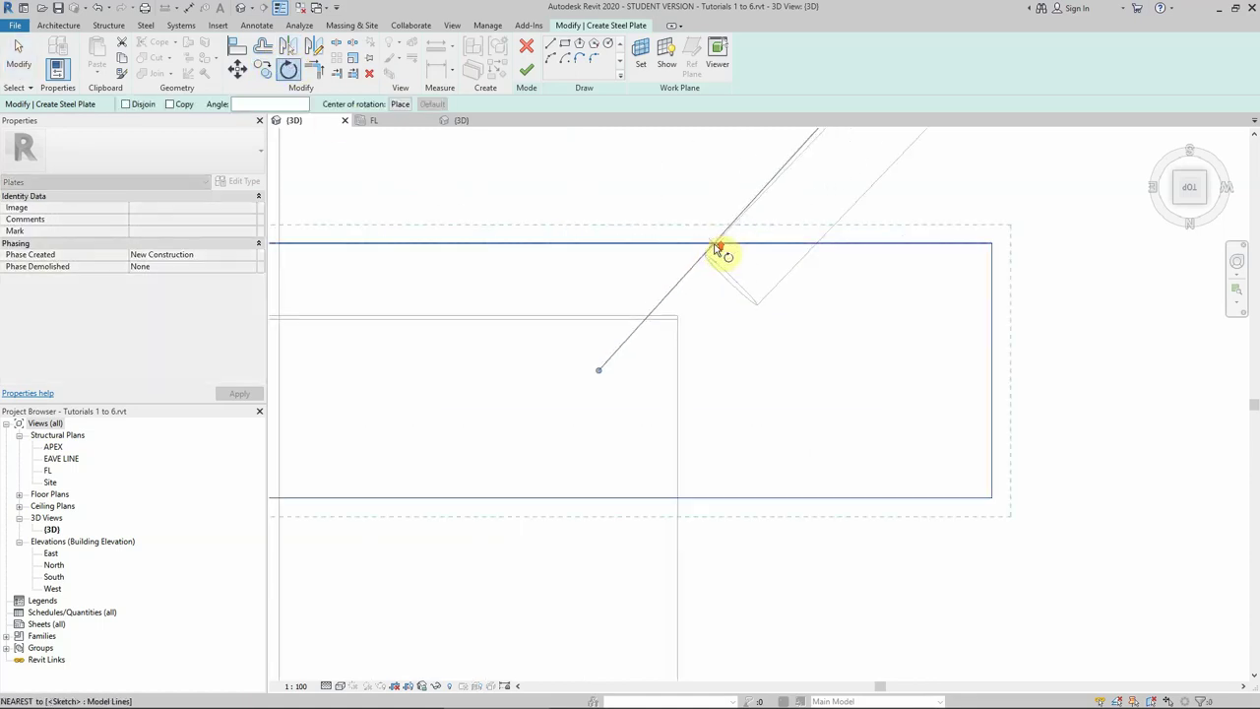
{"action": "left_click", "coordinate": [716, 242]}
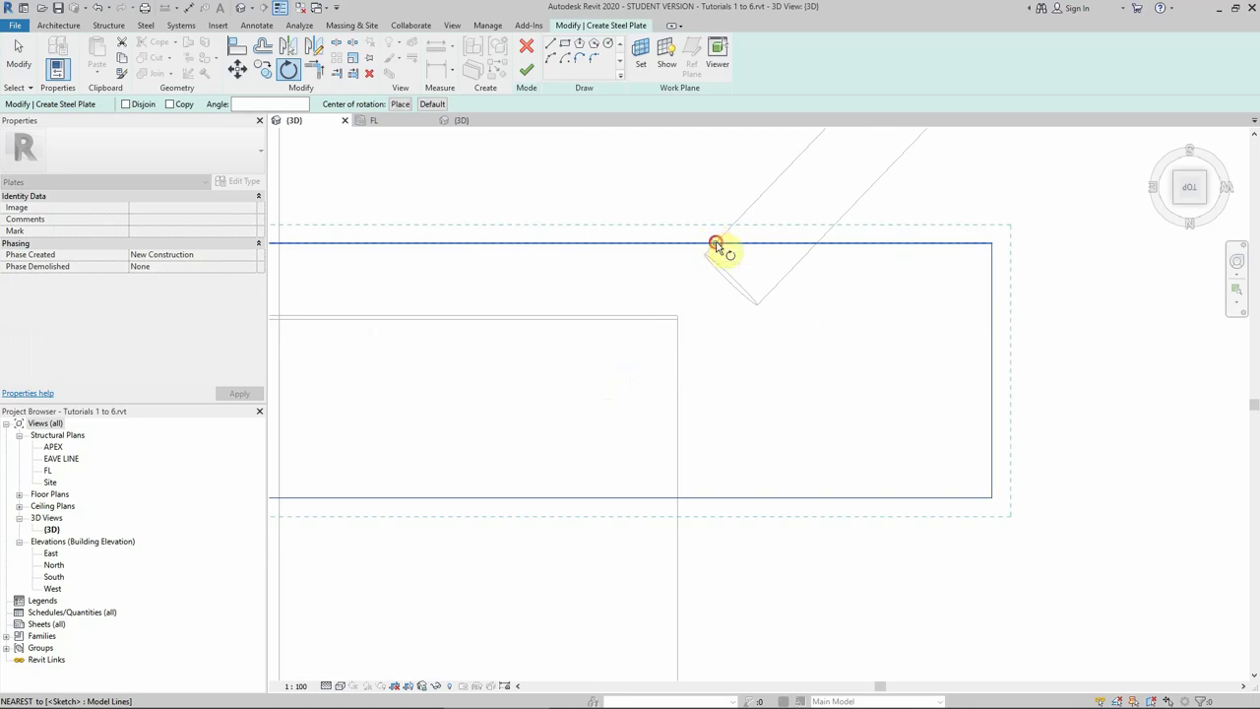
{"action": "left_click", "coordinate": [716, 243]}
{"action": "scroll", "coordinate": [772, 281], "scroll_direction": "down", "scroll_amount": 3}
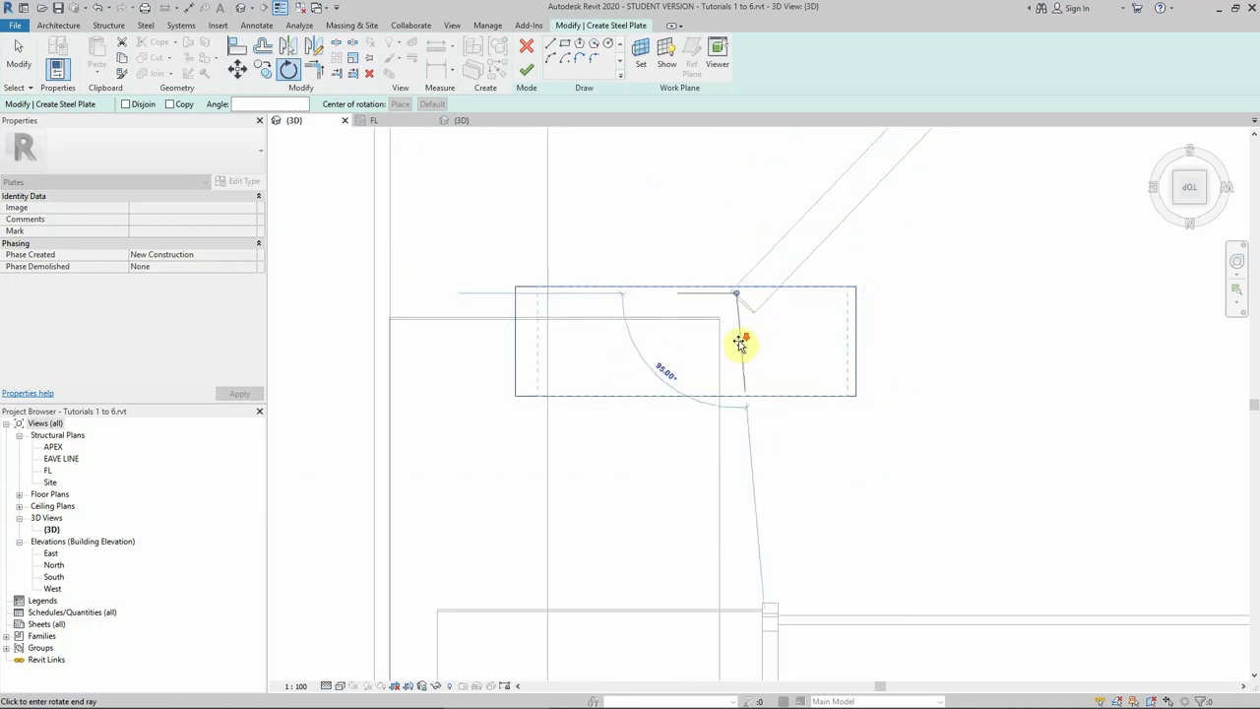
{"action": "scroll", "coordinate": [748, 324], "scroll_direction": "down", "scroll_amount": 3}
{"action": "scroll", "coordinate": [818, 256], "scroll_direction": "up", "scroll_amount": 2}
{"action": "scroll", "coordinate": [822, 207], "scroll_direction": "up", "scroll_amount": 2}
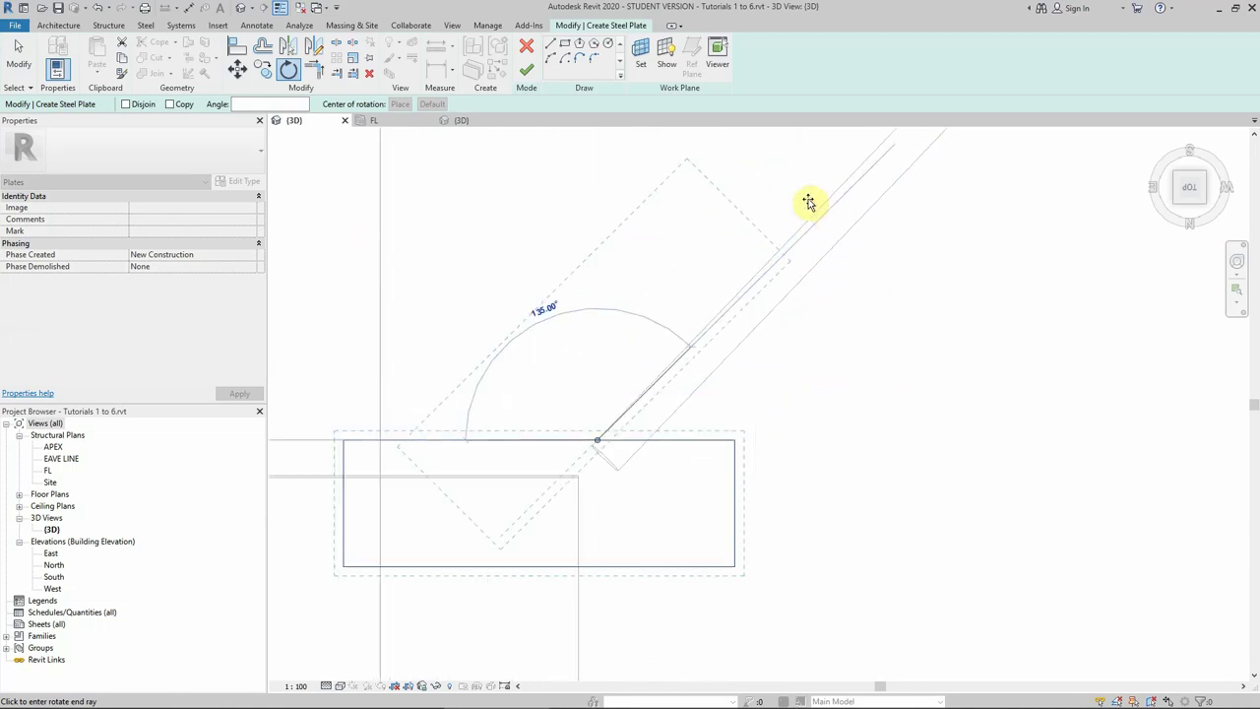
{"action": "left_click", "coordinate": [810, 191]}
{"action": "scroll", "coordinate": [867, 162], "scroll_direction": "up", "scroll_amount": 4}
{"action": "scroll", "coordinate": [829, 217], "scroll_direction": "down", "scroll_amount": 3}
{"action": "scroll", "coordinate": [751, 321], "scroll_direction": "down", "scroll_amount": 2}
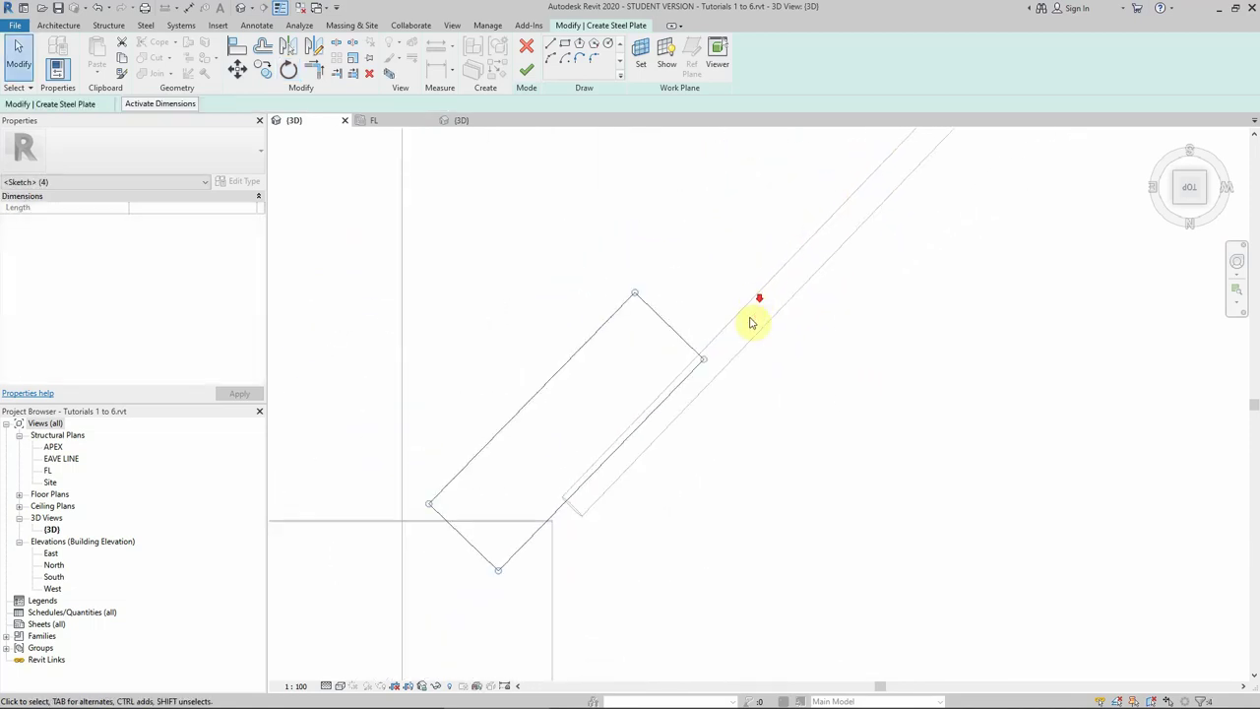
{"action": "scroll", "coordinate": [644, 390], "scroll_direction": "down", "scroll_amount": 1}
{"action": "key", "text": "Escape"}
{"action": "scroll", "coordinate": [596, 332], "scroll_direction": "down", "scroll_amount": 1}
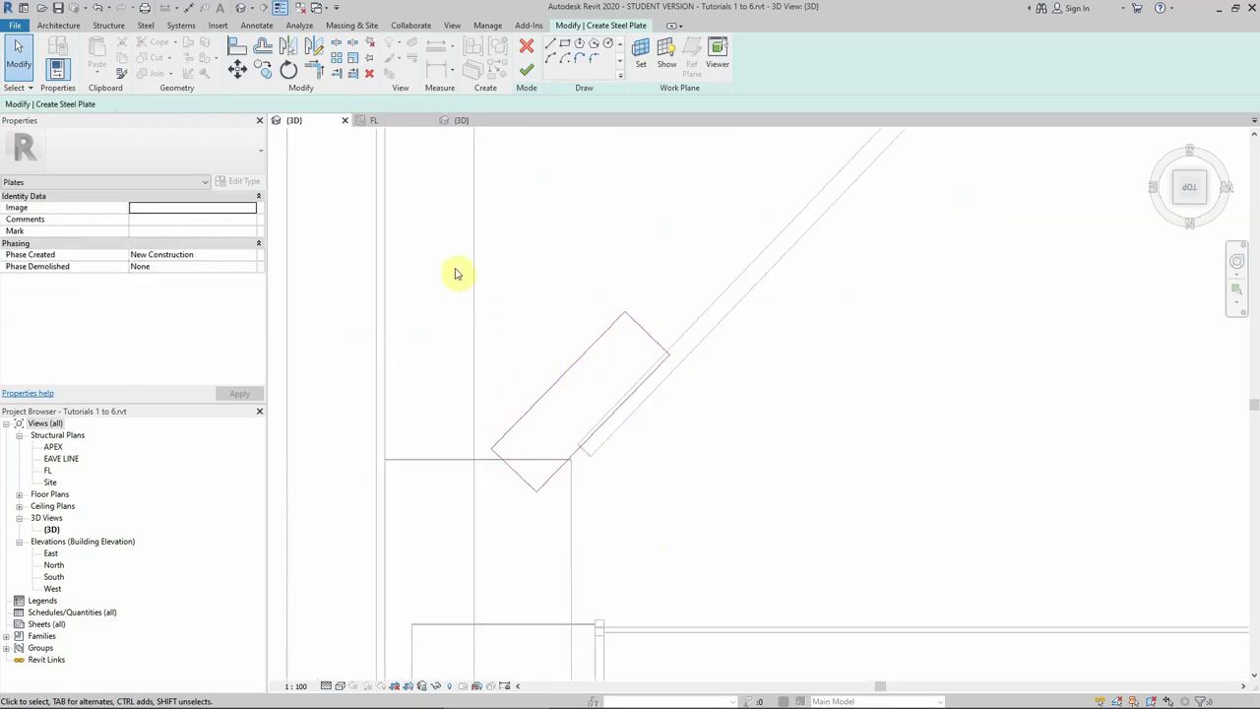
Move the rotated outline over the brace end and reselect its four lines.
{"action": "left_click_drag", "start_coordinate": [444, 250], "coordinate": [749, 527]}
{"action": "left_click", "coordinate": [237, 69]}
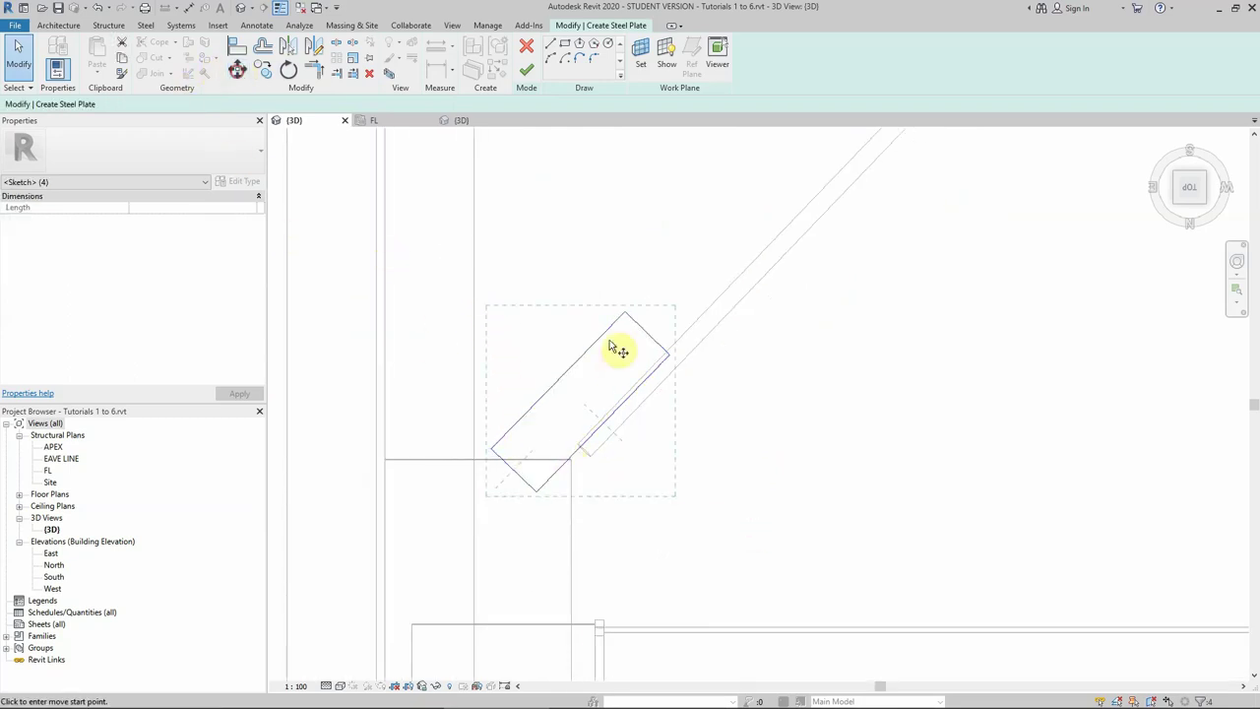
{"action": "left_click", "coordinate": [751, 399]}
{"action": "left_click", "coordinate": [773, 452]}
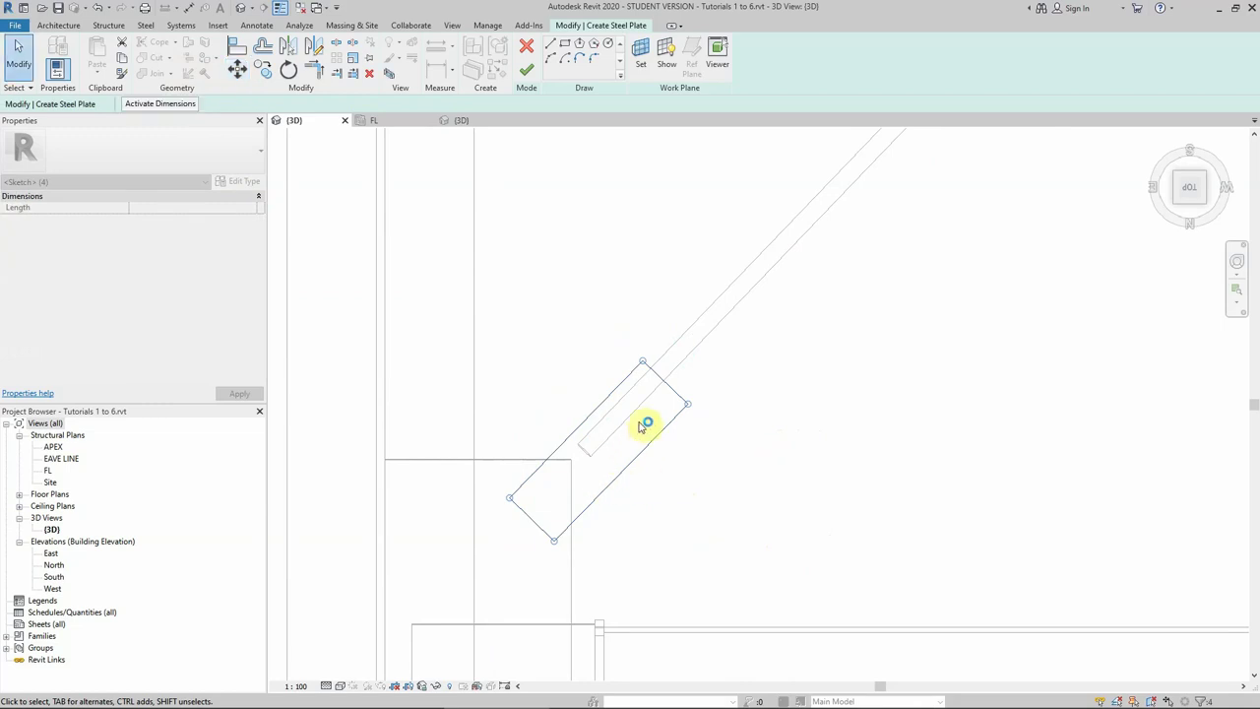
{"action": "left_click", "coordinate": [425, 264]}
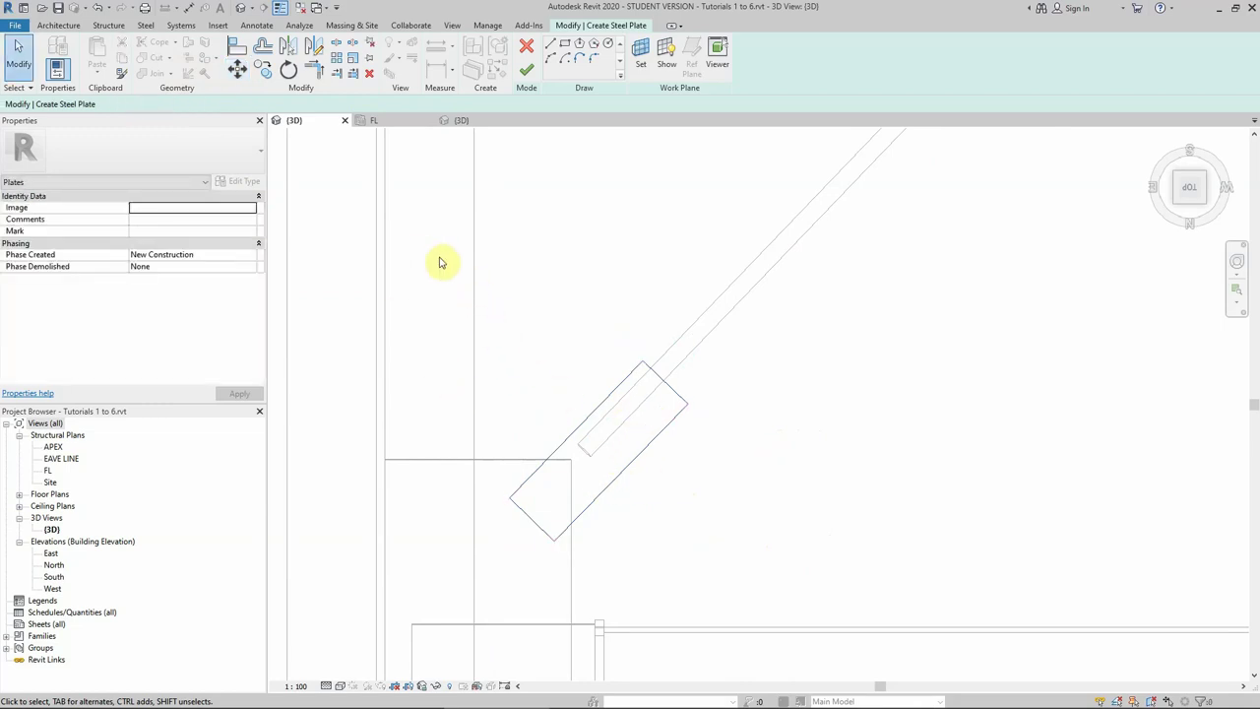
{"action": "mouse_move", "coordinate": [428, 256]}
{"action": "left_mouse_down"}
{"action": "mouse_move", "coordinate": [838, 576]}
{"action": "mouse_move", "coordinate": [808, 574]}
{"action": "left_mouse_up"}
{"action": "left_click_drag", "start_coordinate": [726, 553], "coordinate": [726, 554]}
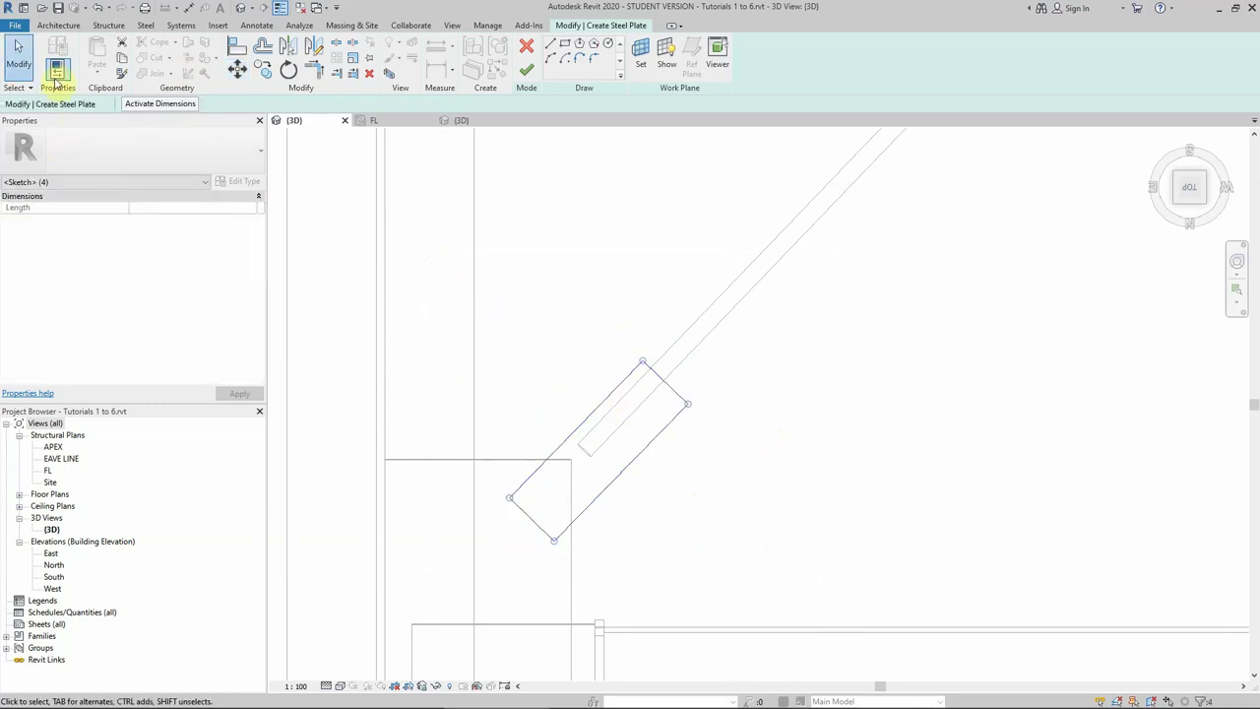
Shift the four plate outline lines about 25 mm further along the upper brace.
{"action": "left_click", "coordinate": [237, 67]}
{"action": "left_click", "coordinate": [762, 459]}
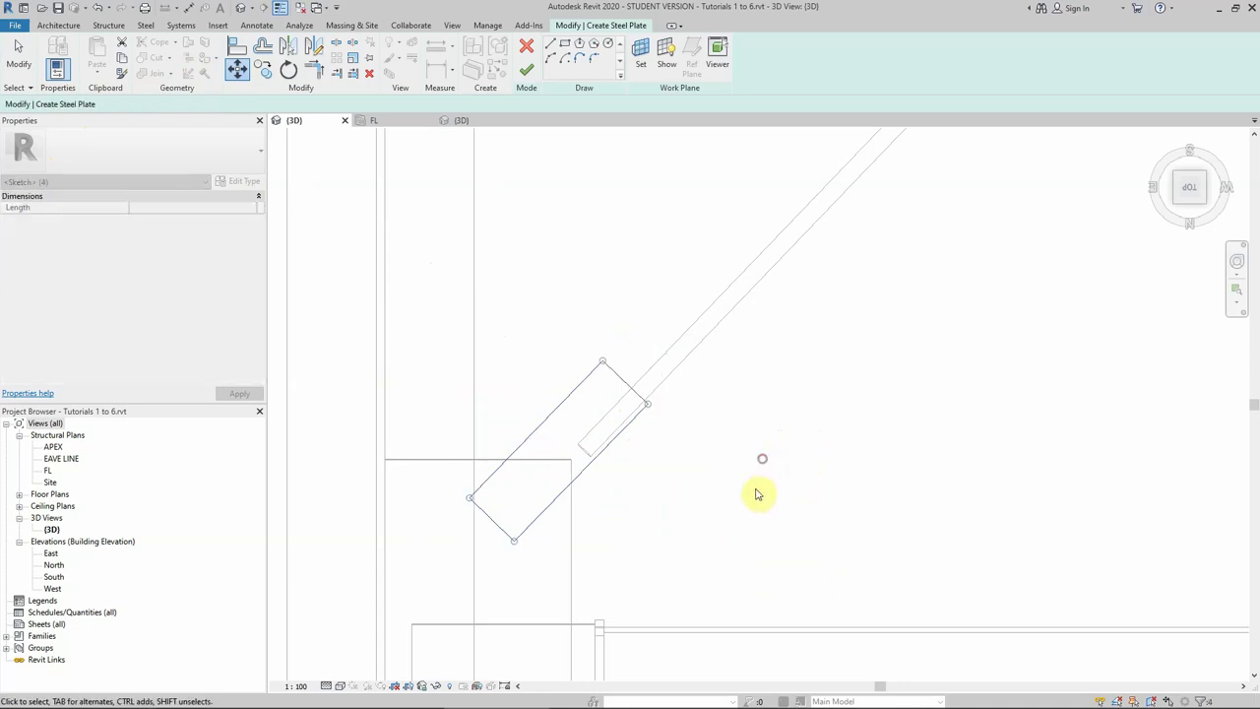
{"action": "key", "text": "Escape"}
{"action": "mouse_move", "coordinate": [403, 295]}
{"action": "left_mouse_down"}
{"action": "mouse_move", "coordinate": [703, 605]}
{"action": "mouse_move", "coordinate": [669, 562]}
{"action": "left_mouse_up"}
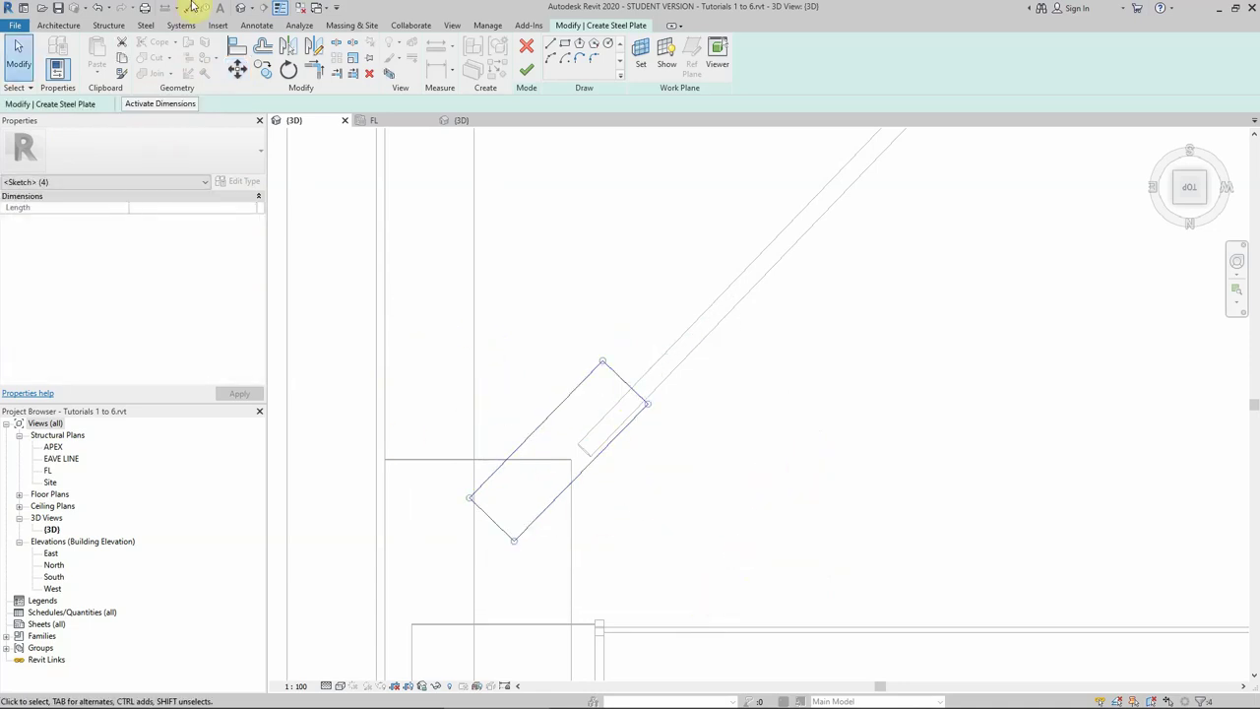
{"action": "left_click", "coordinate": [237, 68]}
{"action": "left_click", "coordinate": [632, 395]}
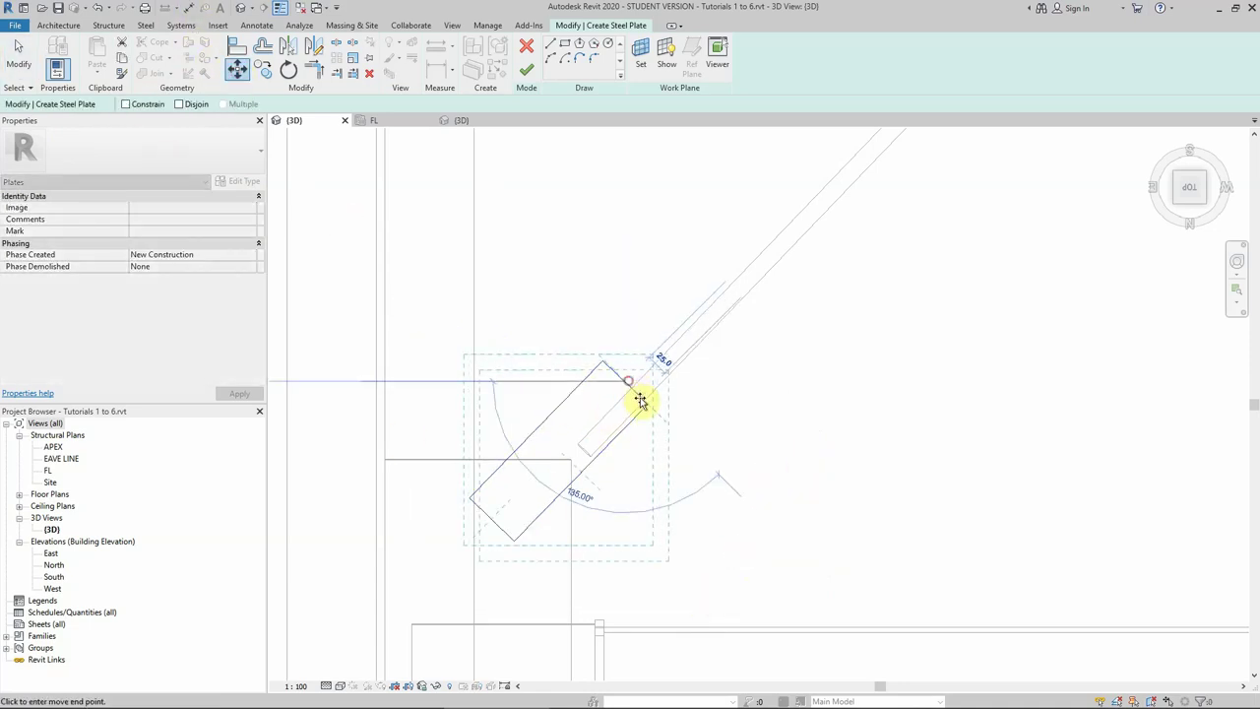
{"action": "left_click", "coordinate": [643, 407]}
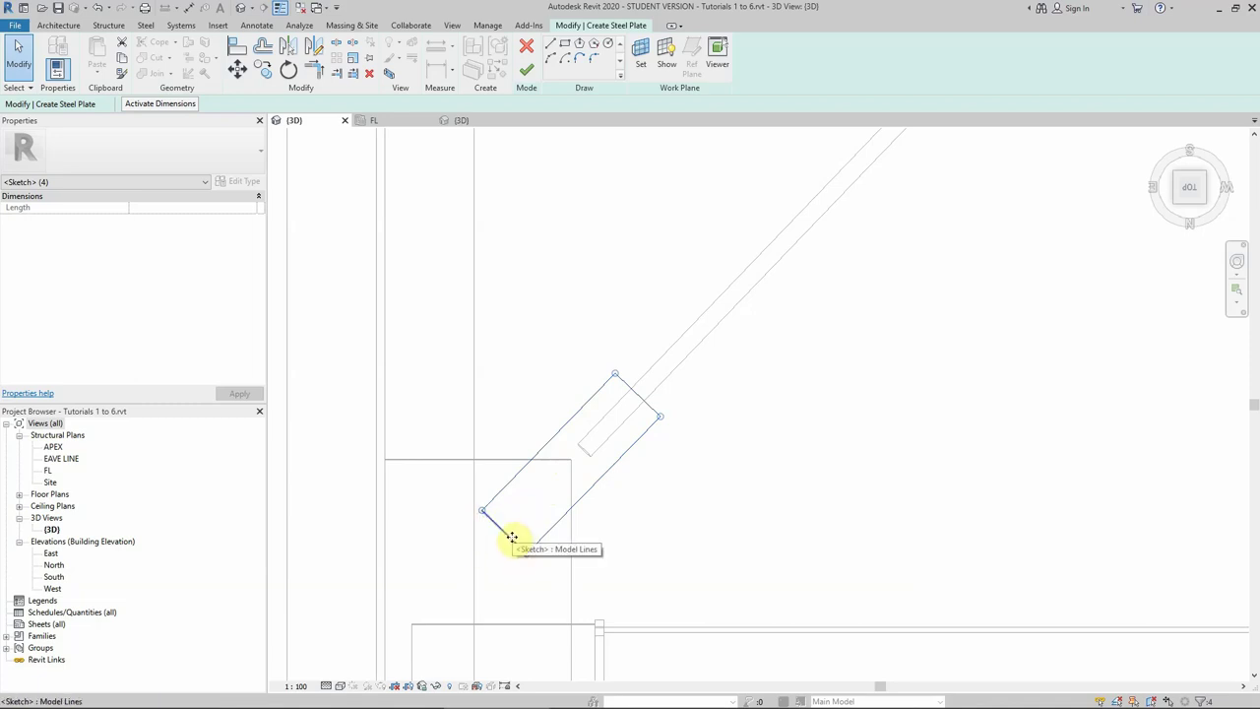
Extend the plate outline's lower end edge 70 toward the column.
{"action": "left_click", "coordinate": [468, 563]}
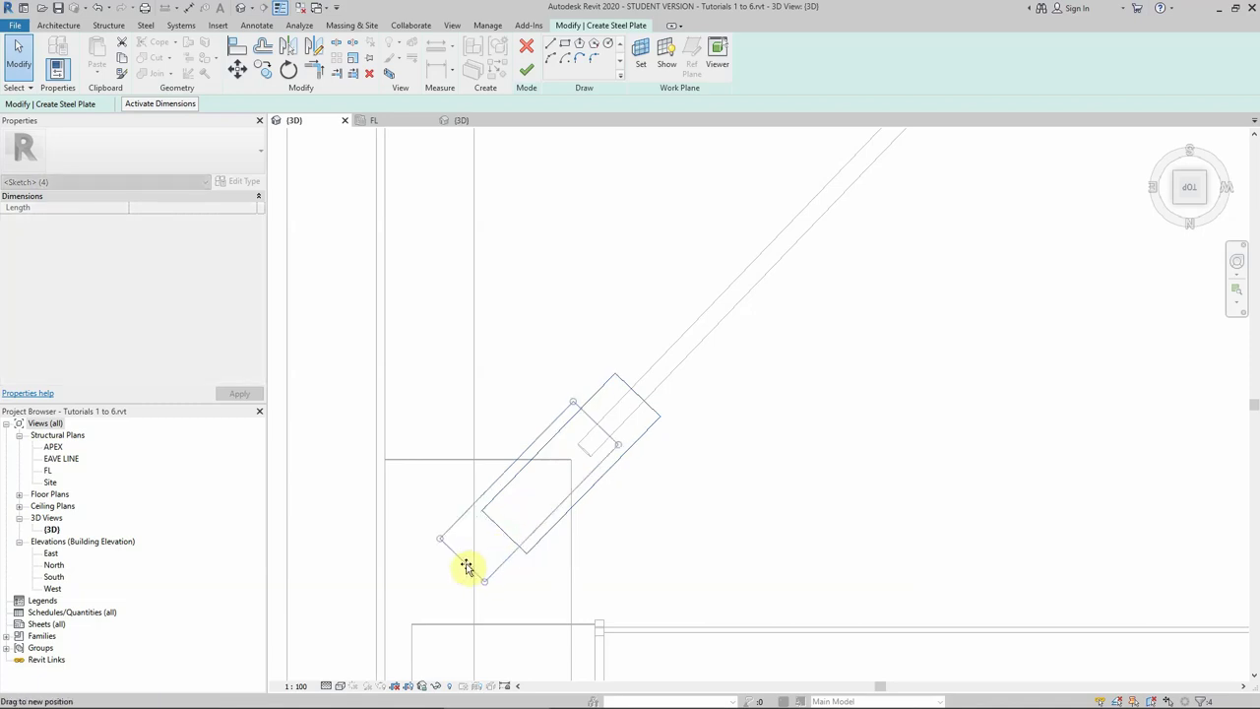
{"action": "left_click", "coordinate": [503, 541]}
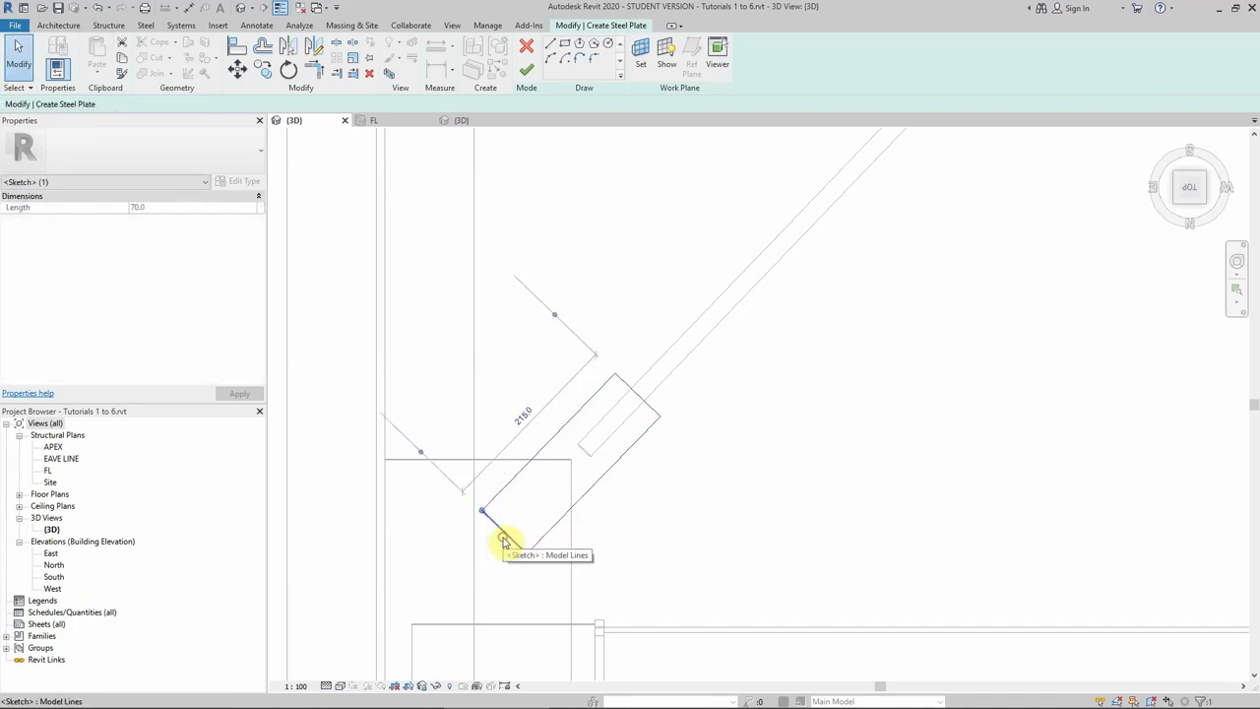
{"action": "left_click", "coordinate": [236, 71]}
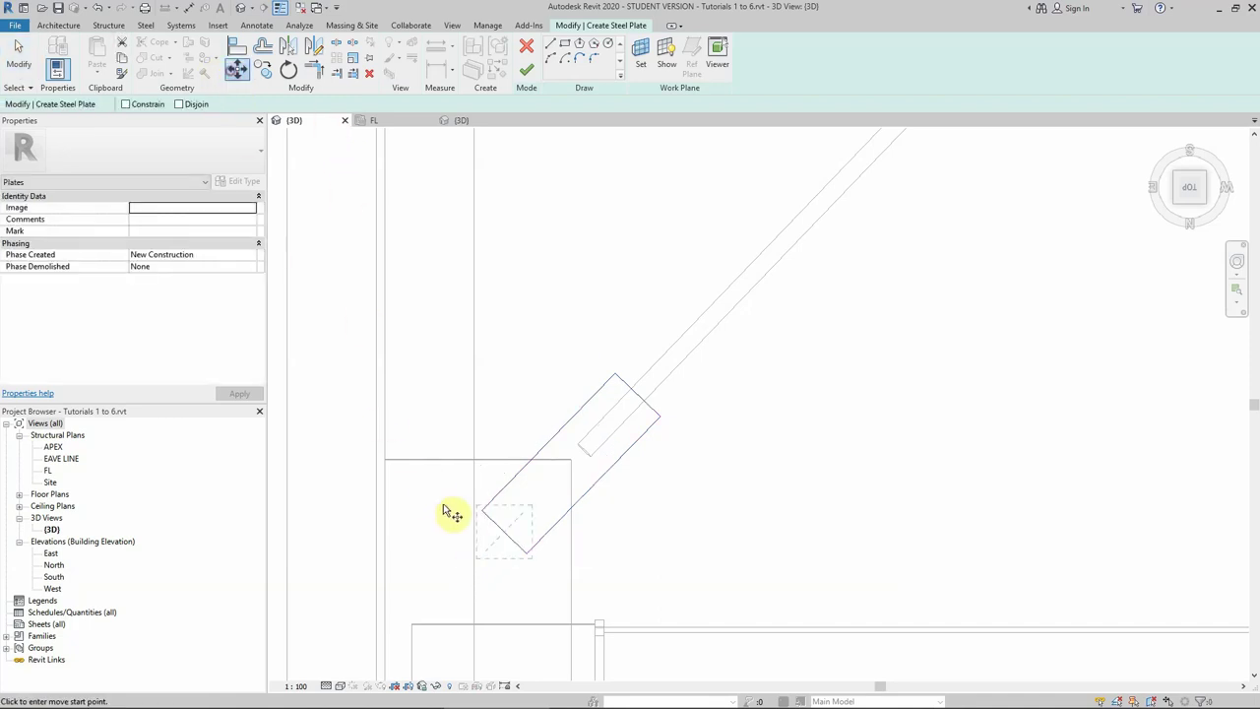
{"action": "left_click", "coordinate": [520, 547]}
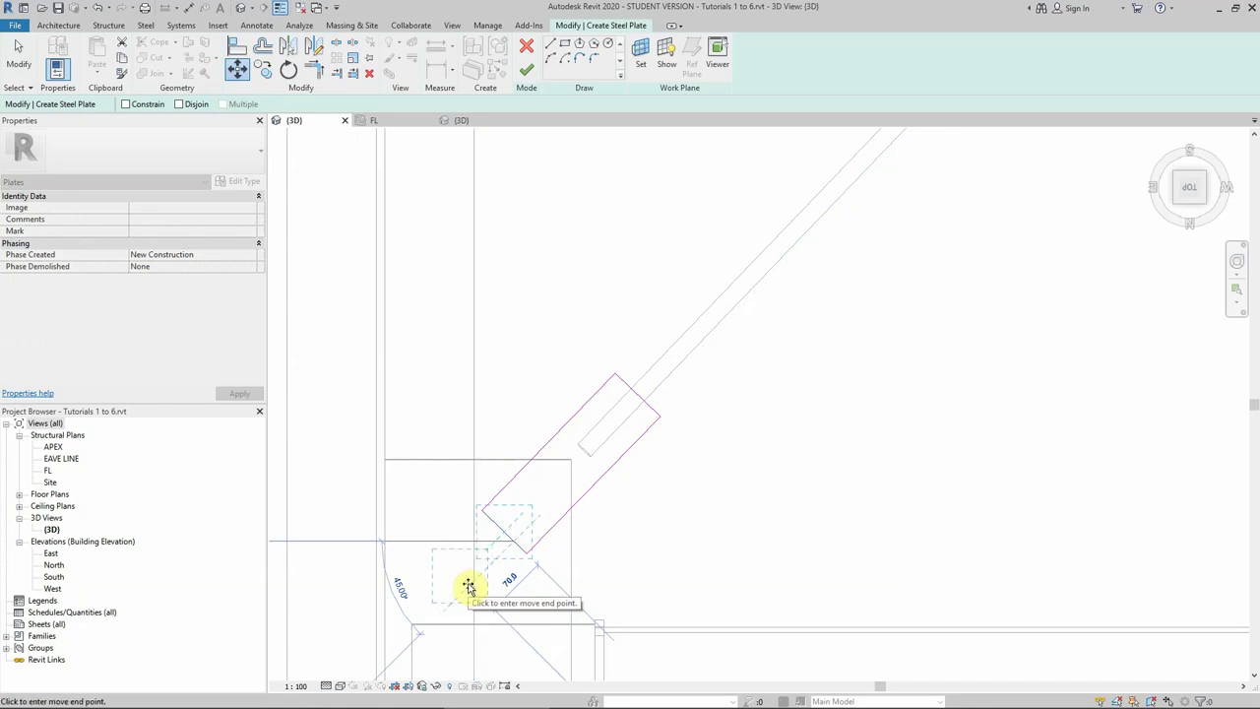
{"action": "left_click", "coordinate": [469, 584]}
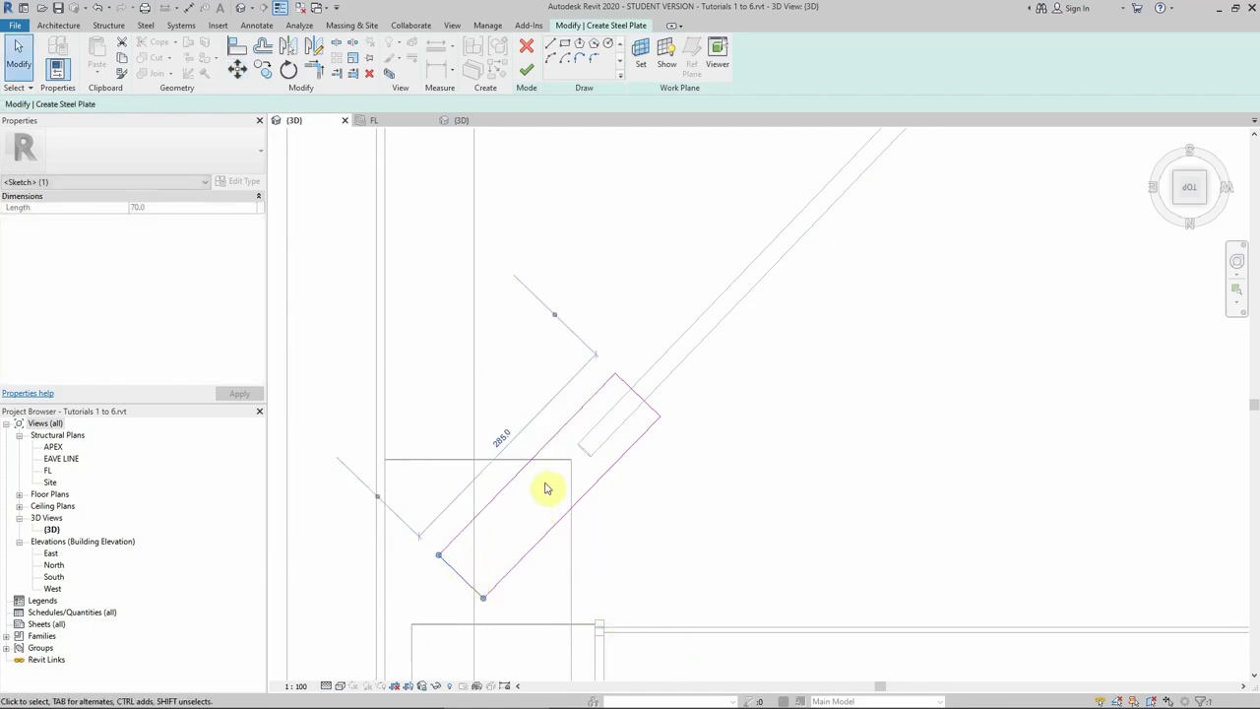
Extend the plate outline's upper end edge 15 up the brace.
{"action": "left_click", "coordinate": [649, 410]}
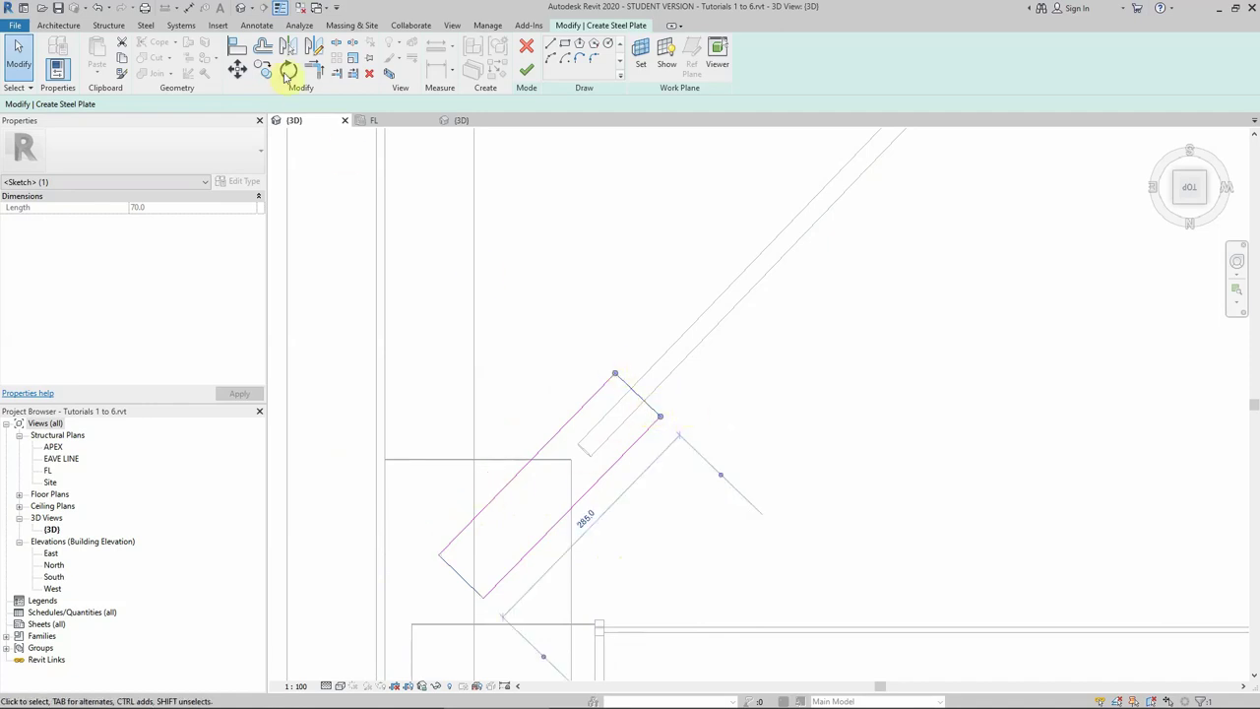
{"action": "left_click", "coordinate": [238, 69]}
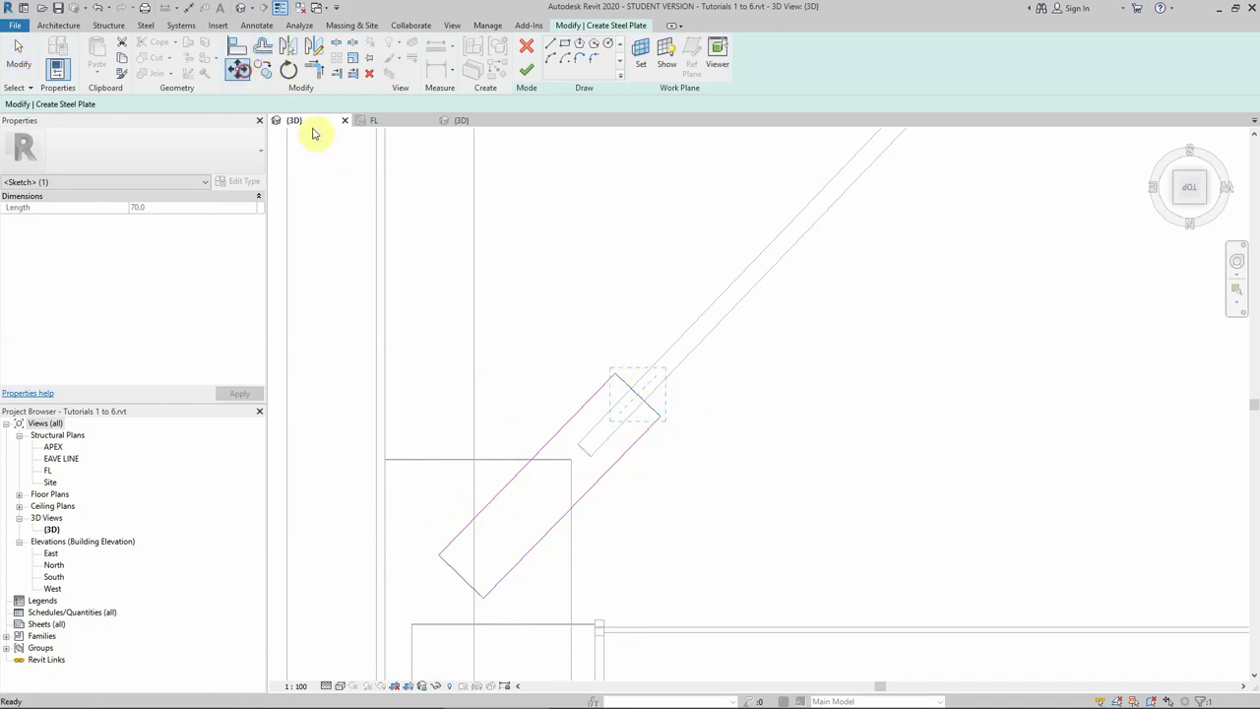
{"action": "left_click", "coordinate": [659, 415]}
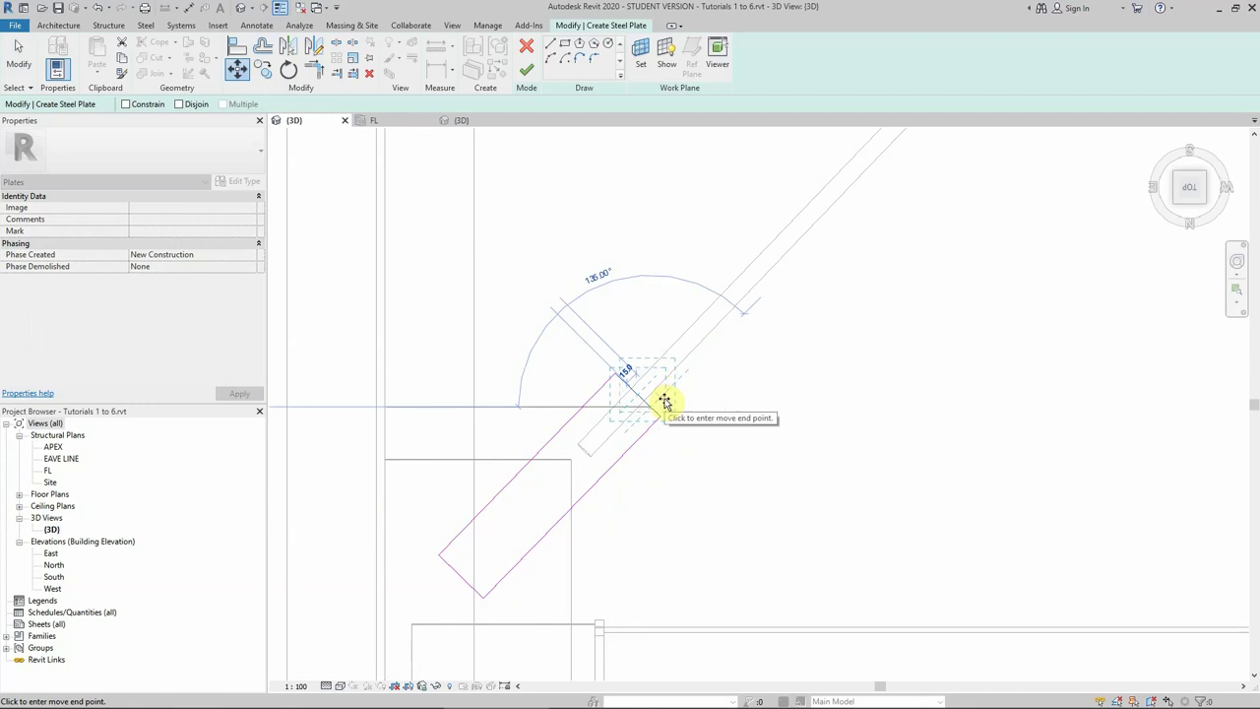
{"action": "left_click", "coordinate": [664, 401]}
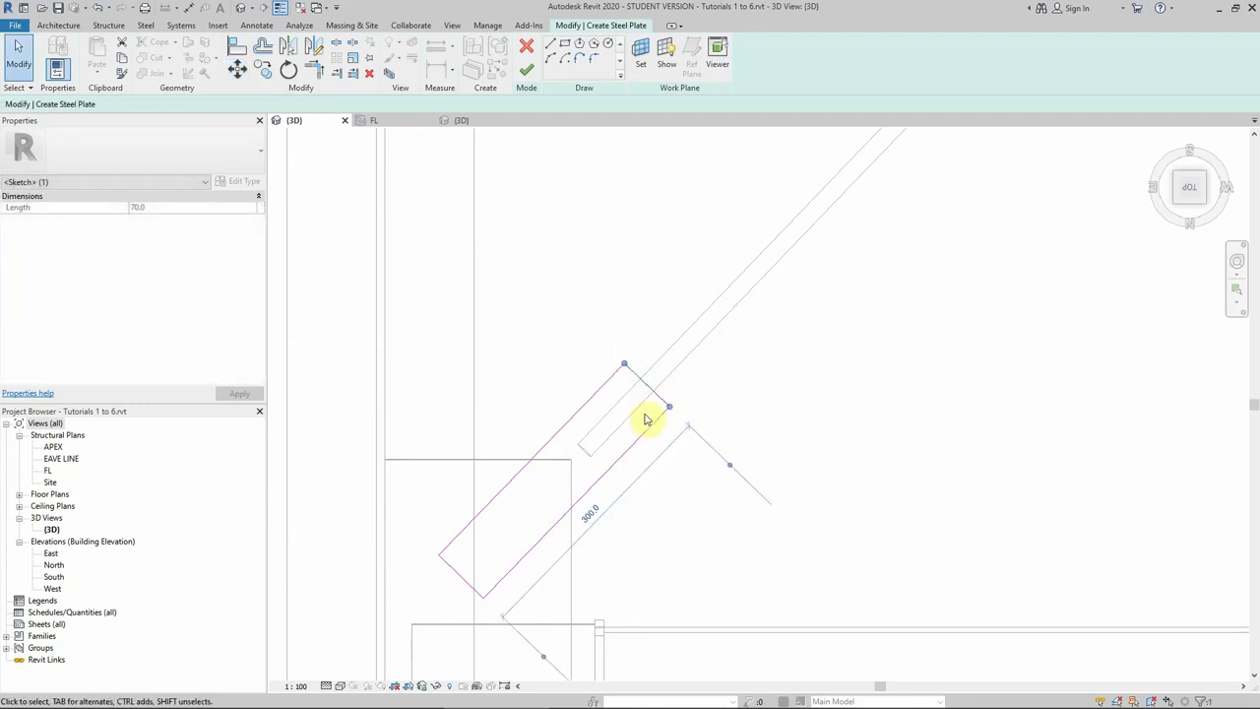
Finish the upper brace plate and check its 300 × 70, 12.7 thick properties.
{"action": "left_click", "coordinate": [527, 77]}
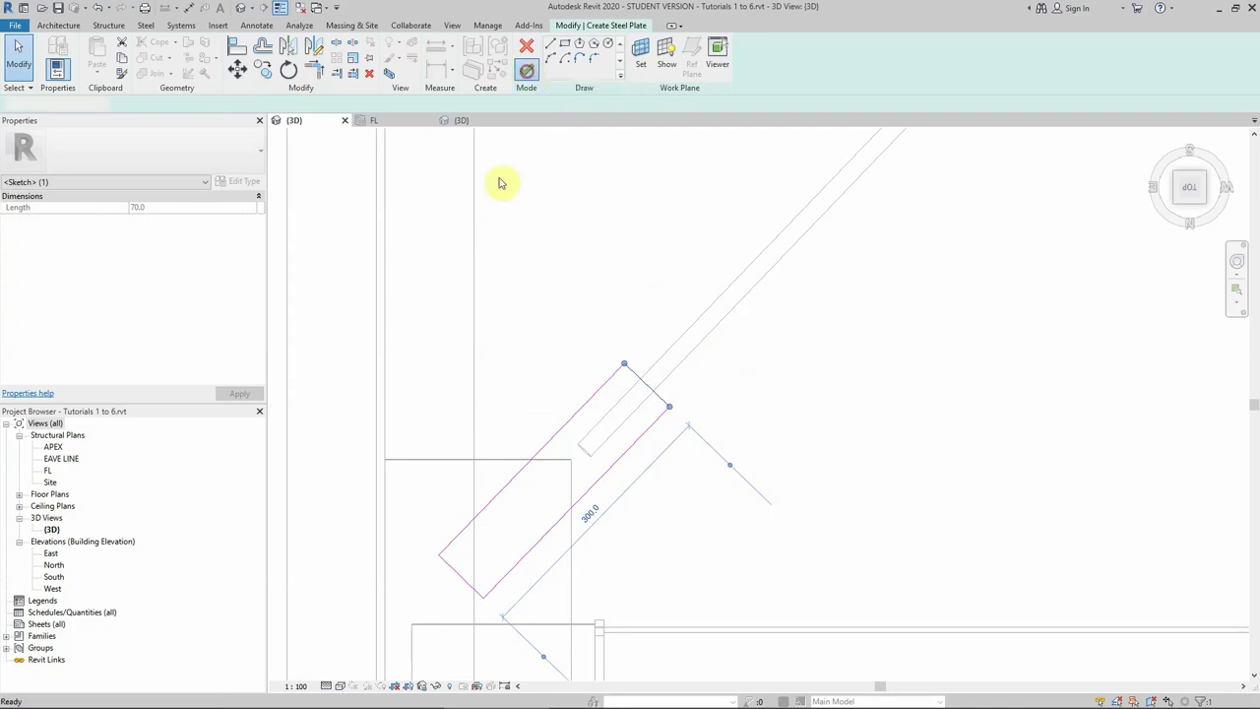
{"action": "scroll", "coordinate": [624, 374], "scroll_direction": "down", "scroll_amount": 3}
{"action": "key", "text": "Escape"}
{"action": "left_click", "coordinate": [600, 376]}
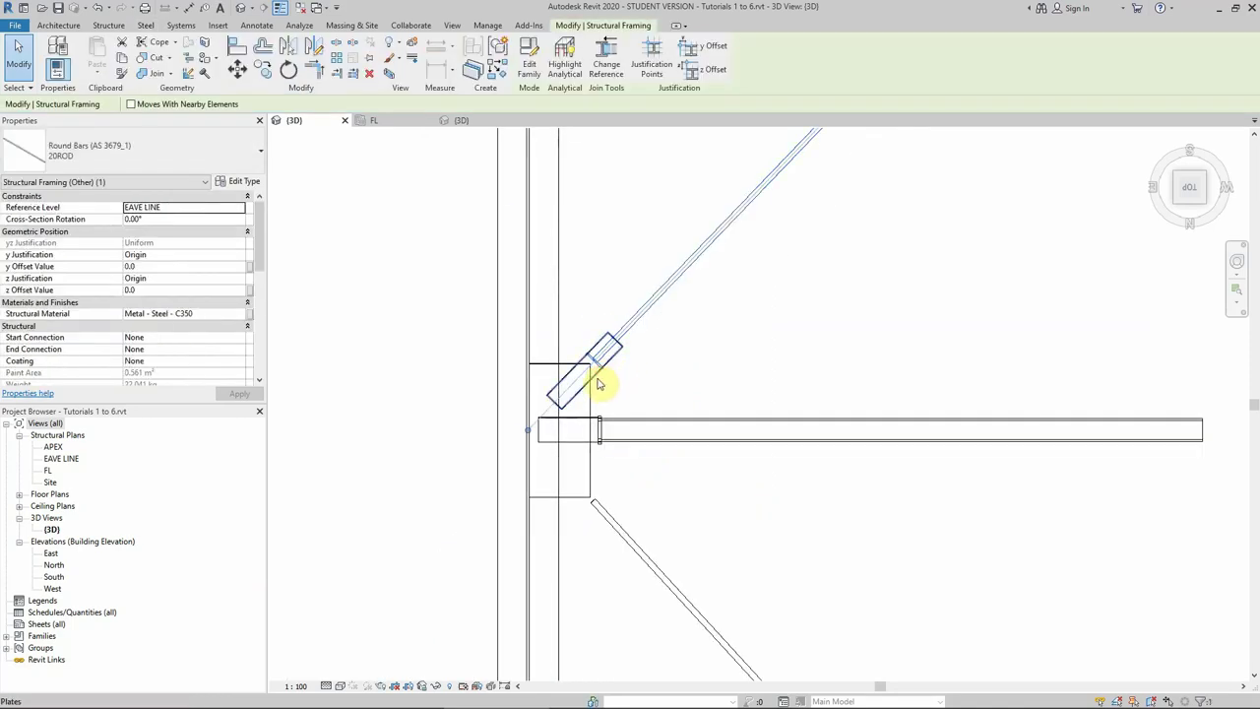
{"action": "key", "text": "Escape"}
{"action": "left_click", "coordinate": [597, 382]}
{"action": "key", "text": "Escape"}
Inspect the joint from an isometric view, then return to the Top view.
{"action": "scroll", "coordinate": [598, 430], "scroll_direction": "up", "scroll_amount": 5}
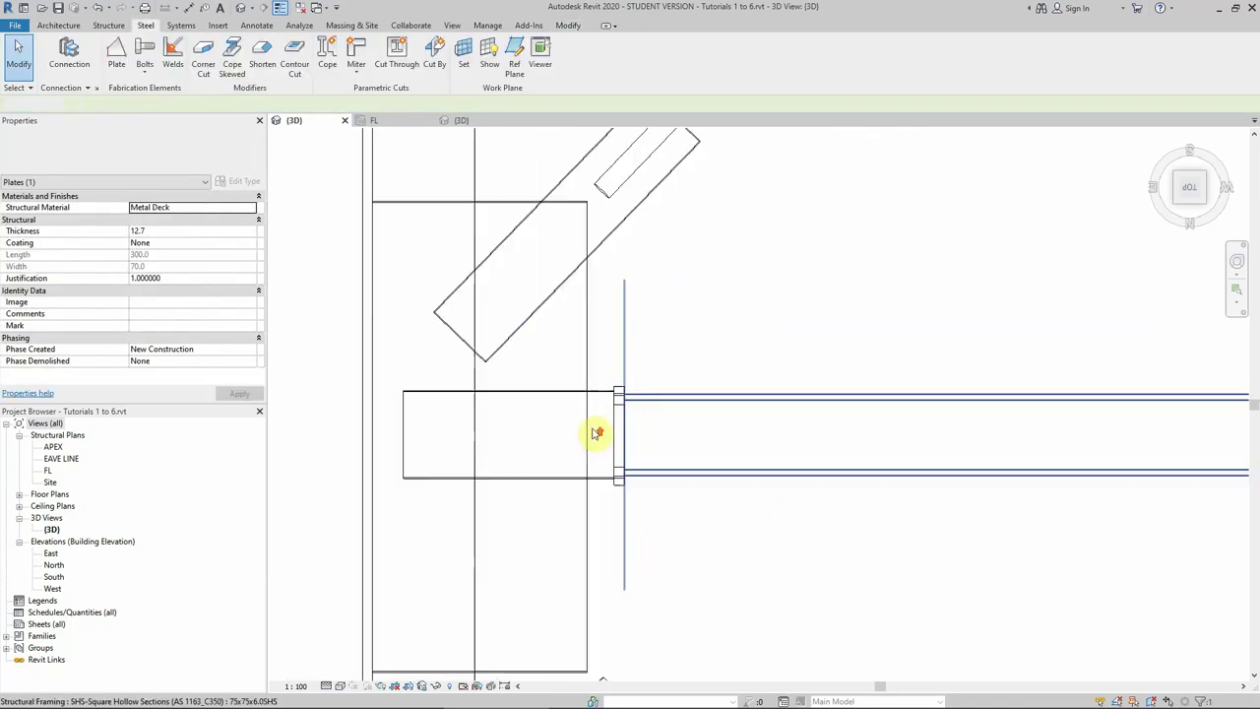
{"action": "scroll", "coordinate": [600, 534], "scroll_direction": "down", "scroll_amount": 4}
{"action": "scroll", "coordinate": [612, 278], "scroll_direction": "up", "scroll_amount": 1}
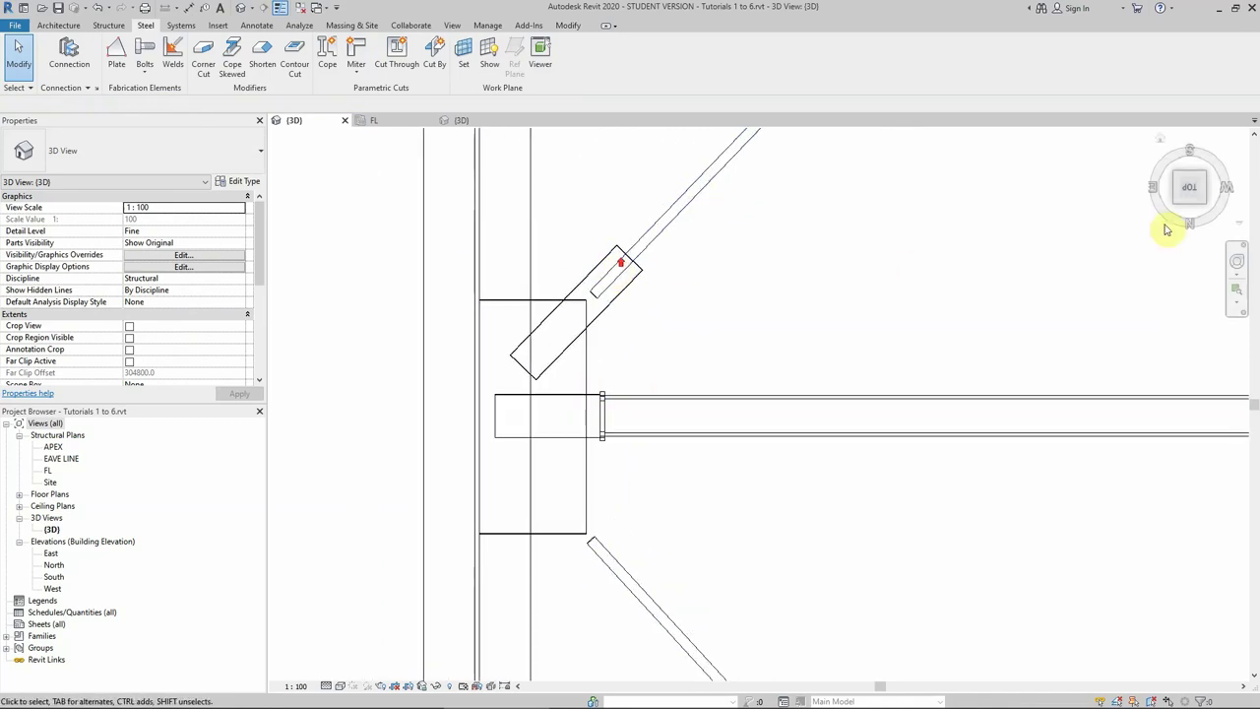
{"action": "left_click", "coordinate": [1206, 208]}
{"action": "scroll", "coordinate": [601, 366], "scroll_direction": "up", "scroll_amount": 5}
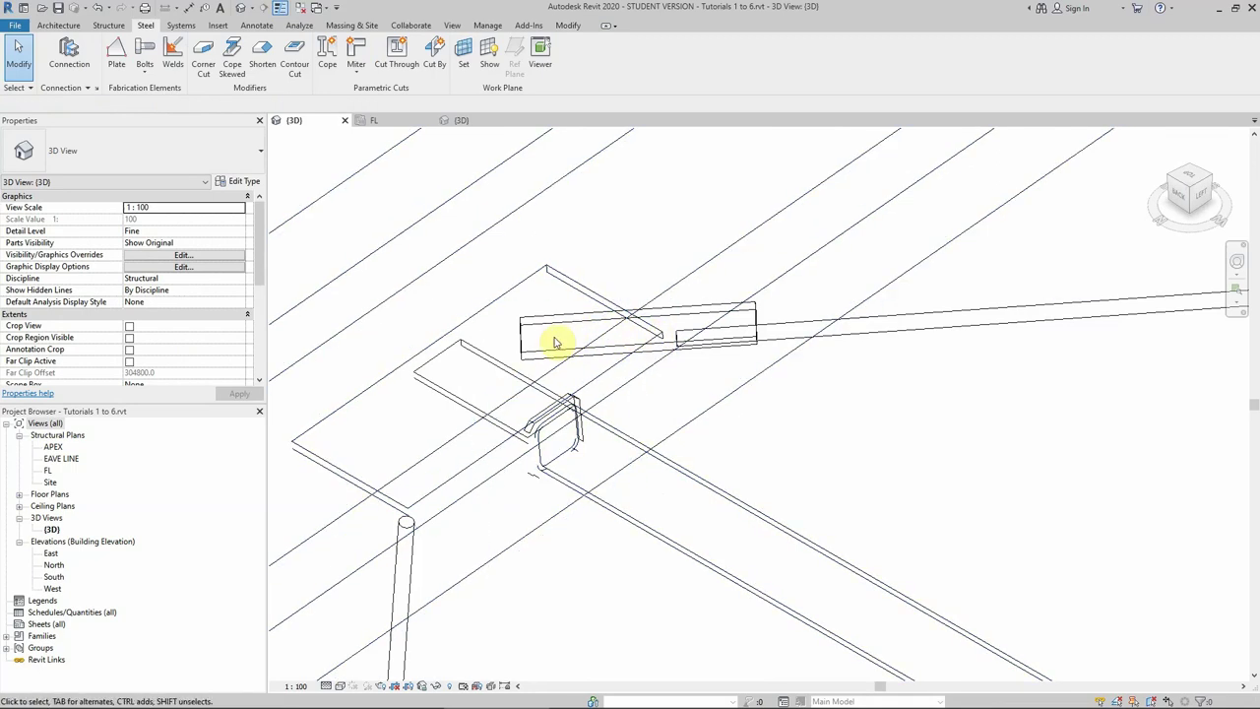
{"action": "scroll", "coordinate": [575, 348], "scroll_direction": "up", "scroll_amount": 1}
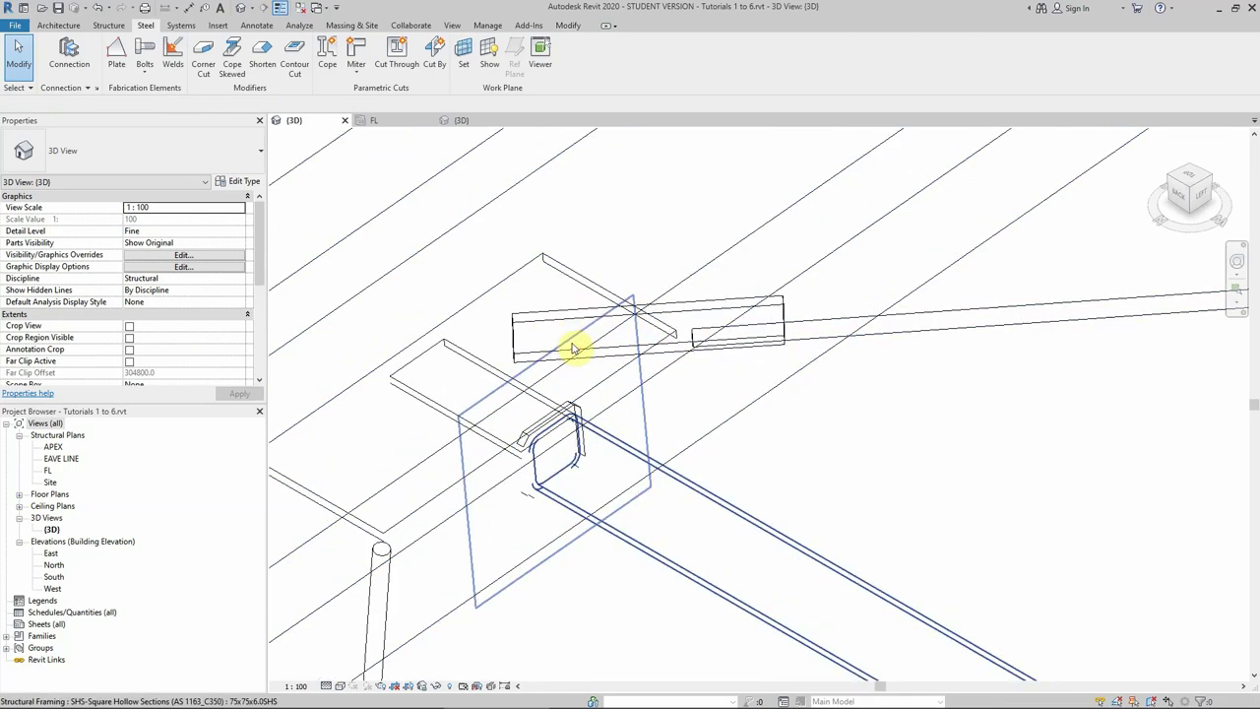
{"action": "scroll", "coordinate": [575, 347], "scroll_direction": "down", "scroll_amount": 2}
{"action": "middle_click_drag", "start_coordinate": [708, 357], "coordinate": [596, 449]}
{"action": "scroll", "coordinate": [599, 448], "scroll_direction": "up", "scroll_amount": 1}
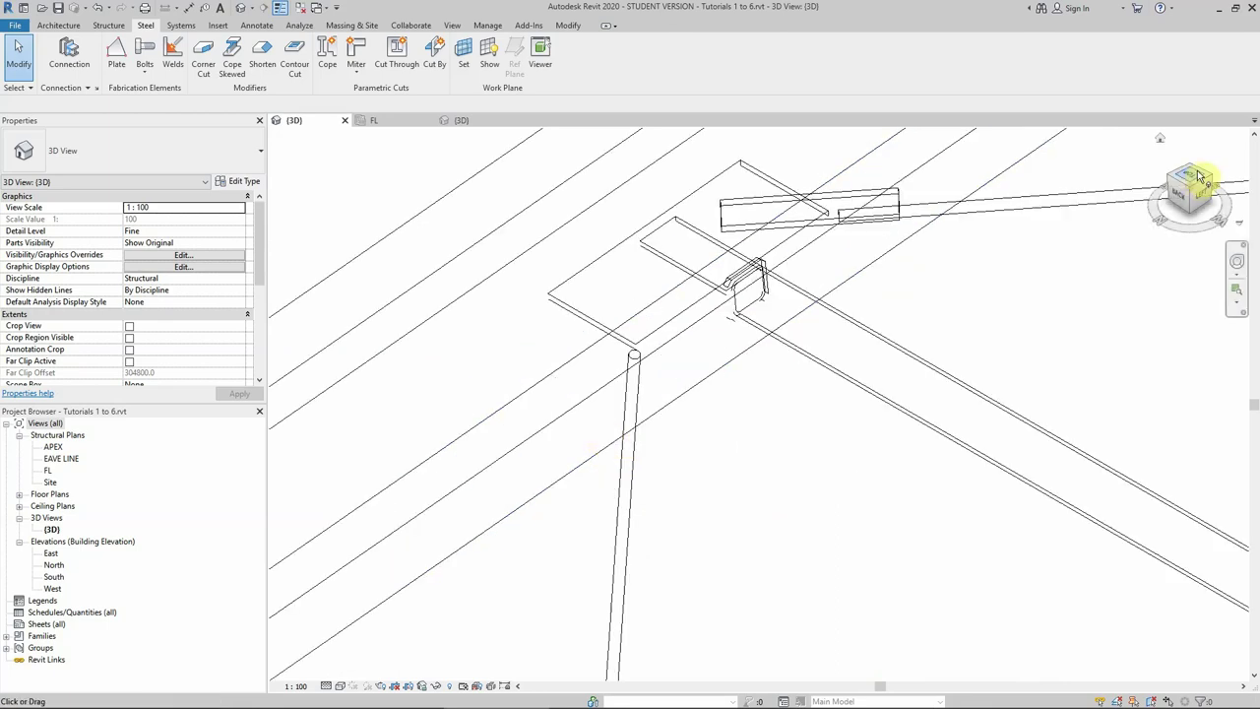
{"action": "left_click", "coordinate": [1190, 180]}
Sketch a closed four-line plate outline with an 85 short end along the lower brace.
{"action": "scroll", "coordinate": [532, 413], "scroll_direction": "up", "scroll_amount": 2}
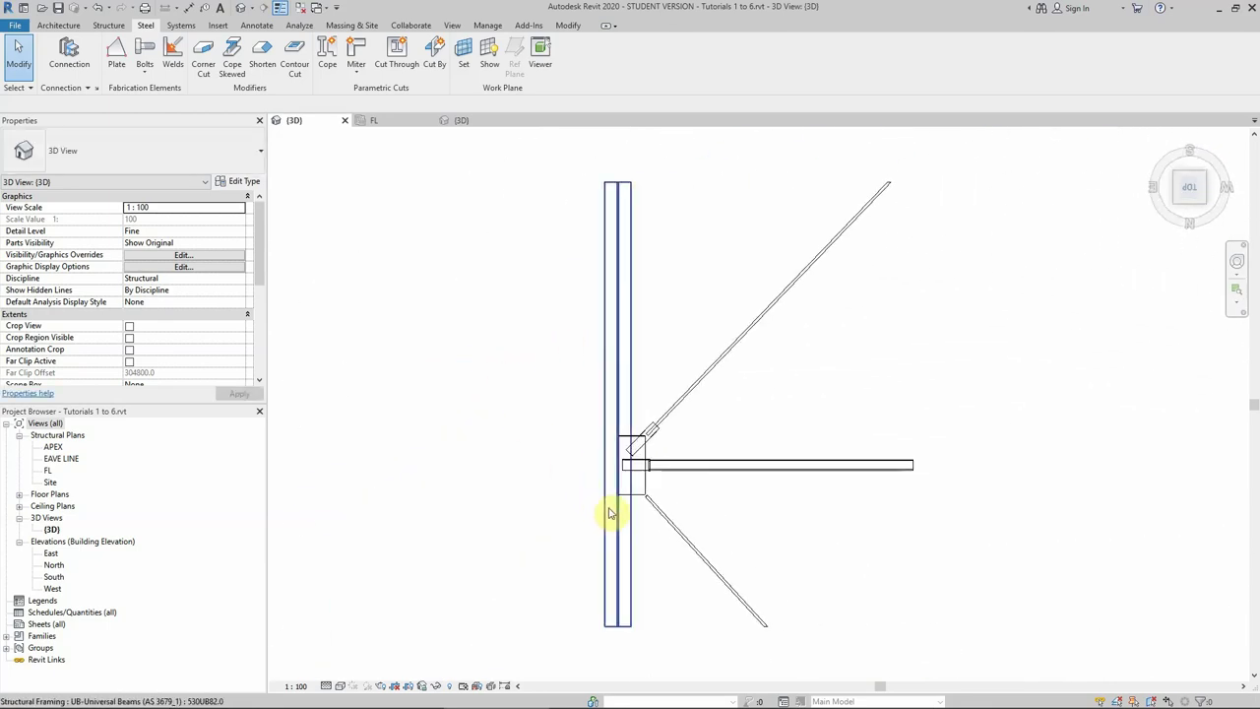
{"action": "scroll", "coordinate": [650, 504], "scroll_direction": "up", "scroll_amount": 3}
{"action": "scroll", "coordinate": [659, 463], "scroll_direction": "down", "scroll_amount": 3}
{"action": "scroll", "coordinate": [648, 387], "scroll_direction": "up", "scroll_amount": 2}
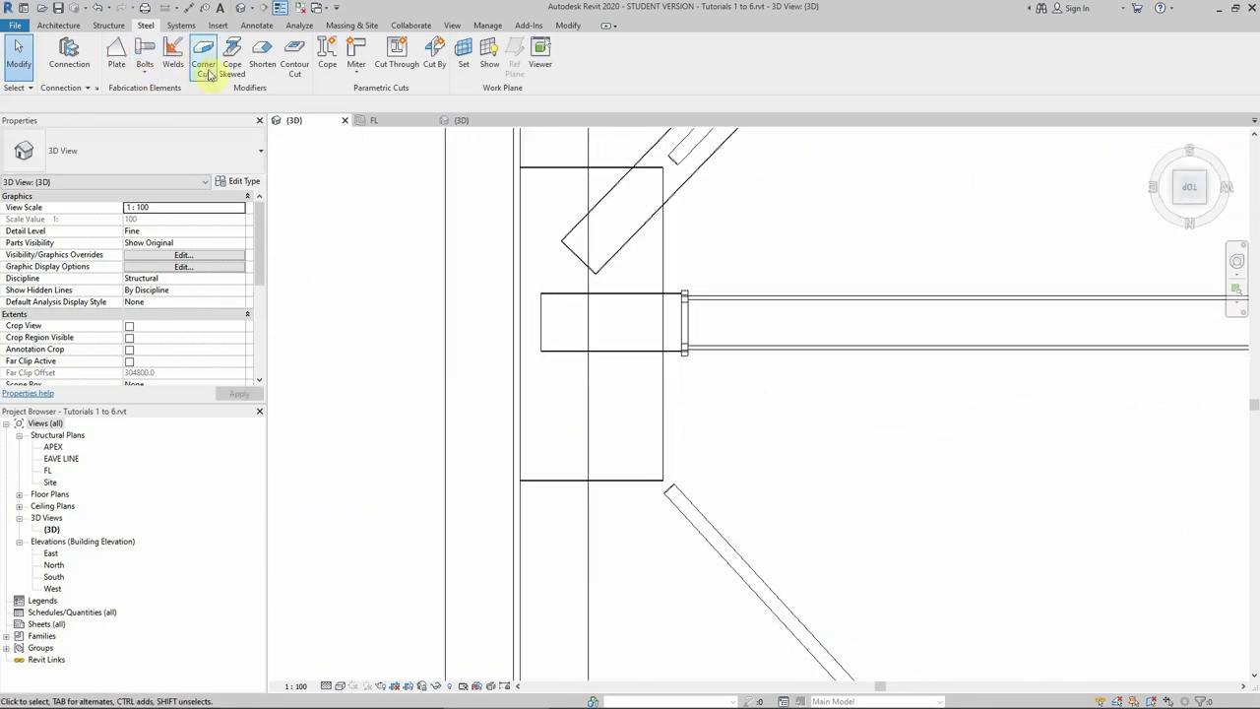
{"action": "left_click", "coordinate": [116, 51]}
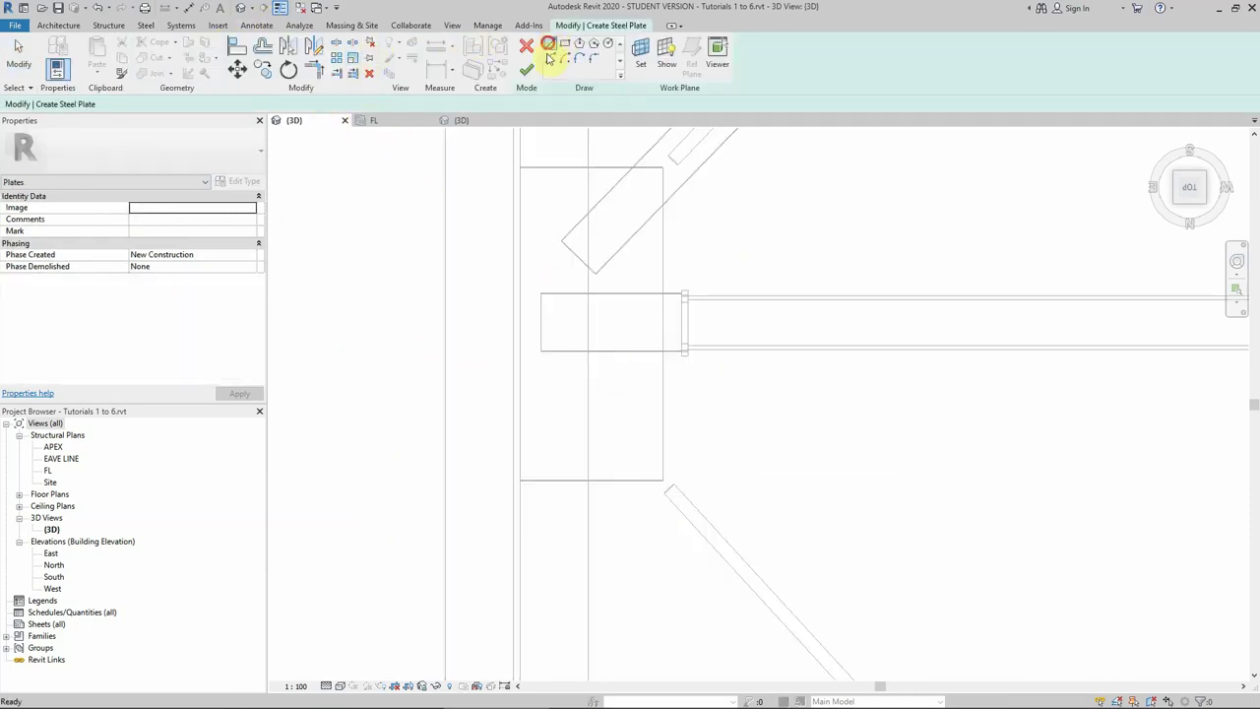
{"action": "left_click", "coordinate": [548, 44]}
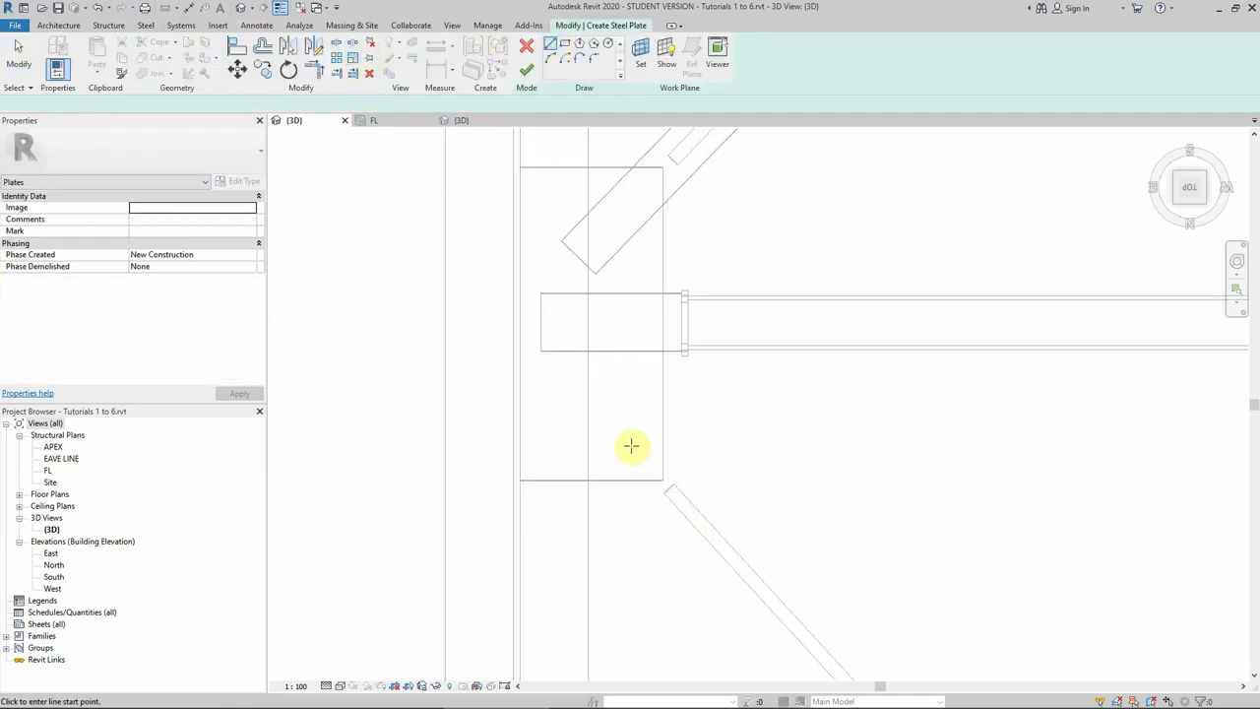
{"action": "left_click", "coordinate": [617, 385]}
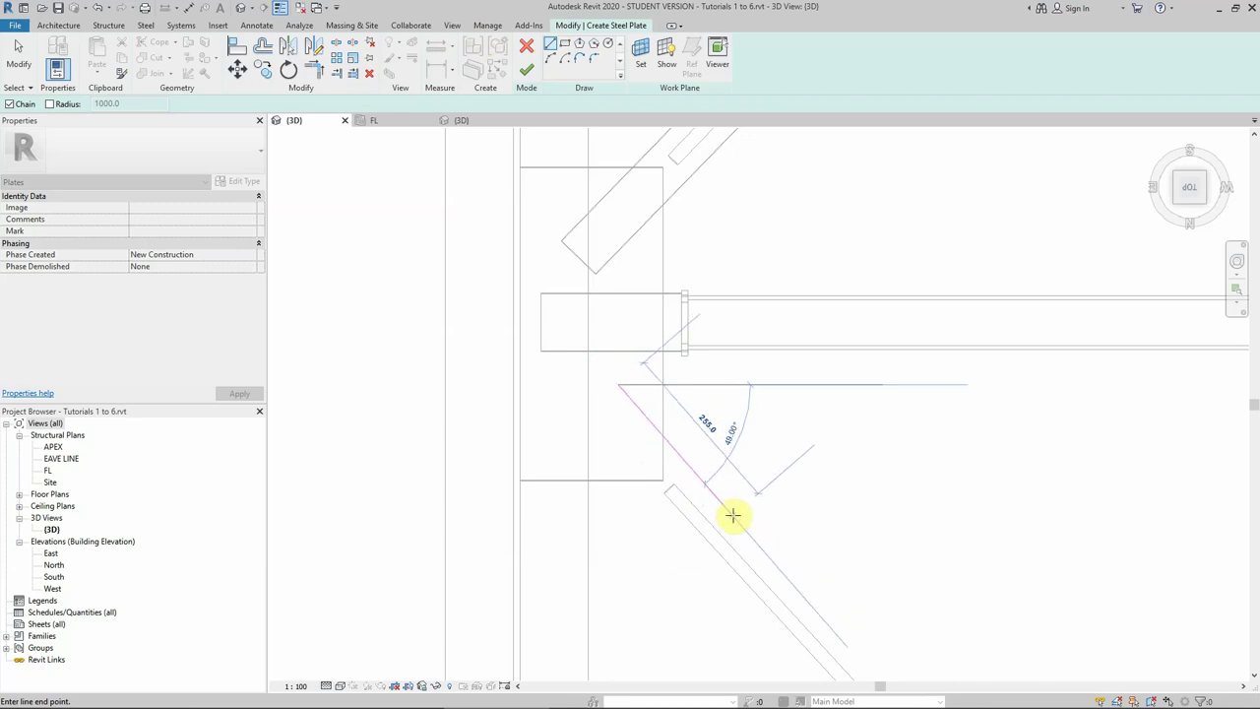
{"action": "left_click", "coordinate": [736, 515]}
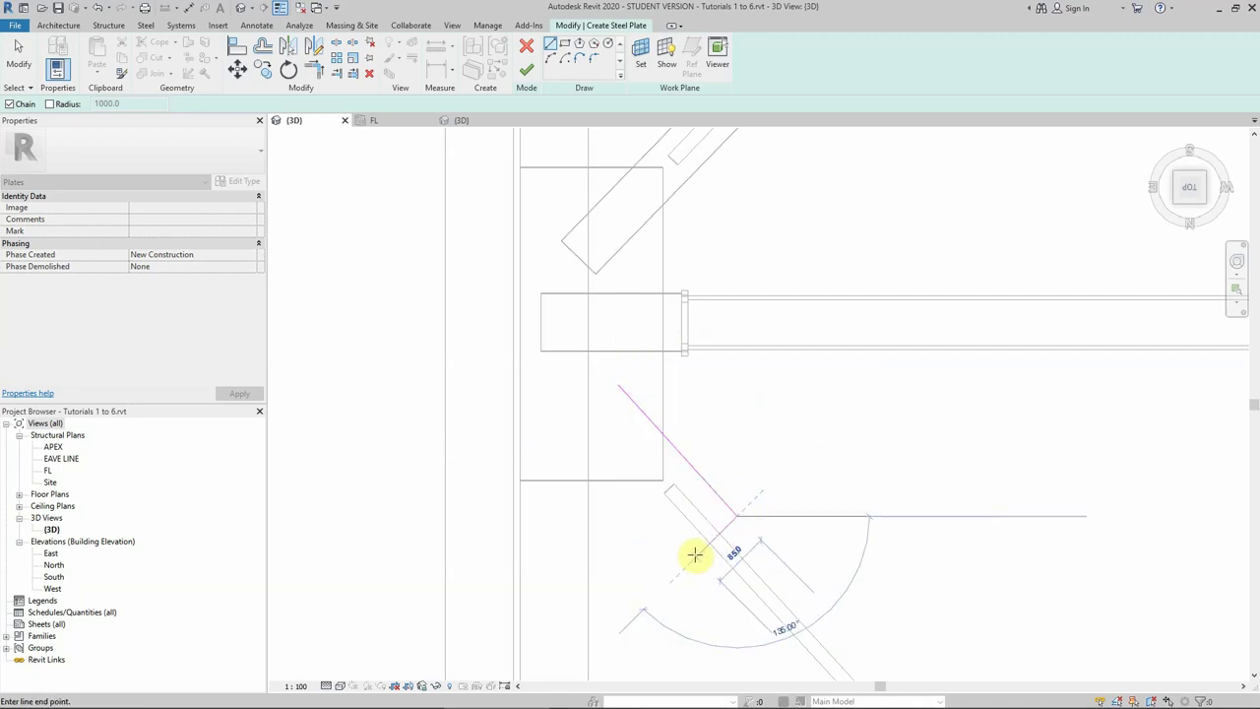
{"action": "left_click", "coordinate": [695, 555]}
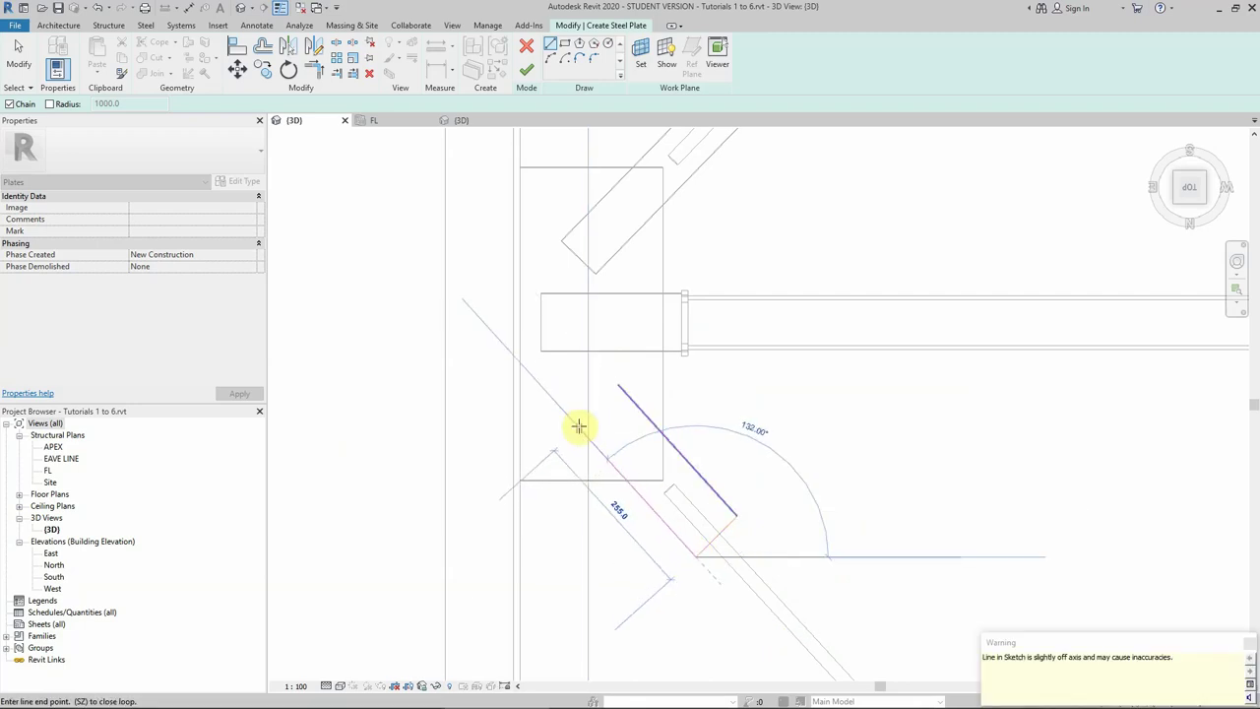
{"action": "left_click", "coordinate": [578, 422]}
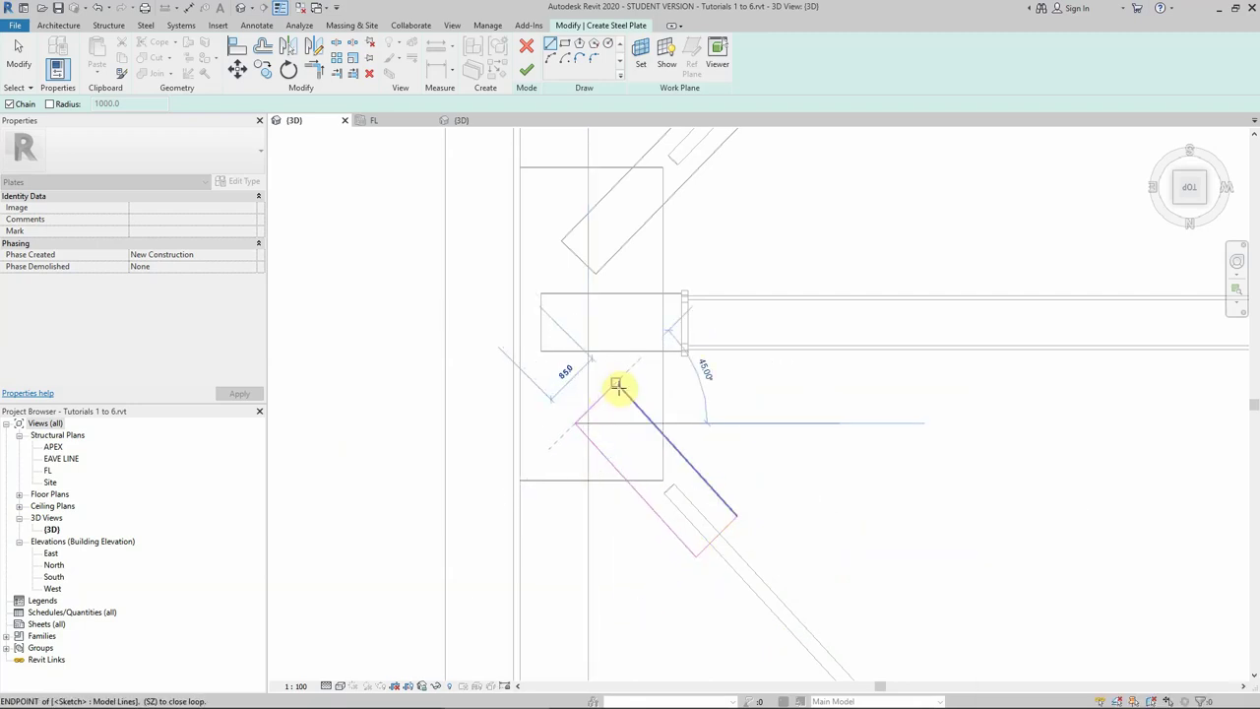
{"action": "left_click", "coordinate": [616, 384]}
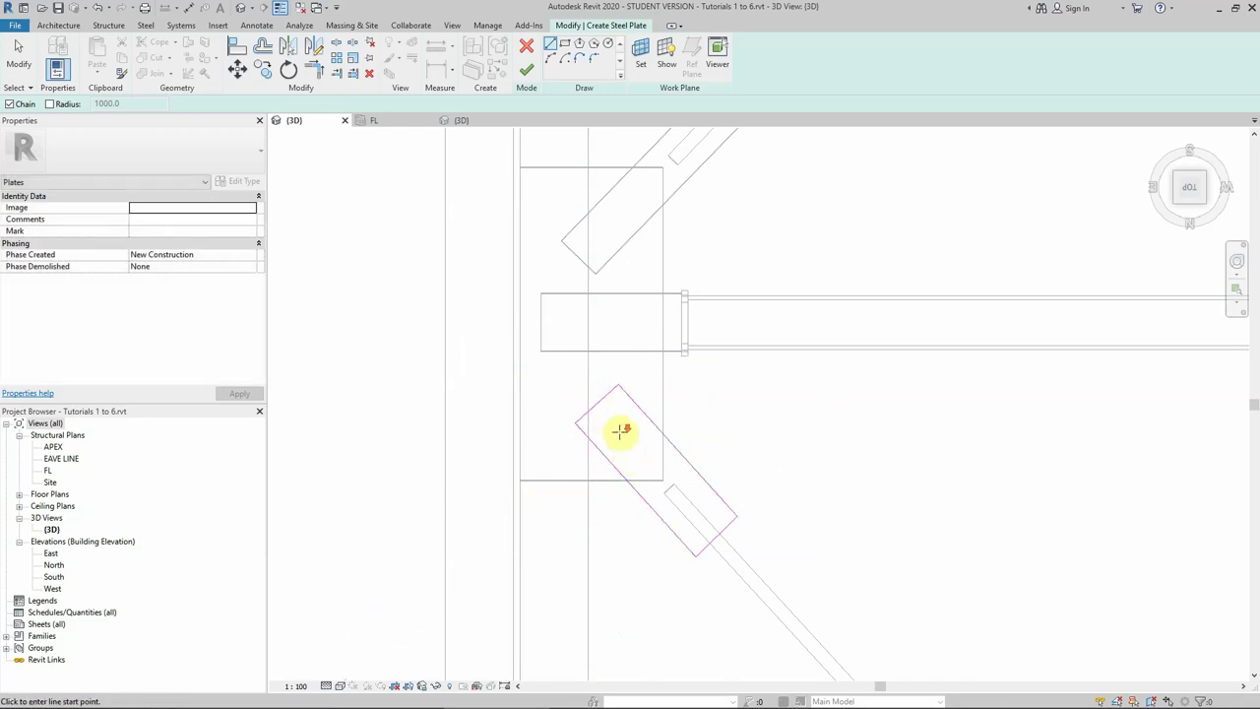
{"action": "scroll", "coordinate": [622, 433], "scroll_direction": "down", "scroll_amount": 2}
{"action": "scroll", "coordinate": [562, 490], "scroll_direction": "up", "scroll_amount": 2}
{"action": "key", "text": "Escape"}
{"action": "key", "text": "Escape"}
Push the outline's lower end edge further down the lower brace.
{"action": "scroll", "coordinate": [565, 357], "scroll_direction": "up", "scroll_amount": 2}
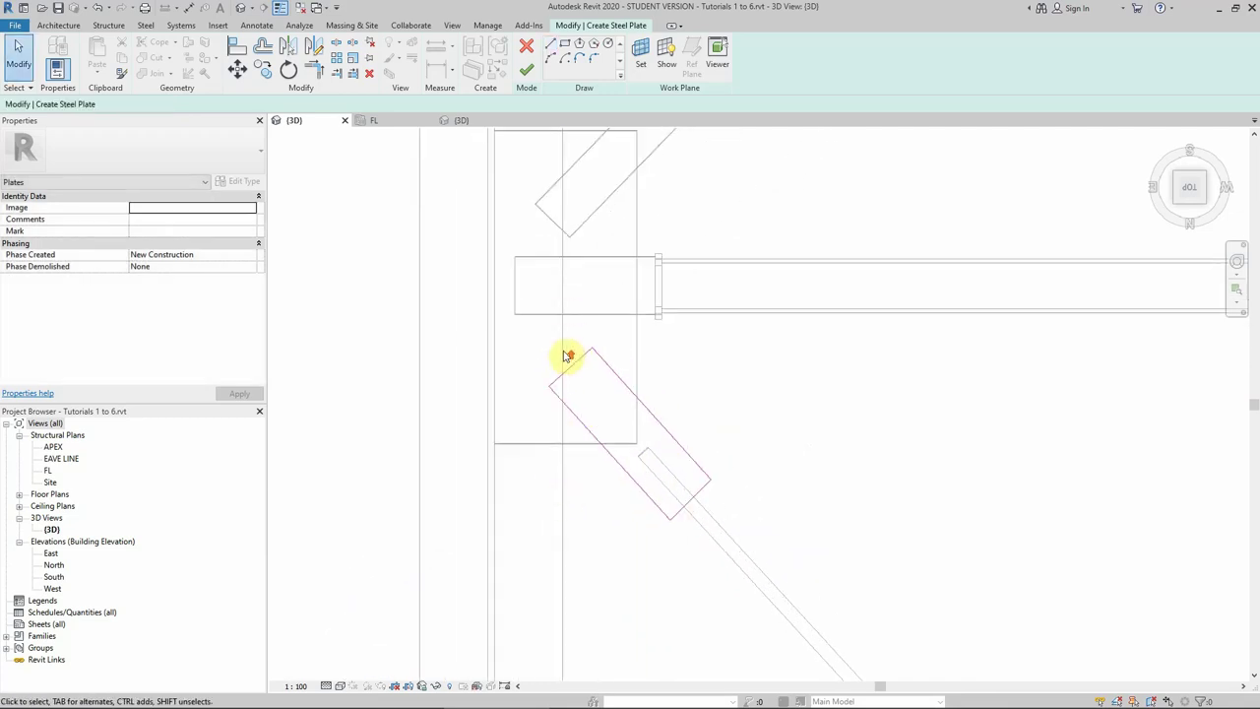
{"action": "left_click", "coordinate": [677, 512]}
{"action": "left_click", "coordinate": [237, 68]}
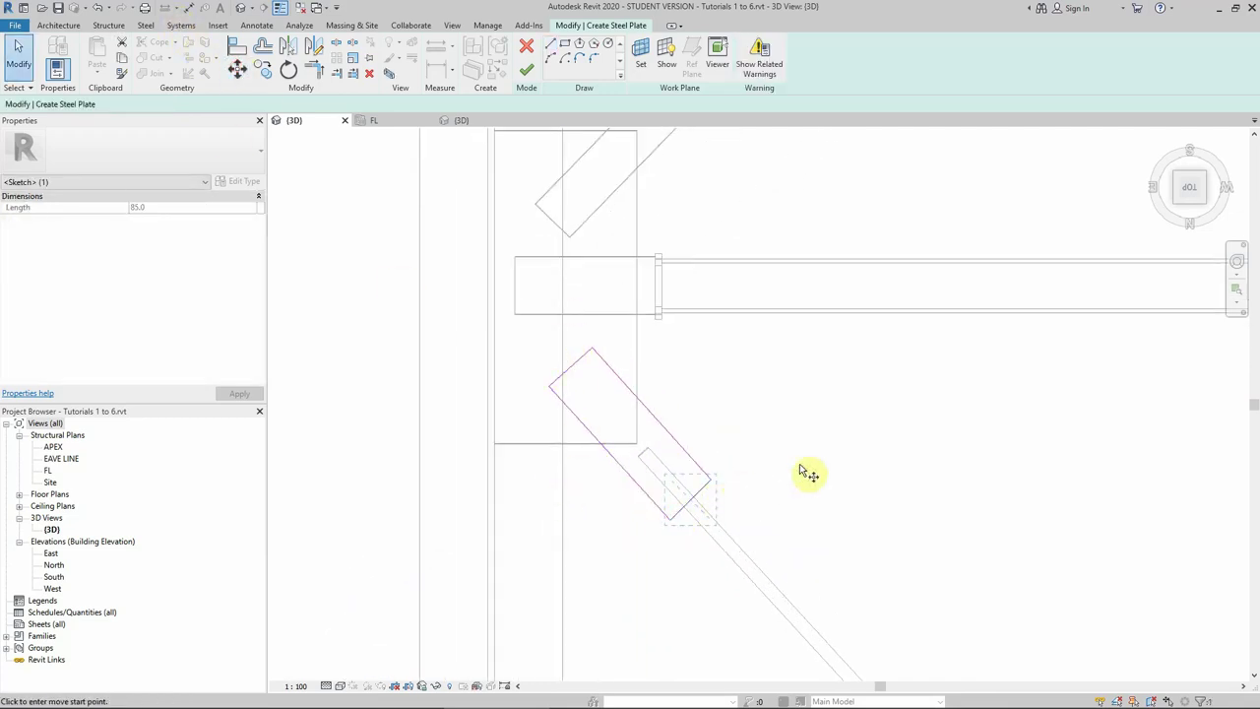
{"action": "left_click", "coordinate": [781, 459]}
{"action": "left_click", "coordinate": [795, 481]}
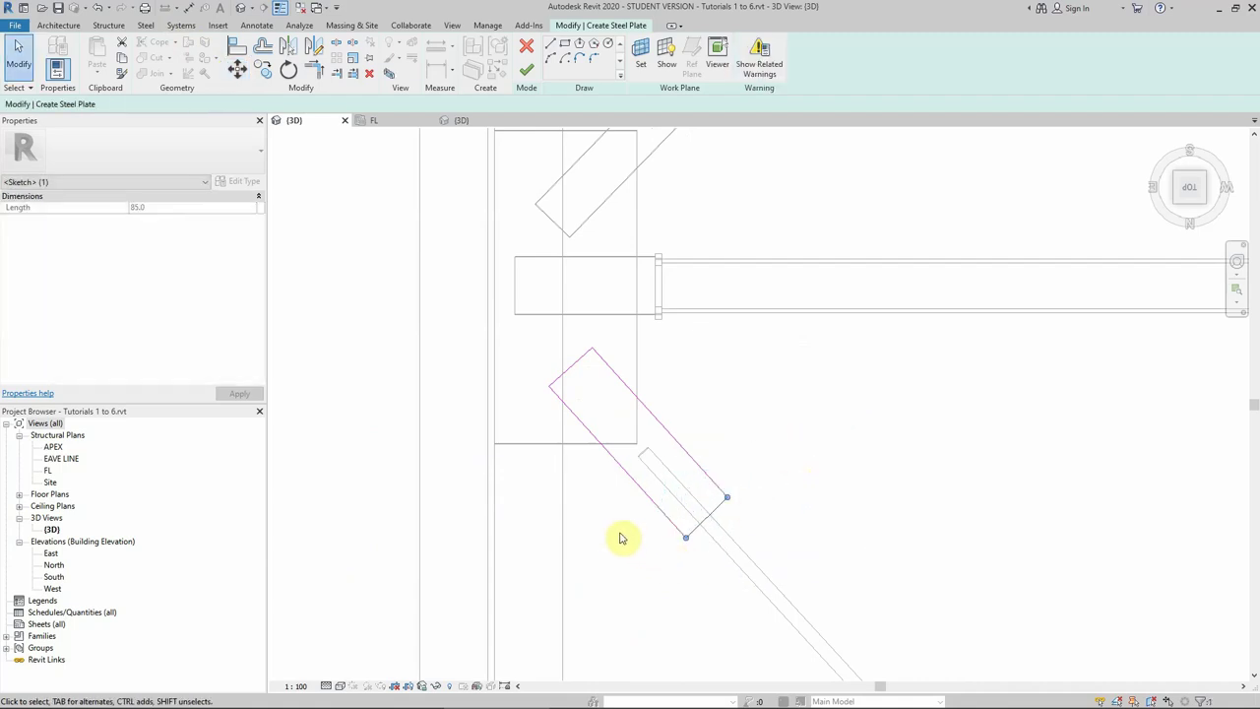
{"action": "key", "text": "Escape"}
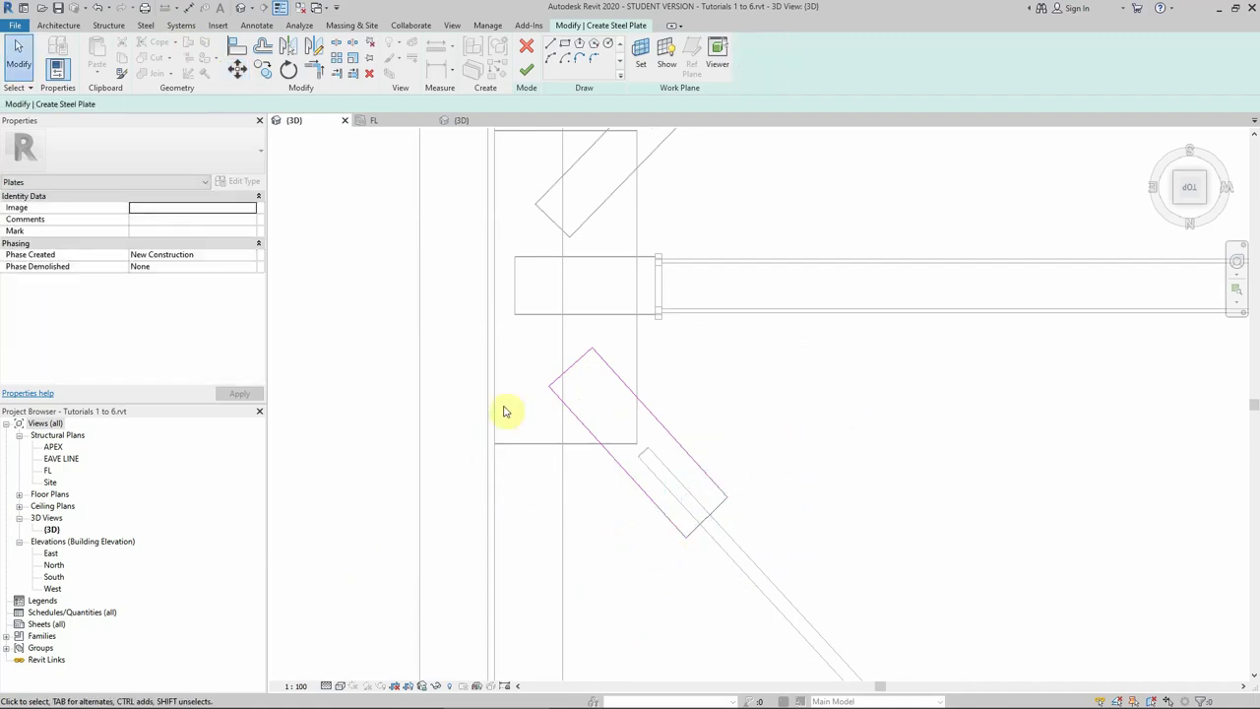
{"action": "middle_click_drag", "start_coordinate": [596, 410], "coordinate": [603, 237]}
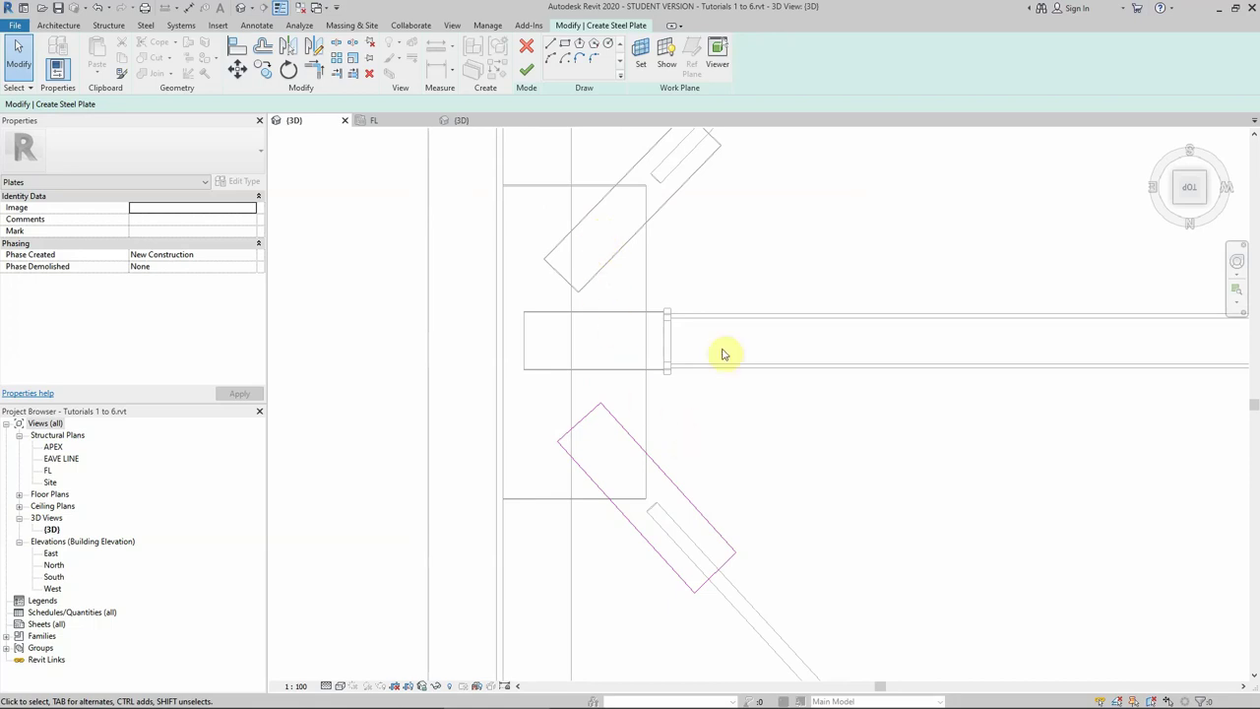
Finish the lower brace plate, save the project, and view it from Top, shaded.
{"action": "left_click", "coordinate": [529, 72]}
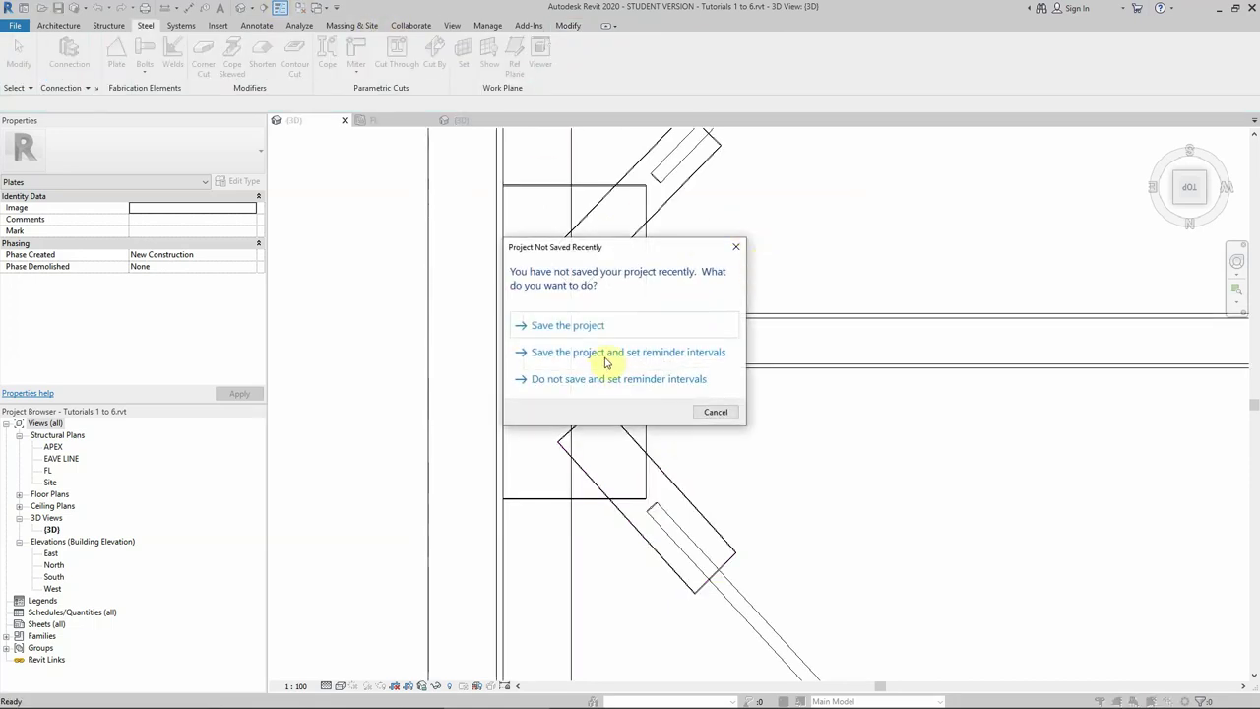
{"action": "left_click", "coordinate": [567, 328]}
{"action": "left_click", "coordinate": [1173, 188]}
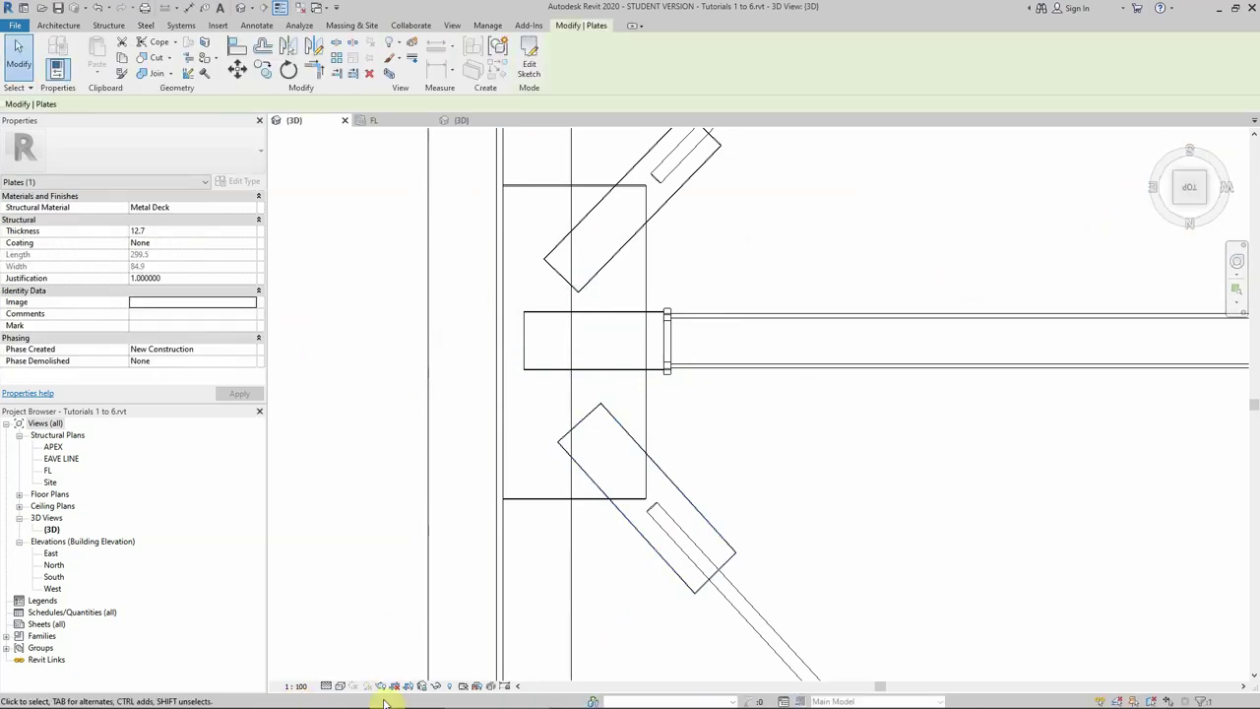
{"action": "left_click", "coordinate": [339, 687]}
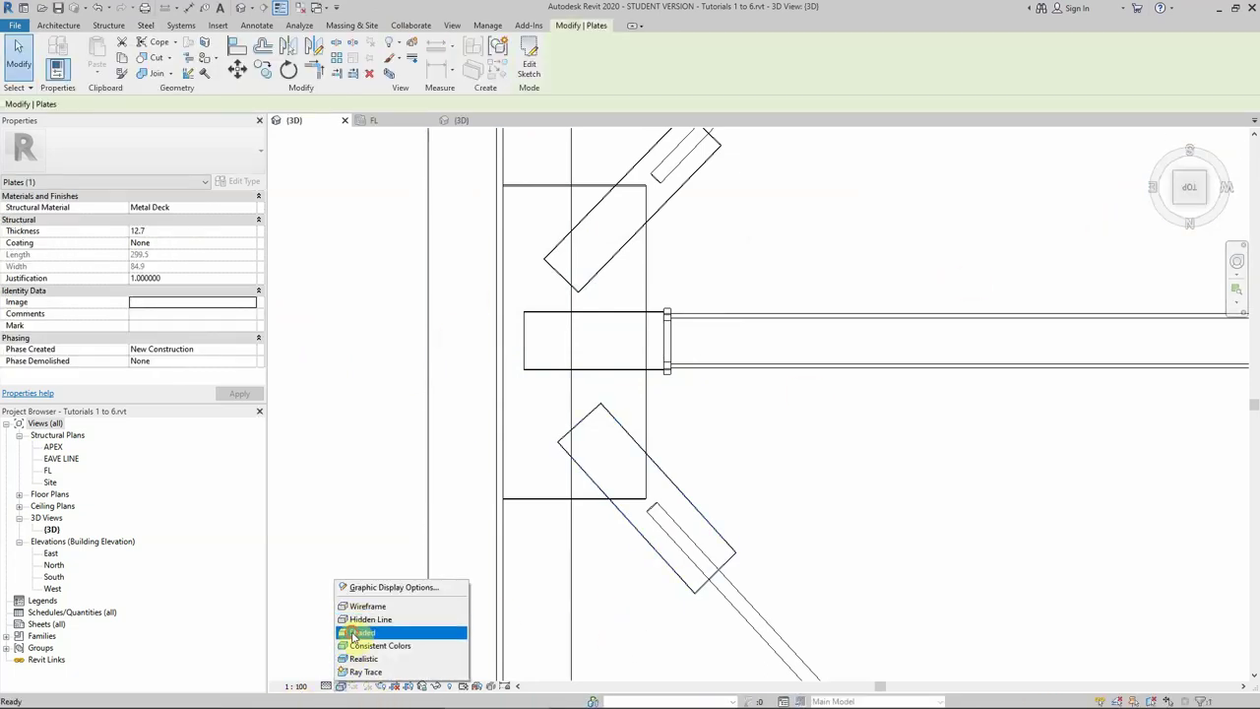
{"action": "left_click", "coordinate": [360, 630]}
Orbit the joint in 3D to inspect both brace plates, then return to Top.
{"action": "left_click", "coordinate": [1189, 191]}
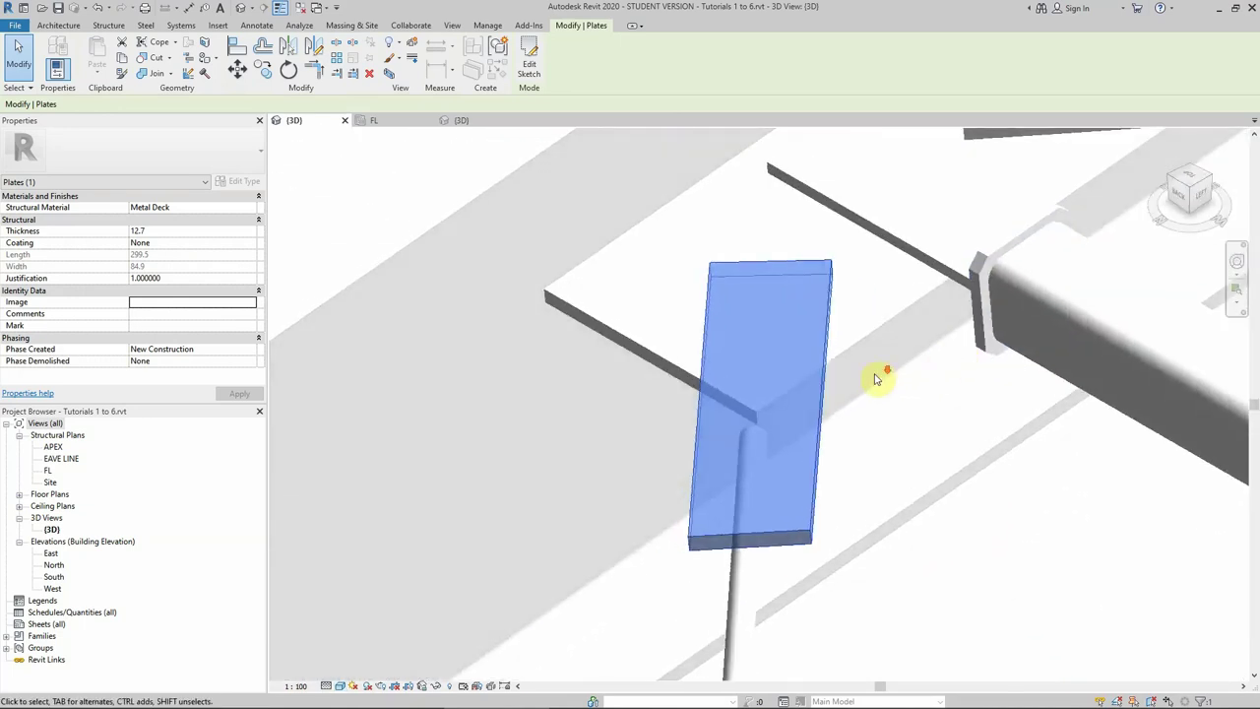
{"action": "left_click", "coordinate": [945, 525]}
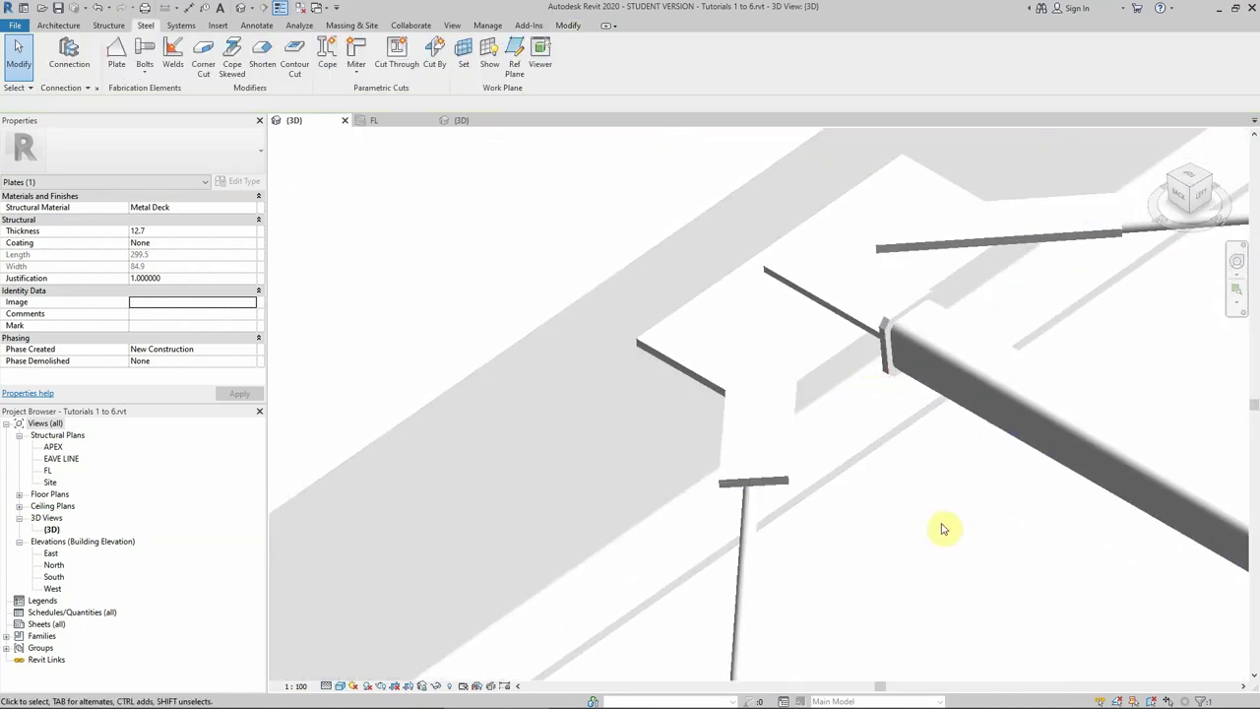
{"action": "middle_click_drag", "start_coordinate": [807, 385], "coordinate": [809, 391], "text": "shift"}
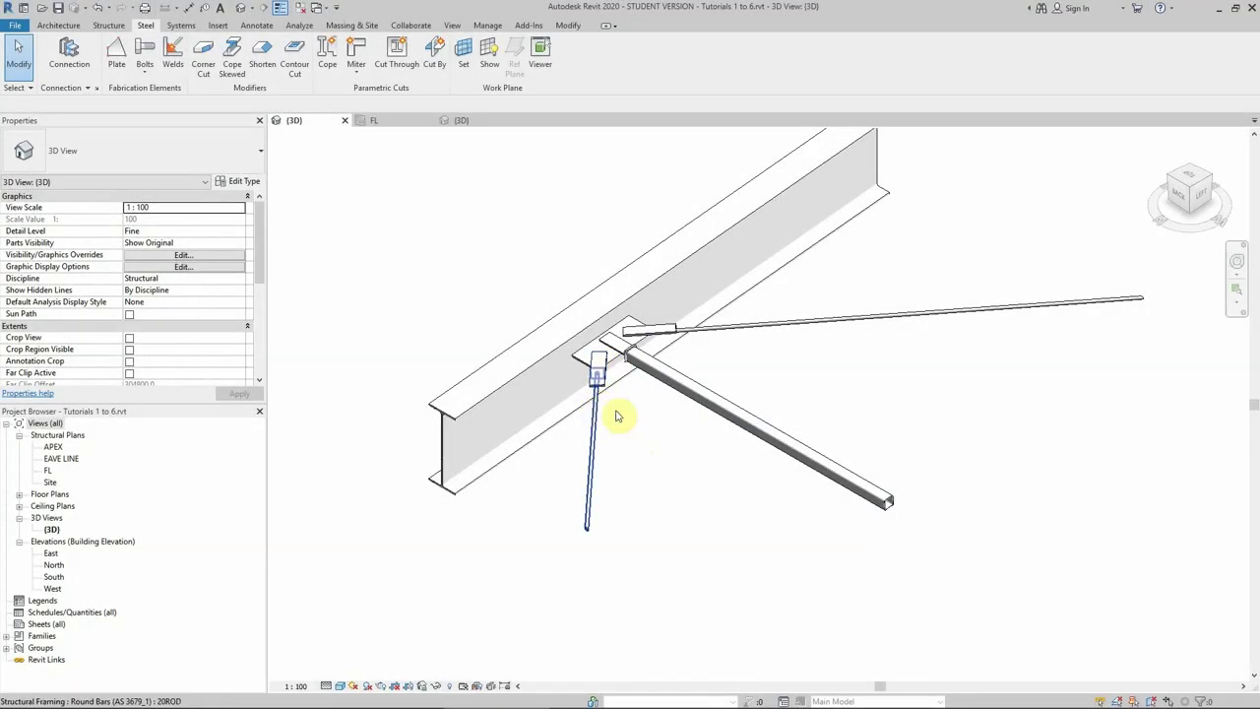
{"action": "scroll", "coordinate": [607, 345], "scroll_direction": "up", "scroll_amount": 2}
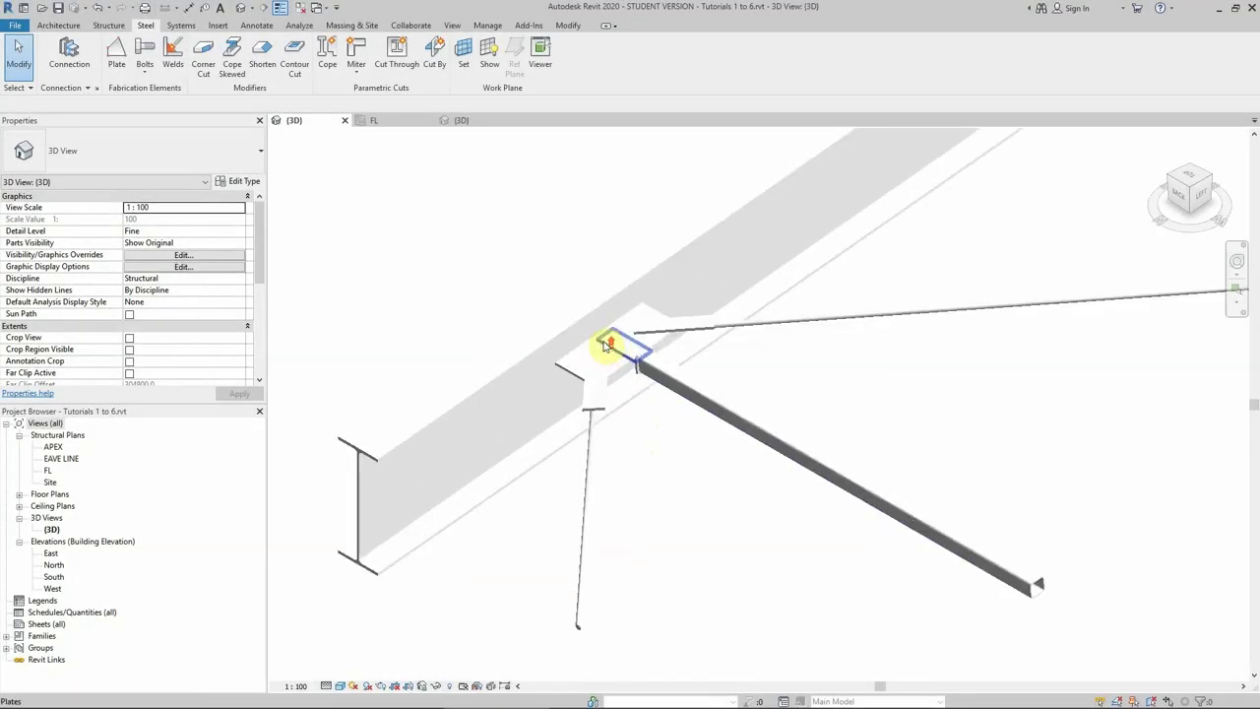
{"action": "scroll", "coordinate": [607, 344], "scroll_direction": "up", "scroll_amount": 2}
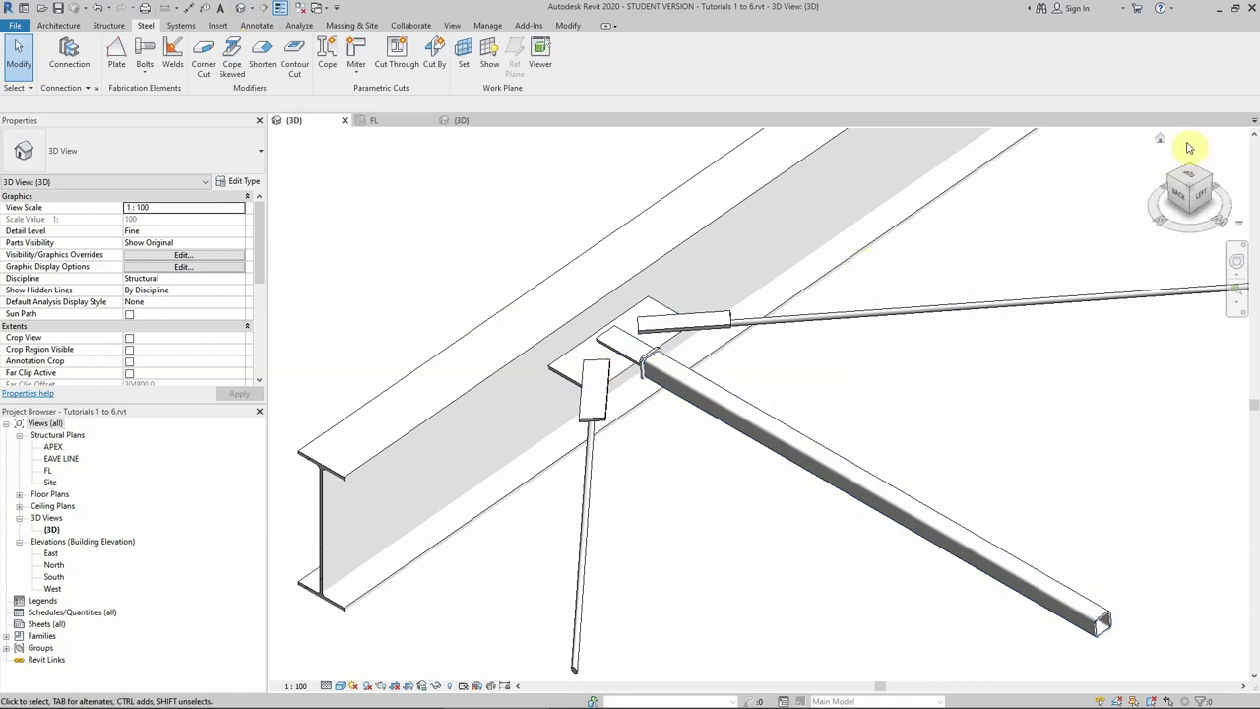
{"action": "left_click", "coordinate": [1187, 175]}
{"action": "scroll", "coordinate": [669, 484], "scroll_direction": "up", "scroll_amount": 5}
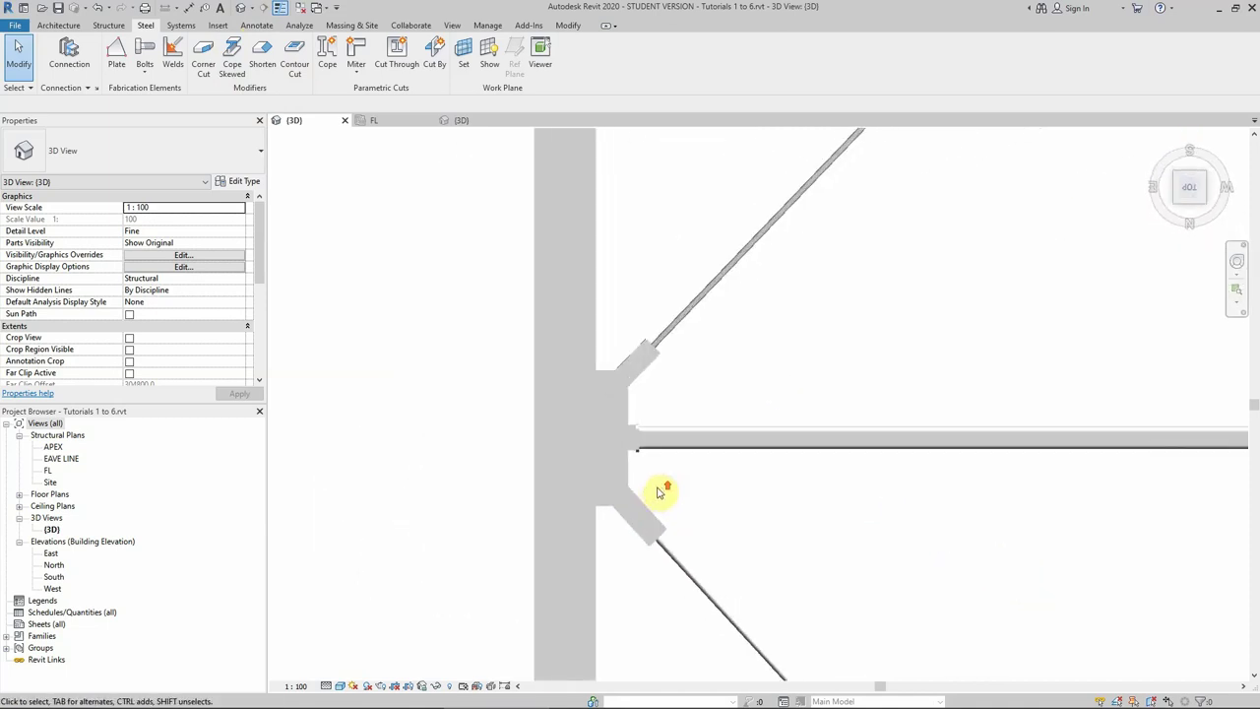
Switch to Wireframe and check the plates against the structure specification document.
{"action": "left_click", "coordinate": [339, 689]}
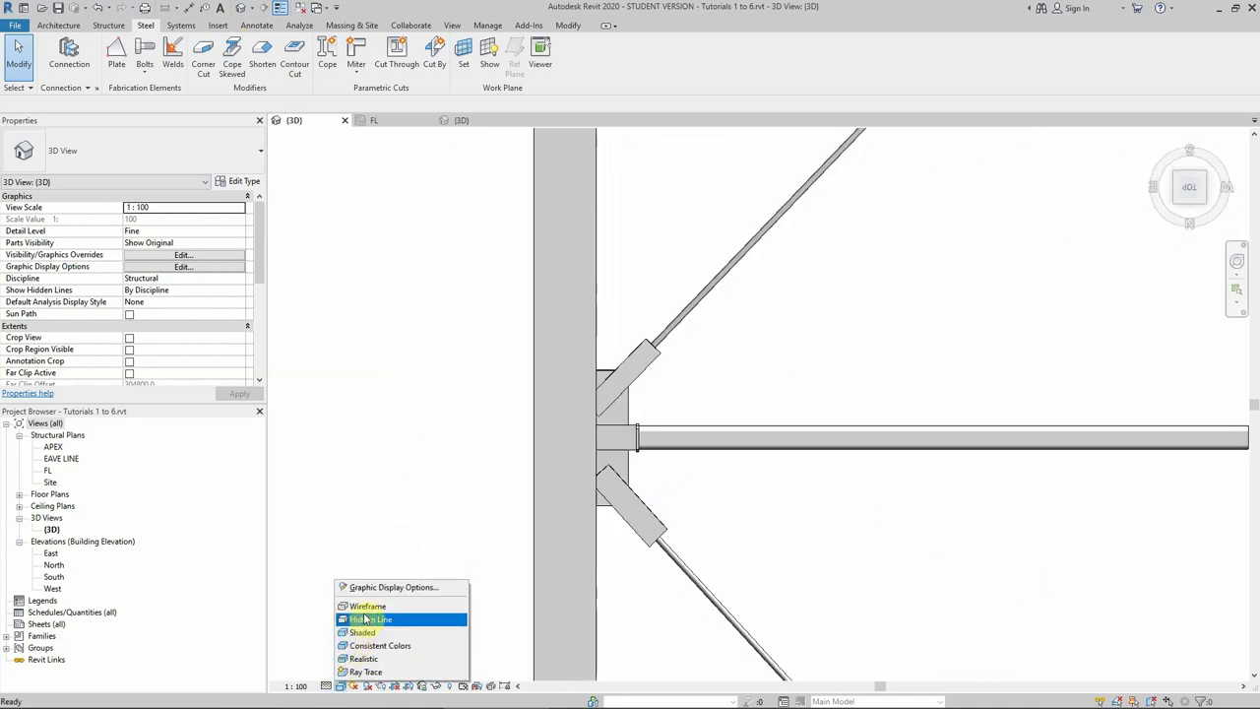
{"action": "left_click", "coordinate": [369, 605]}
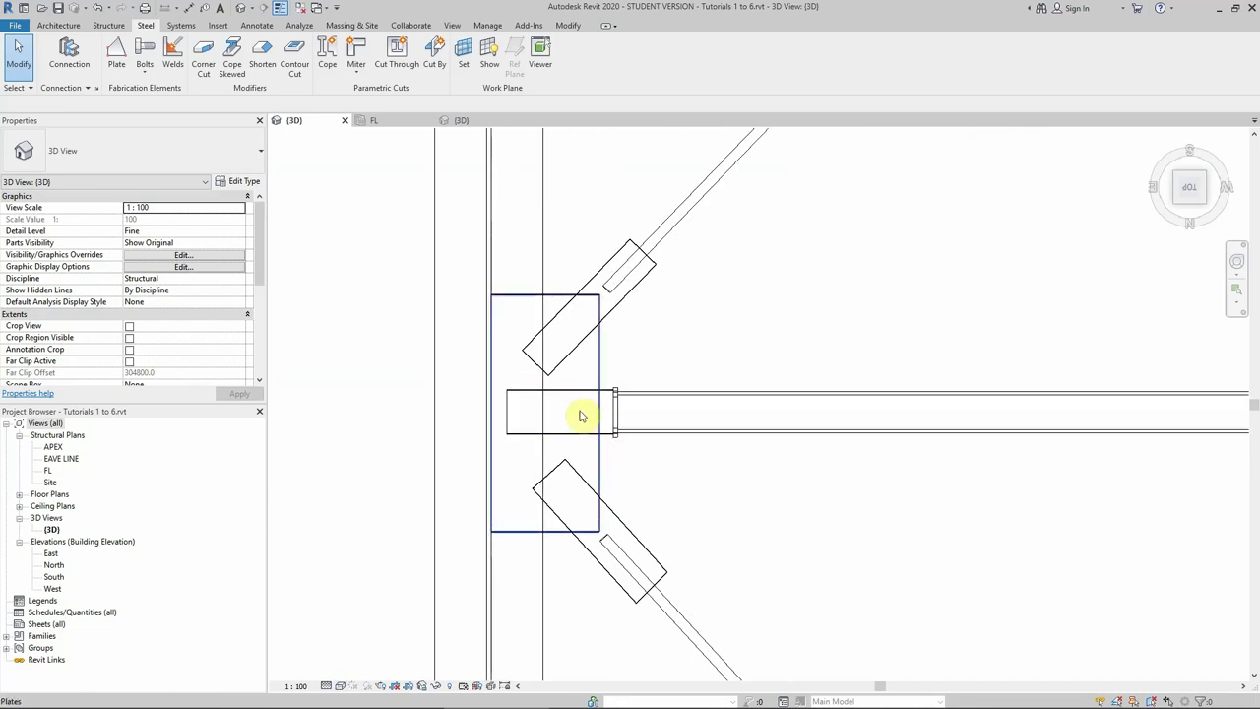
{"action": "scroll", "coordinate": [579, 411], "scroll_direction": "up", "scroll_amount": 1}
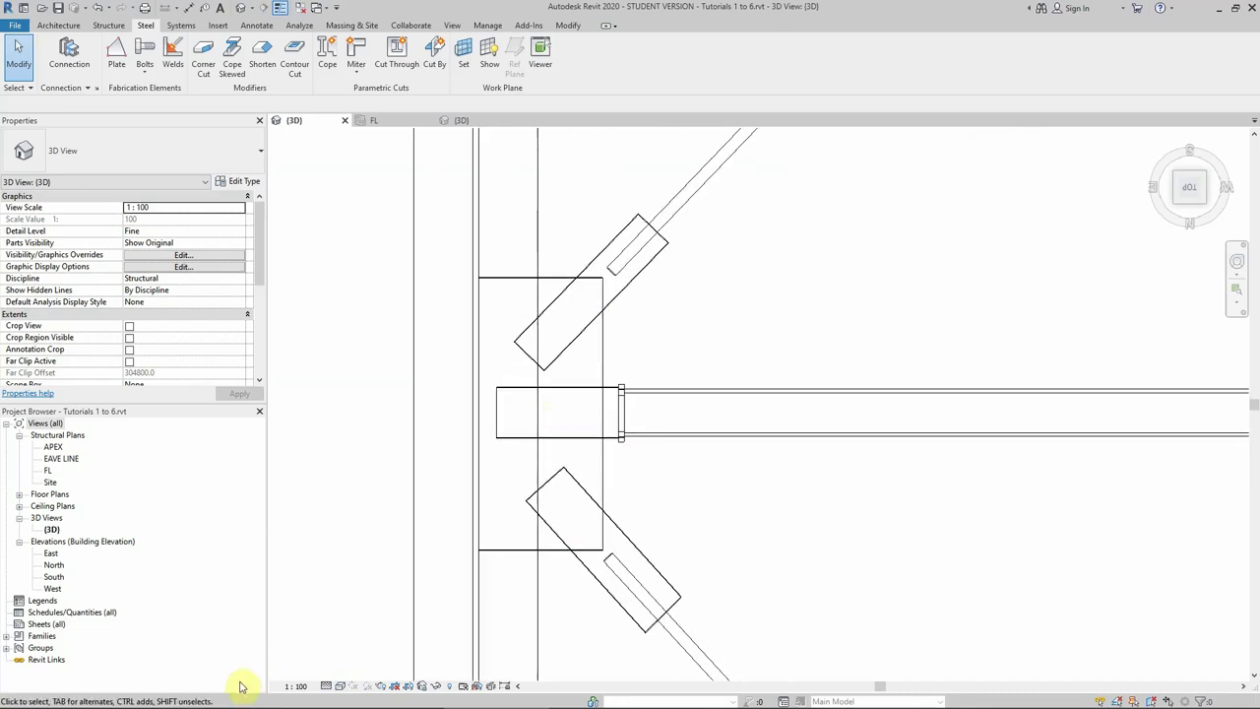
{"action": "left_click", "coordinate": [202, 693]}
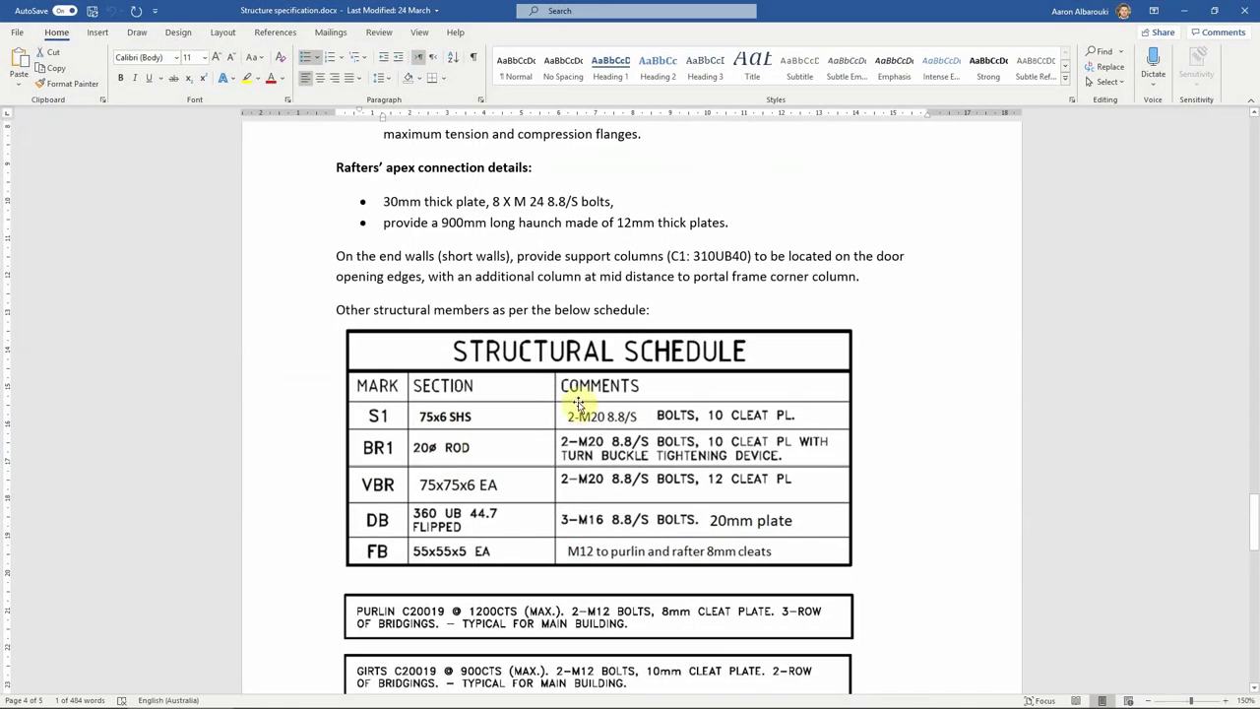
{"action": "left_click", "coordinate": [1183, 11]}
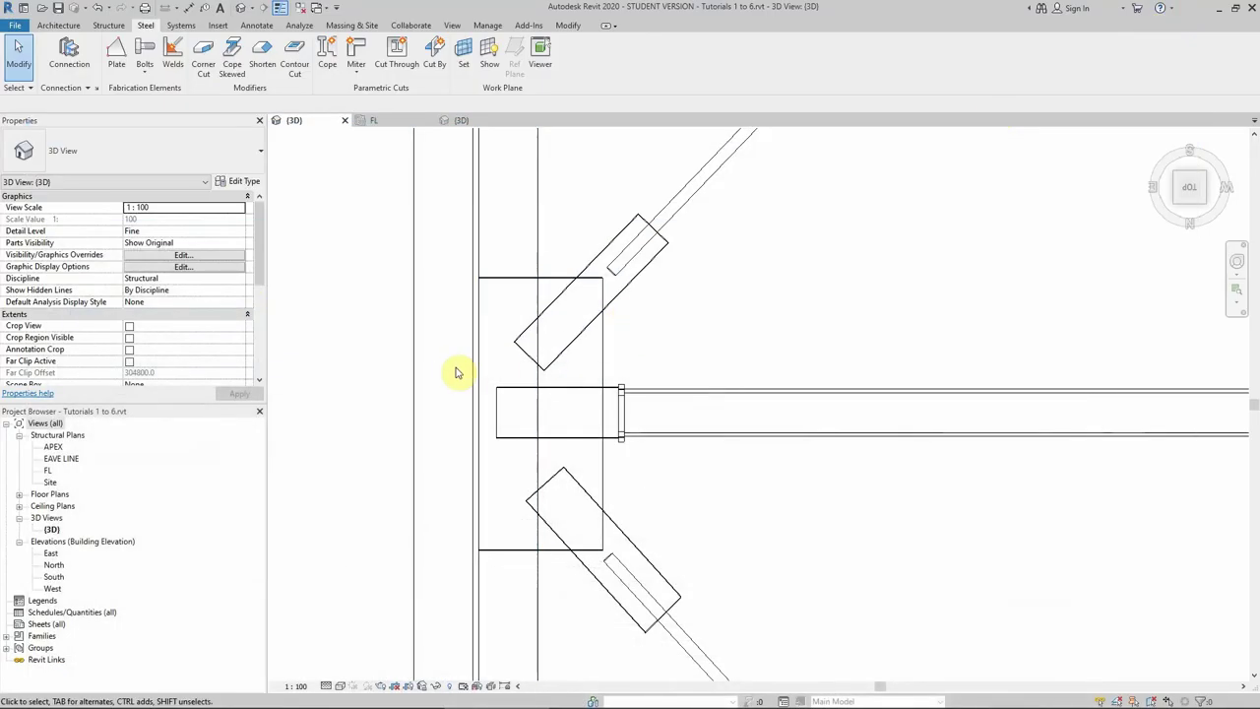
Start Bolts and select the large plate and the small beam-end plate to connect.
{"action": "left_click", "coordinate": [145, 52]}
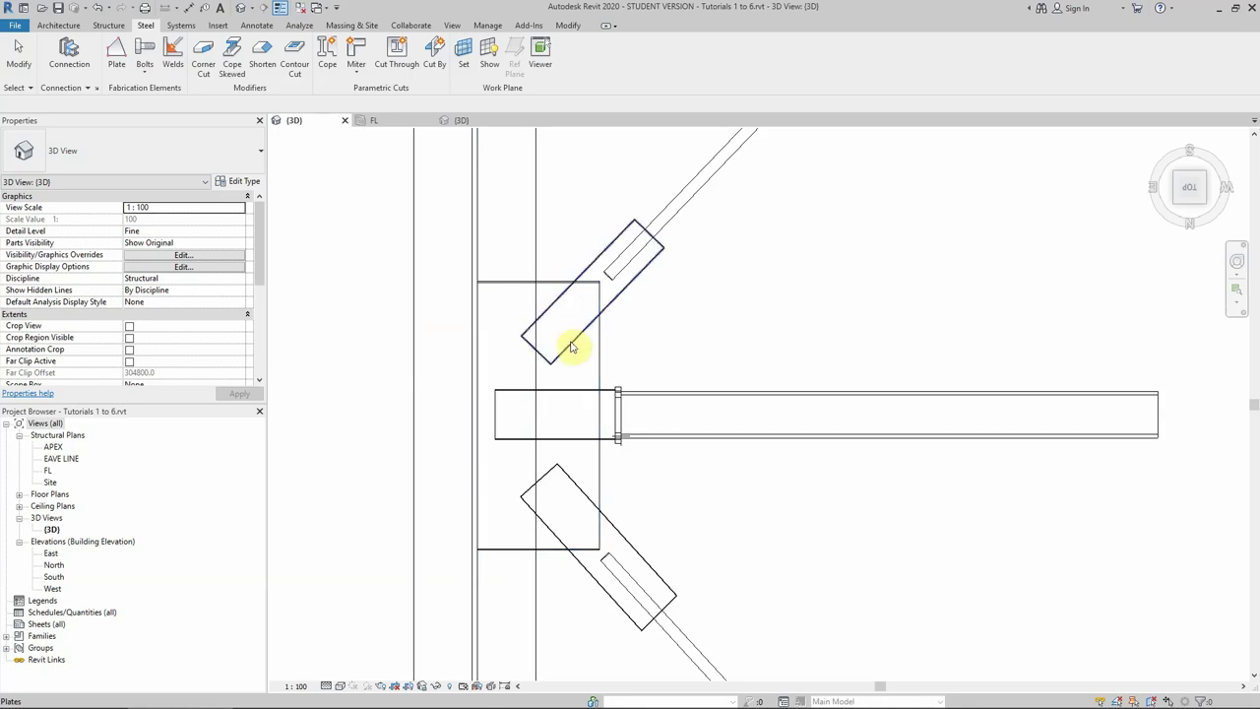
{"action": "left_click", "coordinate": [597, 366]}
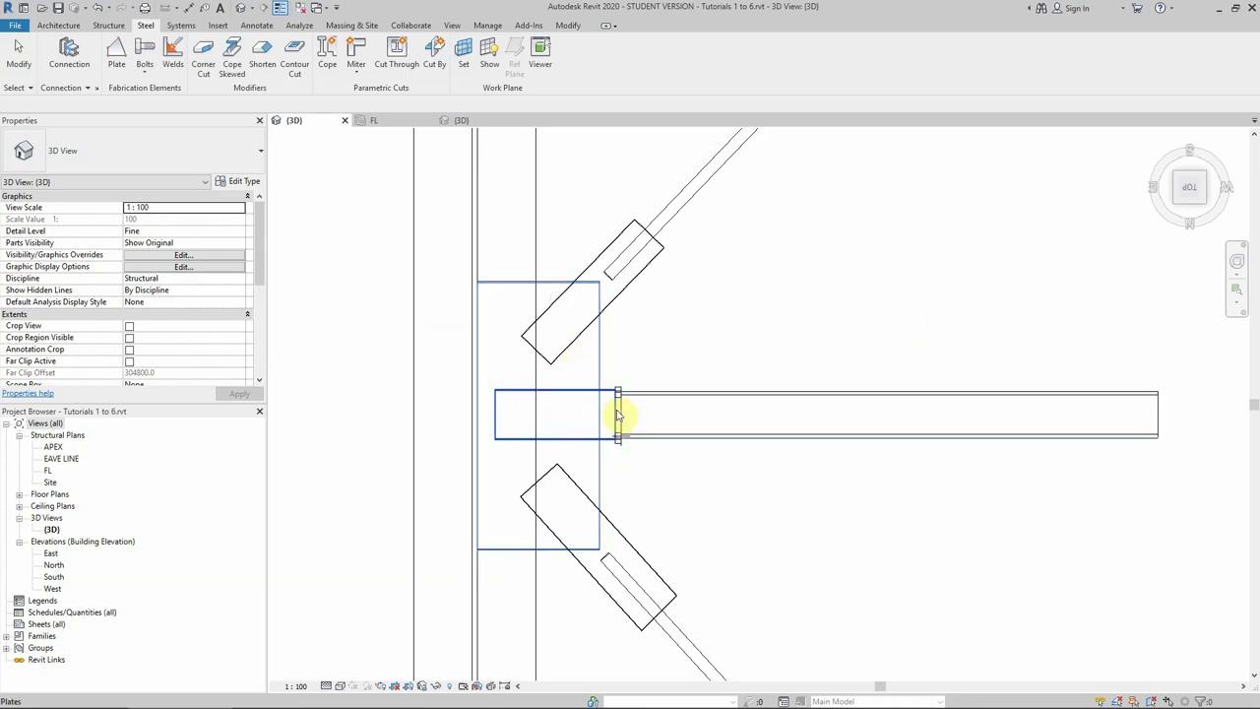
{"action": "left_click", "coordinate": [567, 437]}
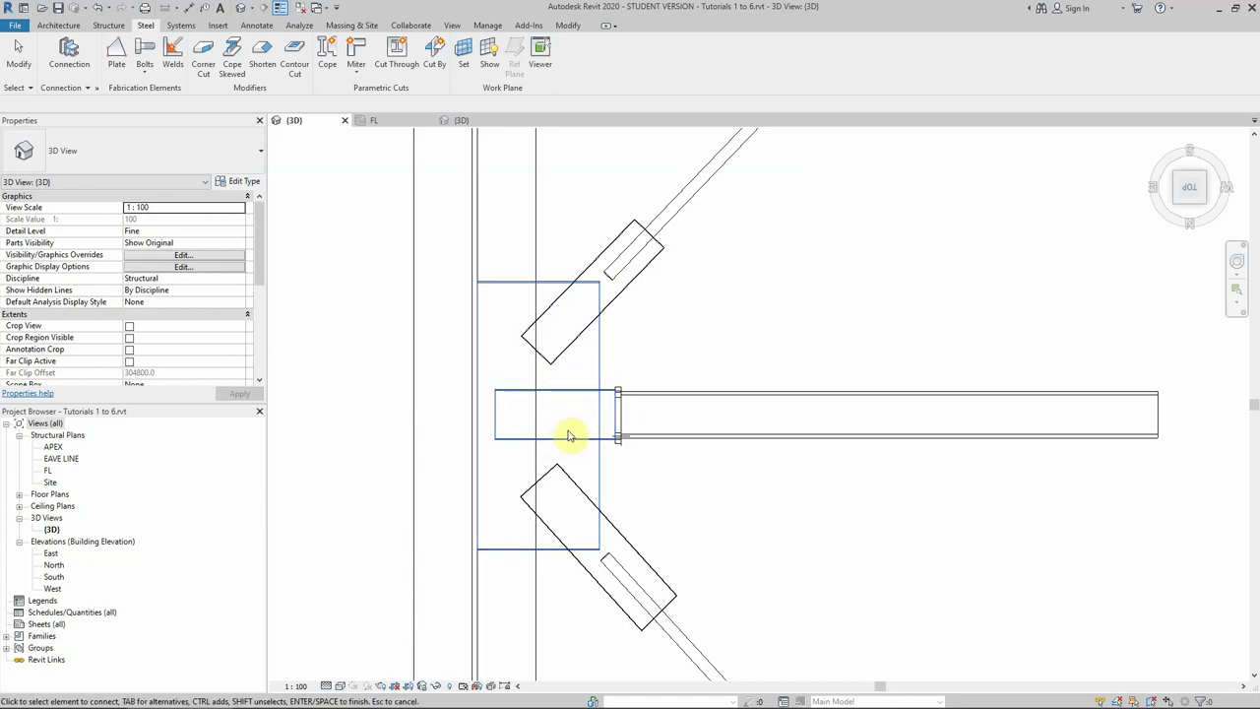
{"action": "left_click", "coordinate": [613, 327]}
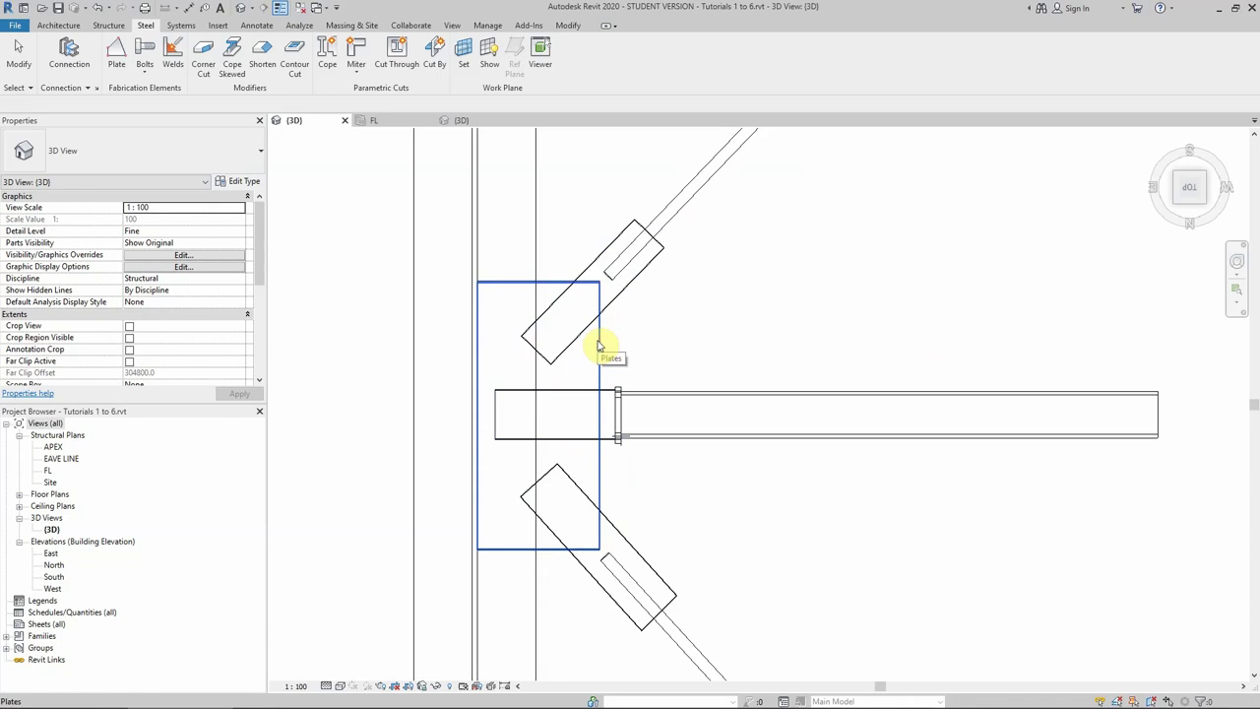
{"action": "left_click", "coordinate": [597, 344]}
{"action": "left_click", "coordinate": [582, 386]}
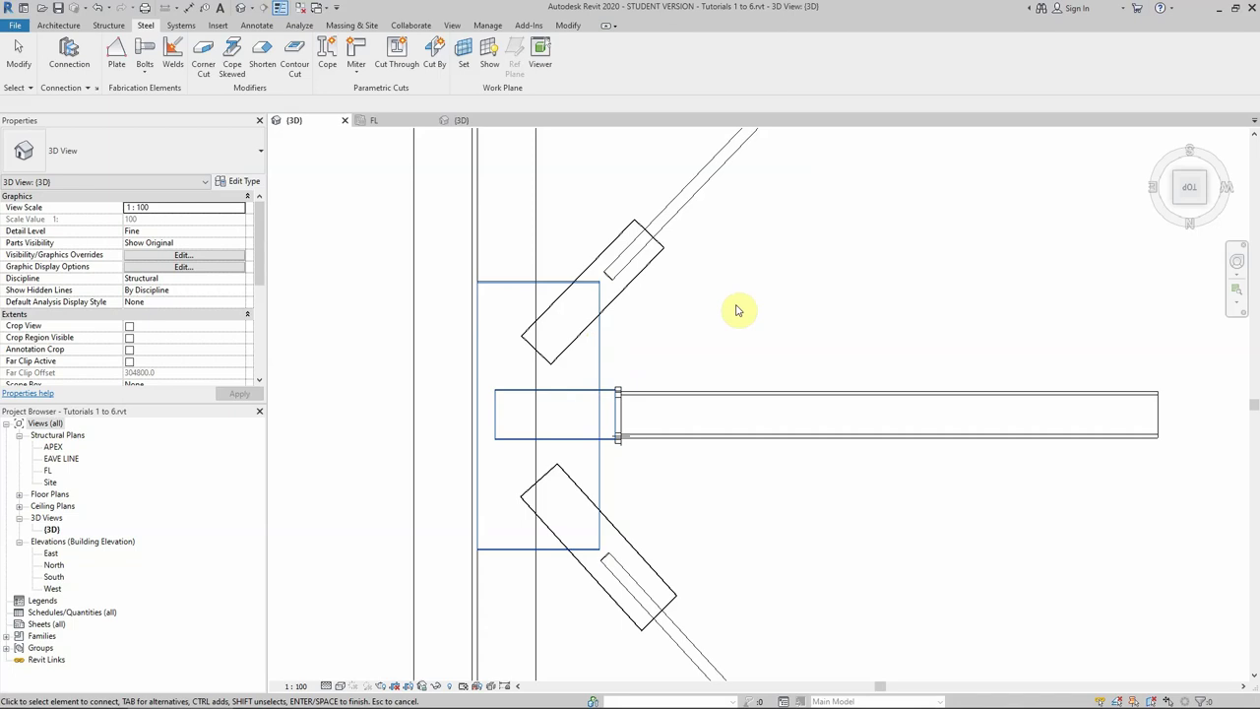
{"action": "key", "text": "Return"}
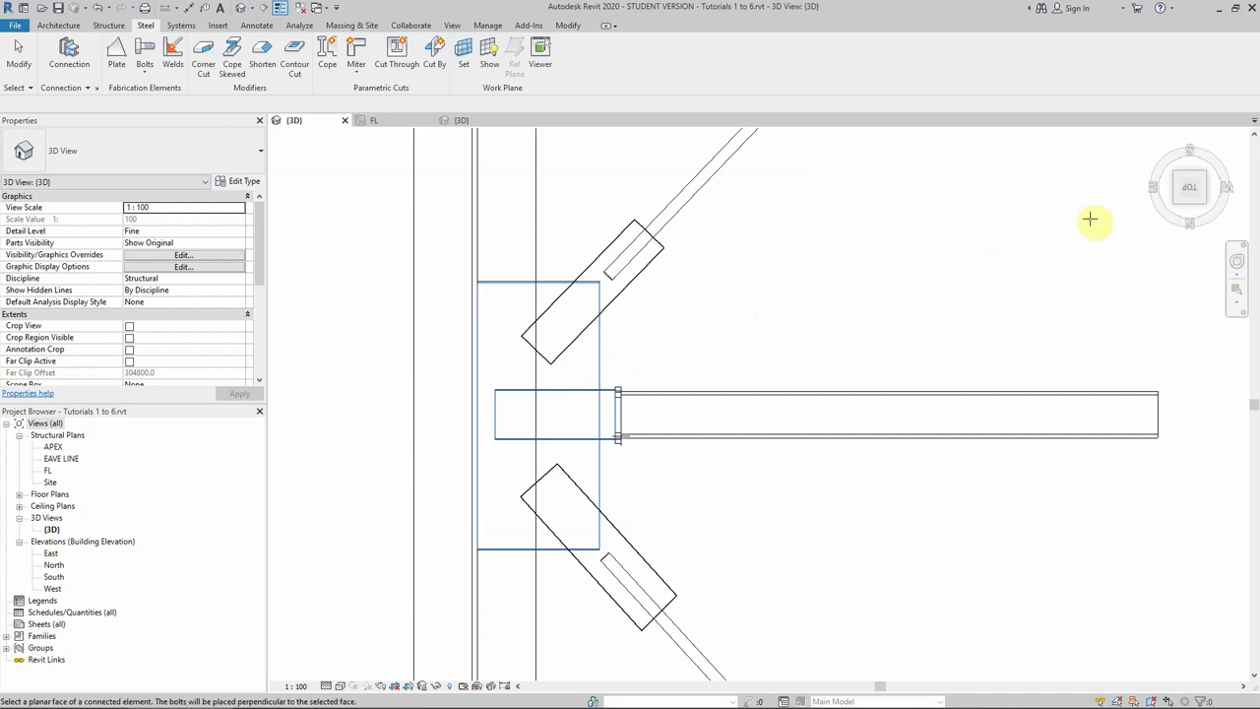
Orbit between isometric and Top views to reach the plate face for the bolts.
{"action": "left_click", "coordinate": [1206, 205]}
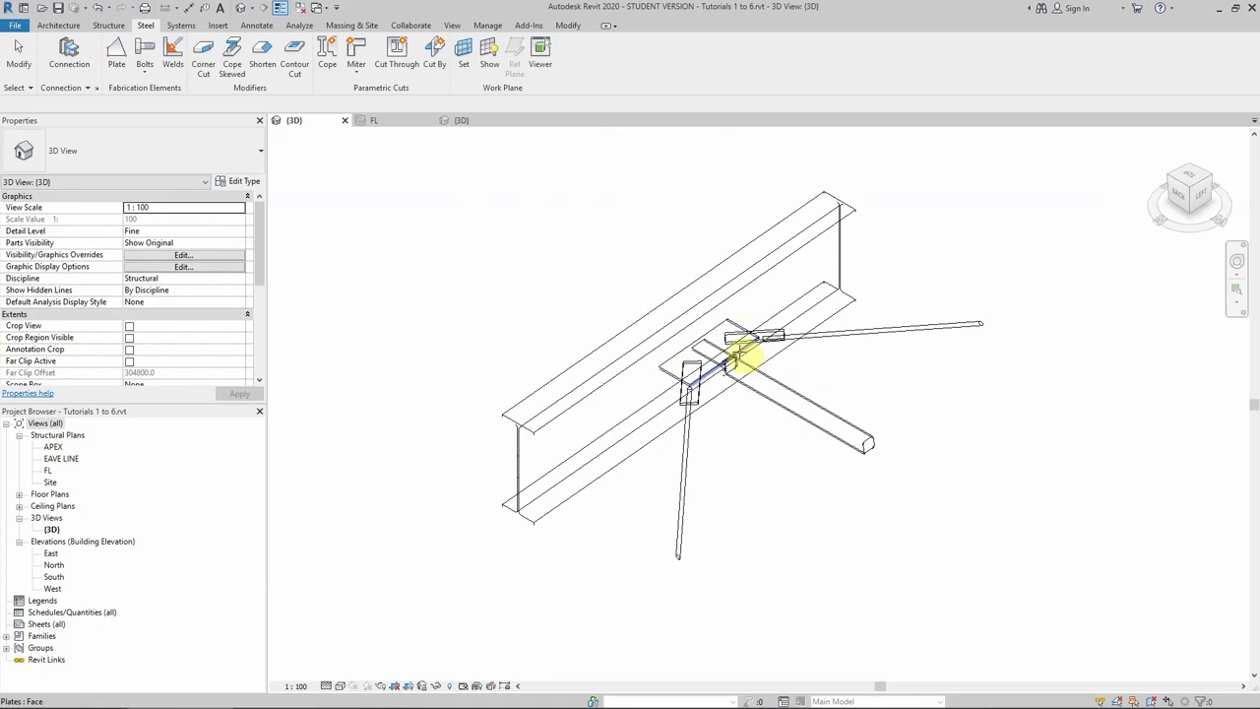
{"action": "scroll", "coordinate": [711, 342], "scroll_direction": "up", "scroll_amount": 2}
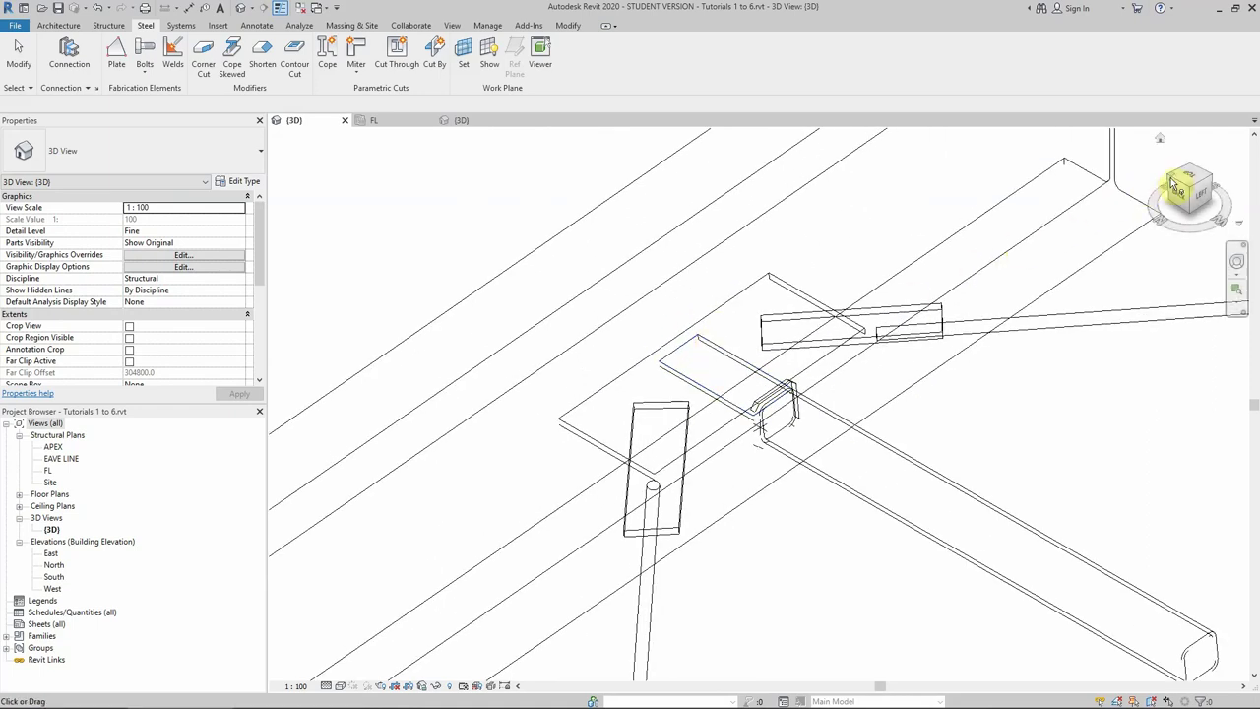
{"action": "left_click", "coordinate": [1189, 180]}
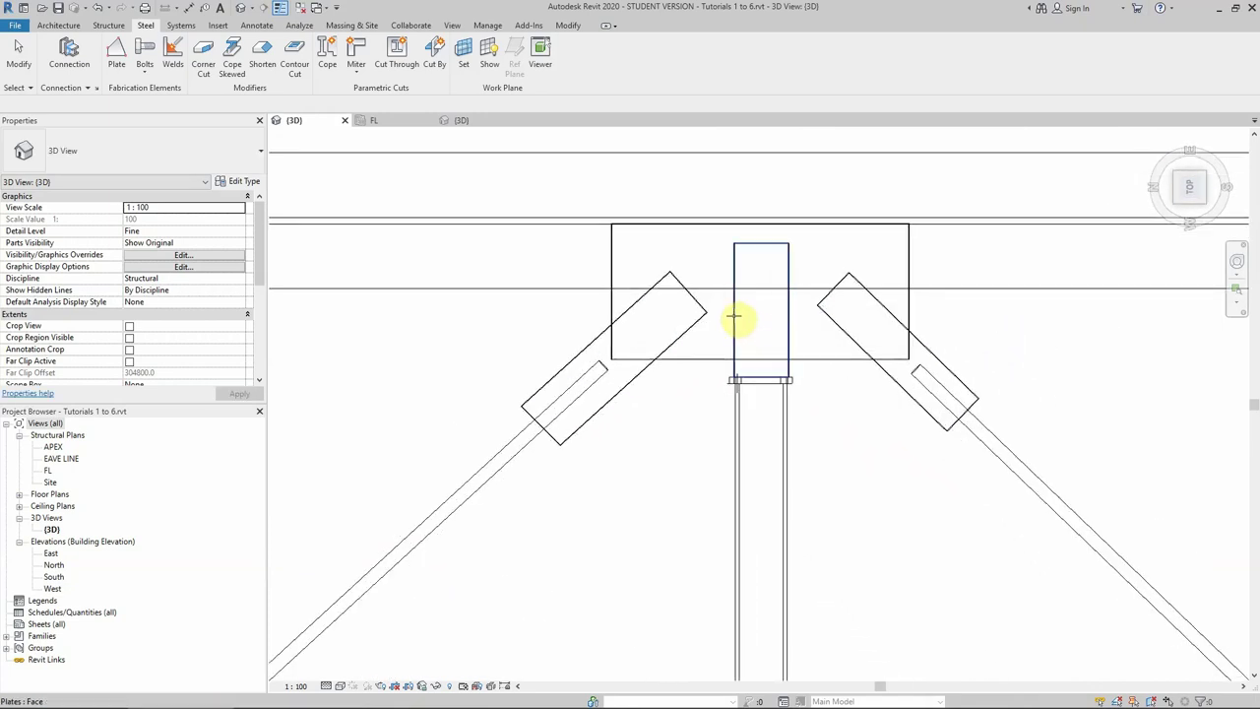
{"action": "scroll", "coordinate": [731, 314], "scroll_direction": "up", "scroll_amount": 5}
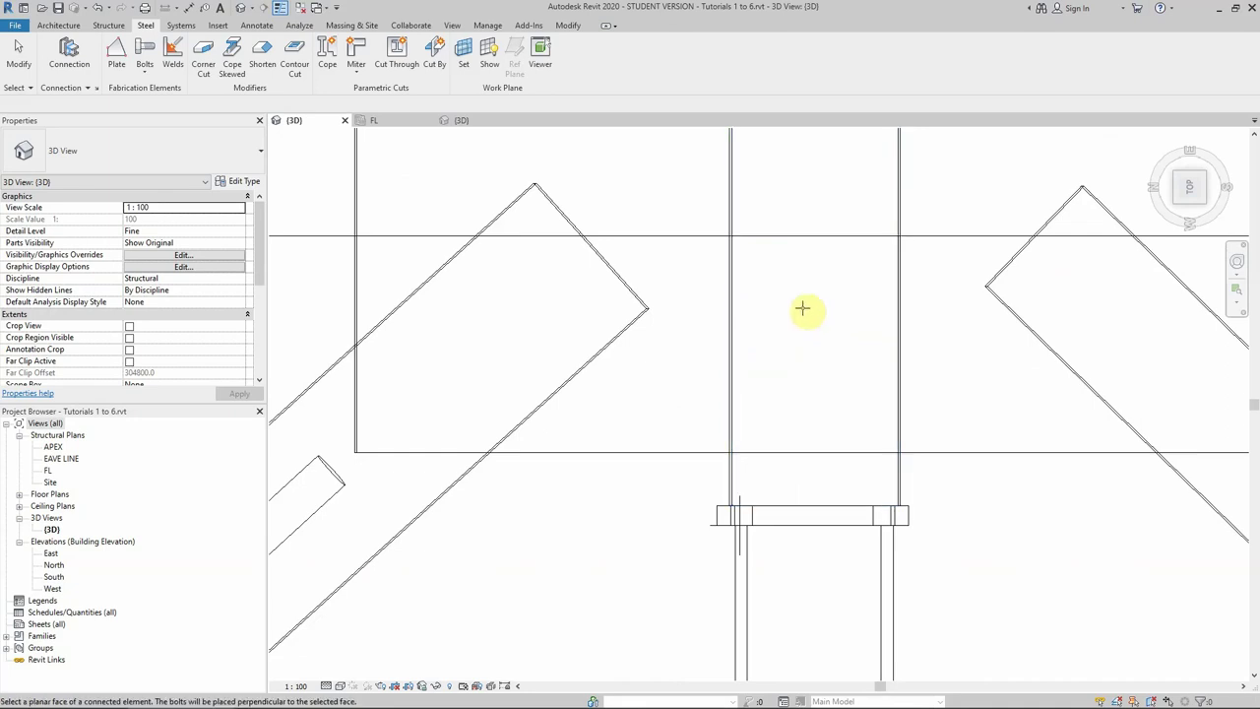
{"action": "left_click", "coordinate": [1180, 204]}
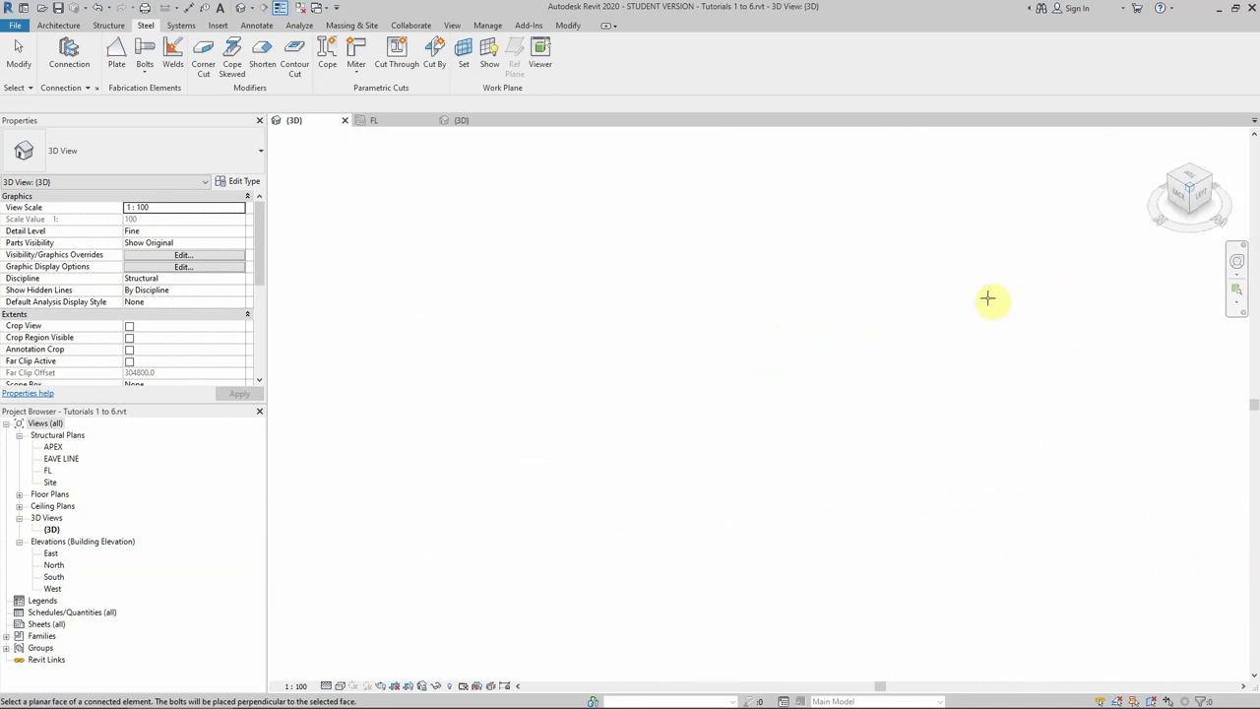
{"action": "scroll", "coordinate": [758, 337], "scroll_direction": "up", "scroll_amount": 3}
{"action": "scroll", "coordinate": [680, 357], "scroll_direction": "up", "scroll_amount": 3}
{"action": "scroll", "coordinate": [669, 356], "scroll_direction": "up", "scroll_amount": 2}
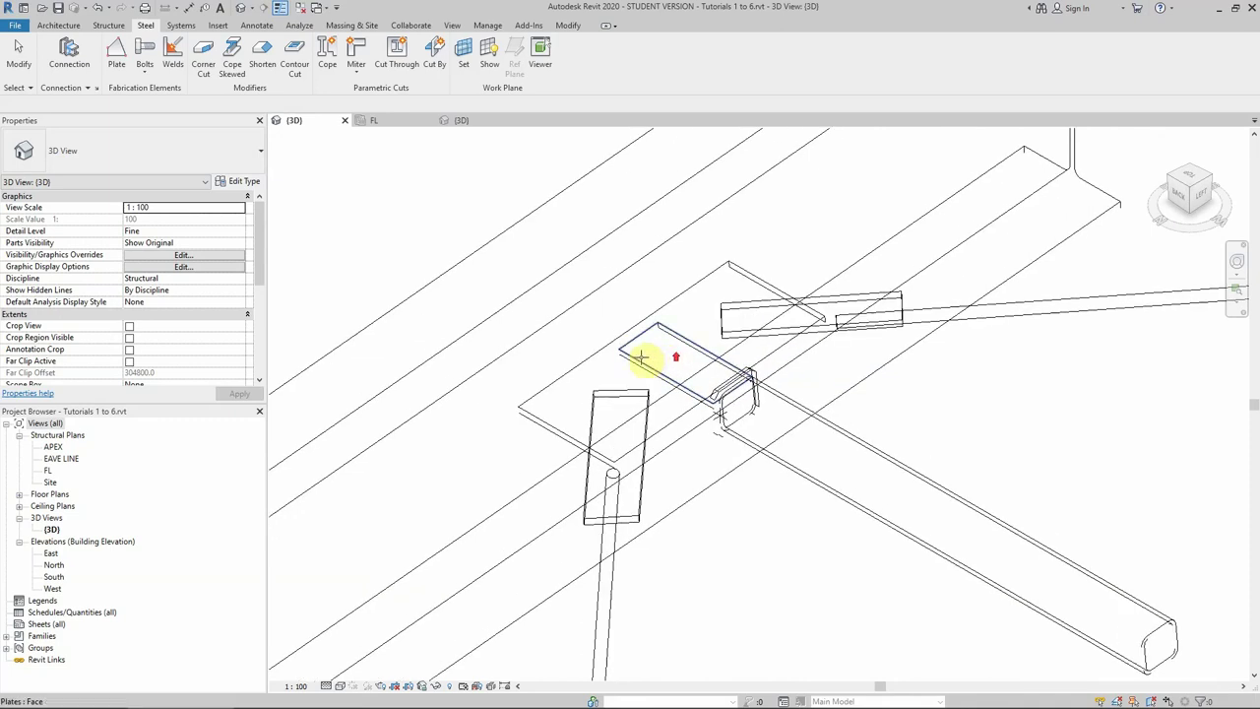
Pick the plate face and sketch a bolt rectangle from the plate corner to the lower intersection.
{"action": "left_click", "coordinate": [637, 356]}
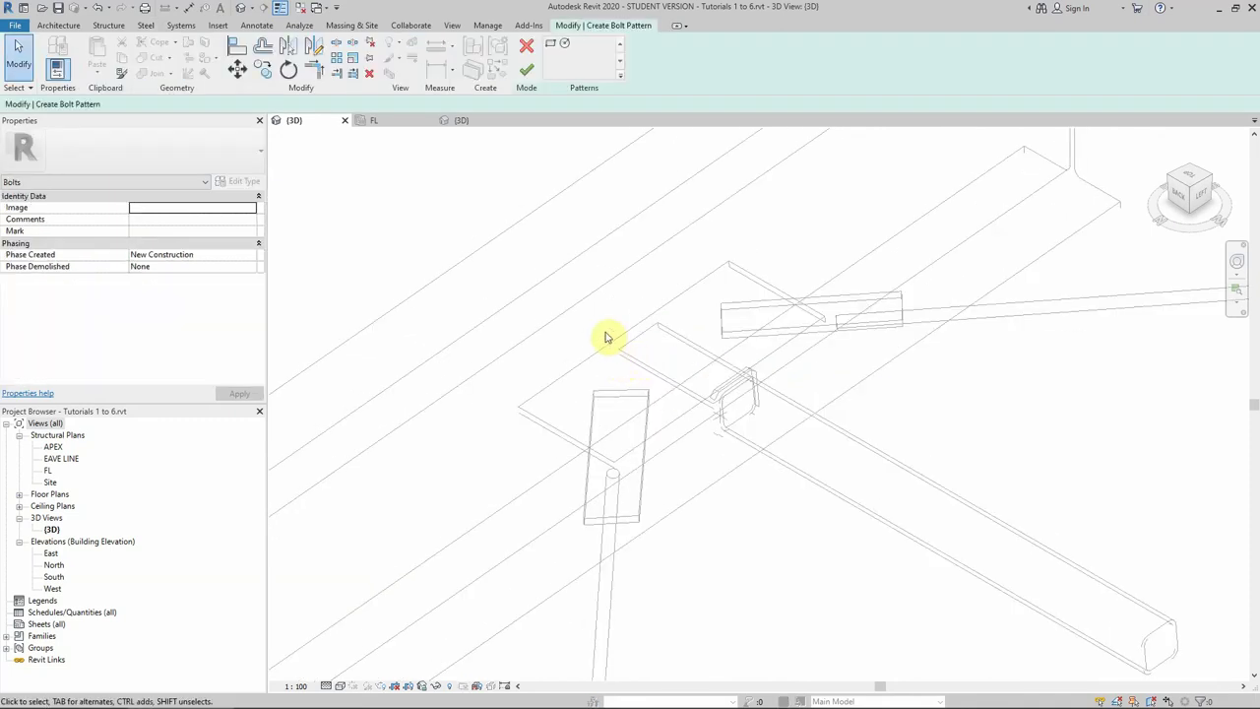
{"action": "left_click", "coordinate": [1181, 187]}
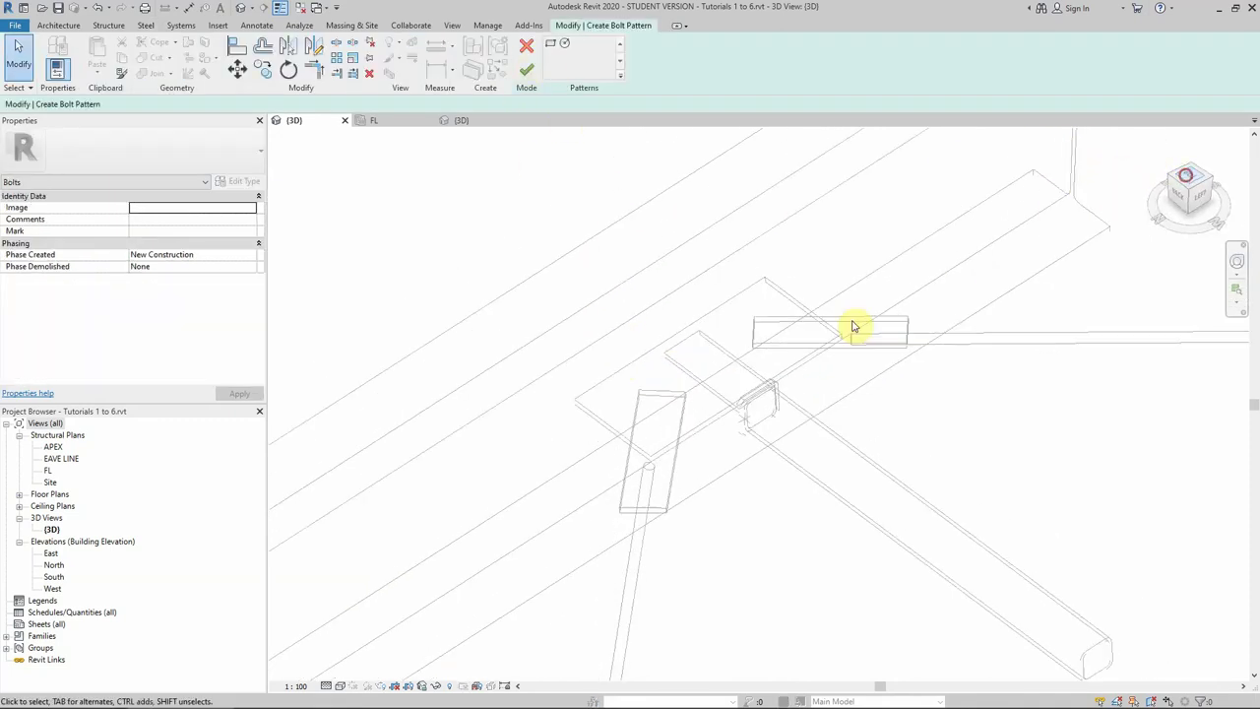
{"action": "scroll", "coordinate": [809, 303], "scroll_direction": "up", "scroll_amount": 3}
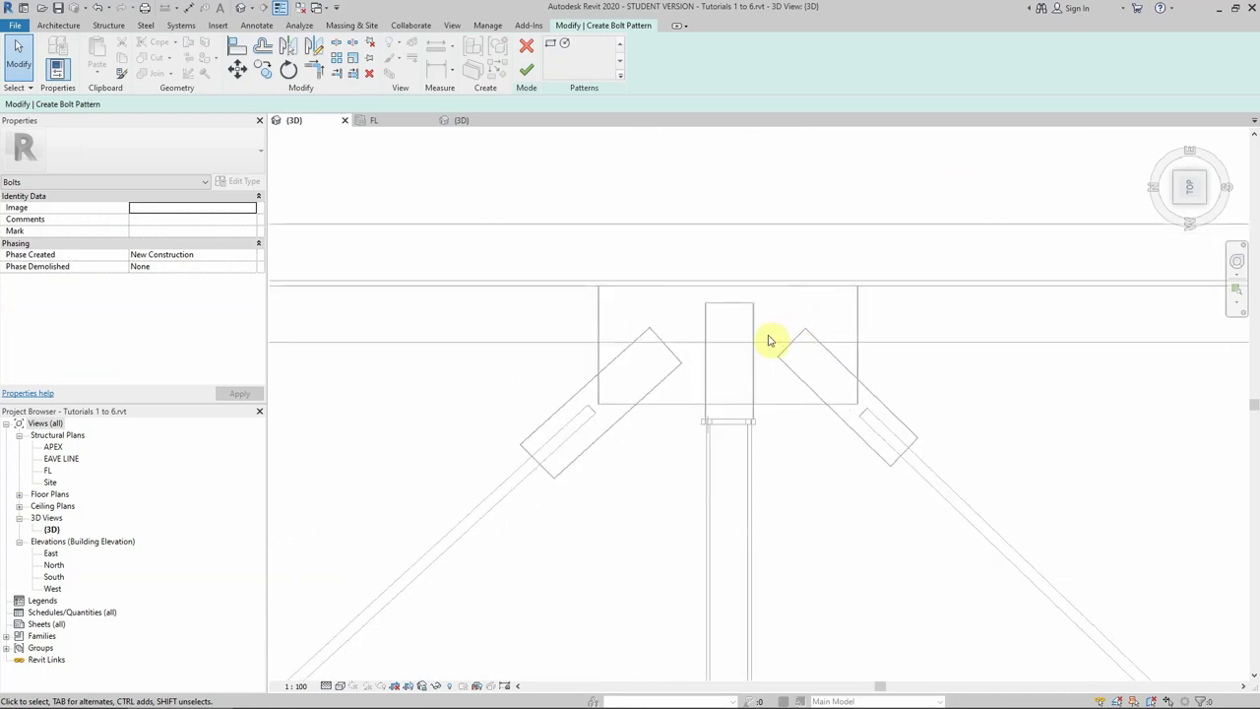
{"action": "left_click", "coordinate": [551, 45]}
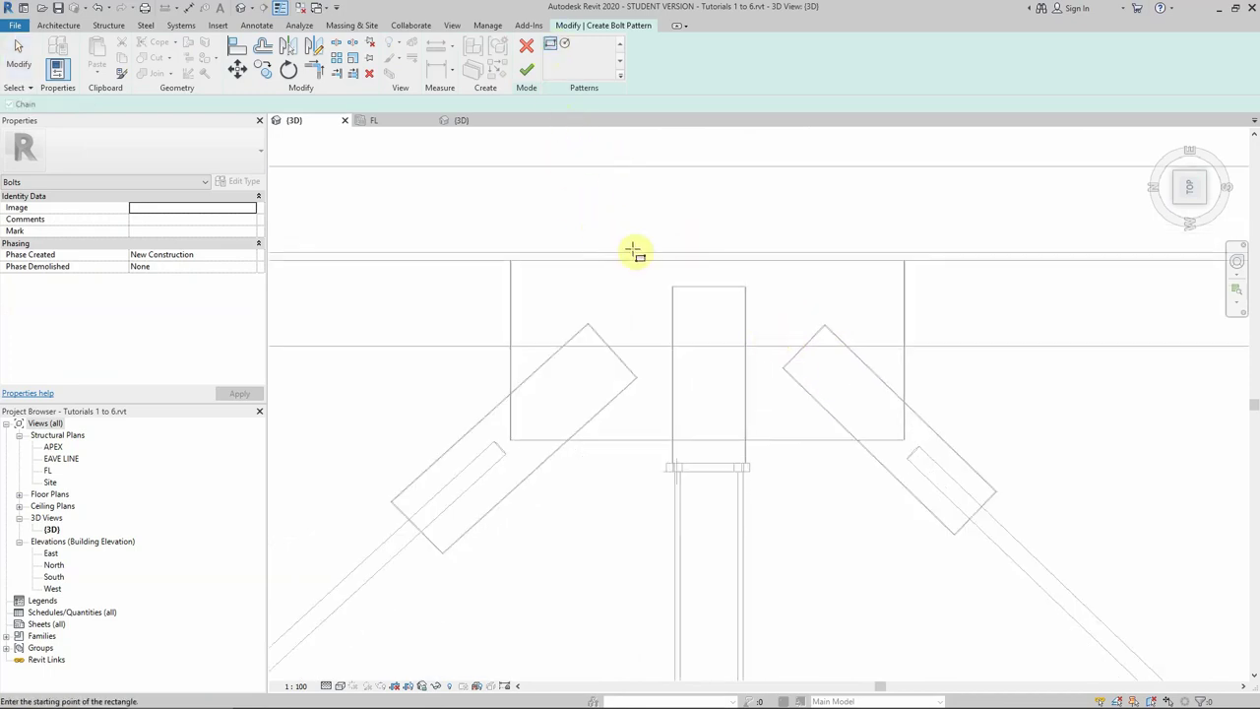
{"action": "left_click", "coordinate": [673, 285]}
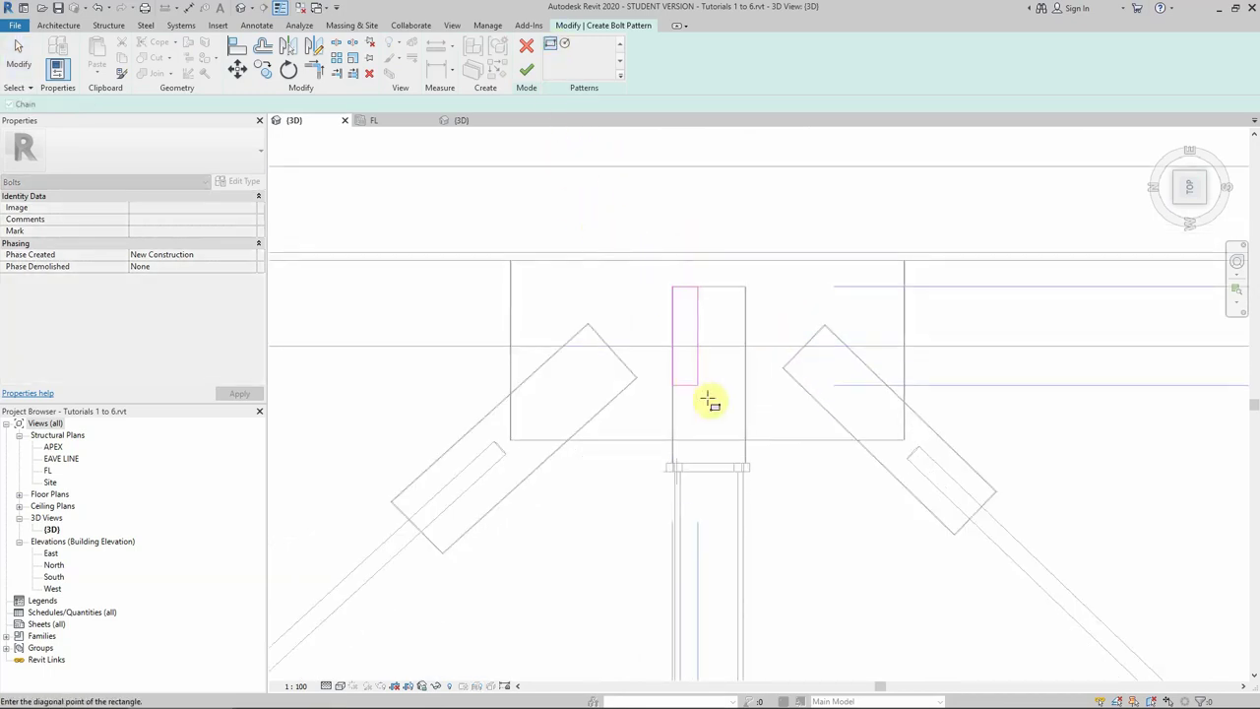
{"action": "left_click", "coordinate": [745, 440]}
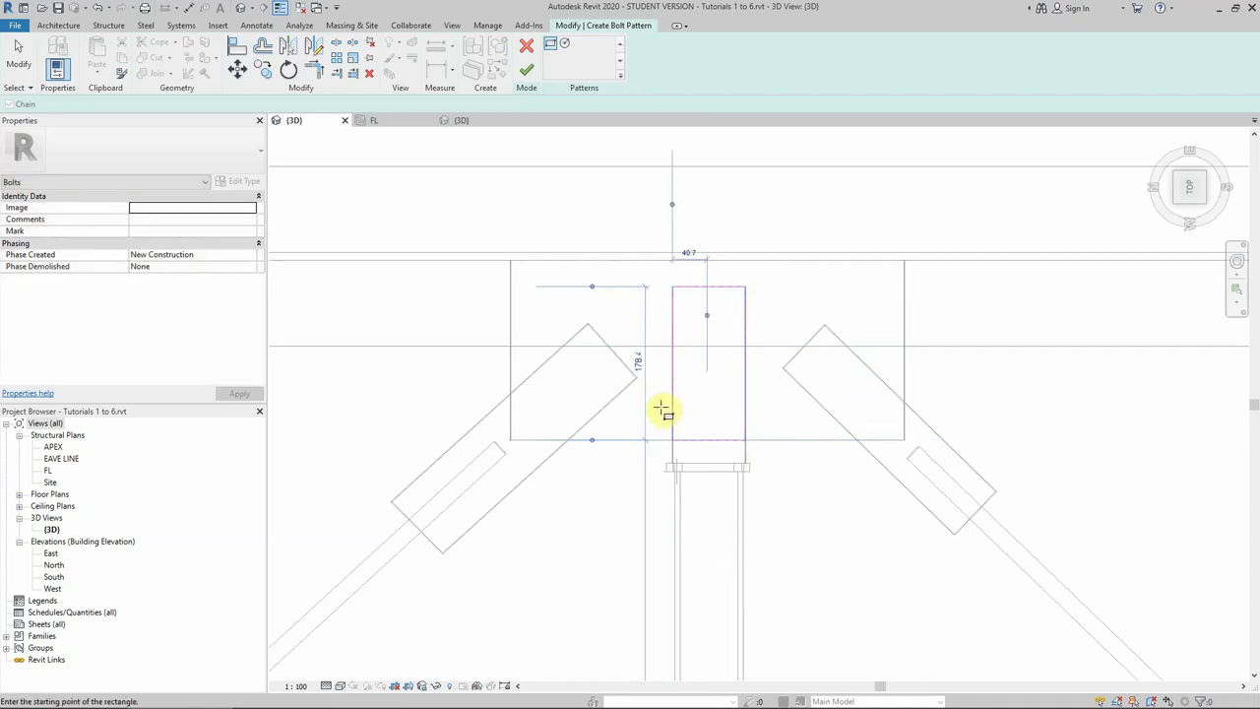
Check the rectangle from a top-down view and finish the sketch, creating four bolts.
{"action": "left_click", "coordinate": [1232, 142]}
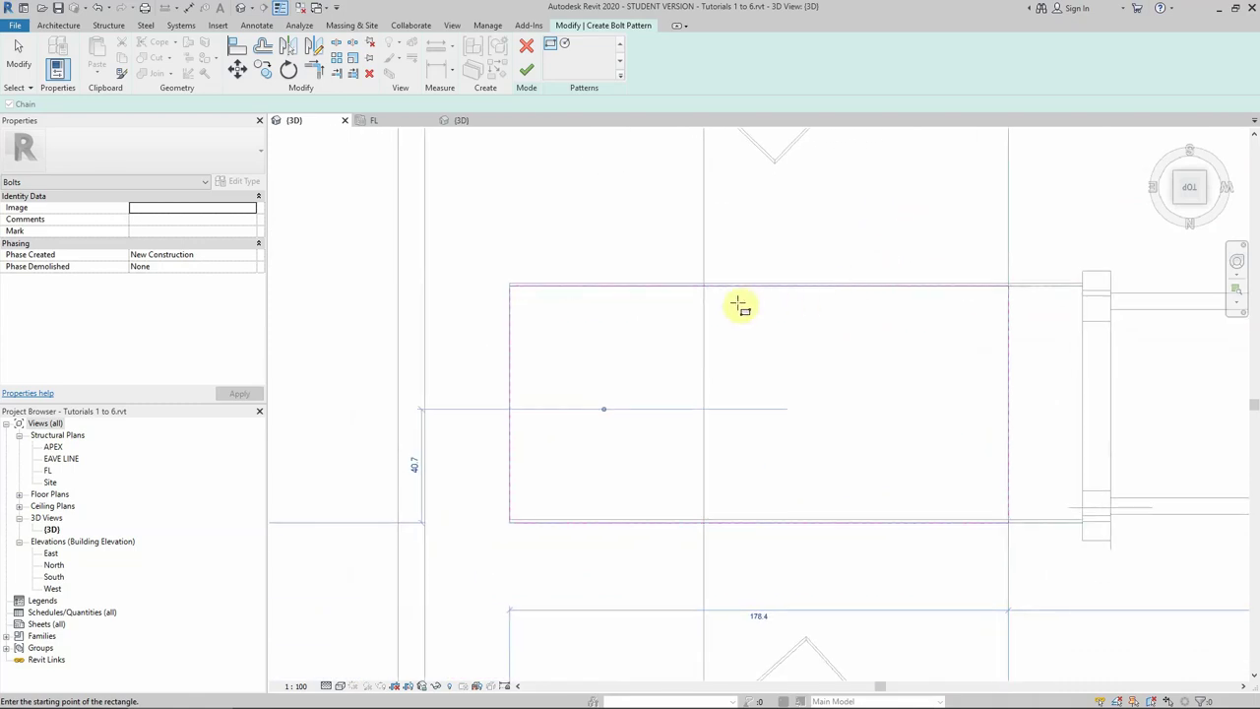
{"action": "scroll", "coordinate": [633, 332], "scroll_direction": "down", "scroll_amount": 3}
{"action": "middle_click_drag", "start_coordinate": [596, 338], "coordinate": [695, 348]}
{"action": "scroll", "coordinate": [652, 345], "scroll_direction": "up", "scroll_amount": 1}
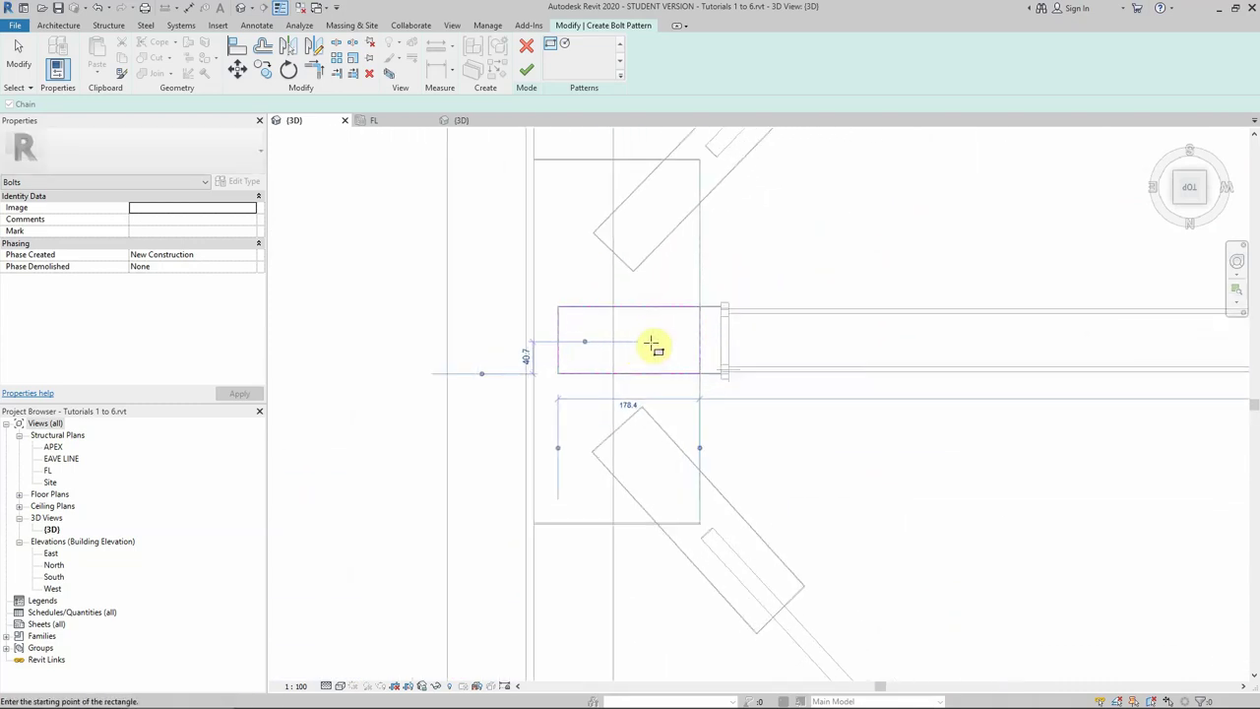
{"action": "scroll", "coordinate": [577, 354], "scroll_direction": "down", "scroll_amount": 5}
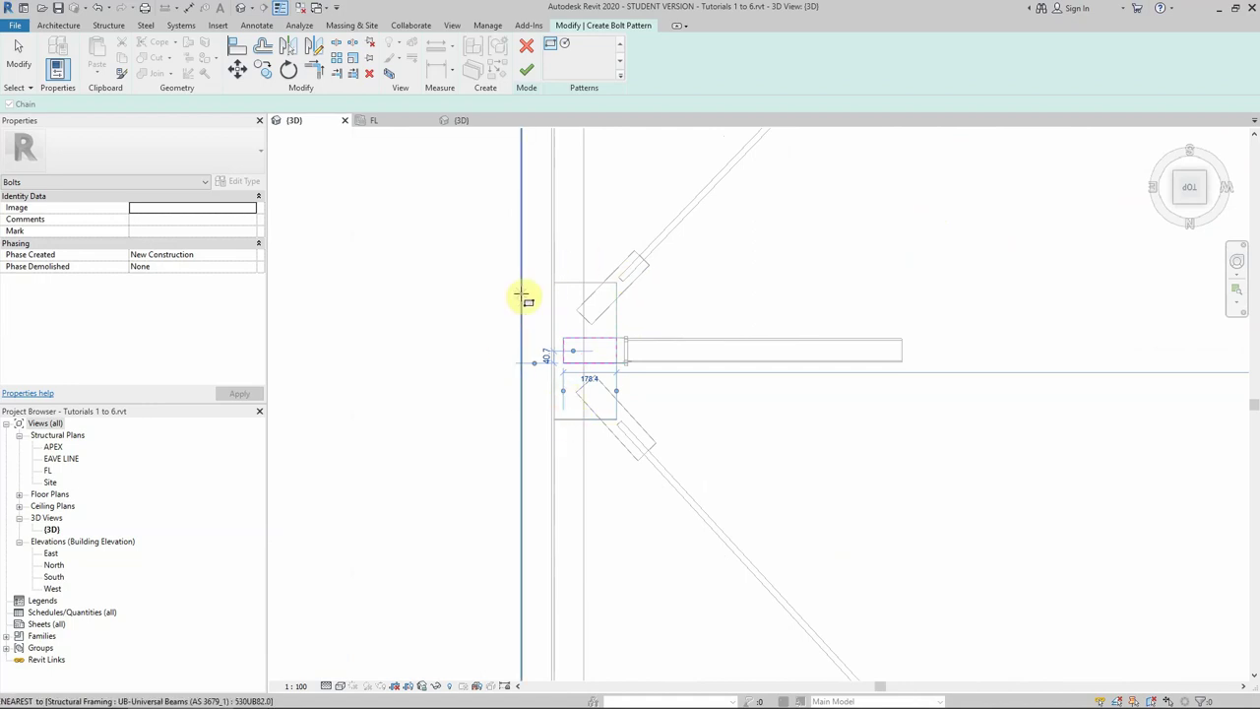
{"action": "scroll", "coordinate": [544, 327], "scroll_direction": "up", "scroll_amount": 3}
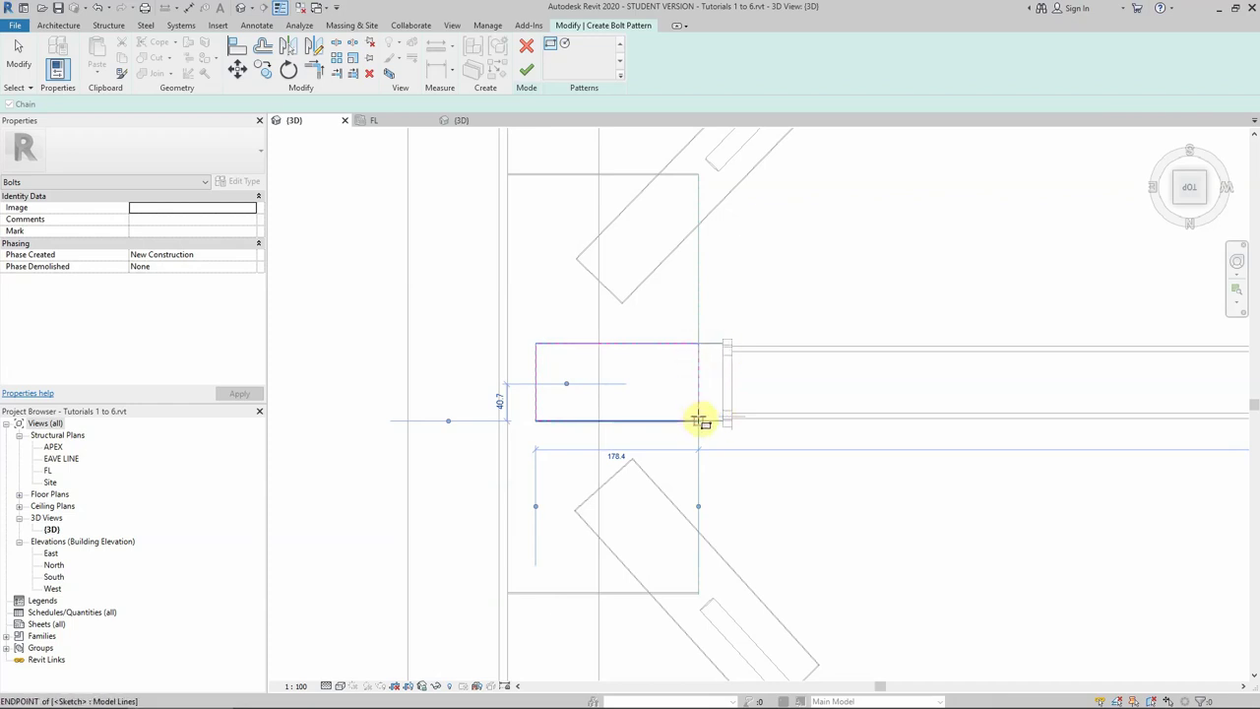
{"action": "scroll", "coordinate": [699, 421], "scroll_direction": "up", "scroll_amount": 1}
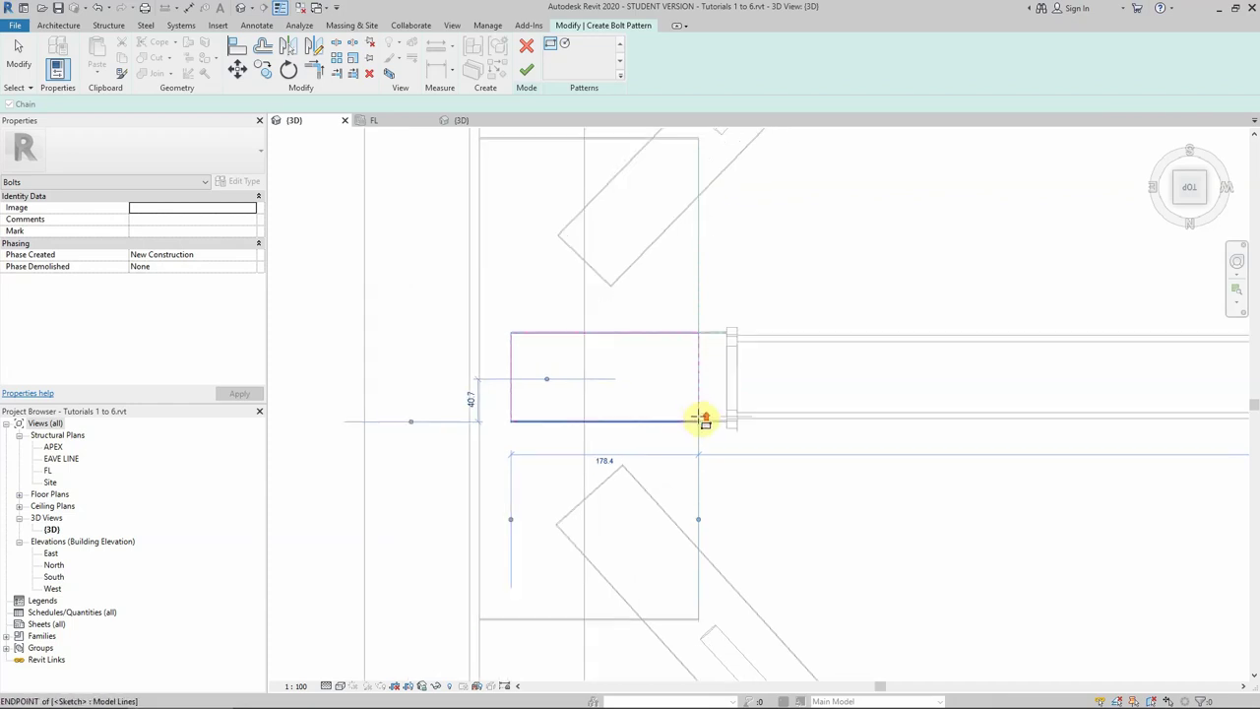
{"action": "scroll", "coordinate": [698, 419], "scroll_direction": "down", "scroll_amount": 1}
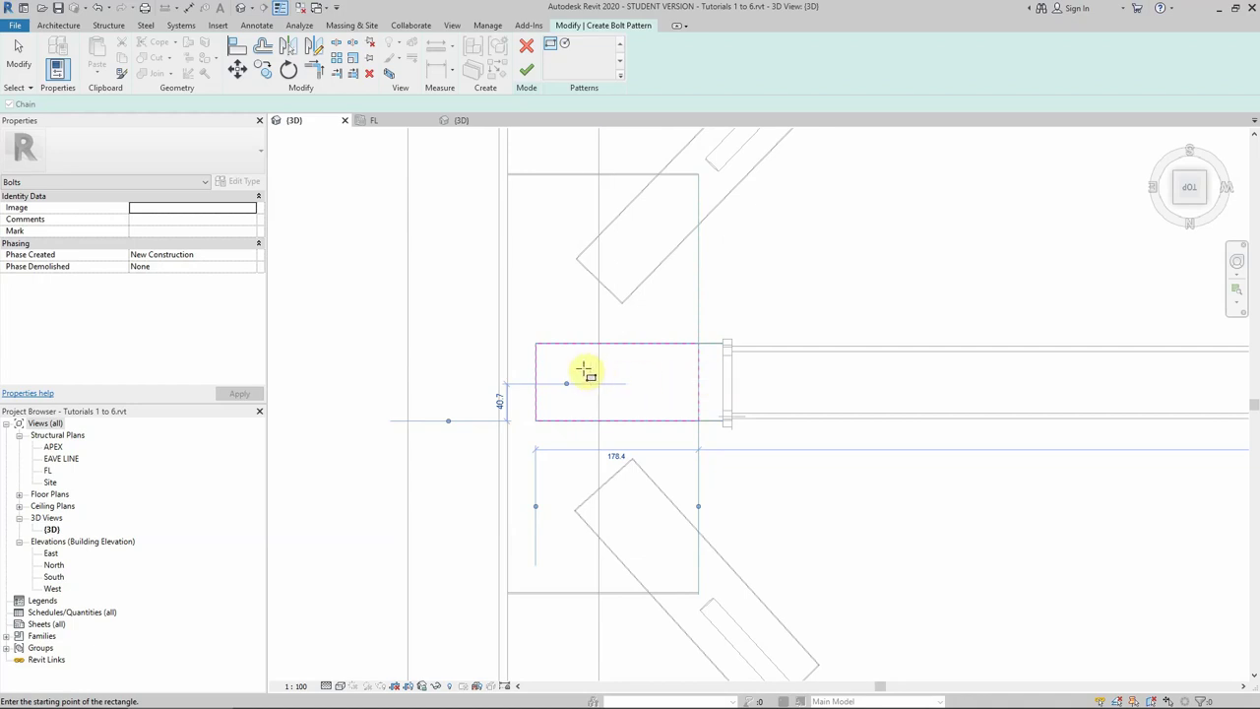
{"action": "left_click", "coordinate": [529, 72]}
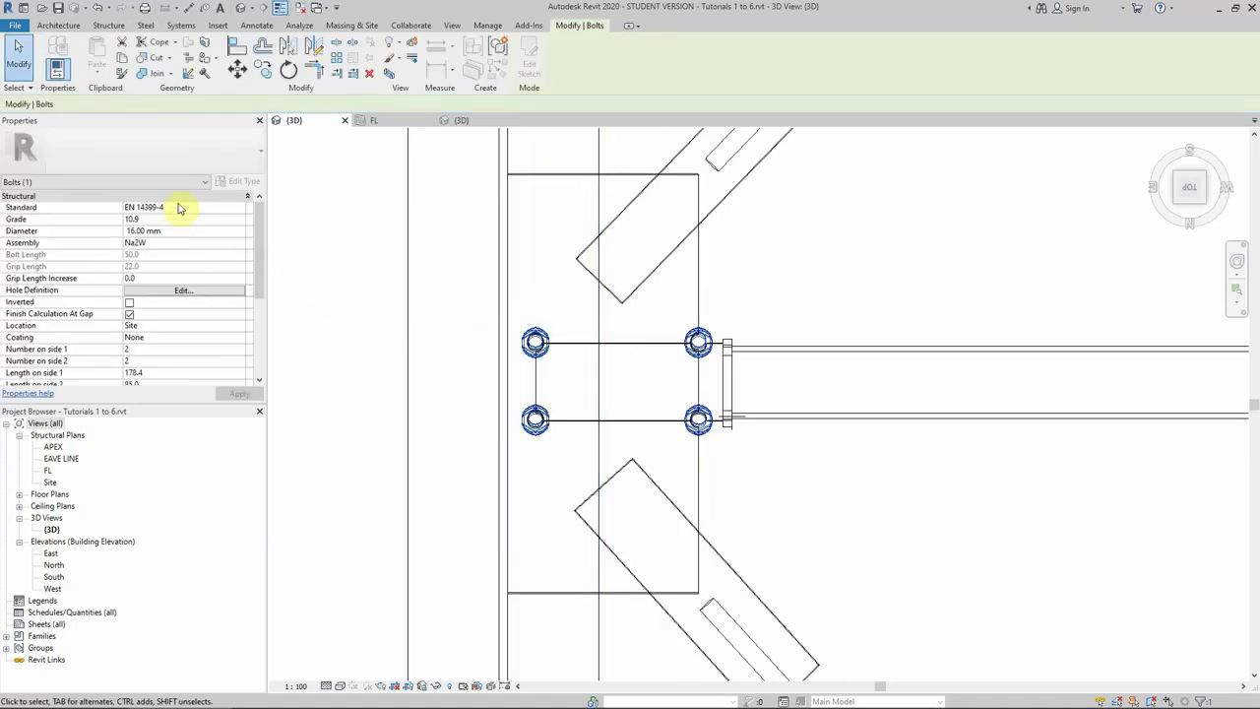
Set the new bolt pattern to AS 1252 standard, grade 8.8/S and 20.00 mm diameter.
{"action": "left_click", "coordinate": [535, 344]}
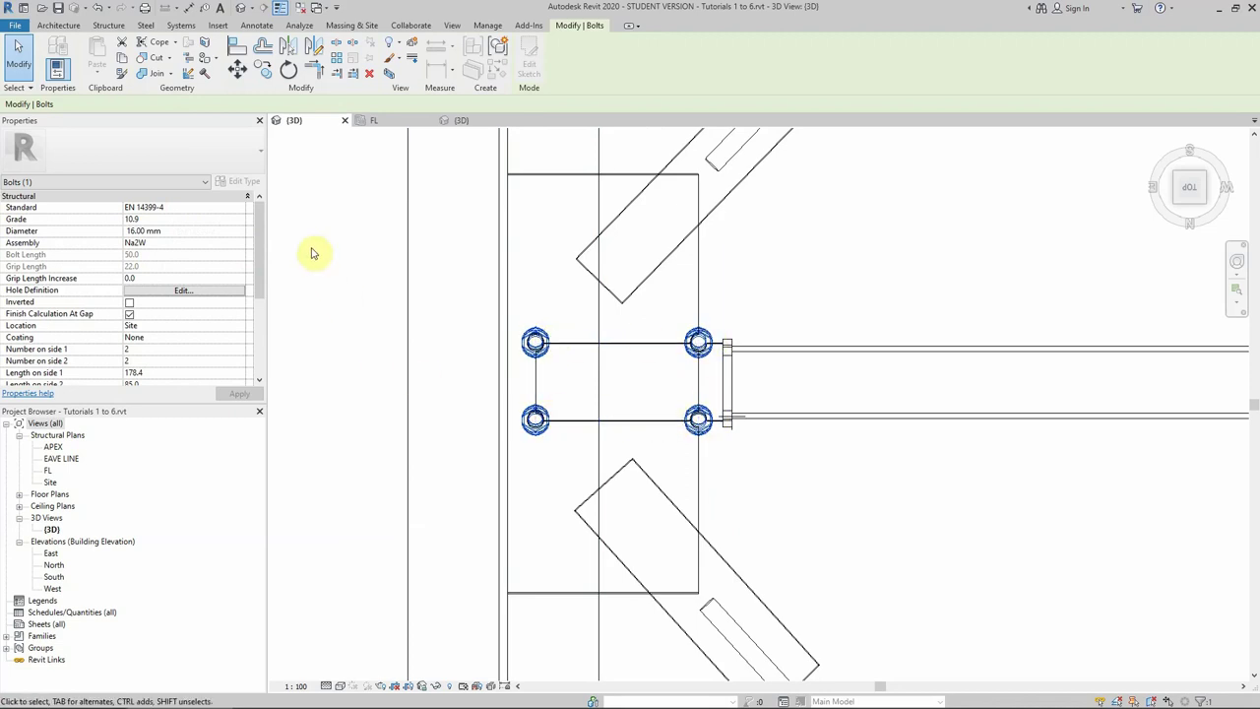
{"action": "left_click", "coordinate": [241, 213]}
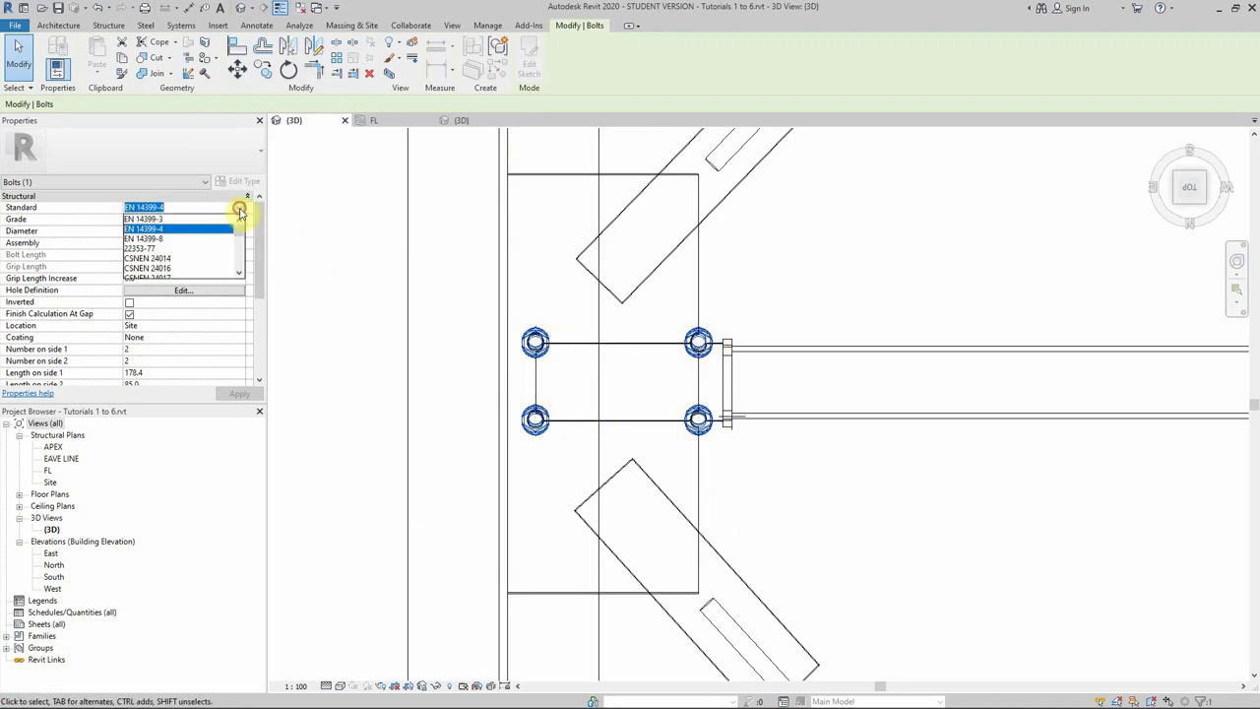
{"action": "type", "text": "AS 1111"}
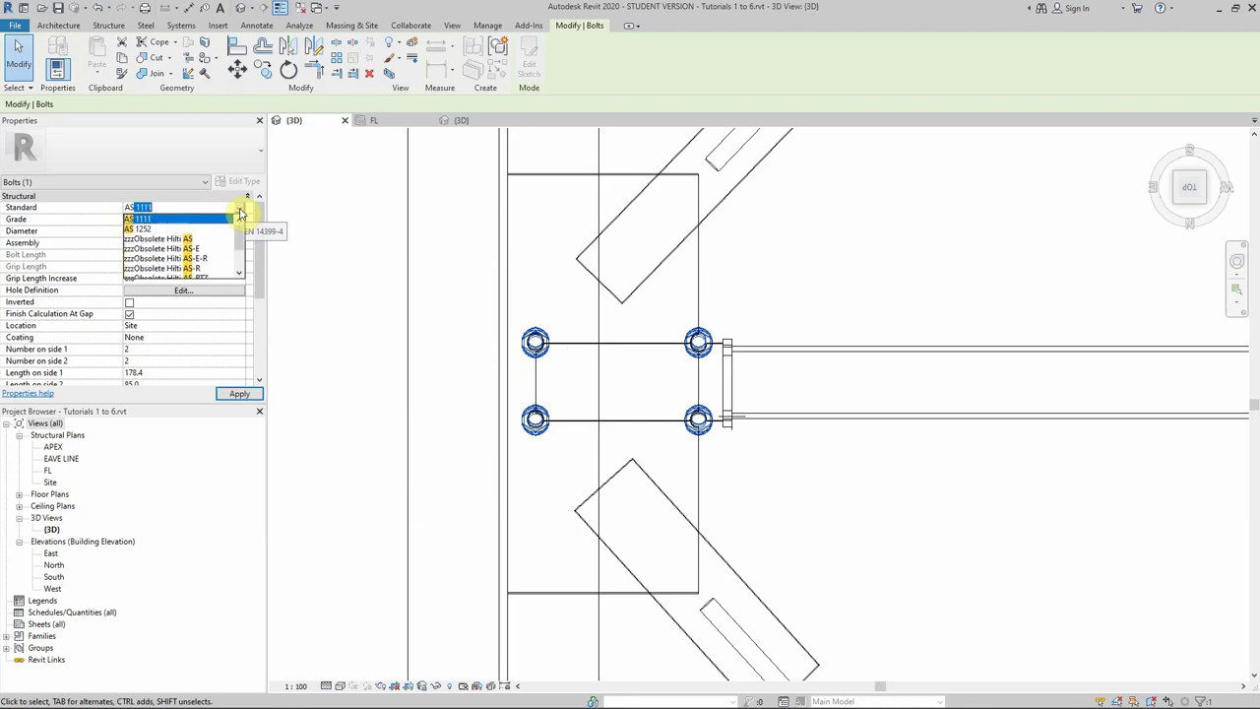
{"action": "left_click", "coordinate": [148, 228]}
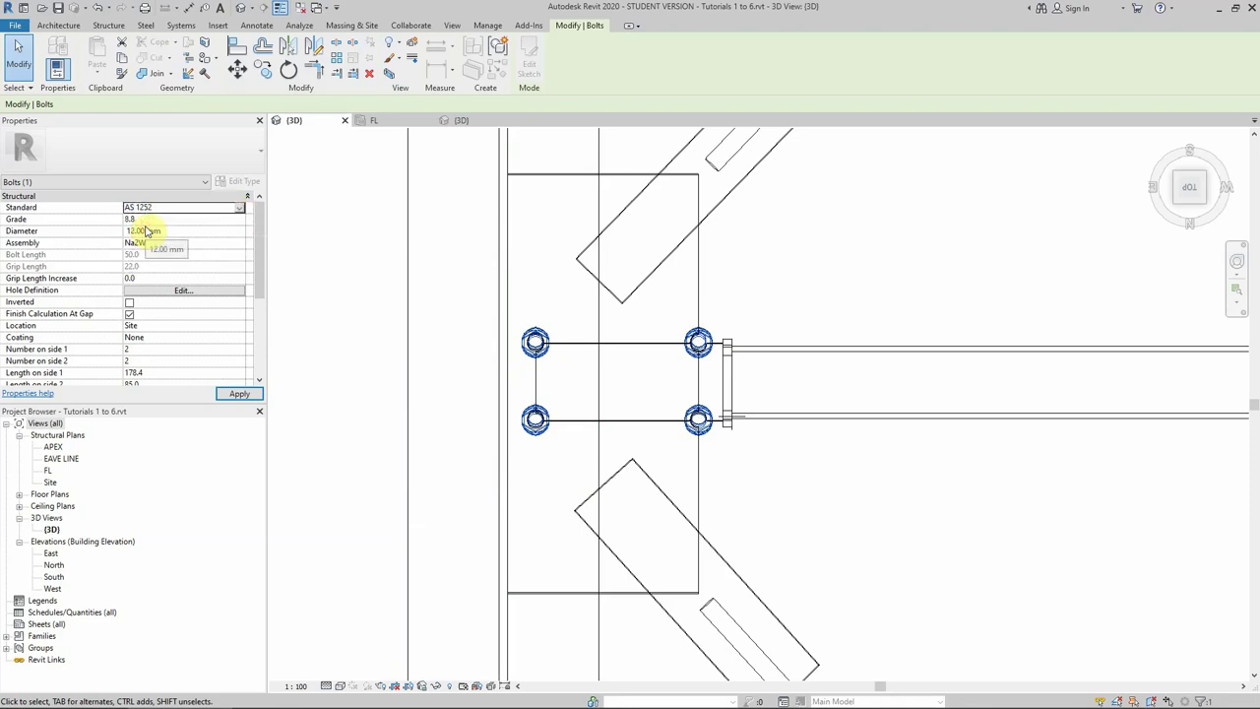
{"action": "left_click", "coordinate": [142, 219]}
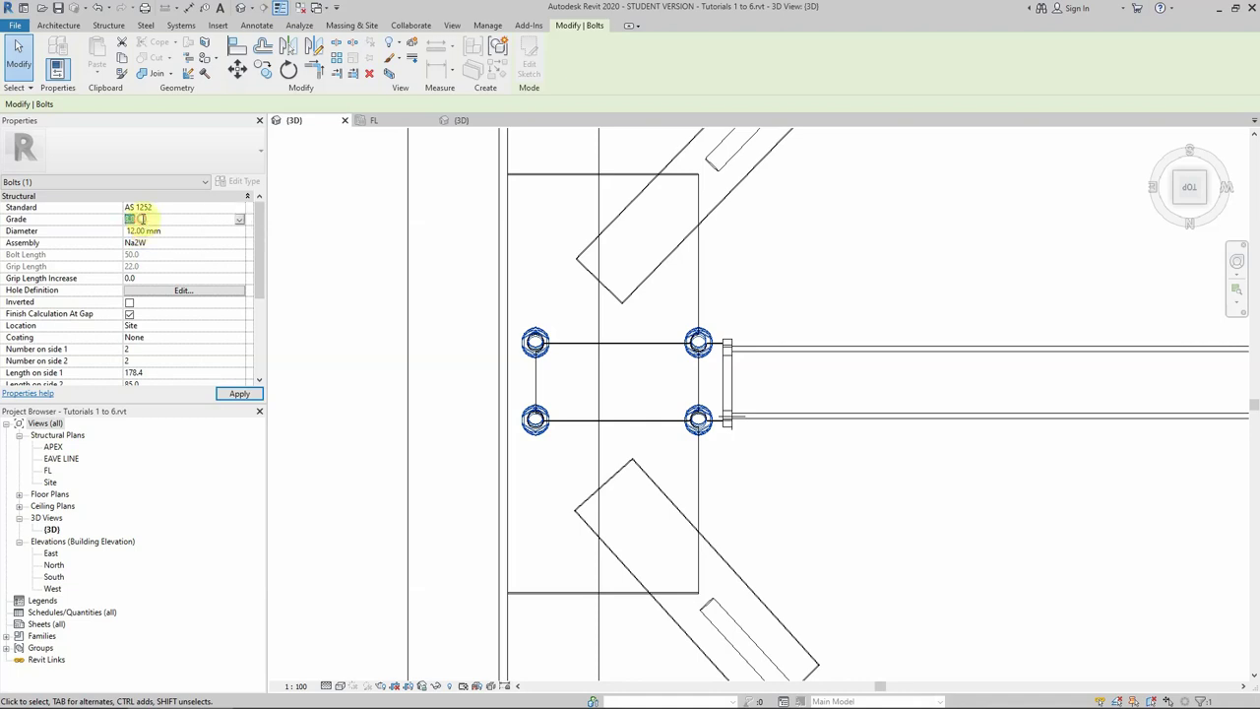
{"action": "left_click", "coordinate": [240, 220]}
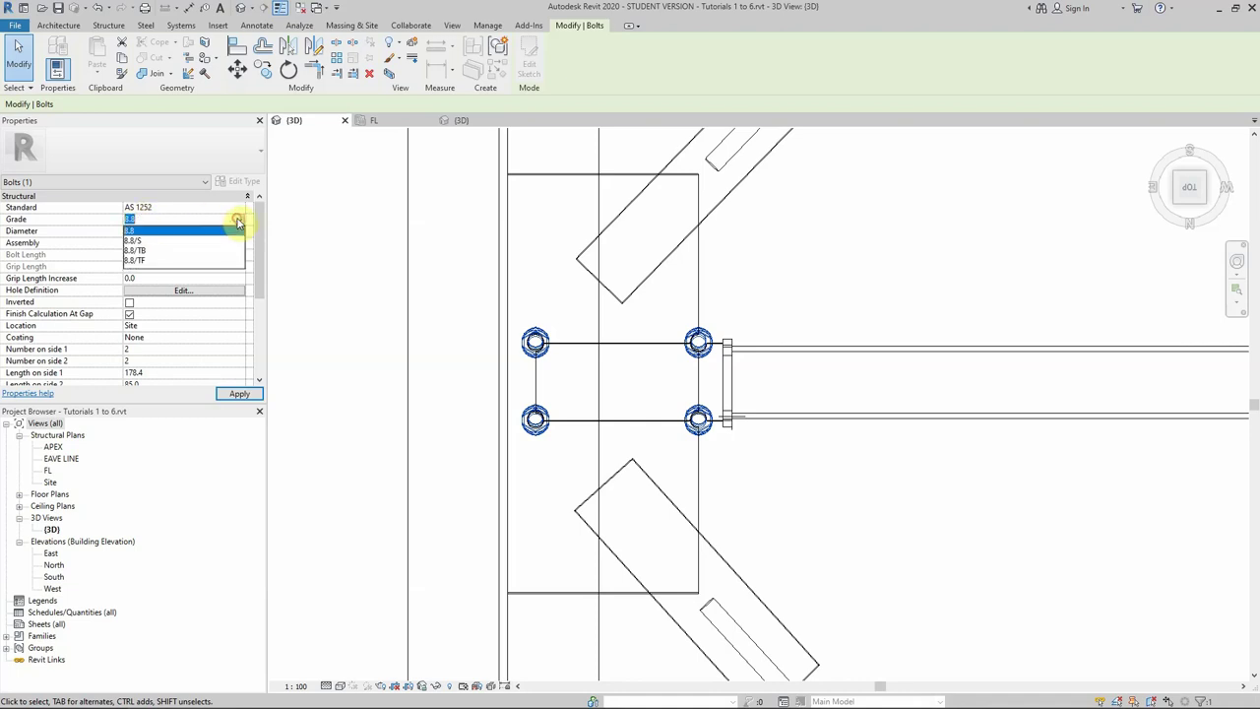
{"action": "left_click", "coordinate": [134, 241]}
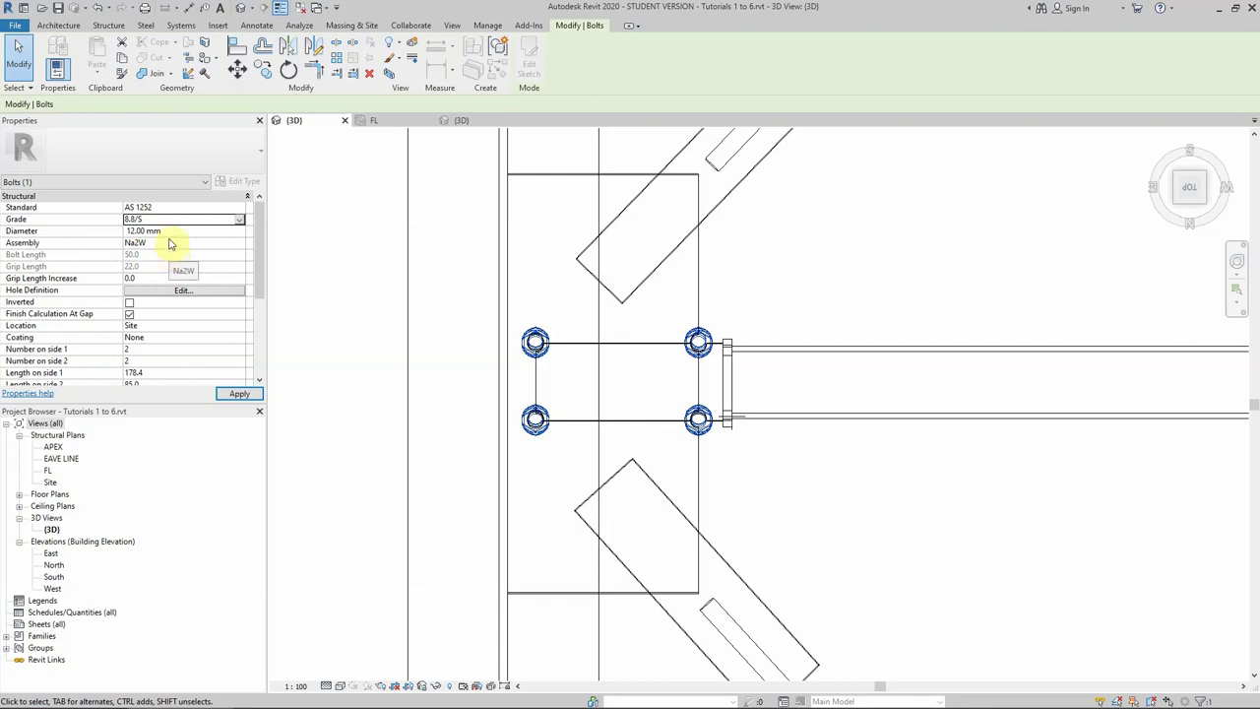
{"action": "left_click", "coordinate": [172, 229]}
{"action": "type", "text": "20"}
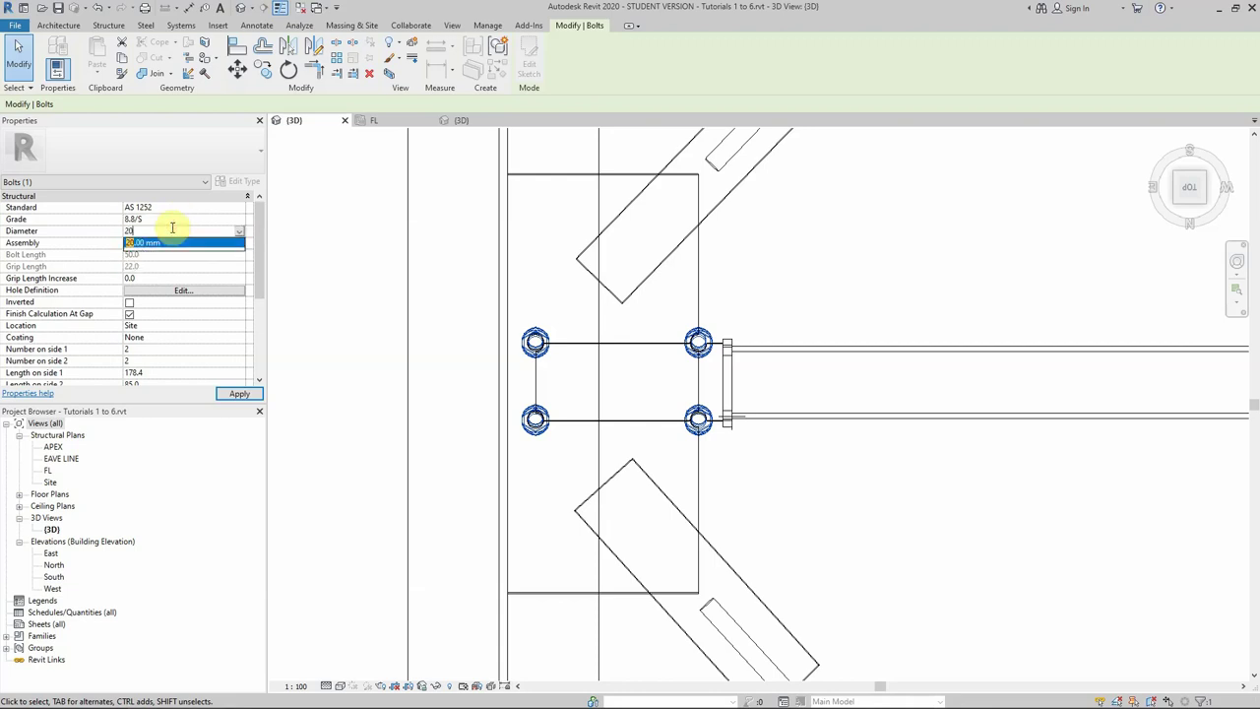
{"action": "left_click", "coordinate": [147, 242]}
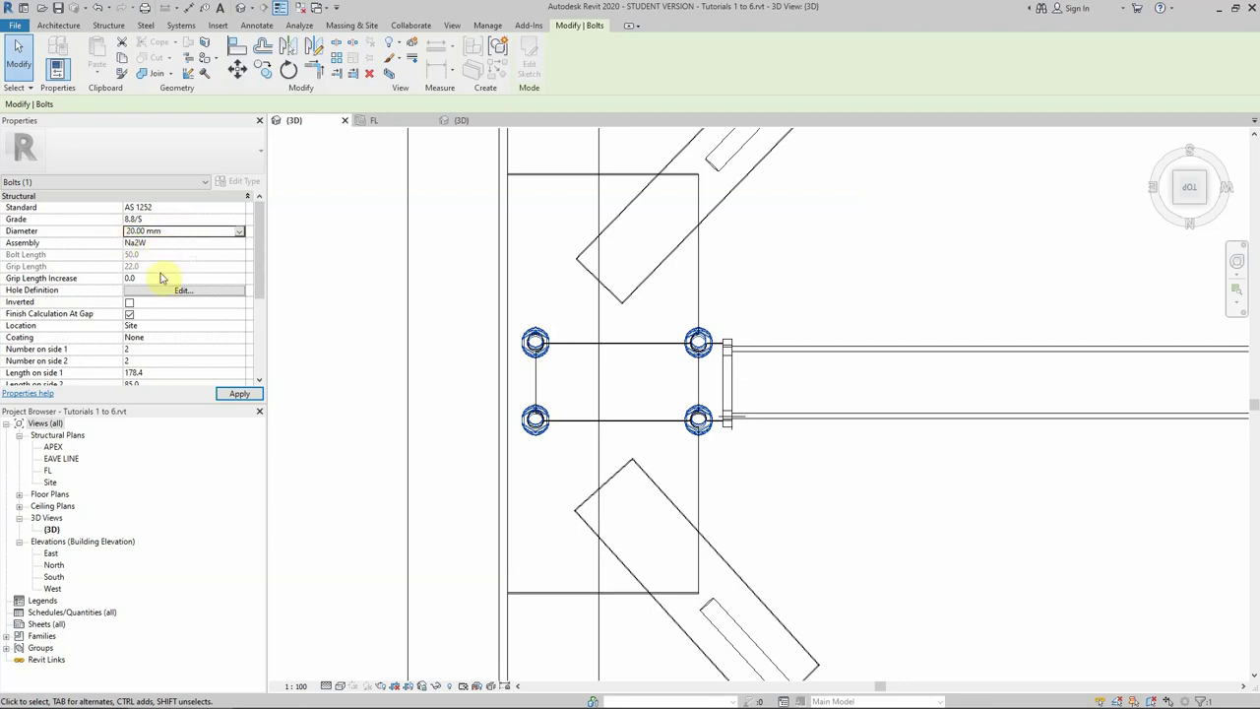
{"action": "scroll", "coordinate": [172, 286], "scroll_direction": "down", "scroll_amount": 5}
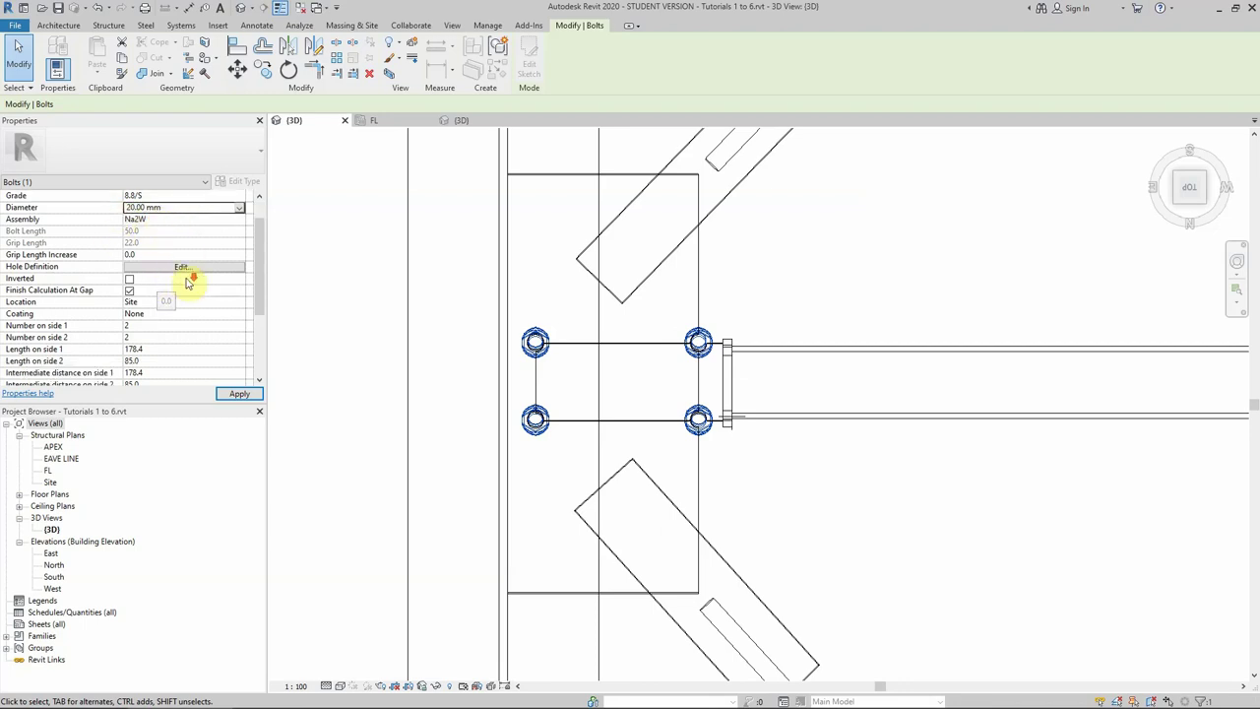
{"action": "left_click", "coordinate": [168, 290]}
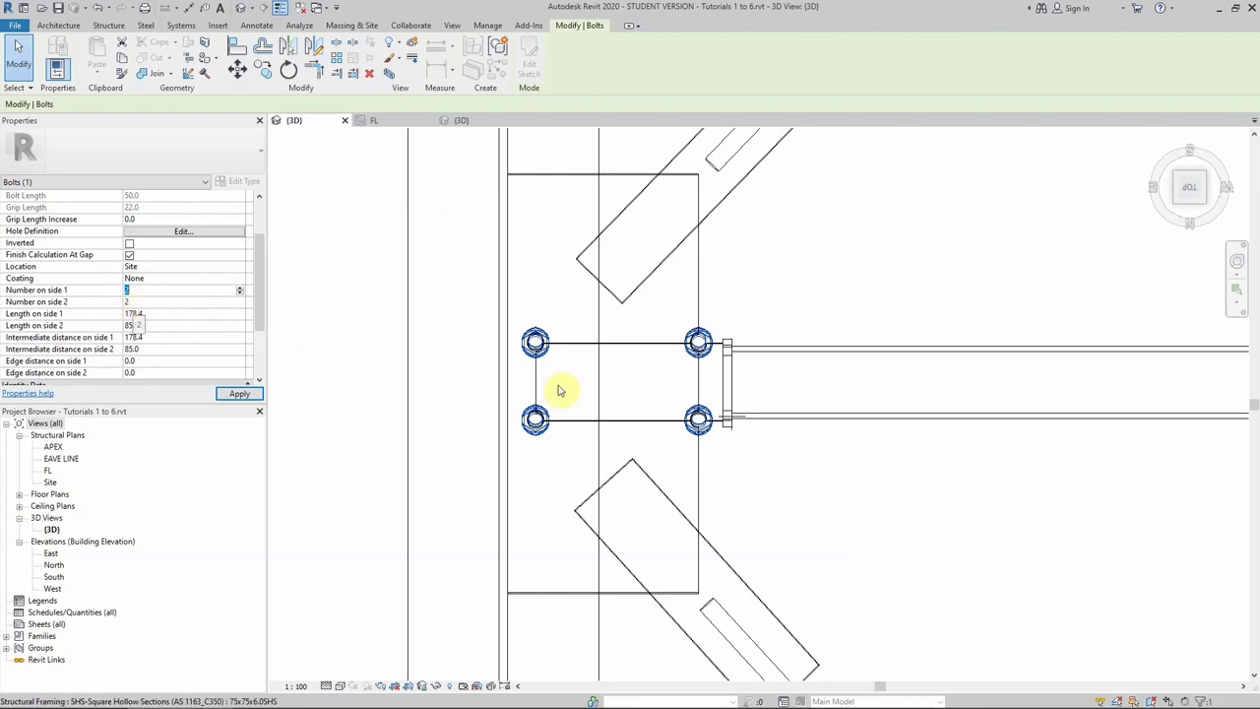
Reduce the bolt pattern to 2 bolts on side 1 and 1 on side 2, edge distances 0.0.
{"action": "left_click", "coordinate": [132, 290]}
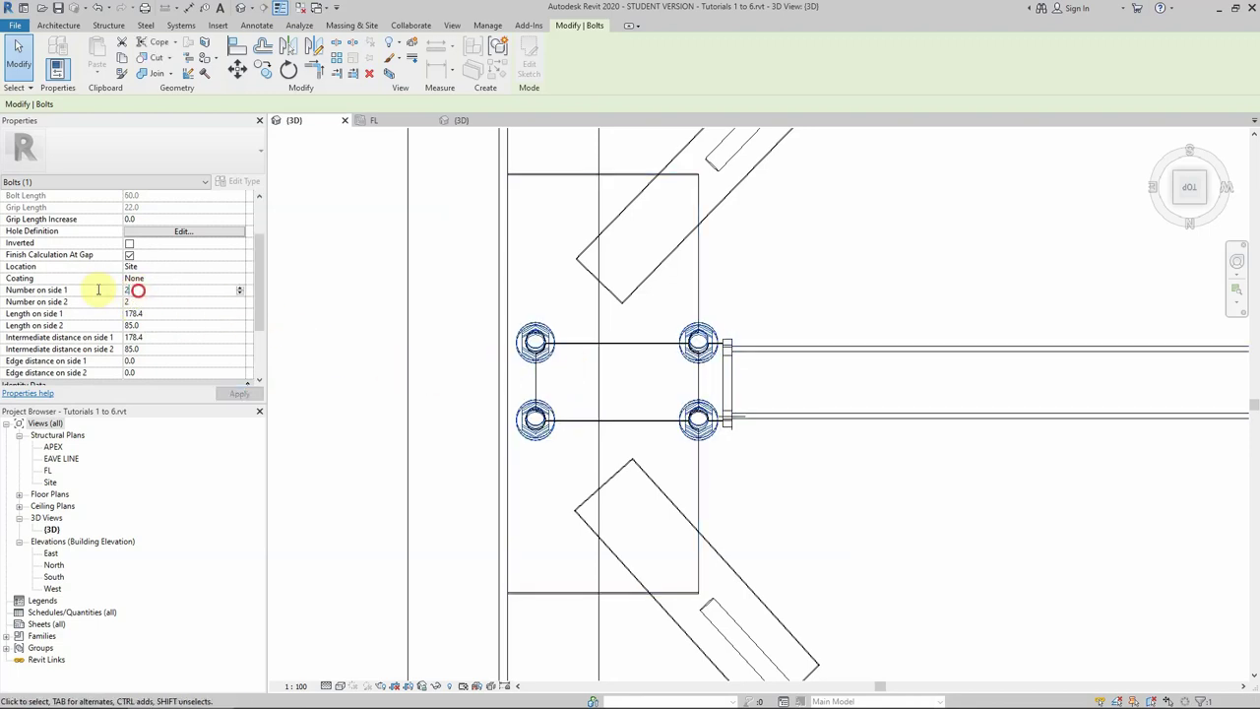
{"action": "type", "text": "1"}
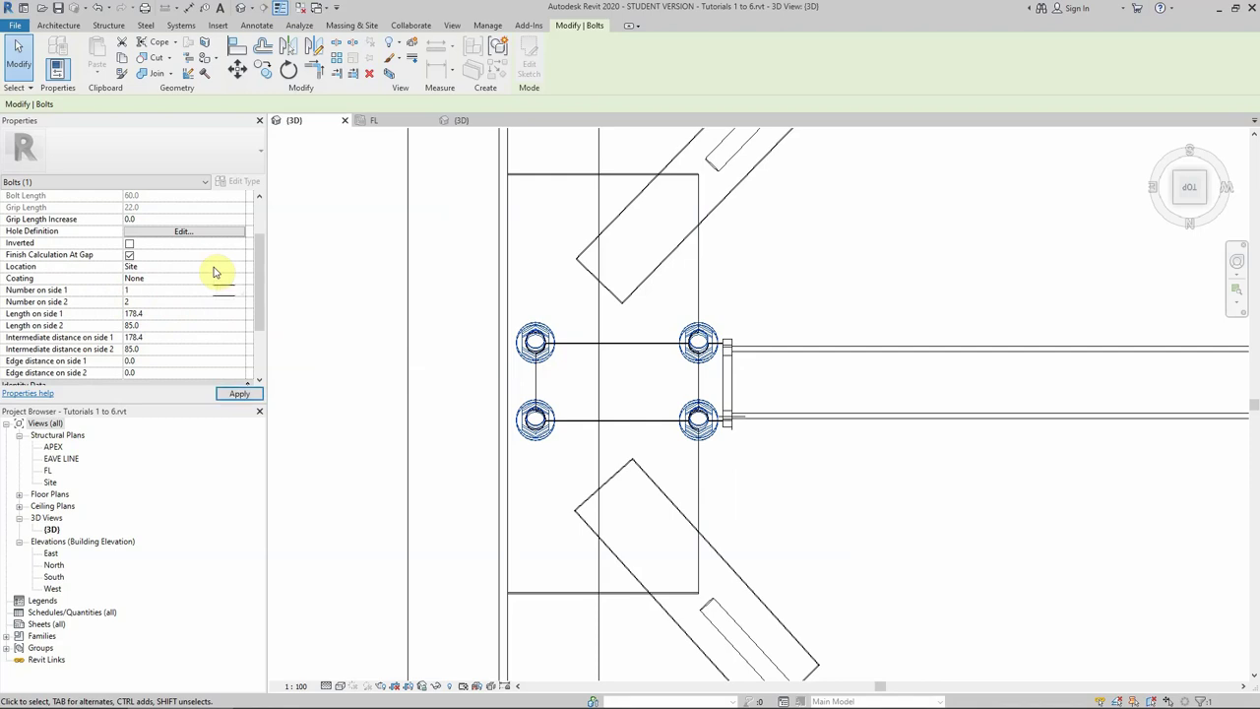
{"action": "left_click", "coordinate": [132, 302]}
{"action": "left_click", "coordinate": [239, 392]}
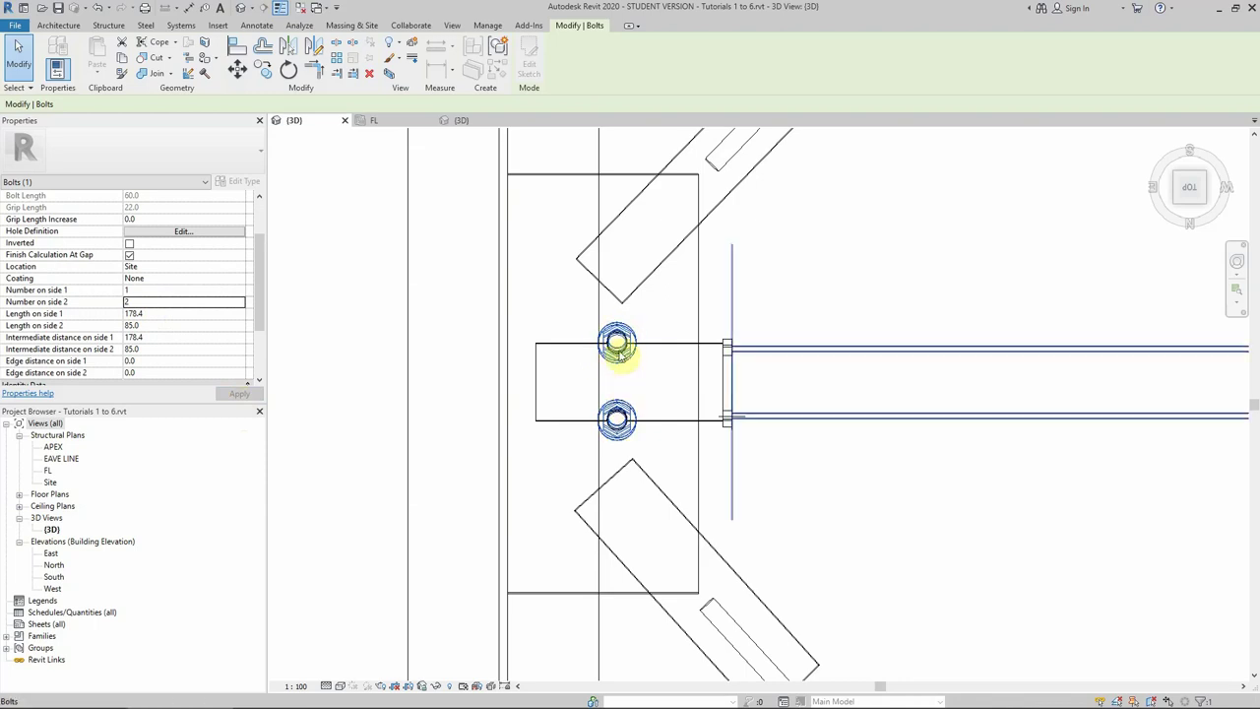
{"action": "left_click", "coordinate": [139, 290]}
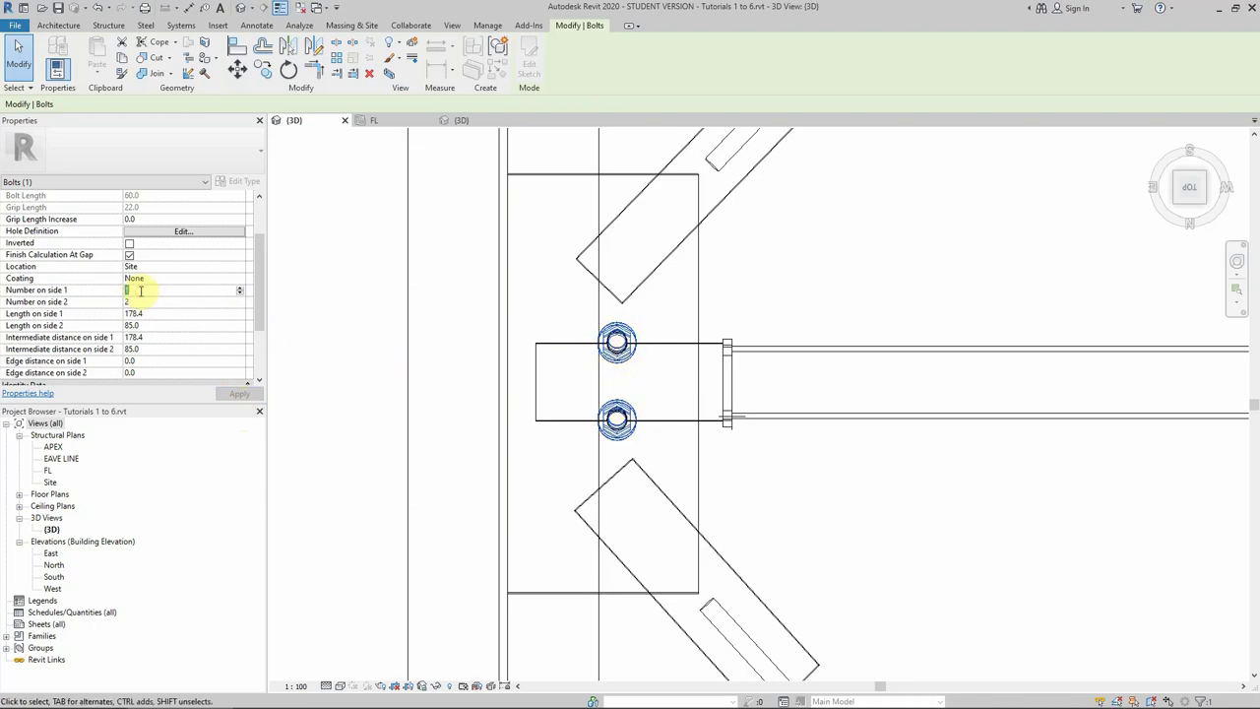
{"action": "left_click", "coordinate": [135, 309]}
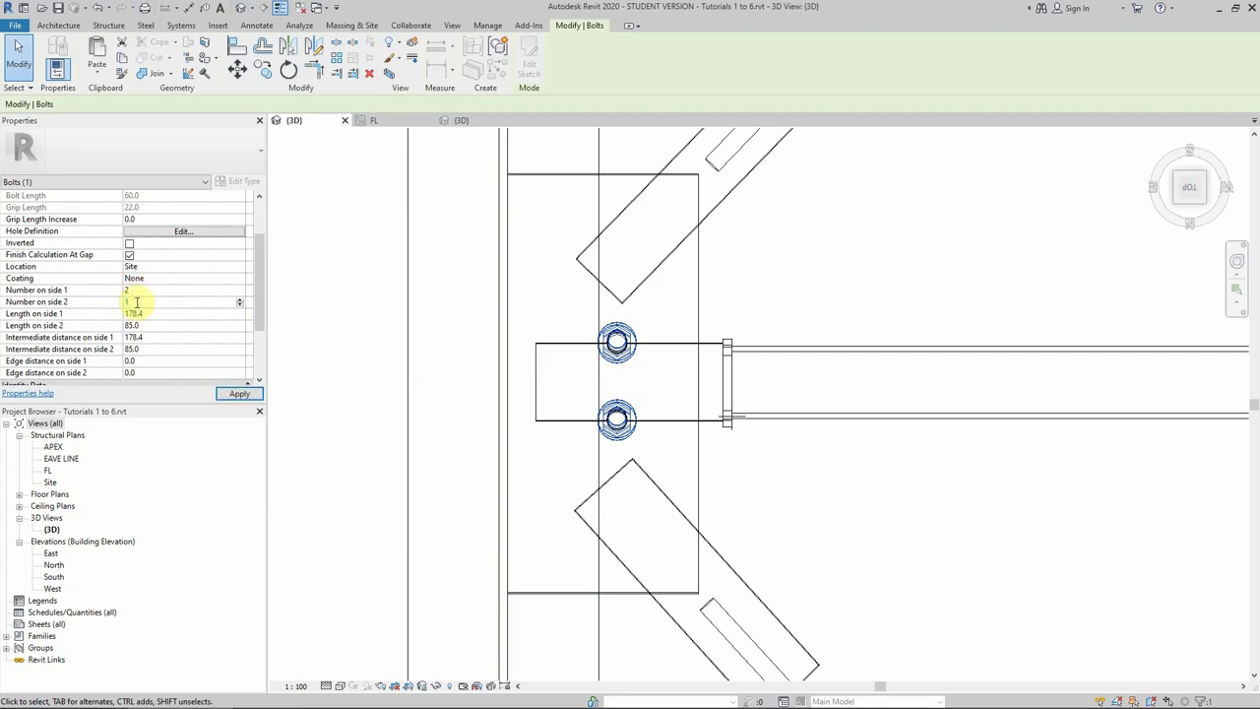
{"action": "left_click", "coordinate": [338, 308]}
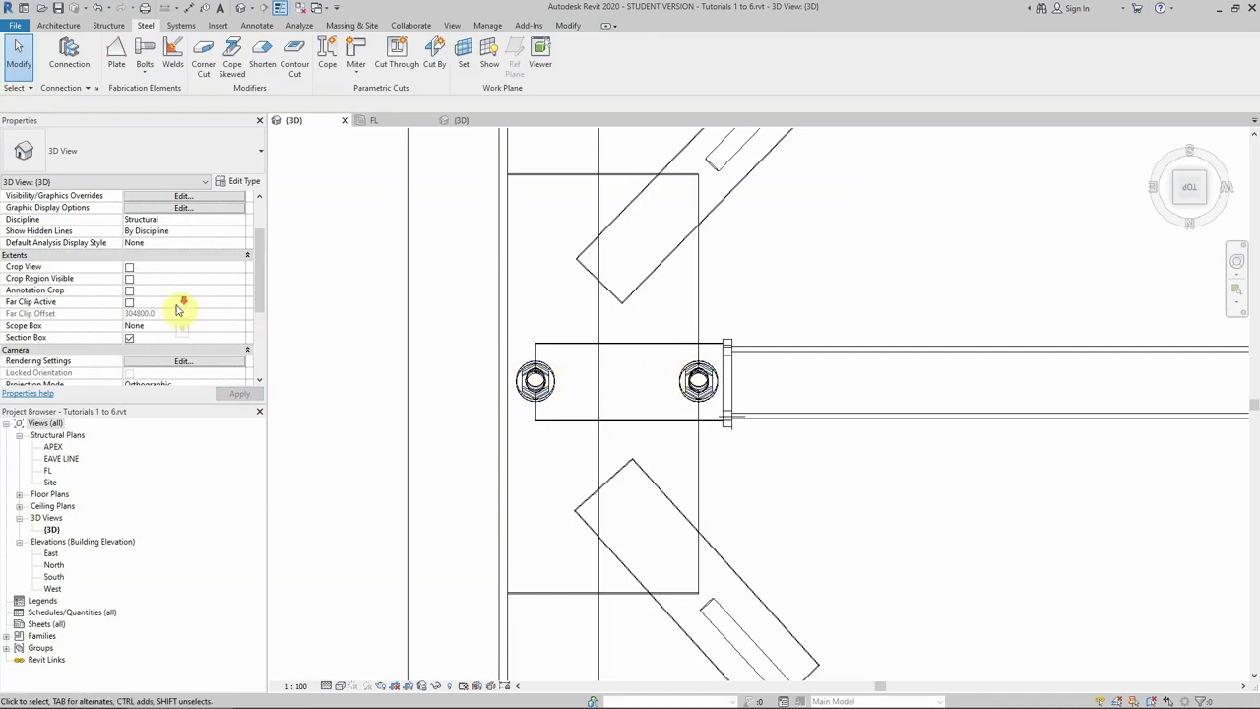
{"action": "scroll", "coordinate": [178, 310], "scroll_direction": "down", "scroll_amount": 3}
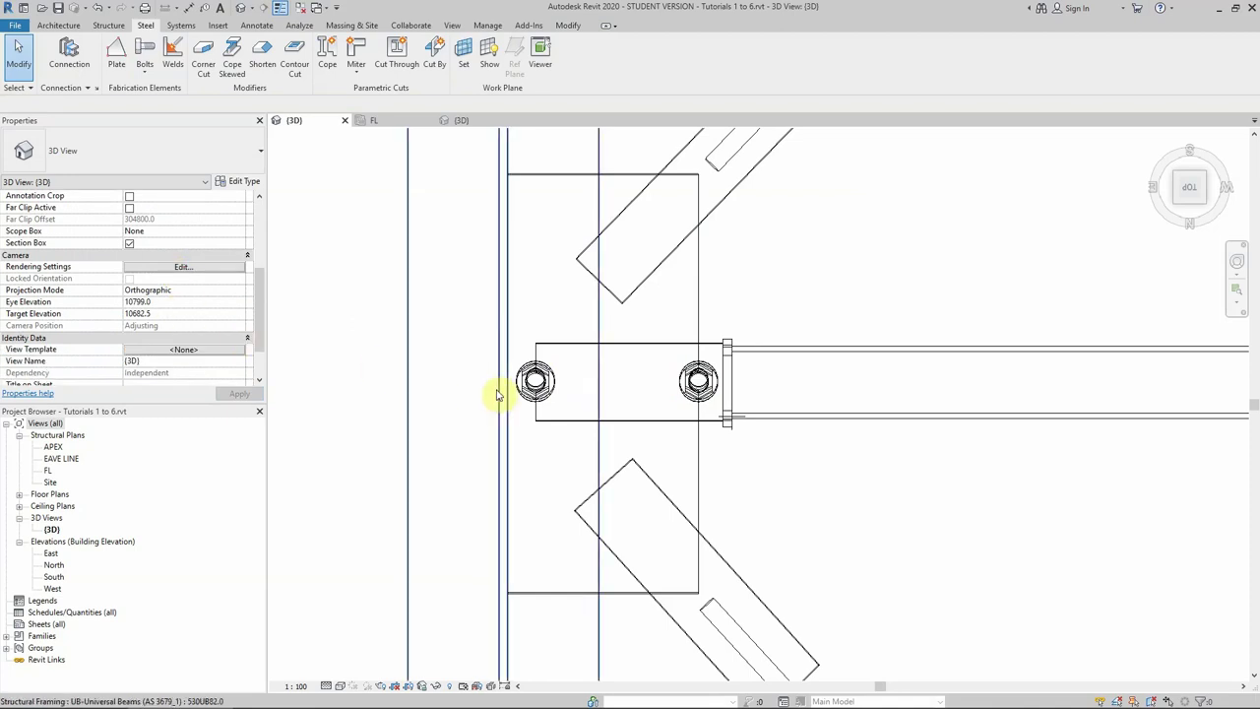
{"action": "left_click", "coordinate": [529, 377]}
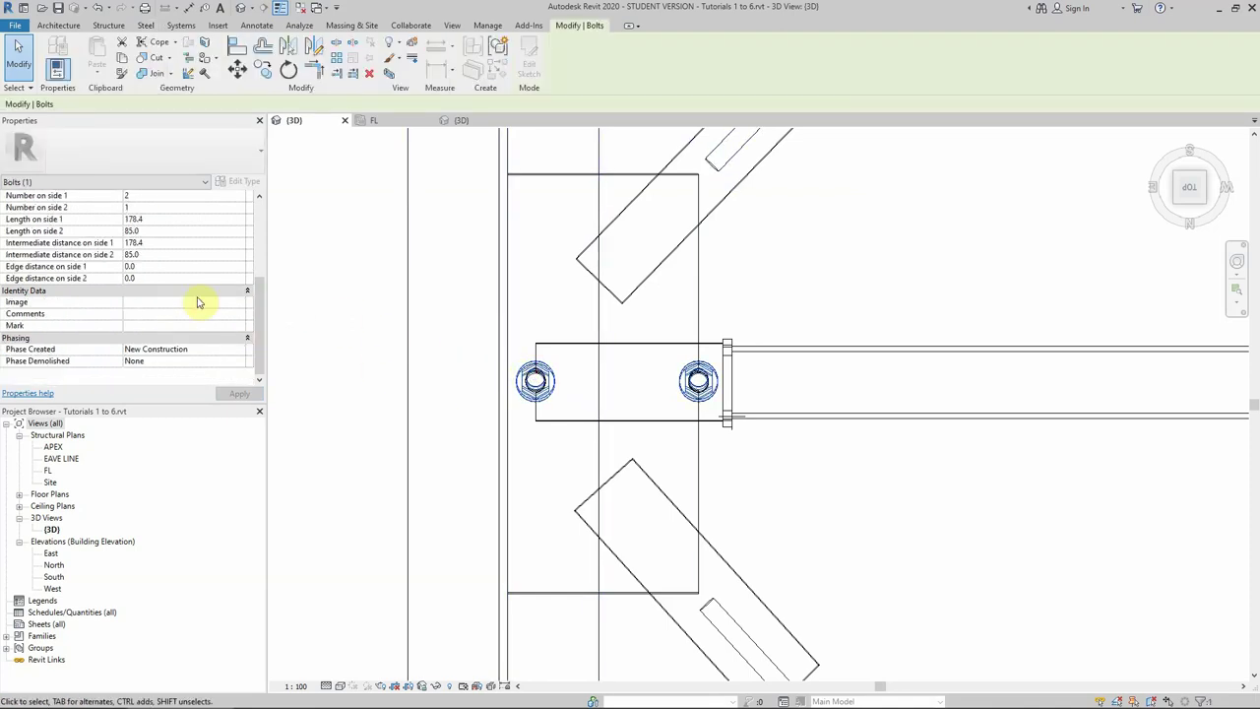
{"action": "scroll", "coordinate": [184, 323], "scroll_direction": "up", "scroll_amount": 2}
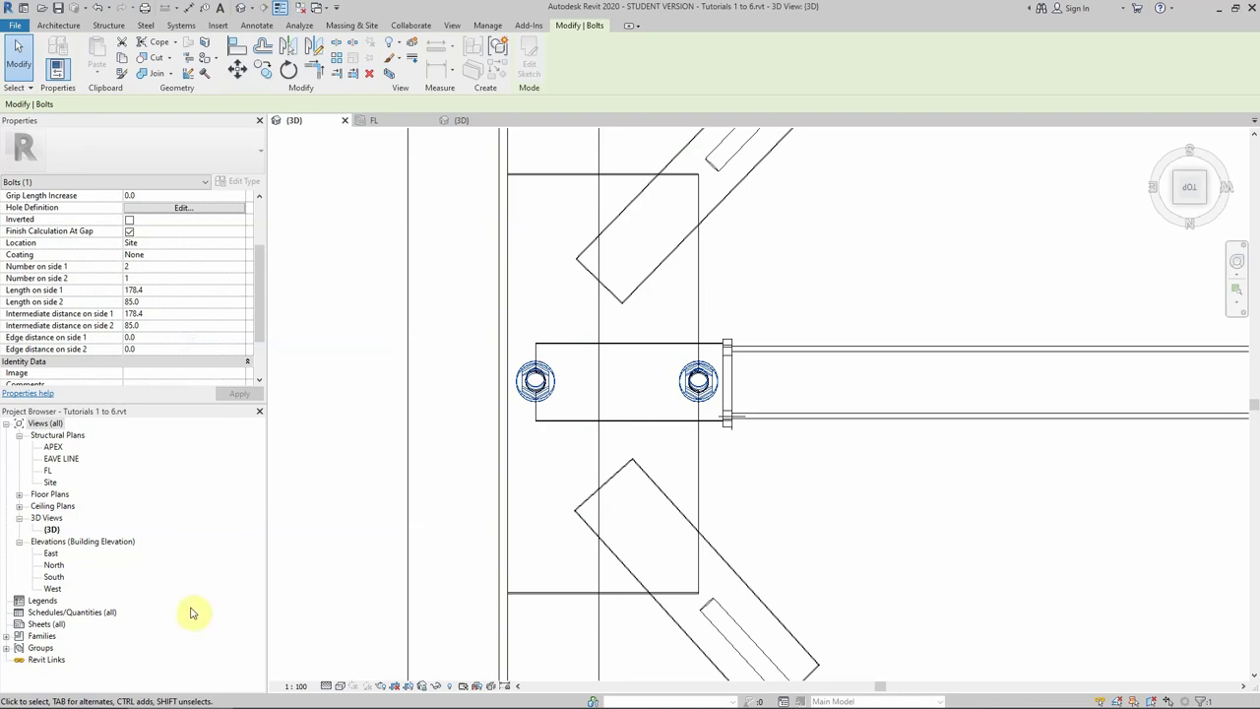
{"action": "left_click", "coordinate": [288, 696]}
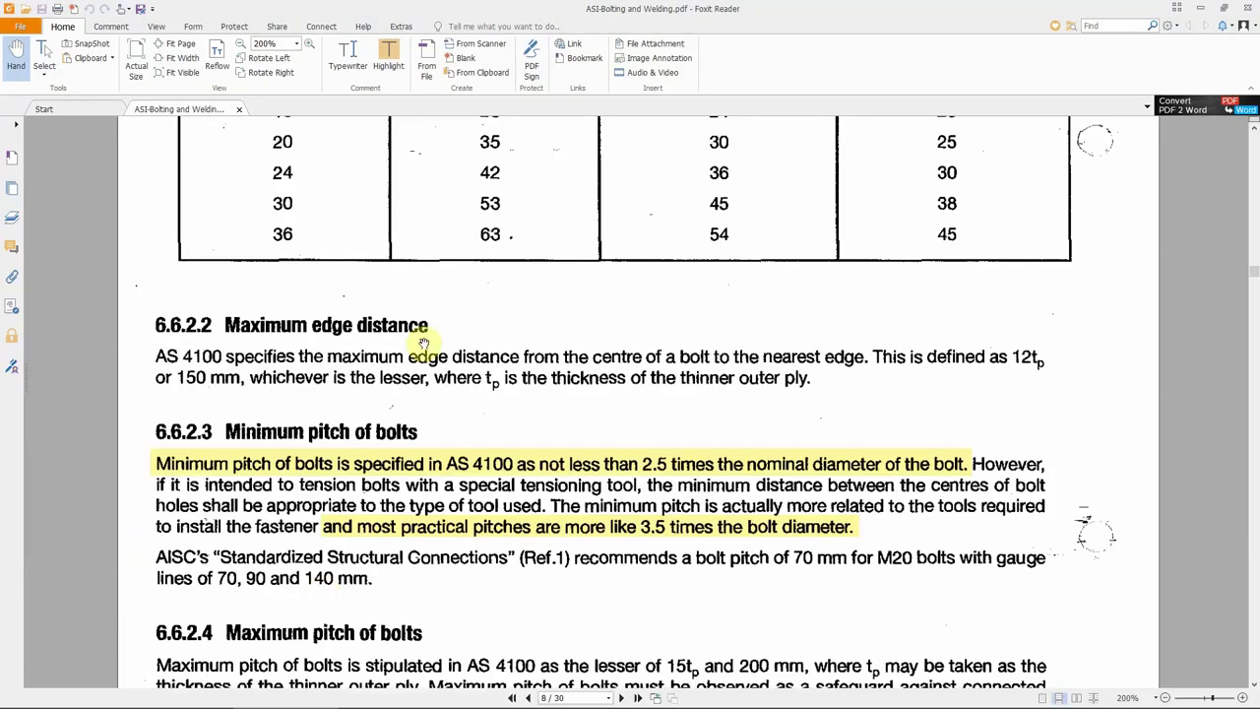
{"action": "scroll", "coordinate": [424, 342], "scroll_direction": "up", "scroll_amount": 3}
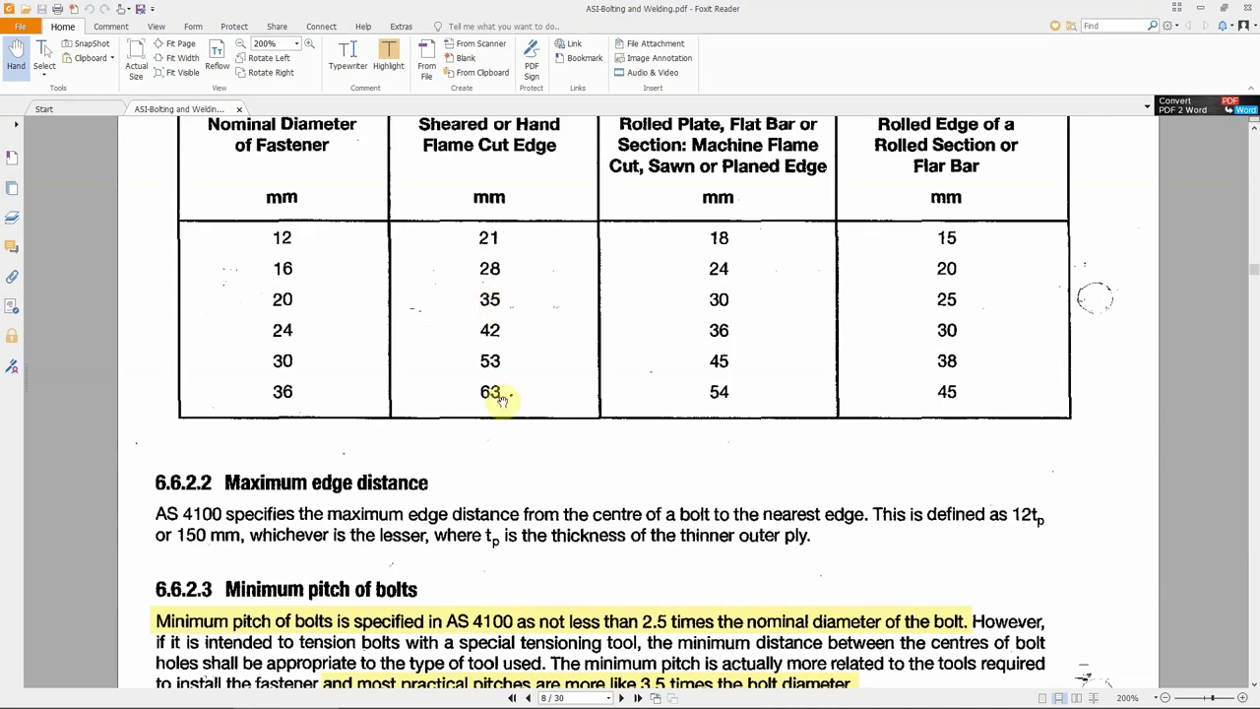
{"action": "mouse_move", "coordinate": [404, 699]}
{"action": "left_click", "coordinate": [221, 696]}
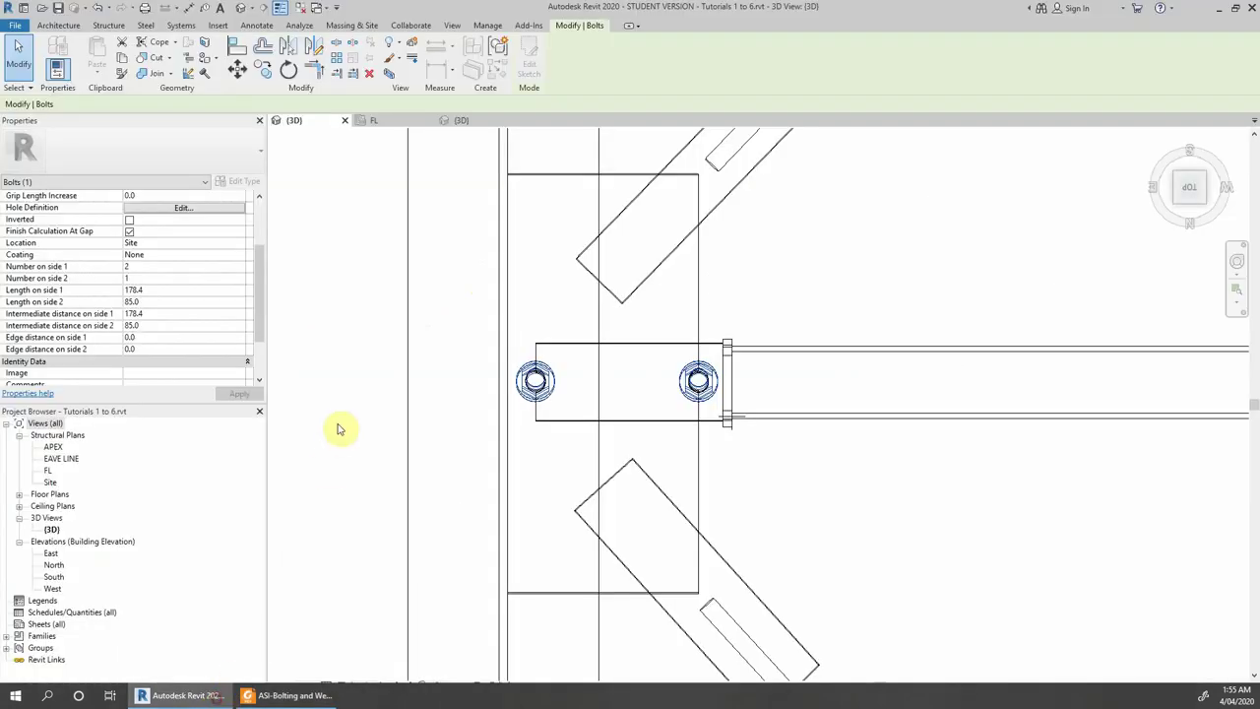
Set the bolt group's side 1 edge distance to 35.0 mm, giving 108.4 mm spacing.
{"action": "left_click", "coordinate": [141, 337]}
{"action": "type", "text": "35.0"}
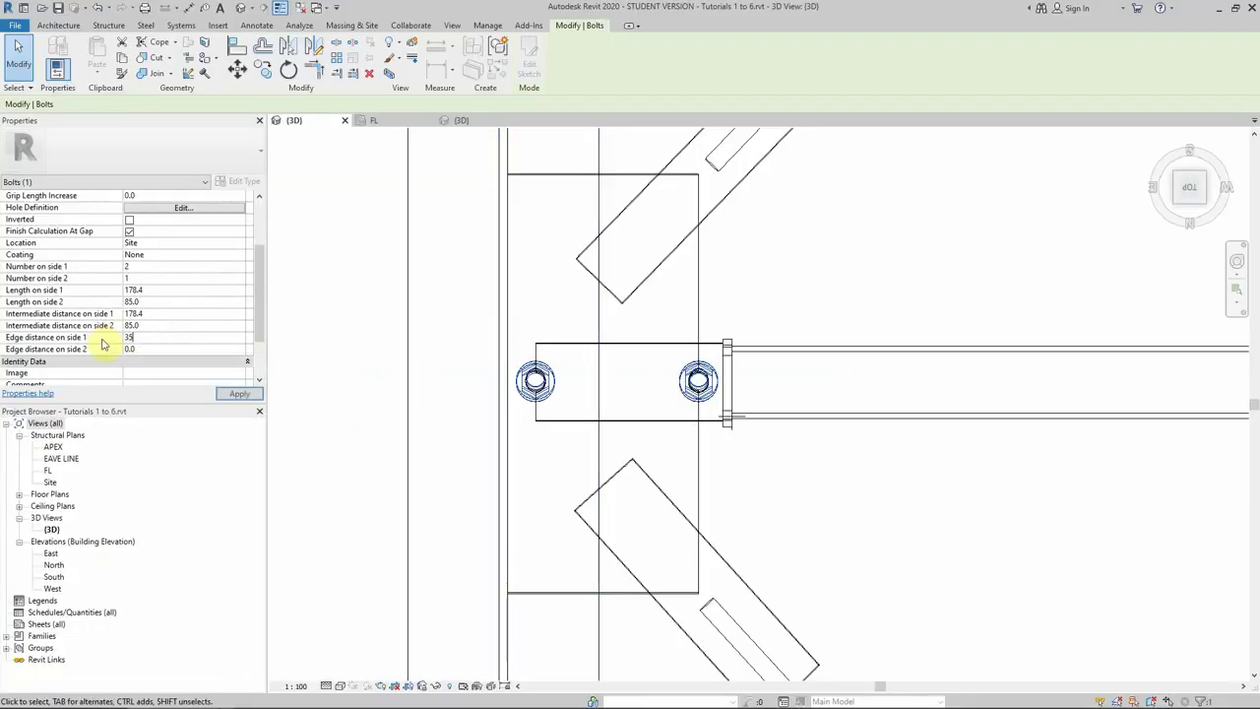
{"action": "left_click", "coordinate": [450, 341]}
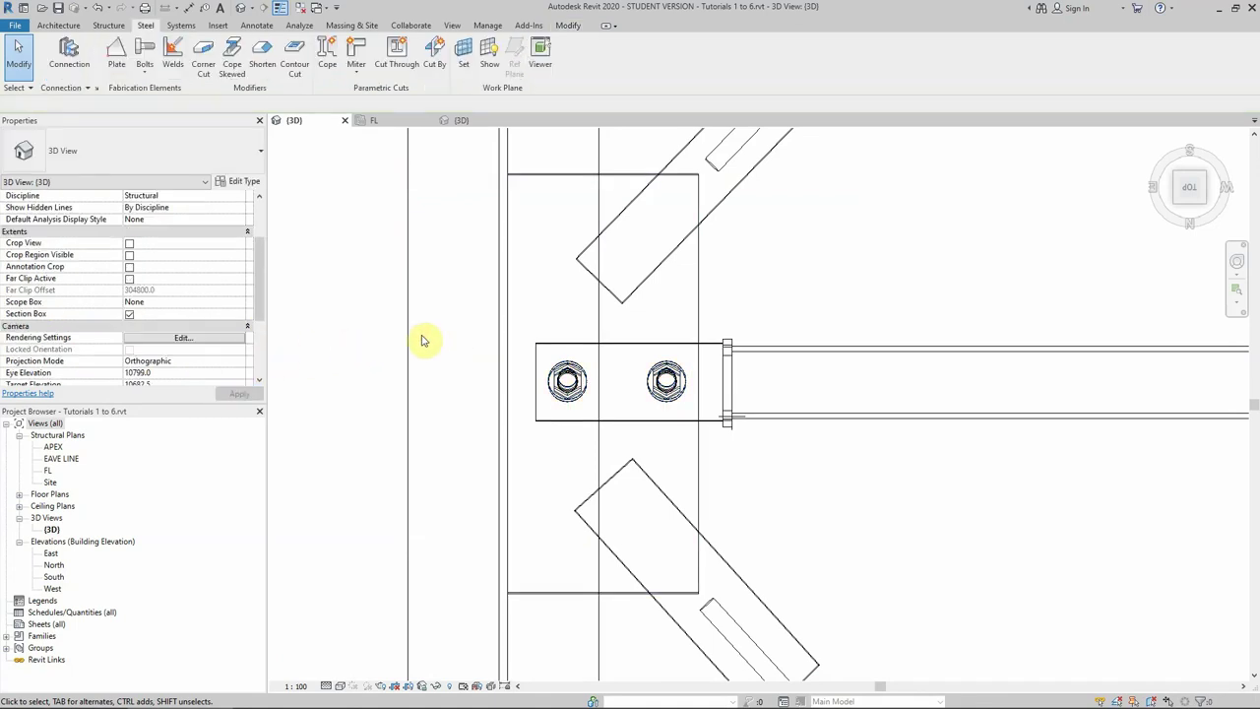
{"action": "left_click", "coordinate": [538, 372]}
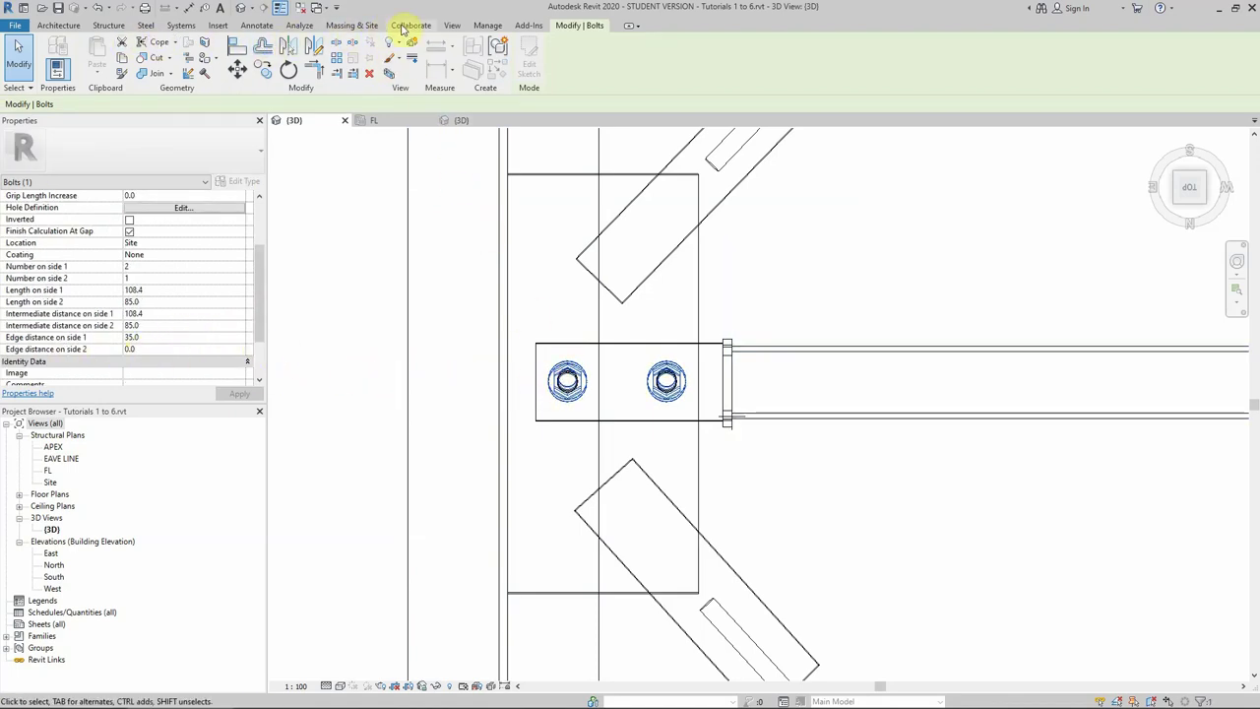
Start the Model Line tool from the Structure tab.
{"action": "left_click", "coordinate": [145, 25]}
{"action": "left_click", "coordinate": [109, 26]}
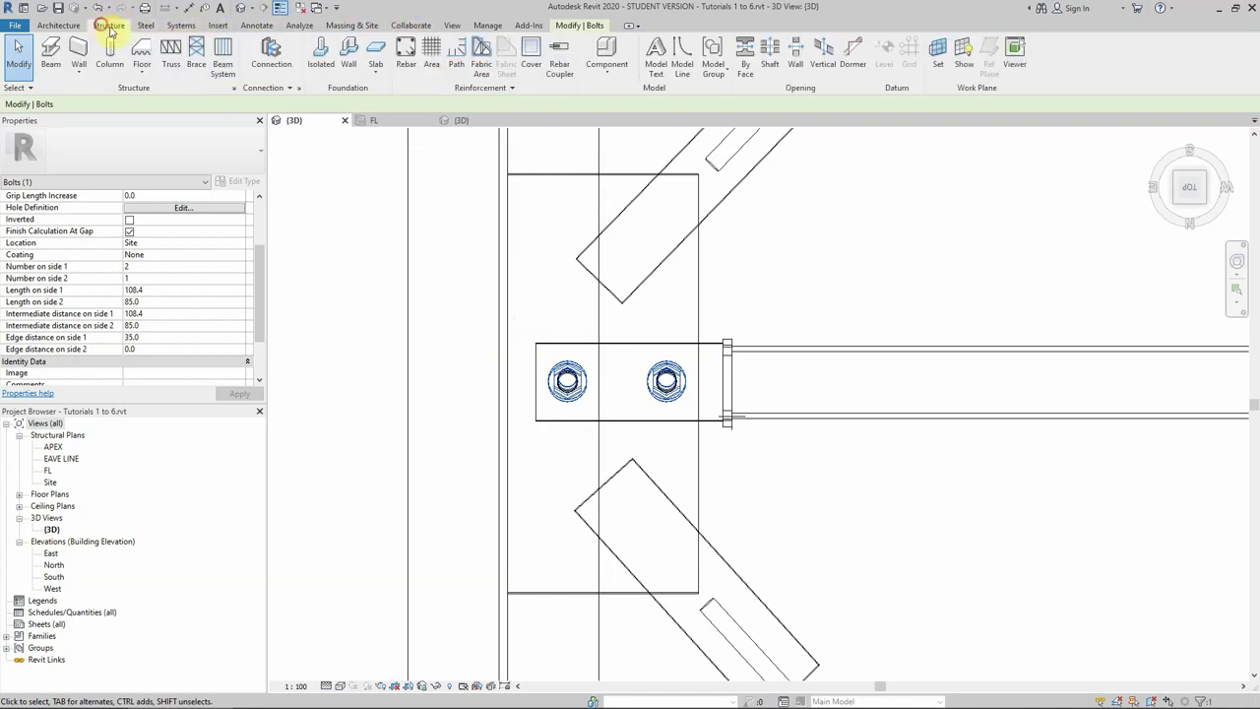
{"action": "left_click", "coordinate": [682, 54]}
{"action": "scroll", "coordinate": [564, 383], "scroll_direction": "up", "scroll_amount": 4}
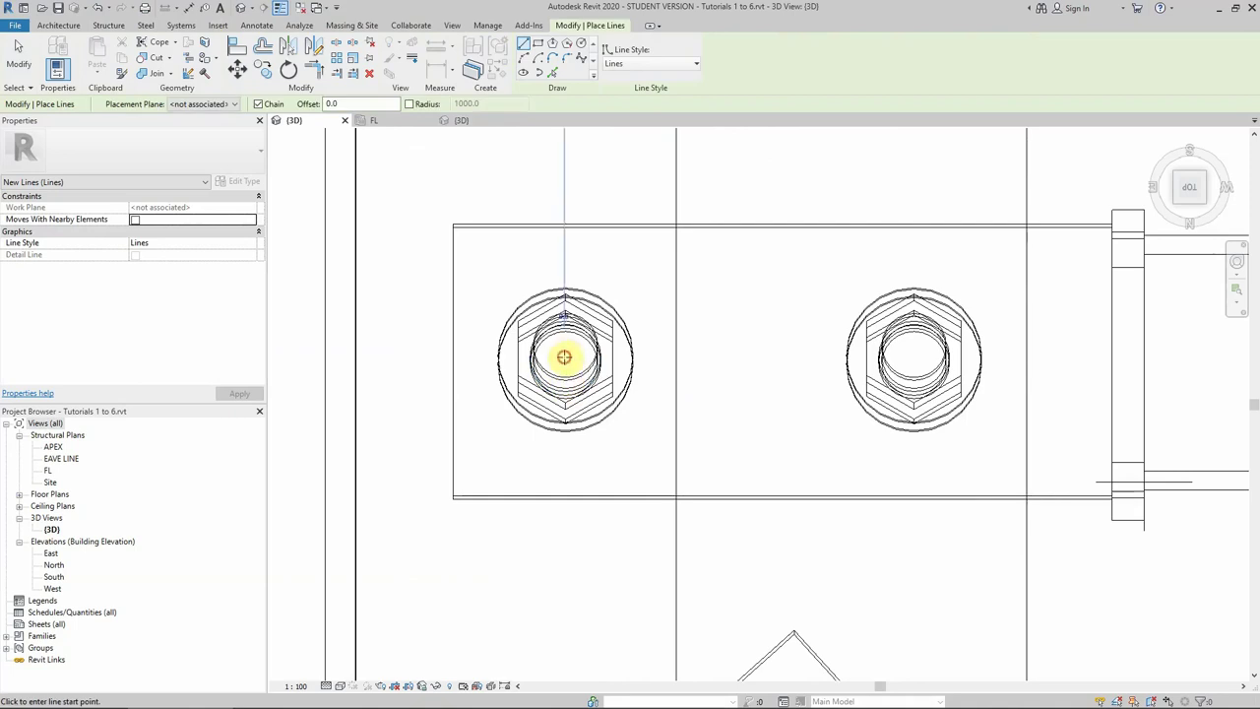
Draw model lines from the left and right bolt centres out to the plate ends.
{"action": "left_click", "coordinate": [563, 356]}
{"action": "left_click", "coordinate": [454, 354]}
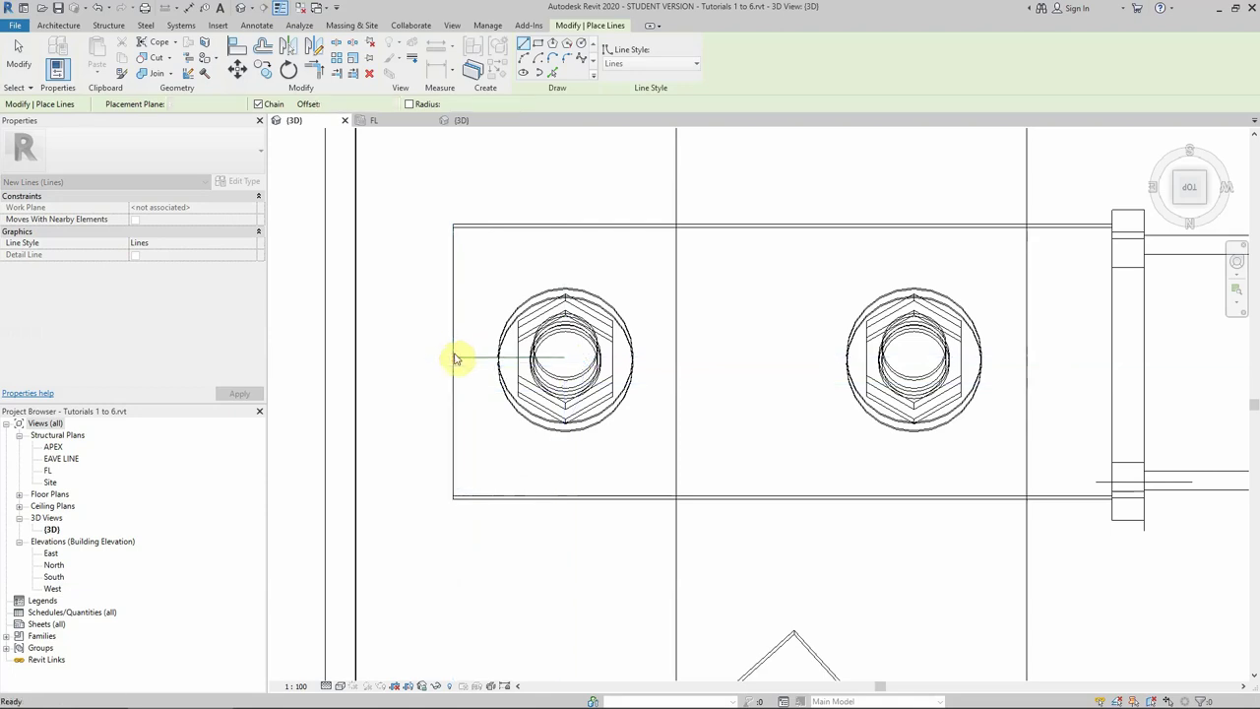
{"action": "key", "text": "Escape"}
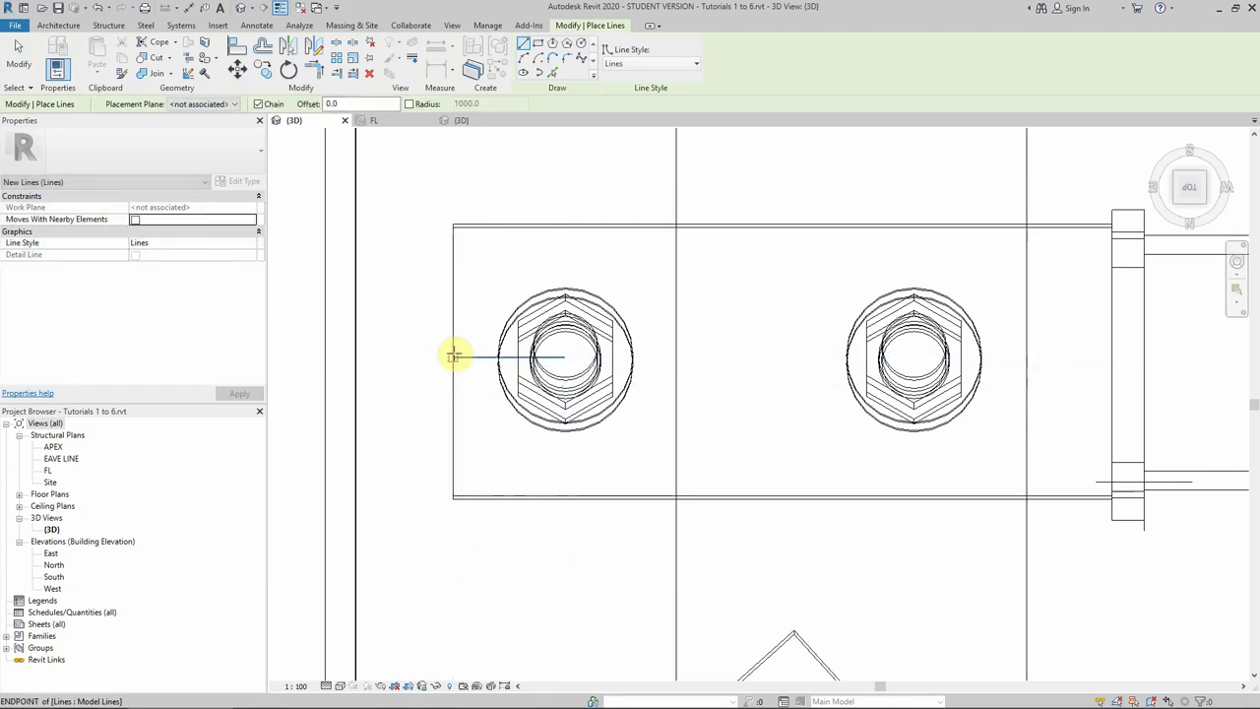
{"action": "left_click", "coordinate": [912, 355]}
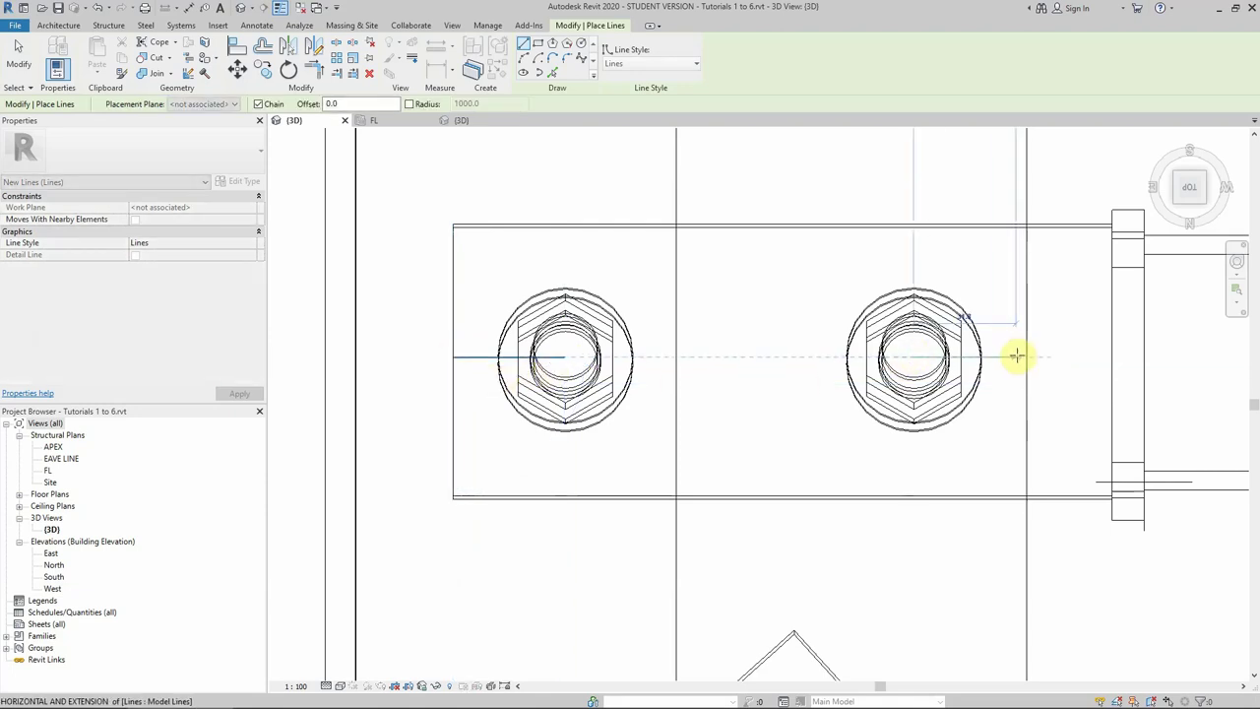
{"action": "left_click", "coordinate": [1024, 355]}
{"action": "key", "text": "Escape"}
{"action": "scroll", "coordinate": [708, 374], "scroll_direction": "down", "scroll_amount": 3}
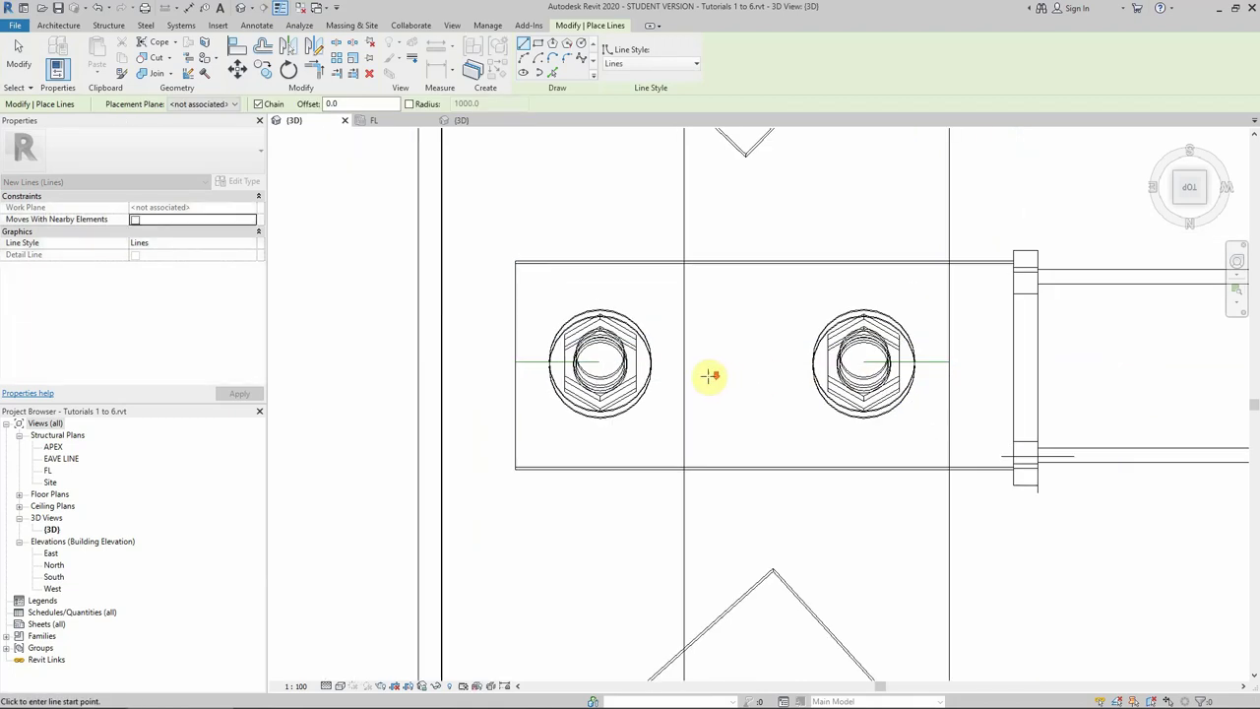
{"action": "scroll", "coordinate": [424, 366], "scroll_direction": "down", "scroll_amount": 3}
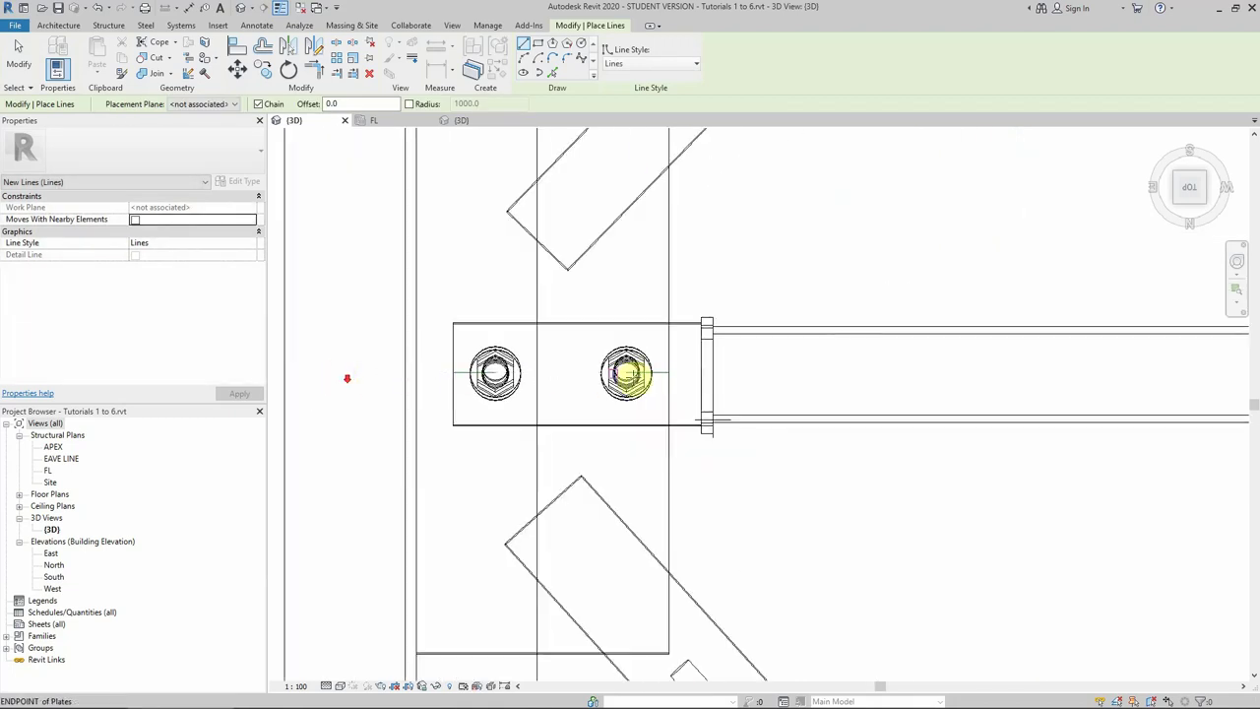
{"action": "scroll", "coordinate": [591, 370], "scroll_direction": "down", "scroll_amount": 1}
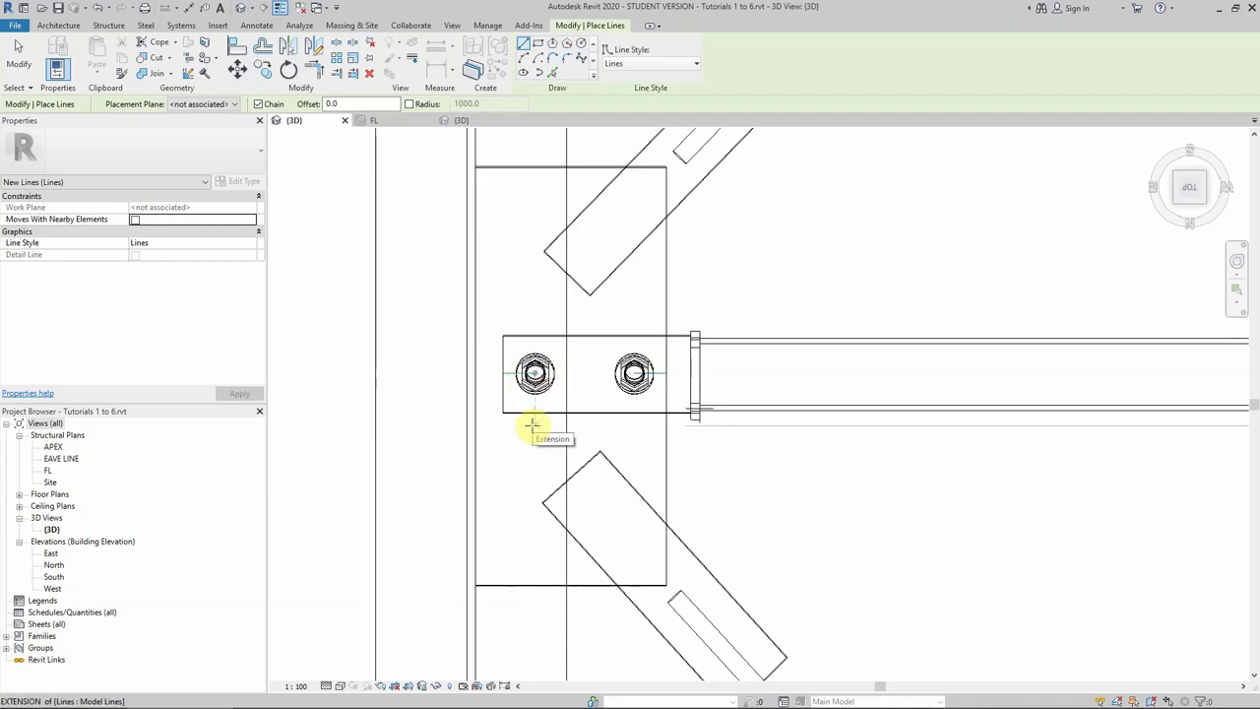
{"action": "scroll", "coordinate": [531, 404], "scroll_direction": "up", "scroll_amount": 2}
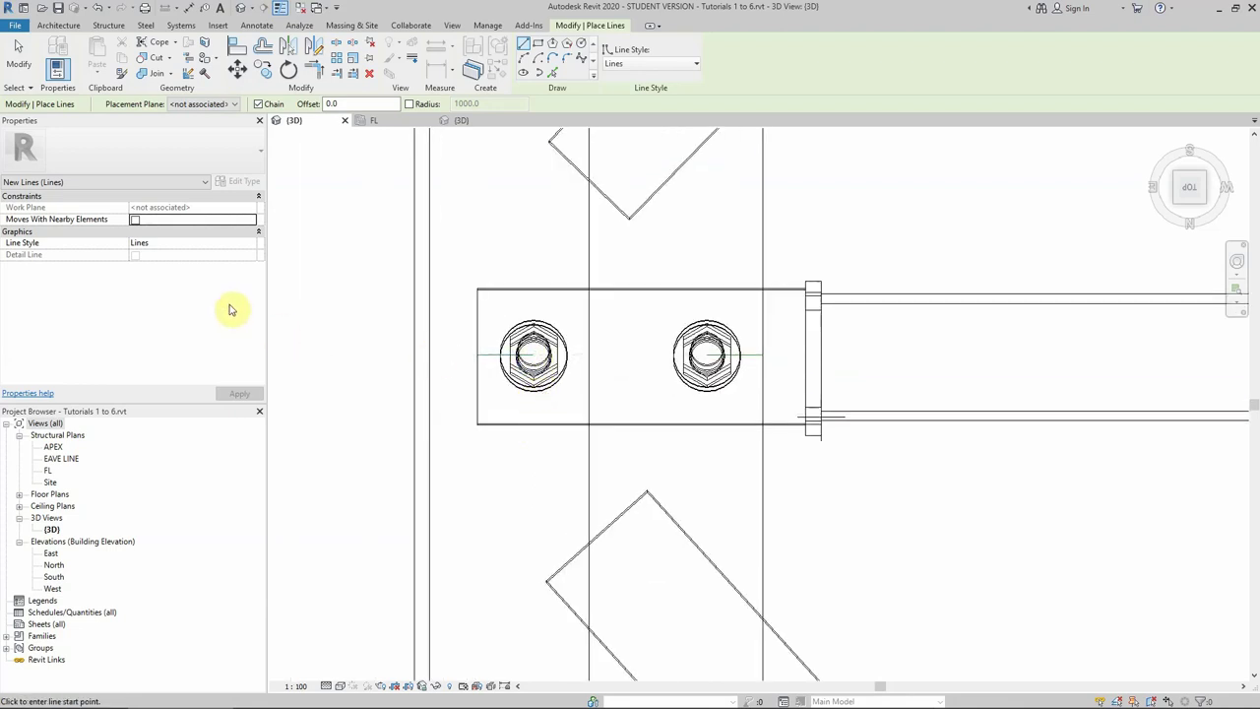
{"action": "key", "text": "Escape"}
Draw two more model lines: left bolt down to the bottom edge, right bolt sideways.
{"action": "left_click", "coordinate": [522, 333]}
{"action": "scroll", "coordinate": [136, 356], "scroll_direction": "down", "scroll_amount": 3}
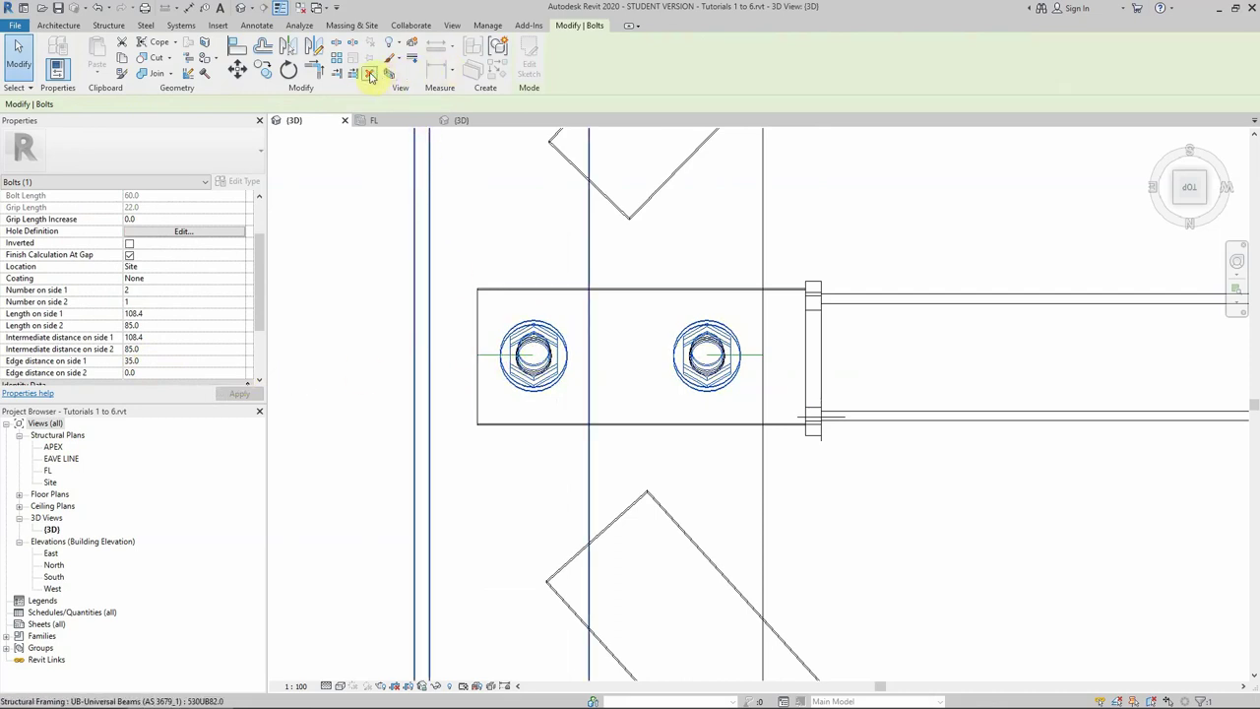
{"action": "left_click", "coordinate": [146, 27]}
{"action": "left_click", "coordinate": [681, 55]}
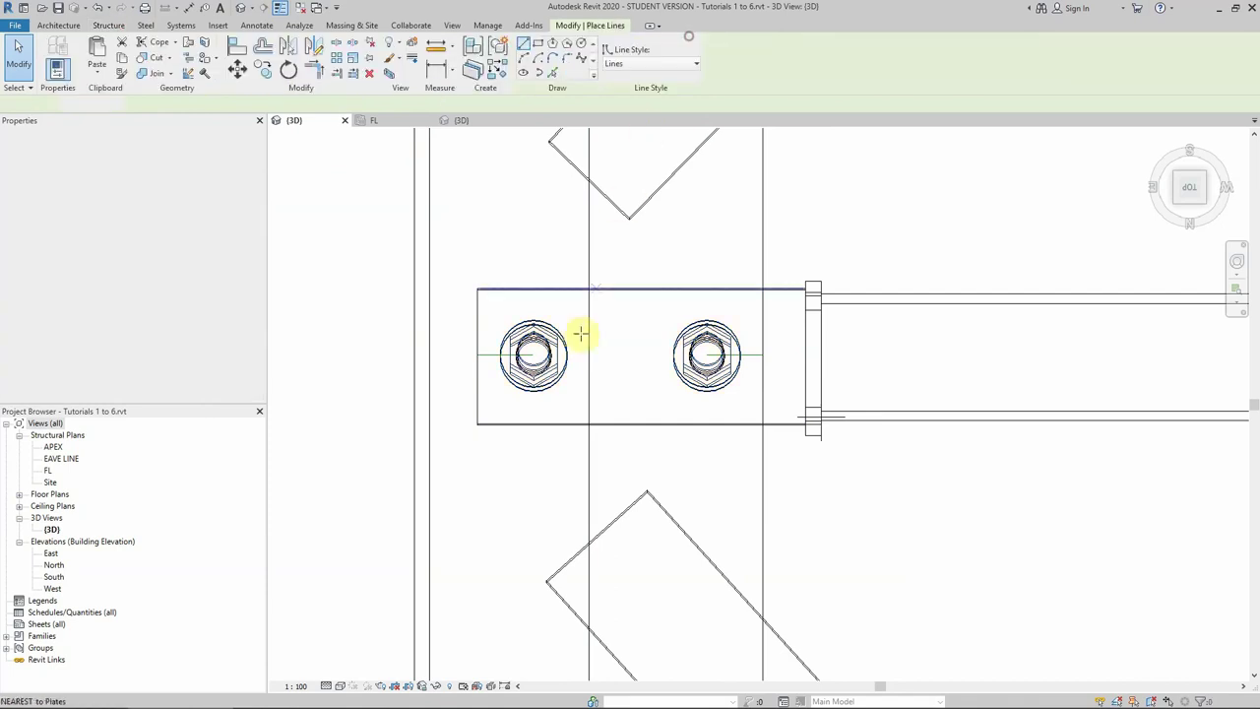
{"action": "left_click", "coordinate": [532, 355]}
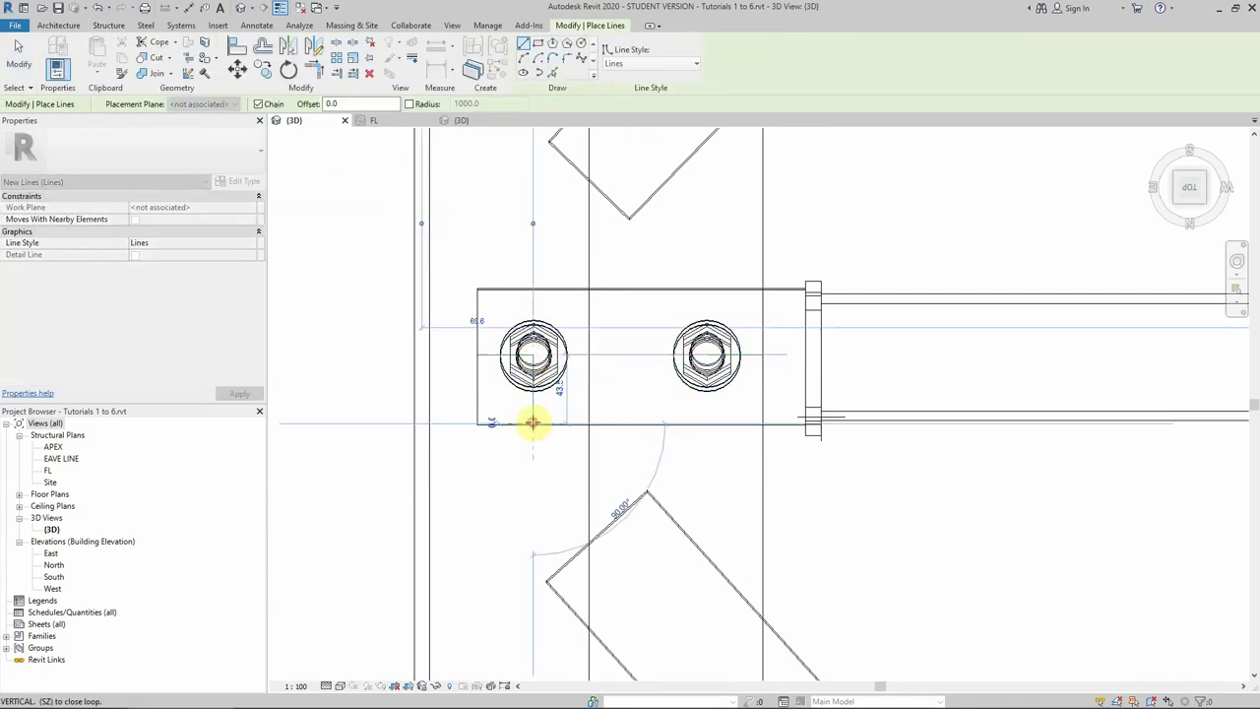
{"action": "left_click", "coordinate": [532, 423]}
{"action": "key", "text": "Escape"}
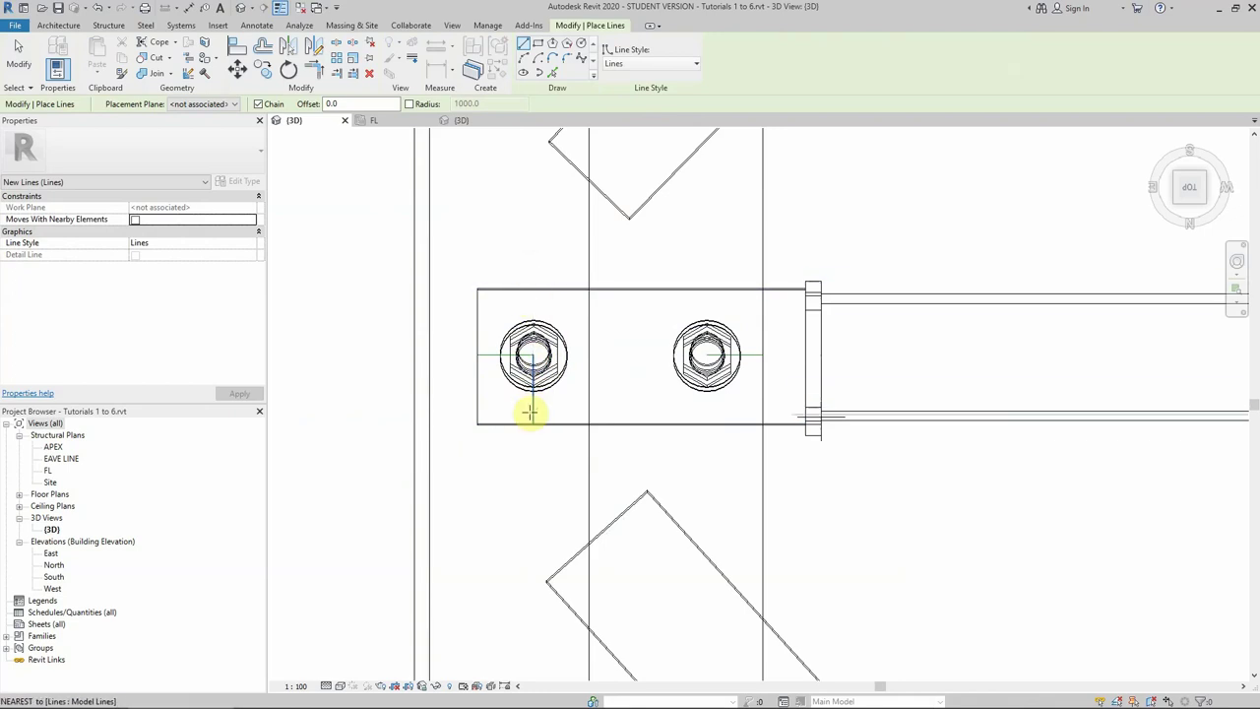
{"action": "left_click", "coordinate": [707, 356]}
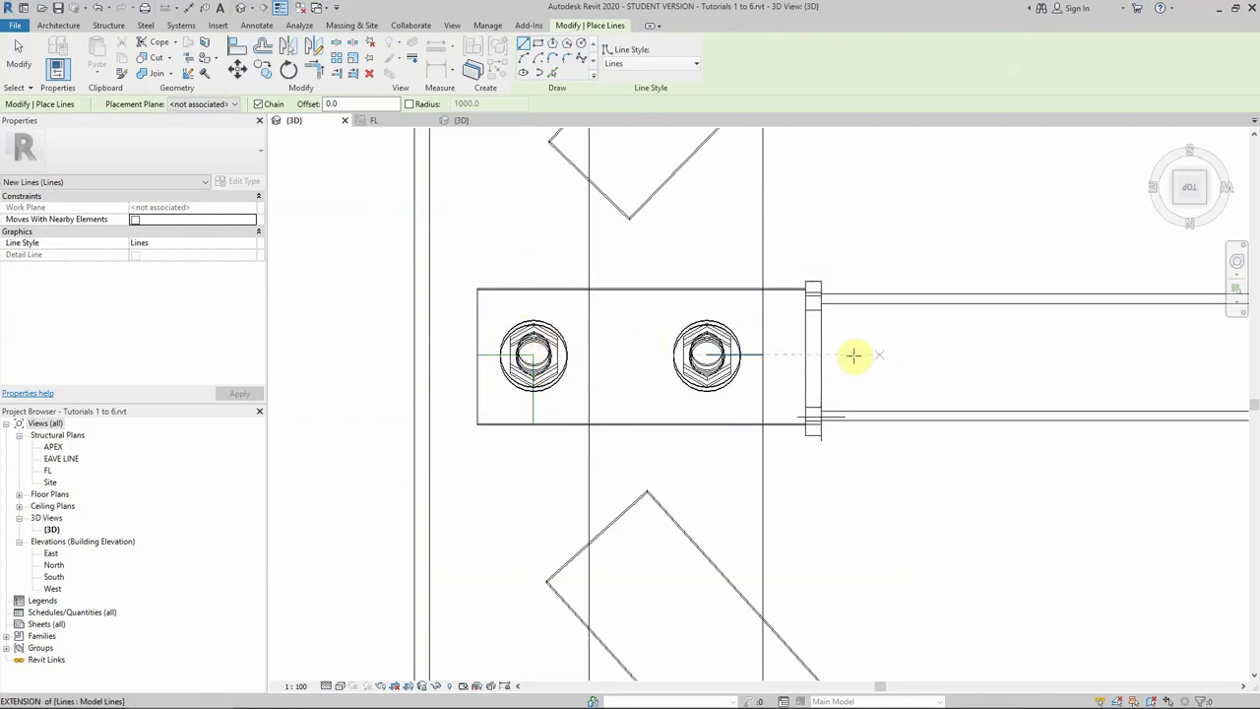
{"action": "left_click", "coordinate": [763, 355]}
{"action": "key", "text": "Escape"}
{"action": "scroll", "coordinate": [532, 356], "scroll_direction": "down", "scroll_amount": 2}
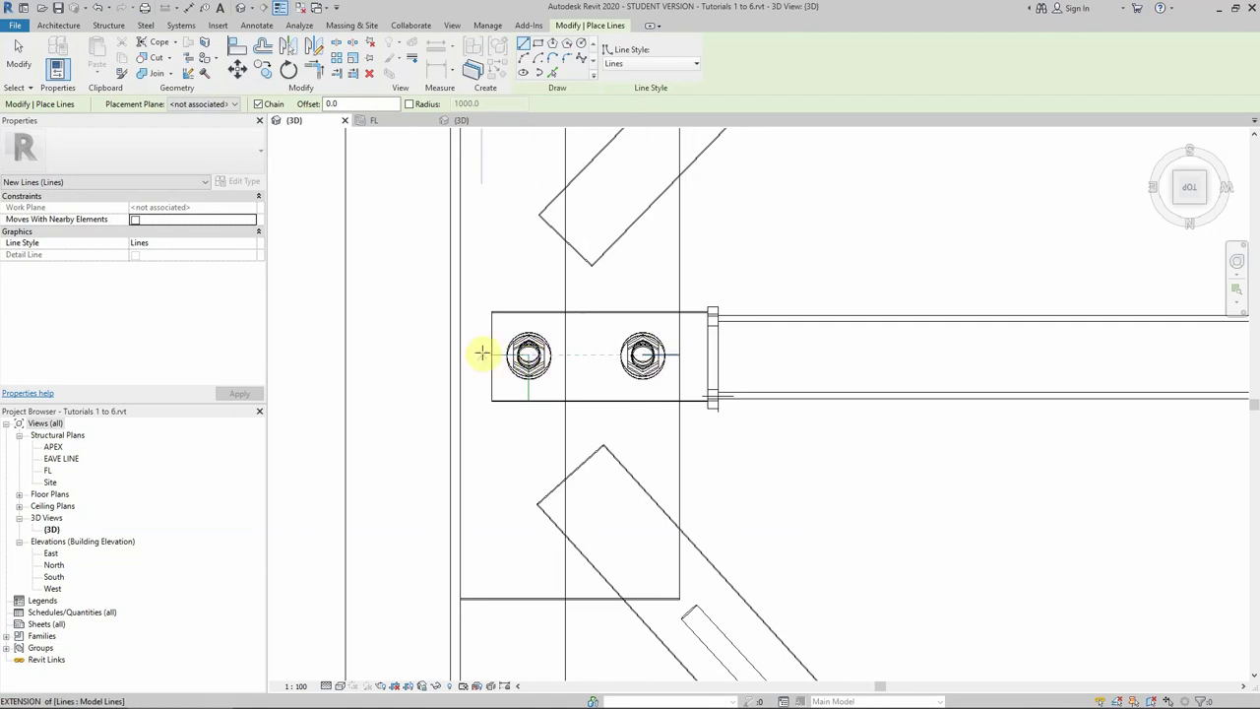
{"action": "key", "text": "Escape"}
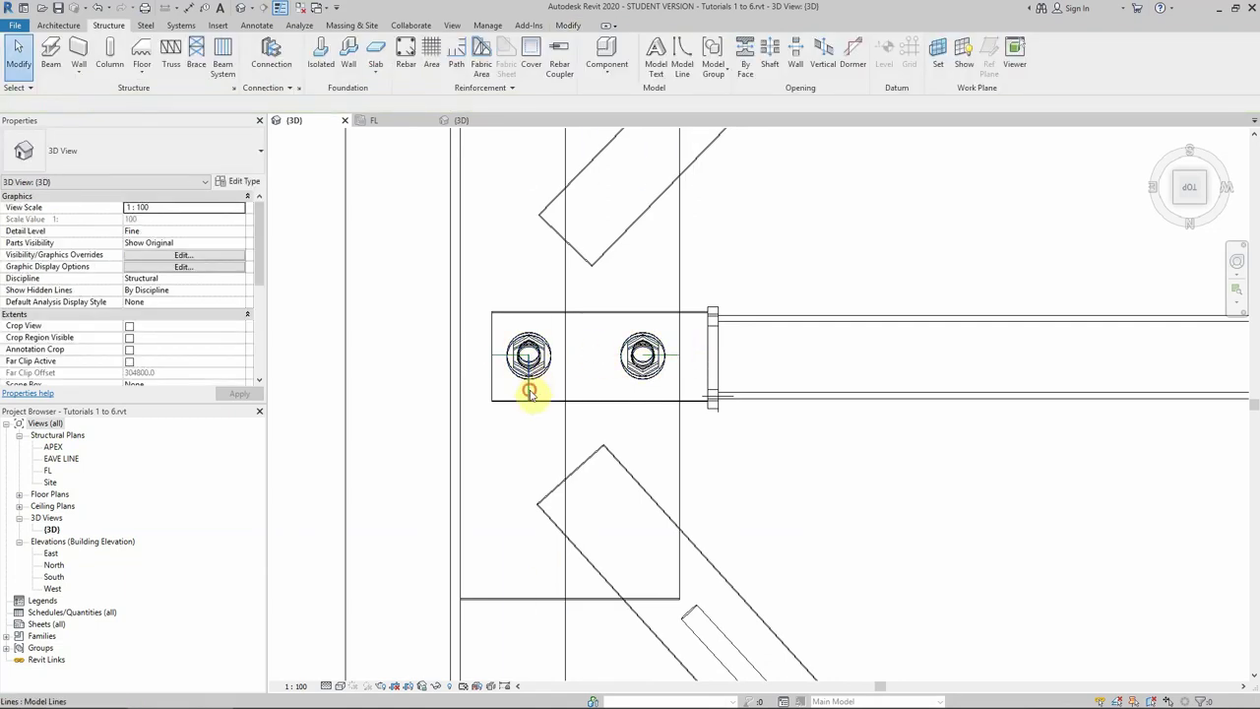
Select the reference lines to read their lengths and confirm the 35.0 mm edge distances.
{"action": "left_click", "coordinate": [530, 393]}
{"action": "key", "text": "Escape"}
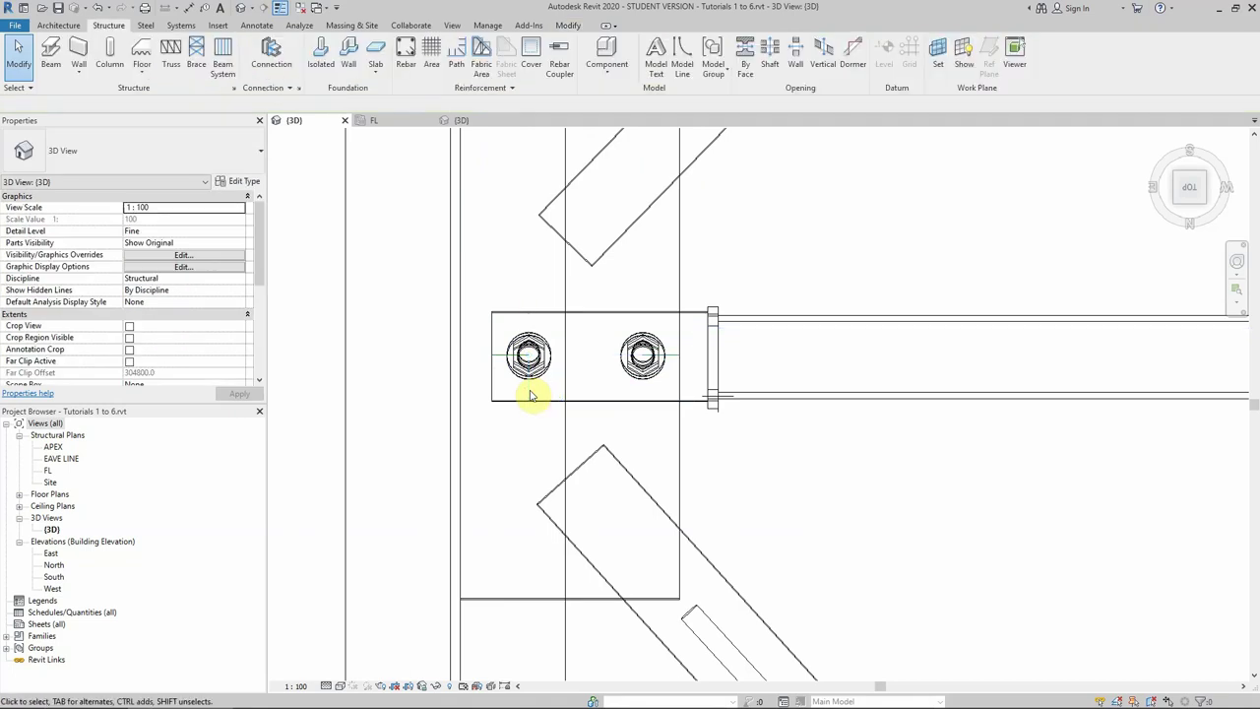
{"action": "left_click", "coordinate": [497, 356]}
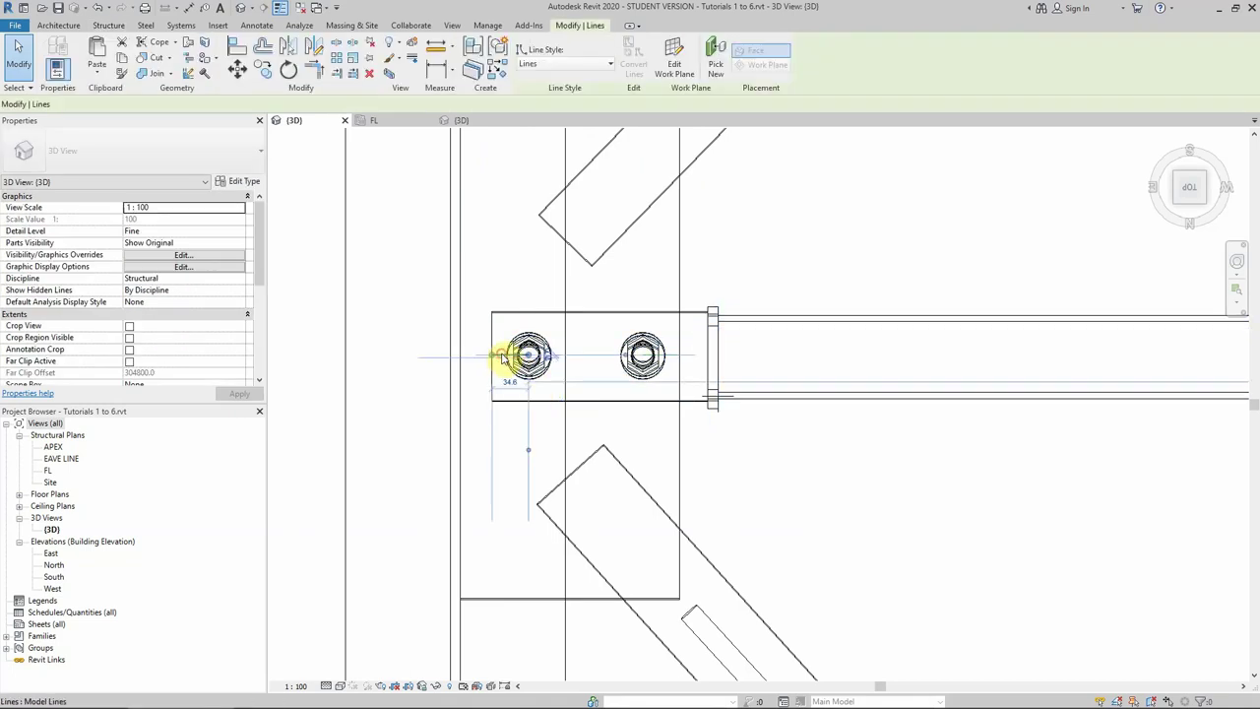
{"action": "key", "text": "Escape"}
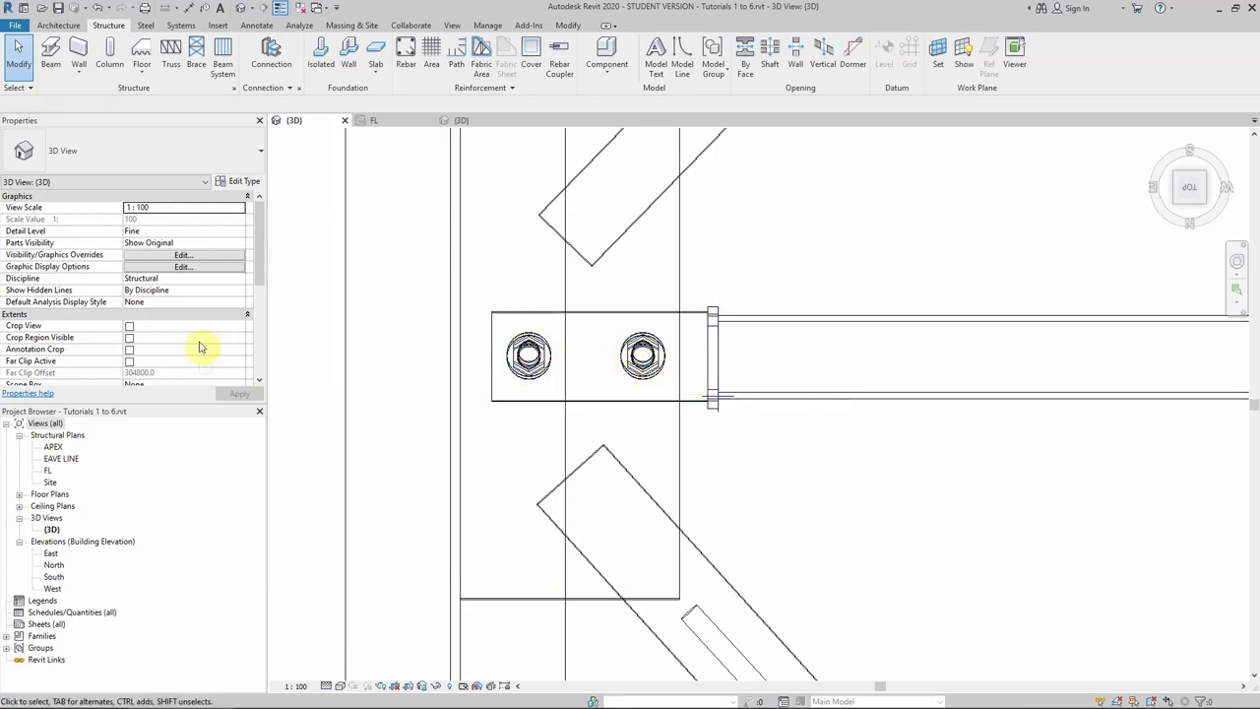
{"action": "scroll", "coordinate": [200, 347], "scroll_direction": "down", "scroll_amount": 3}
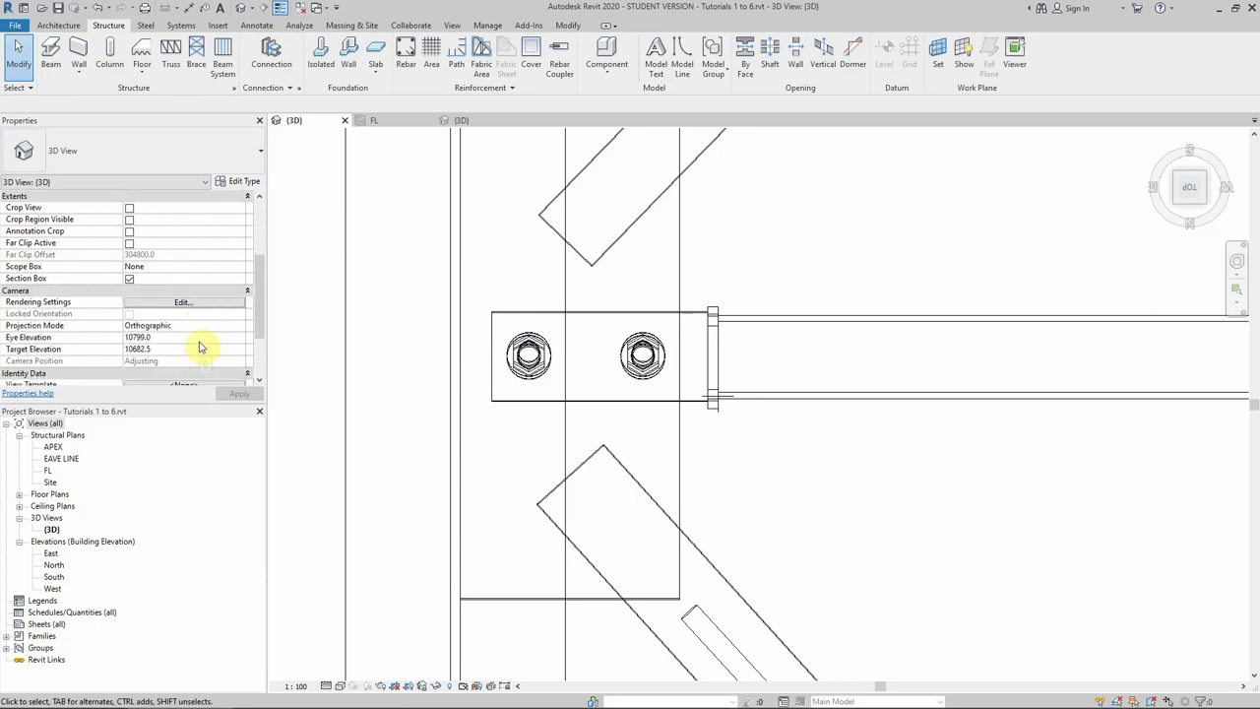
{"action": "scroll", "coordinate": [200, 346], "scroll_direction": "down", "scroll_amount": 3}
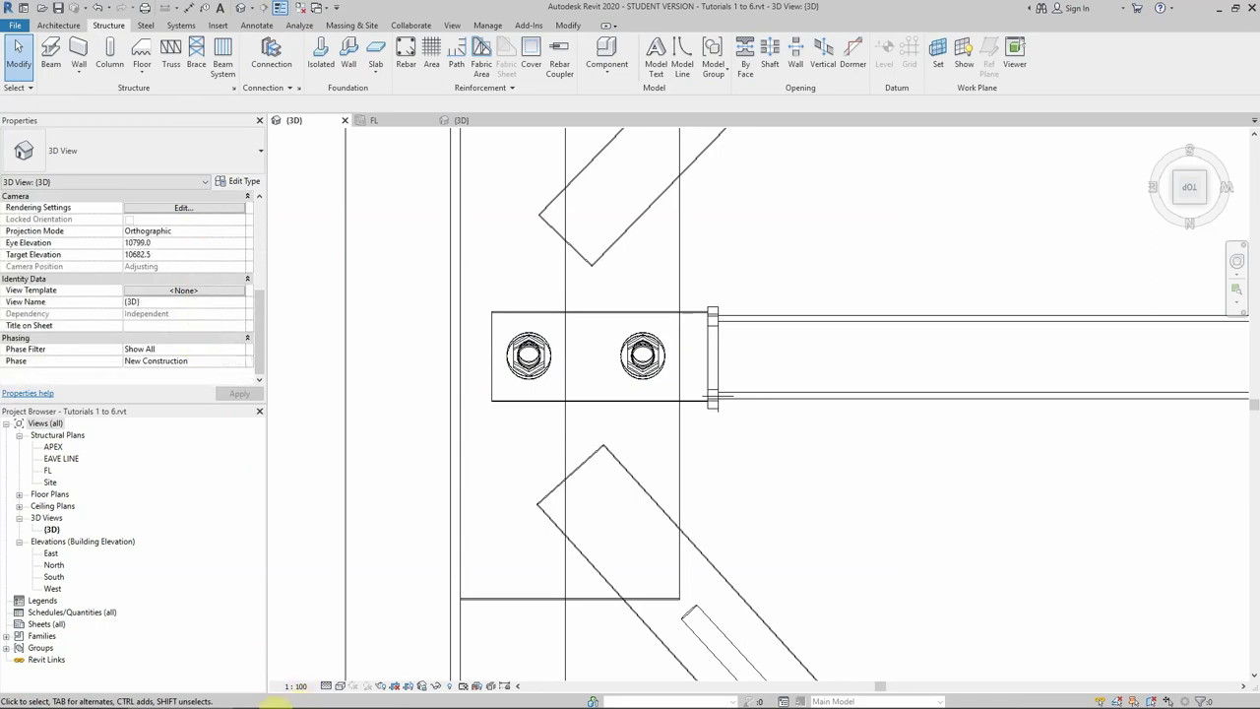
Scroll the ASI Bolting and Welding PDF to section 6.6.2.3 Minimum pitch of bolts.
{"action": "left_click", "coordinate": [290, 695]}
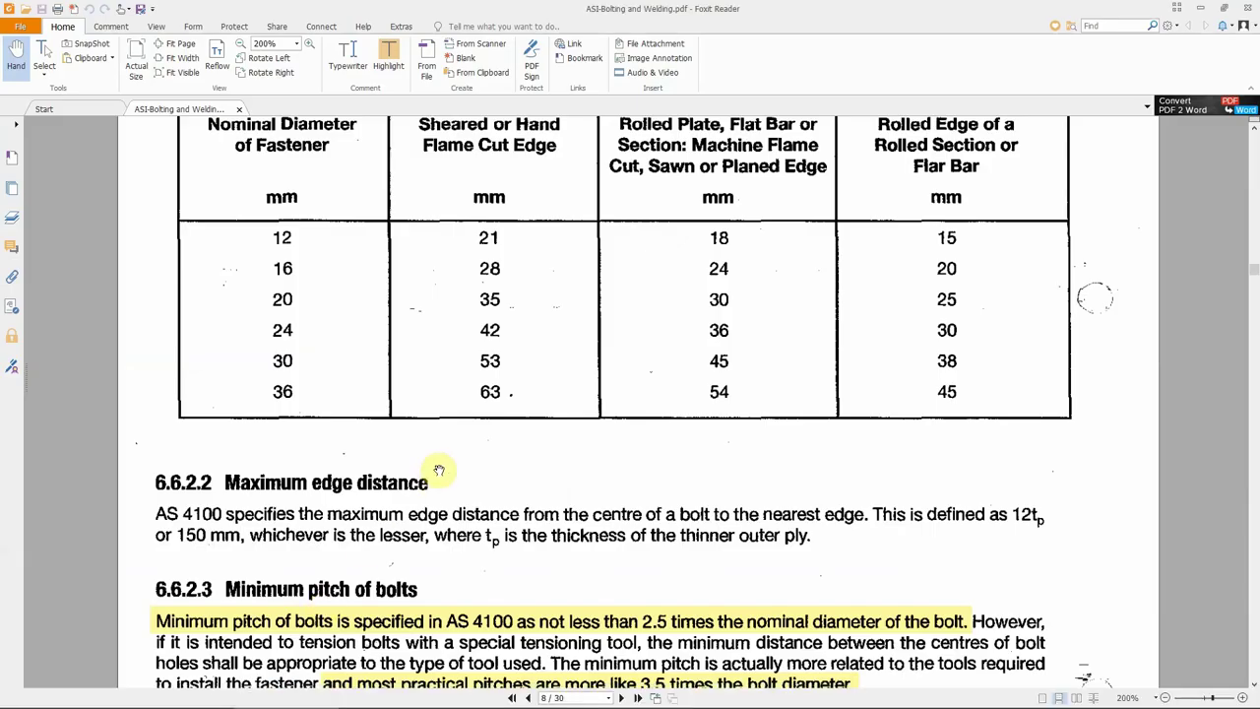
{"action": "scroll", "coordinate": [439, 470], "scroll_direction": "down", "scroll_amount": 2}
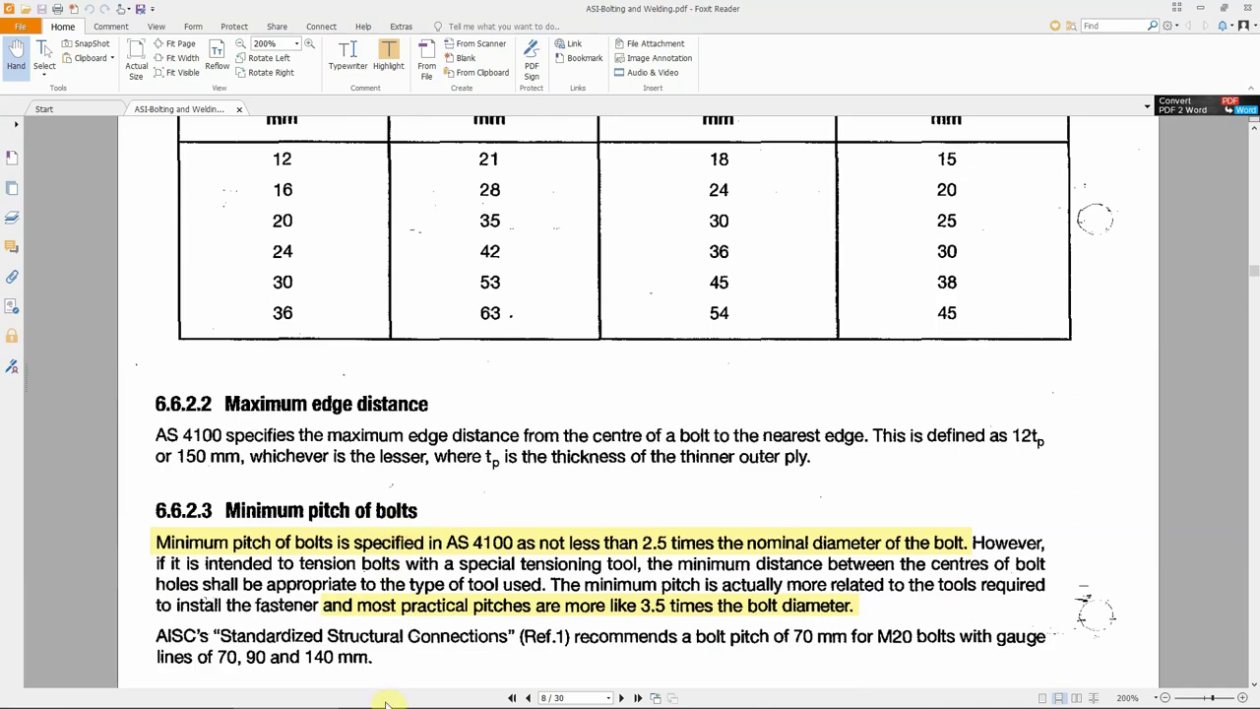
{"action": "left_click", "coordinate": [182, 695]}
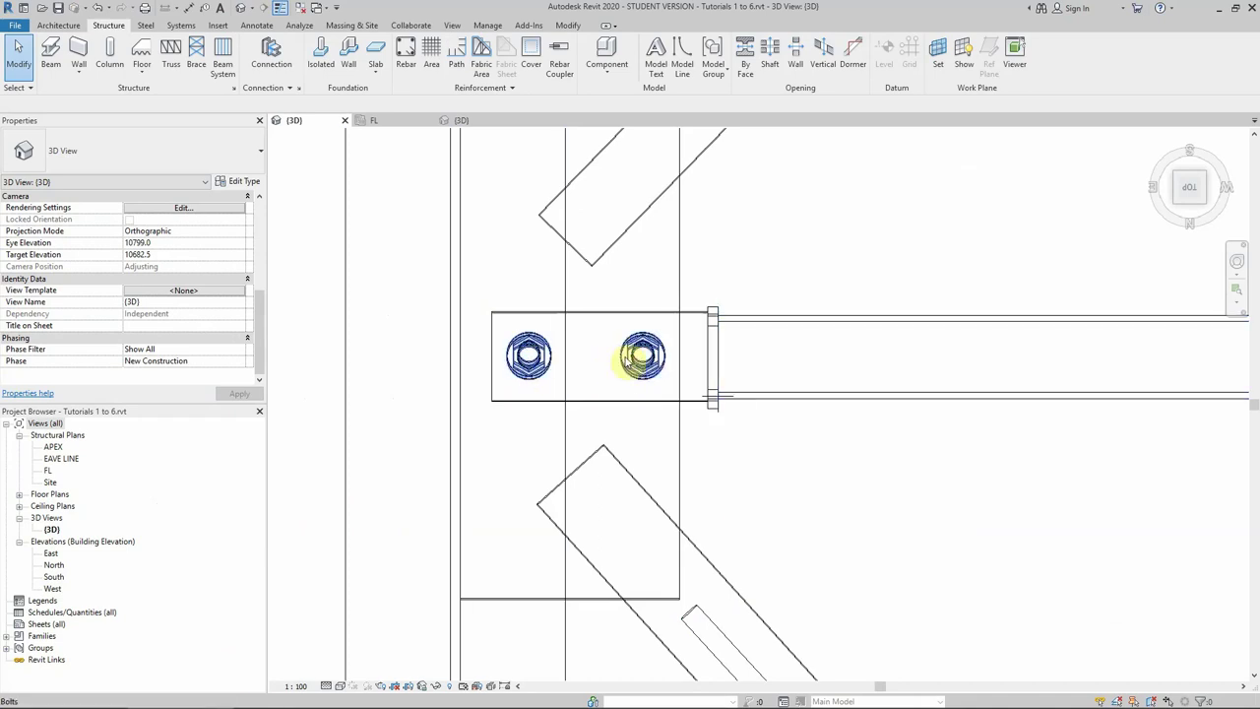
{"action": "left_click", "coordinate": [292, 695]}
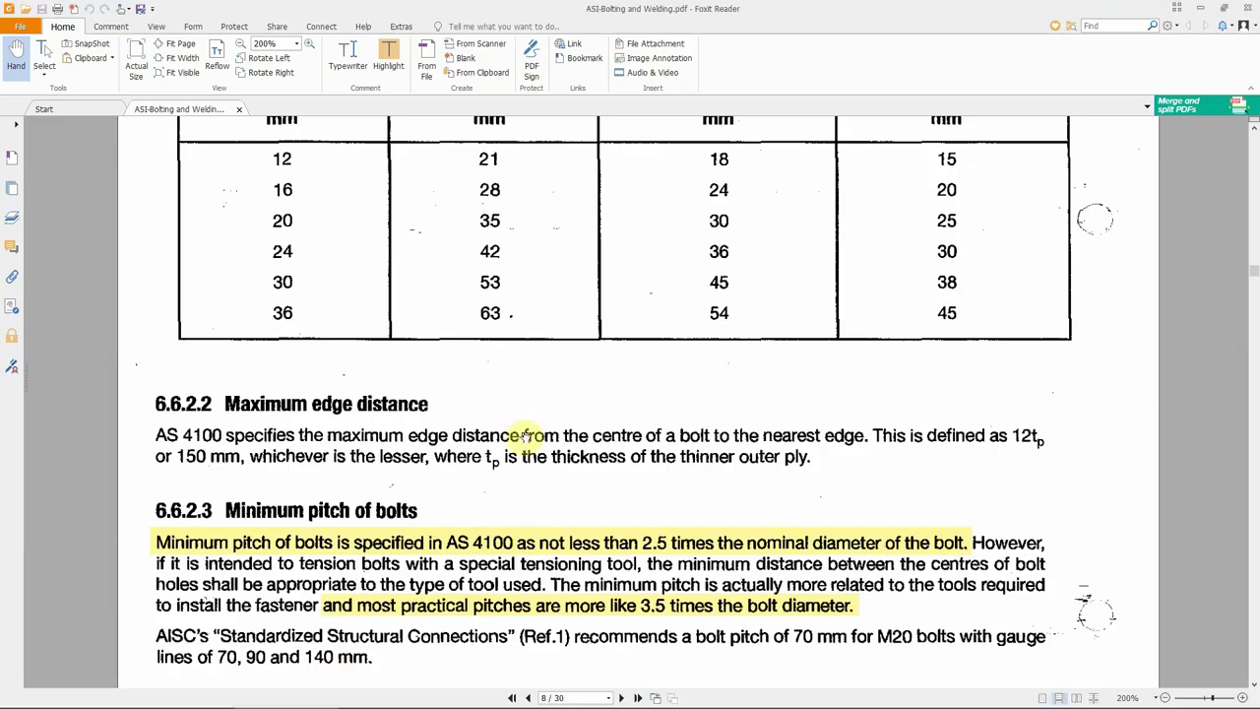
{"action": "scroll", "coordinate": [527, 433], "scroll_direction": "down", "scroll_amount": 2}
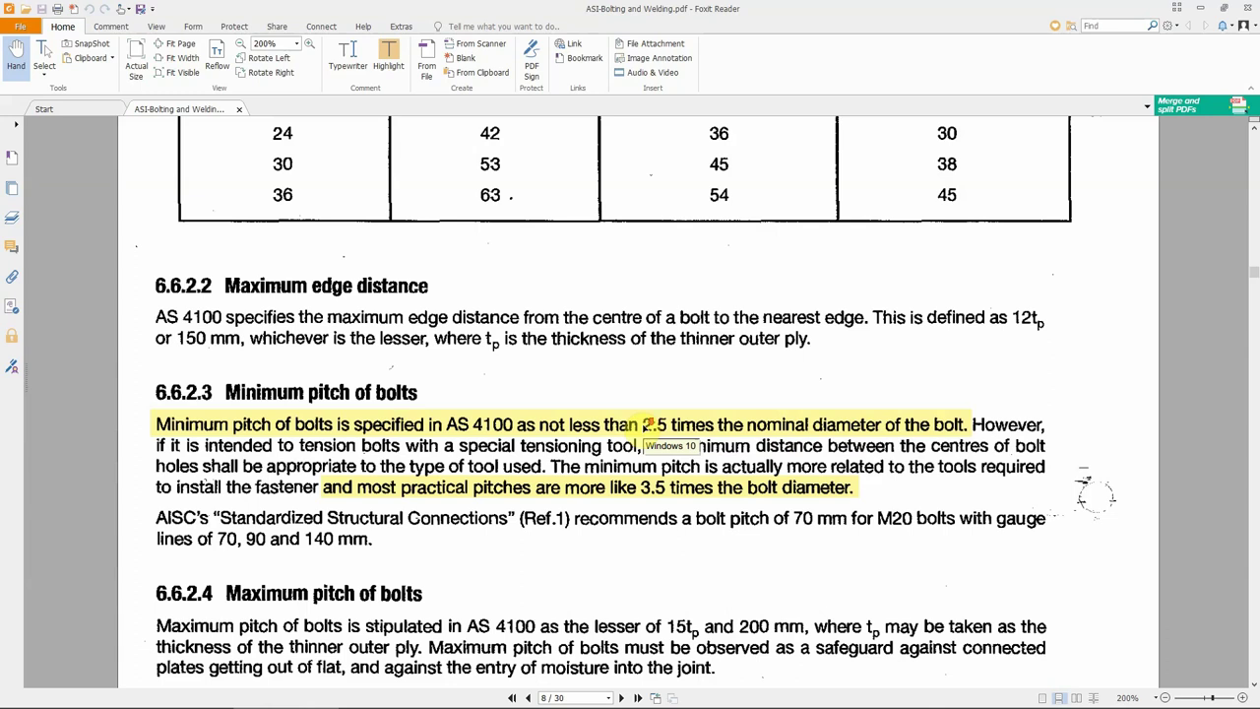
{"action": "scroll", "coordinate": [648, 424], "scroll_direction": "down", "scroll_amount": 1}
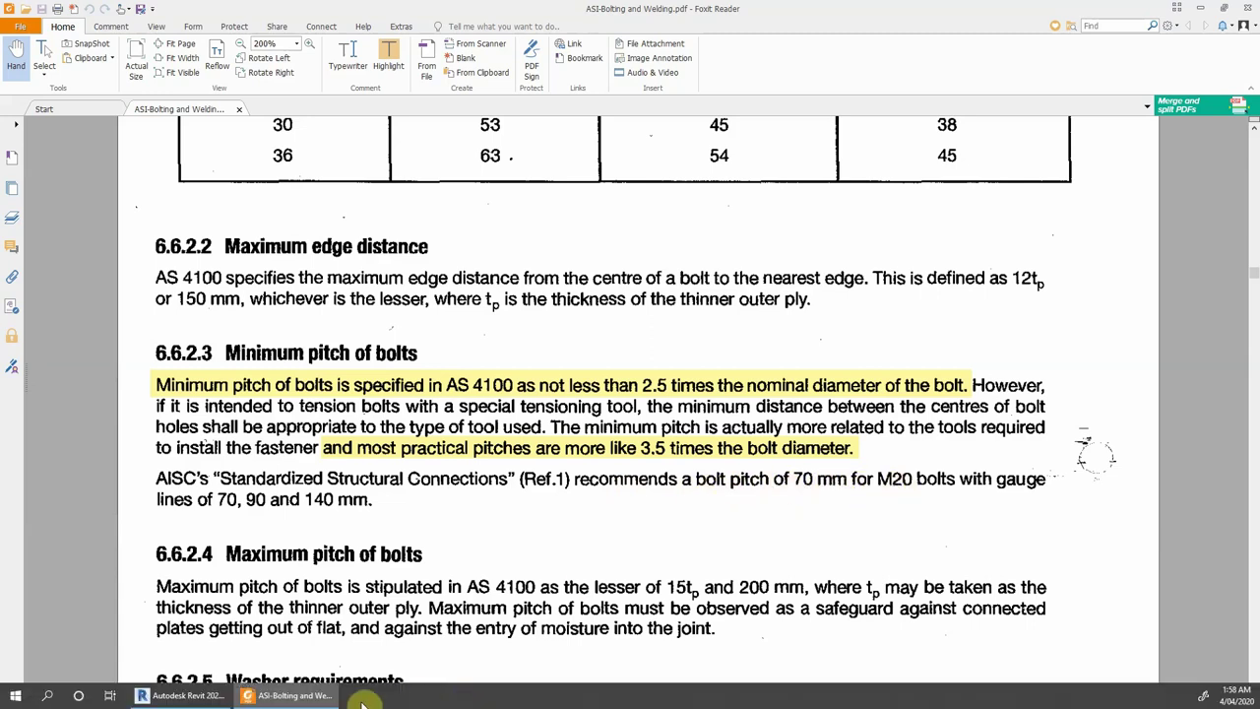
Change the beam-end bolt group's side 1 edge distance to 40.0 mm, closing spacing to 98.4 mm.
{"action": "left_click", "coordinate": [187, 697]}
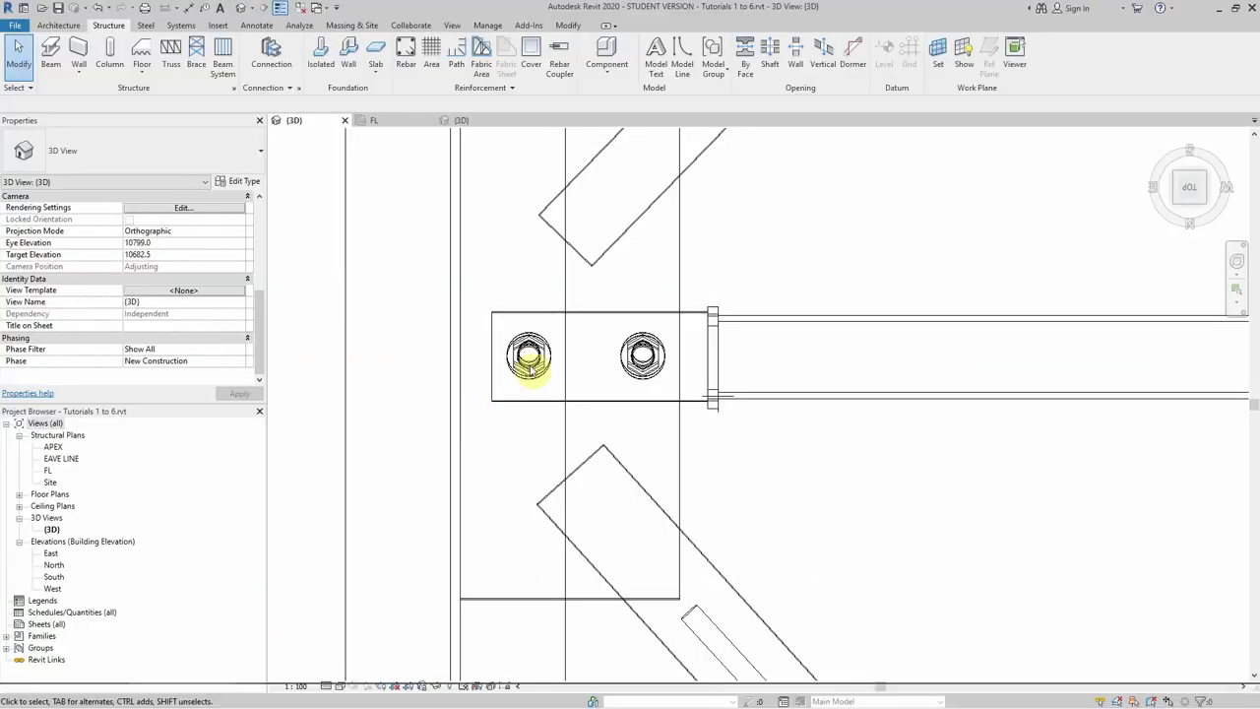
{"action": "left_click", "coordinate": [636, 357]}
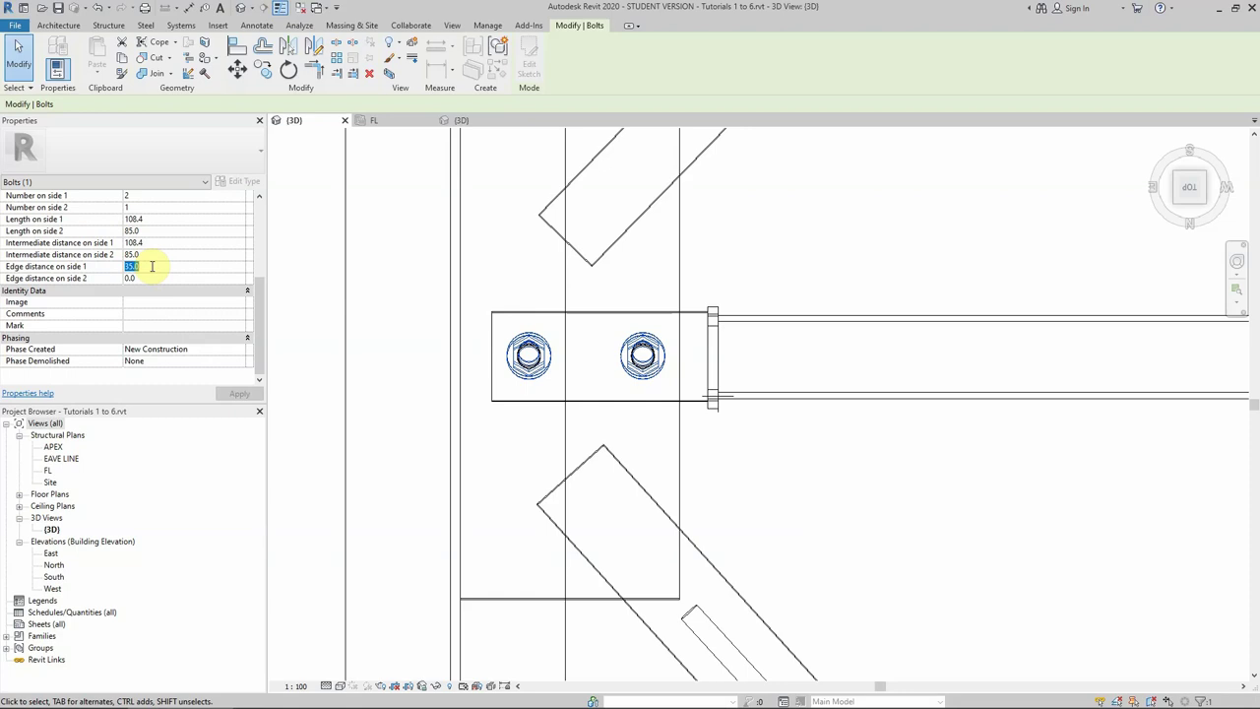
{"action": "key", "text": "Return"}
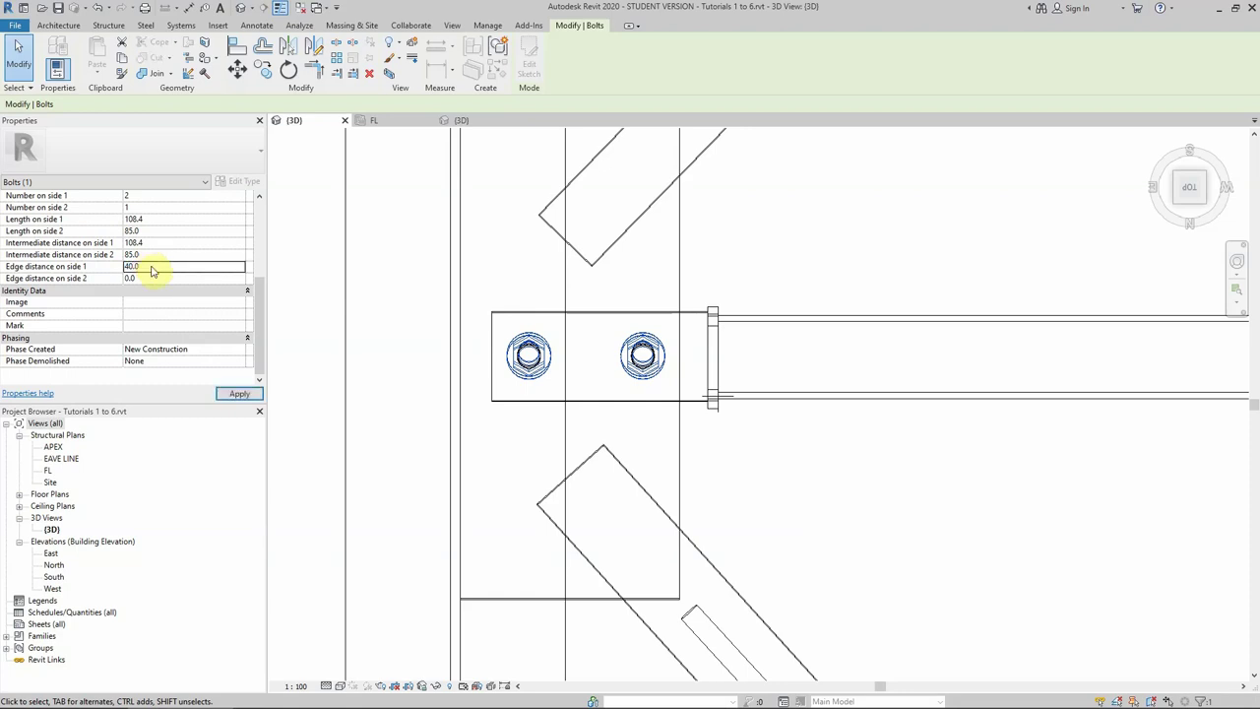
{"action": "left_click", "coordinate": [821, 442]}
Zoom in and out around the connection to inspect the upper and lower brace cleat plates.
{"action": "scroll", "coordinate": [607, 442], "scroll_direction": "down", "scroll_amount": 2}
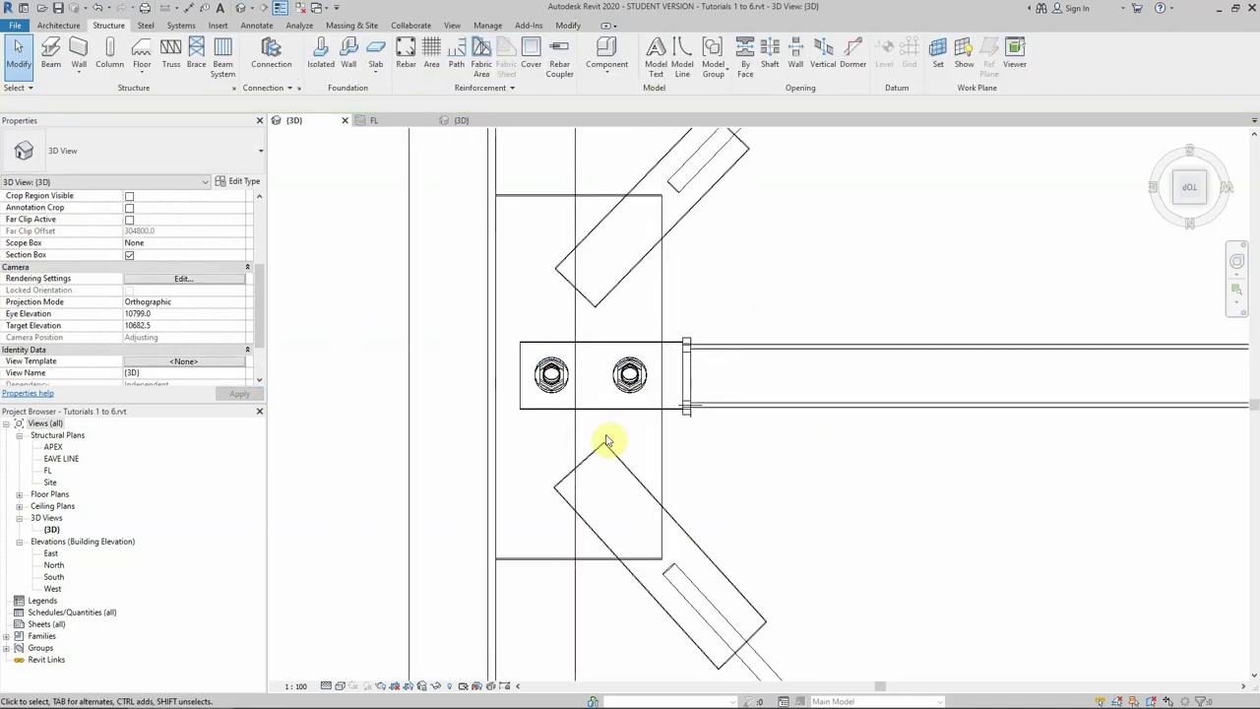
{"action": "scroll", "coordinate": [607, 364], "scroll_direction": "up", "scroll_amount": 2}
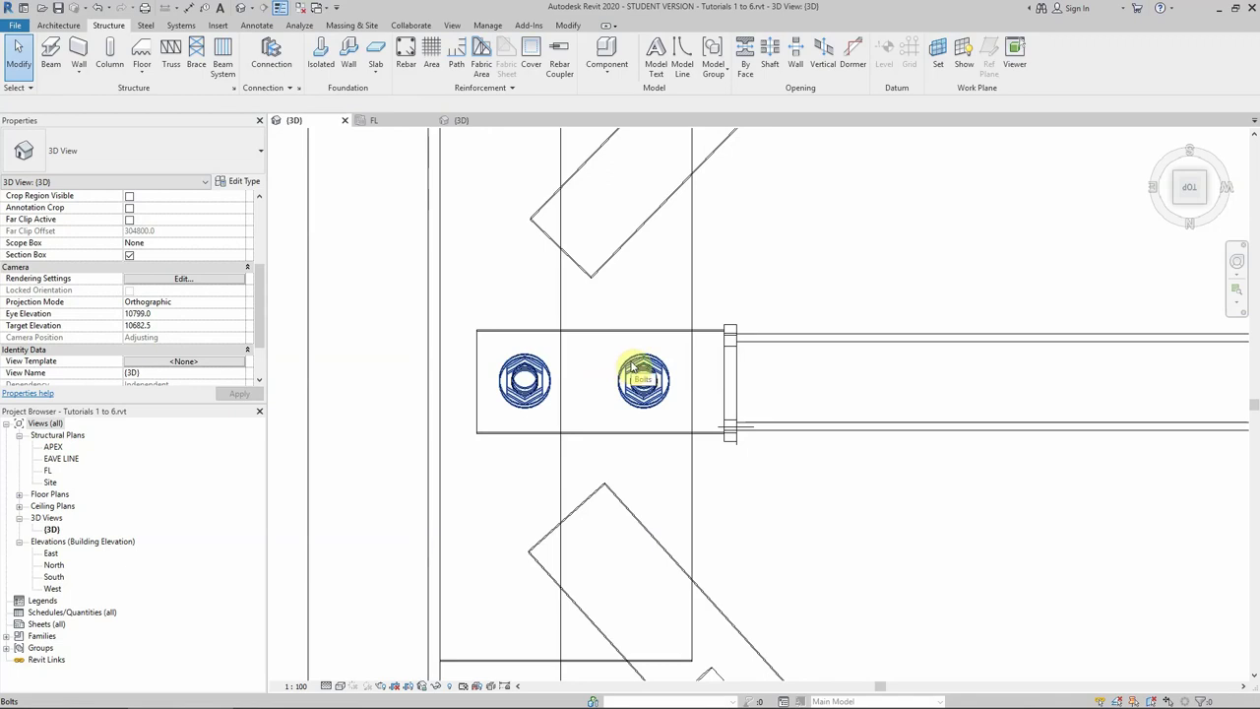
{"action": "scroll", "coordinate": [491, 401], "scroll_direction": "down", "scroll_amount": 2}
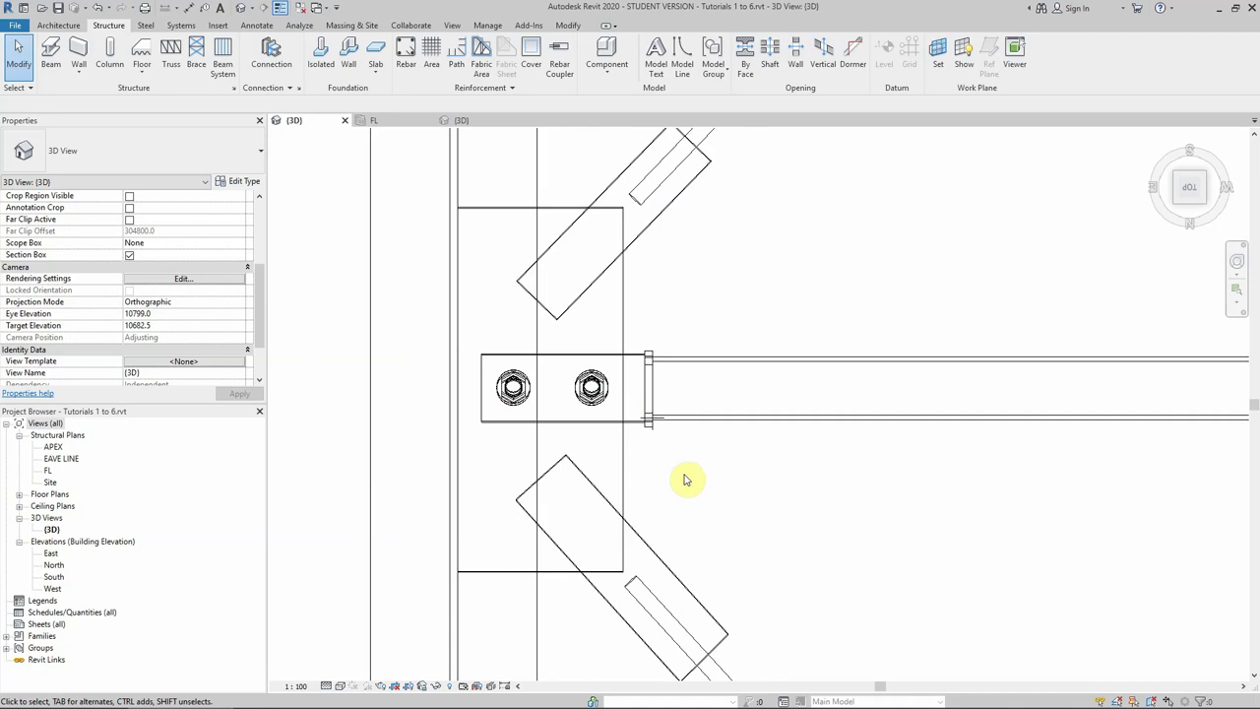
{"action": "scroll", "coordinate": [581, 426], "scroll_direction": "up", "scroll_amount": 2}
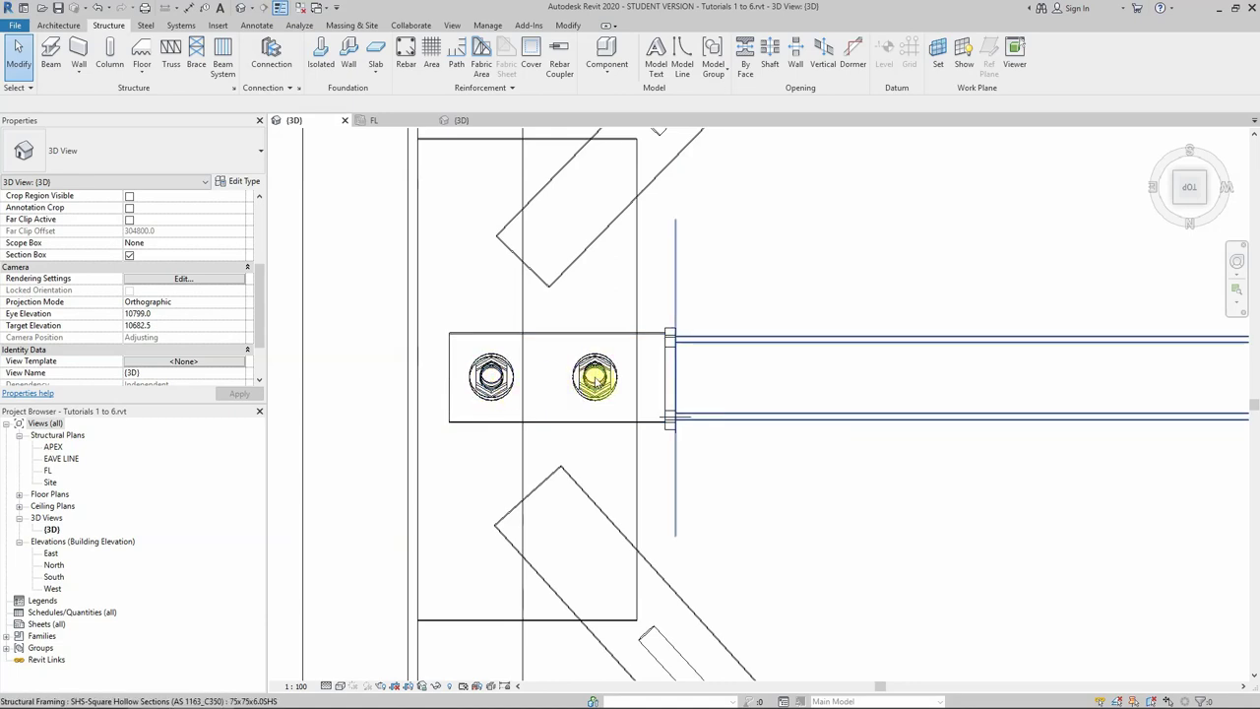
{"action": "scroll", "coordinate": [601, 418], "scroll_direction": "down", "scroll_amount": 2}
{"action": "scroll", "coordinate": [602, 424], "scroll_direction": "down", "scroll_amount": 1}
{"action": "scroll", "coordinate": [581, 374], "scroll_direction": "down", "scroll_amount": 1}
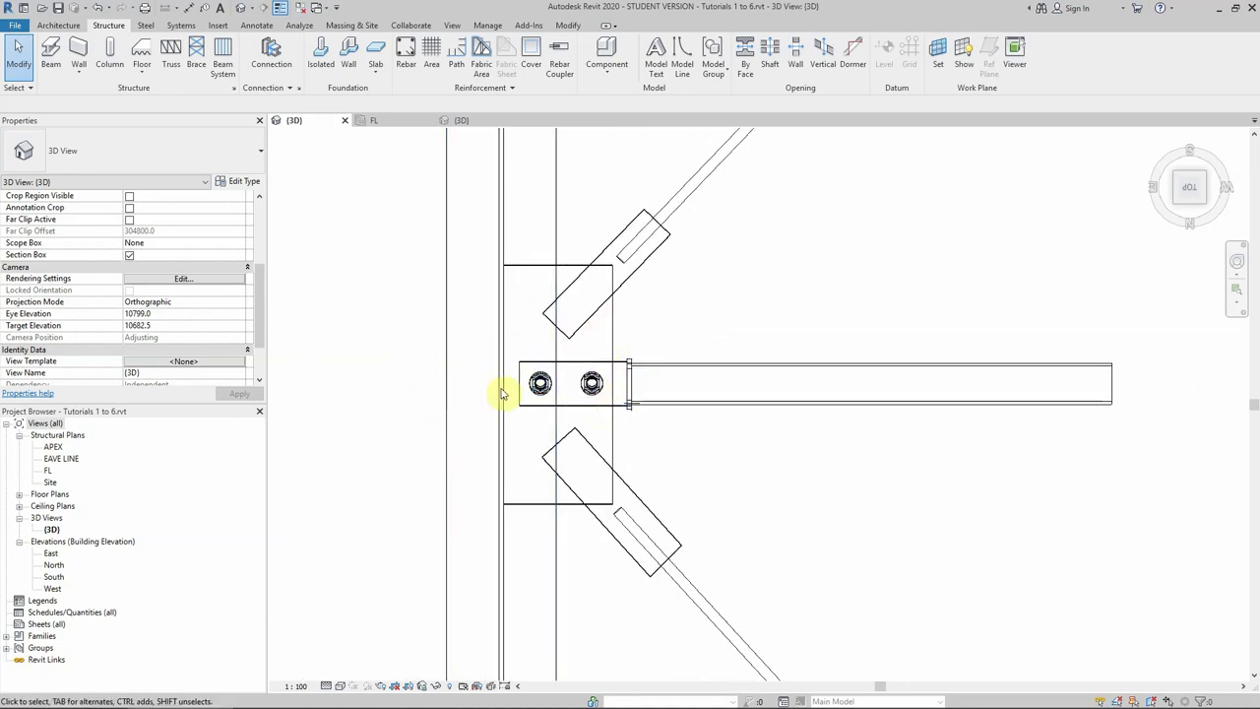
{"action": "scroll", "coordinate": [561, 384], "scroll_direction": "up", "scroll_amount": 1}
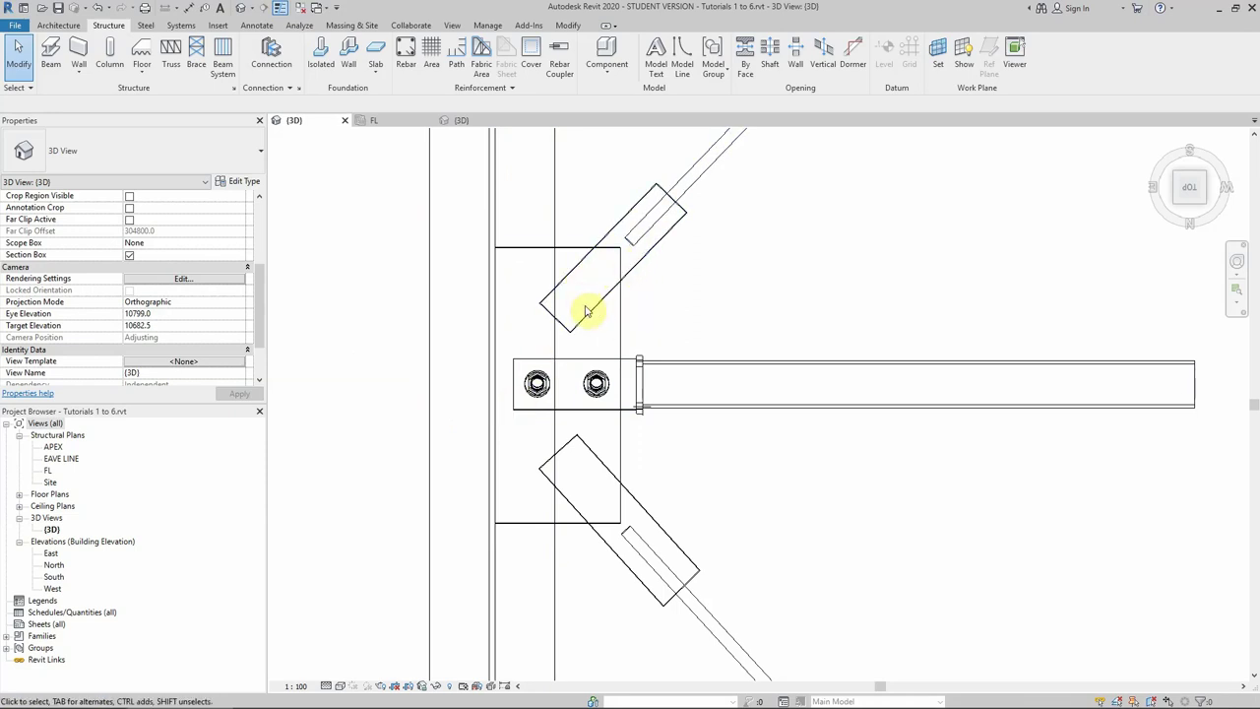
{"action": "scroll", "coordinate": [580, 398], "scroll_direction": "down", "scroll_amount": 2}
{"action": "scroll", "coordinate": [628, 316], "scroll_direction": "up", "scroll_amount": 2}
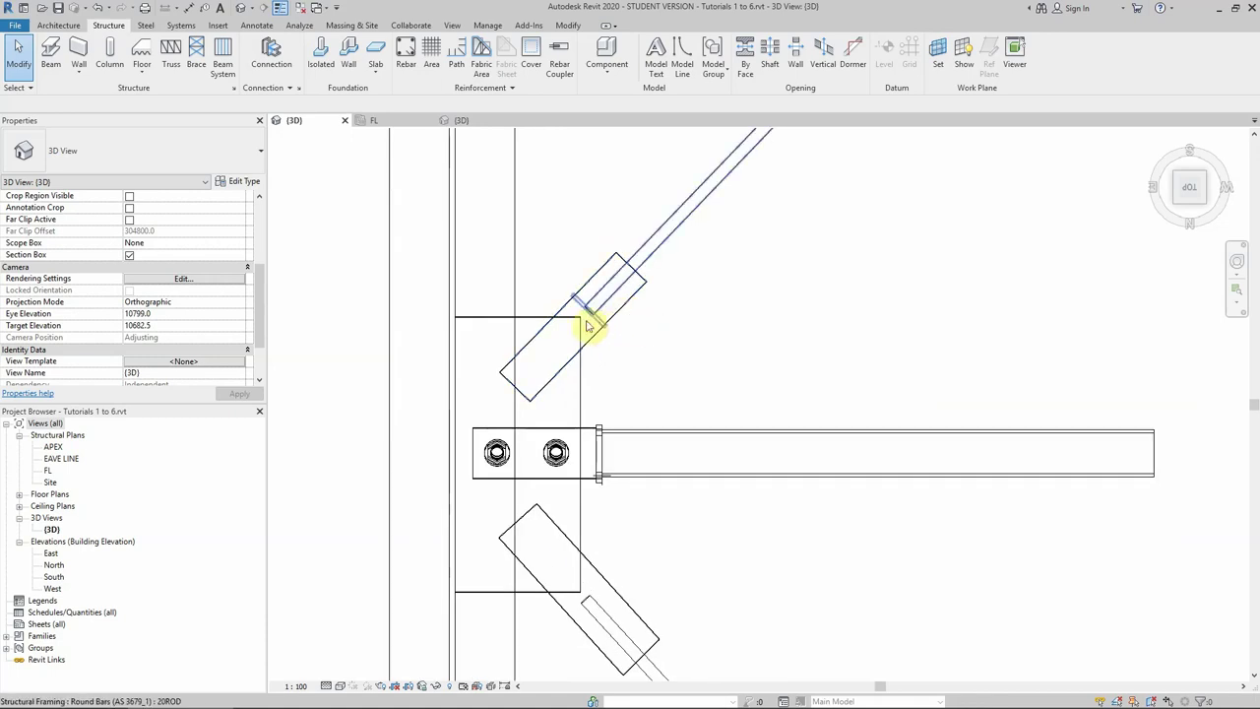
{"action": "scroll", "coordinate": [579, 383], "scroll_direction": "down", "scroll_amount": 1}
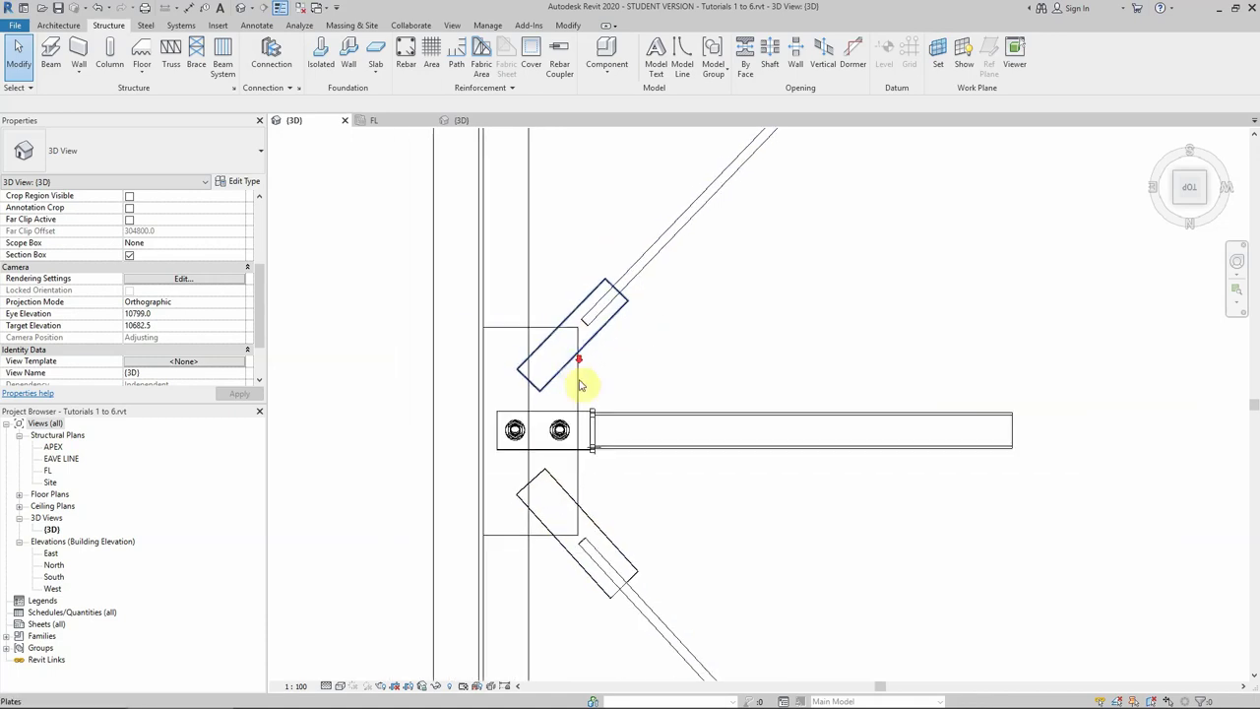
{"action": "scroll", "coordinate": [622, 455], "scroll_direction": "up", "scroll_amount": 2}
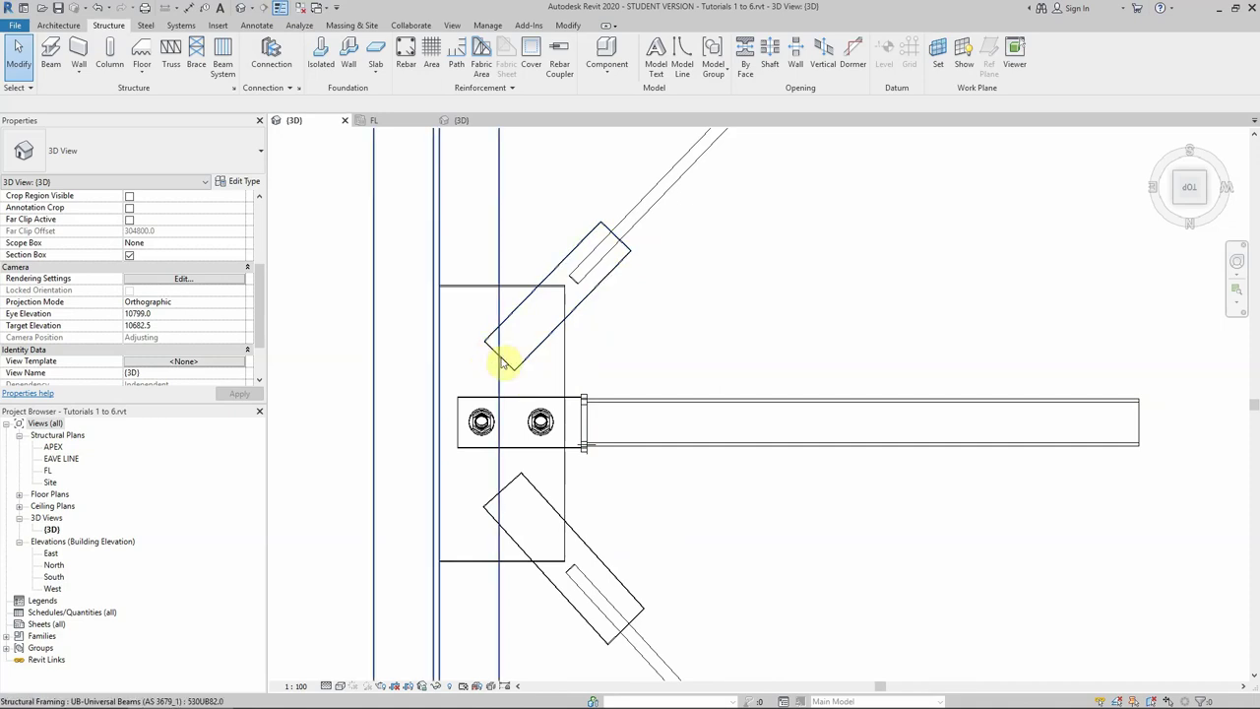
Open the lower brace plate's outline sketch and select its edges to show their dimensions.
{"action": "left_click", "coordinate": [519, 480]}
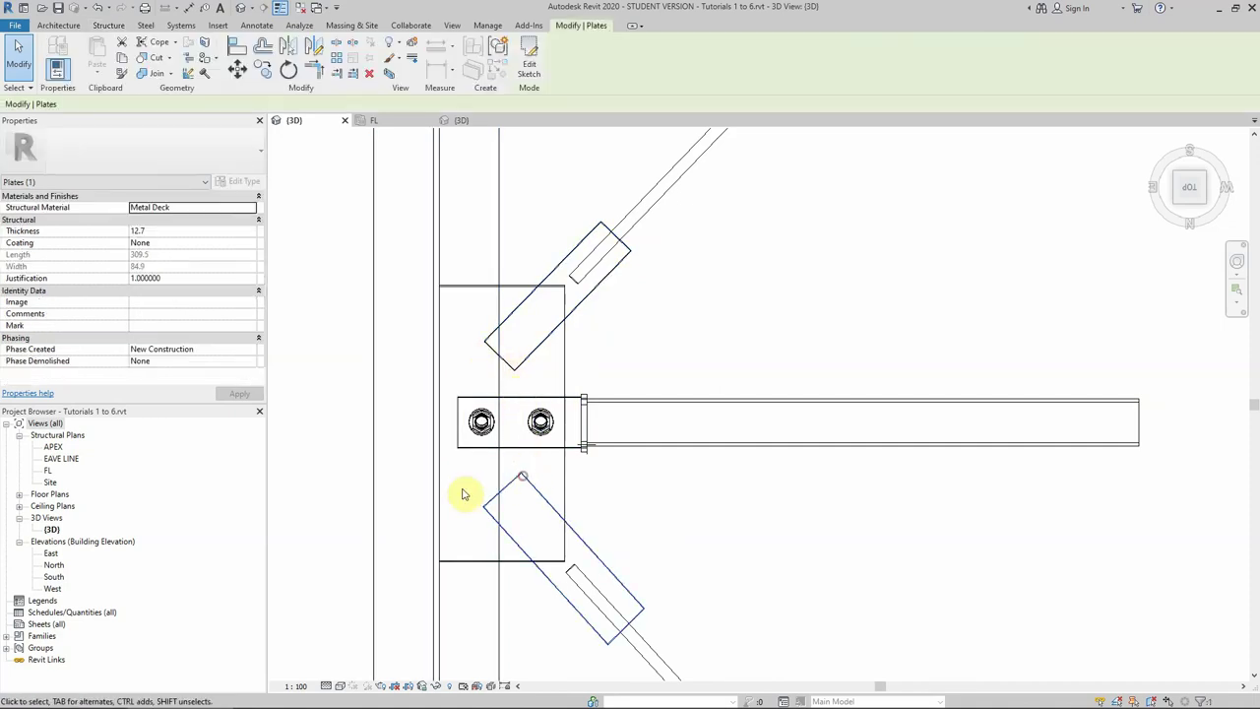
{"action": "left_click", "coordinate": [528, 64]}
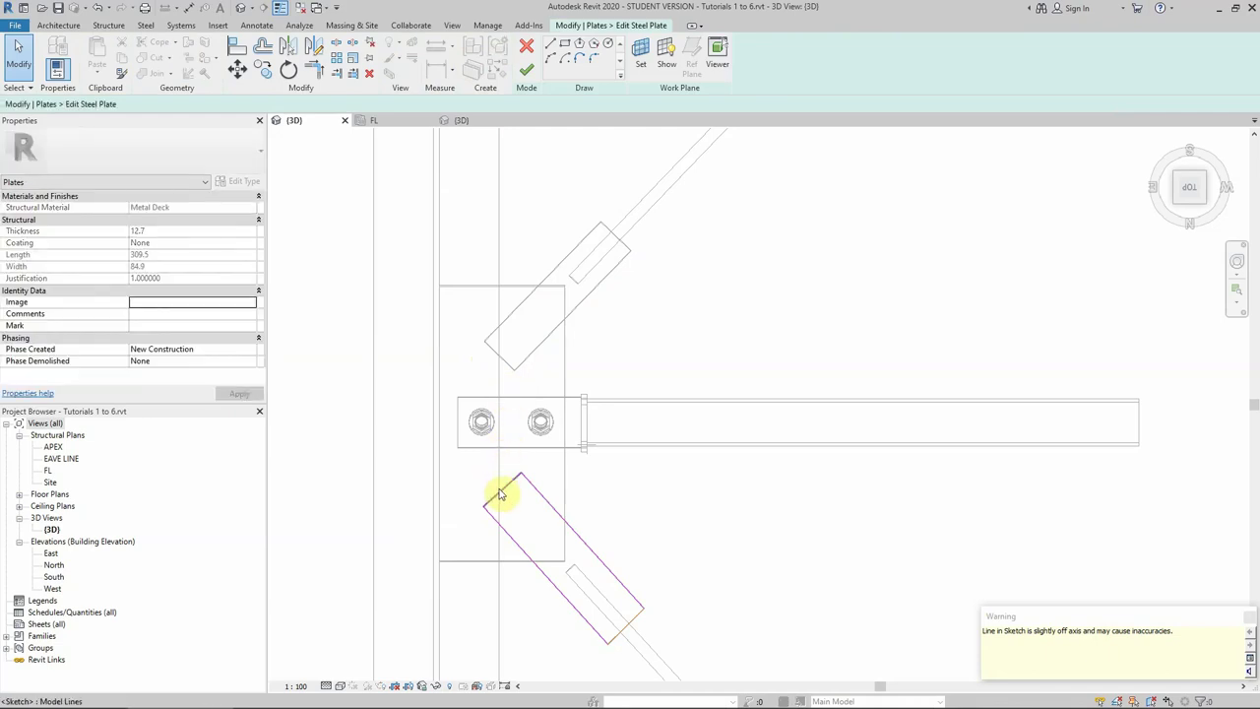
{"action": "left_click", "coordinate": [533, 486]}
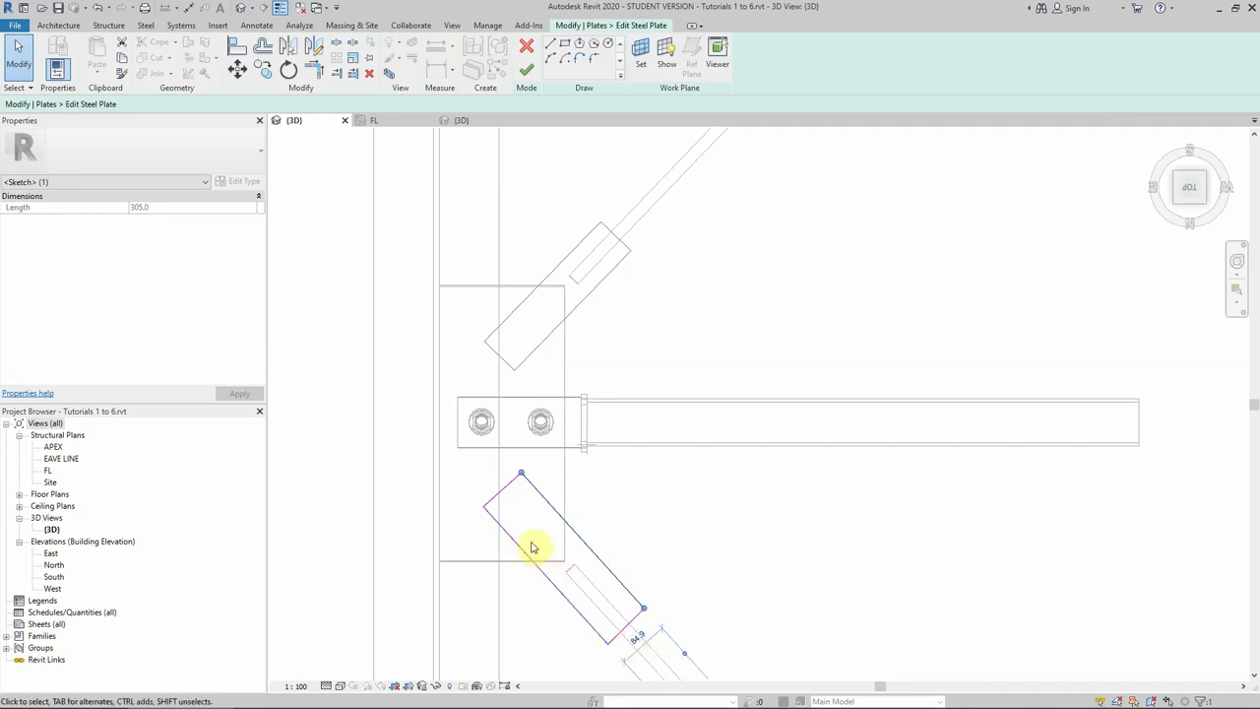
{"action": "left_click", "coordinate": [497, 495]}
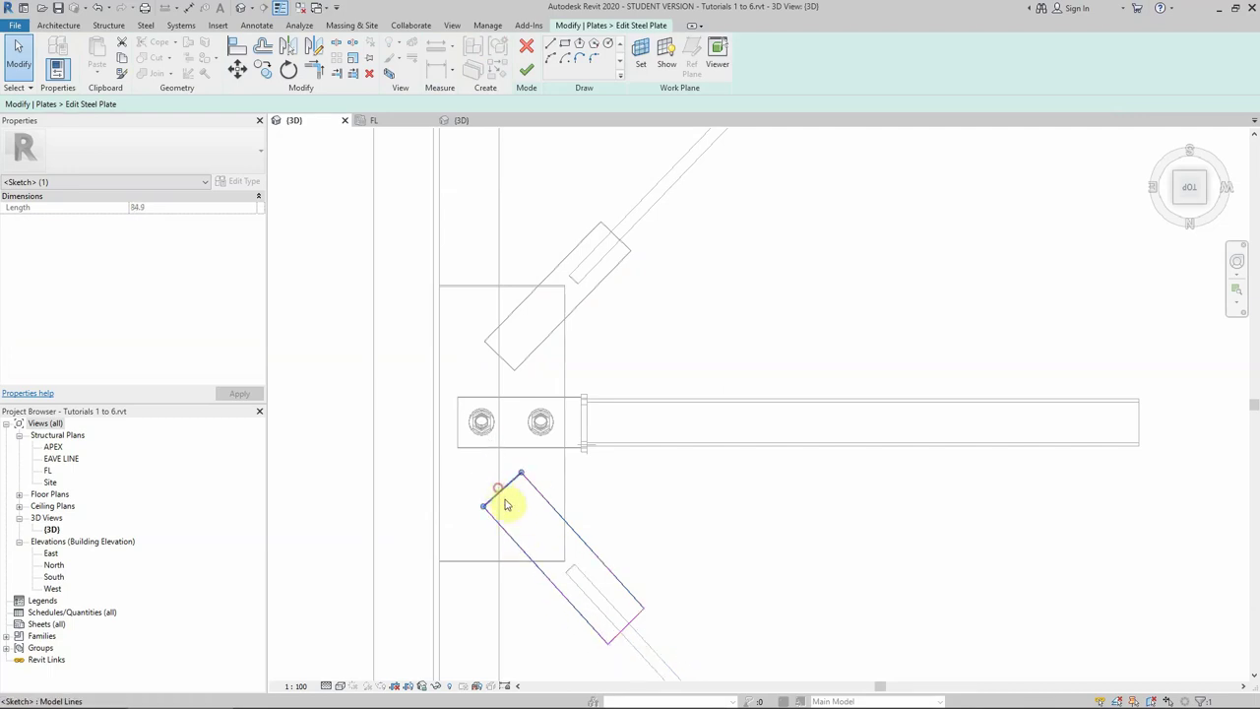
{"action": "left_click", "coordinate": [629, 623]}
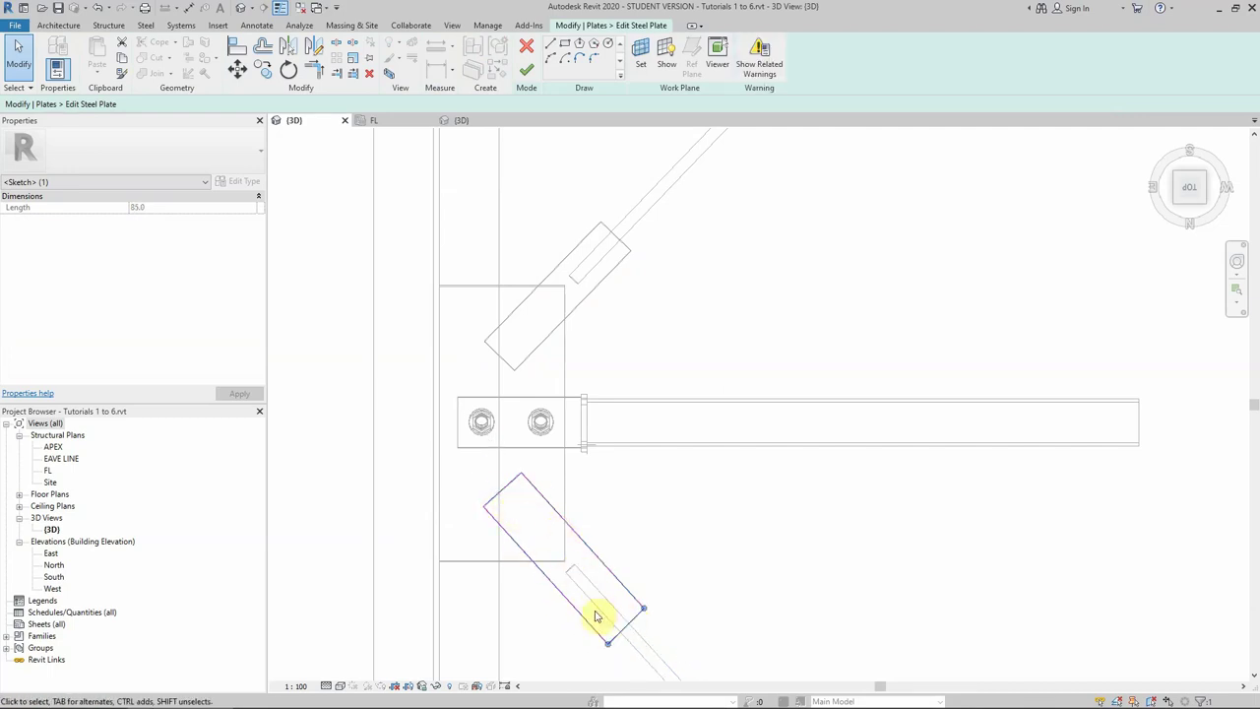
{"action": "scroll", "coordinate": [639, 605], "scroll_direction": "up", "scroll_amount": 2}
{"action": "scroll", "coordinate": [635, 585], "scroll_direction": "down", "scroll_amount": 3}
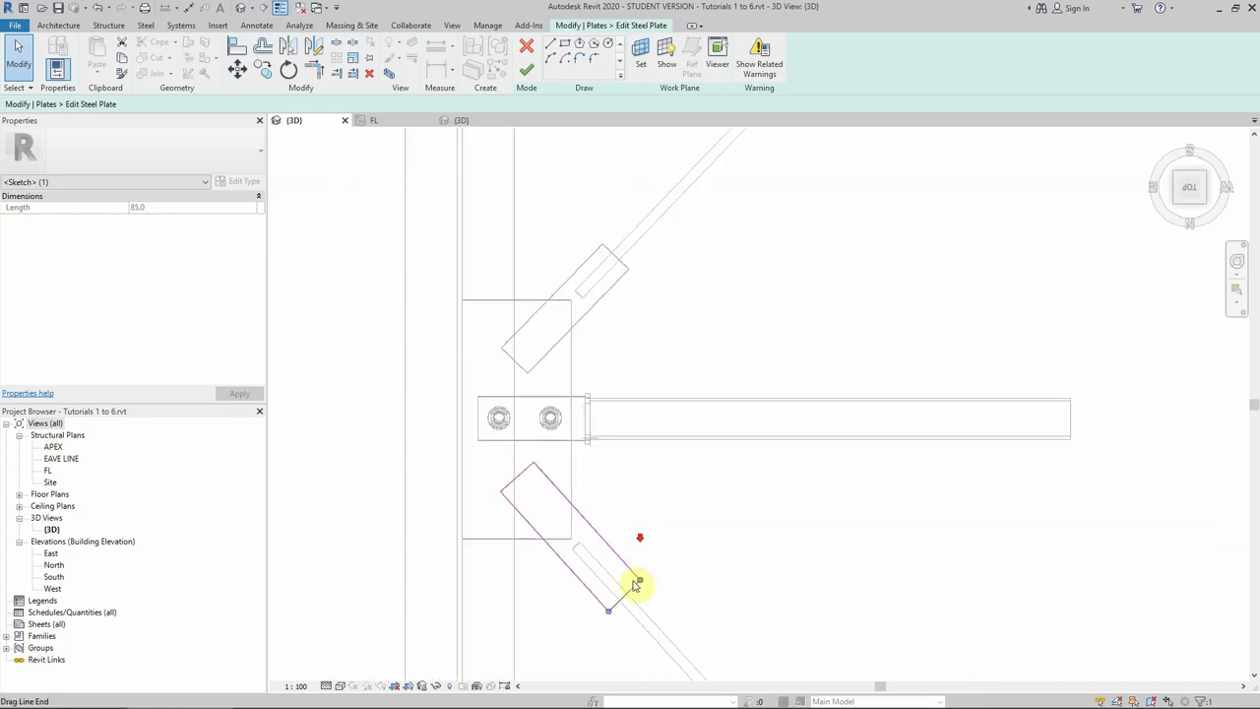
{"action": "scroll", "coordinate": [630, 587], "scroll_direction": "up", "scroll_amount": 2}
{"action": "left_click_drag", "start_coordinate": [641, 579], "coordinate": [642, 576]}
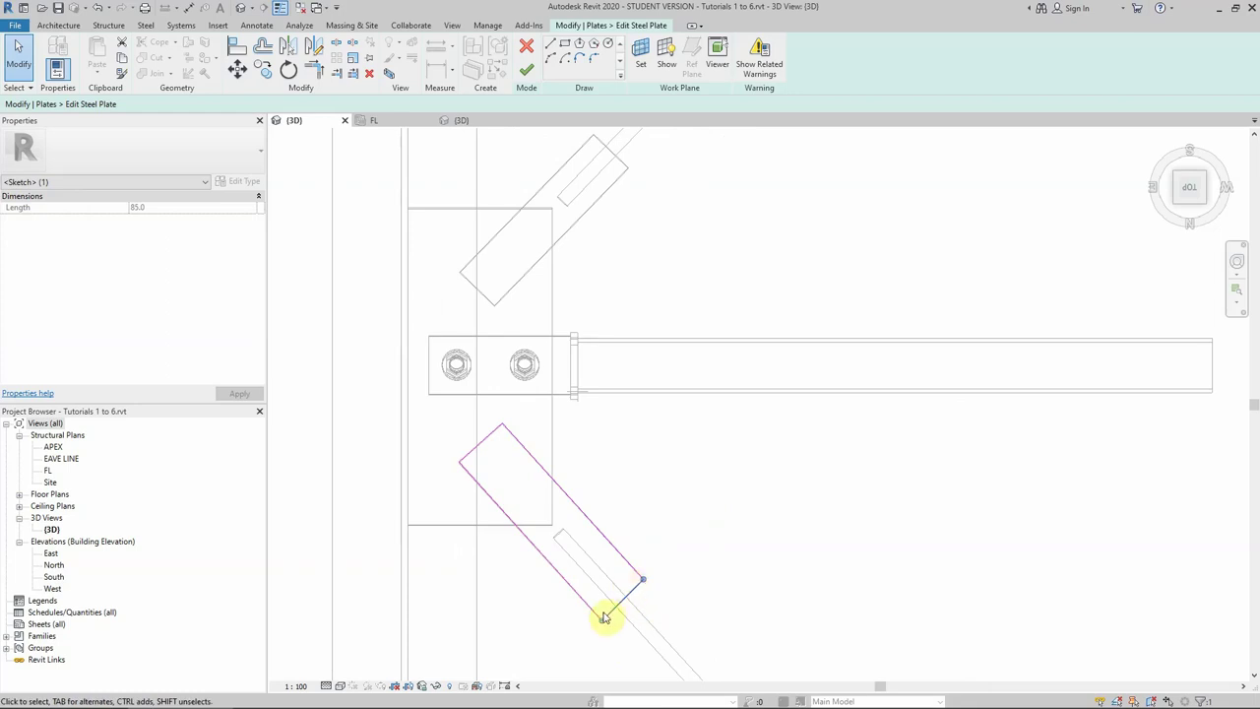
{"action": "left_click_drag", "start_coordinate": [603, 622], "coordinate": [599, 618]}
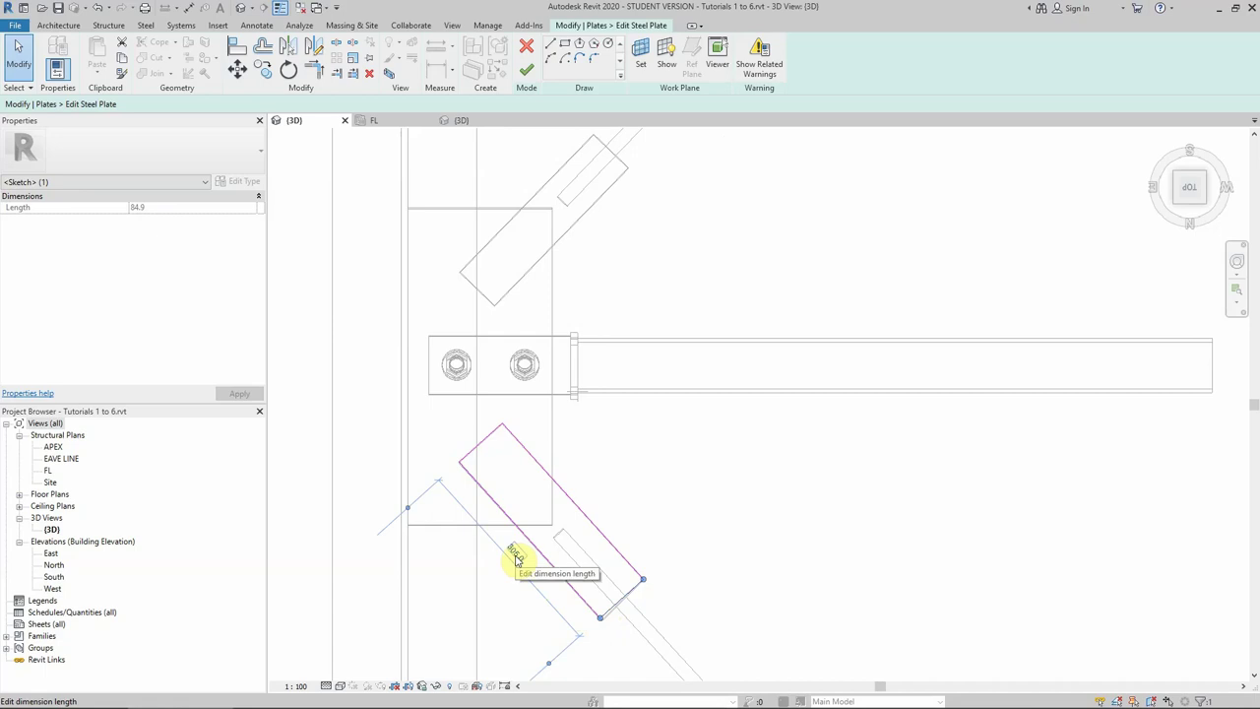
Change the plate's long edge from 305.0 to 300 mm, keep the 85.0 width, and finish the sketch.
{"action": "left_click", "coordinate": [514, 556]}
{"action": "type", "text": "300"}
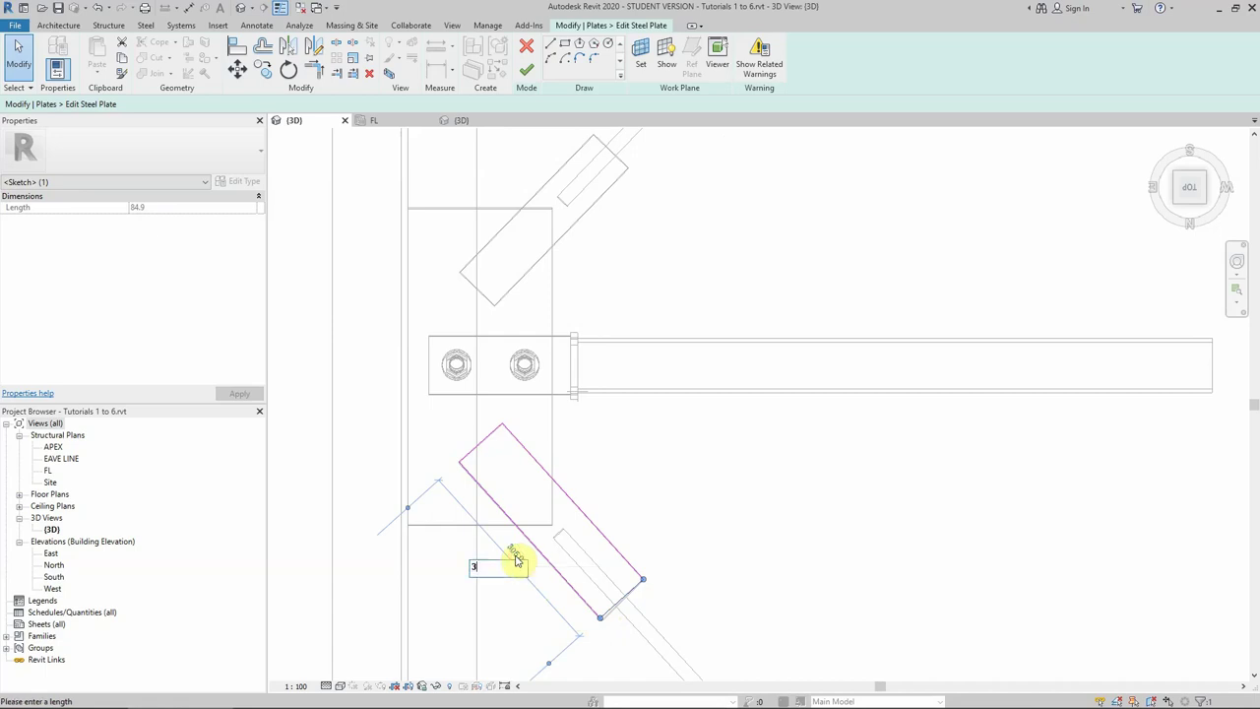
{"action": "key", "text": "Return"}
{"action": "left_click", "coordinate": [709, 524]}
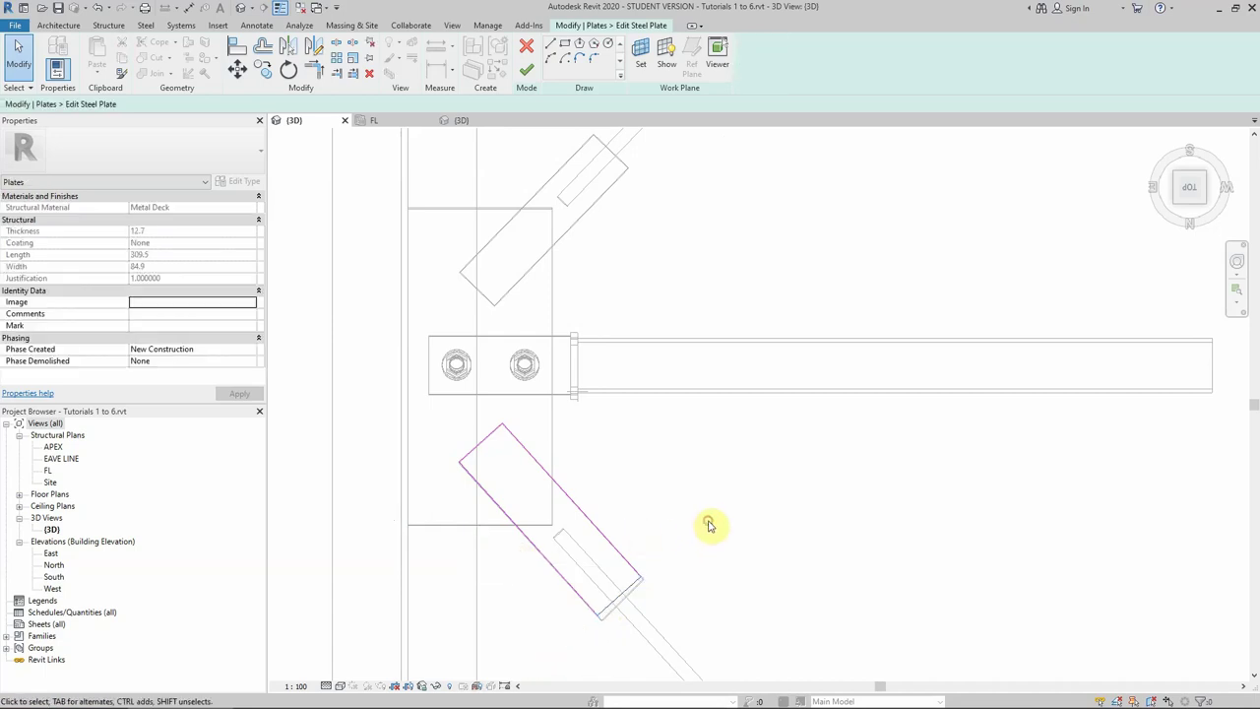
{"action": "left_click", "coordinate": [513, 442]}
{"action": "left_click", "coordinate": [627, 618]}
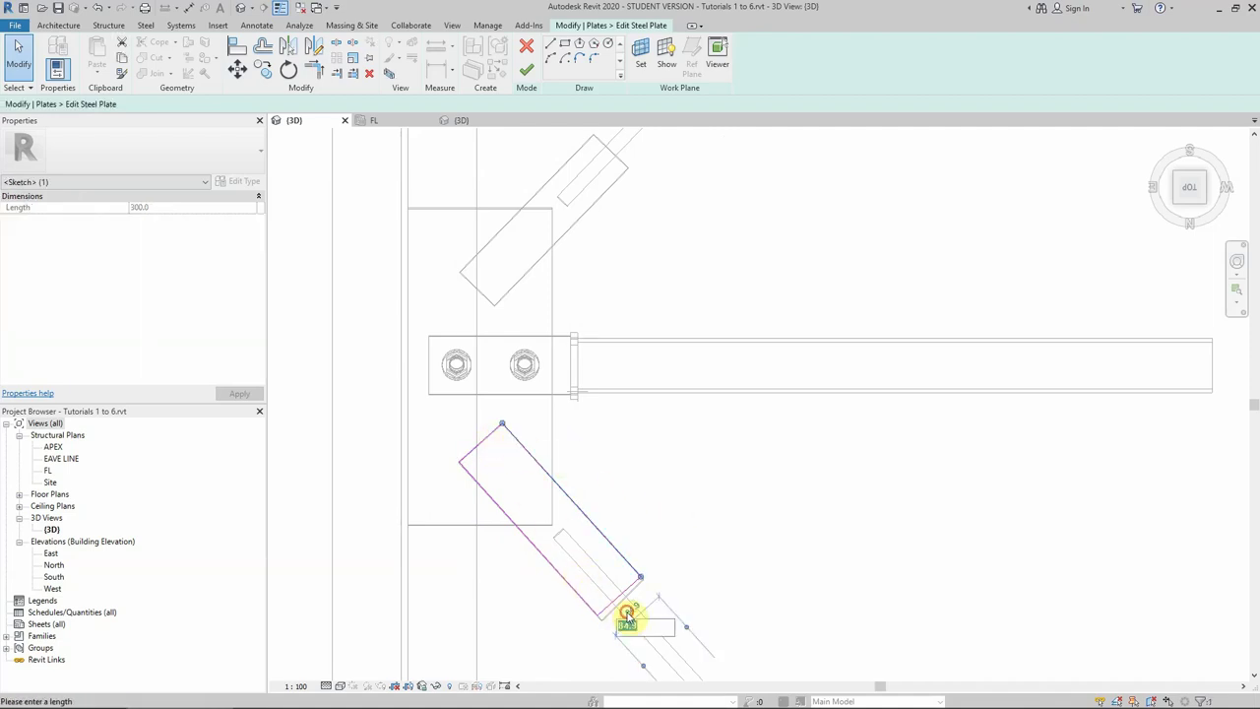
{"action": "key", "text": "Return"}
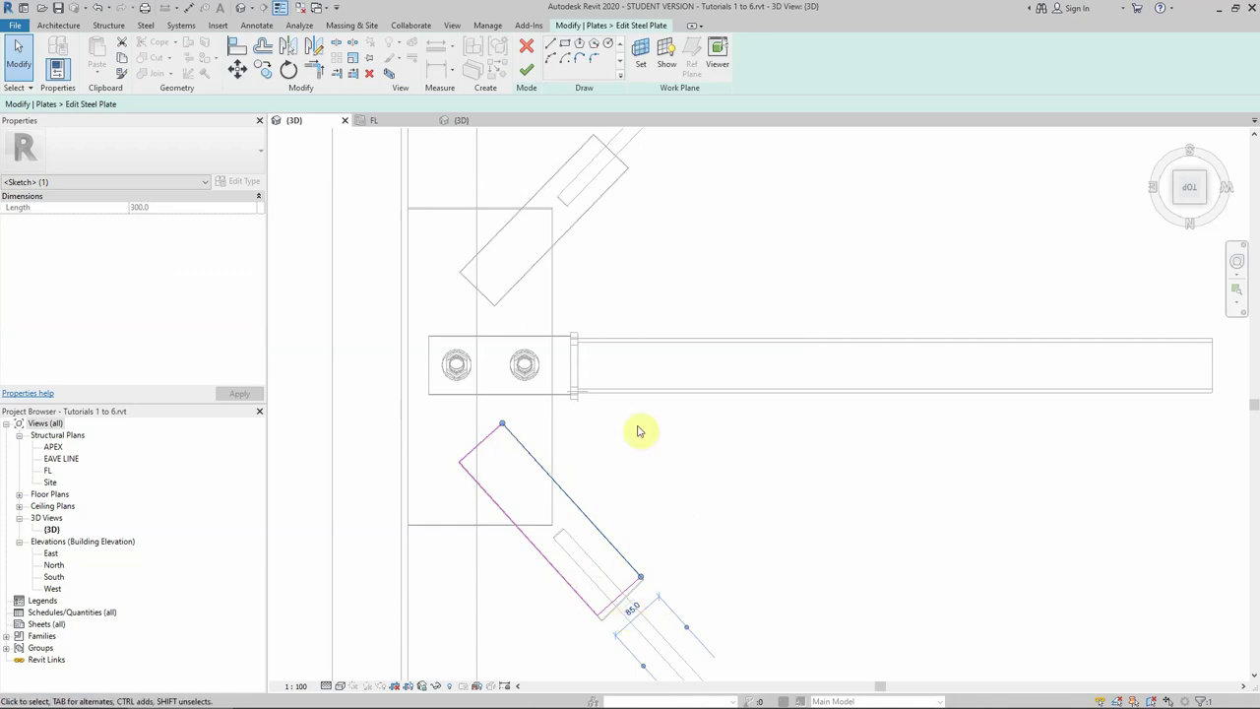
{"action": "left_click", "coordinate": [526, 69]}
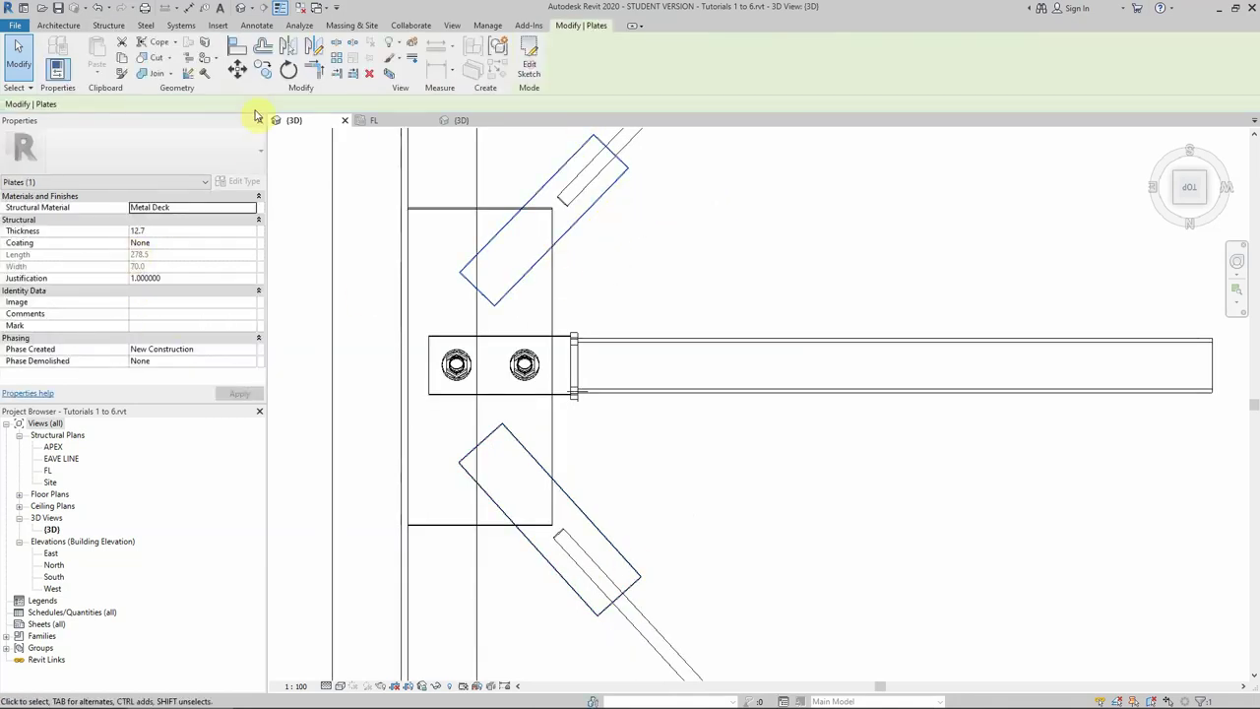
Change the upper brace plate's sketch dimensions from 70.0 to 60 and 278.5 to 300.
{"action": "left_click", "coordinate": [527, 61]}
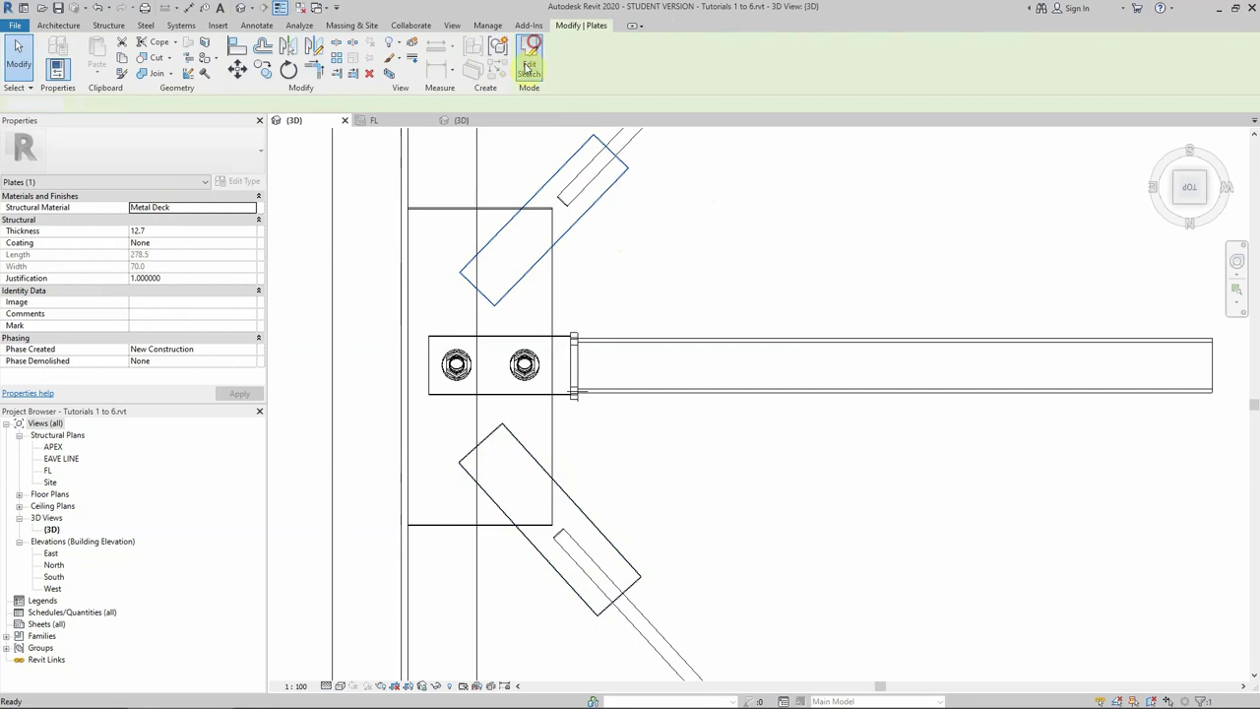
{"action": "left_click", "coordinate": [518, 211]}
{"action": "left_click", "coordinate": [605, 200]}
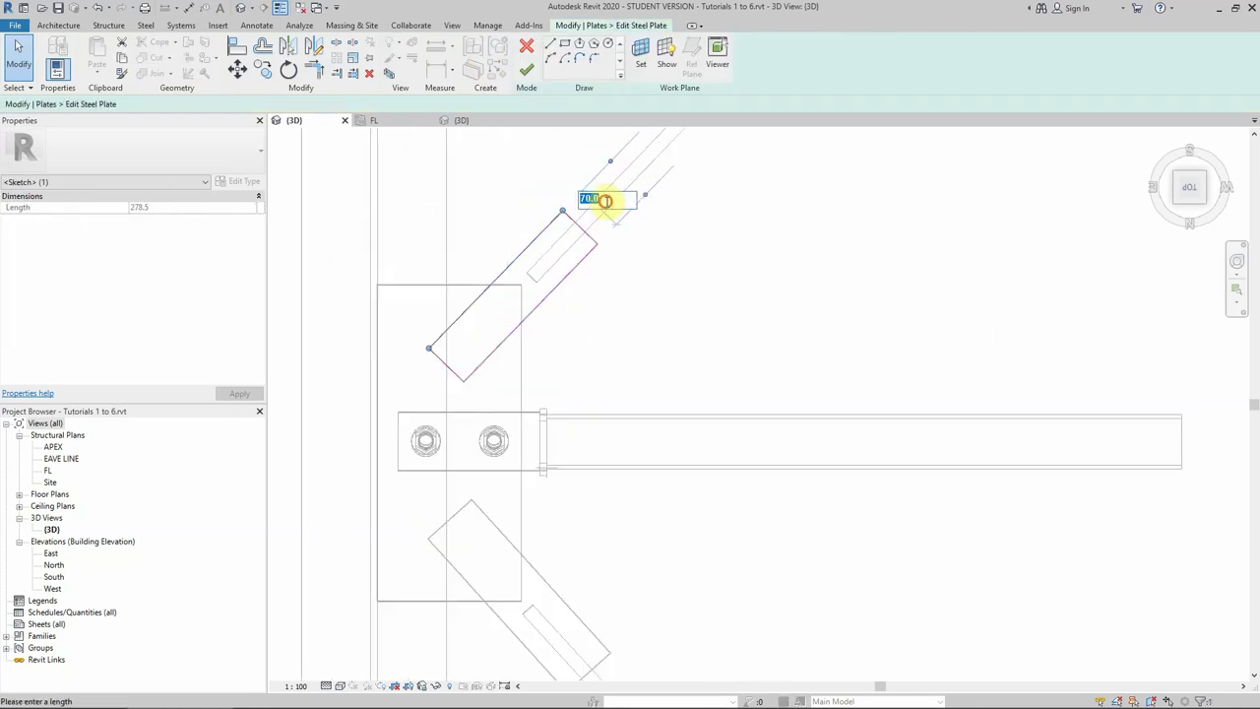
{"action": "type", "text": "60"}
{"action": "key", "text": "Return"}
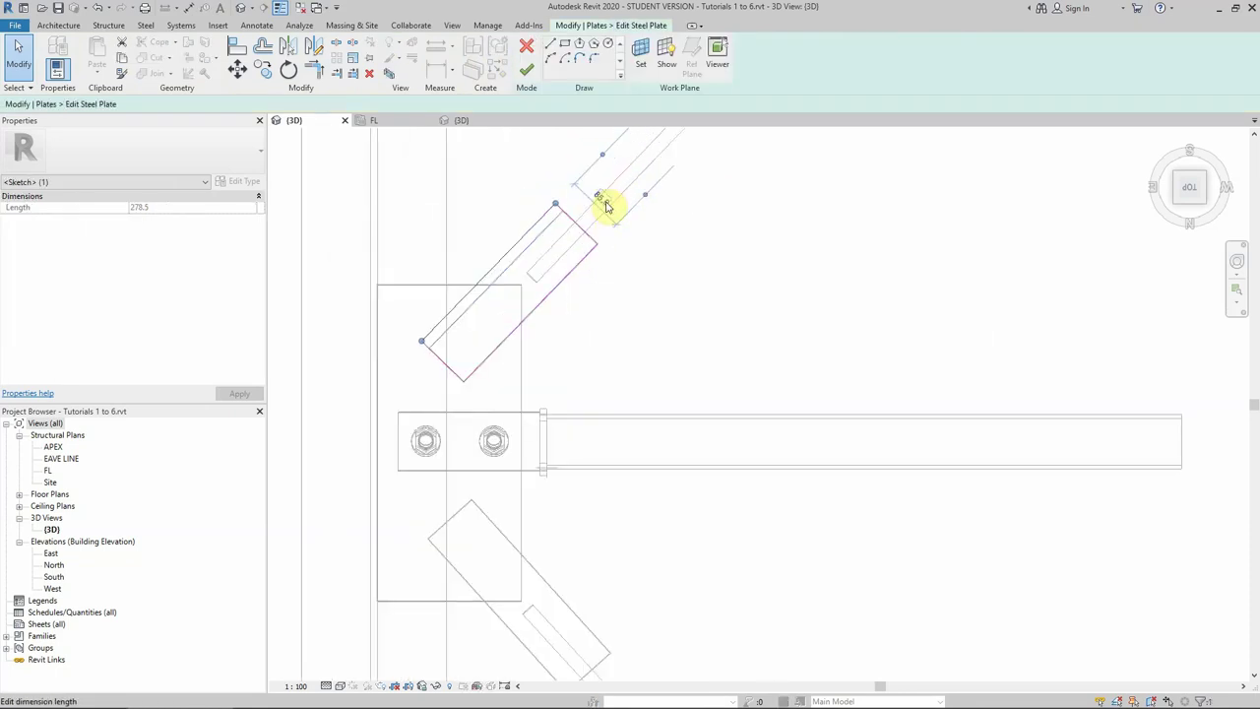
{"action": "left_click", "coordinate": [591, 237]}
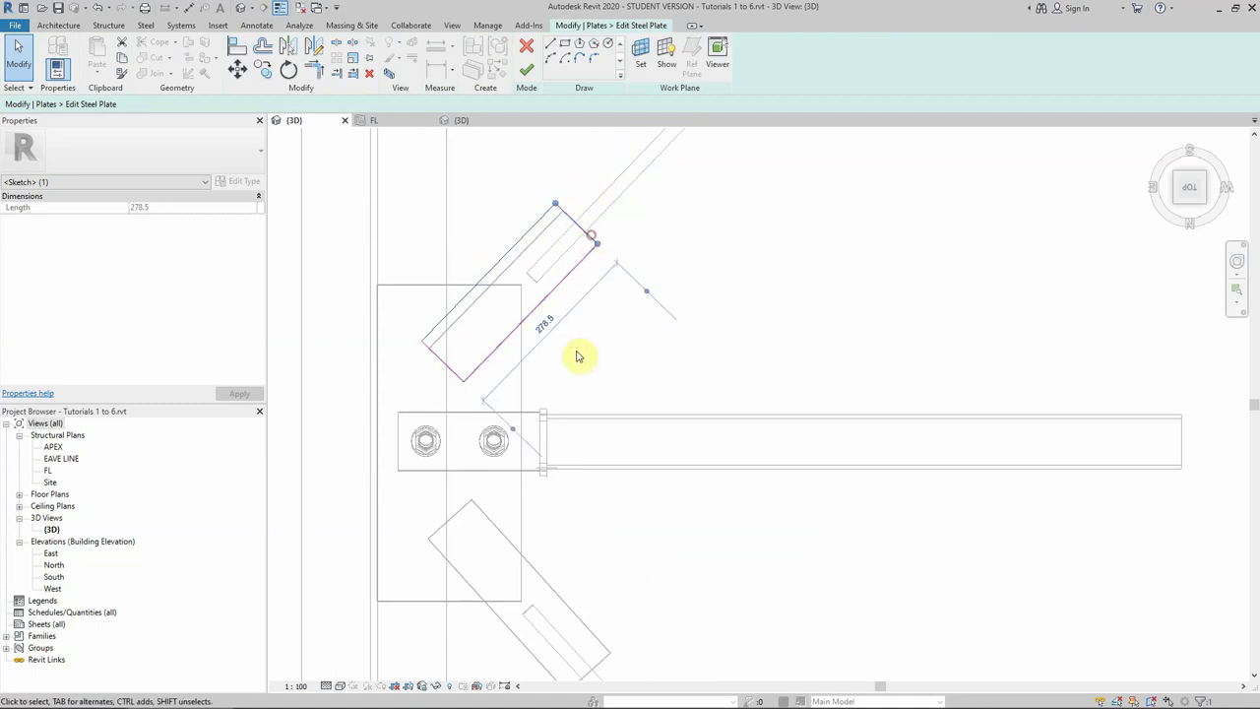
{"action": "left_click", "coordinate": [546, 325]}
{"action": "type", "text": "300"}
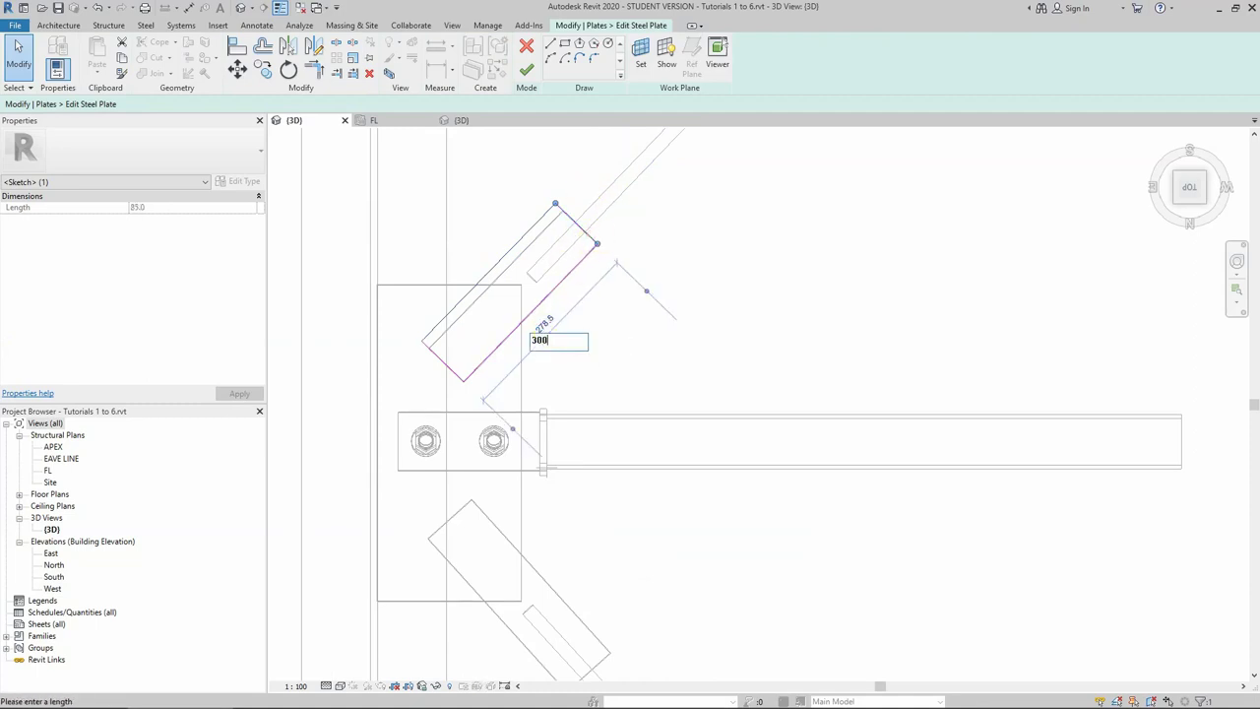
{"action": "key", "text": "Return"}
{"action": "scroll", "coordinate": [514, 492], "scroll_direction": "down", "scroll_amount": 3}
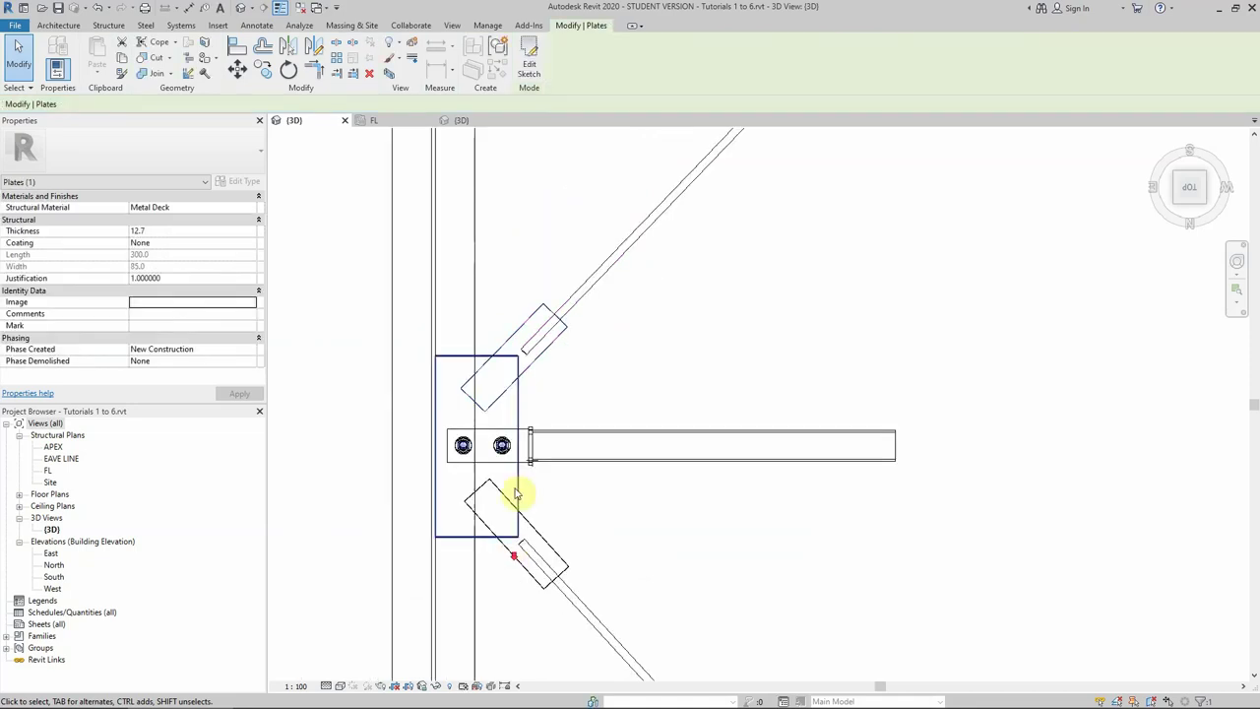
{"action": "scroll", "coordinate": [539, 368], "scroll_direction": "up", "scroll_amount": 2}
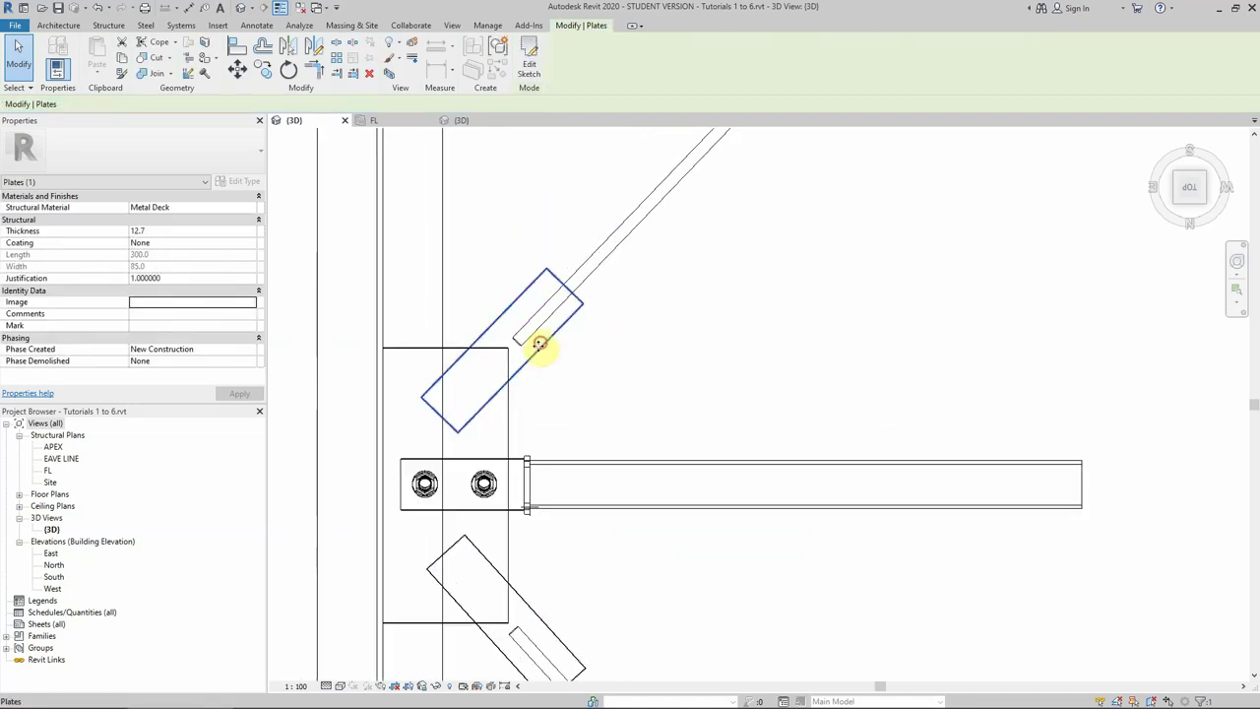
Move all four plate outline lines 6 along the brace and finish the sketch.
{"action": "double_click", "coordinate": [539, 341]}
{"action": "scroll", "coordinate": [538, 340], "scroll_direction": "up", "scroll_amount": 1}
{"action": "left_click", "coordinate": [362, 220]}
{"action": "scroll", "coordinate": [591, 472], "scroll_direction": "up", "scroll_amount": 2}
{"action": "mouse_move", "coordinate": [362, 220]}
{"action": "left_mouse_down"}
{"action": "mouse_move", "coordinate": [590, 472]}
{"action": "mouse_move", "coordinate": [624, 483]}
{"action": "left_mouse_up"}
{"action": "left_click", "coordinate": [238, 68]}
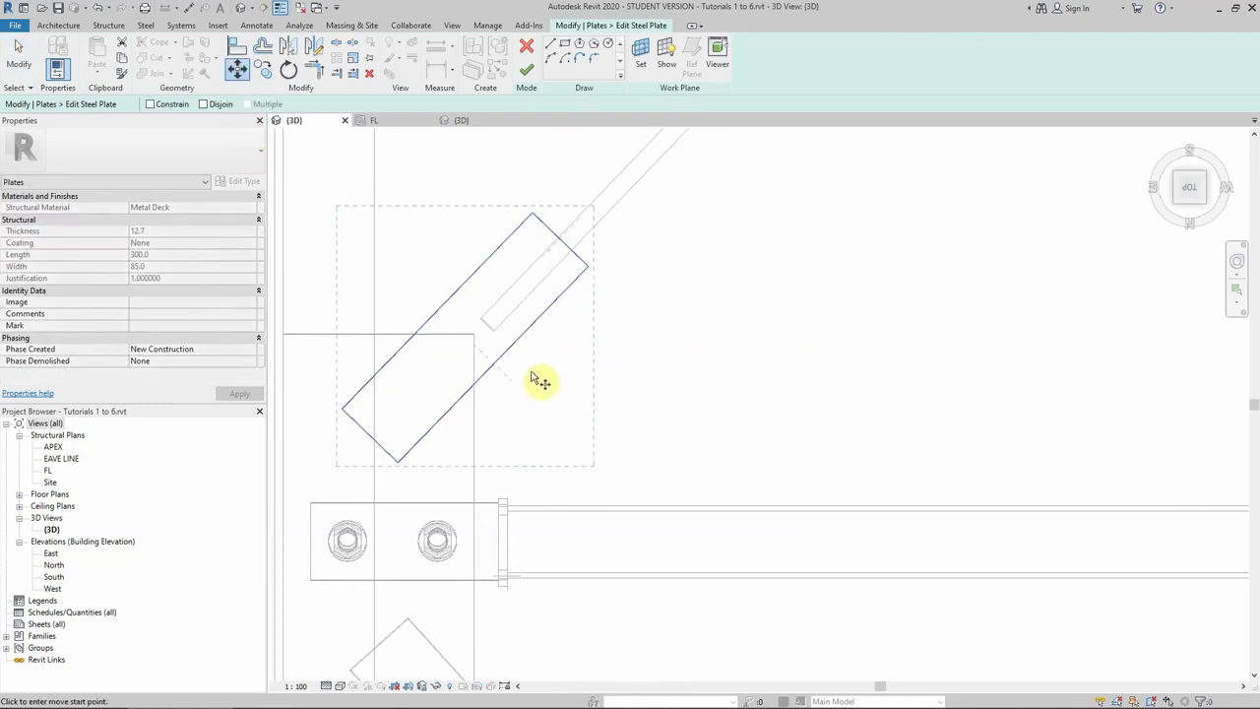
{"action": "left_click", "coordinate": [517, 371]}
{"action": "type", "text": "6"}
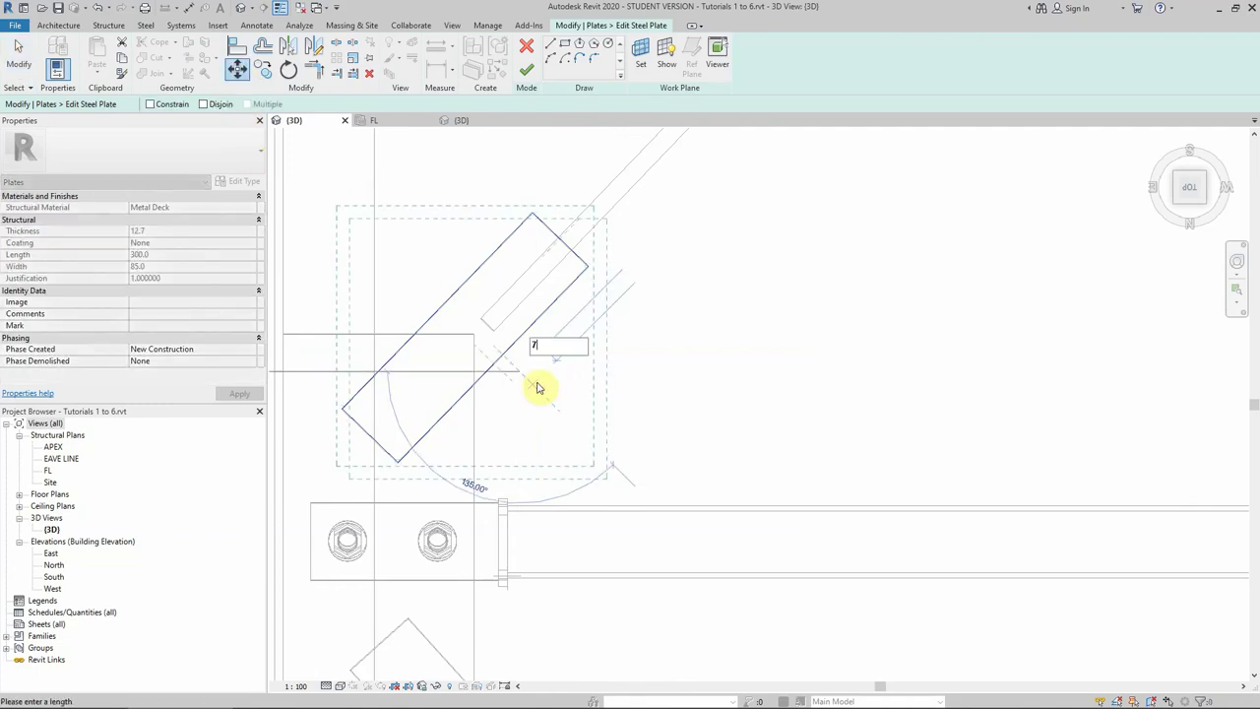
{"action": "key", "text": "Return"}
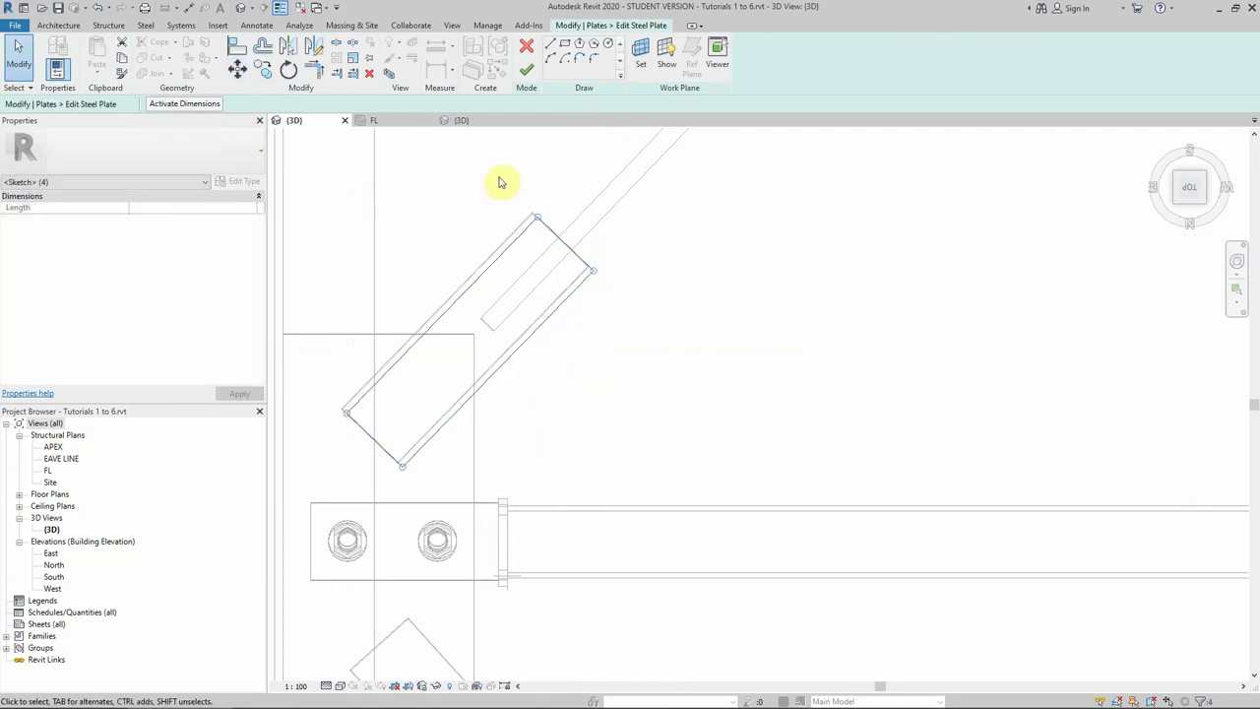
{"action": "left_click", "coordinate": [527, 70]}
{"action": "scroll", "coordinate": [455, 243], "scroll_direction": "down", "scroll_amount": 5}
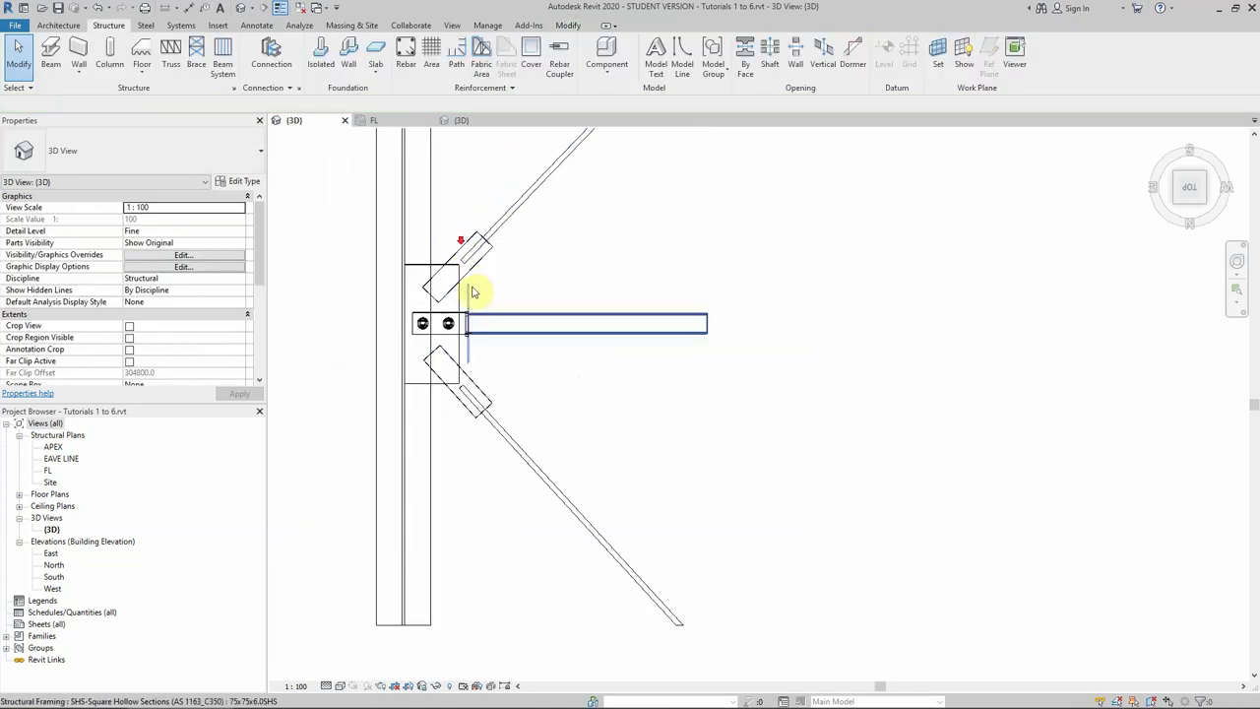
{"action": "scroll", "coordinate": [472, 282], "scroll_direction": "up", "scroll_amount": 2}
{"action": "scroll", "coordinate": [464, 338], "scroll_direction": "up", "scroll_amount": 1}
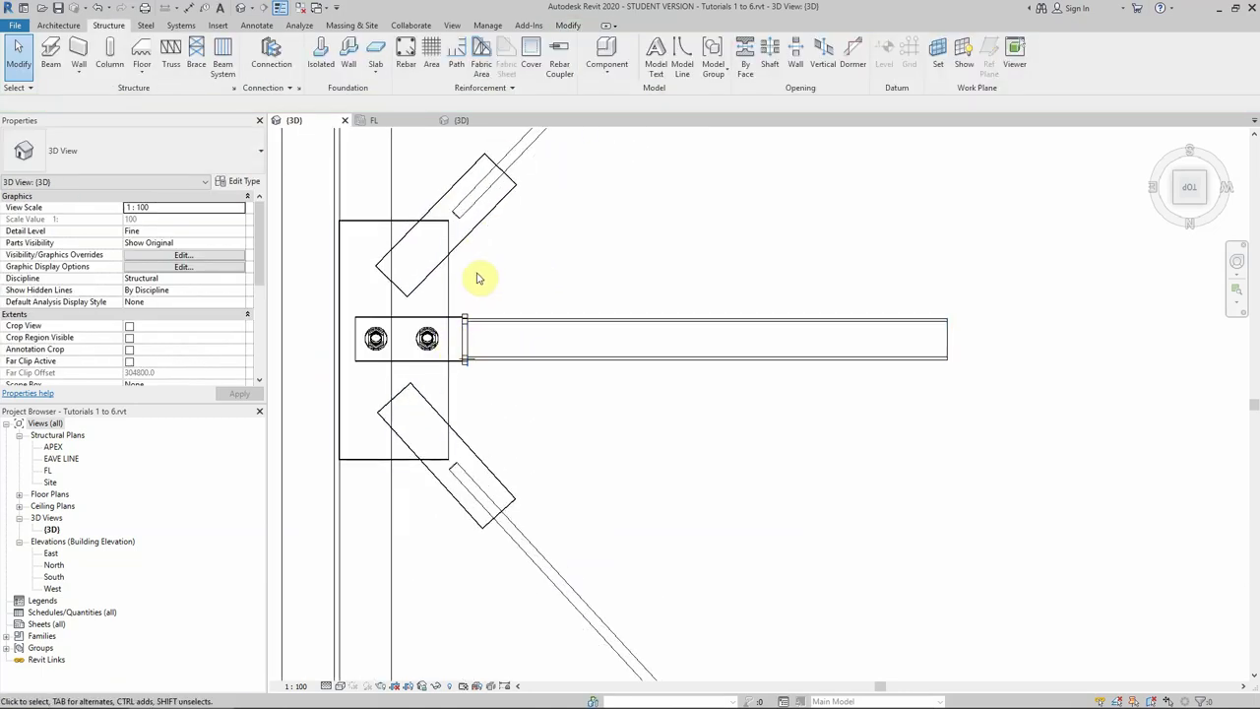
{"action": "scroll", "coordinate": [478, 276], "scroll_direction": "up", "scroll_amount": 1}
{"action": "scroll", "coordinate": [509, 306], "scroll_direction": "down", "scroll_amount": 2}
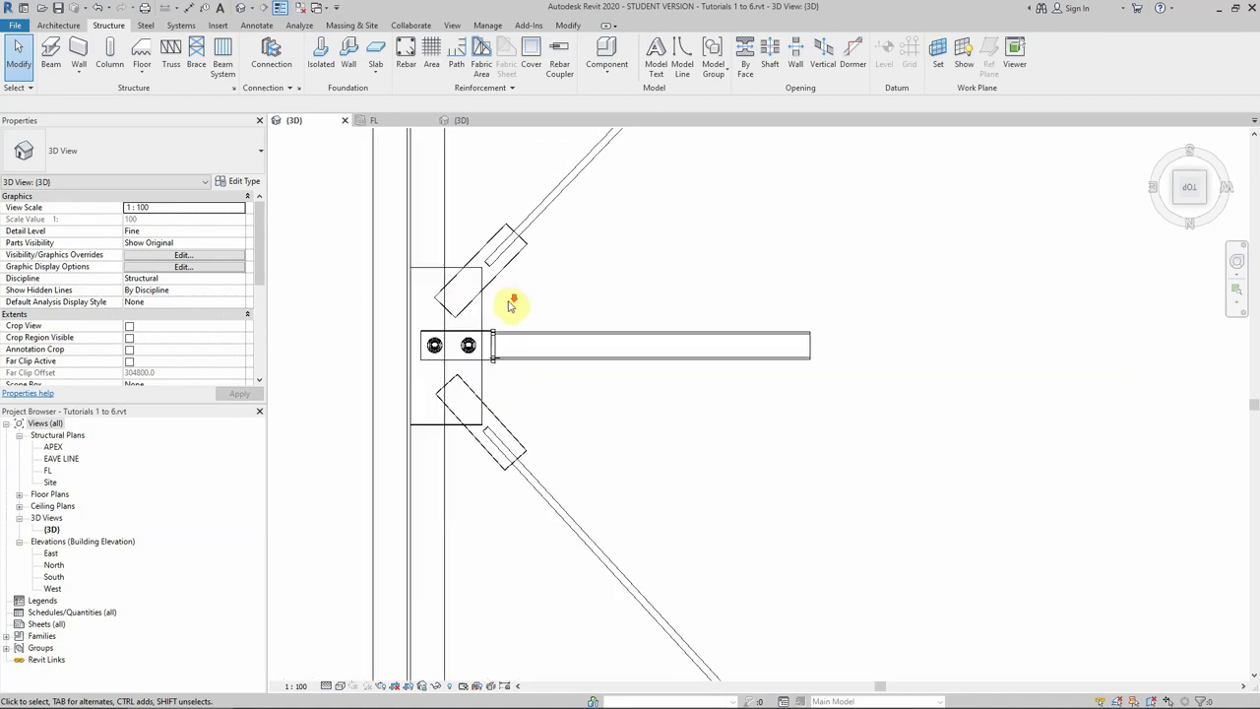
{"action": "scroll", "coordinate": [499, 288], "scroll_direction": "up", "scroll_amount": 1}
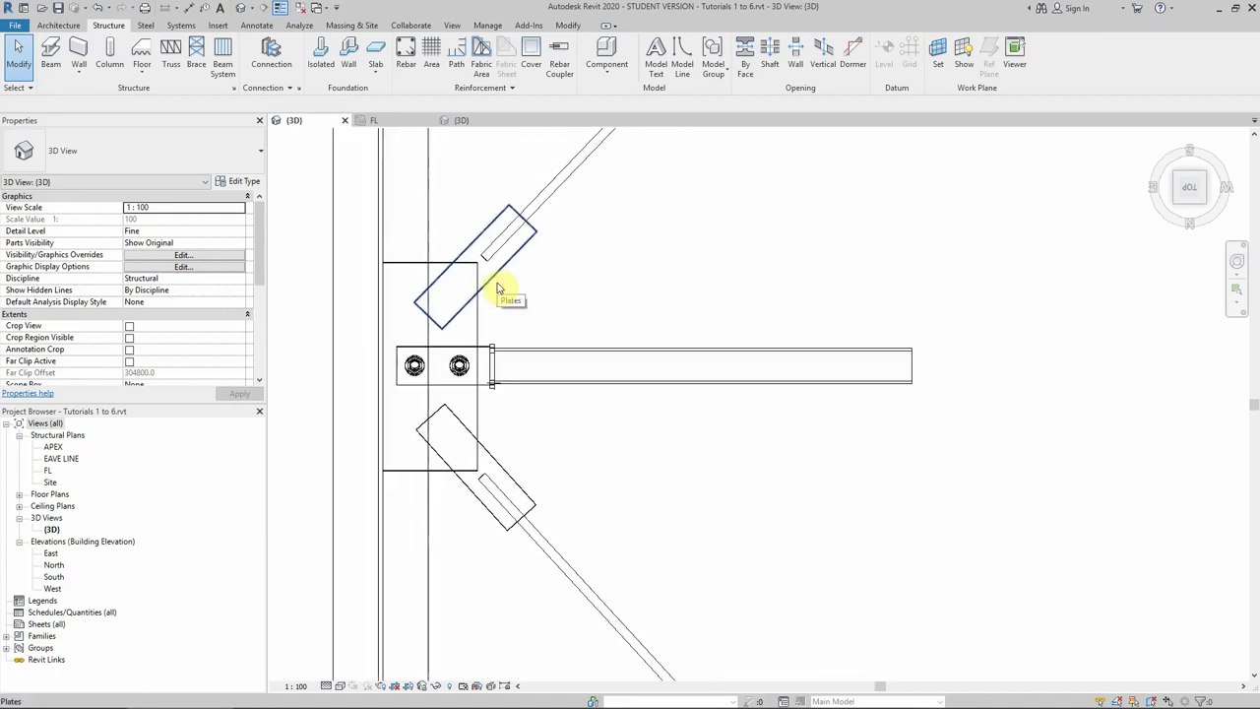
Select the large connection plate to show its 12.0 thickness and 460.0 × 208.6 size.
{"action": "scroll", "coordinate": [486, 273], "scroll_direction": "up", "scroll_amount": 2}
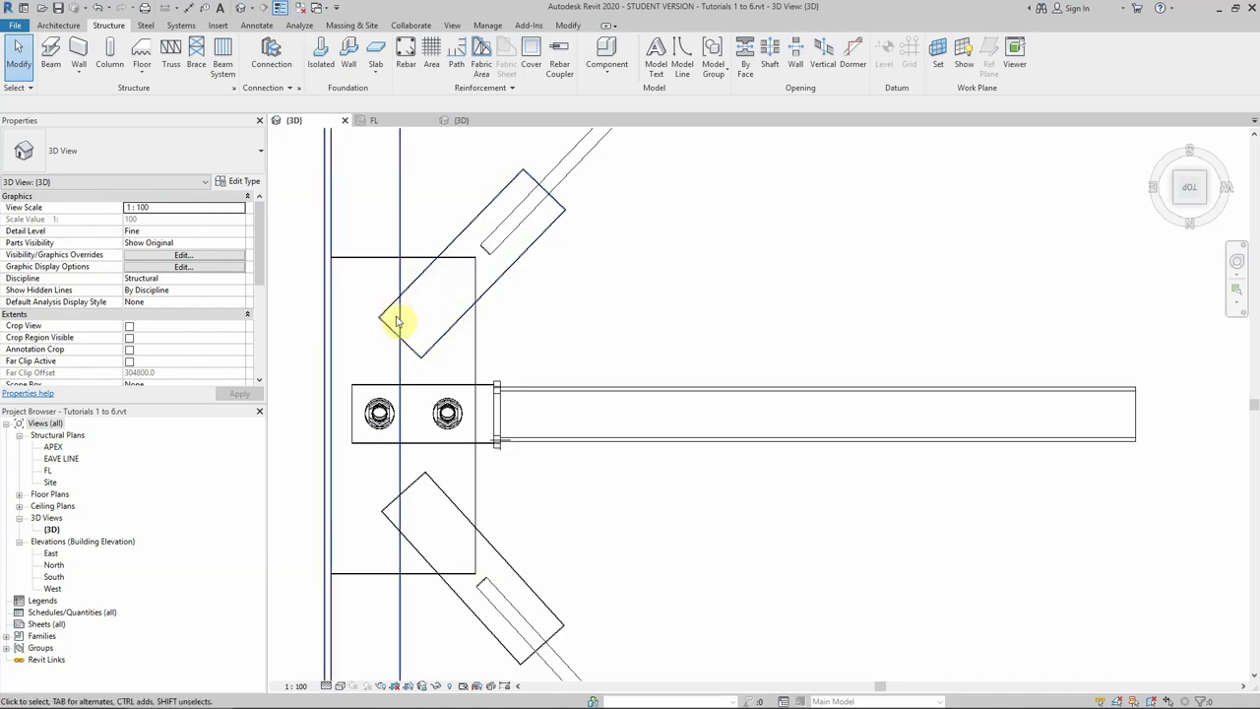
{"action": "left_click", "coordinate": [414, 259]}
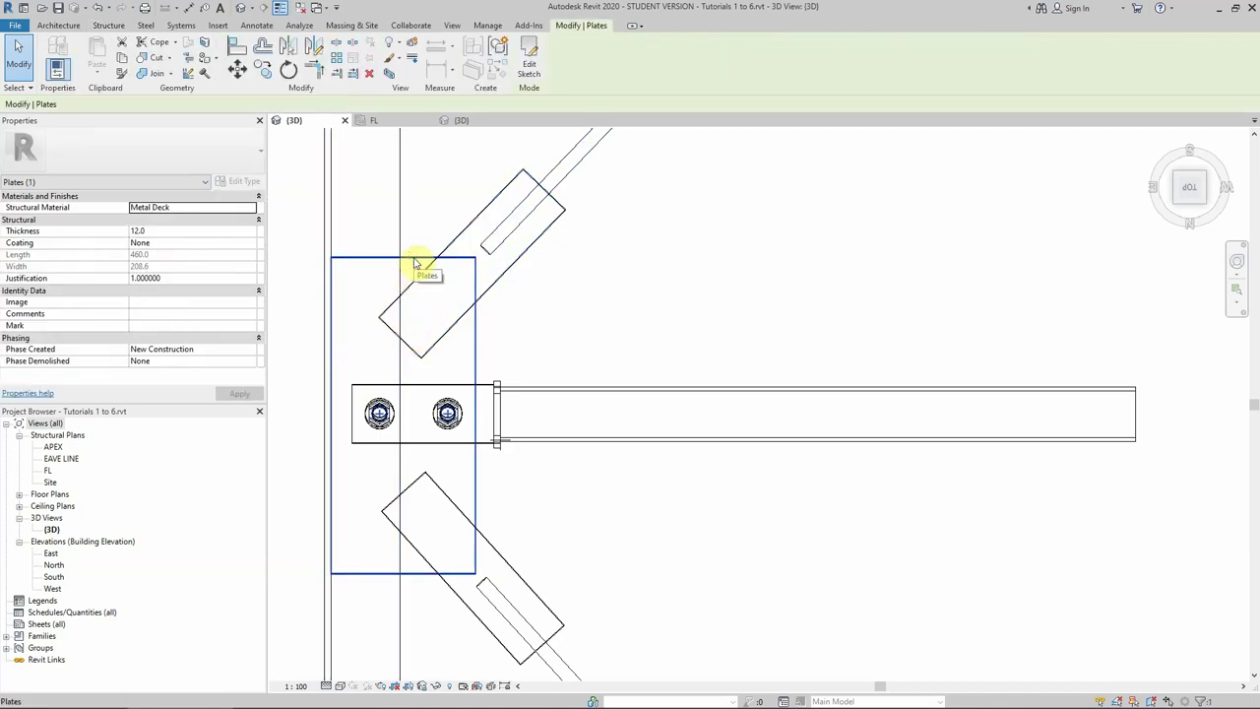
{"action": "left_click", "coordinate": [145, 25]}
Add a corner cut to the large plate's upper-right corner with Side 1 and Side 2 at 50.0.
{"action": "left_click", "coordinate": [205, 58]}
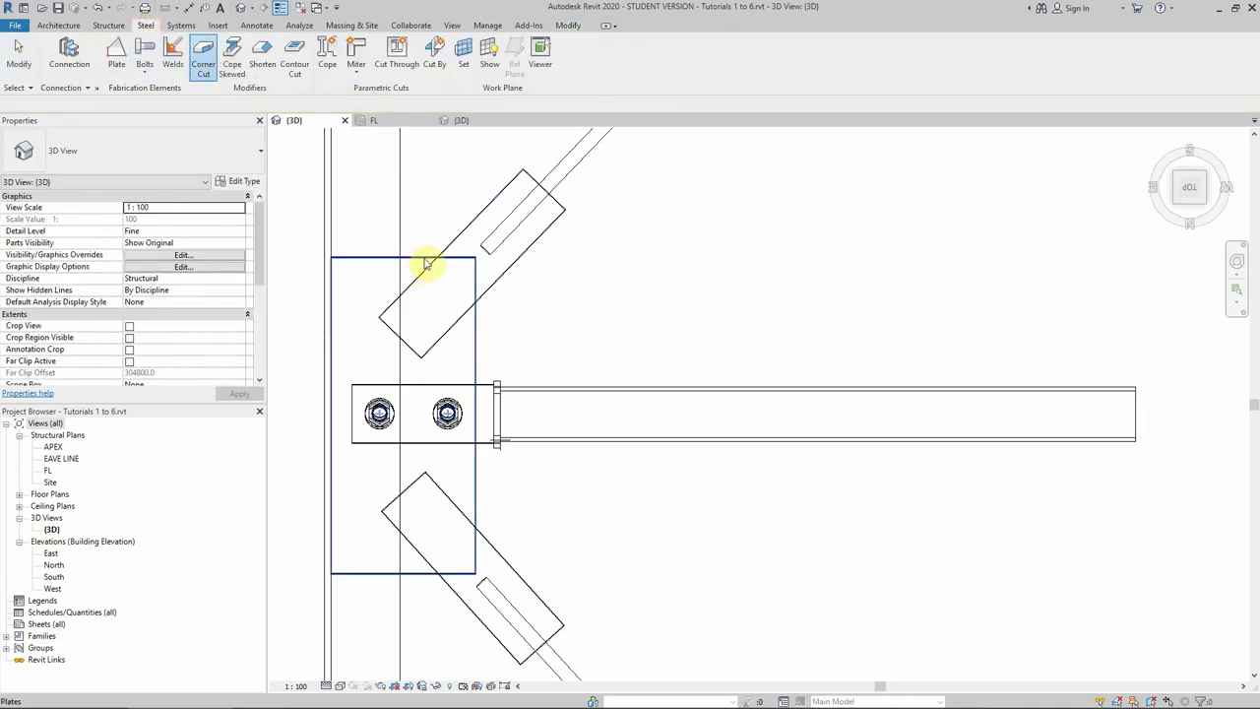
{"action": "left_click", "coordinate": [458, 266]}
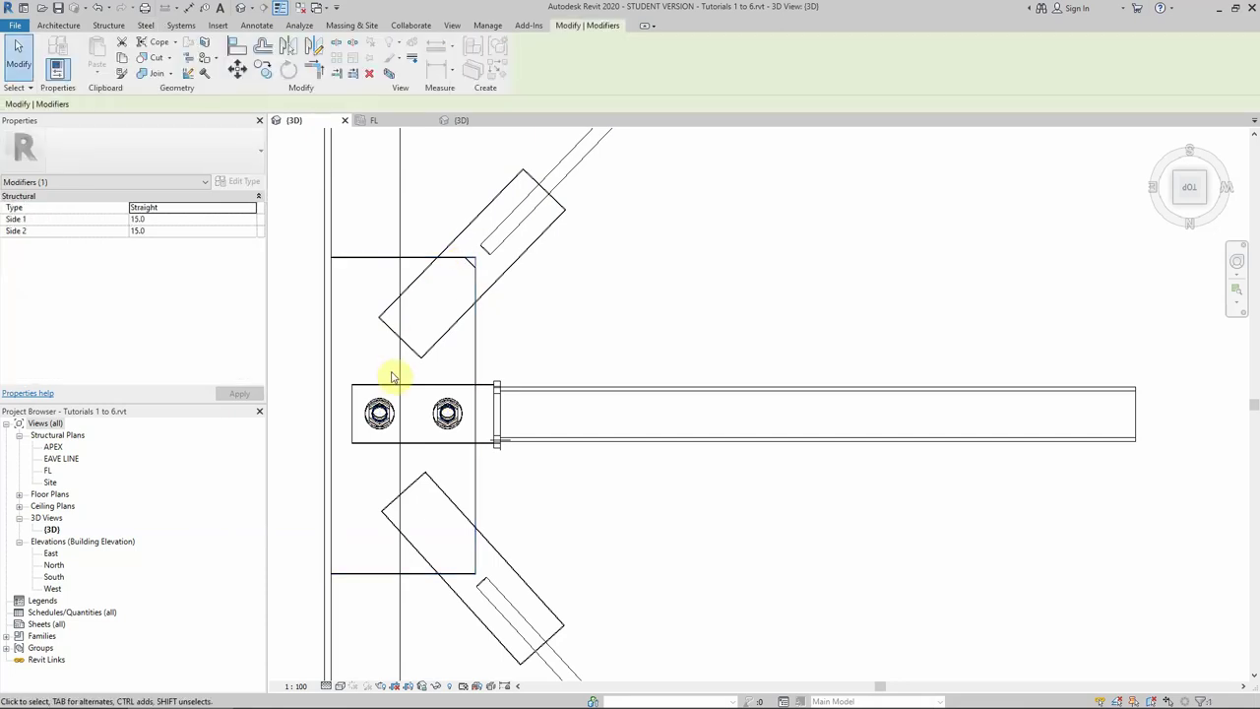
{"action": "left_click", "coordinate": [169, 219]}
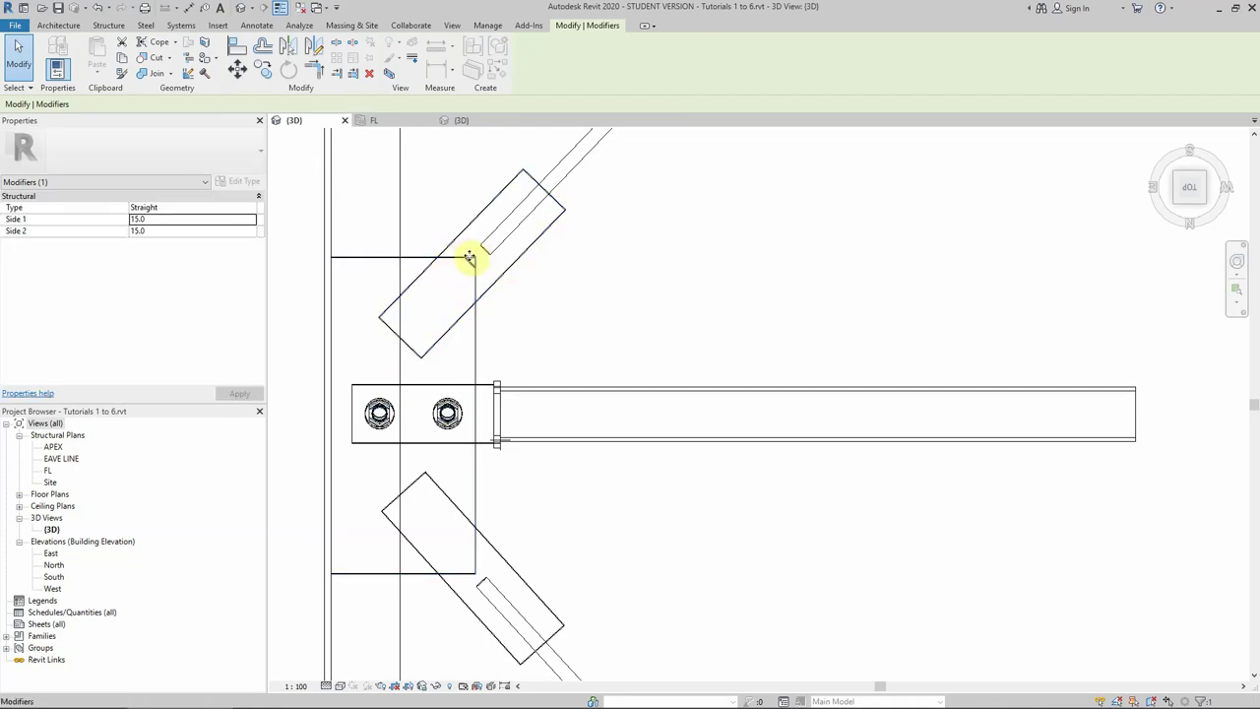
{"action": "left_click", "coordinate": [163, 219]}
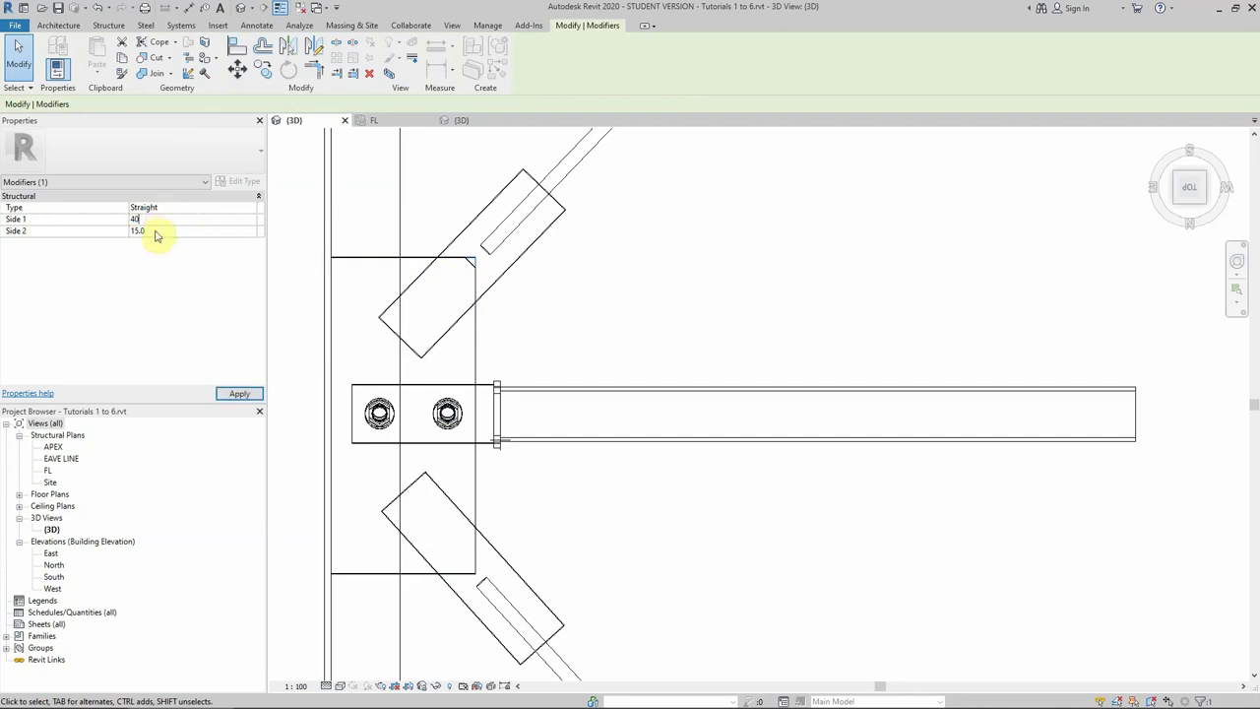
{"action": "type", "text": "40"}
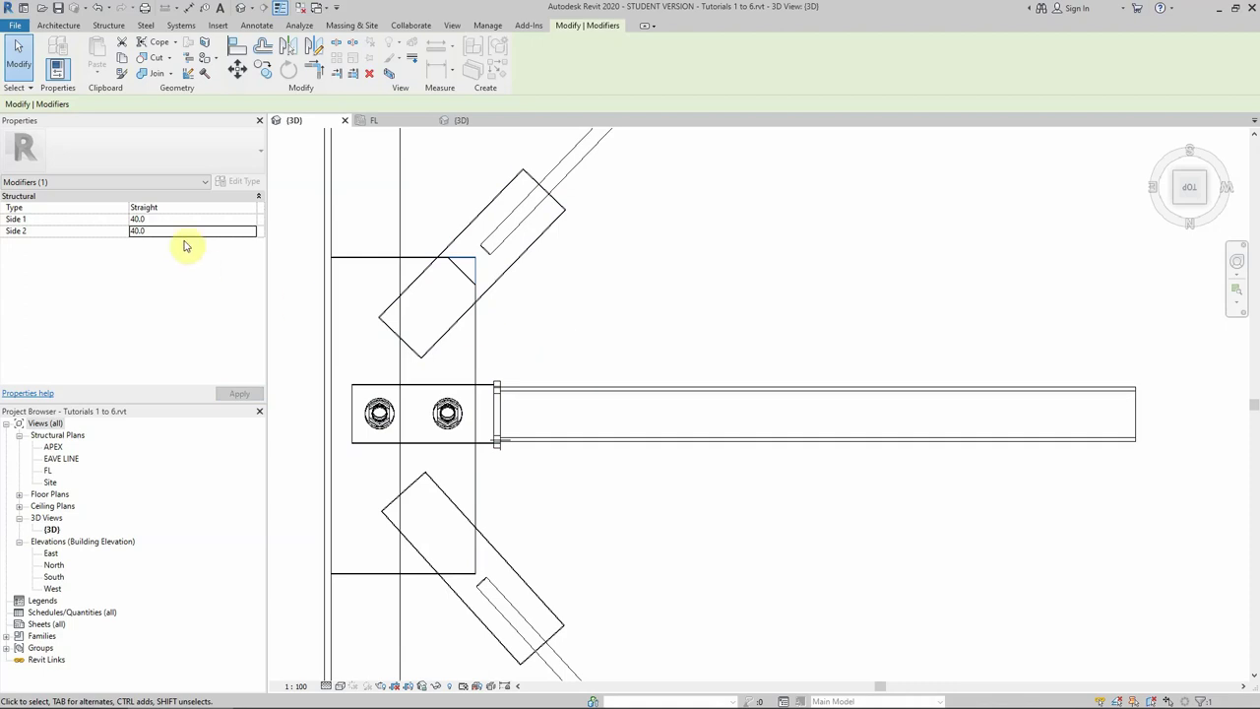
{"action": "left_click", "coordinate": [159, 218]}
{"action": "type", "text": "50.0"}
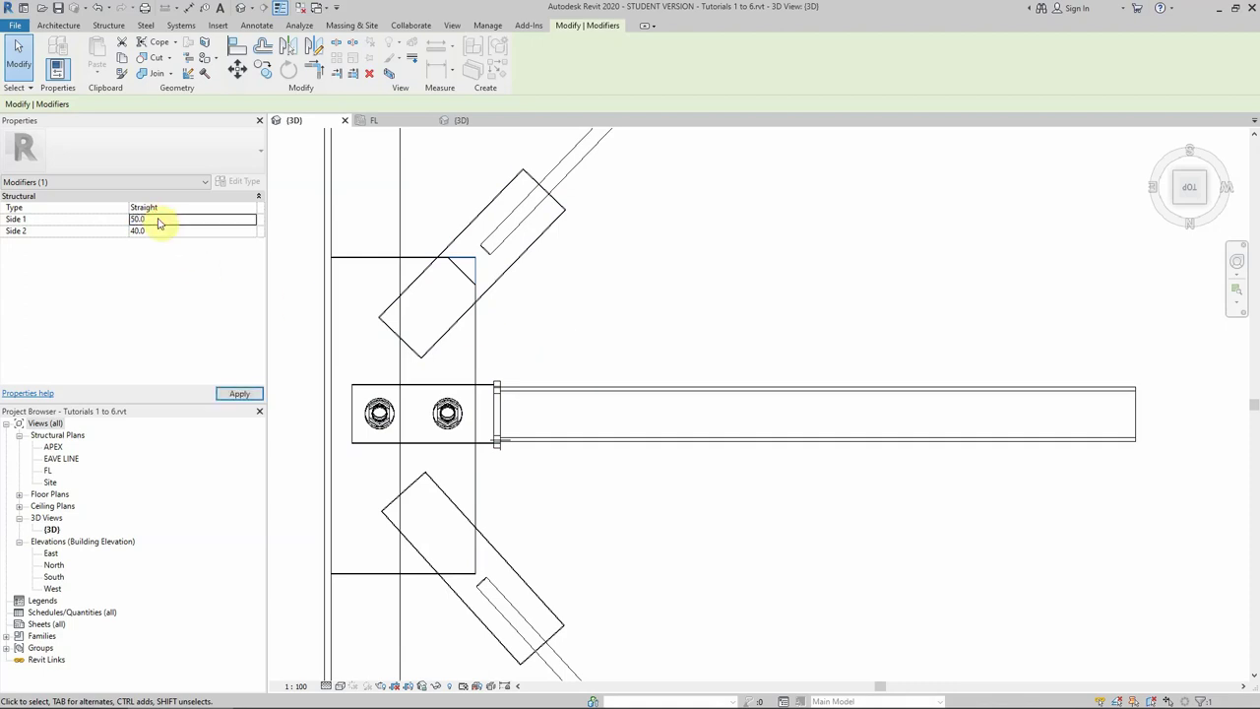
{"action": "left_click", "coordinate": [153, 229]}
{"action": "type", "text": "50.0"}
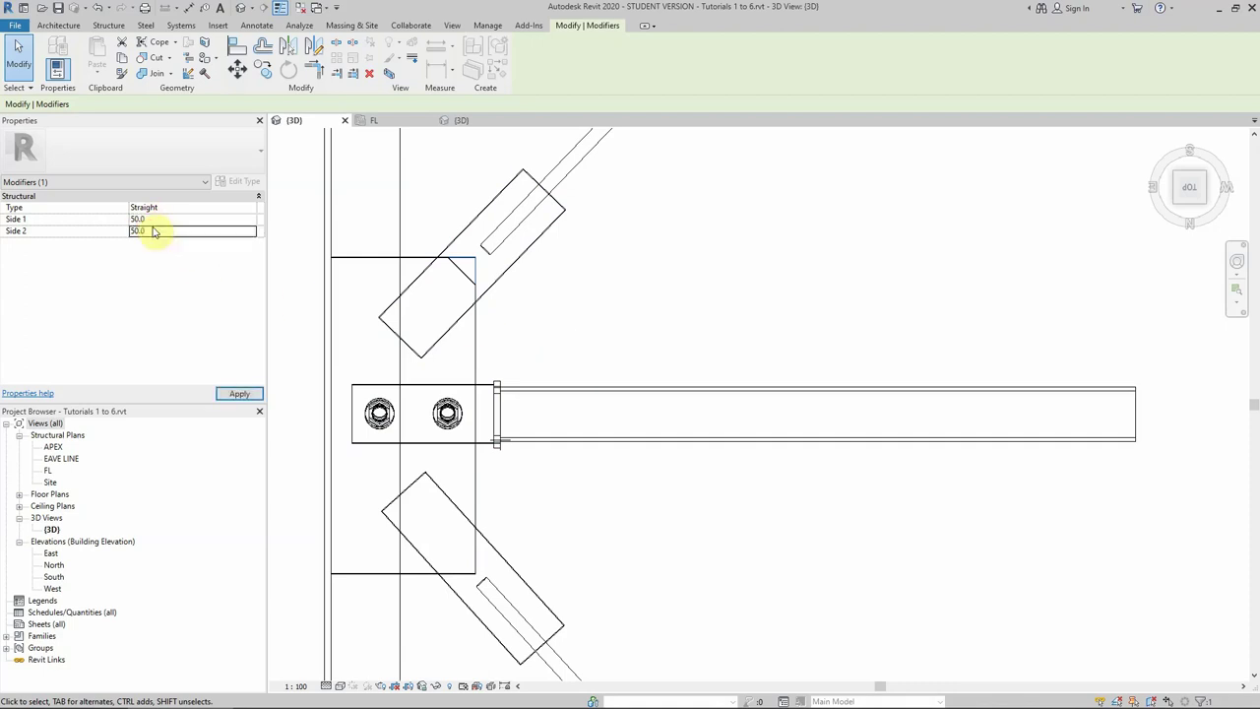
{"action": "left_click", "coordinate": [578, 325]}
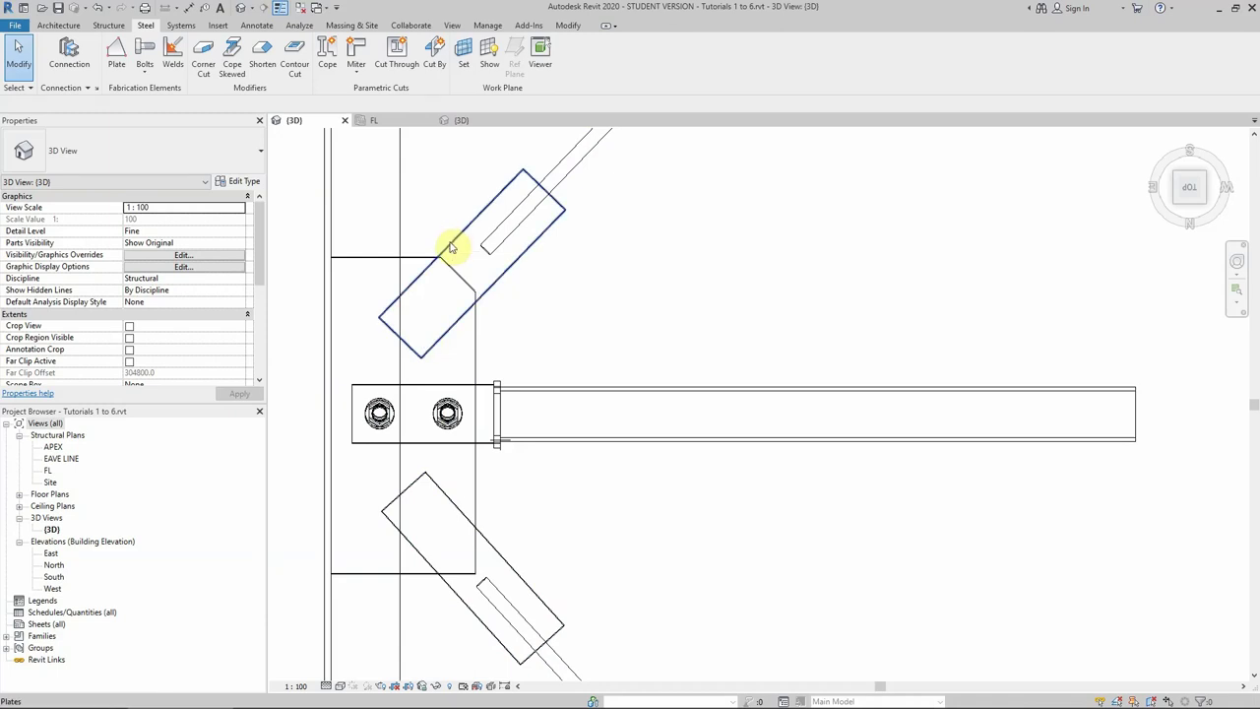
Start a bolt pattern through the upper brace plate and the large plate, picking the plate face.
{"action": "left_click", "coordinate": [145, 51]}
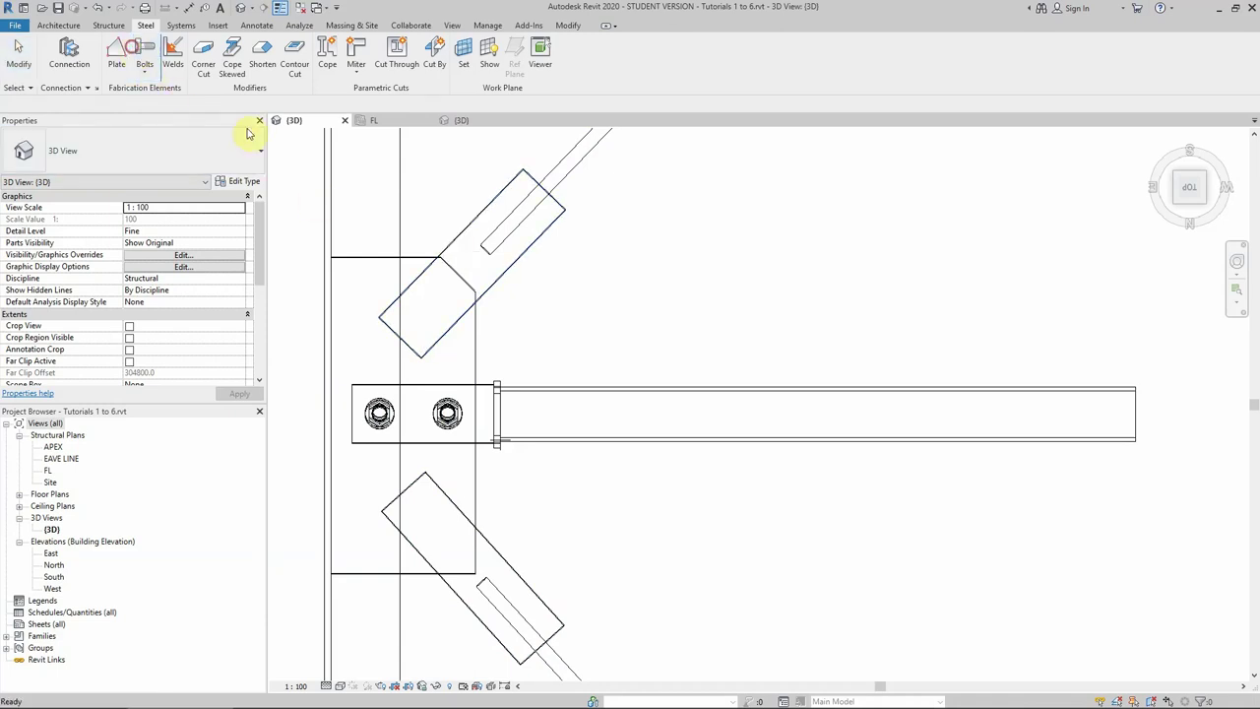
{"action": "left_click", "coordinate": [466, 229]}
{"action": "left_click", "coordinate": [382, 258]}
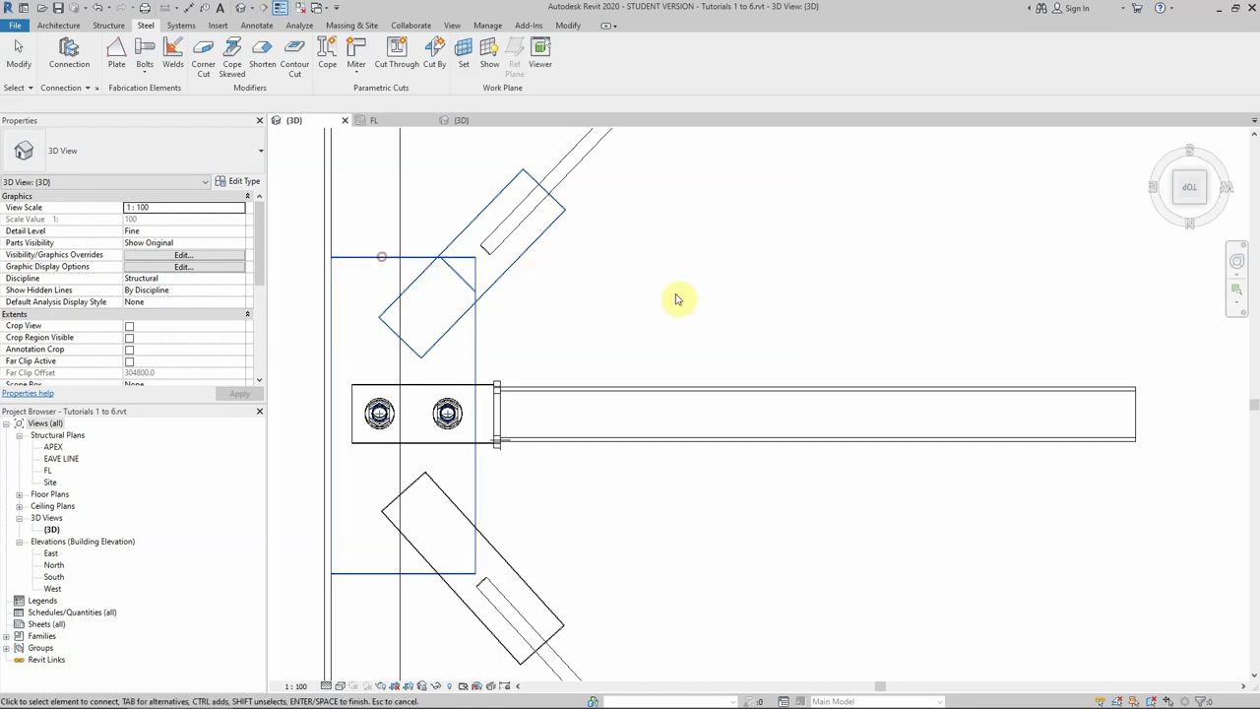
{"action": "key", "text": "Return"}
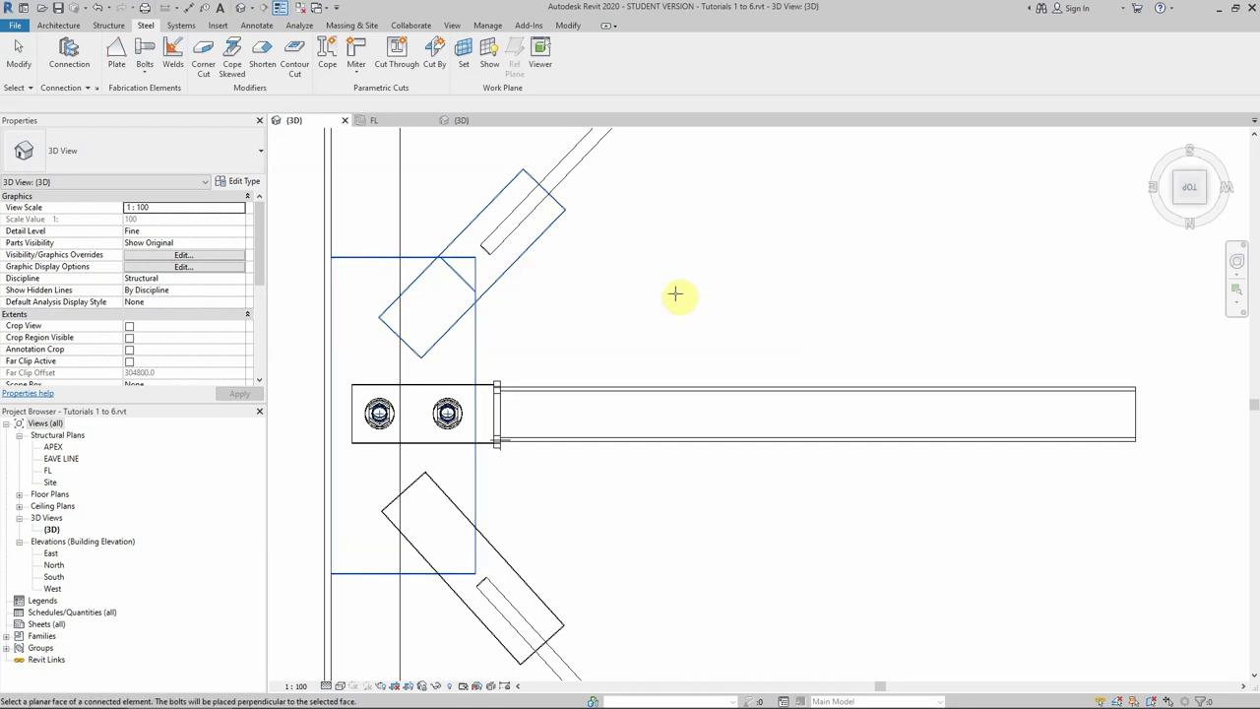
{"action": "left_click", "coordinate": [1204, 203]}
{"action": "scroll", "coordinate": [689, 335], "scroll_direction": "up", "scroll_amount": 4}
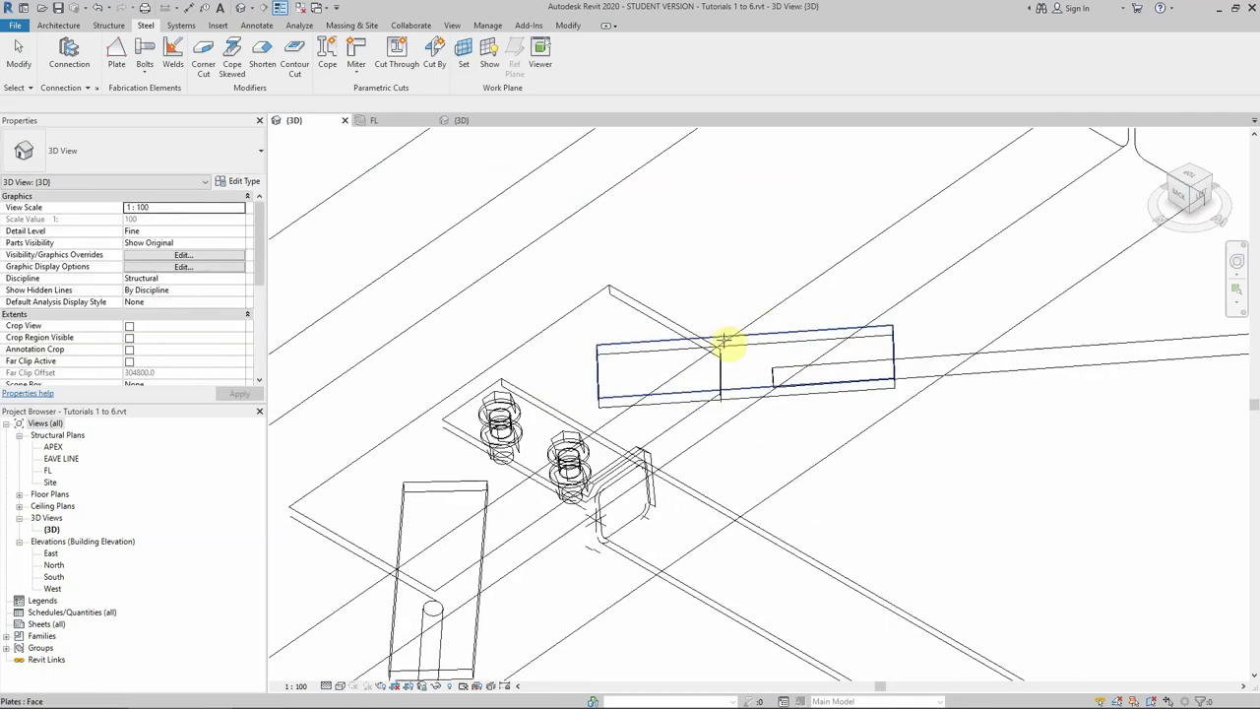
{"action": "left_click", "coordinate": [723, 342]}
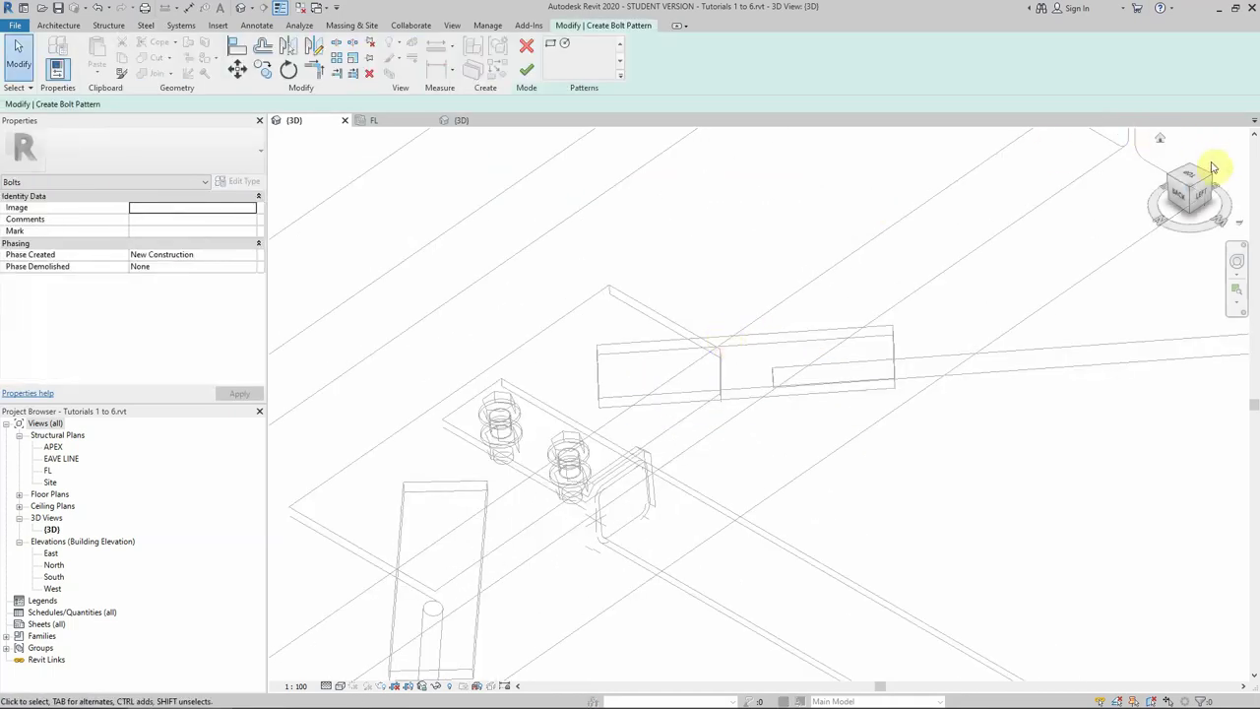
Draw a rectangular bolt boundary, about 95.7 × 184.4, between the plate corners.
{"action": "left_click", "coordinate": [1184, 189]}
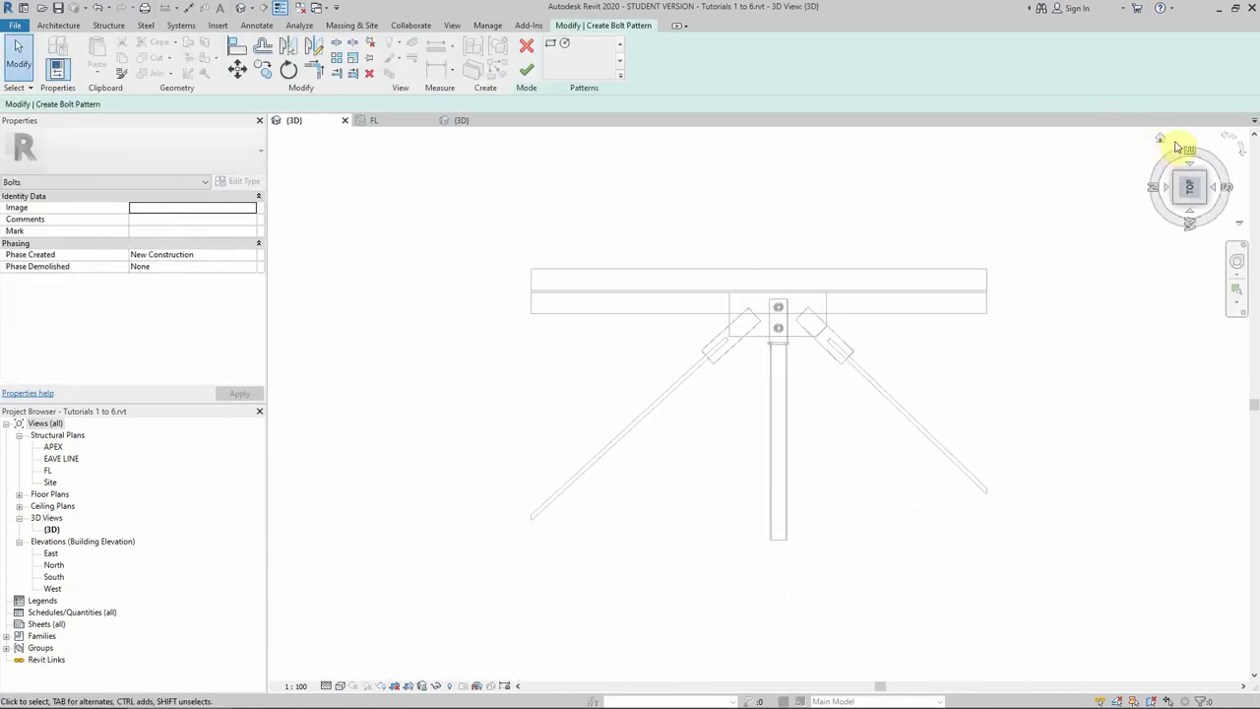
{"action": "left_click", "coordinate": [1228, 141]}
{"action": "scroll", "coordinate": [680, 365], "scroll_direction": "up", "scroll_amount": 5}
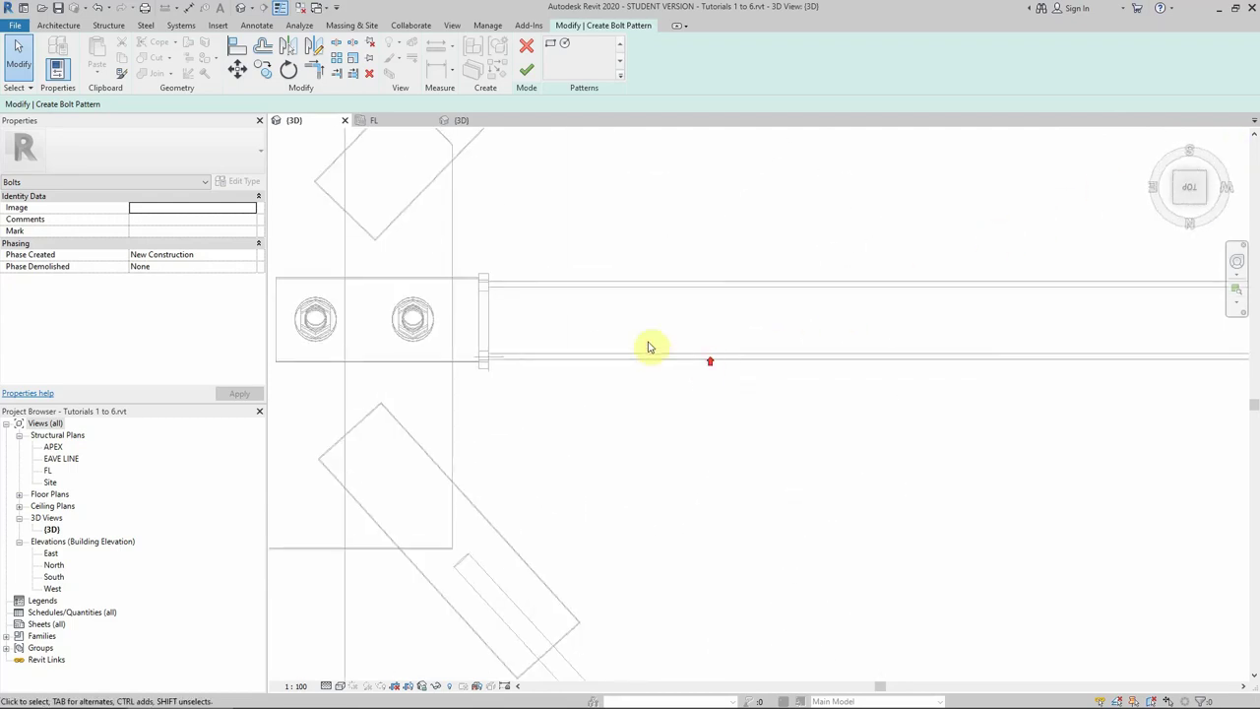
{"action": "scroll", "coordinate": [565, 329], "scroll_direction": "down", "scroll_amount": 3}
{"action": "scroll", "coordinate": [521, 267], "scroll_direction": "up", "scroll_amount": 3}
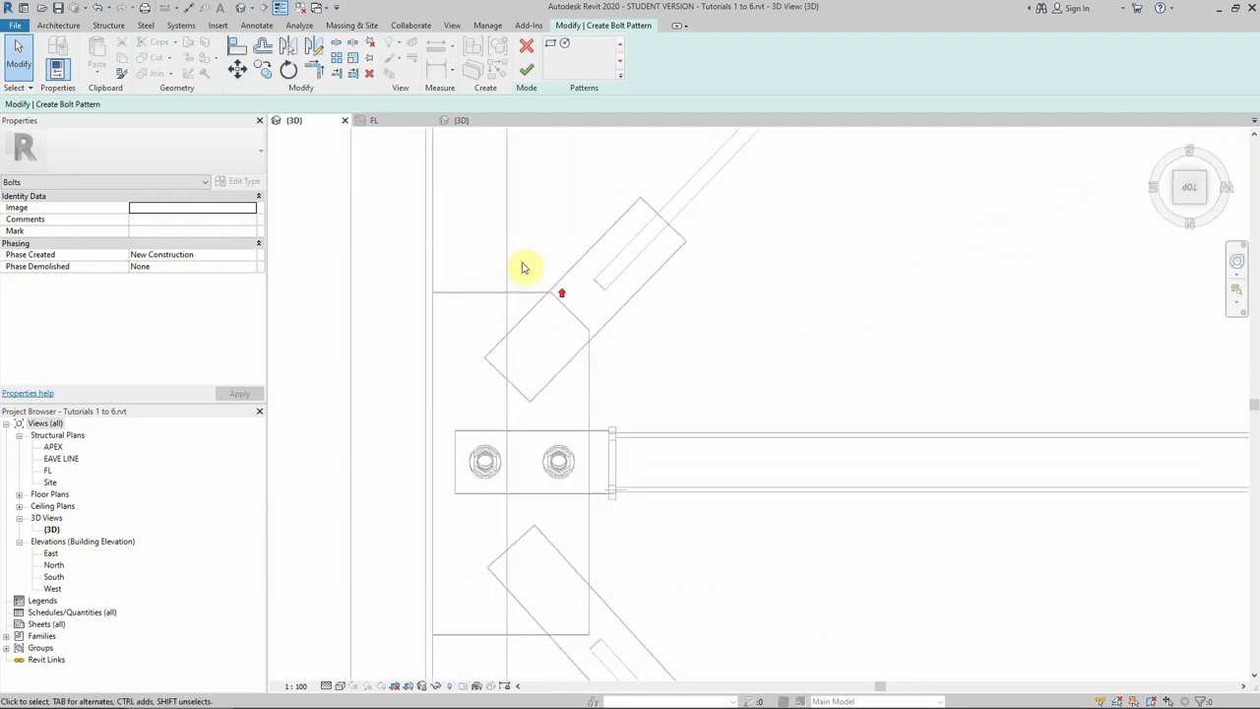
{"action": "left_click", "coordinate": [550, 46]}
{"action": "left_click", "coordinate": [549, 292]}
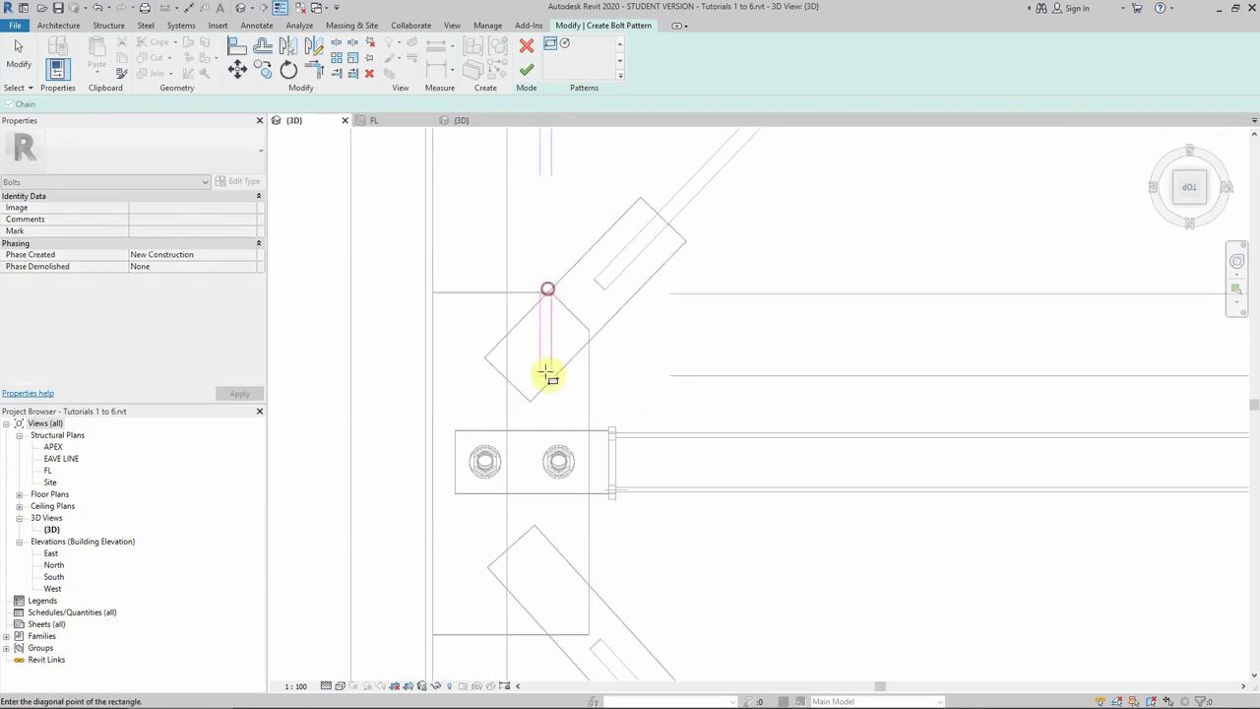
{"action": "left_click", "coordinate": [479, 430]}
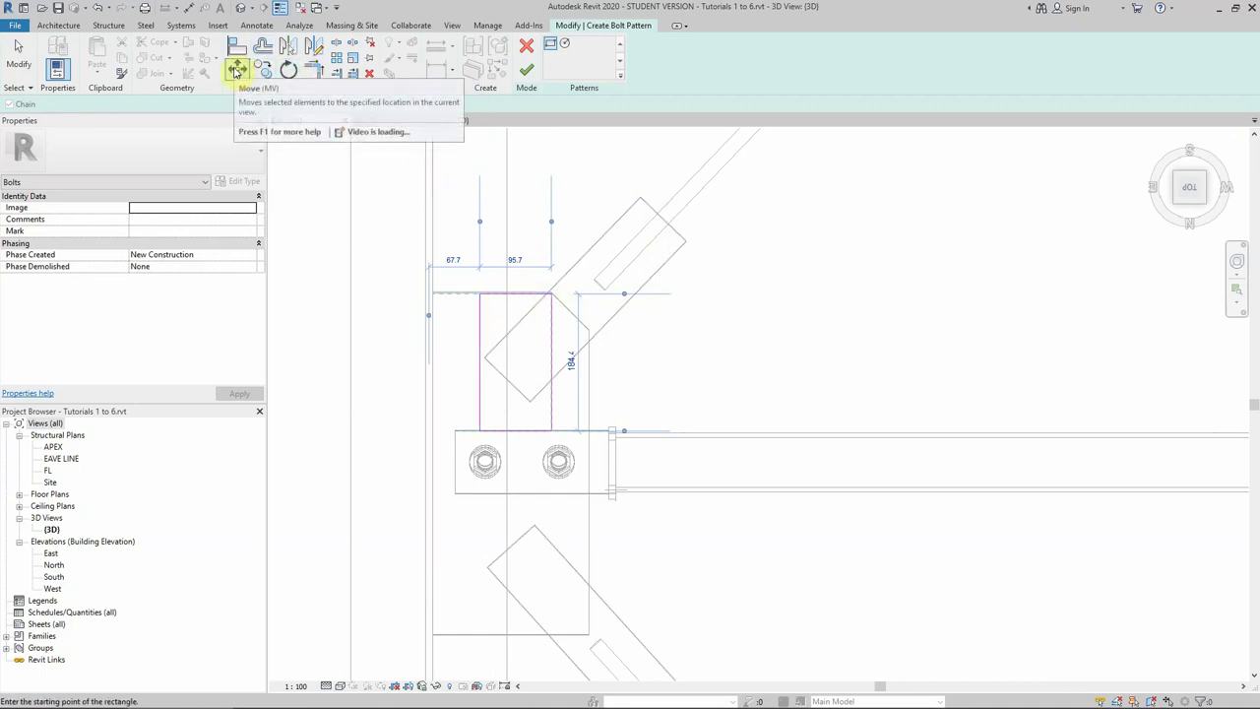
{"action": "key", "text": "Escape"}
{"action": "key", "text": "Escape"}
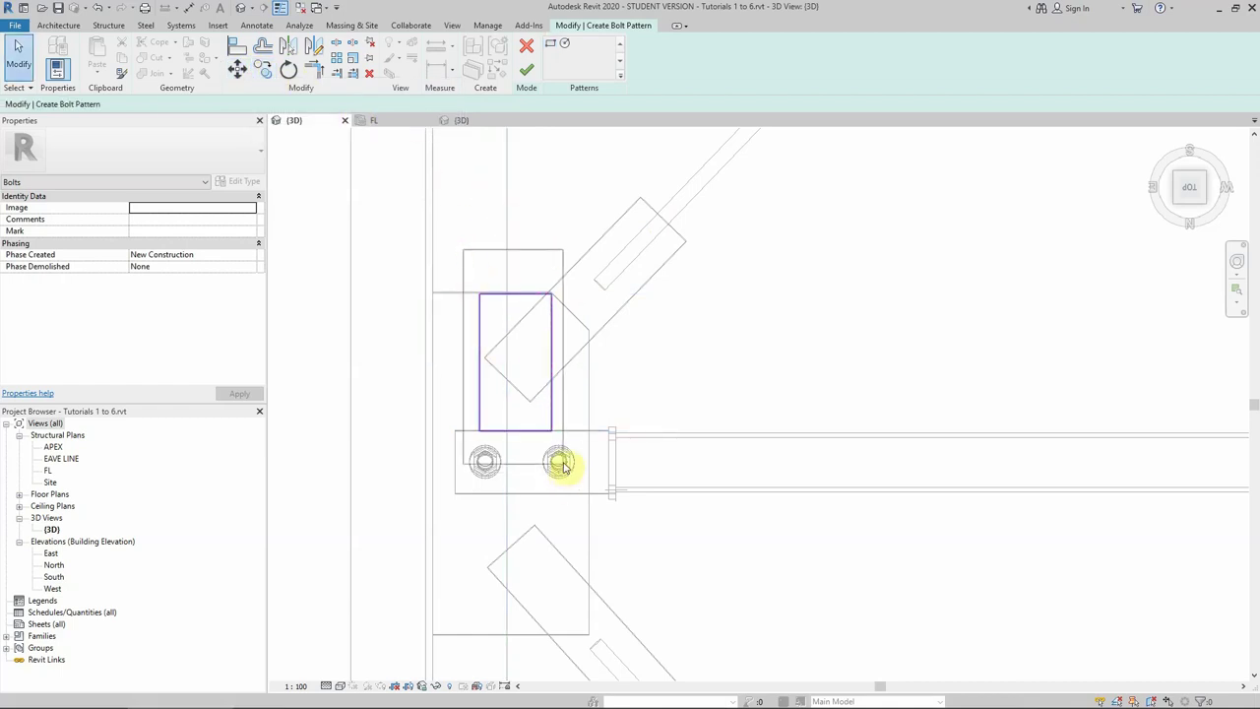
Rotate the bolt-pattern rectangle 135° about the plate intersection to align with the brace.
{"action": "left_click_drag", "start_coordinate": [559, 455], "coordinate": [472, 285]}
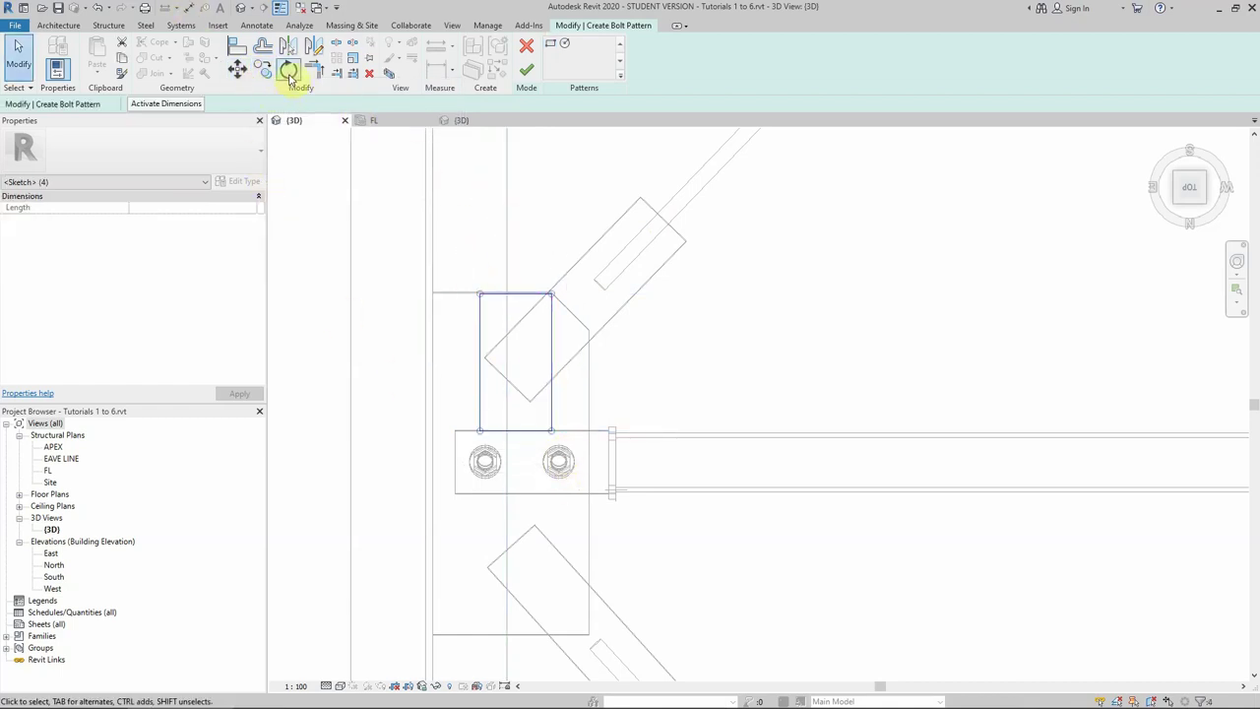
{"action": "left_click", "coordinate": [288, 70]}
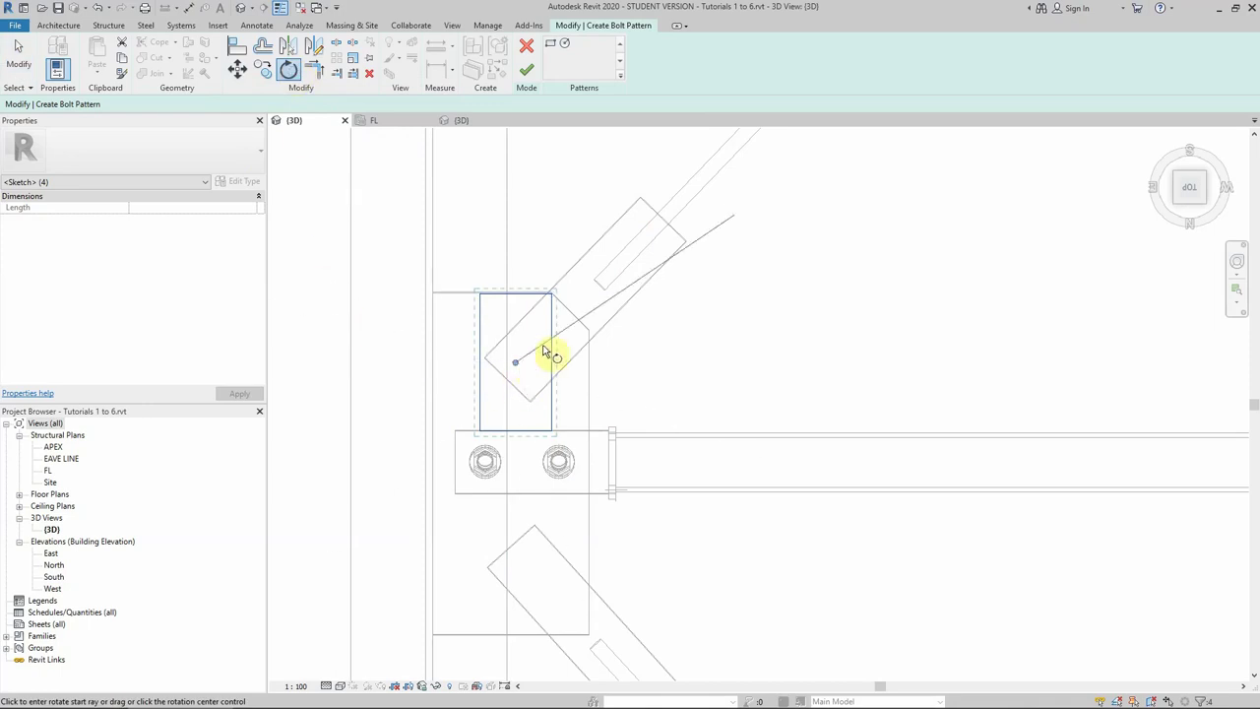
{"action": "scroll", "coordinate": [549, 312], "scroll_direction": "up", "scroll_amount": 5}
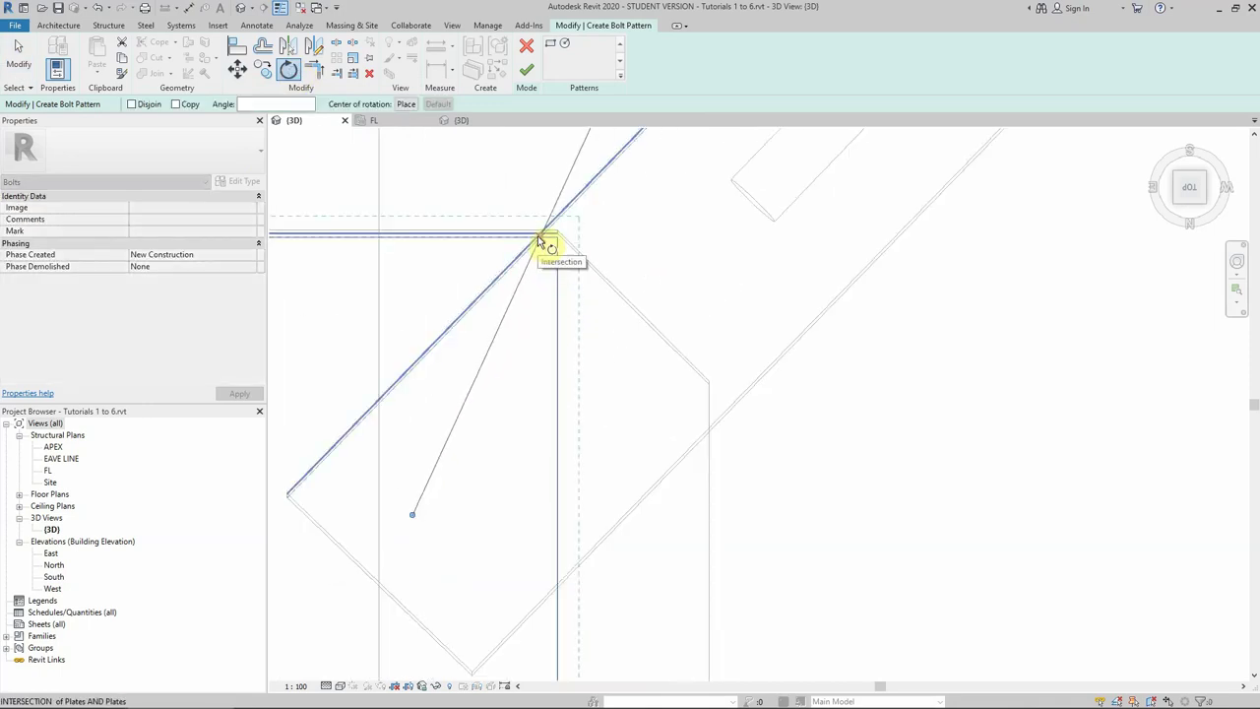
{"action": "left_click", "coordinate": [539, 238]}
{"action": "left_click", "coordinate": [544, 248]}
{"action": "scroll", "coordinate": [549, 262], "scroll_direction": "down", "scroll_amount": 5}
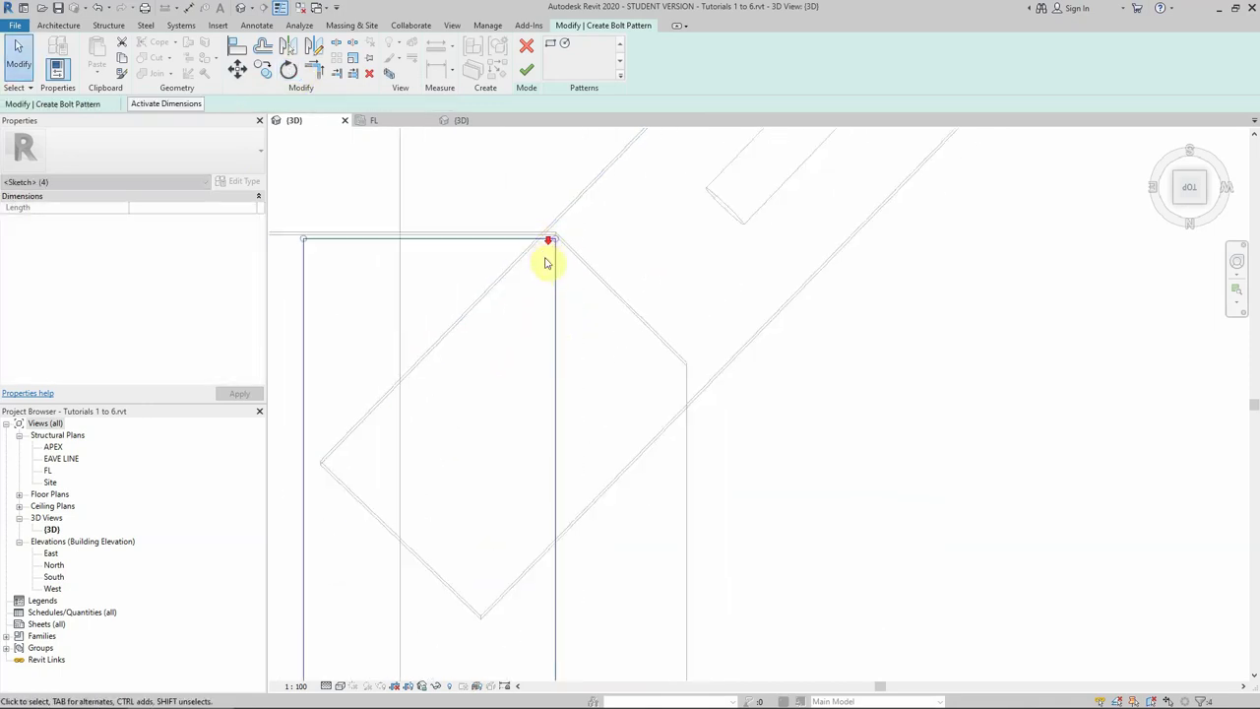
{"action": "scroll", "coordinate": [521, 247], "scroll_direction": "up", "scroll_amount": 2}
{"action": "left_click", "coordinate": [287, 73]}
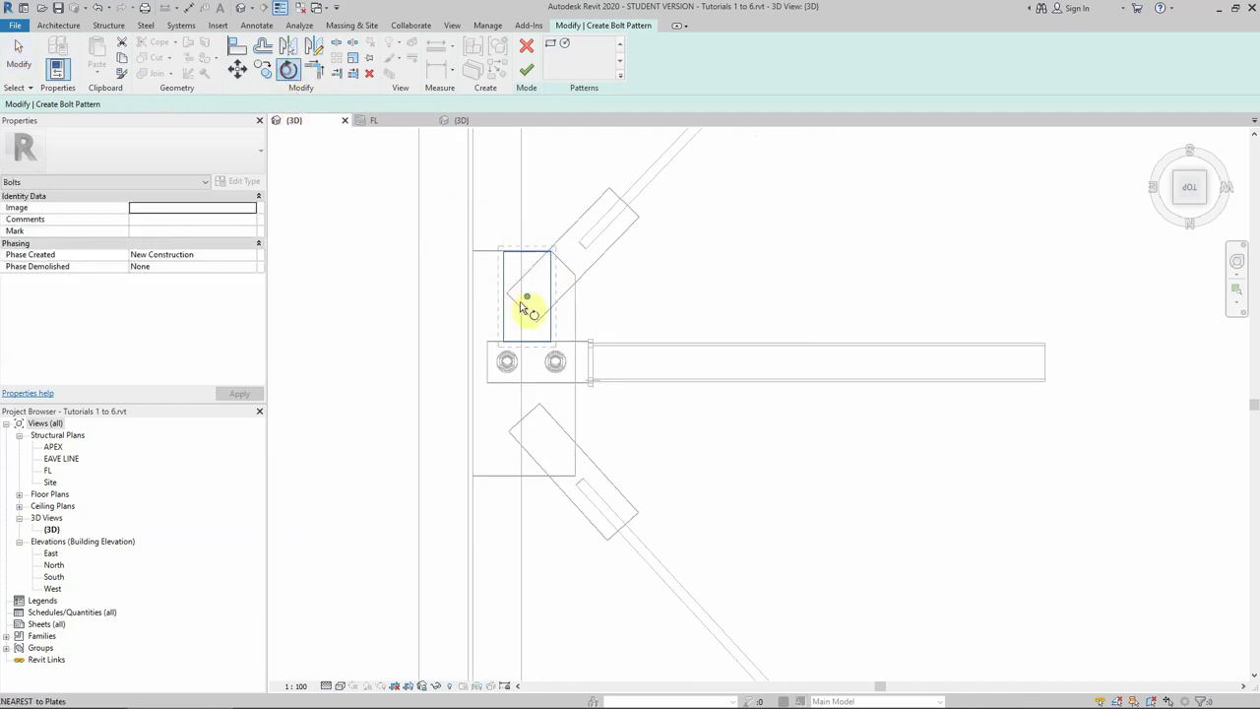
{"action": "scroll", "coordinate": [526, 300], "scroll_direction": "up", "scroll_amount": 3}
{"action": "left_click_drag", "start_coordinate": [514, 294], "coordinate": [568, 192]}
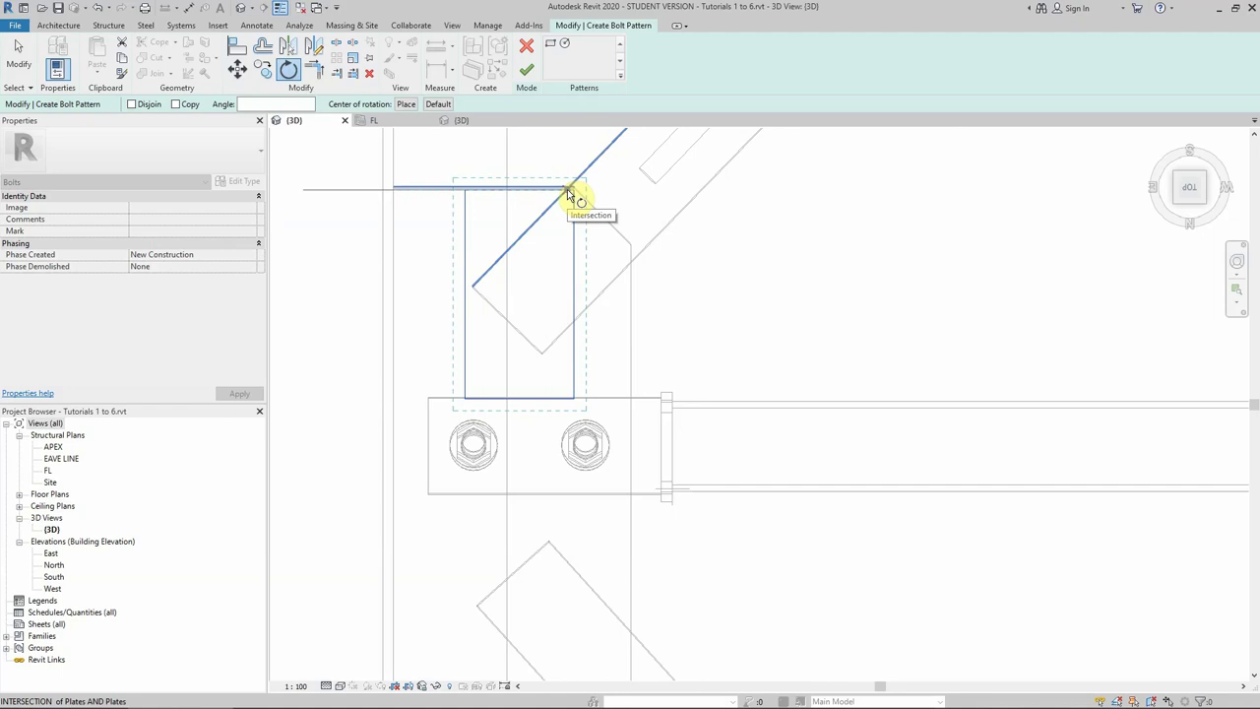
{"action": "left_click_drag", "start_coordinate": [565, 193], "coordinate": [568, 190]}
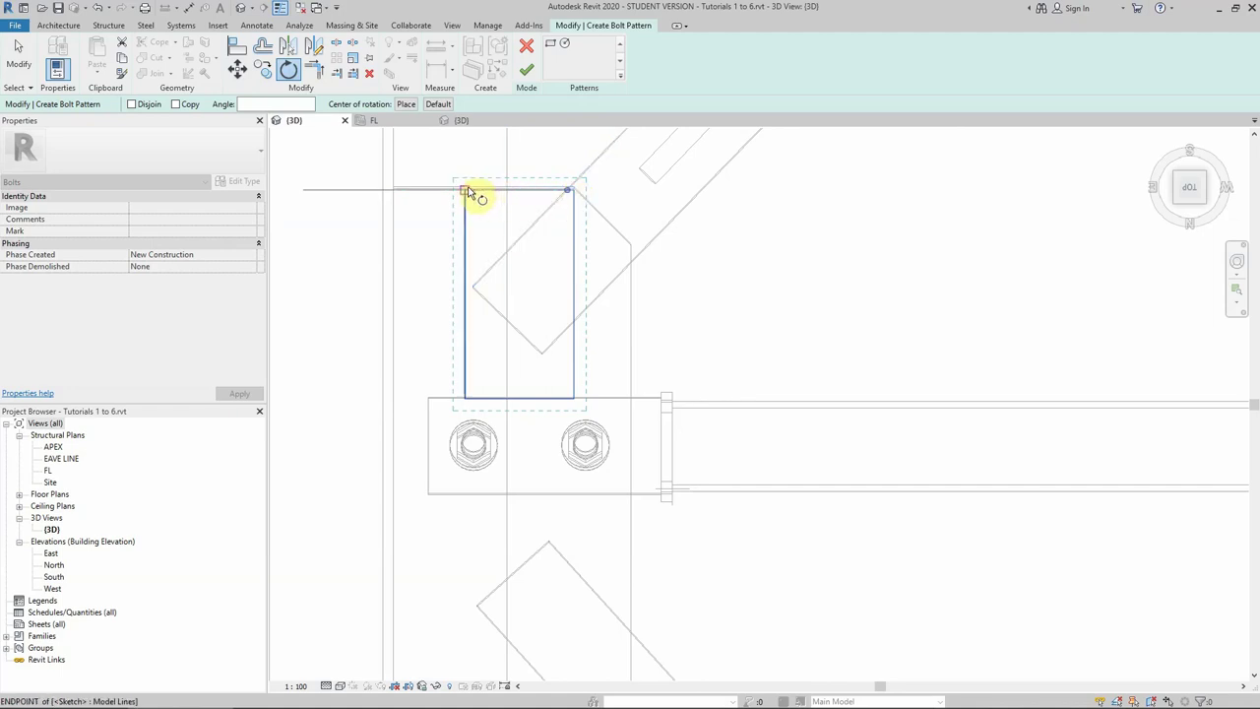
{"action": "left_click", "coordinate": [469, 191]}
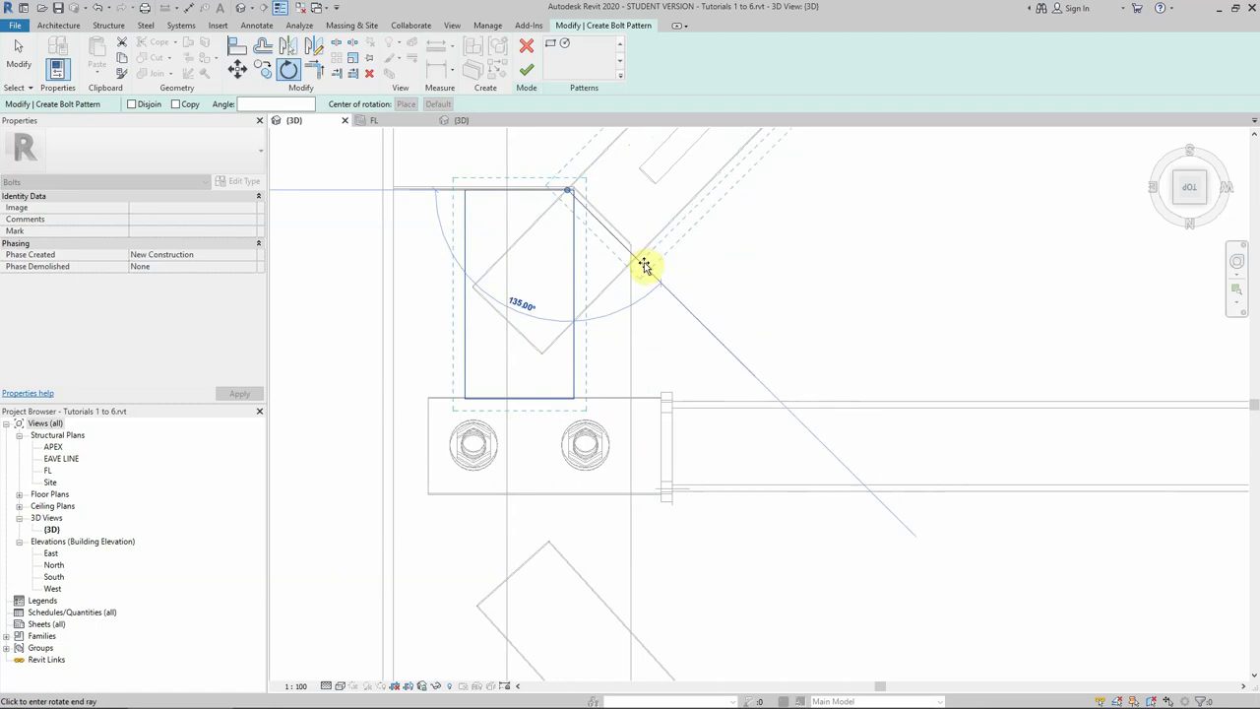
{"action": "left_click", "coordinate": [644, 265]}
{"action": "scroll", "coordinate": [534, 332], "scroll_direction": "down", "scroll_amount": 2}
{"action": "scroll", "coordinate": [582, 273], "scroll_direction": "up", "scroll_amount": 3}
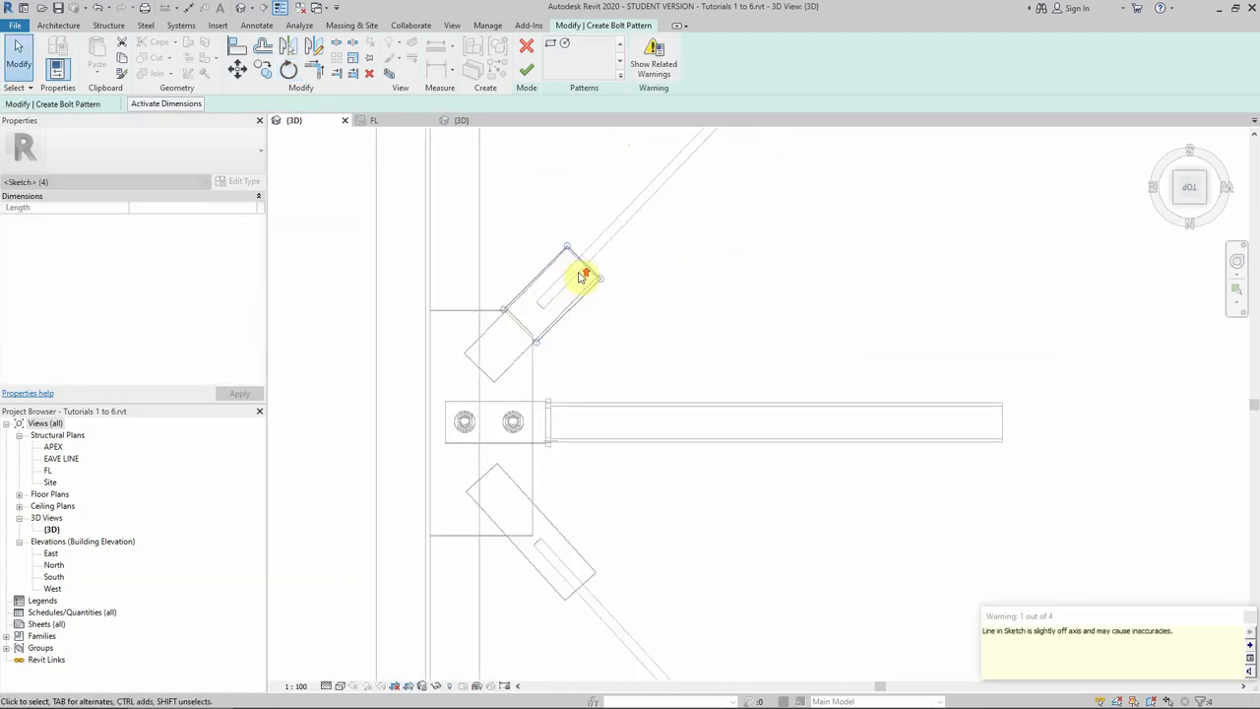
Drag the rectangle's sides until it measures 85.0 wide and 120.0 long.
{"action": "left_click", "coordinate": [521, 327]}
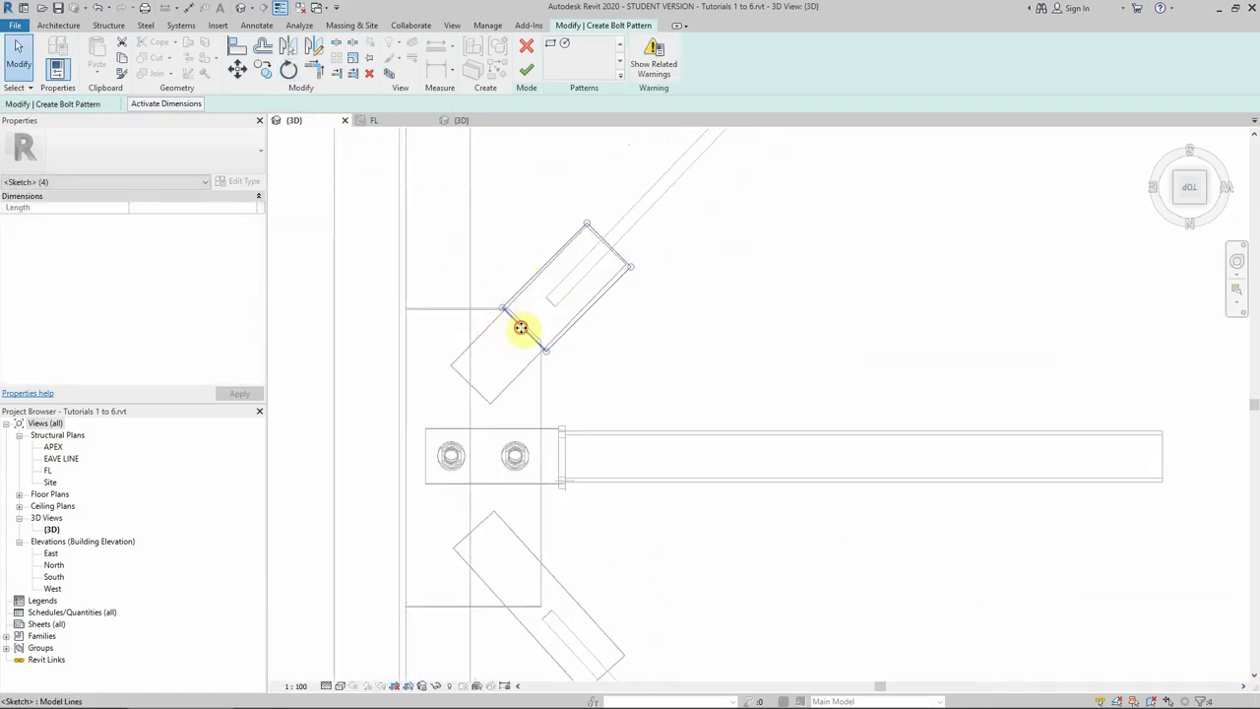
{"action": "mouse_move", "coordinate": [521, 327]}
{"action": "left_mouse_down"}
{"action": "mouse_move", "coordinate": [459, 365]}
{"action": "mouse_move", "coordinate": [467, 382]}
{"action": "mouse_move", "coordinate": [511, 371]}
{"action": "left_mouse_up"}
{"action": "scroll", "coordinate": [492, 366], "scroll_direction": "up", "scroll_amount": 1}
{"action": "left_click", "coordinate": [478, 360]}
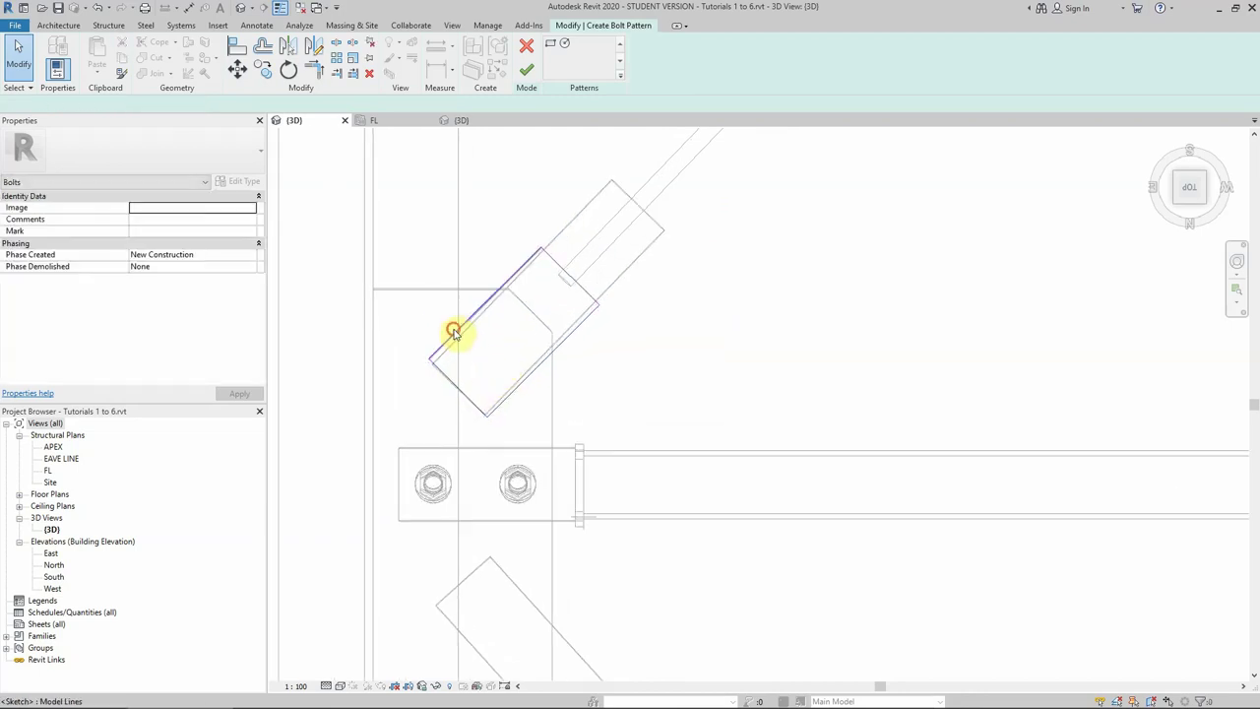
{"action": "left_click", "coordinate": [453, 332]}
{"action": "scroll", "coordinate": [450, 342], "scroll_direction": "up", "scroll_amount": 1}
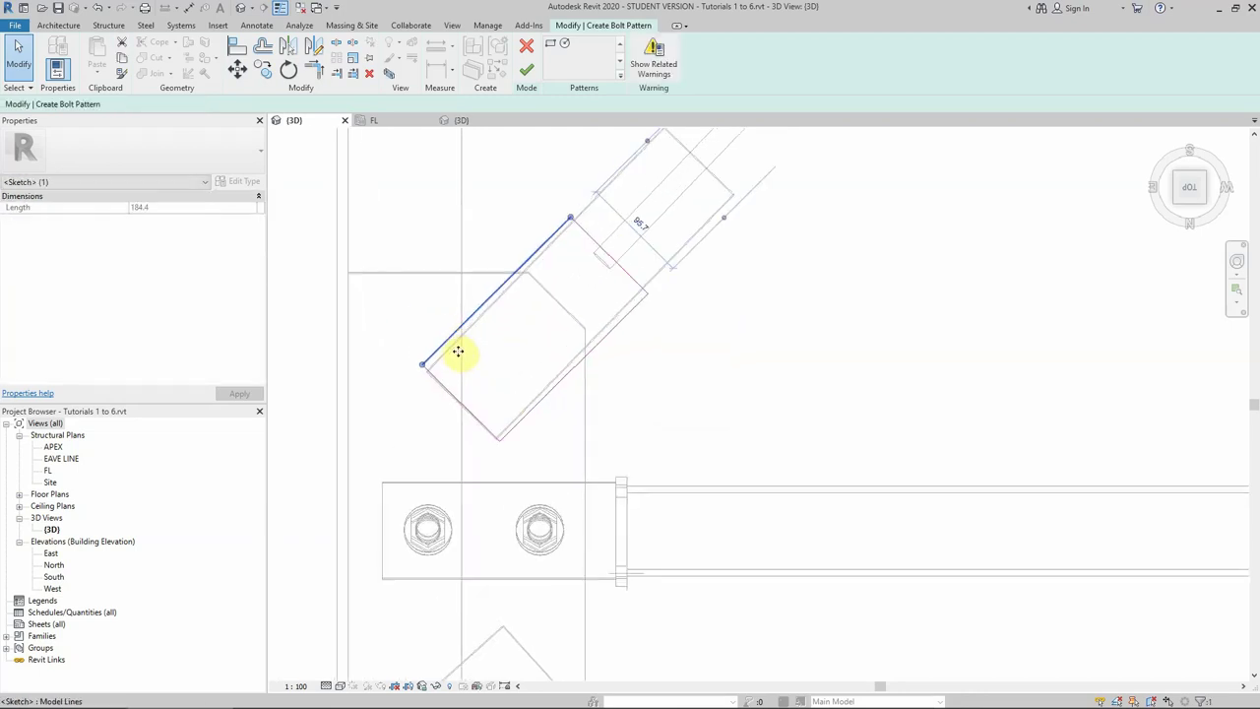
{"action": "mouse_move", "coordinate": [458, 351]}
{"action": "left_mouse_down"}
{"action": "mouse_move", "coordinate": [480, 361]}
{"action": "mouse_move", "coordinate": [453, 351]}
{"action": "left_mouse_up"}
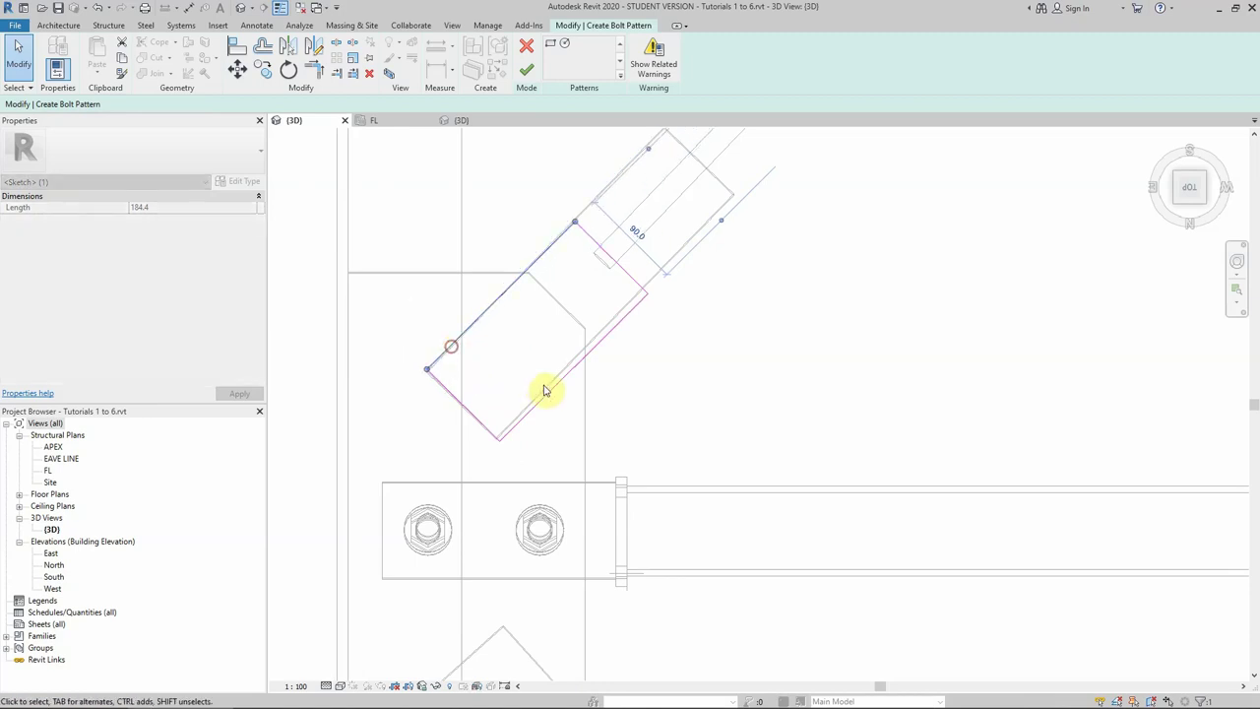
{"action": "left_click", "coordinate": [558, 383]}
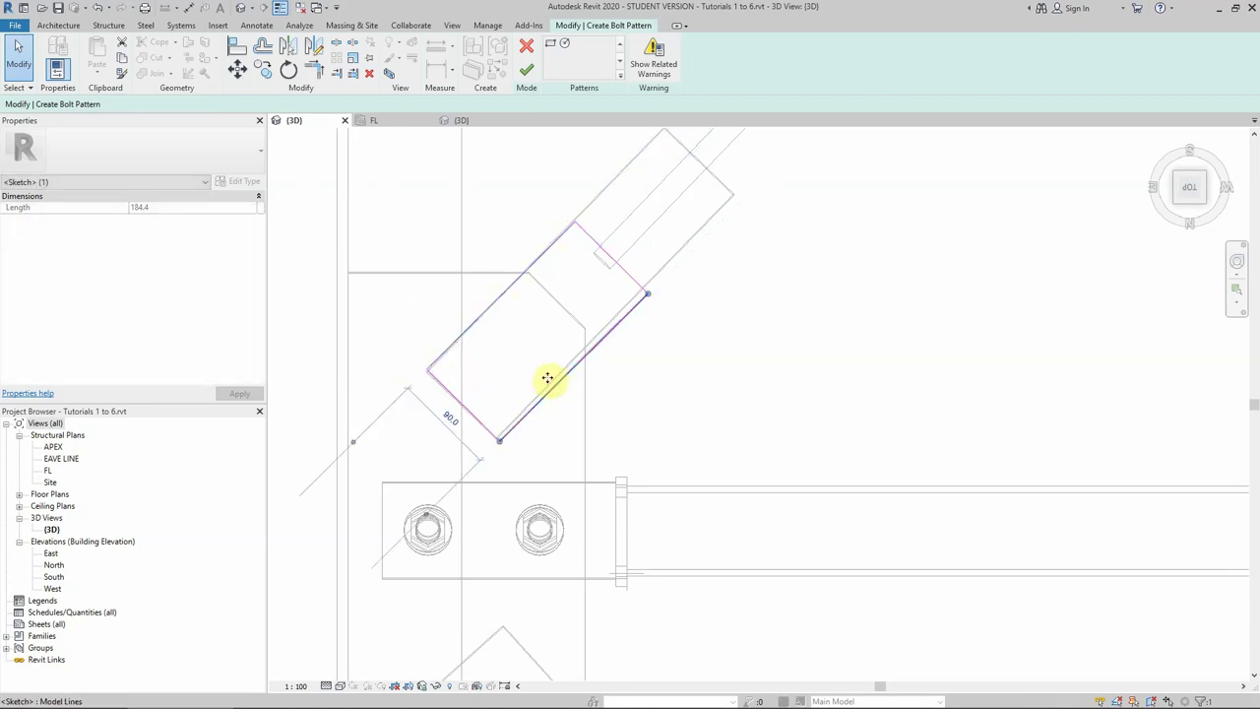
{"action": "left_click_drag", "start_coordinate": [548, 374], "coordinate": [549, 378]}
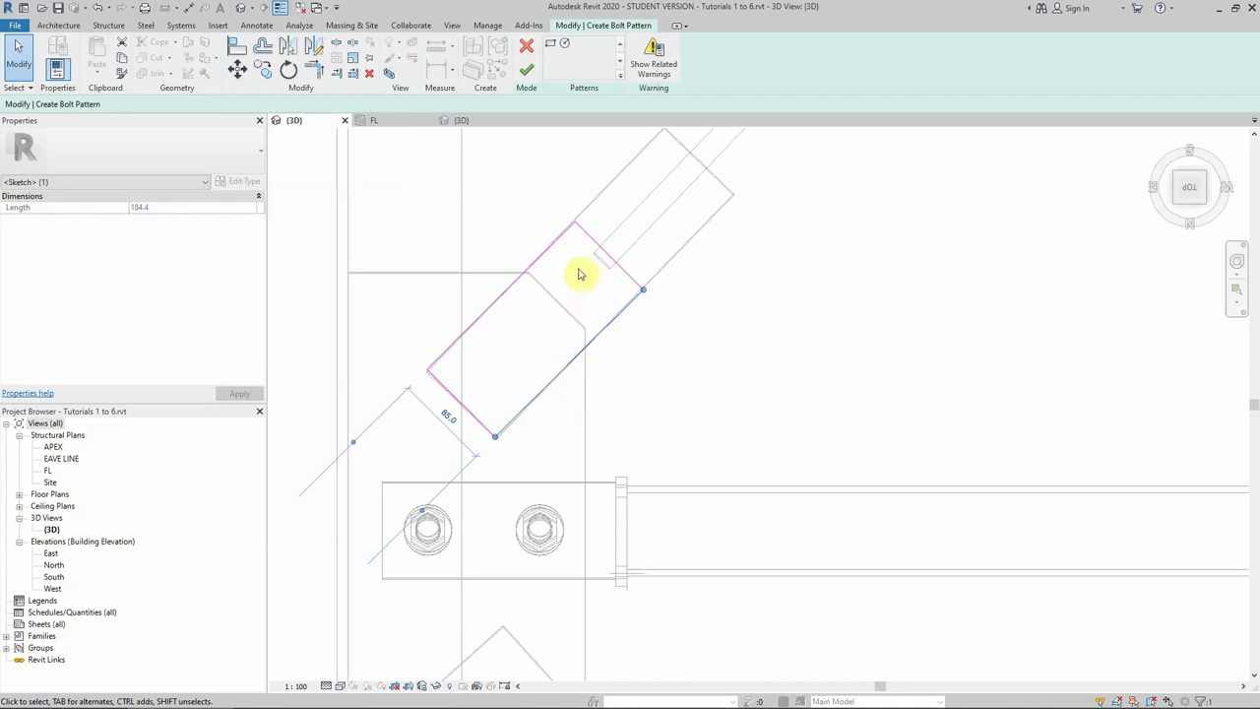
{"action": "left_click", "coordinate": [597, 245]}
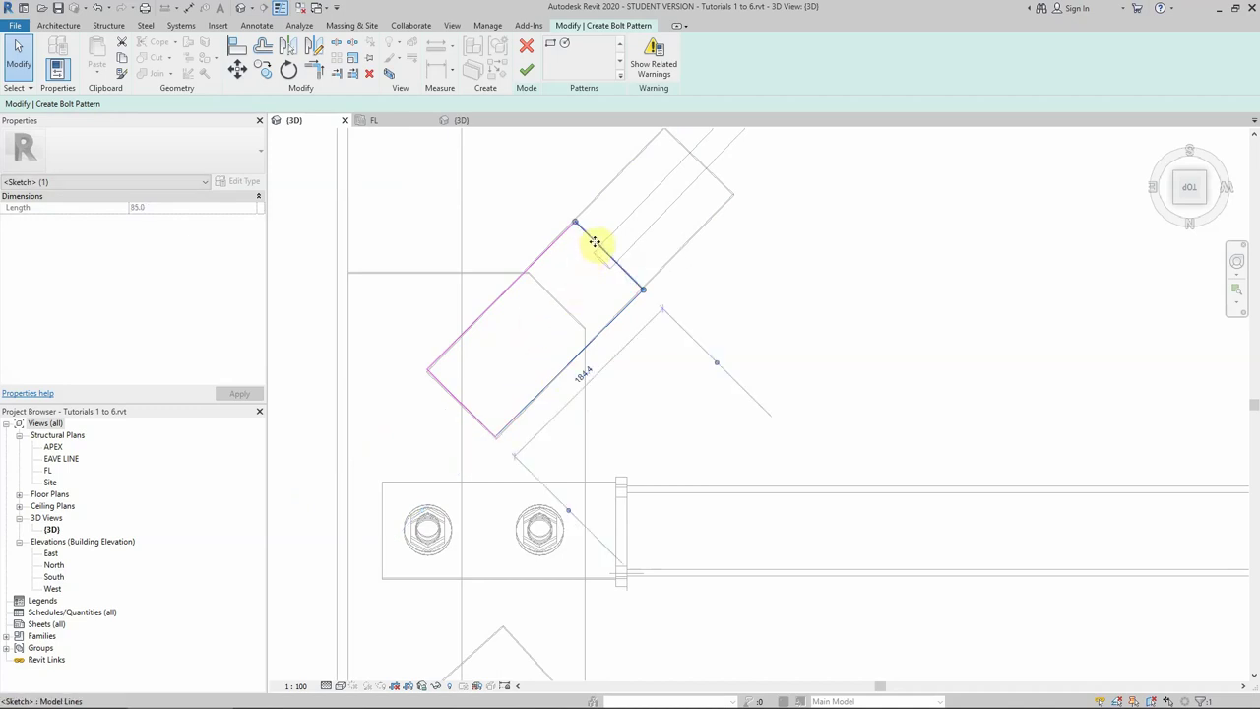
{"action": "left_click_drag", "start_coordinate": [594, 242], "coordinate": [537, 293]}
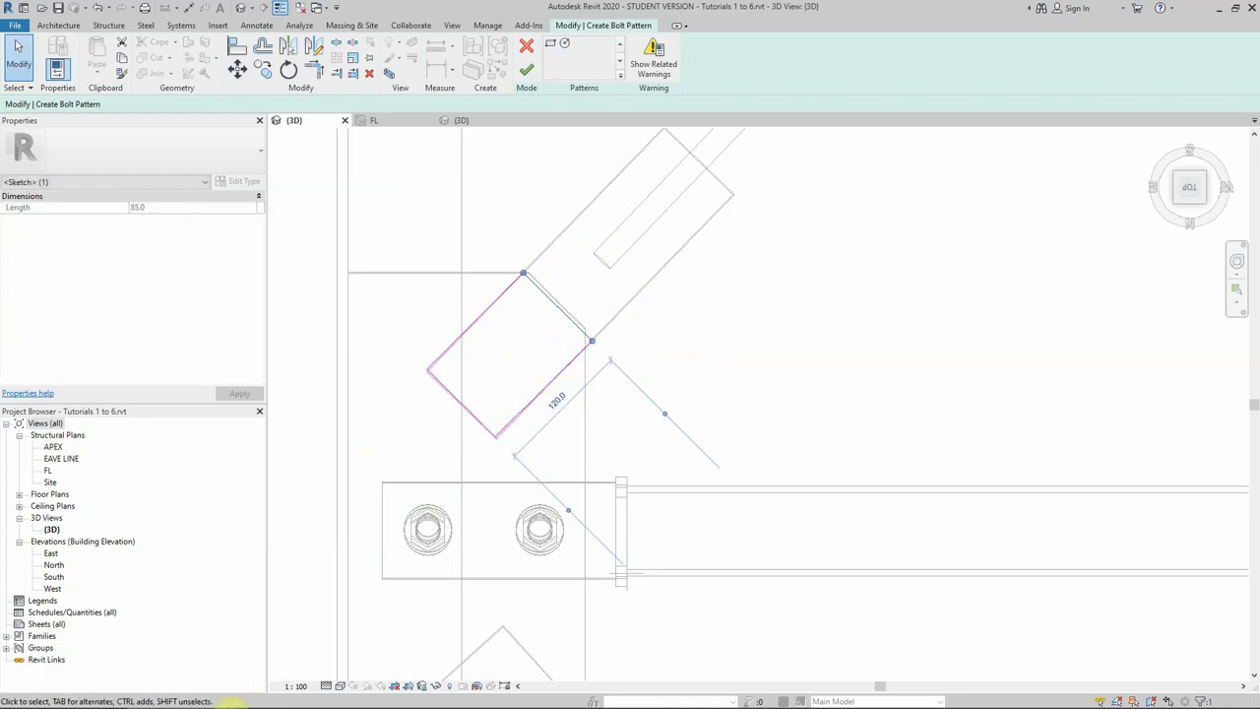
Look up the AS 4100 edge distance table and bolt pitch rules in the ASI-Bolting and Welding PDF.
{"action": "left_click", "coordinate": [287, 695]}
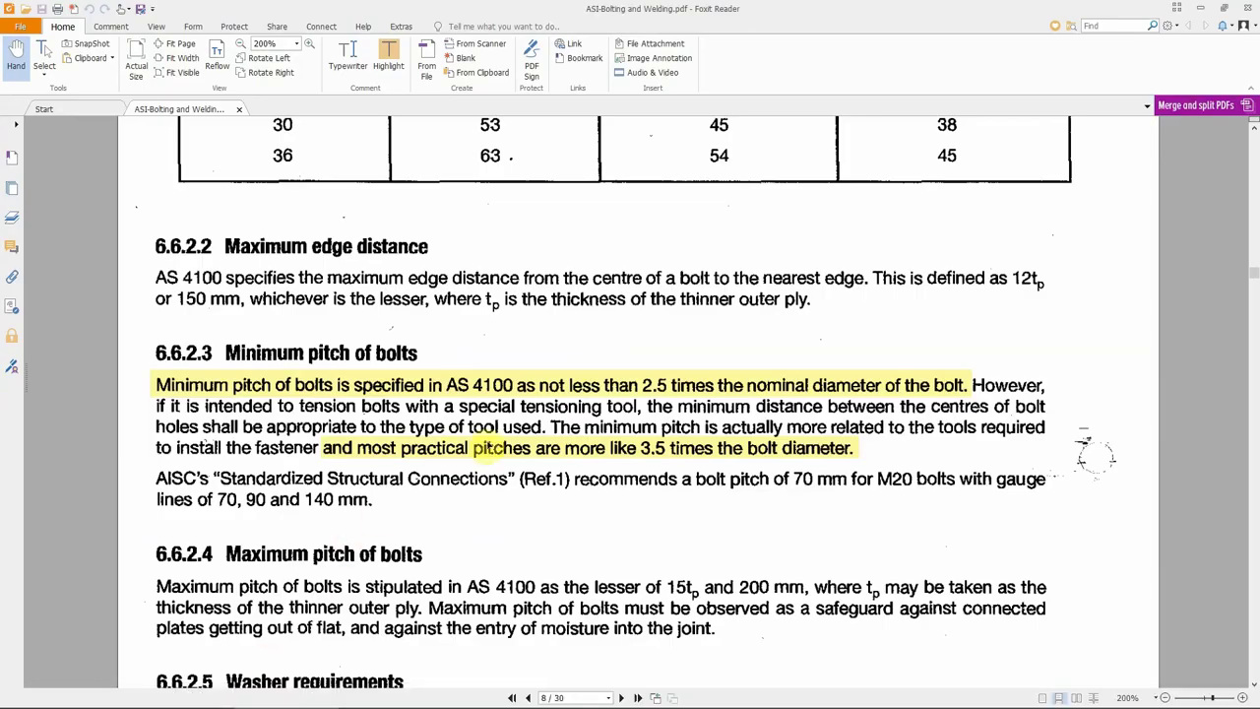
{"action": "scroll", "coordinate": [492, 438], "scroll_direction": "up", "scroll_amount": 3}
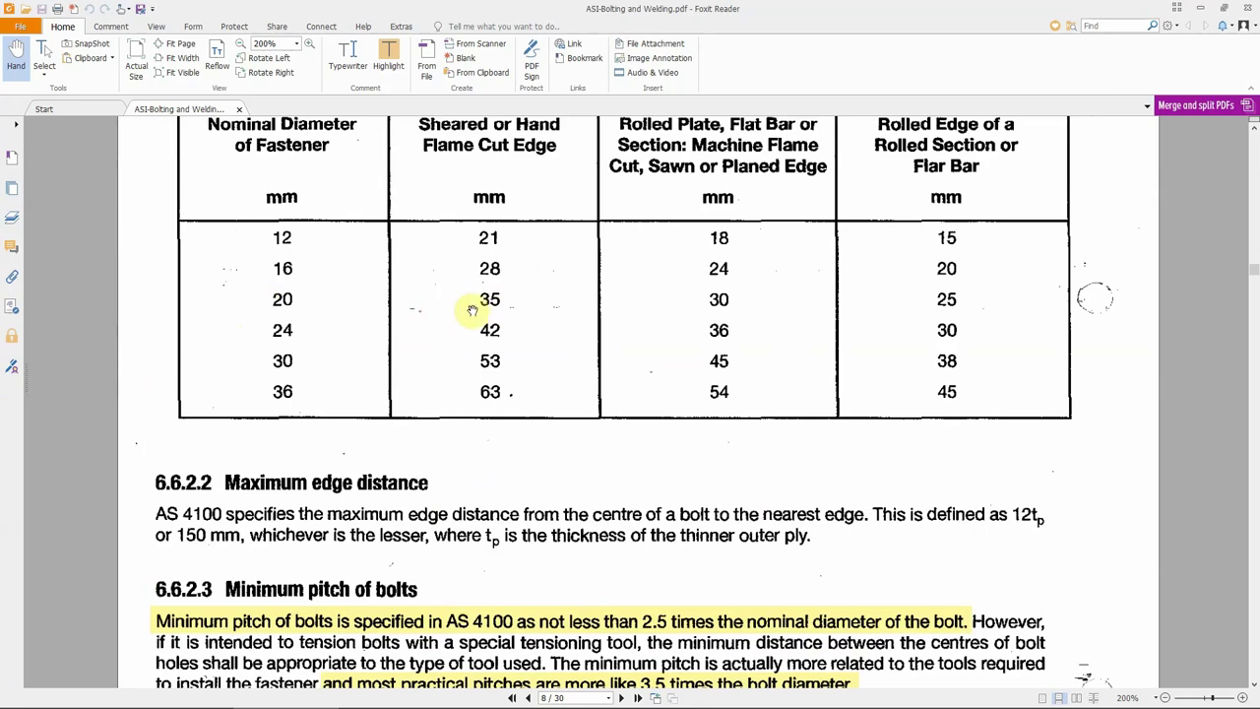
{"action": "scroll", "coordinate": [492, 315], "scroll_direction": "down", "scroll_amount": 1}
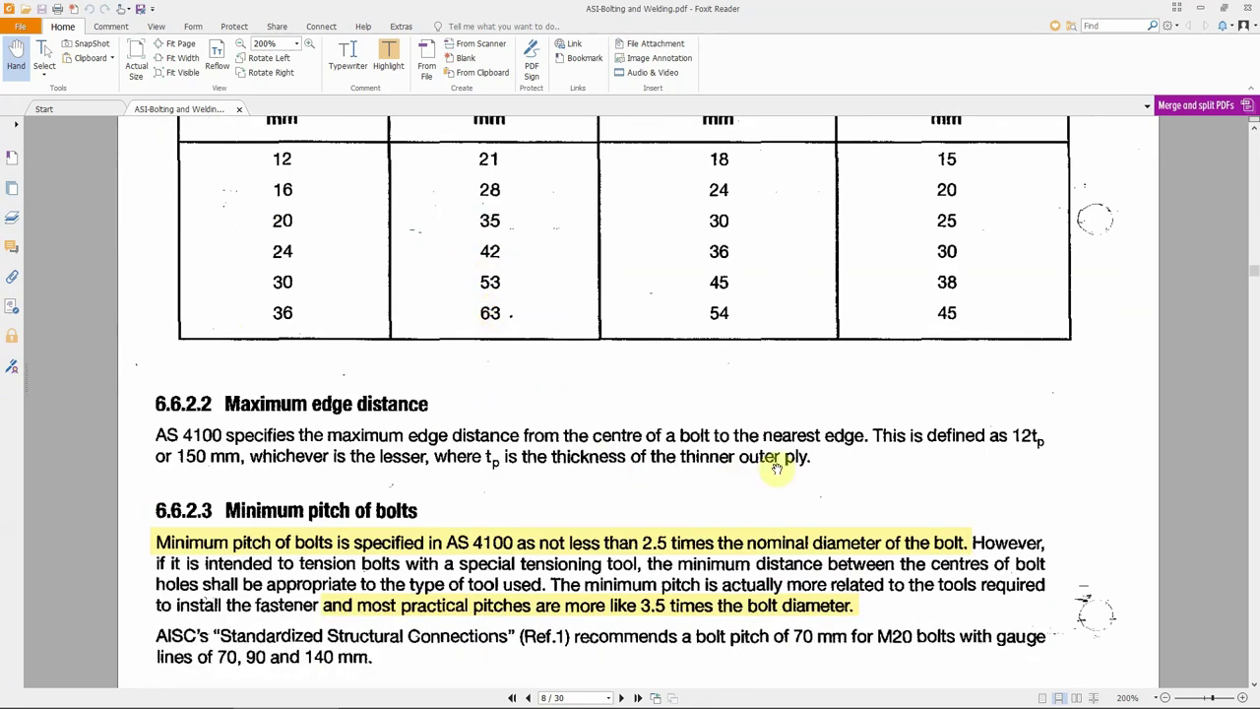
{"action": "scroll", "coordinate": [655, 477], "scroll_direction": "down", "scroll_amount": 1}
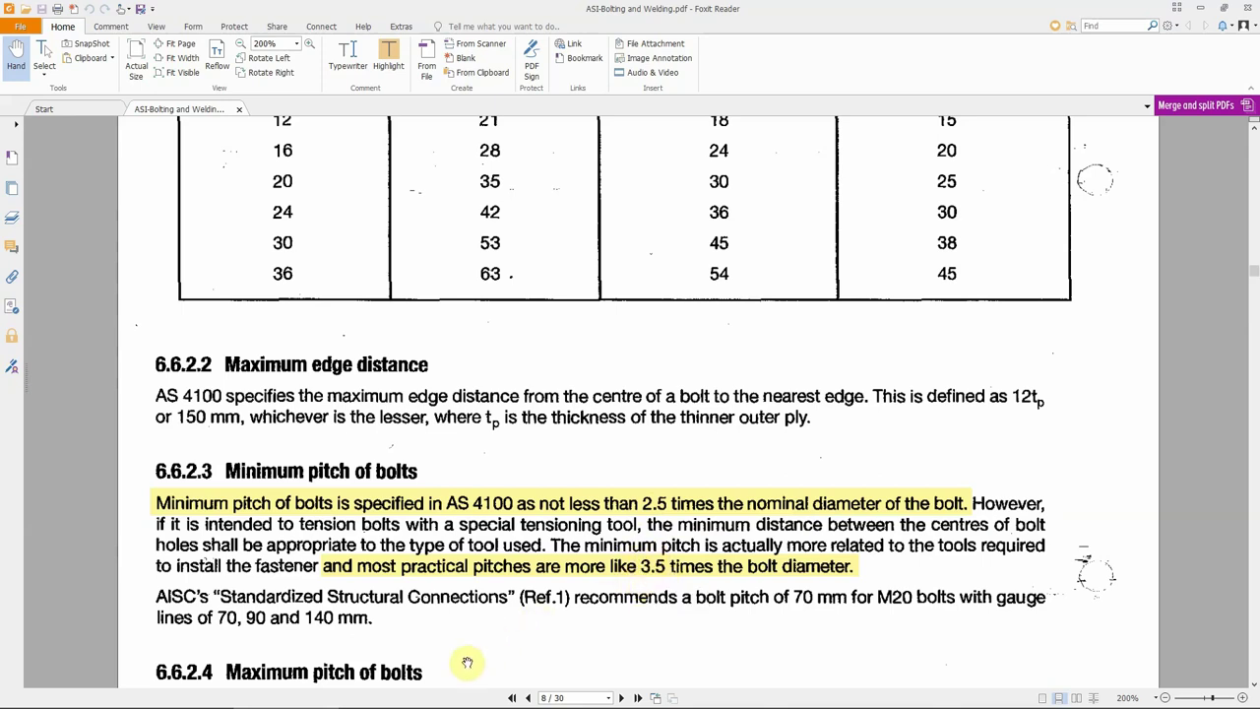
Return to Revit and zoom in on the 85 × 120 bolt-pattern sketch.
{"action": "mouse_move", "coordinate": [443, 703]}
{"action": "left_click", "coordinate": [194, 696]}
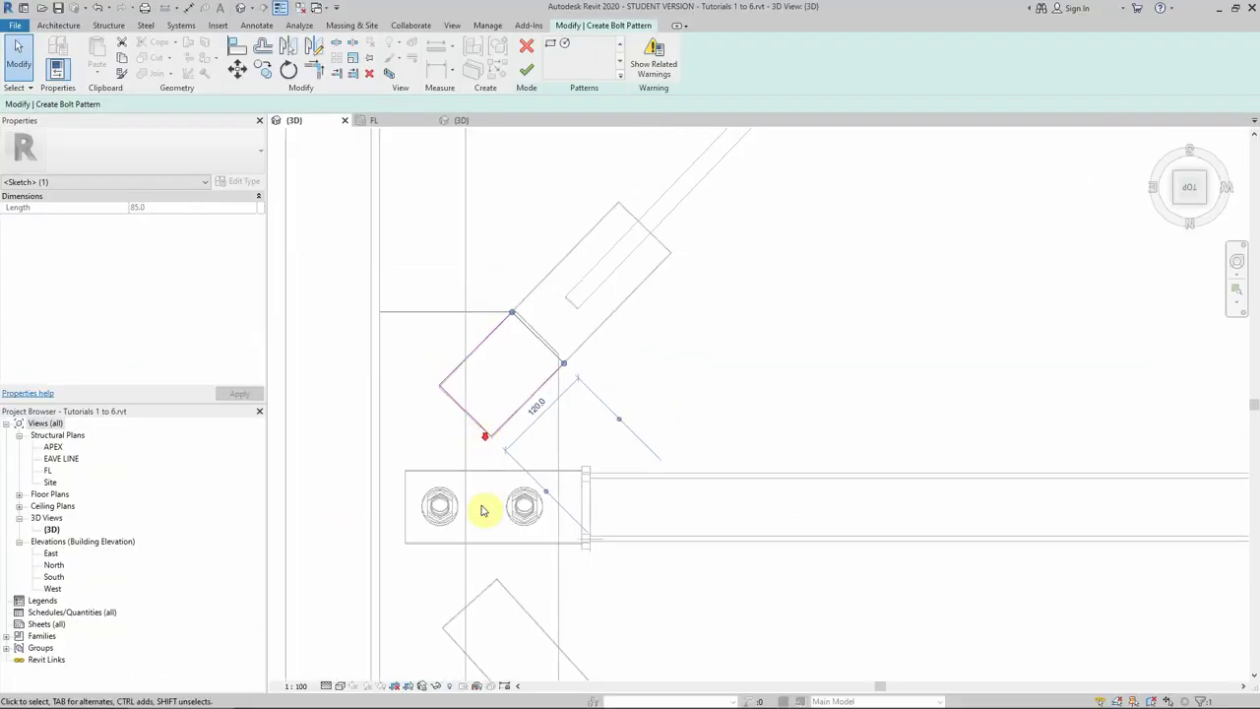
{"action": "scroll", "coordinate": [447, 531], "scroll_direction": "up", "scroll_amount": 1}
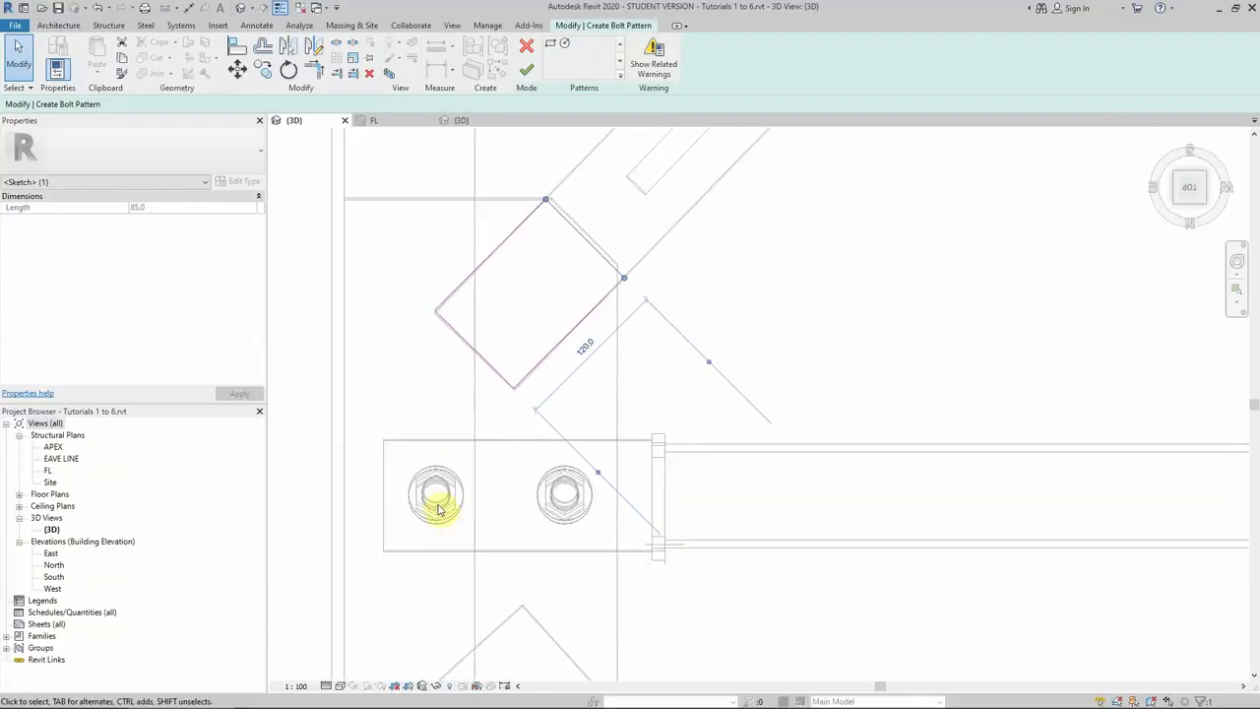
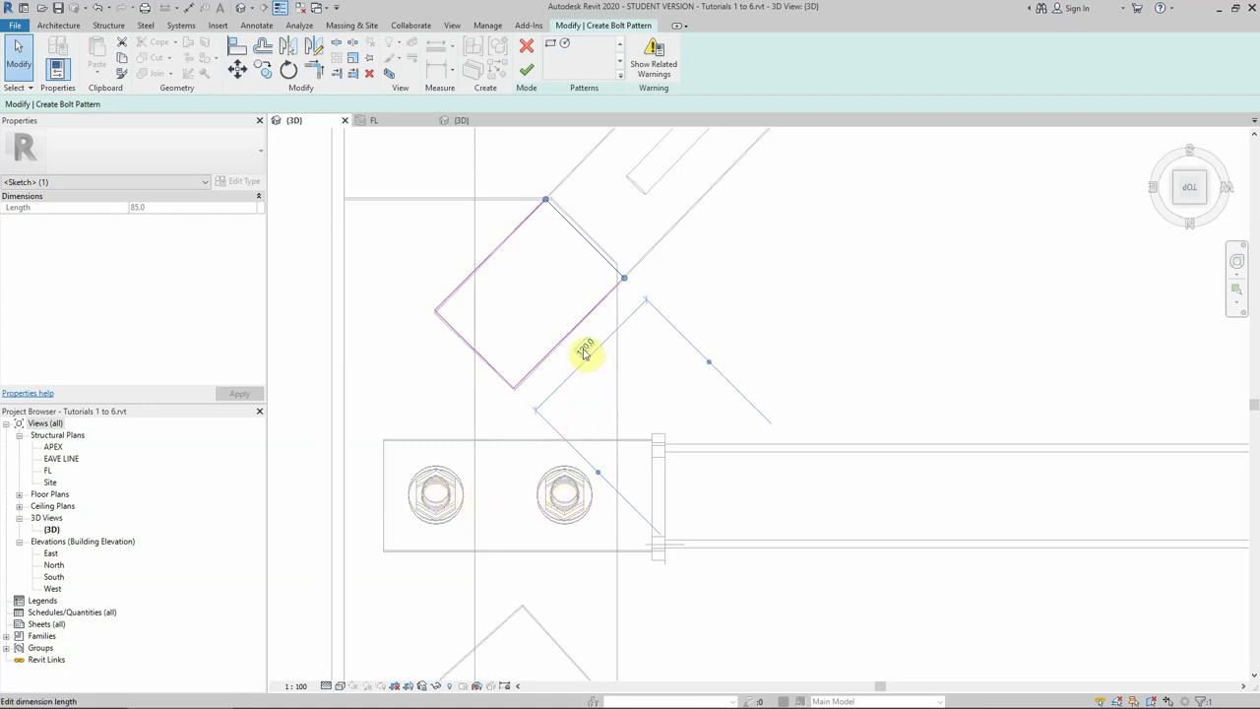
Enlarge the bolt pattern sketch to 140 by 85 and finish it as a 2×2 bolt pattern.
{"action": "left_click", "coordinate": [491, 369]}
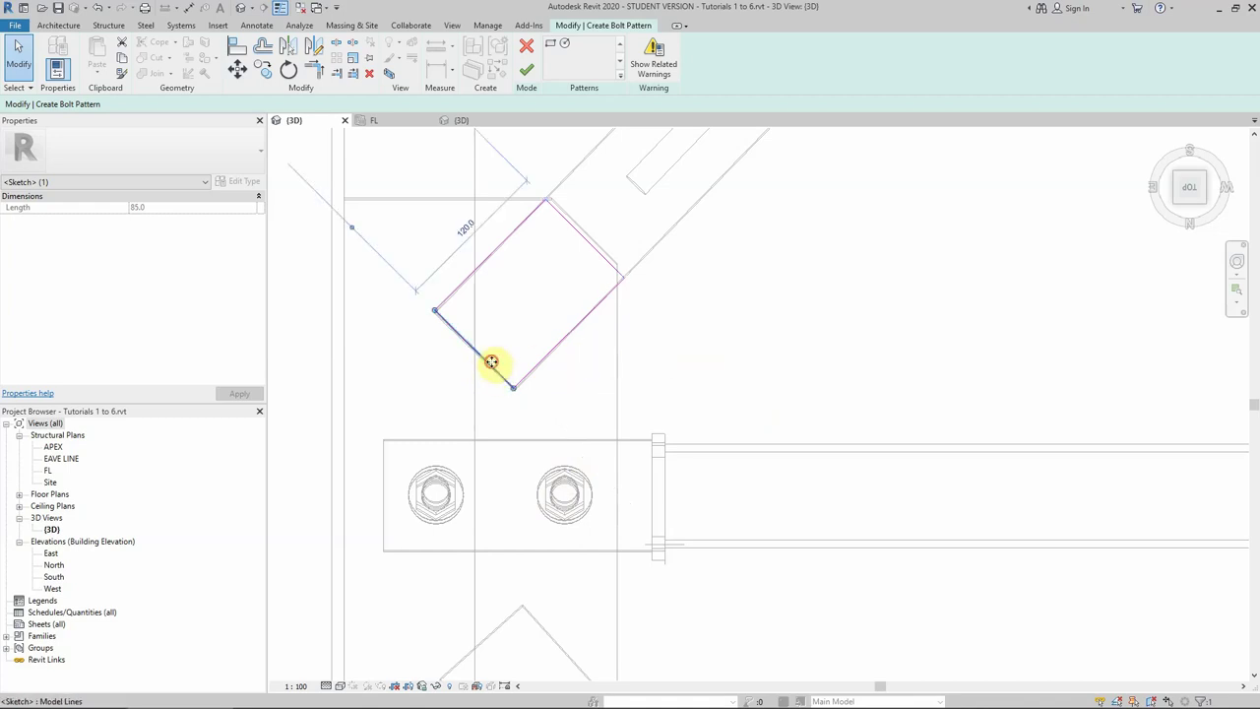
{"action": "left_click_drag", "start_coordinate": [492, 362], "coordinate": [471, 384]}
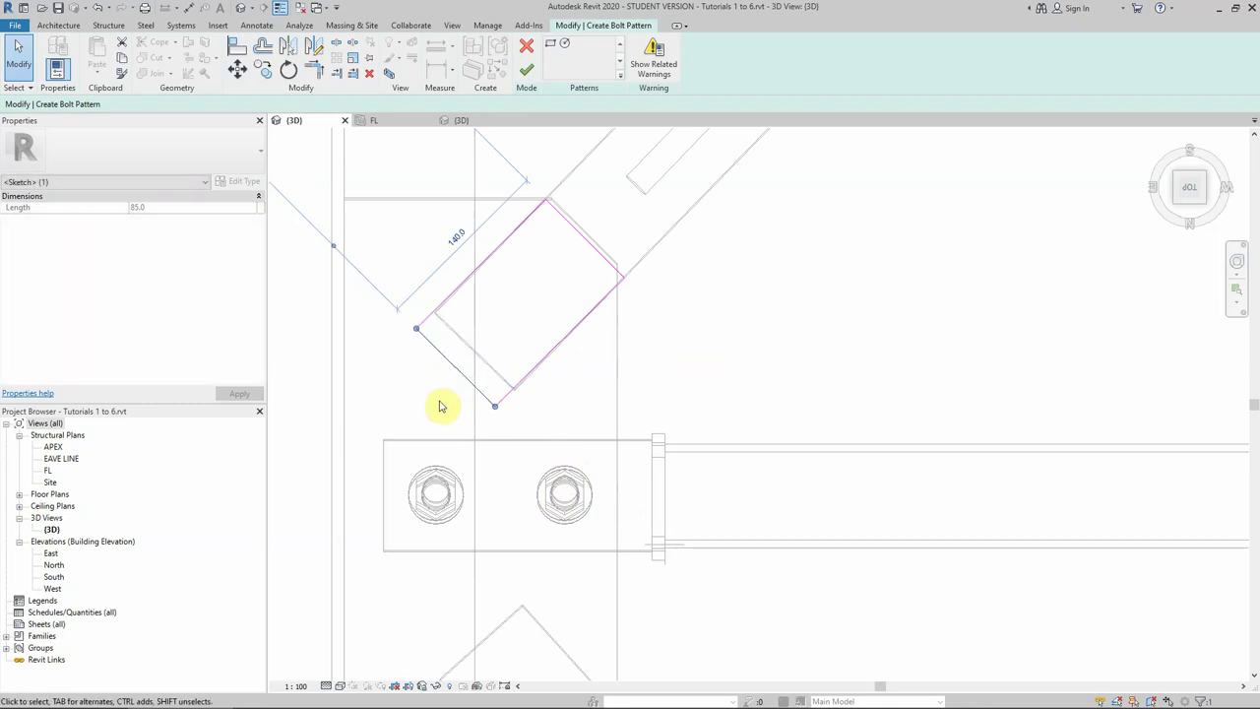
{"action": "left_click", "coordinate": [527, 71]}
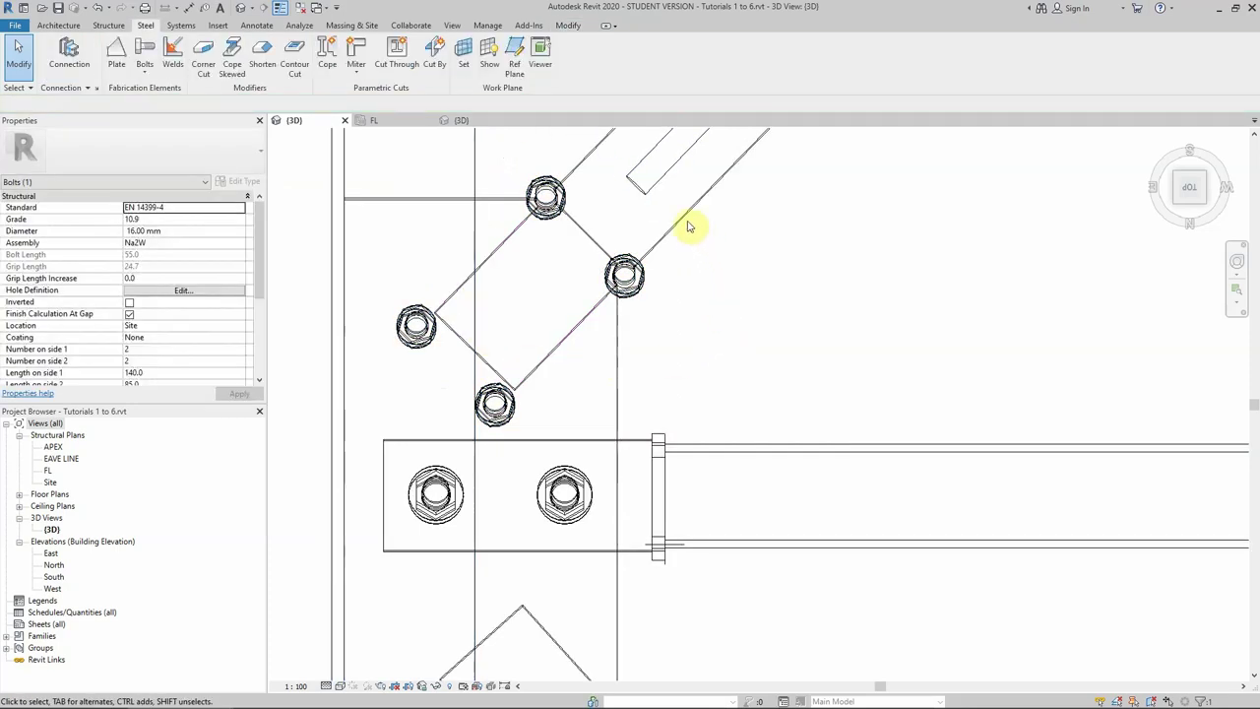
{"action": "left_click", "coordinate": [689, 227]}
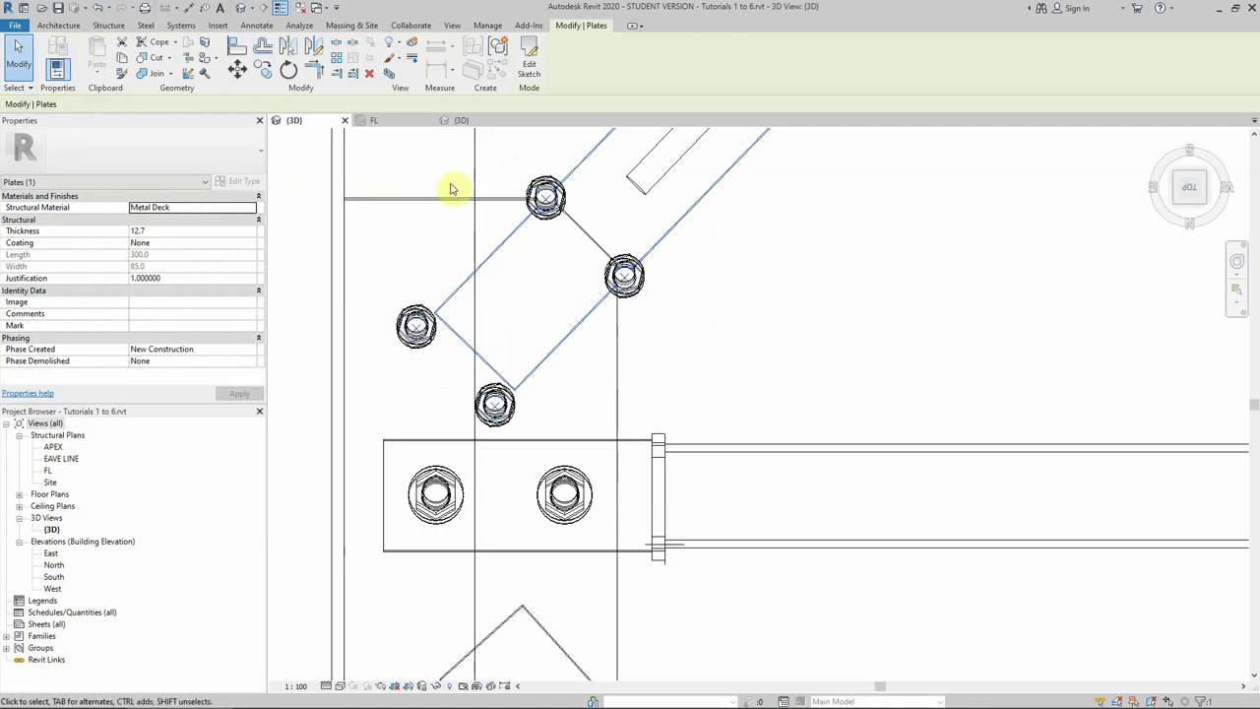
Edit the end plate's sketch and drag its end edge toward the lower bolts.
{"action": "left_click", "coordinate": [528, 61]}
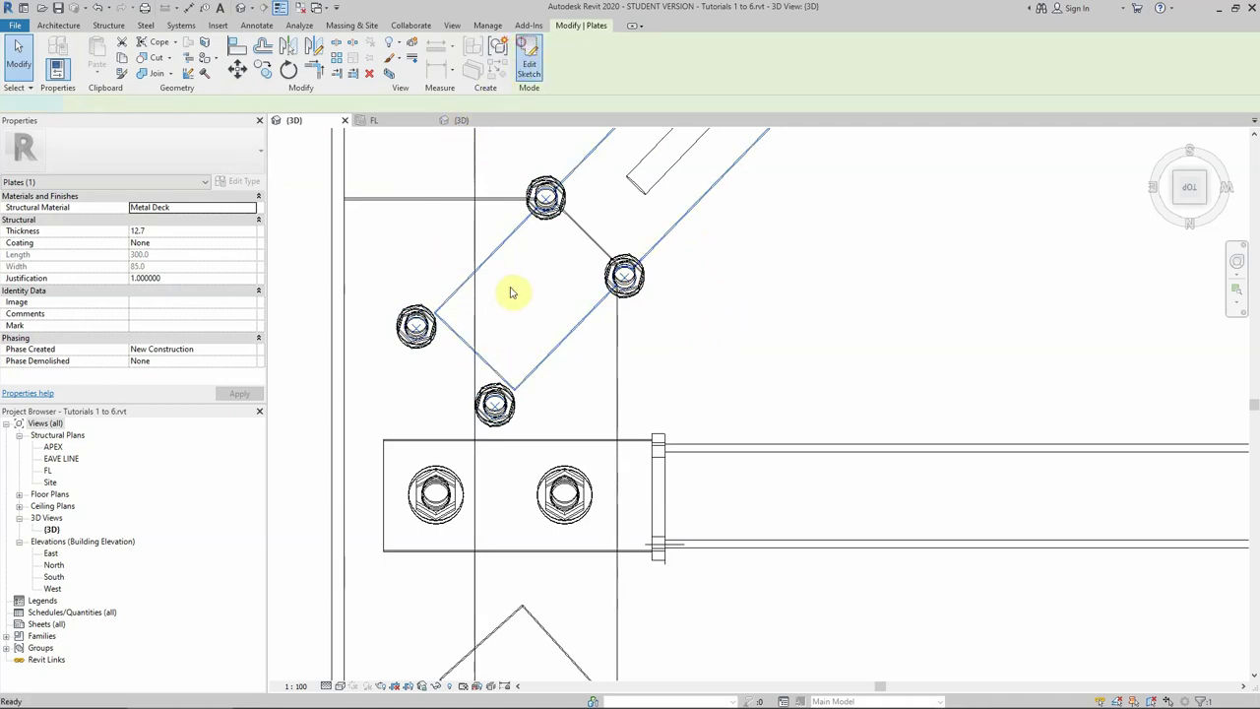
{"action": "left_click", "coordinate": [472, 346]}
{"action": "left_click_drag", "start_coordinate": [469, 345], "coordinate": [450, 370]}
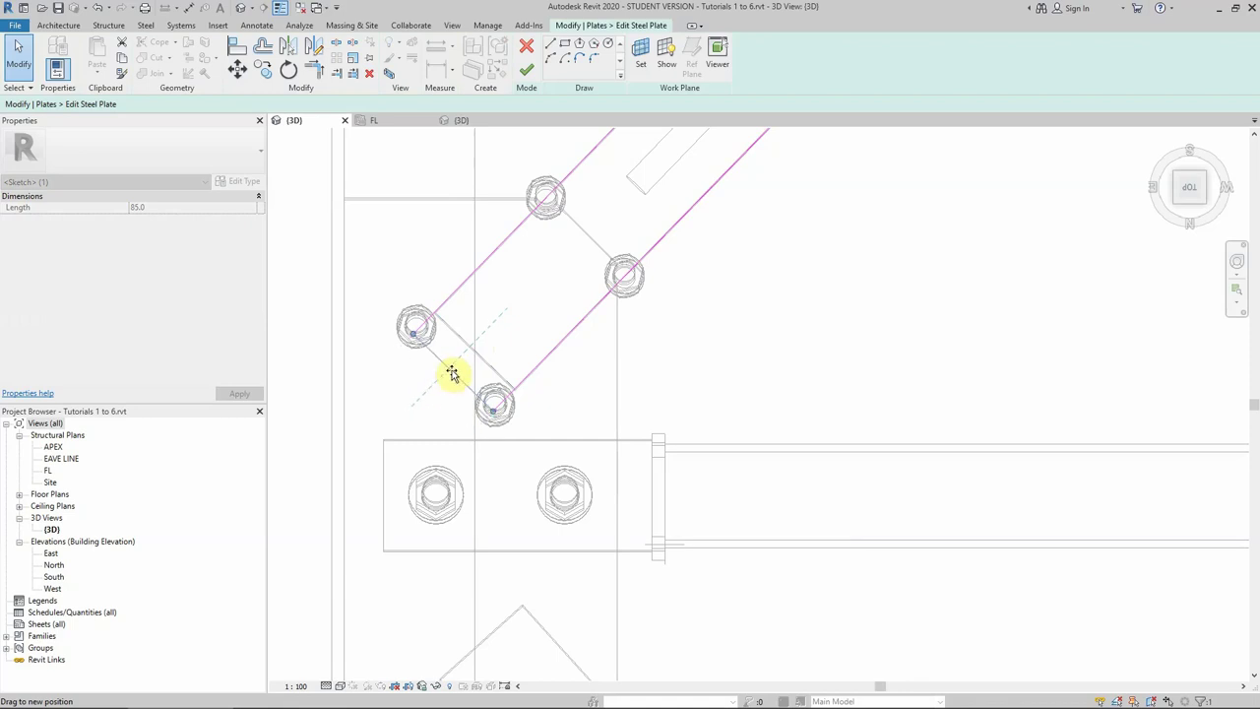
{"action": "left_click_drag", "start_coordinate": [450, 372], "coordinate": [448, 375]}
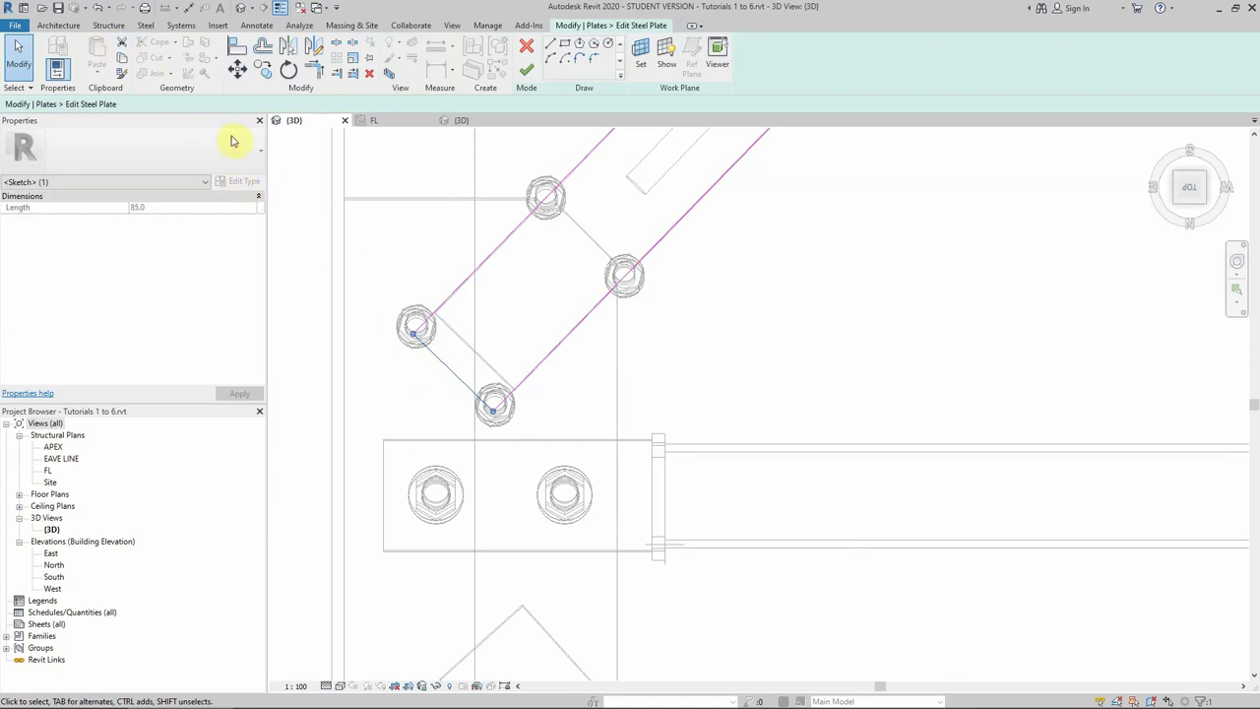
{"action": "left_click", "coordinate": [337, 202]}
{"action": "left_click", "coordinate": [462, 337]}
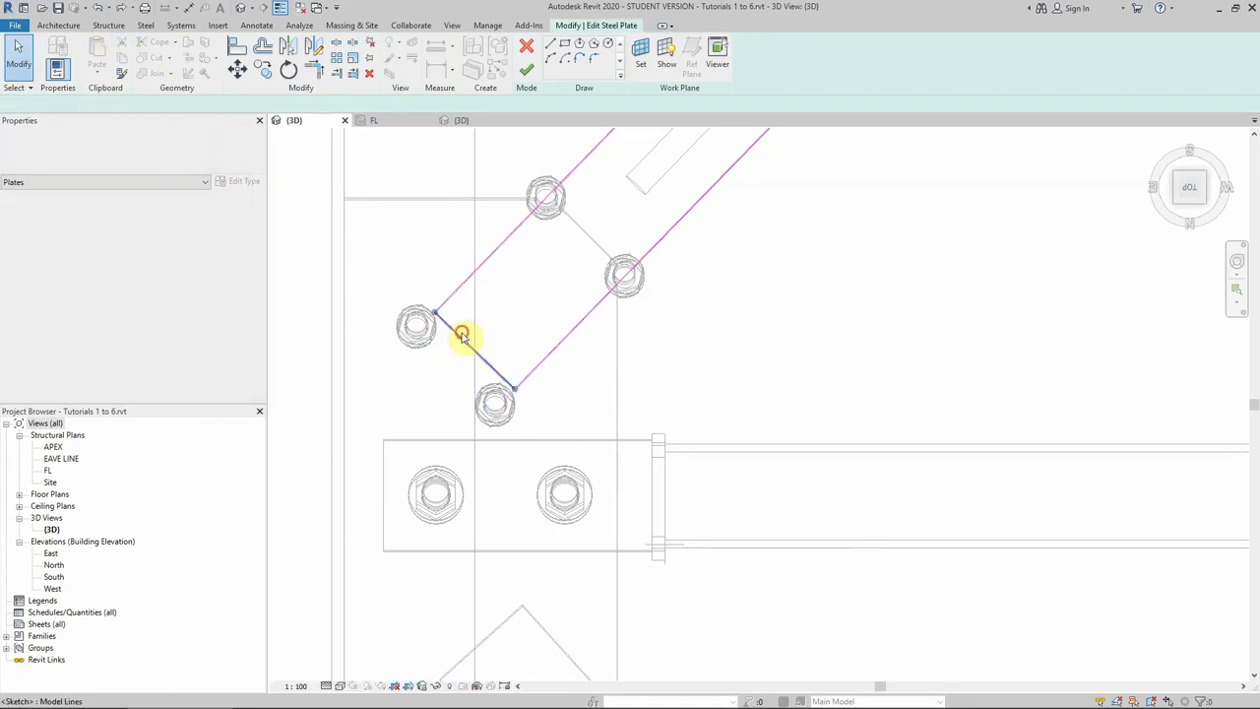
Move the plate's end sketch line 20 mm further out and finish the sketch.
{"action": "left_click", "coordinate": [237, 68]}
{"action": "left_click", "coordinate": [407, 397]}
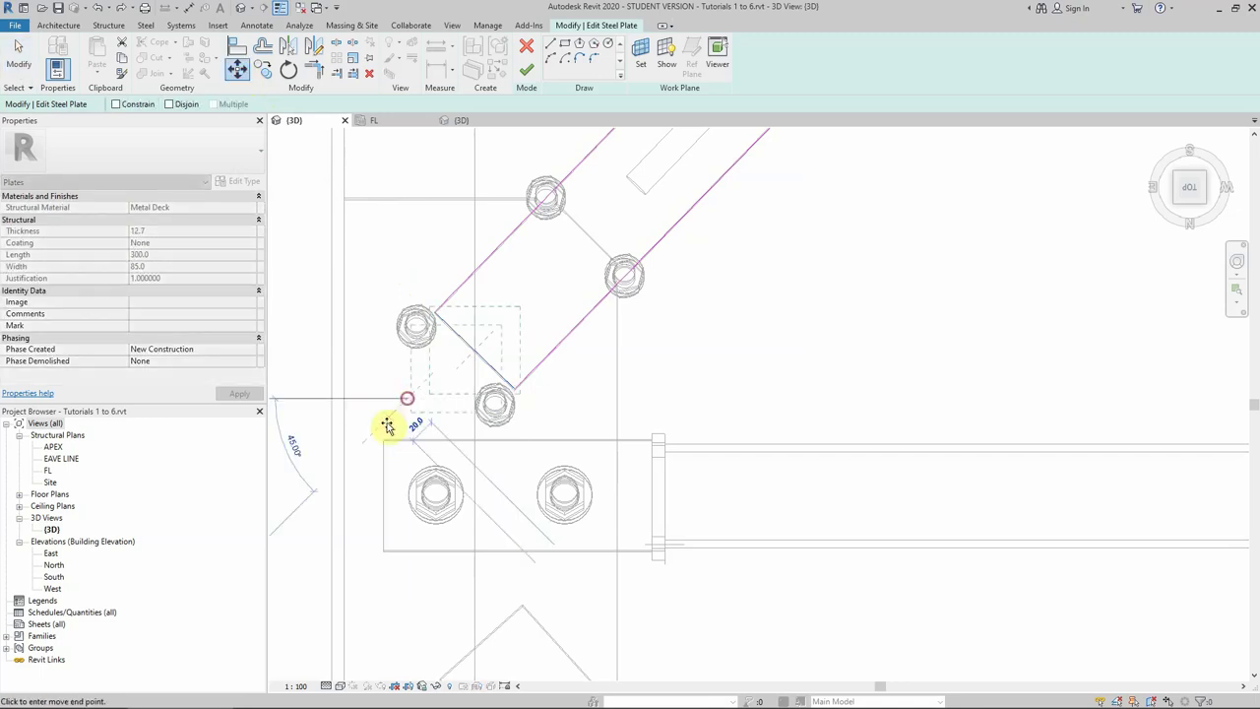
{"action": "type", "text": "20"}
{"action": "key", "text": "Return"}
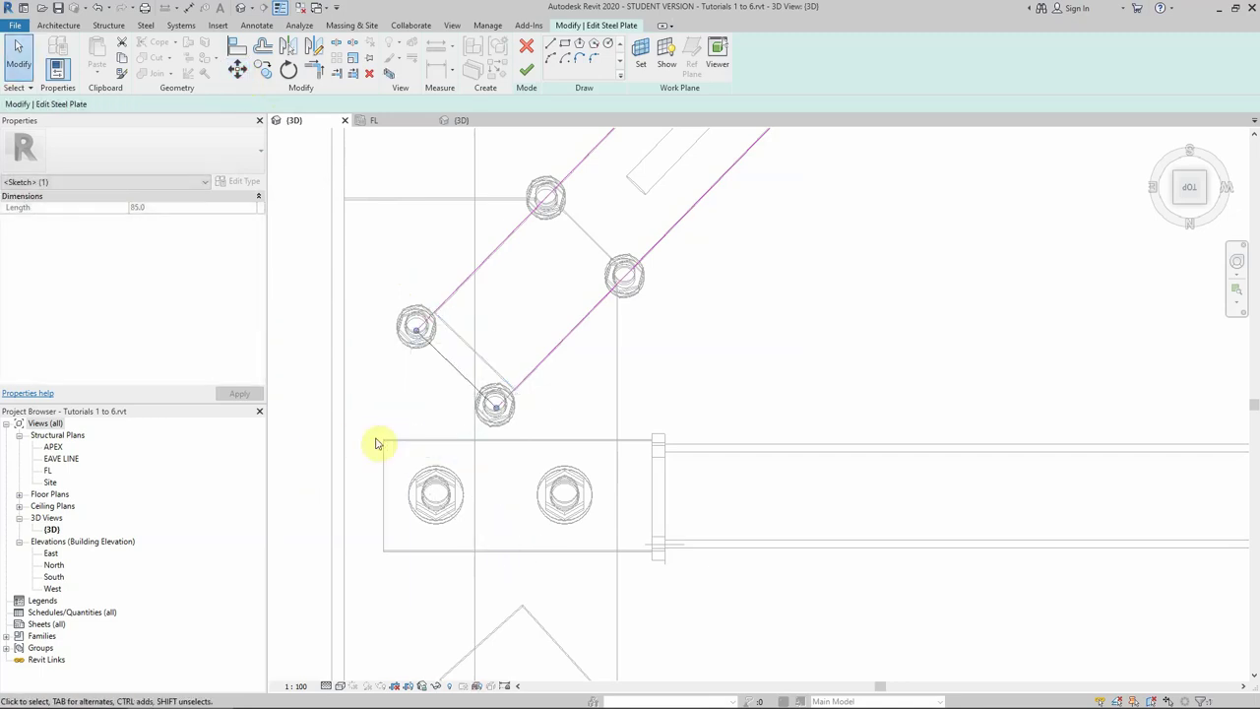
{"action": "left_click", "coordinate": [526, 70]}
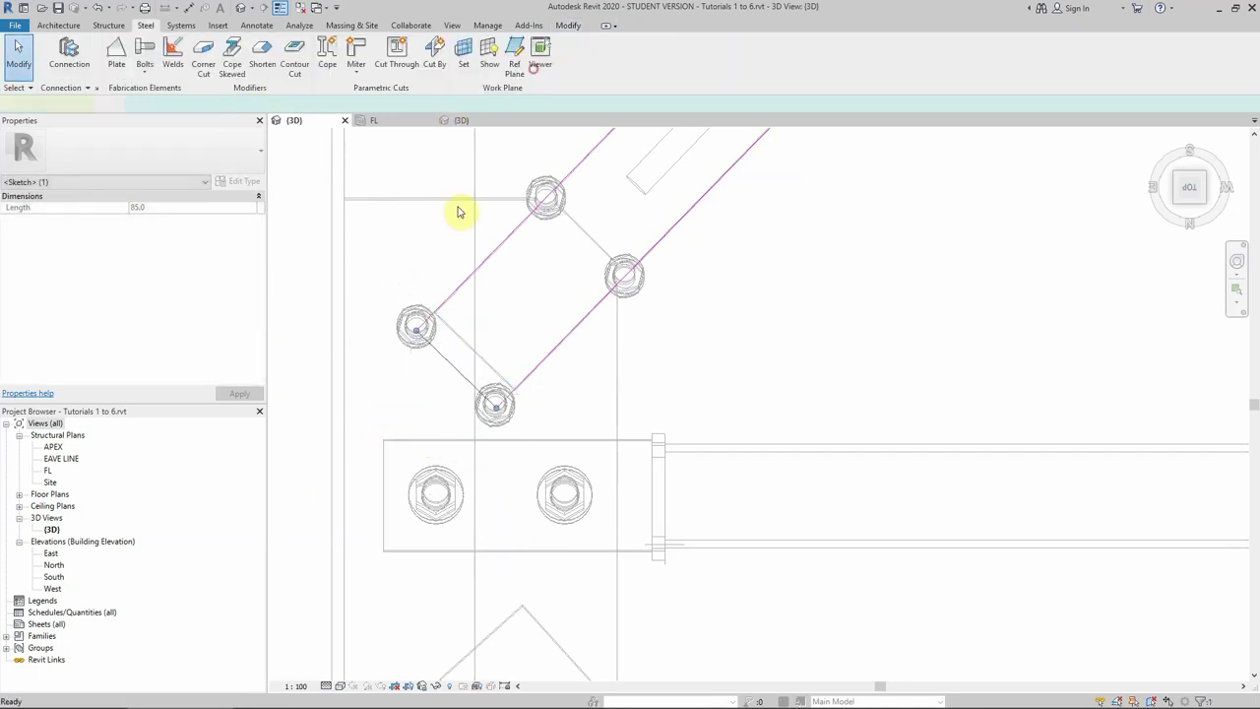
{"action": "left_click", "coordinate": [374, 272]}
Set the selected bolts to standard AS 1252, grade 8.8/S, 20 mm diameter.
{"action": "left_click", "coordinate": [414, 323]}
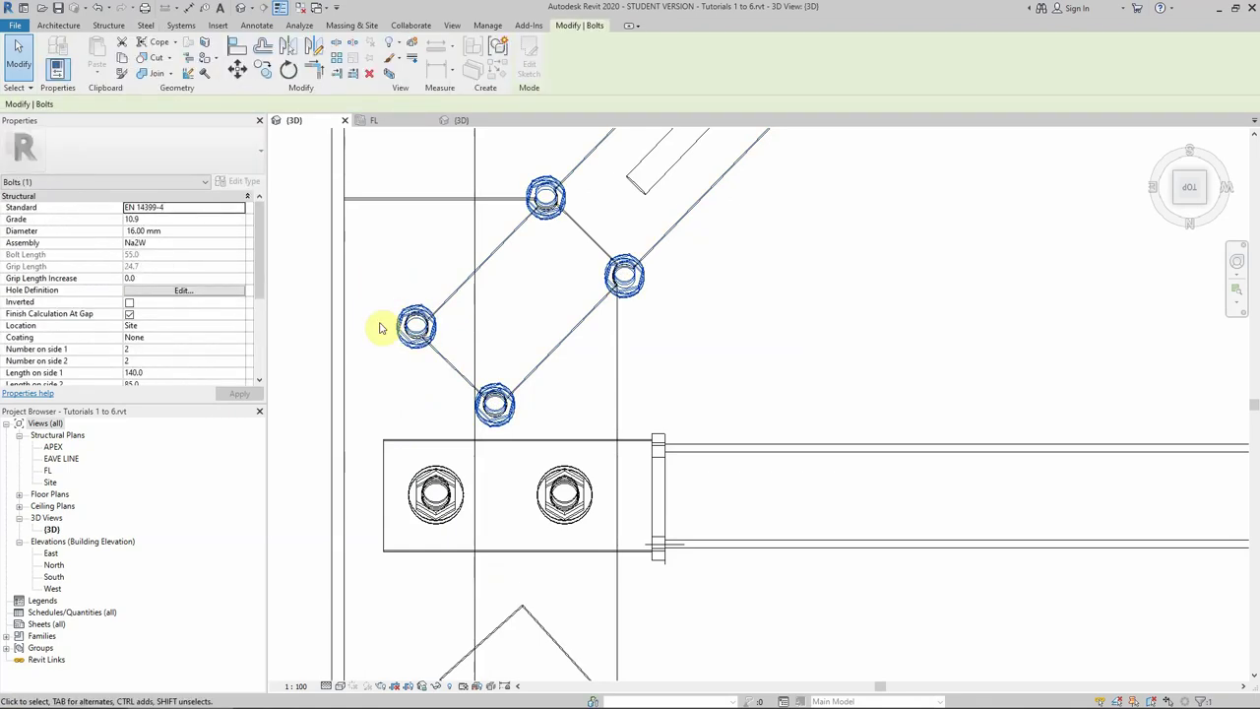
{"action": "left_click", "coordinate": [180, 207]}
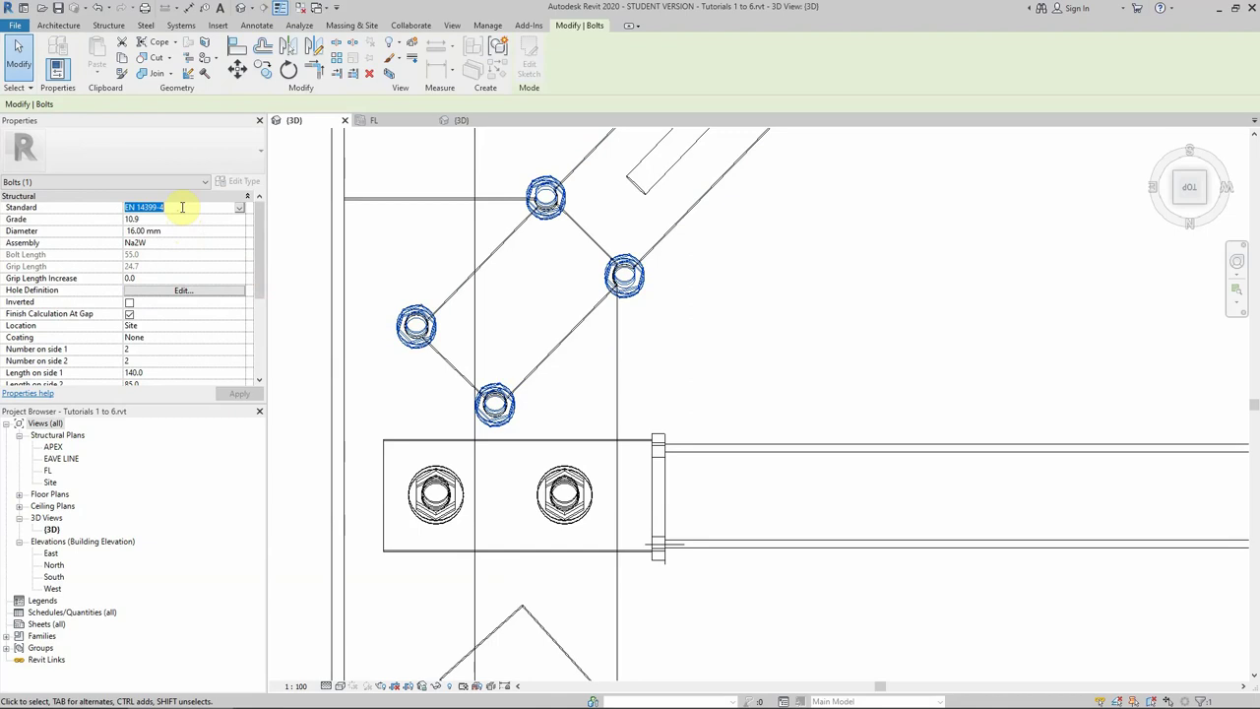
{"action": "type", "text": "AS 1111"}
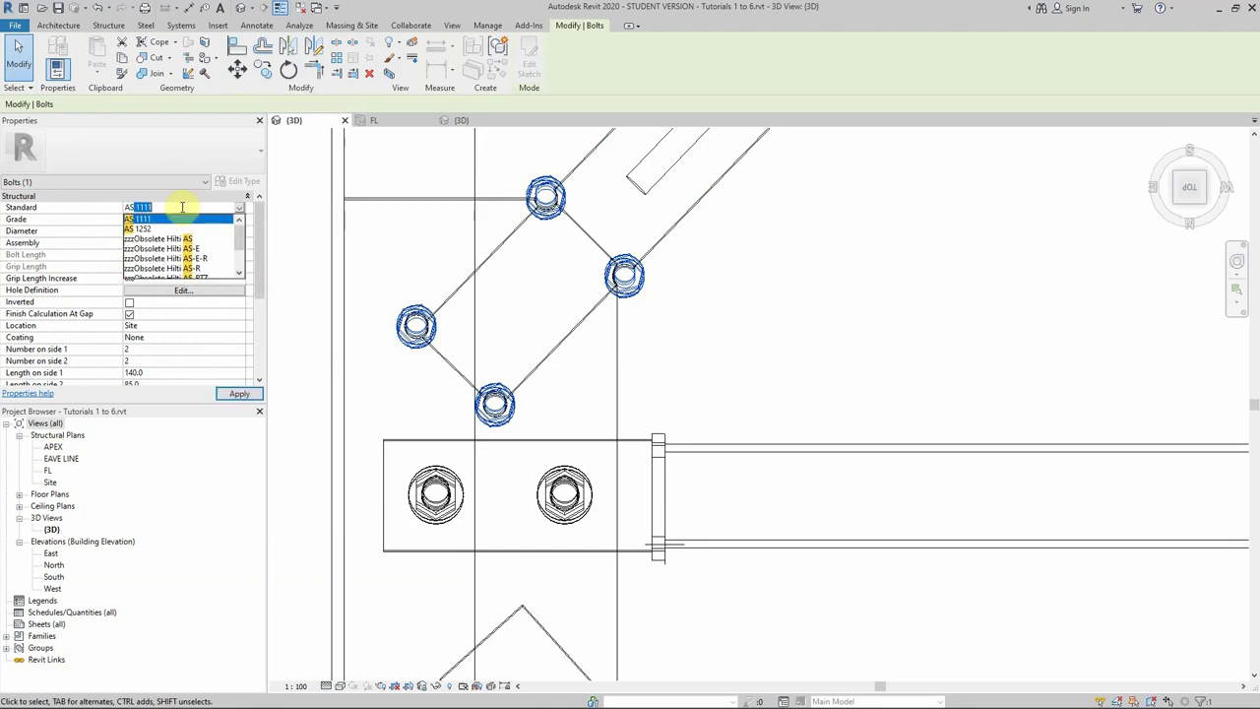
{"action": "left_click", "coordinate": [158, 228]}
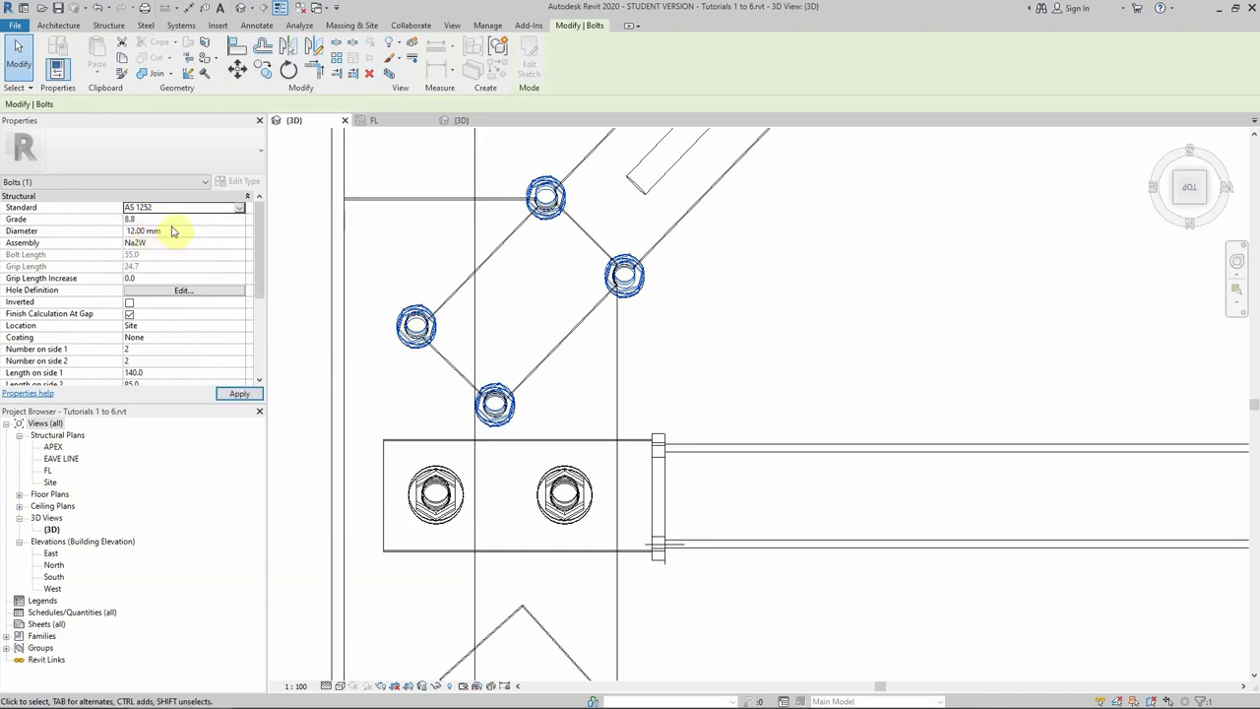
{"action": "left_click", "coordinate": [174, 222]}
{"action": "left_click", "coordinate": [239, 219]}
{"action": "left_click", "coordinate": [160, 243]}
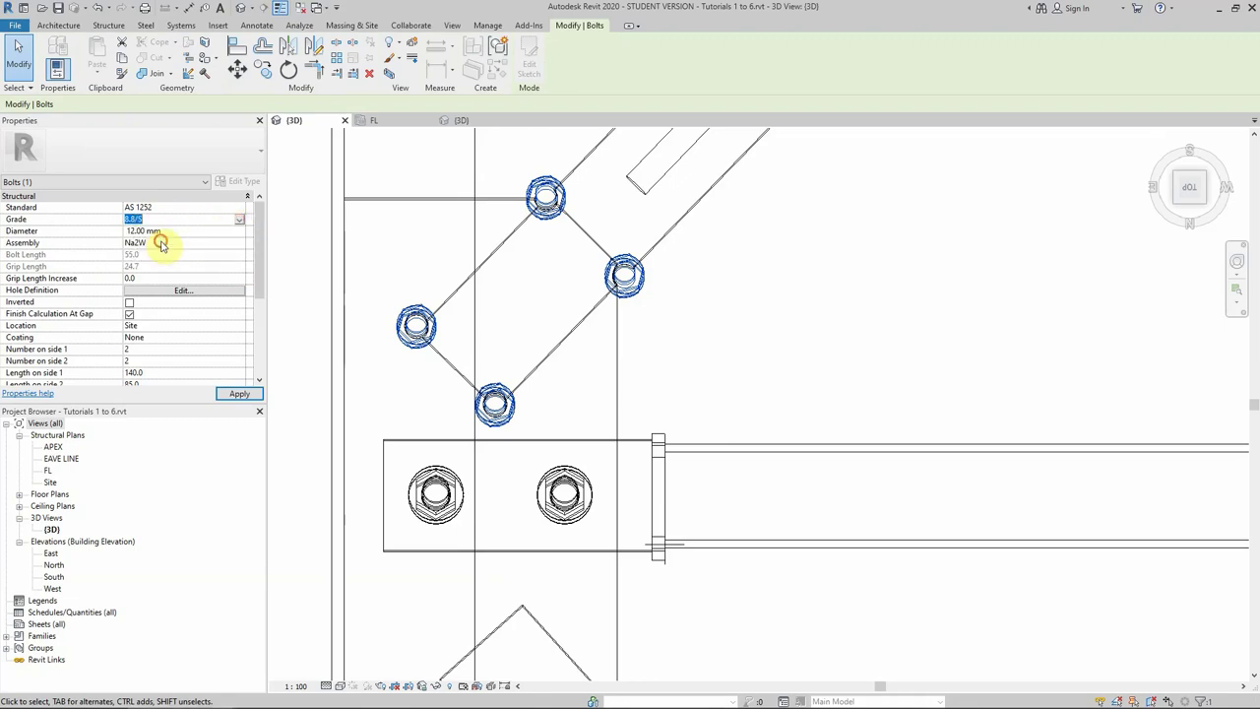
{"action": "left_click", "coordinate": [175, 232]}
{"action": "type", "text": "20"}
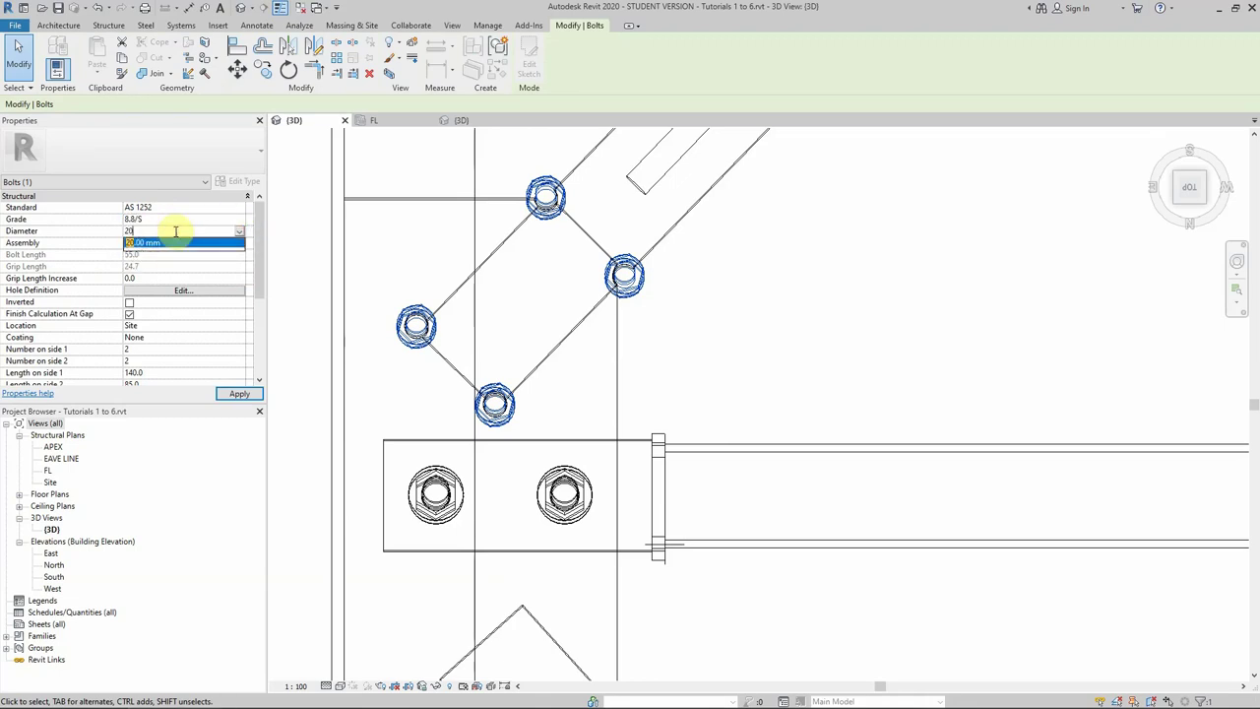
{"action": "key", "text": "Return"}
Set 1 bolt on side 2 and a 35 edge distance on side 1, then apply.
{"action": "scroll", "coordinate": [141, 313], "scroll_direction": "down", "scroll_amount": 1}
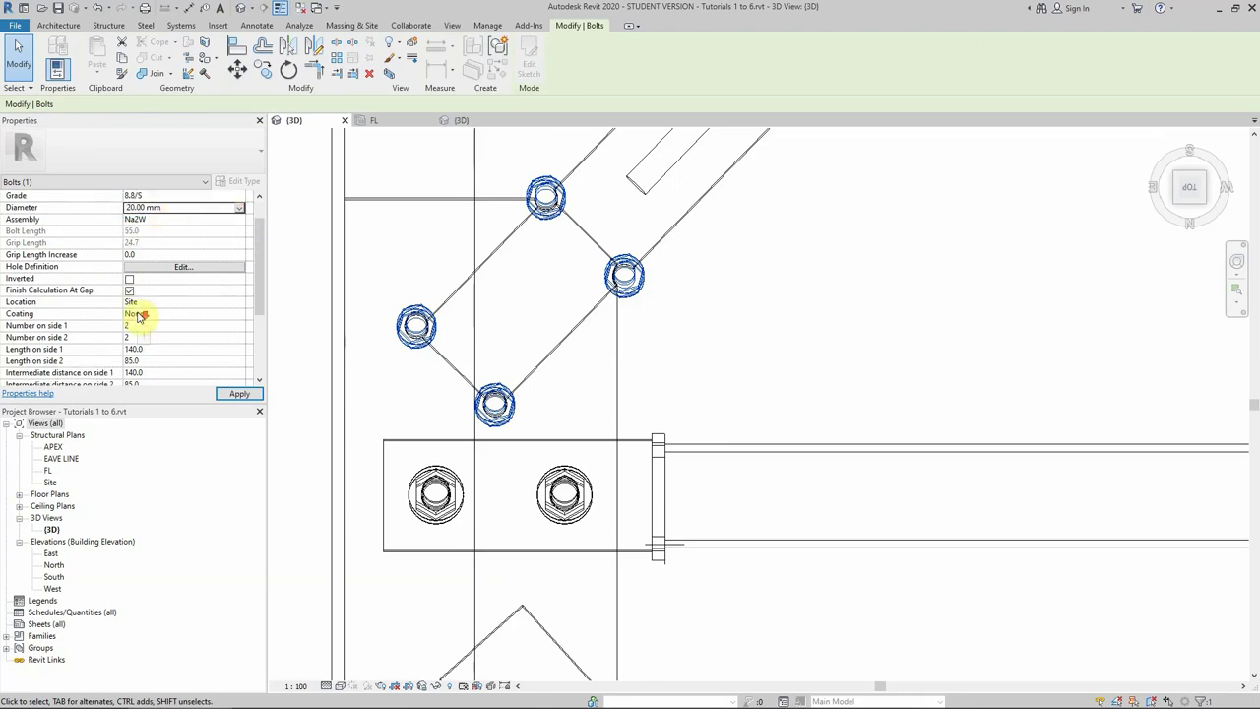
{"action": "left_click", "coordinate": [135, 338]}
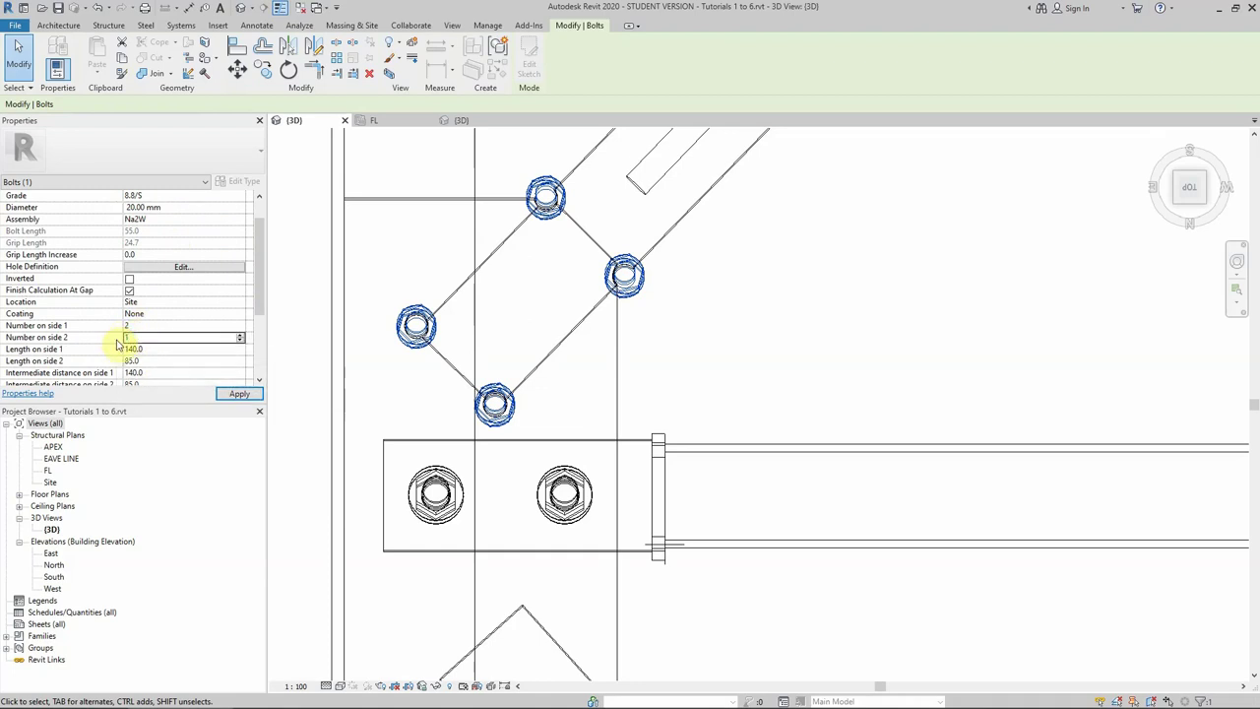
{"action": "left_click", "coordinate": [150, 352]}
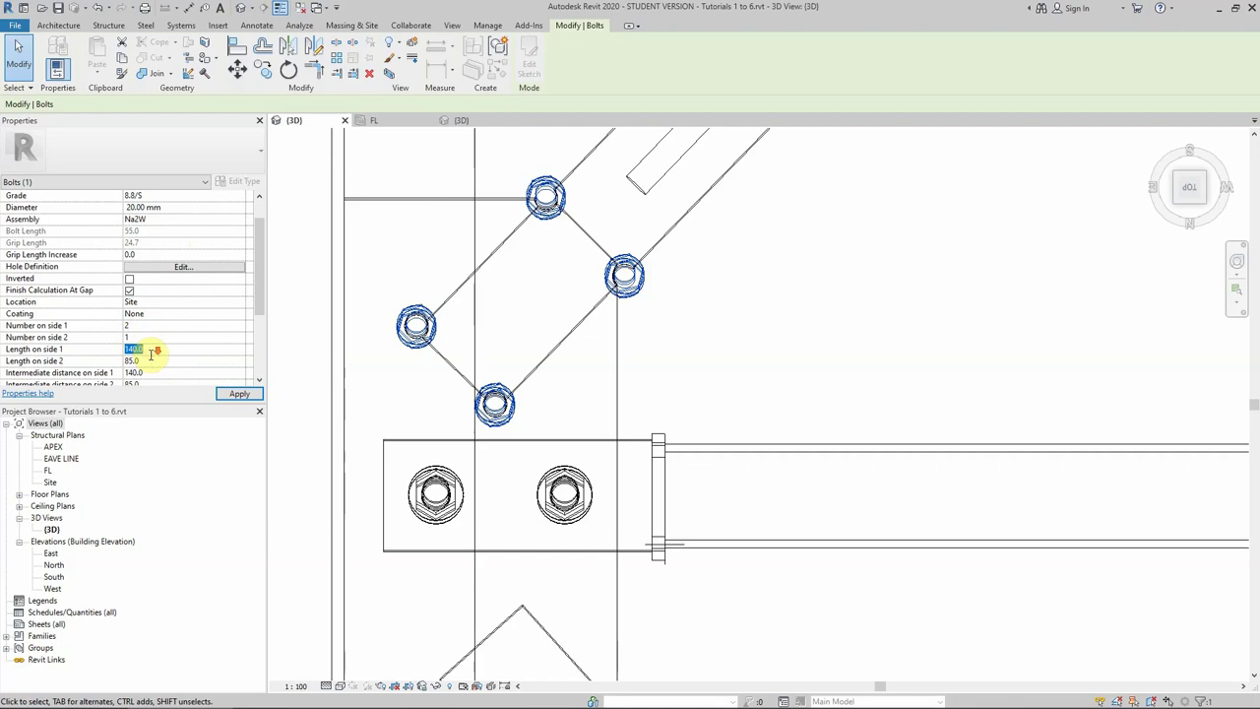
{"action": "scroll", "coordinate": [175, 380], "scroll_direction": "down", "scroll_amount": 1}
{"action": "left_click", "coordinate": [160, 349]}
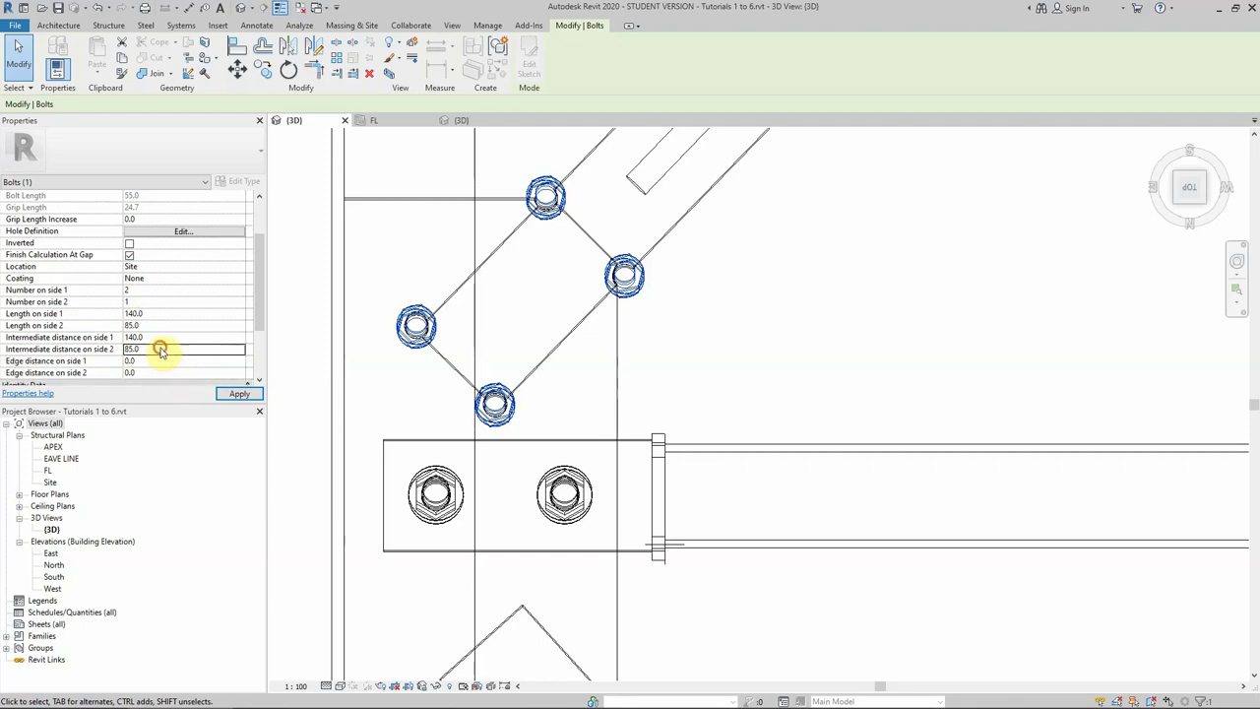
{"action": "left_click", "coordinate": [147, 362]}
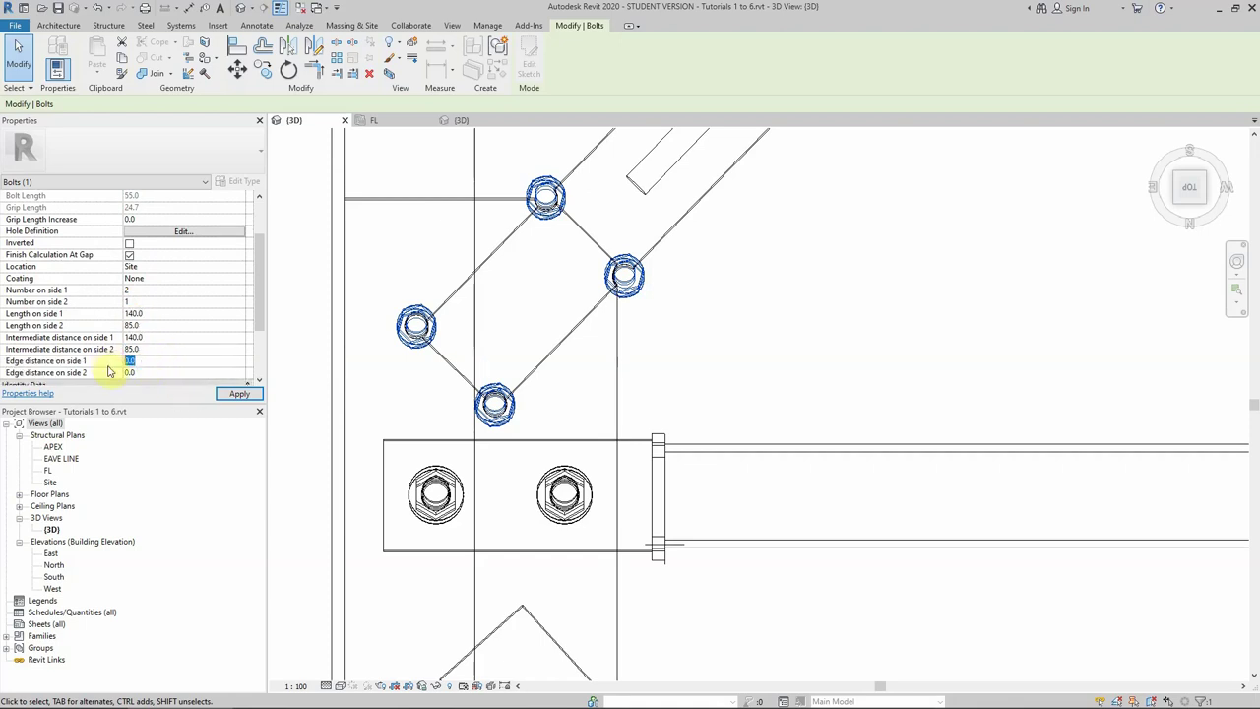
{"action": "type", "text": "35"}
{"action": "left_click", "coordinate": [234, 394]}
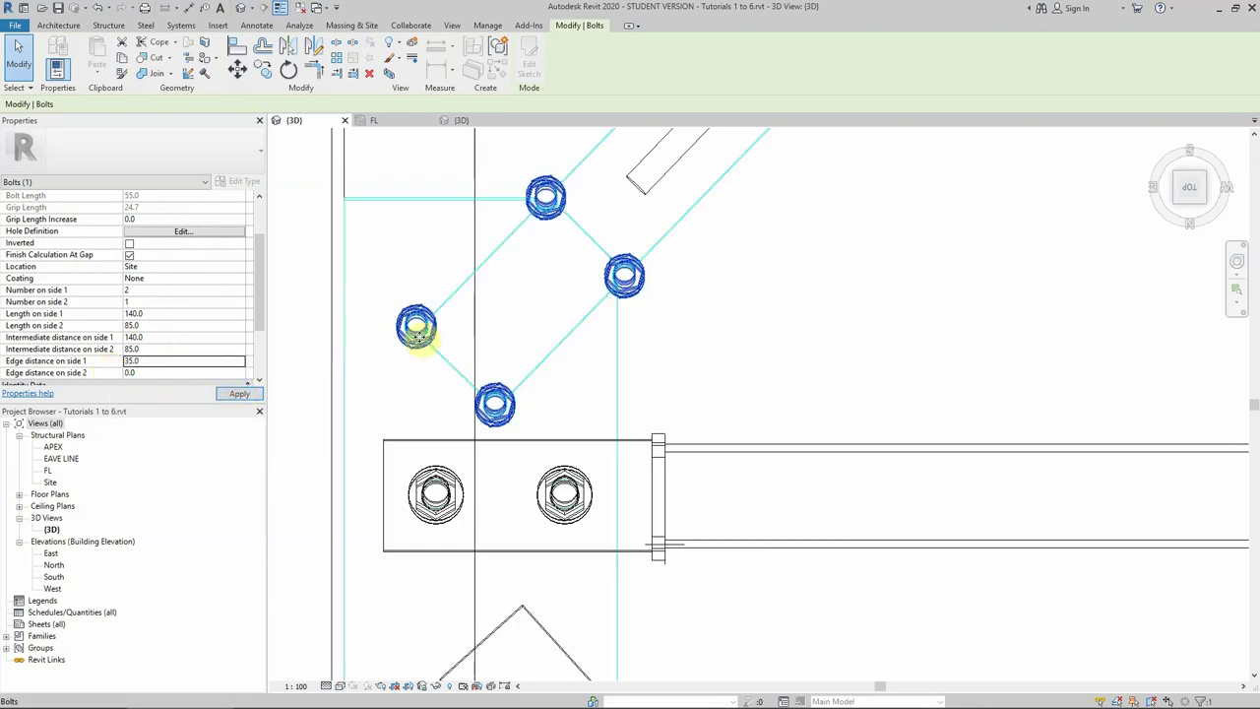
Zoom out to show the whole connection with both braces and select the gusset plate.
{"action": "left_click", "coordinate": [726, 338]}
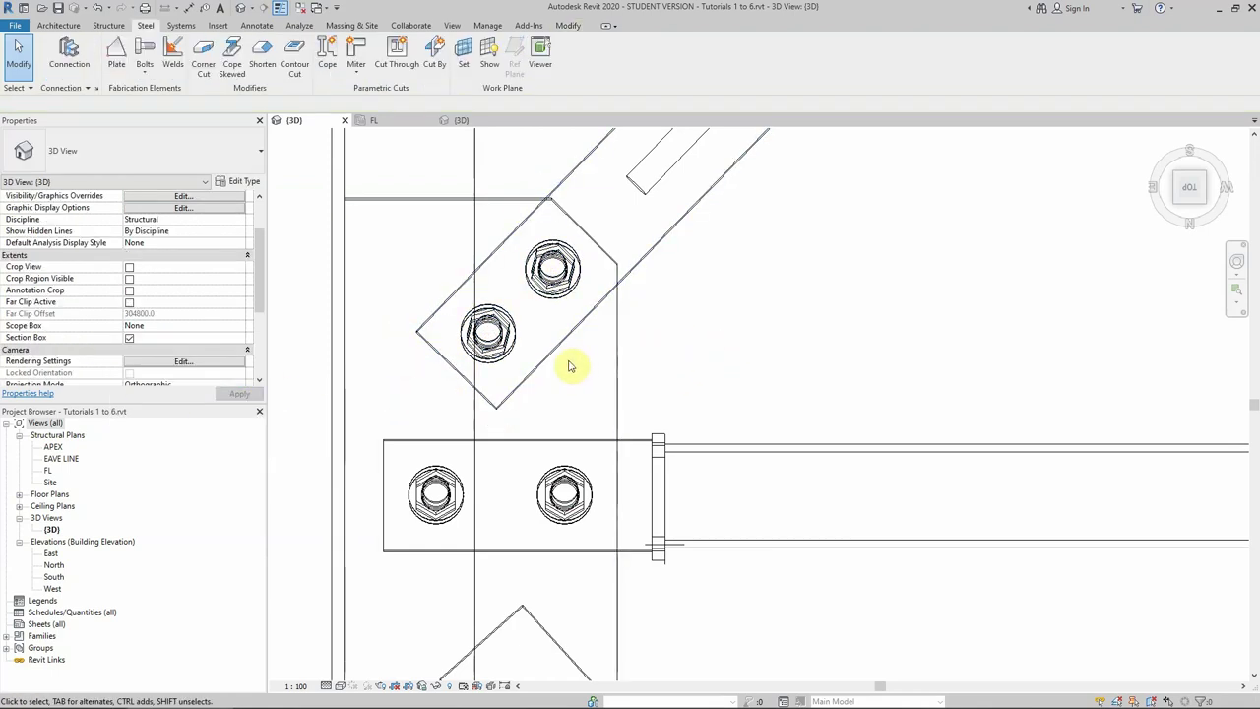
{"action": "scroll", "coordinate": [506, 286], "scroll_direction": "down", "scroll_amount": 3}
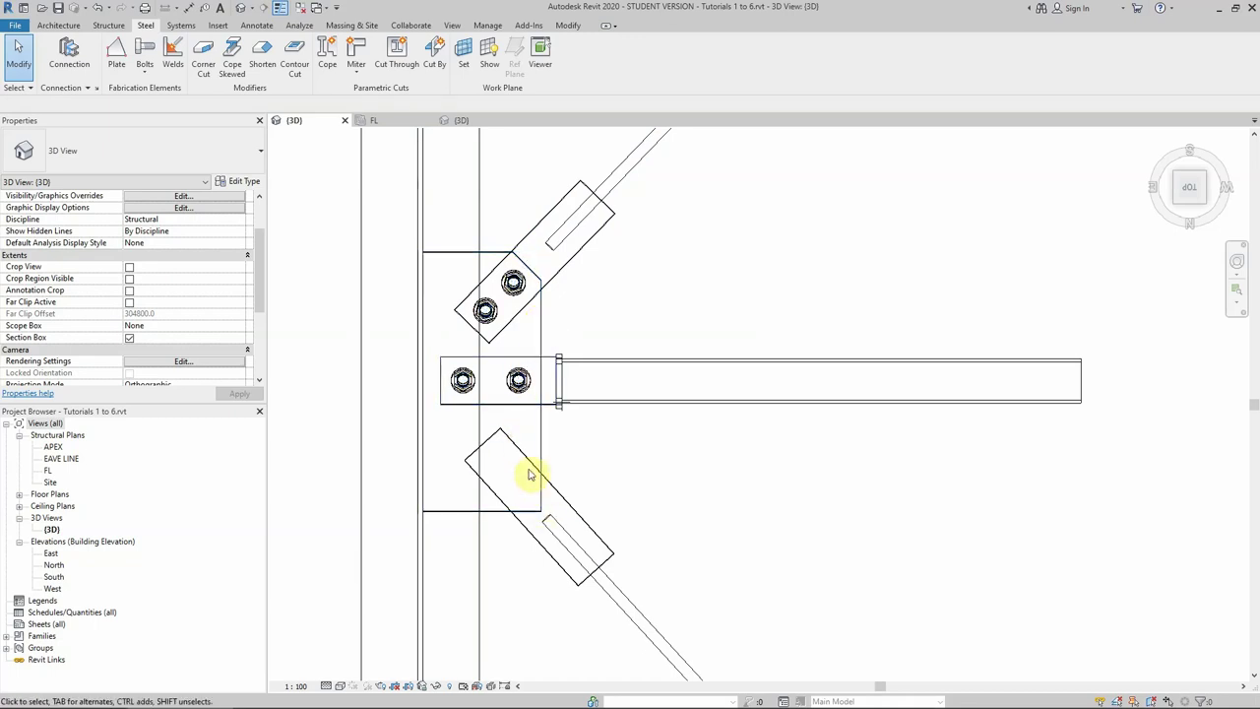
{"action": "left_click", "coordinate": [490, 514]}
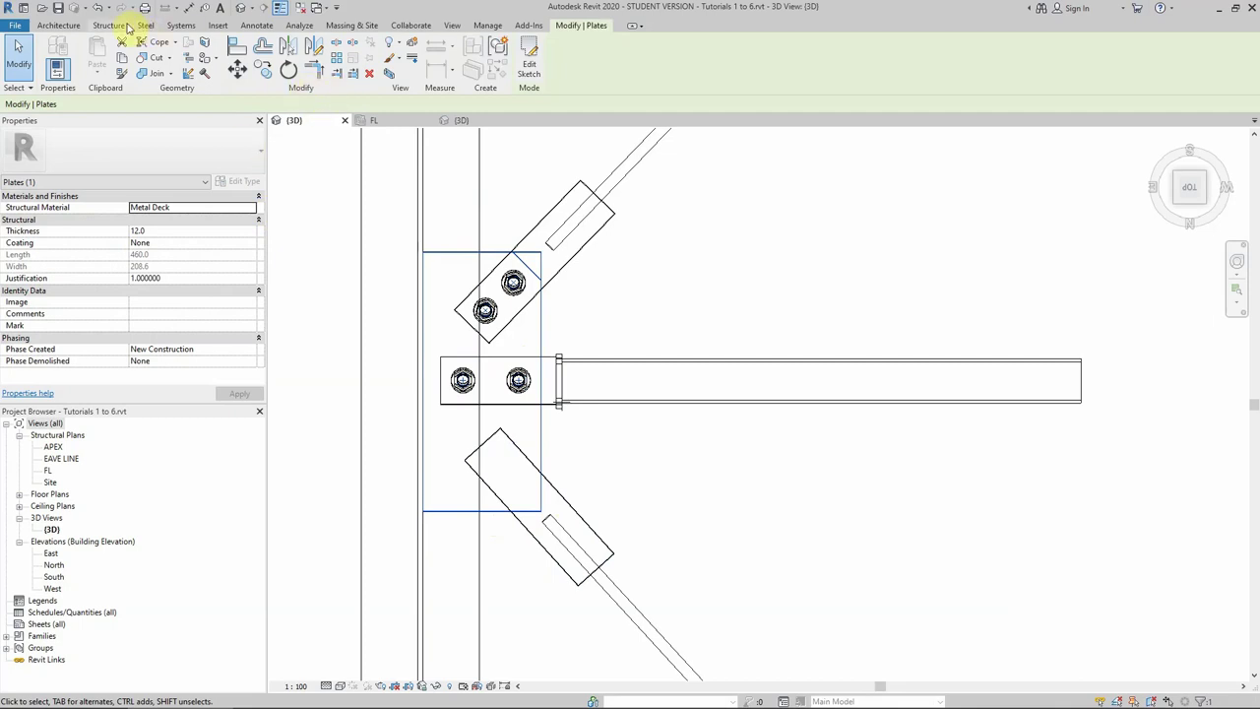
Add a straight 50 by 50 corner cut to the gusset plate's lower-right corner.
{"action": "left_click", "coordinate": [141, 26]}
{"action": "left_click", "coordinate": [203, 49]}
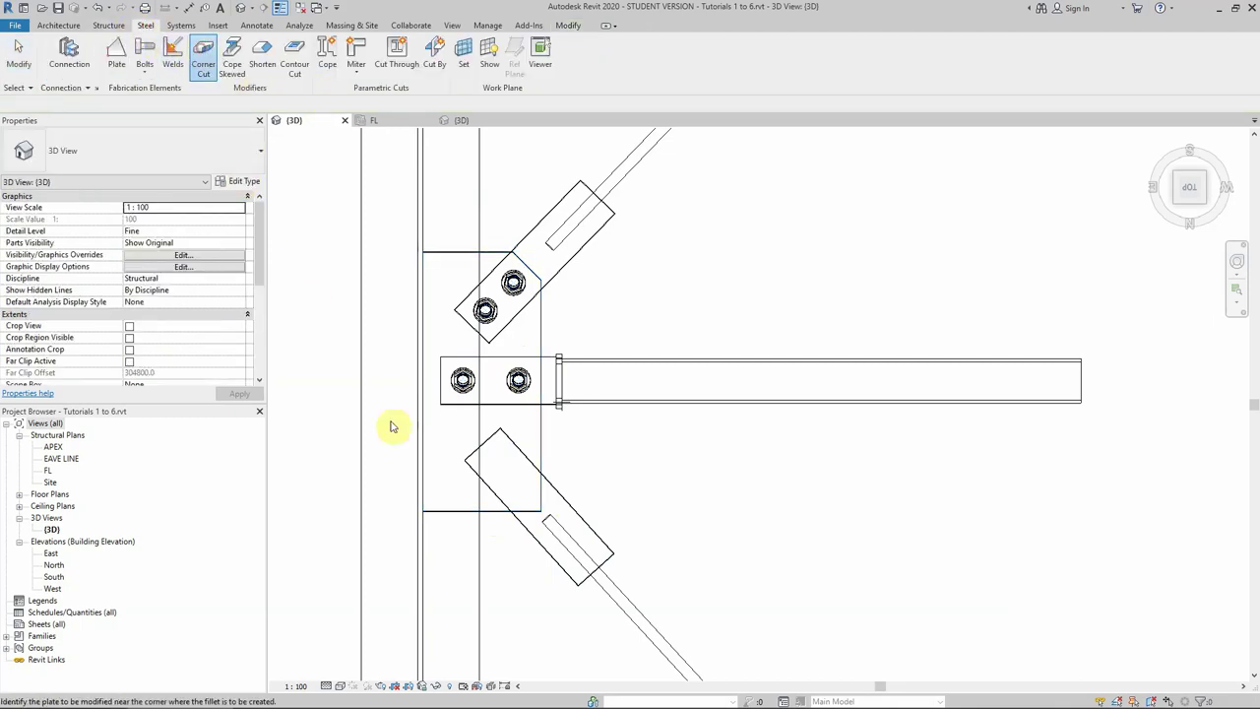
{"action": "left_click", "coordinate": [525, 506]}
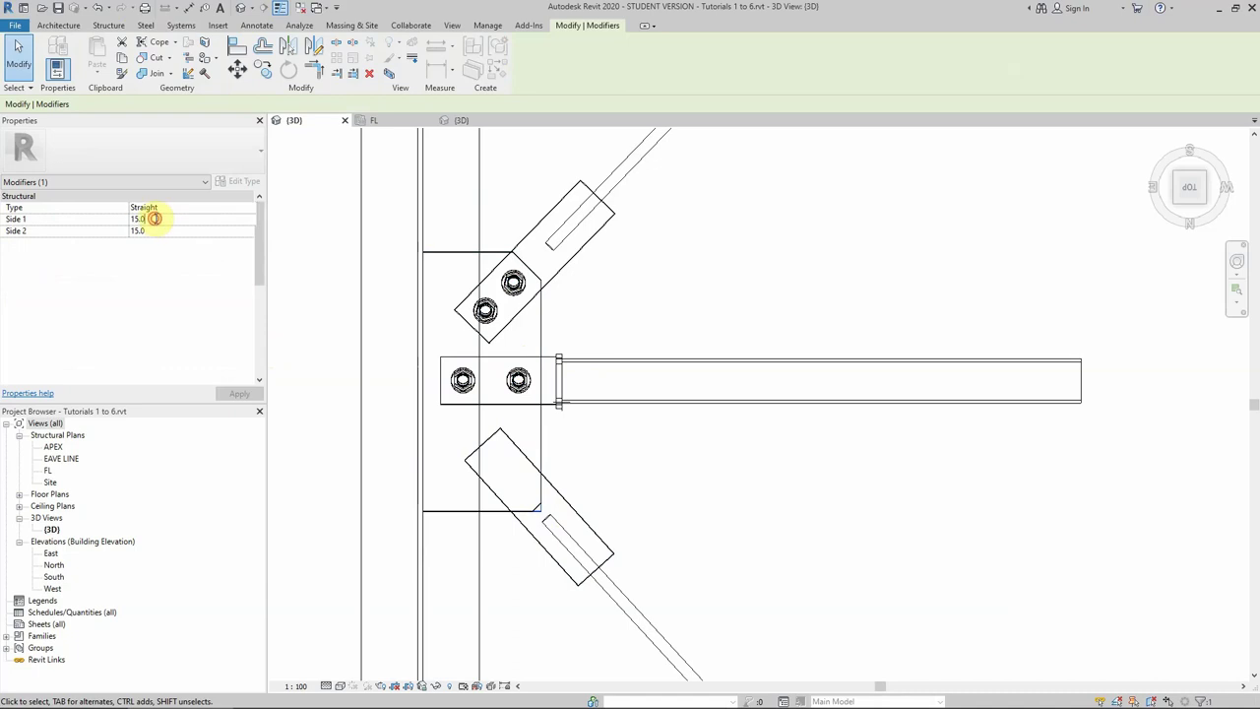
{"action": "type", "text": "50"}
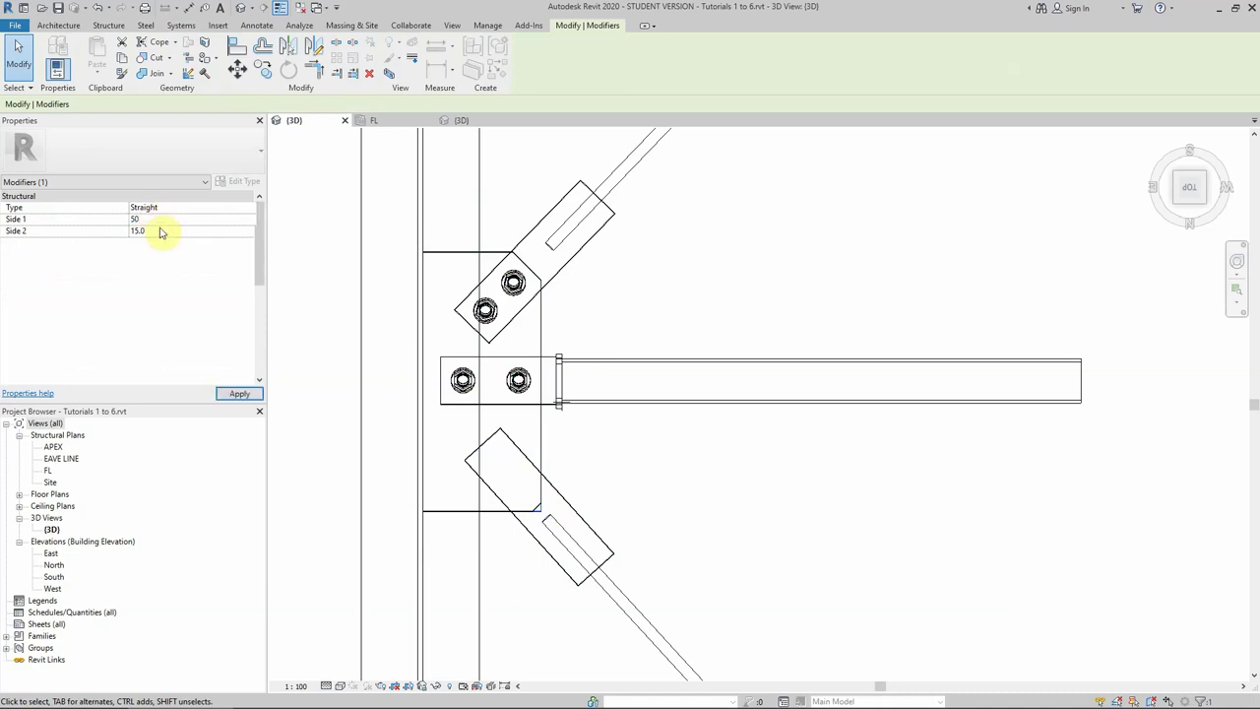
{"action": "left_click", "coordinate": [158, 231]}
{"action": "type", "text": "50"}
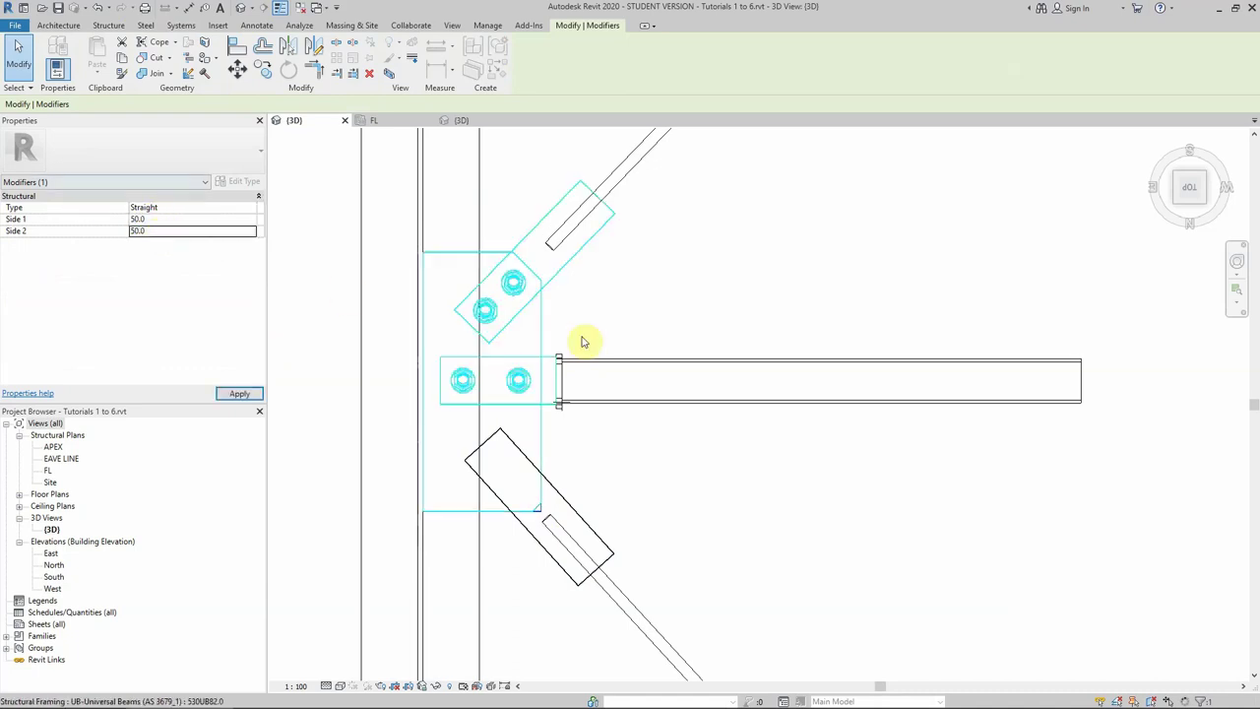
{"action": "left_click", "coordinate": [718, 474]}
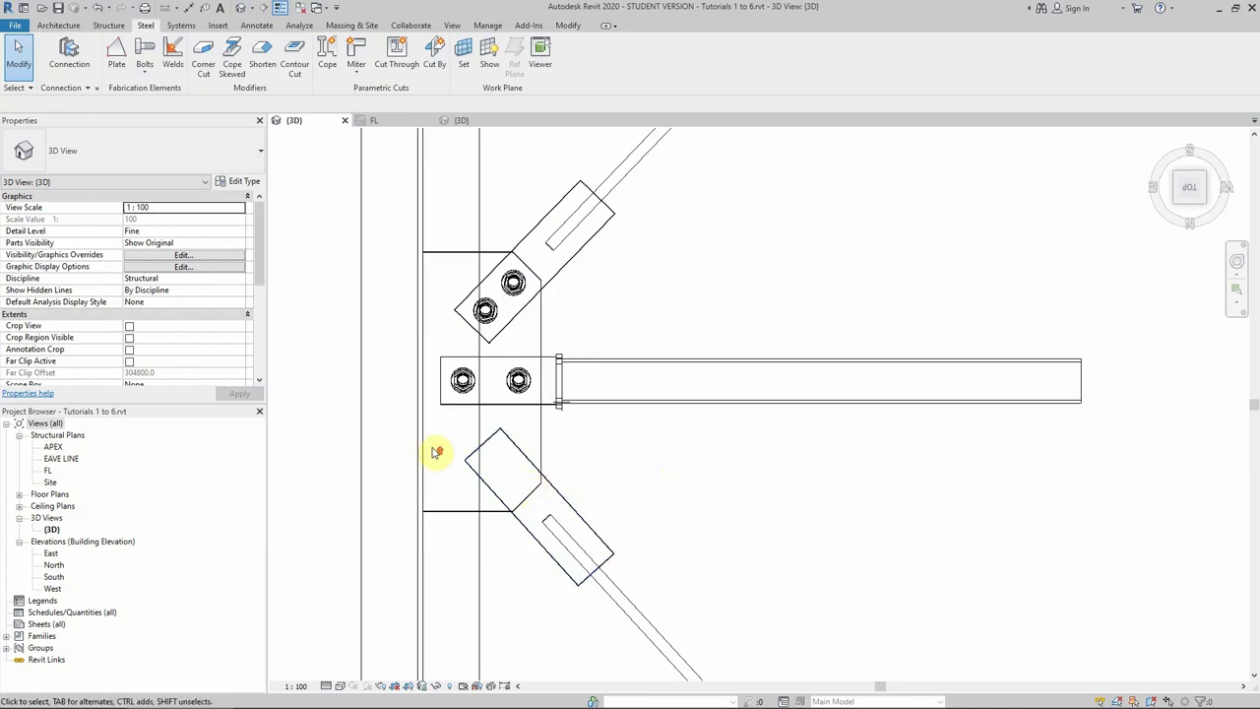
{"action": "scroll", "coordinate": [436, 450], "scroll_direction": "up", "scroll_amount": 2}
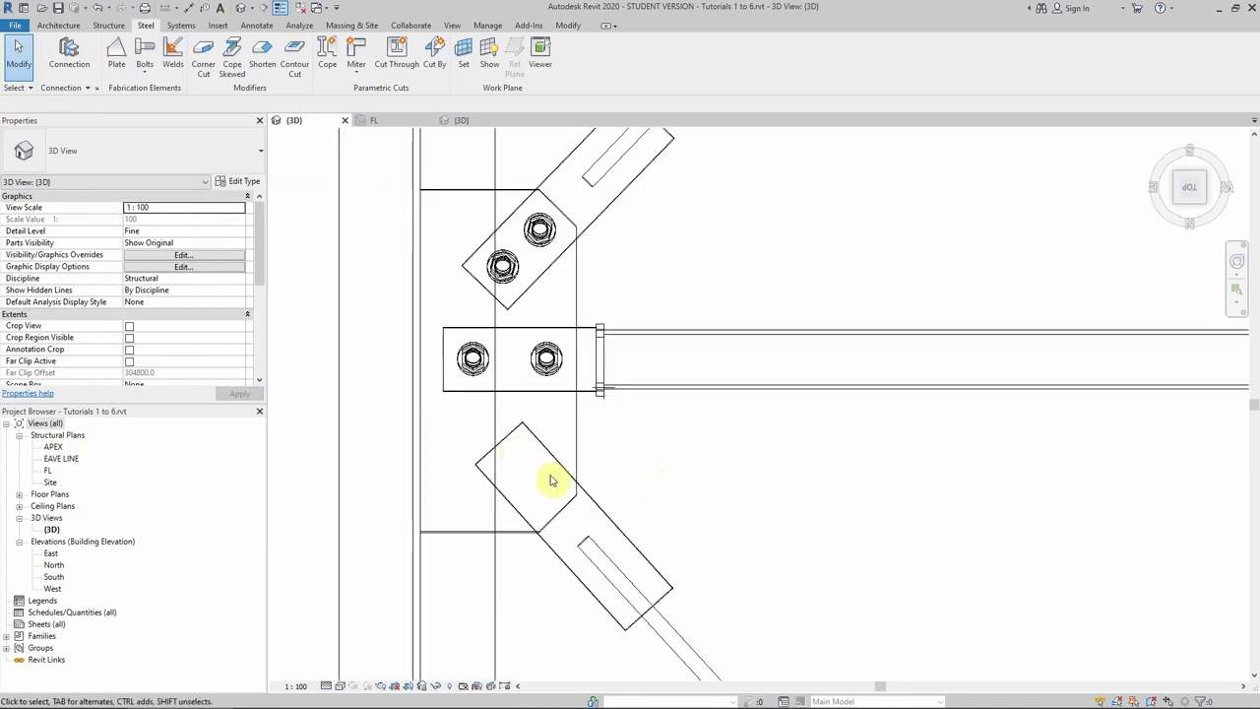
Move the lower end plate's short sketch edge 20 out to the gusset corner, making it 320 long.
{"action": "left_click", "coordinate": [514, 433]}
{"action": "left_click", "coordinate": [698, 442]}
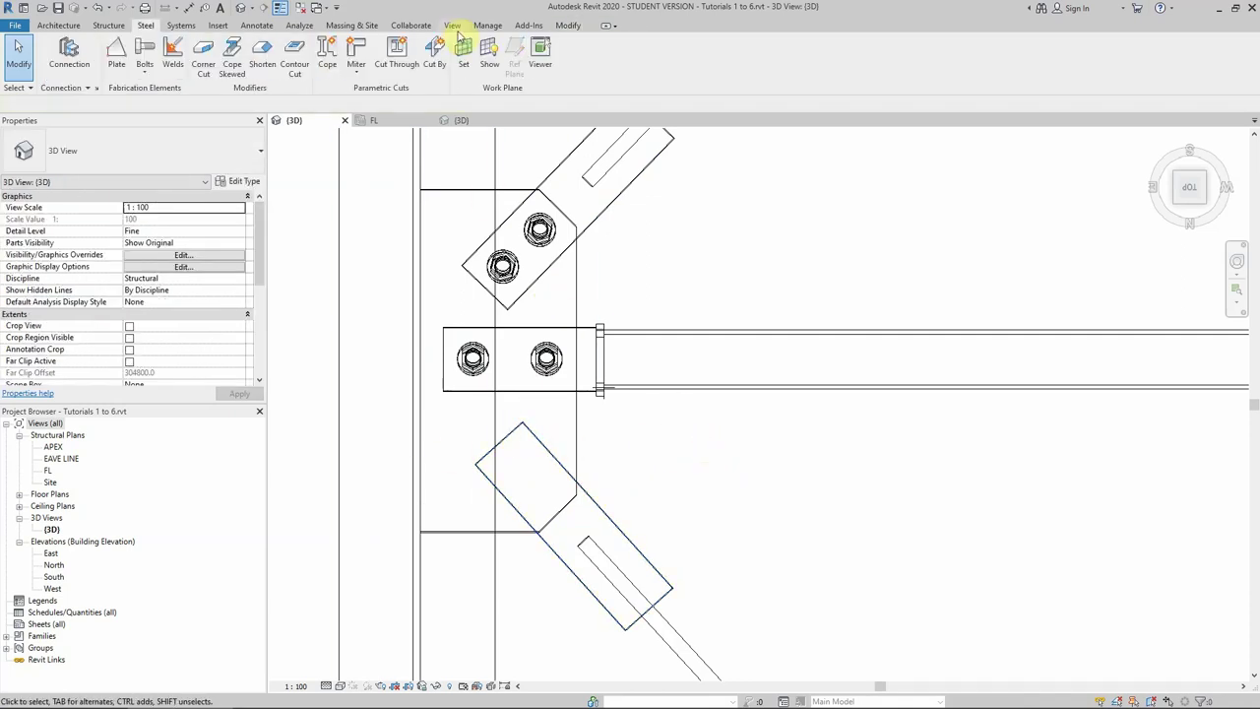
{"action": "left_click", "coordinate": [502, 267]}
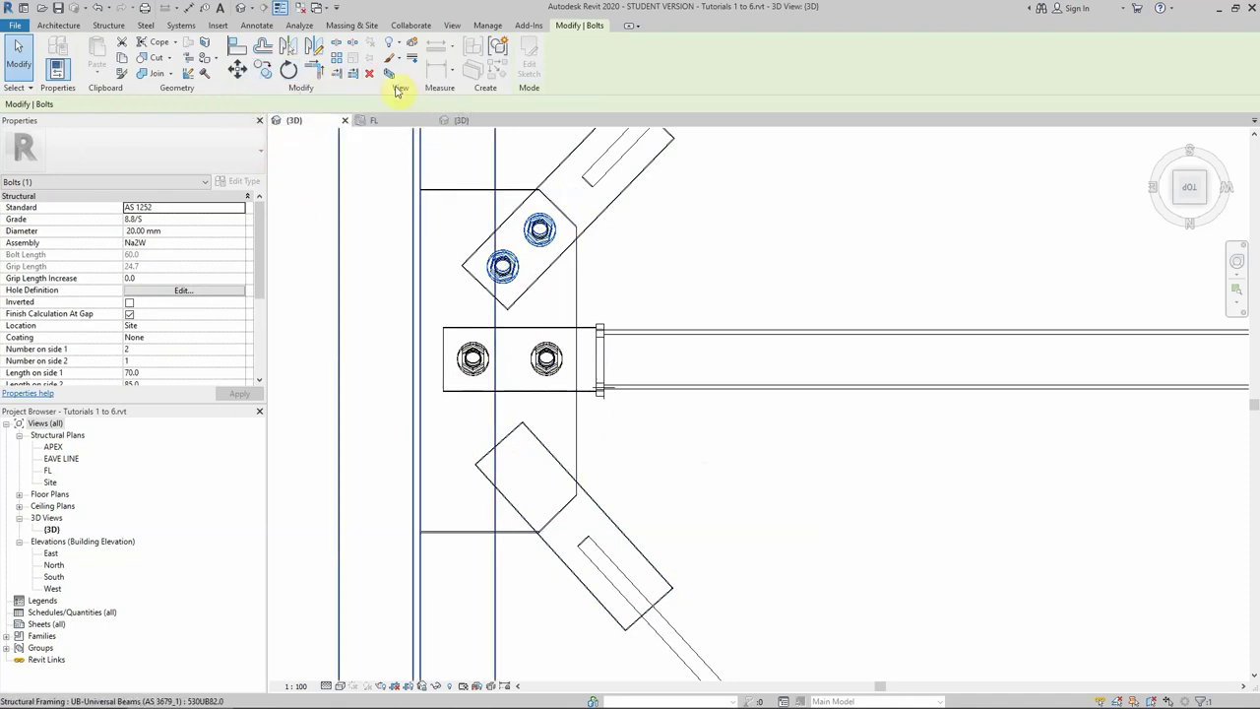
{"action": "left_click", "coordinate": [503, 442]}
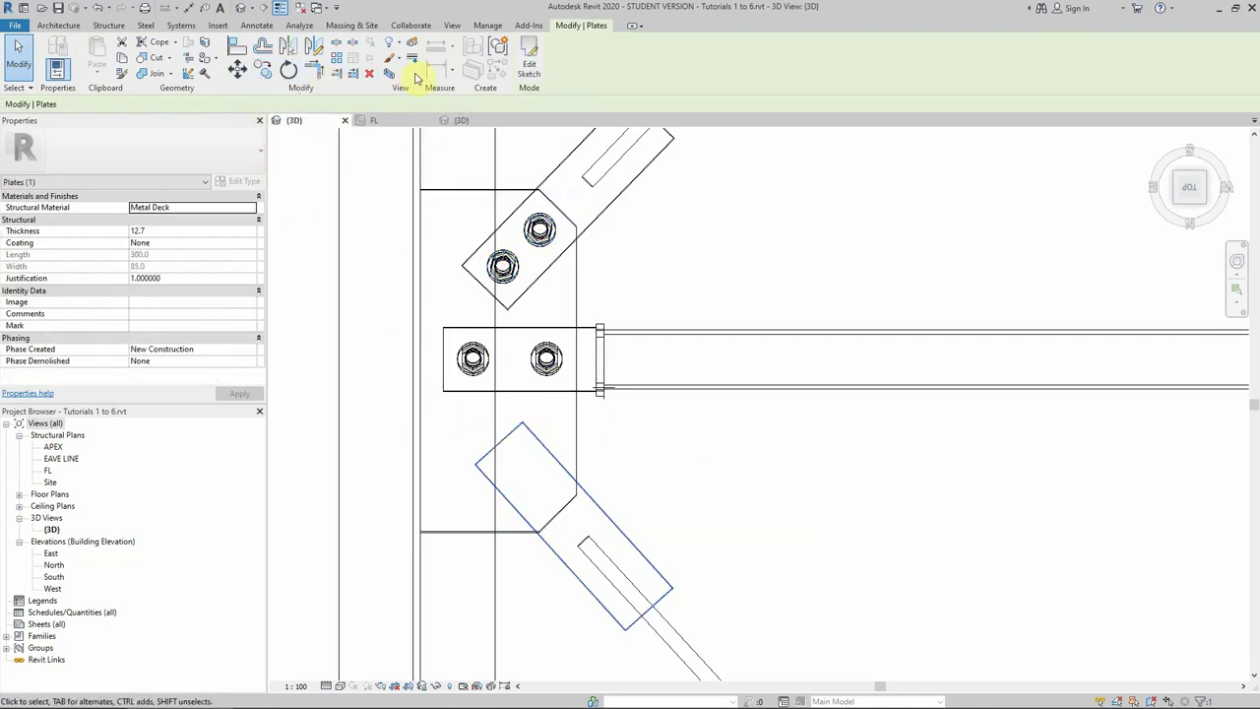
{"action": "left_click", "coordinate": [525, 51]}
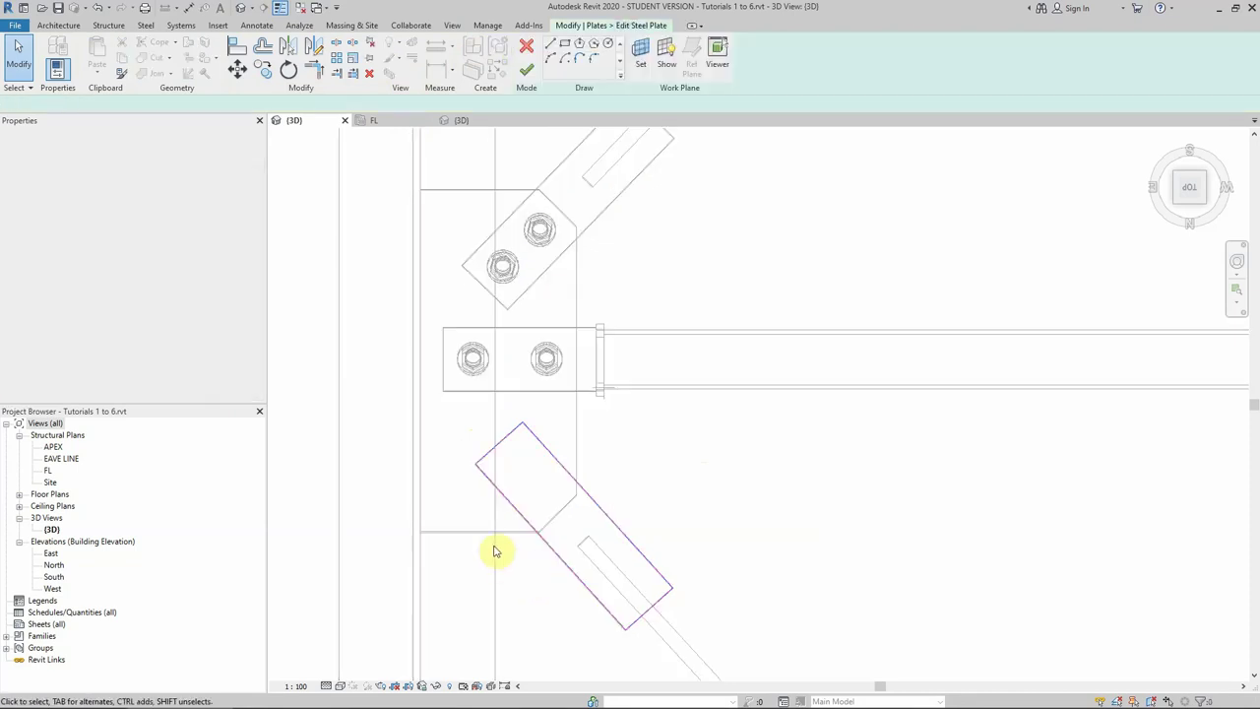
{"action": "left_click", "coordinate": [504, 440]}
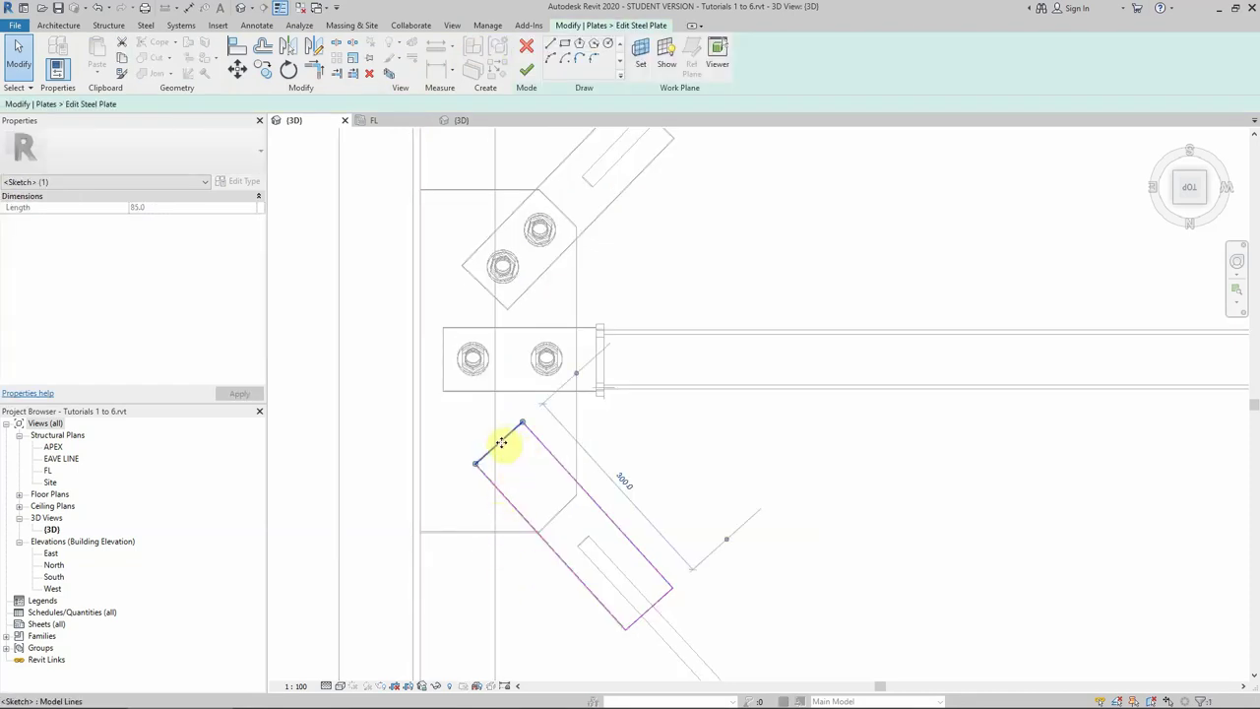
{"action": "left_click", "coordinate": [237, 68]}
{"action": "left_click", "coordinate": [450, 466]}
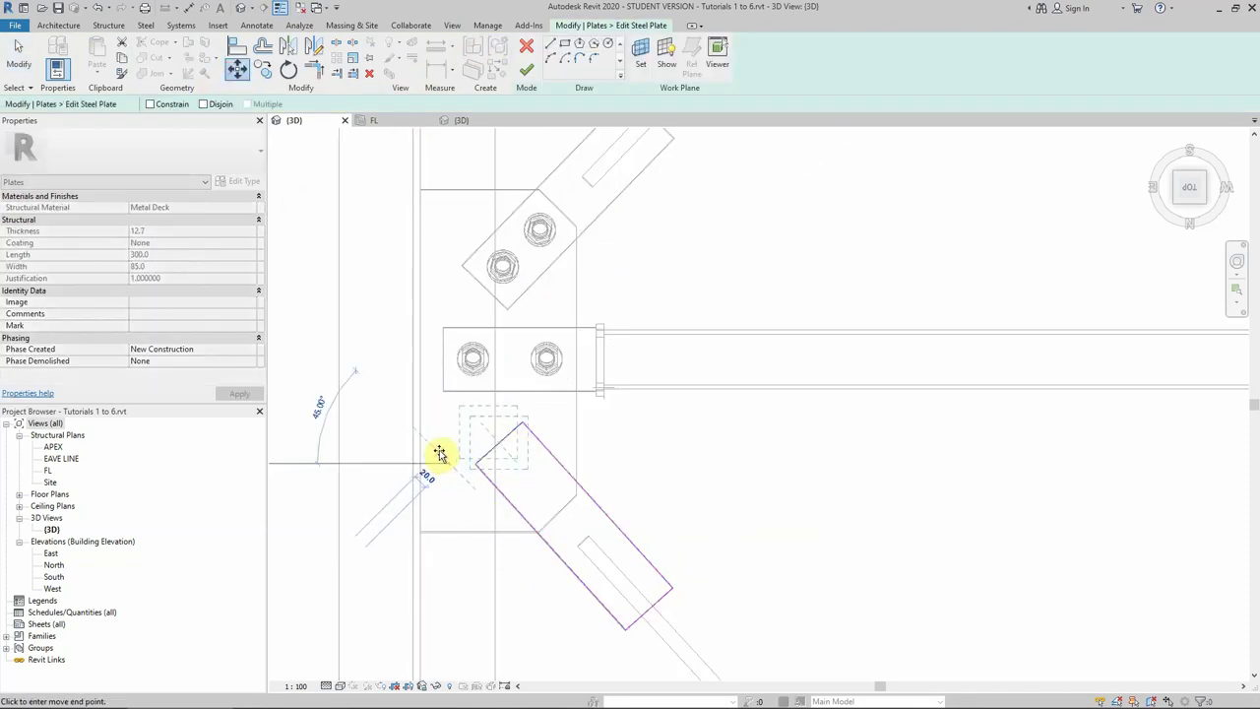
{"action": "left_click", "coordinate": [440, 453]}
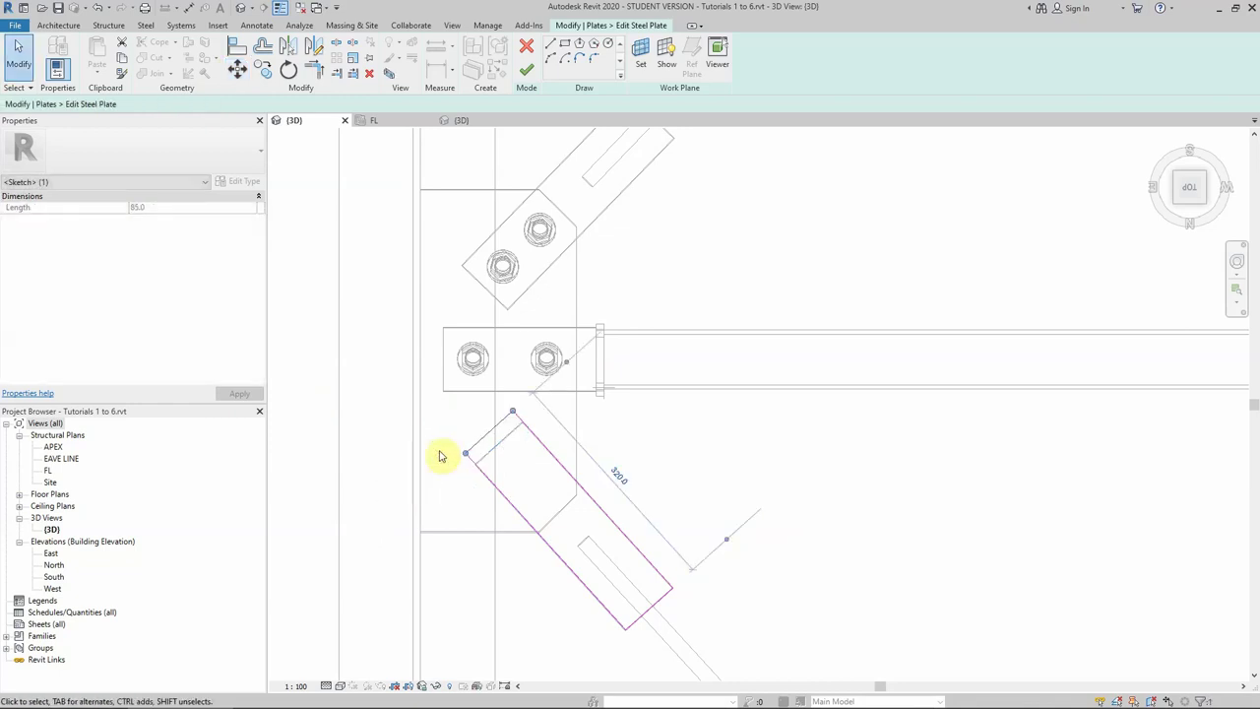
{"action": "left_click", "coordinate": [528, 67]}
{"action": "left_click", "coordinate": [728, 290]}
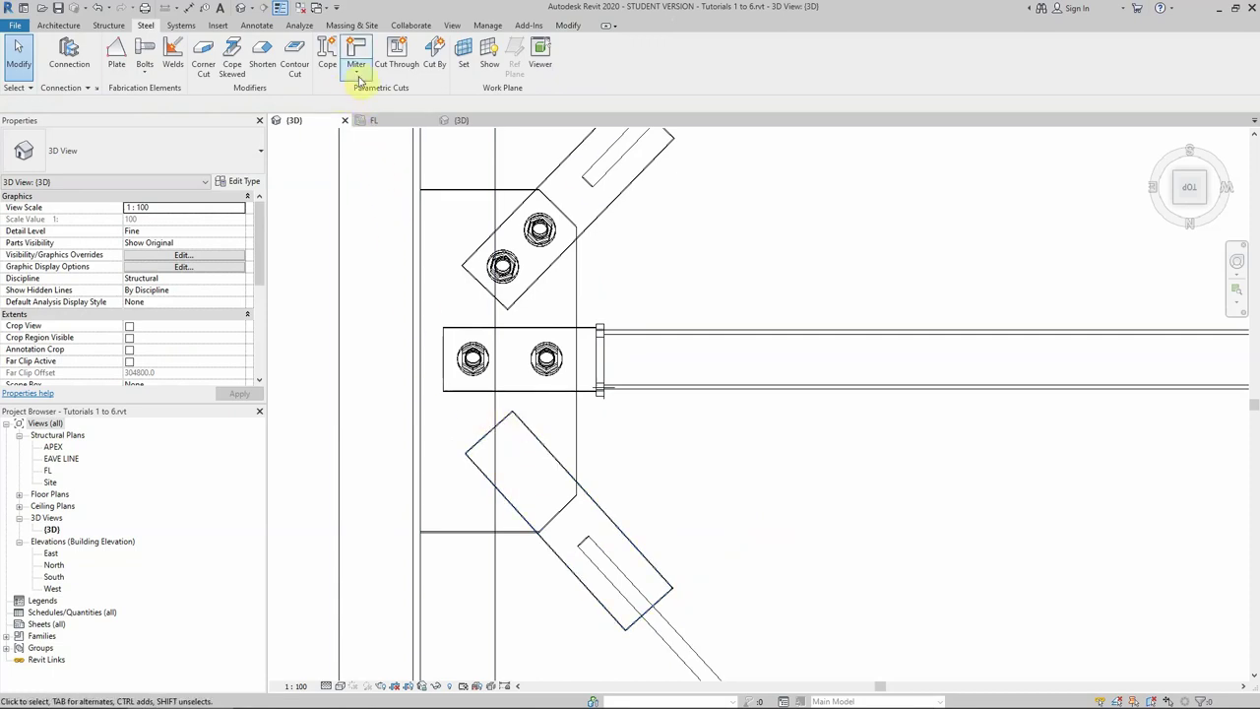
Start a bolt pattern on the lower brace end plate, placed on its face, back in Top view.
{"action": "left_click", "coordinate": [145, 51]}
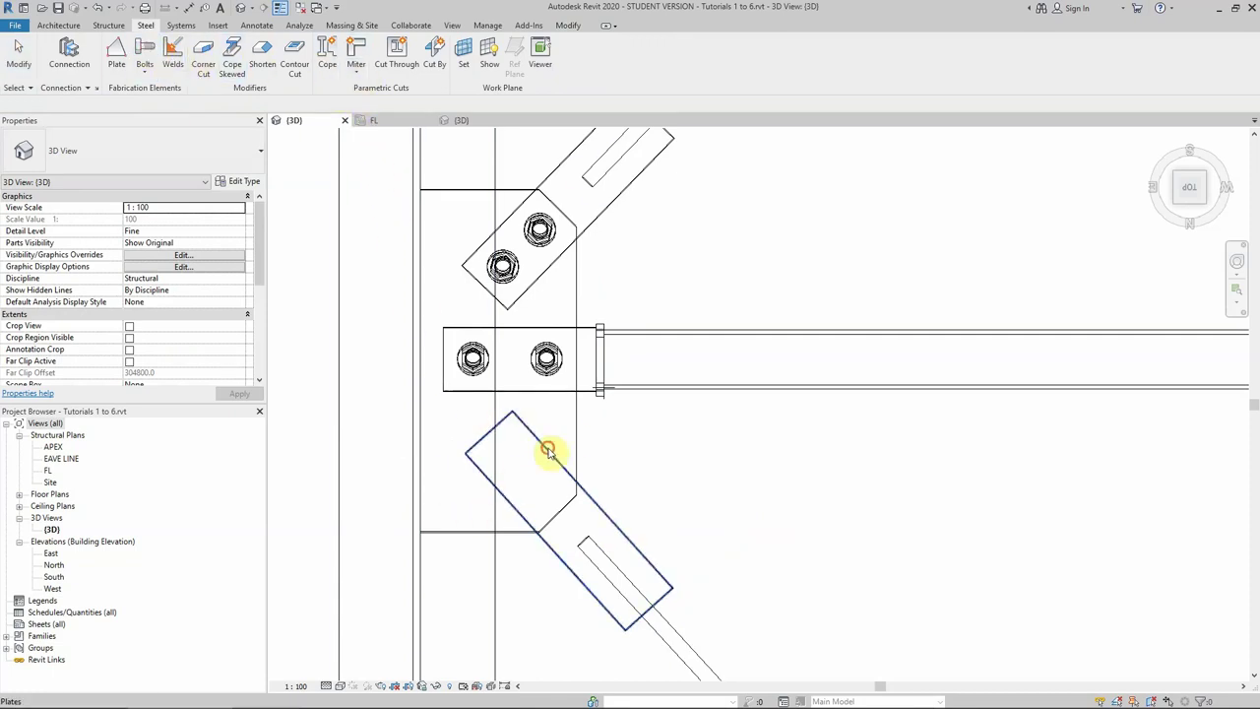
{"action": "left_click", "coordinate": [575, 421]}
{"action": "key", "text": "Return"}
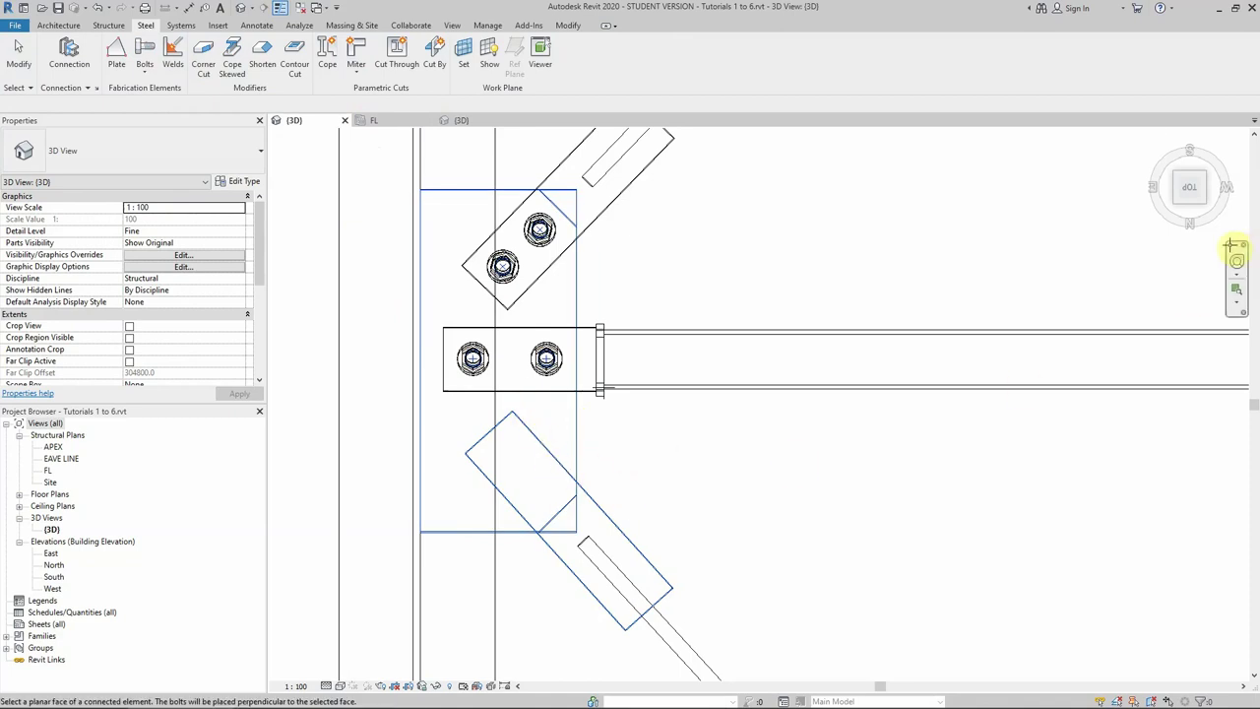
{"action": "left_click", "coordinate": [1213, 201]}
{"action": "scroll", "coordinate": [695, 348], "scroll_direction": "up", "scroll_amount": 5}
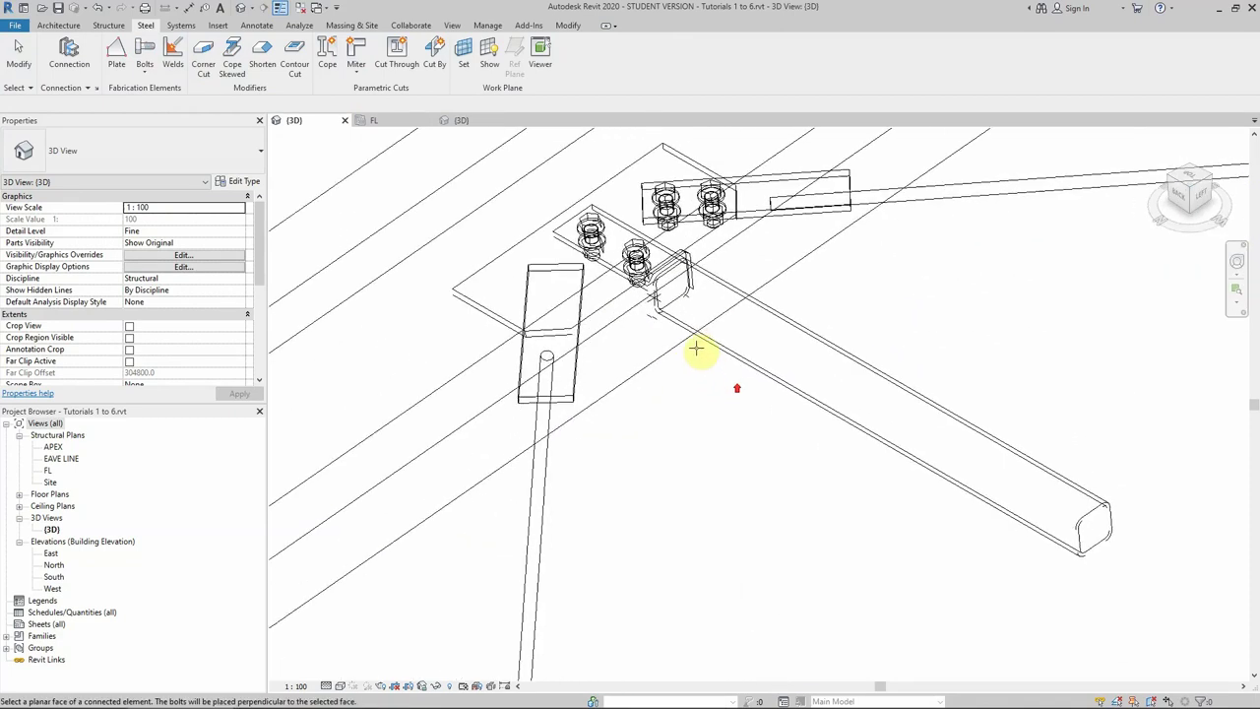
{"action": "left_click", "coordinate": [569, 261]}
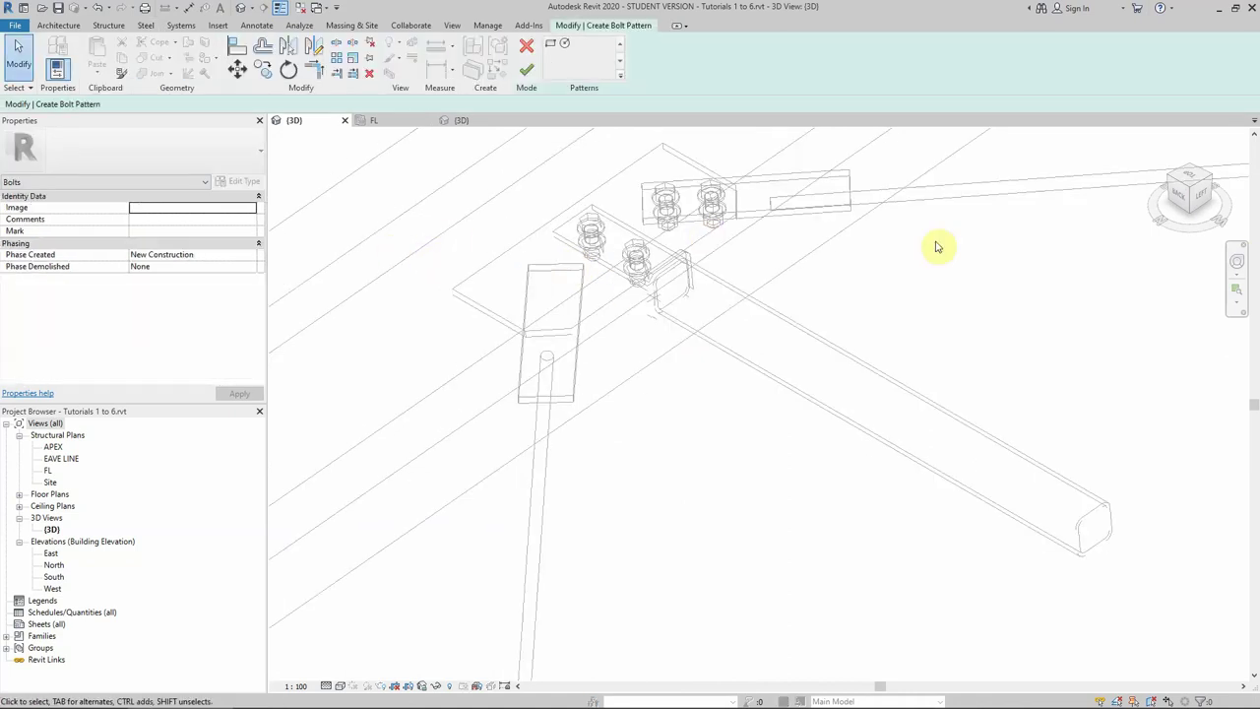
{"action": "left_click", "coordinate": [1191, 189]}
{"action": "scroll", "coordinate": [759, 324], "scroll_direction": "up", "scroll_amount": 4}
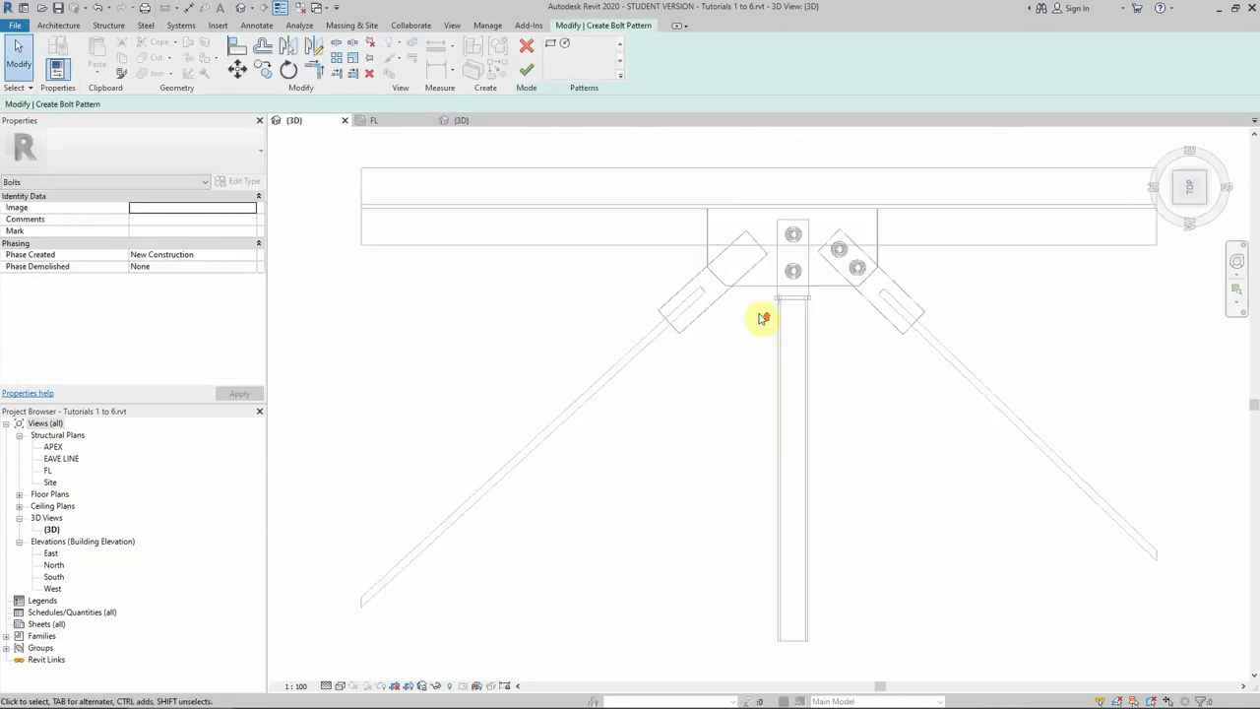
{"action": "scroll", "coordinate": [689, 413], "scroll_direction": "down", "scroll_amount": 5}
{"action": "scroll", "coordinate": [653, 383], "scroll_direction": "up", "scroll_amount": 9}
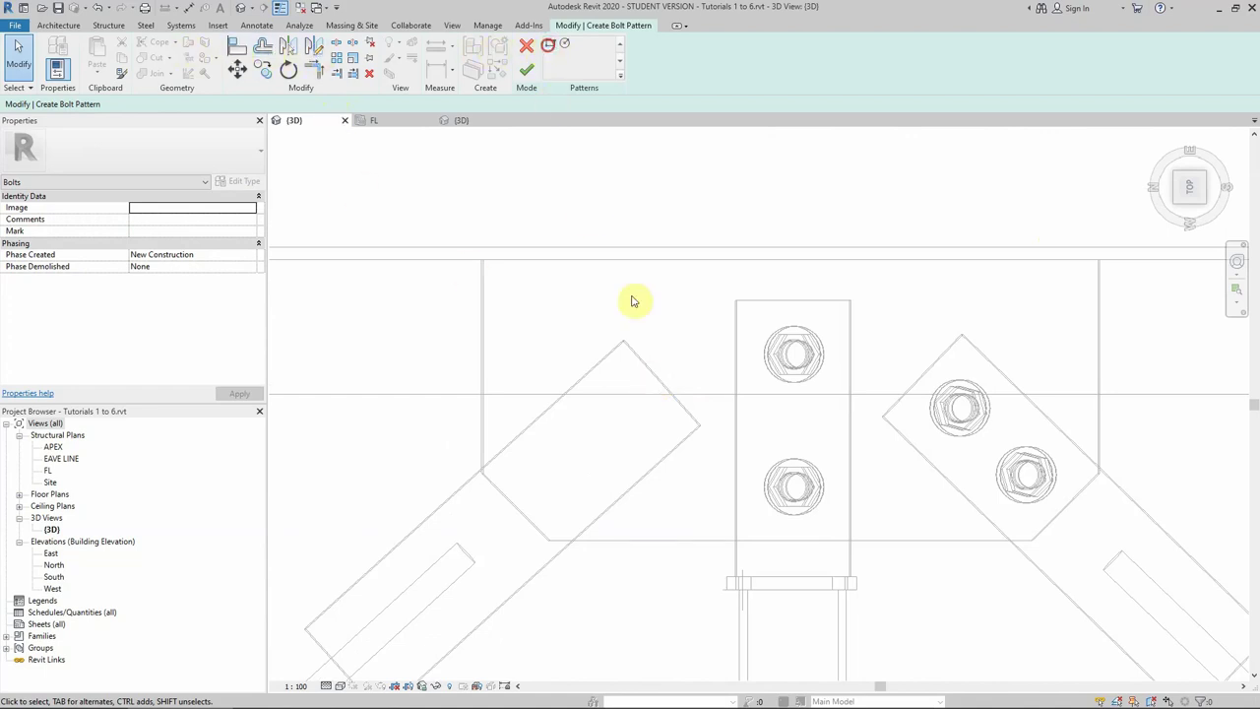
{"action": "left_click_drag", "start_coordinate": [691, 273], "coordinate": [571, 516]}
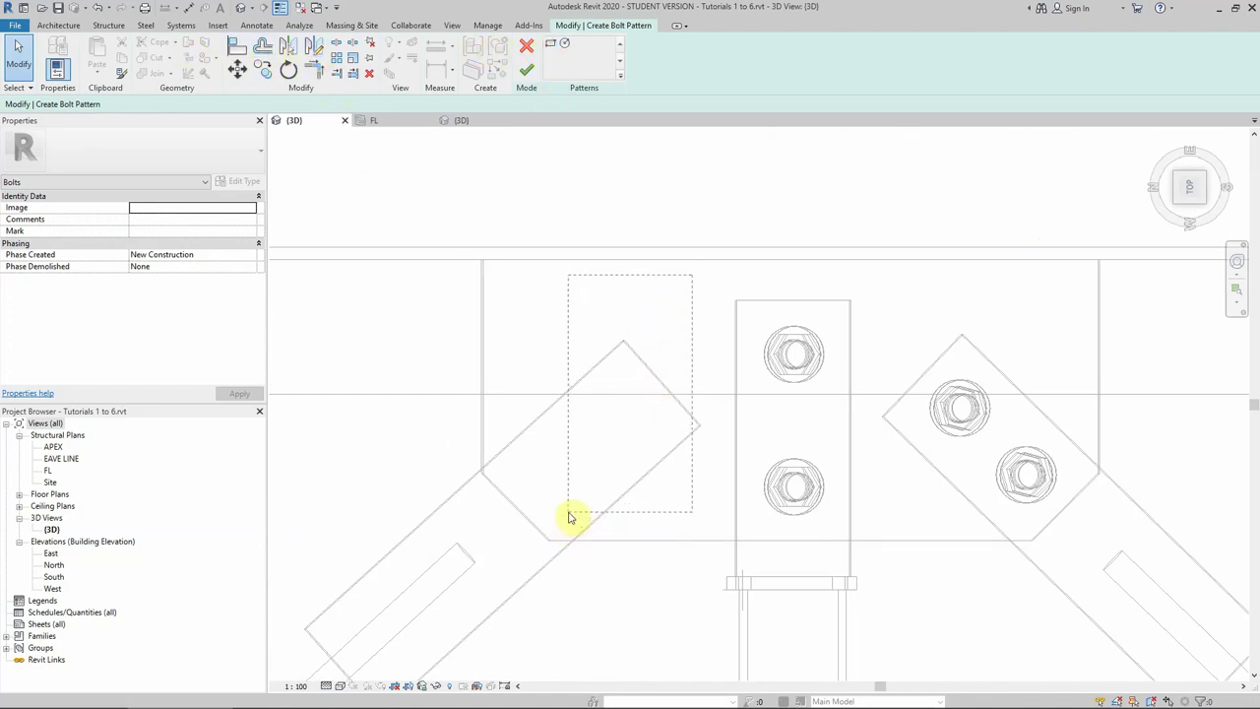
Sketch a rectangular bolt boundary and rotate it 45° about the plate intersection.
{"action": "left_click", "coordinate": [548, 46]}
{"action": "left_click", "coordinate": [674, 301]}
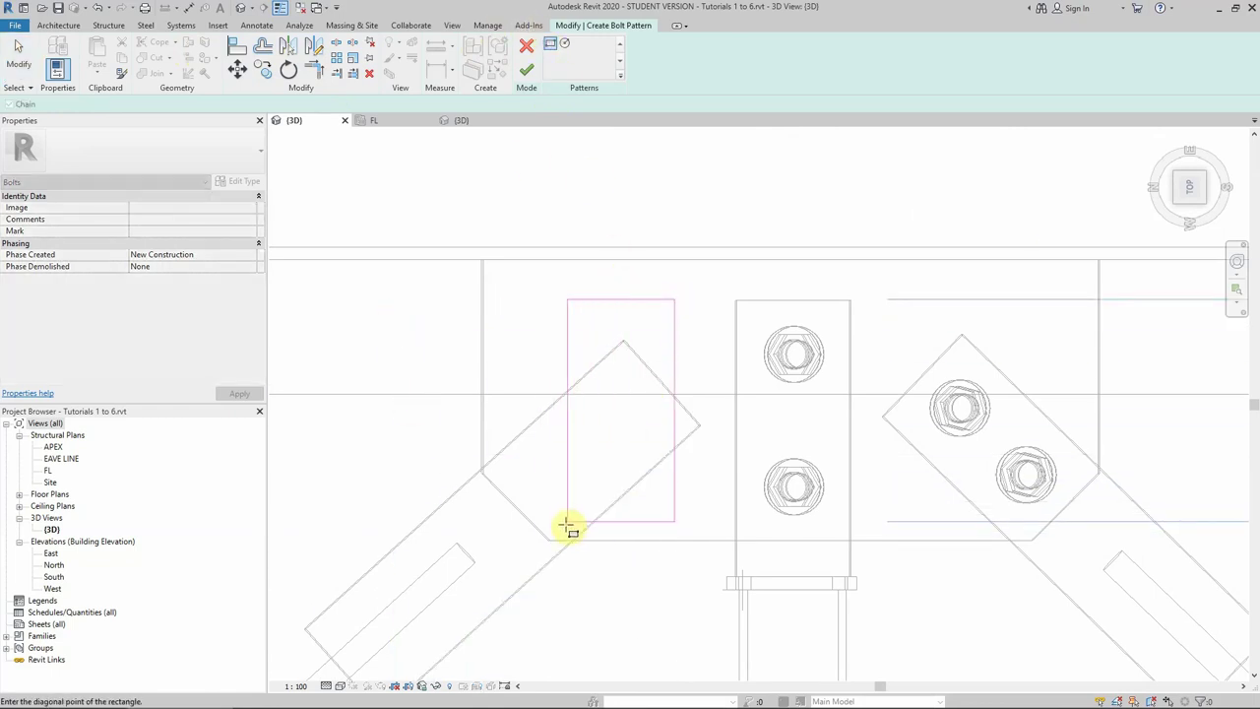
{"action": "left_click", "coordinate": [566, 521]}
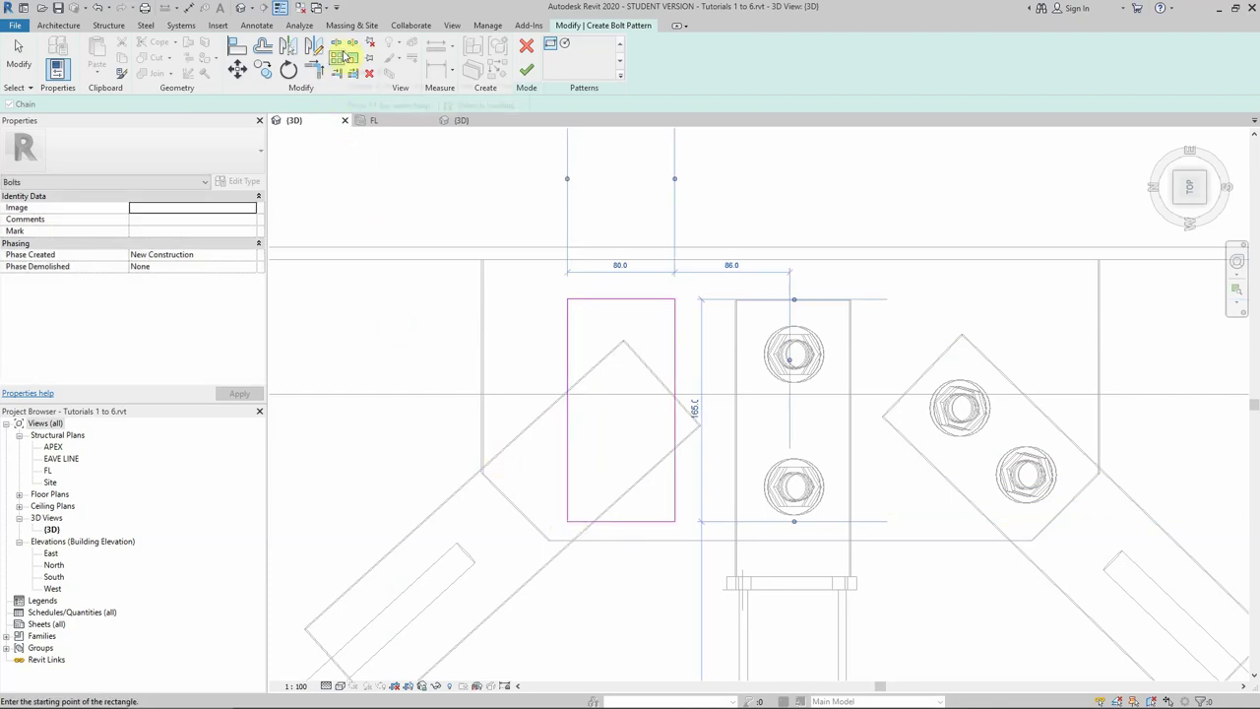
{"action": "left_click", "coordinate": [288, 69]}
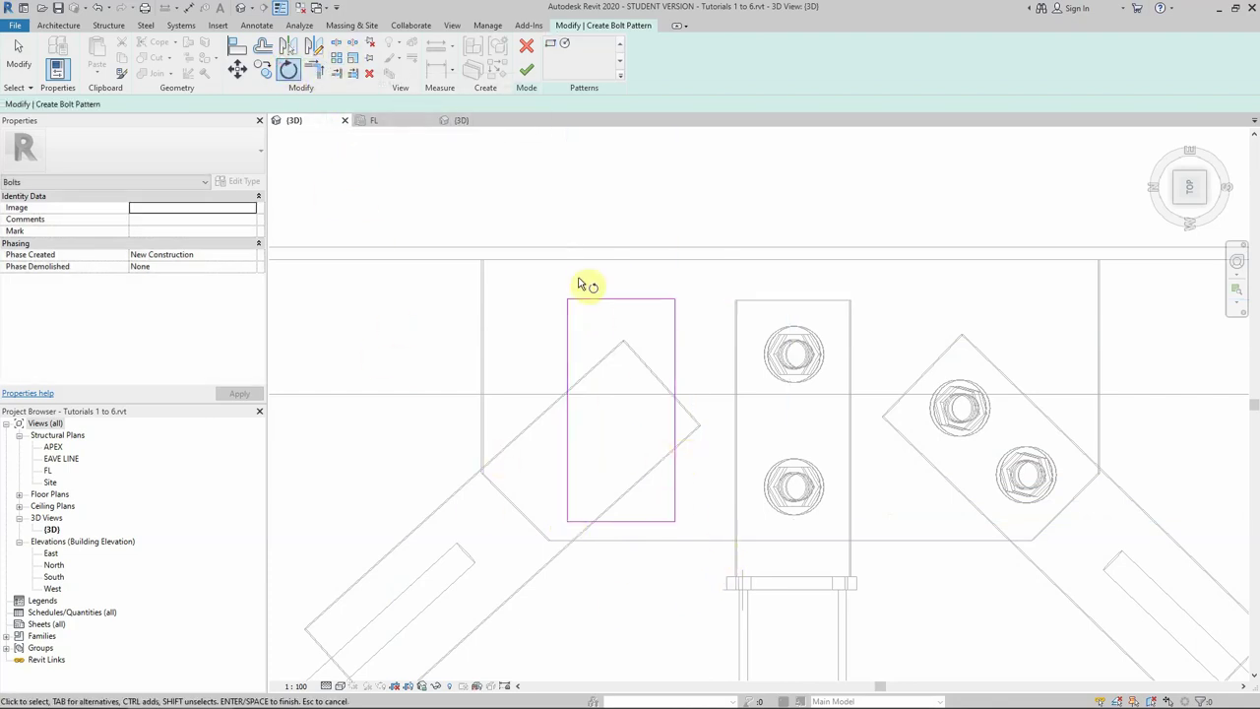
{"action": "key", "text": "Escape"}
{"action": "mouse_move", "coordinate": [551, 282]}
{"action": "left_mouse_down"}
{"action": "mouse_move", "coordinate": [640, 483]}
{"action": "mouse_move", "coordinate": [702, 547]}
{"action": "mouse_move", "coordinate": [660, 538]}
{"action": "left_mouse_up"}
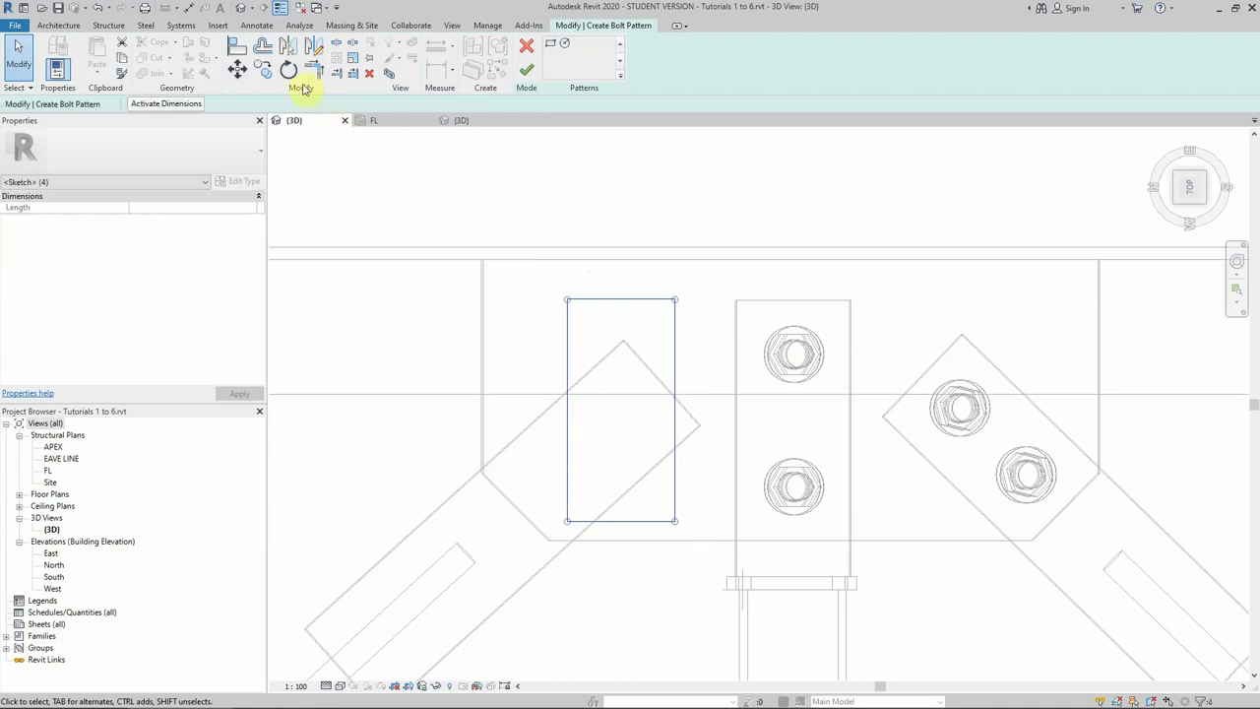
{"action": "left_click", "coordinate": [288, 69]}
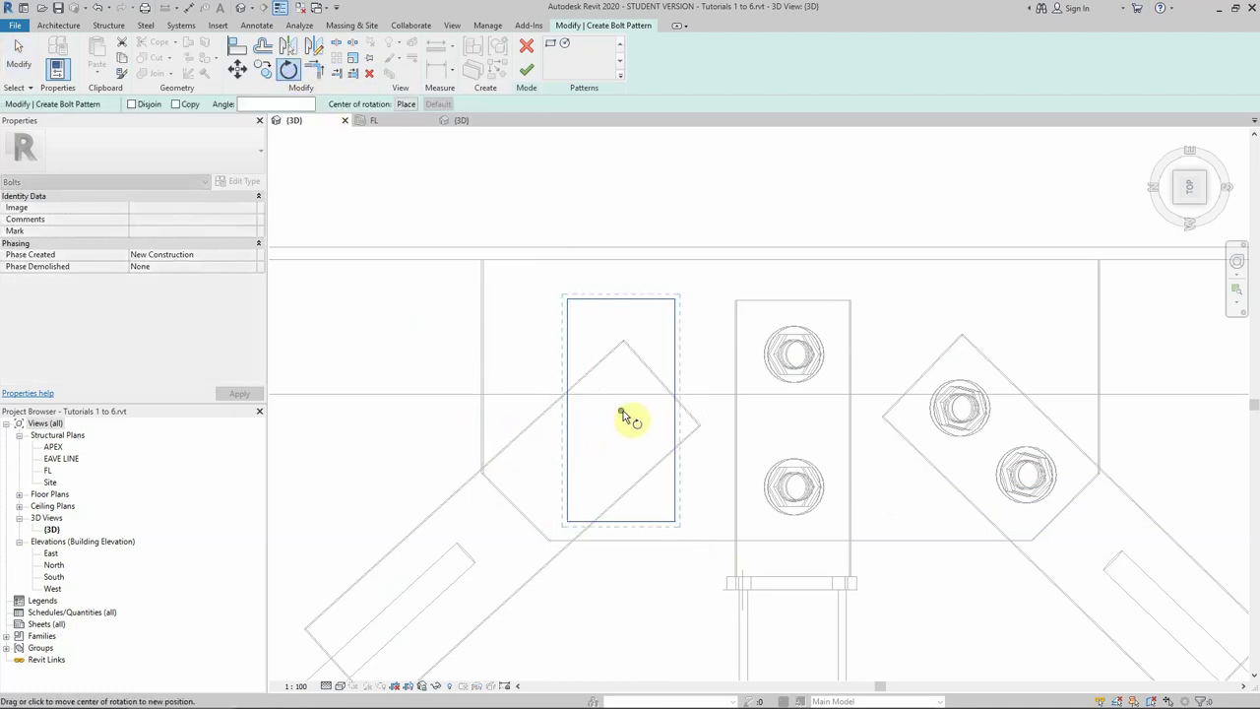
{"action": "left_click_drag", "start_coordinate": [621, 411], "coordinate": [675, 448]}
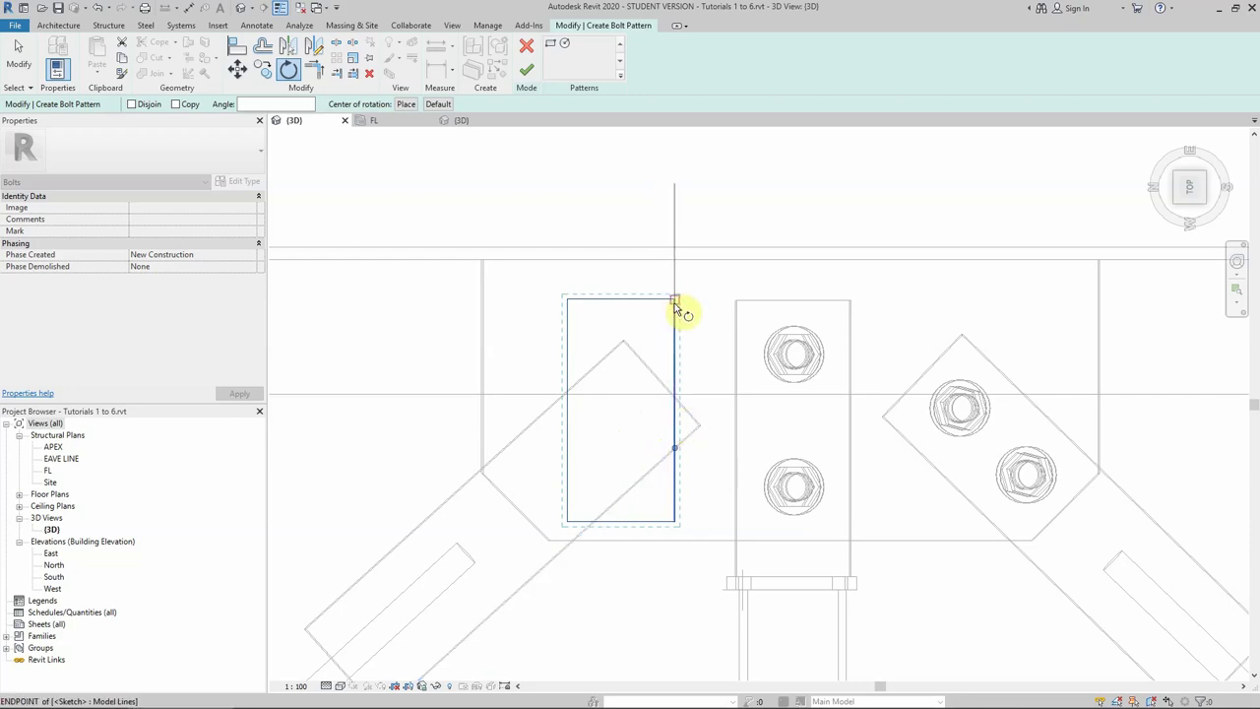
{"action": "left_click", "coordinate": [676, 303]}
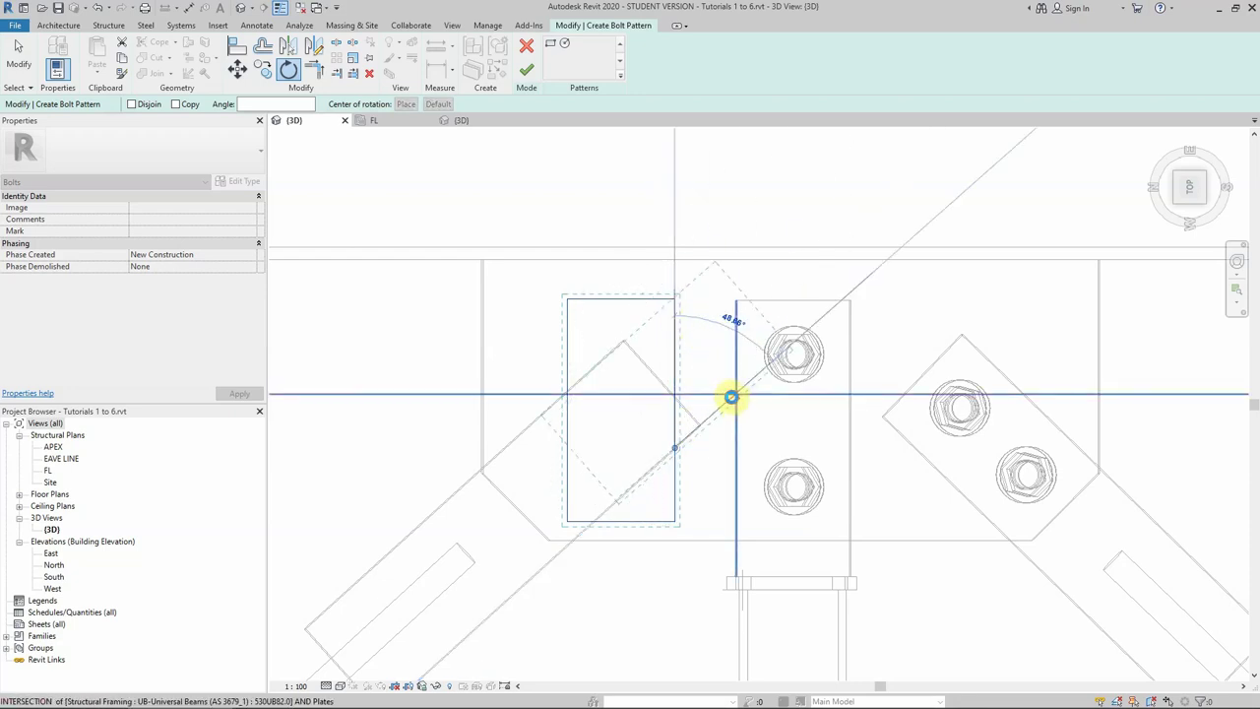
{"action": "left_click", "coordinate": [731, 394]}
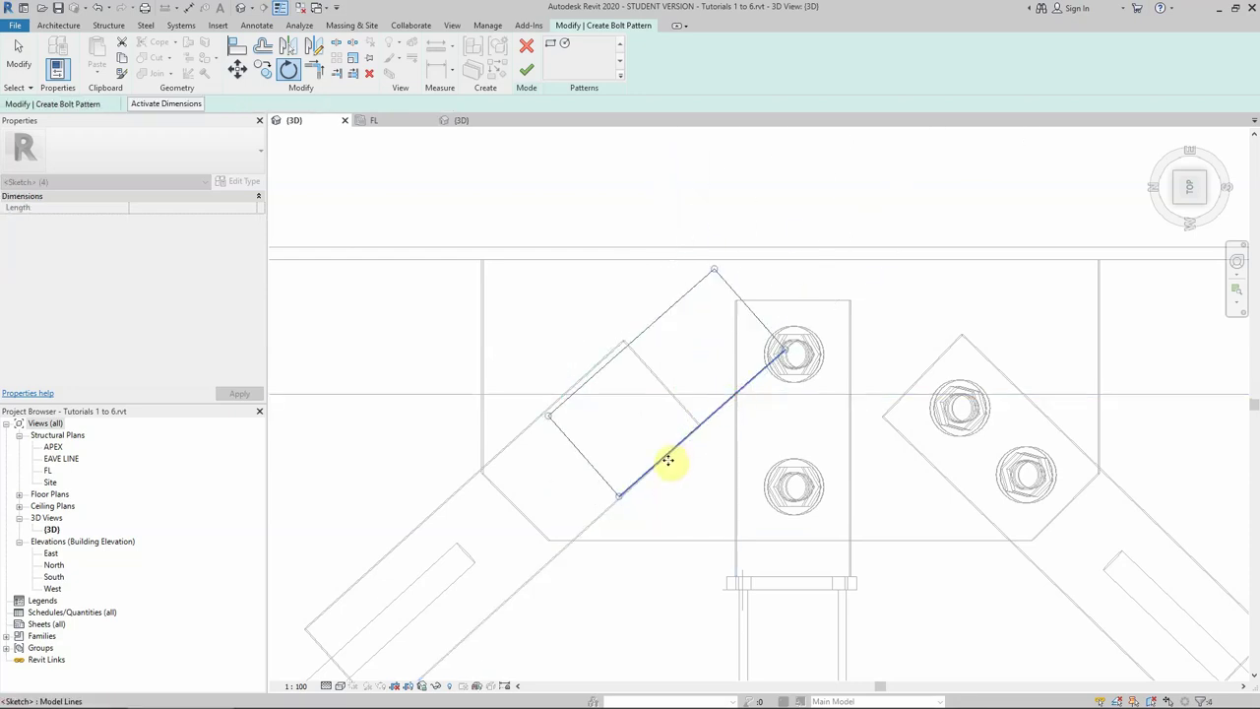
Move the rectangle onto the diagonal end plate and resize its edges to 140 by 80.
{"action": "left_click", "coordinate": [241, 70]}
{"action": "left_click", "coordinate": [715, 365]}
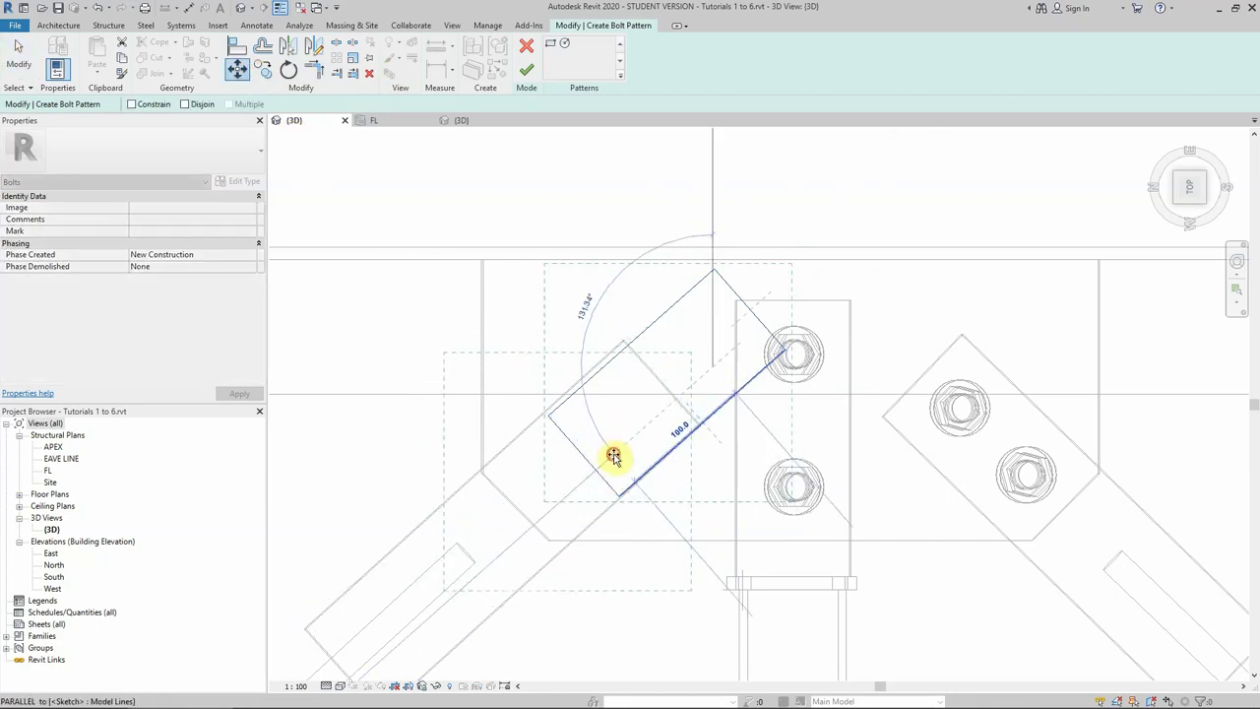
{"action": "left_click", "coordinate": [613, 456]}
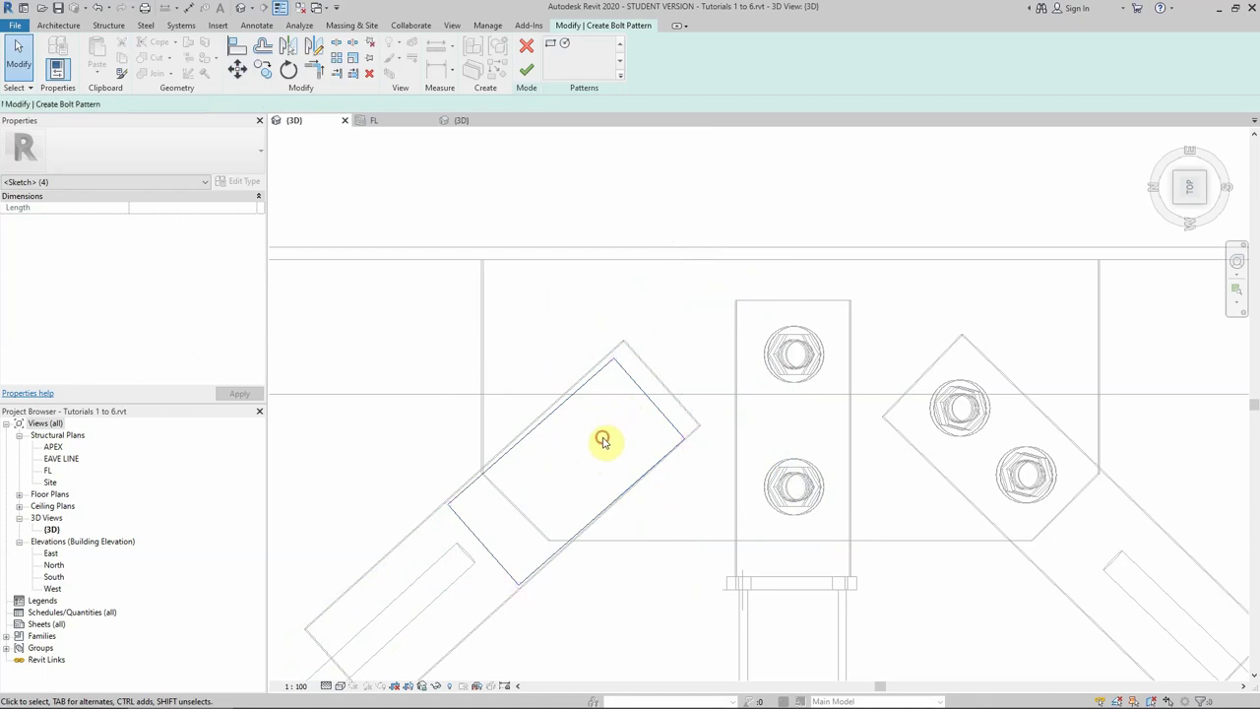
{"action": "left_click", "coordinate": [602, 440]}
{"action": "left_click_drag", "start_coordinate": [645, 397], "coordinate": [665, 386]}
{"action": "left_click_drag", "start_coordinate": [483, 551], "coordinate": [529, 520]}
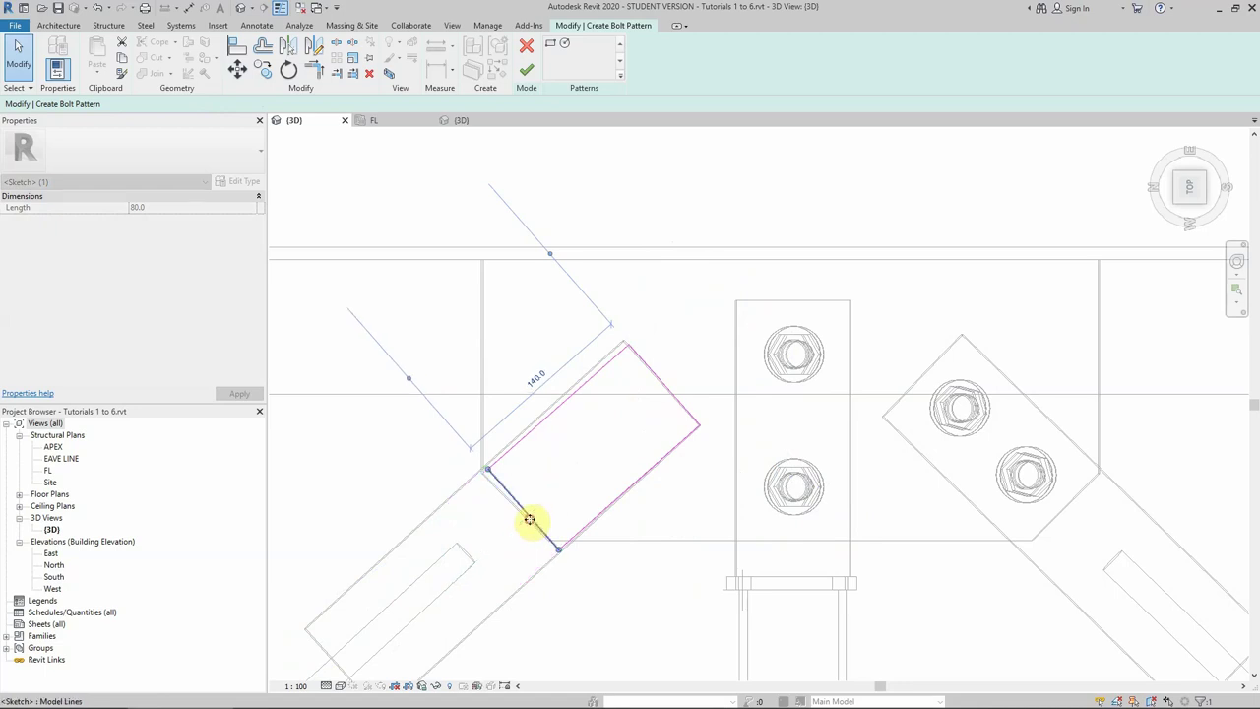
{"action": "left_click", "coordinate": [563, 403]}
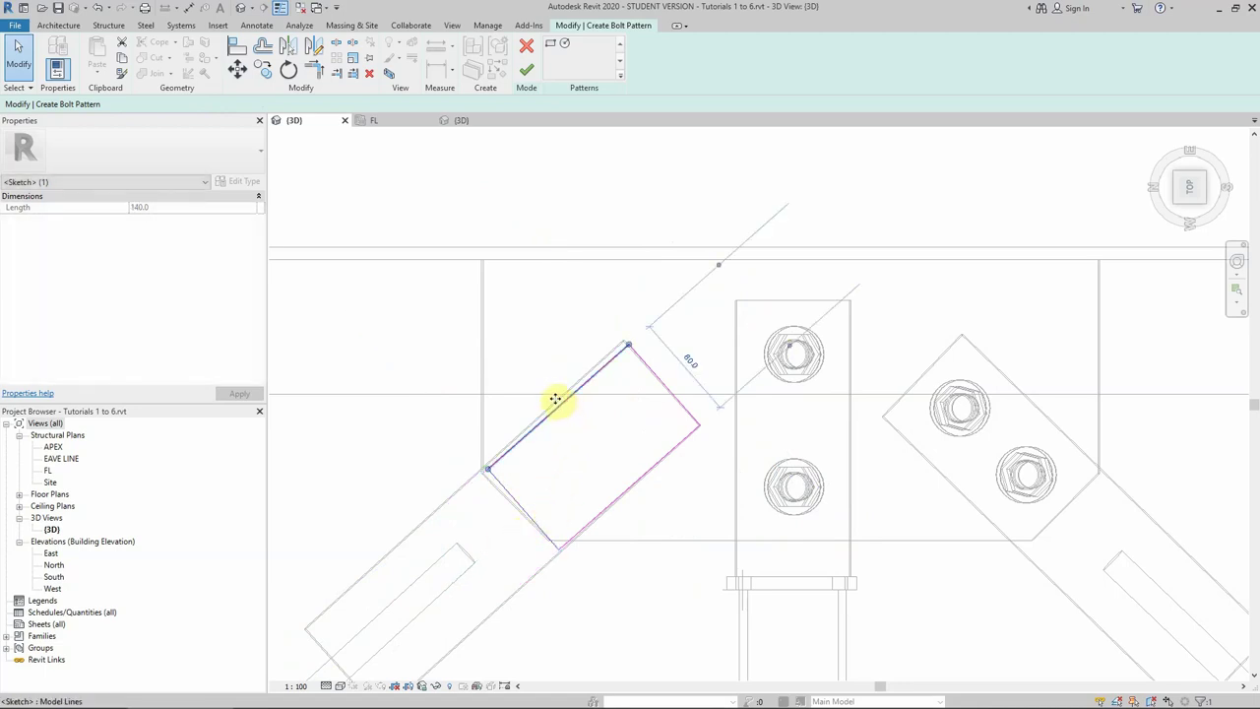
{"action": "left_click_drag", "start_coordinate": [552, 393], "coordinate": [562, 403]}
{"action": "left_click", "coordinate": [515, 371]}
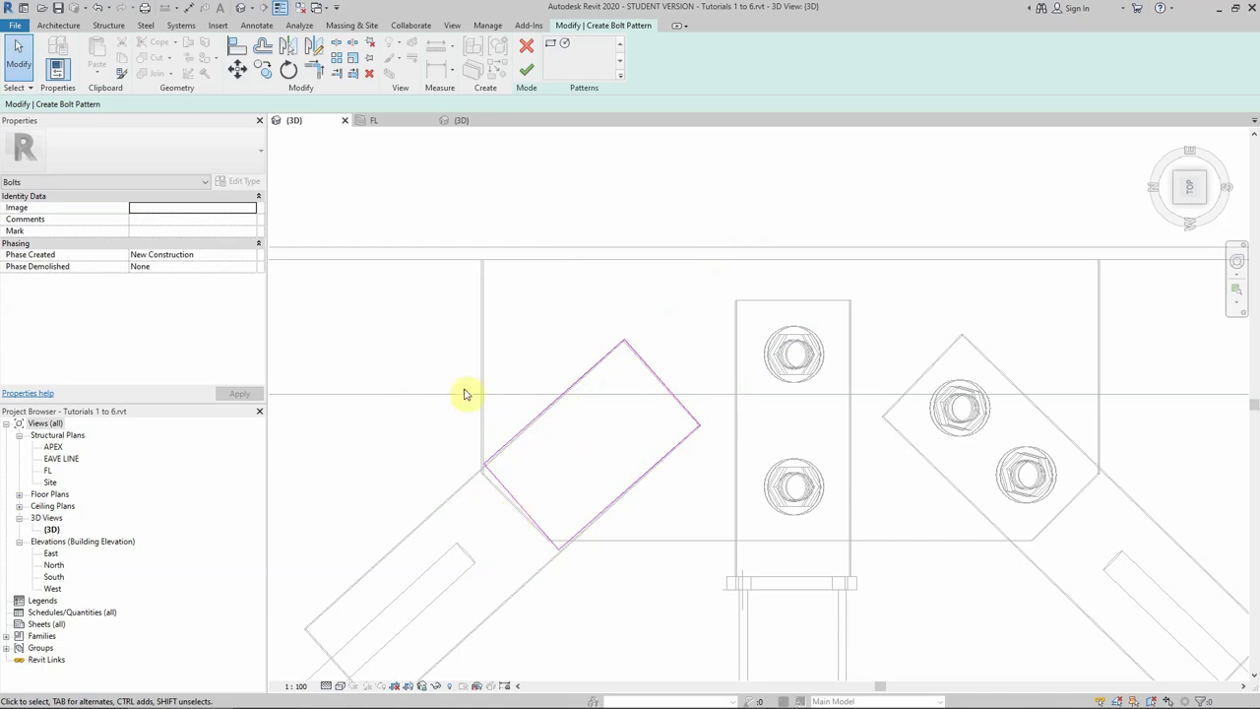
Finish the four-bolt pattern on the lower end plate, save the project, and select the bolts.
{"action": "left_click", "coordinate": [529, 74]}
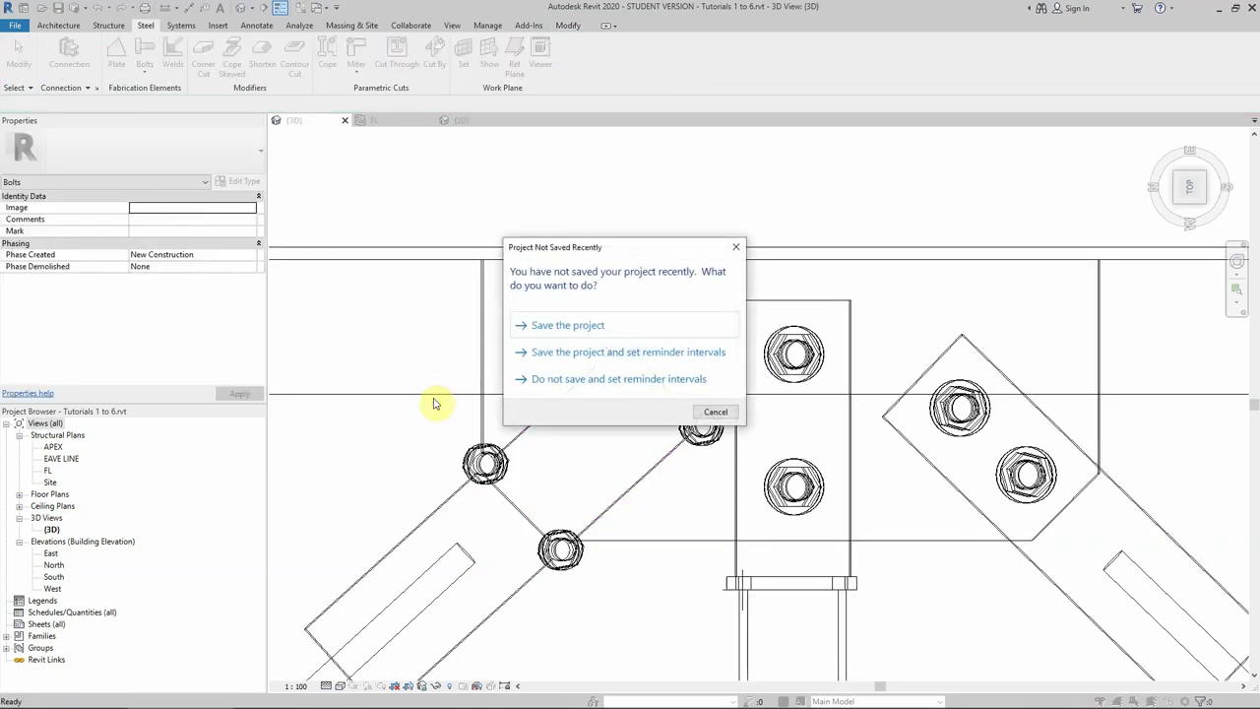
{"action": "left_click", "coordinate": [589, 325]}
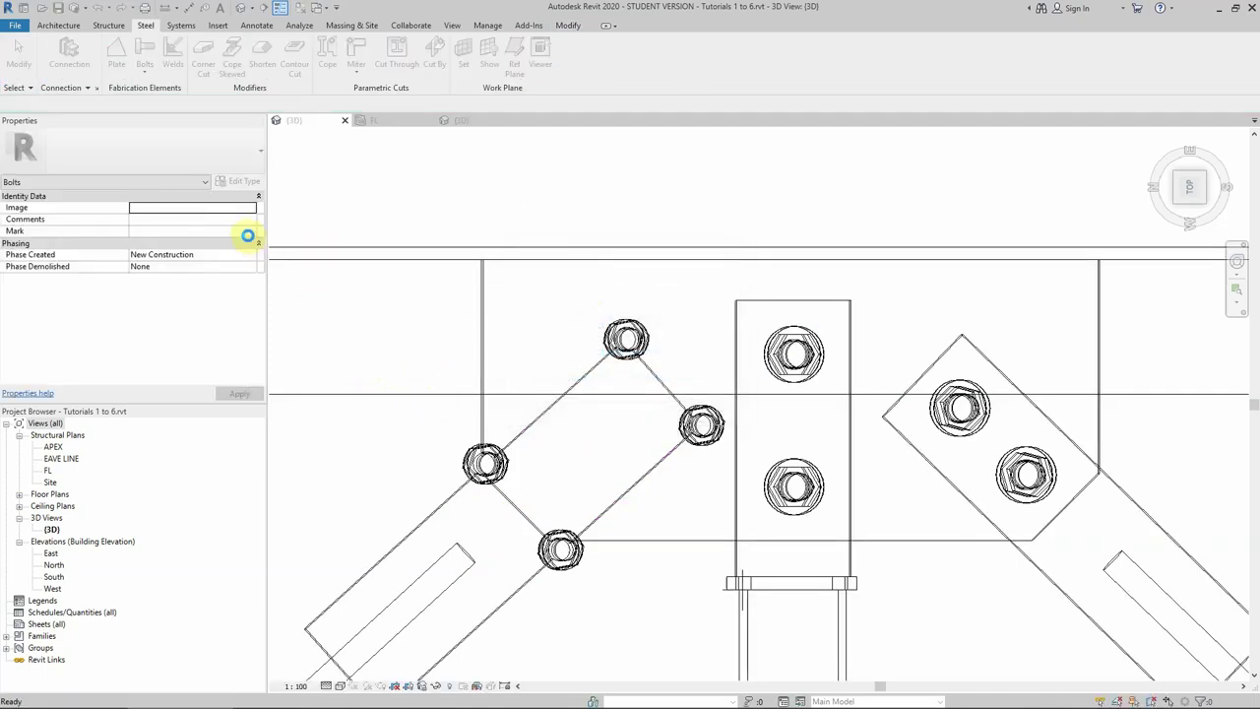
{"action": "left_click", "coordinate": [612, 339]}
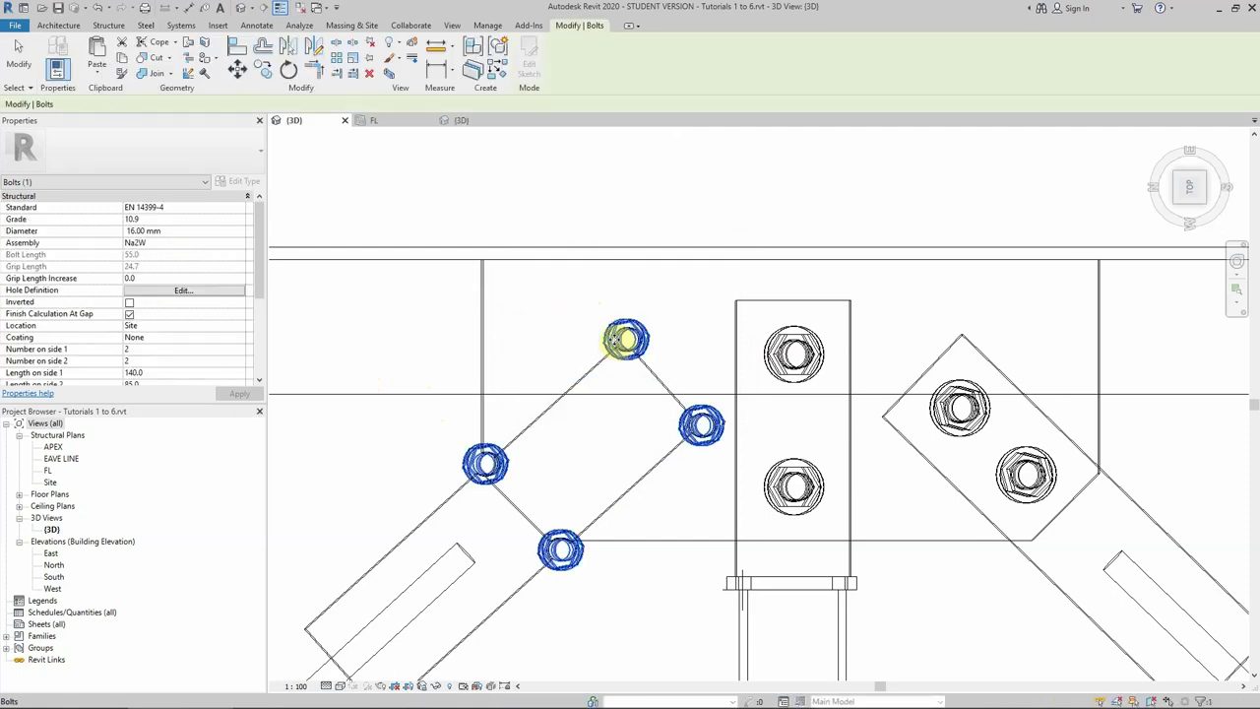
Set the bolts to standard AS 1252, grade 8.8/S, 20.00 mm diameter.
{"action": "left_click", "coordinate": [188, 208]}
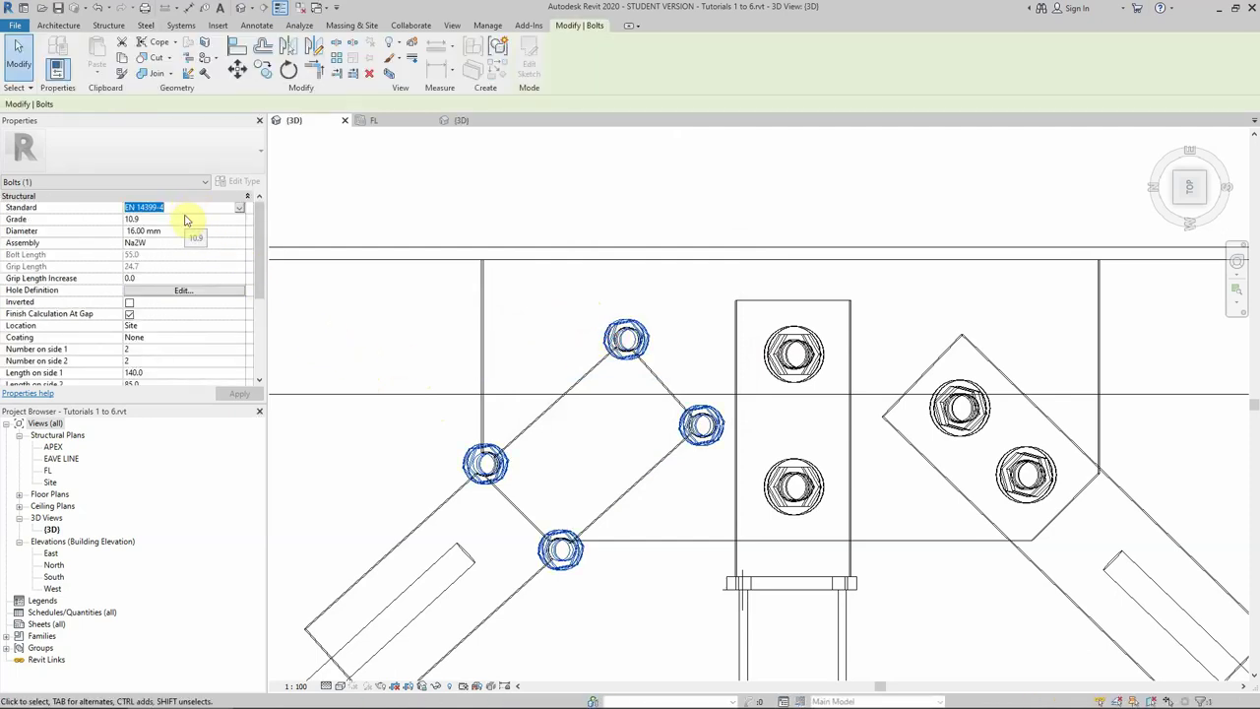
{"action": "type", "text": "AS 1111"}
{"action": "key", "text": "Return"}
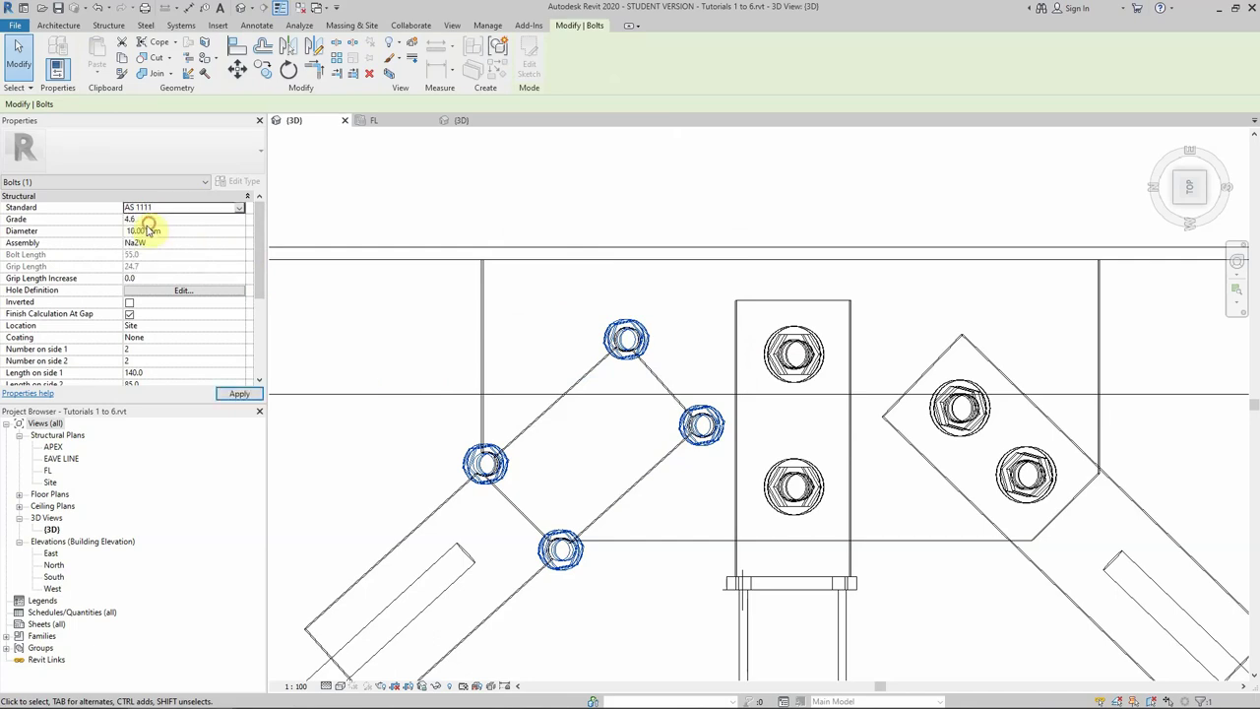
{"action": "left_click", "coordinate": [163, 207]}
{"action": "left_click", "coordinate": [239, 208]}
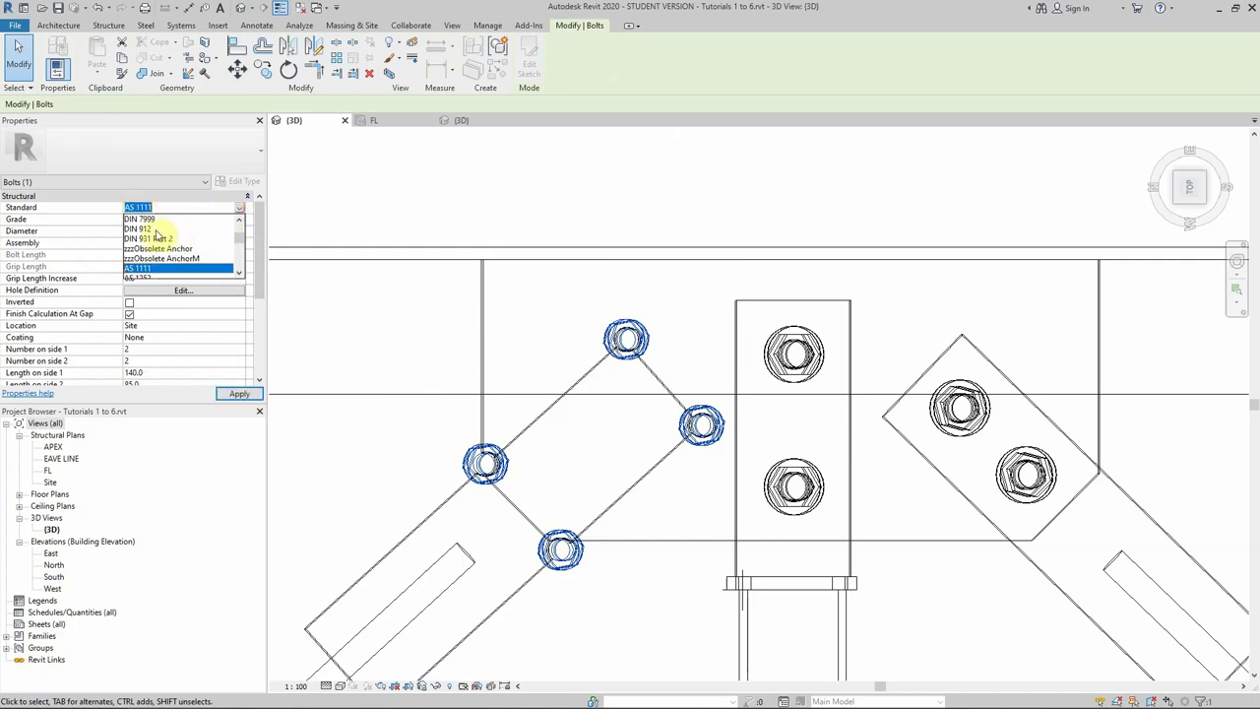
{"action": "left_click", "coordinate": [149, 278]}
{"action": "left_click", "coordinate": [161, 218]}
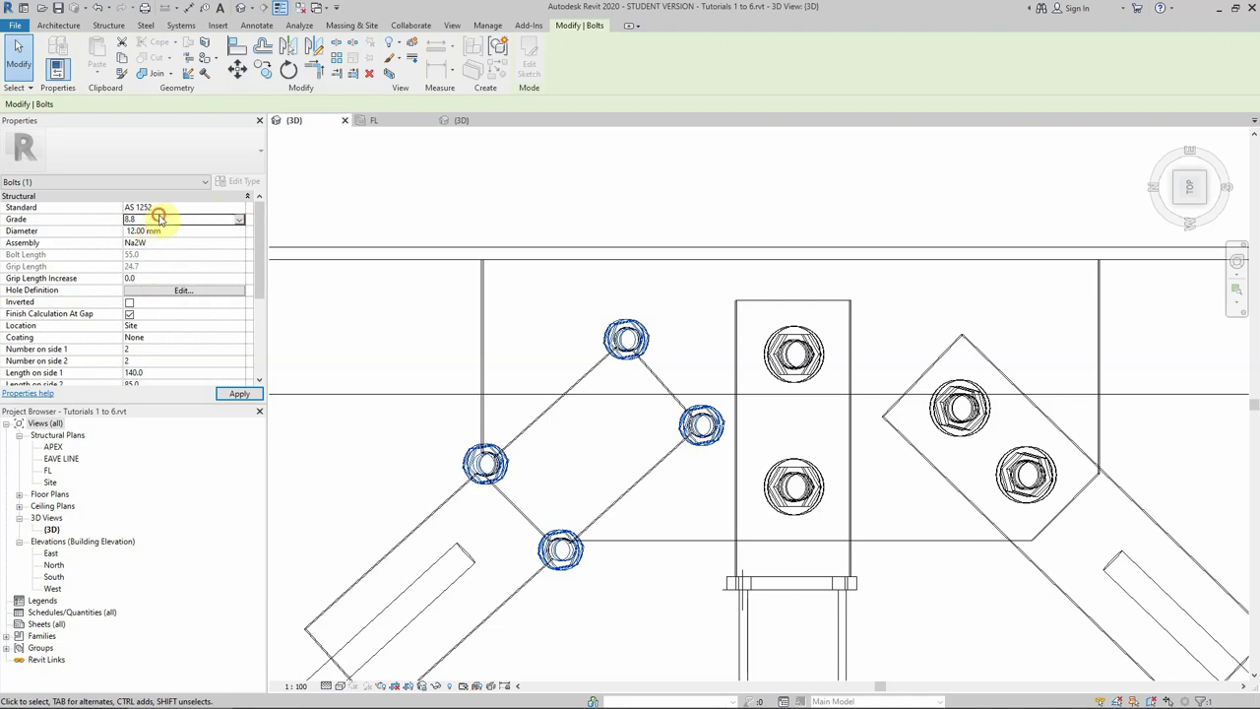
{"action": "left_click", "coordinate": [239, 219]}
{"action": "left_click", "coordinate": [186, 247]}
{"action": "left_click", "coordinate": [158, 243]}
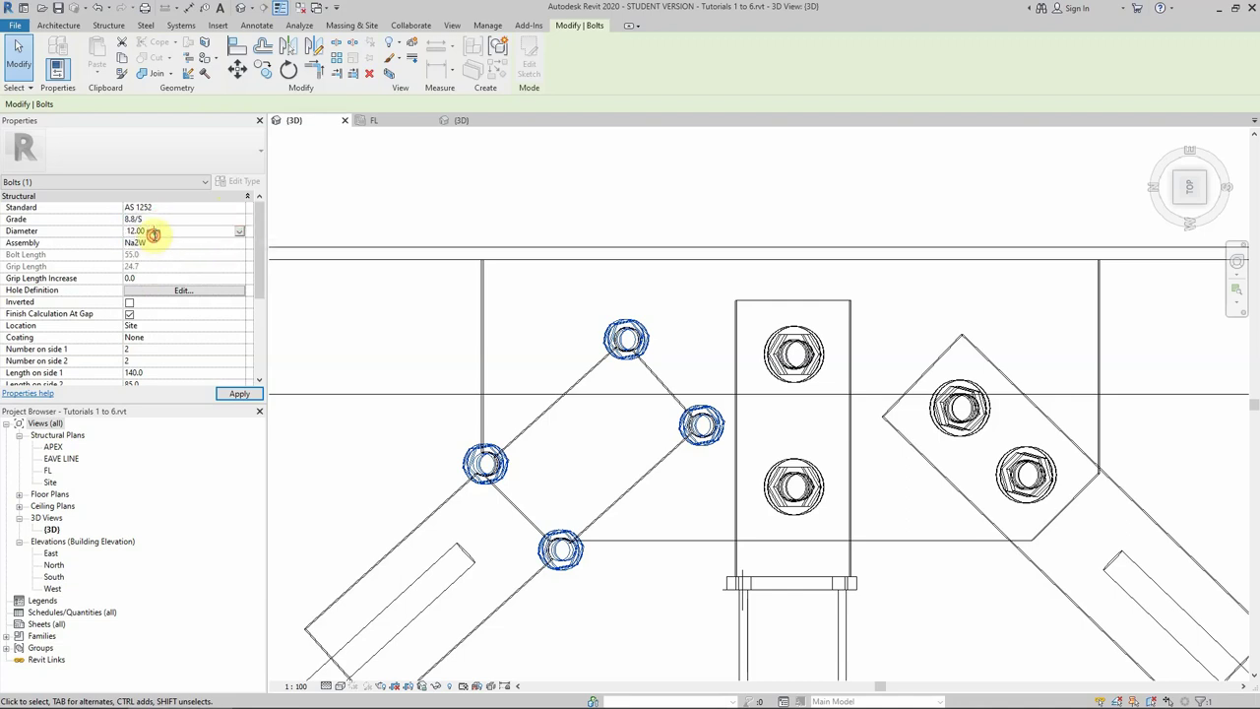
{"action": "left_click", "coordinate": [177, 235]}
{"action": "type", "text": "20"}
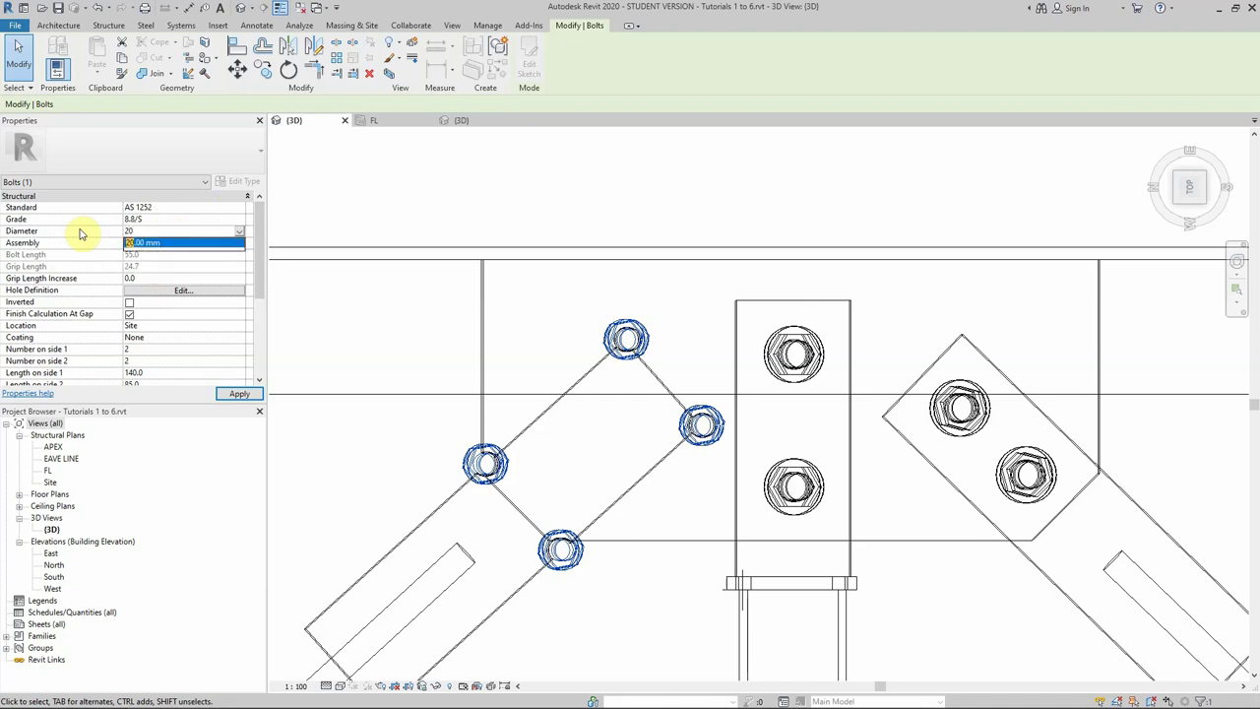
{"action": "left_click", "coordinate": [150, 243]}
Set a 35 edge distance on side 1 and one bolt on side 2, then apply.
{"action": "scroll", "coordinate": [177, 286], "scroll_direction": "down", "scroll_amount": 3}
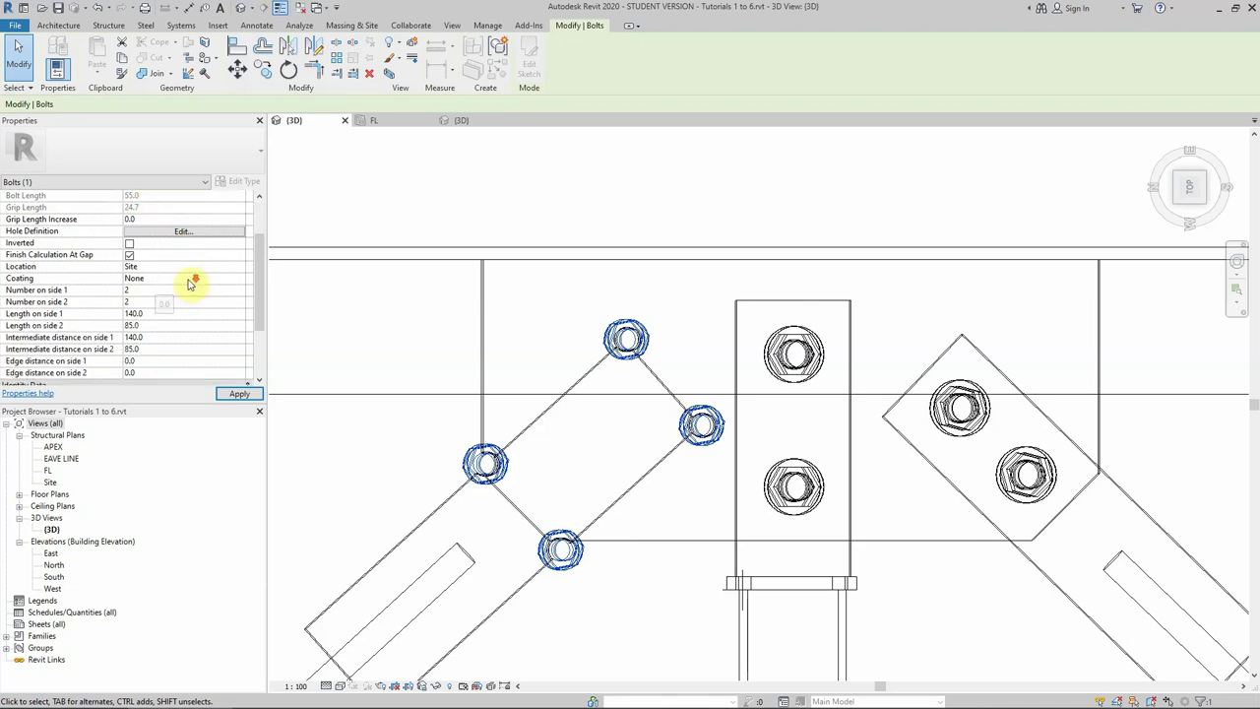
{"action": "left_click", "coordinate": [156, 360]}
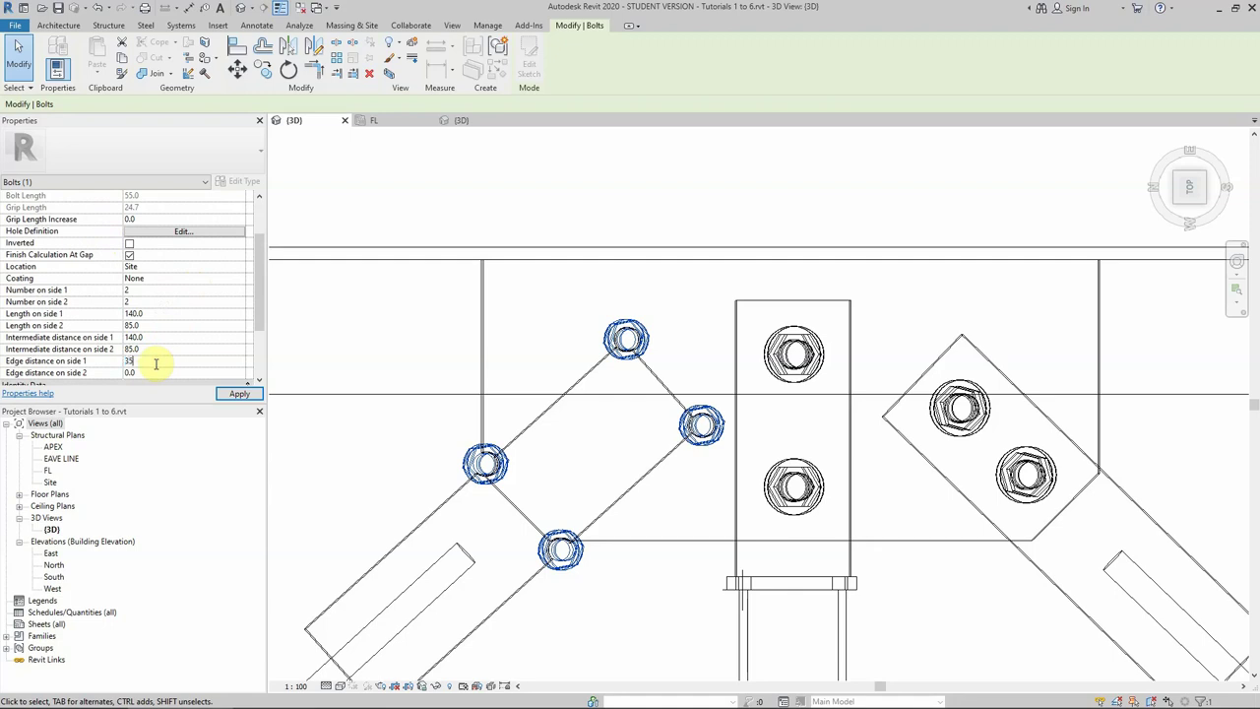
{"action": "left_click", "coordinate": [163, 302]}
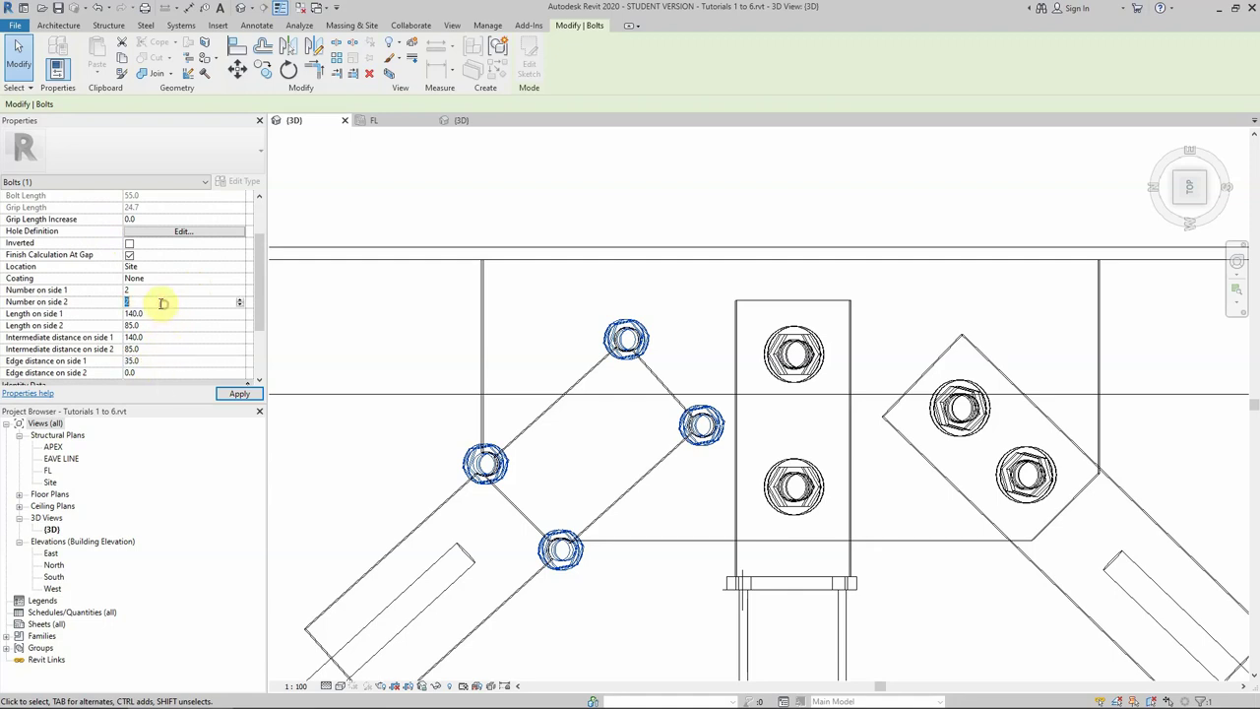
{"action": "left_click", "coordinate": [239, 394]}
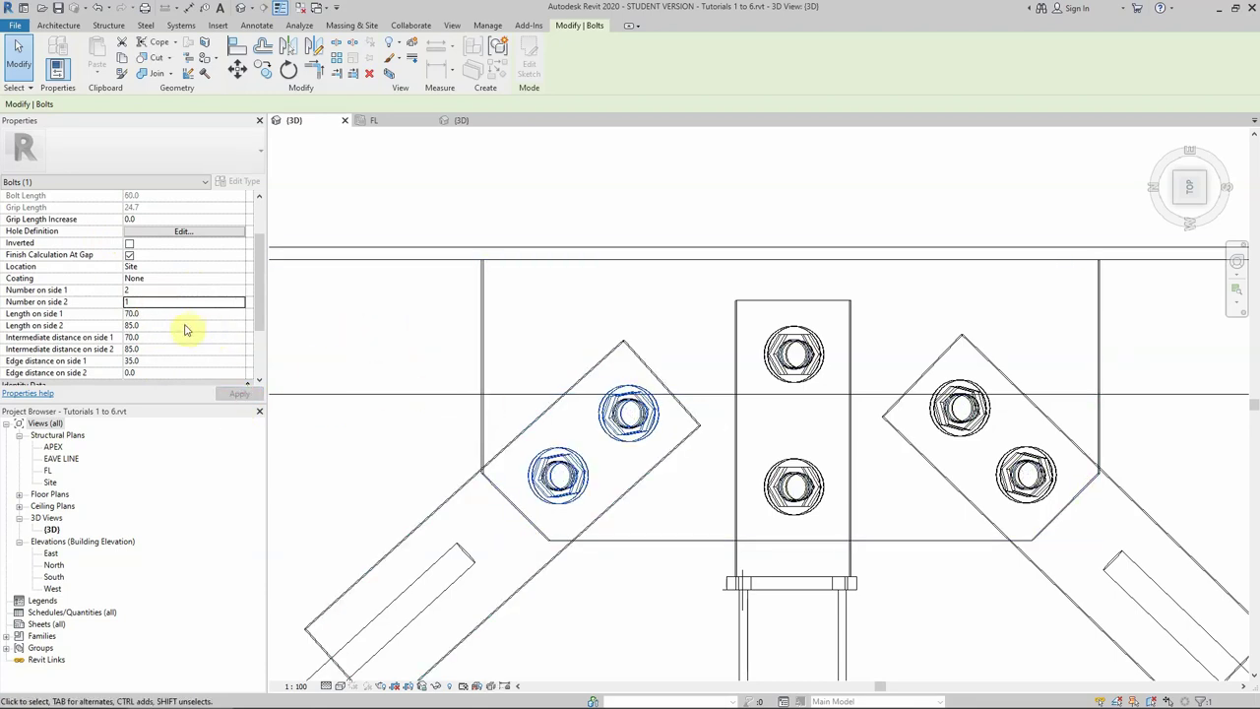
{"action": "scroll", "coordinate": [185, 328], "scroll_direction": "down", "scroll_amount": 1}
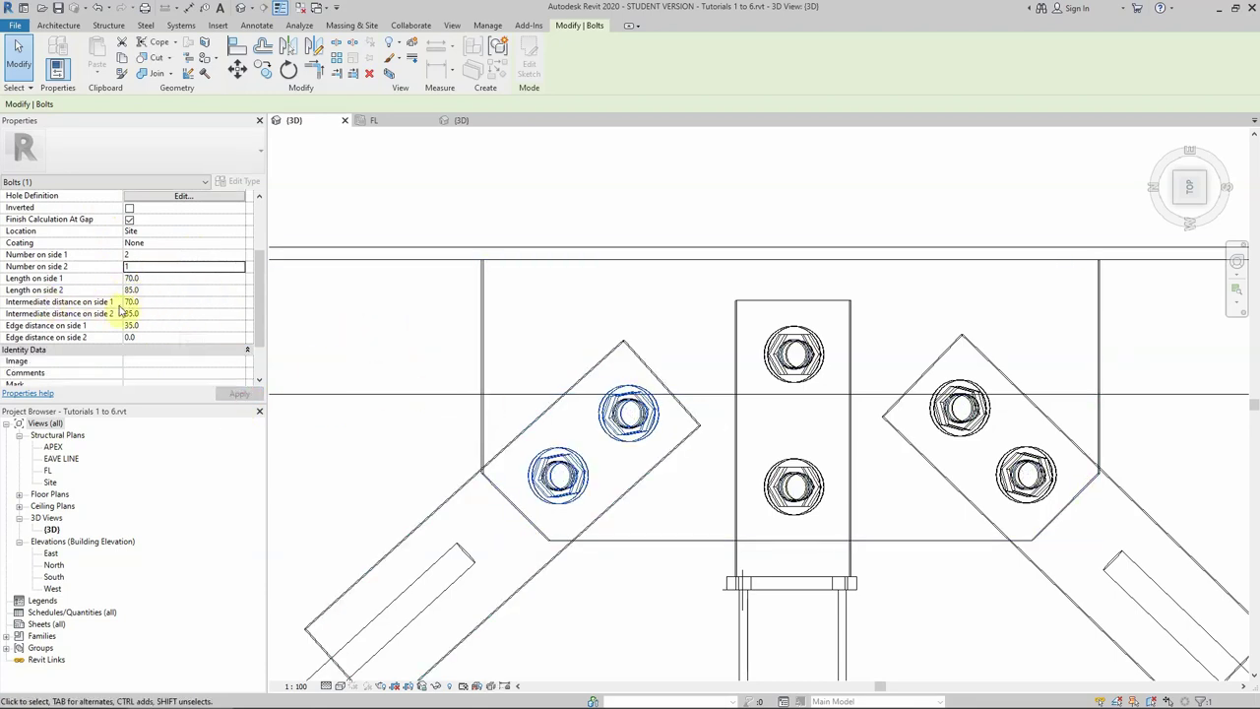
Clear the bolt selection and view the connection from Top, zoomed in on the brace plates.
{"action": "left_click", "coordinate": [382, 453]}
{"action": "scroll", "coordinate": [449, 413], "scroll_direction": "down", "scroll_amount": 3}
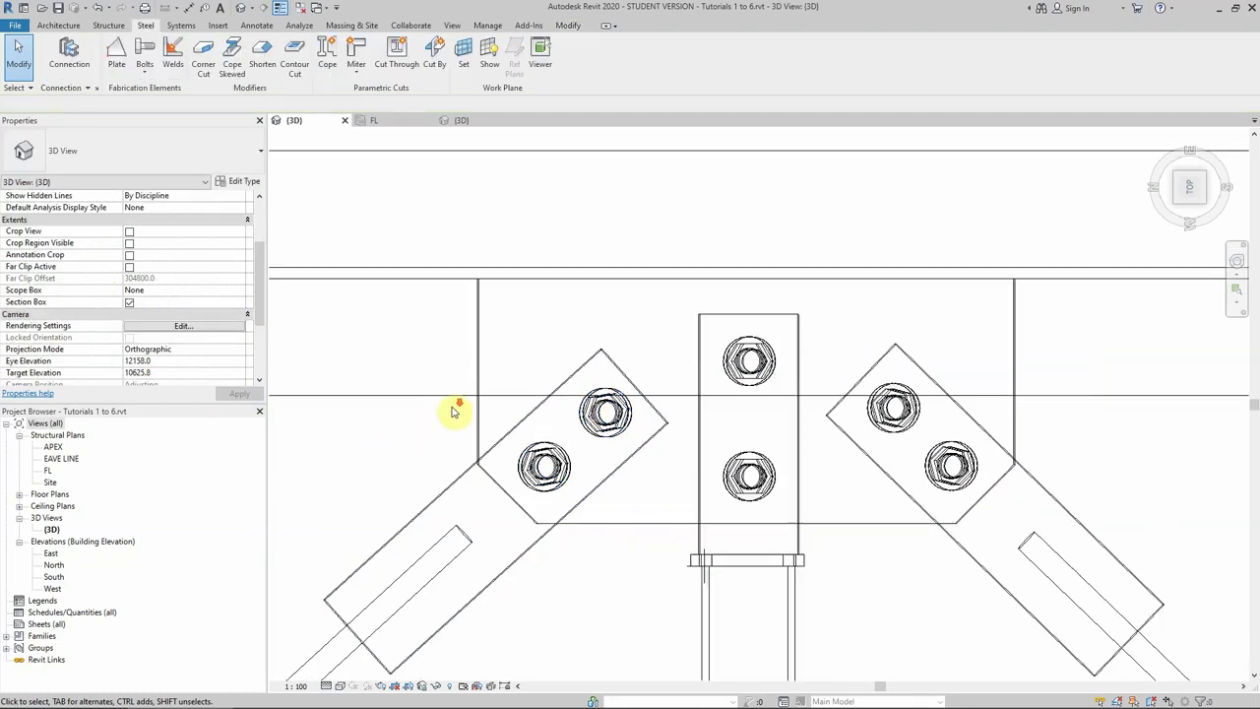
{"action": "scroll", "coordinate": [325, 367], "scroll_direction": "down", "scroll_amount": 2}
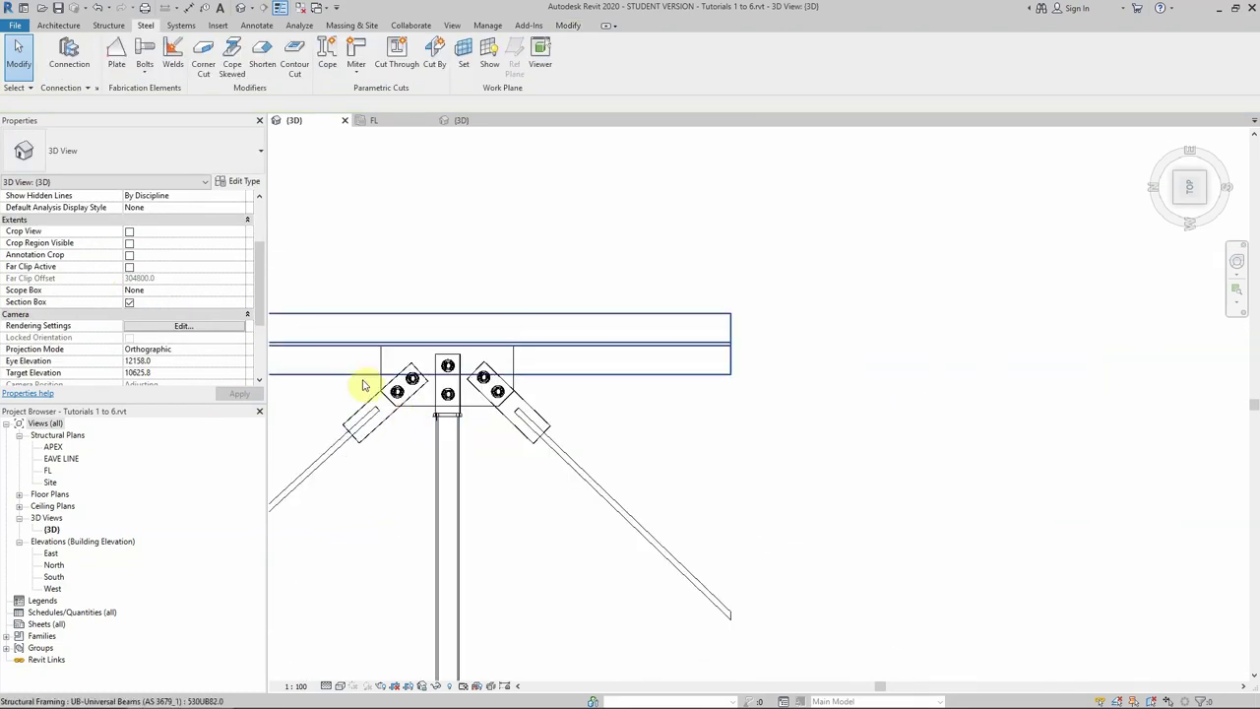
{"action": "scroll", "coordinate": [365, 385], "scroll_direction": "up", "scroll_amount": 2}
{"action": "left_click_drag", "start_coordinate": [1230, 150], "coordinate": [1173, 171]}
{"action": "left_click", "coordinate": [1174, 173]}
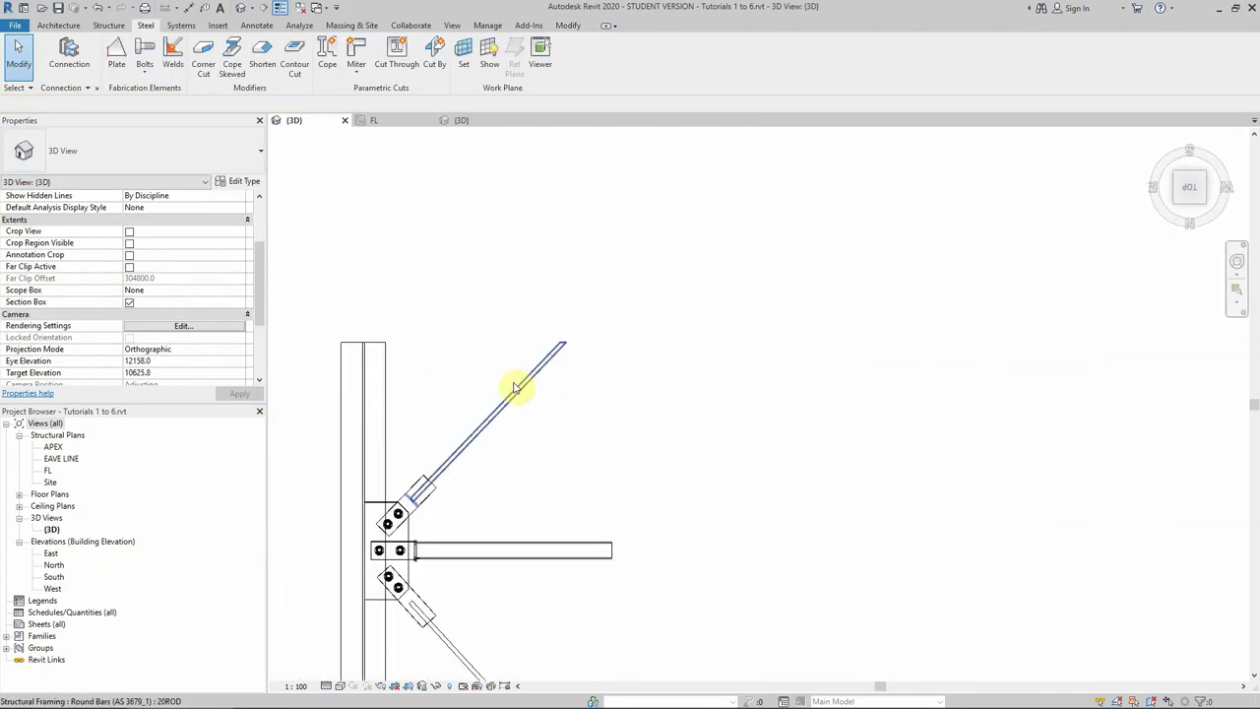
{"action": "scroll", "coordinate": [582, 444], "scroll_direction": "up", "scroll_amount": 1}
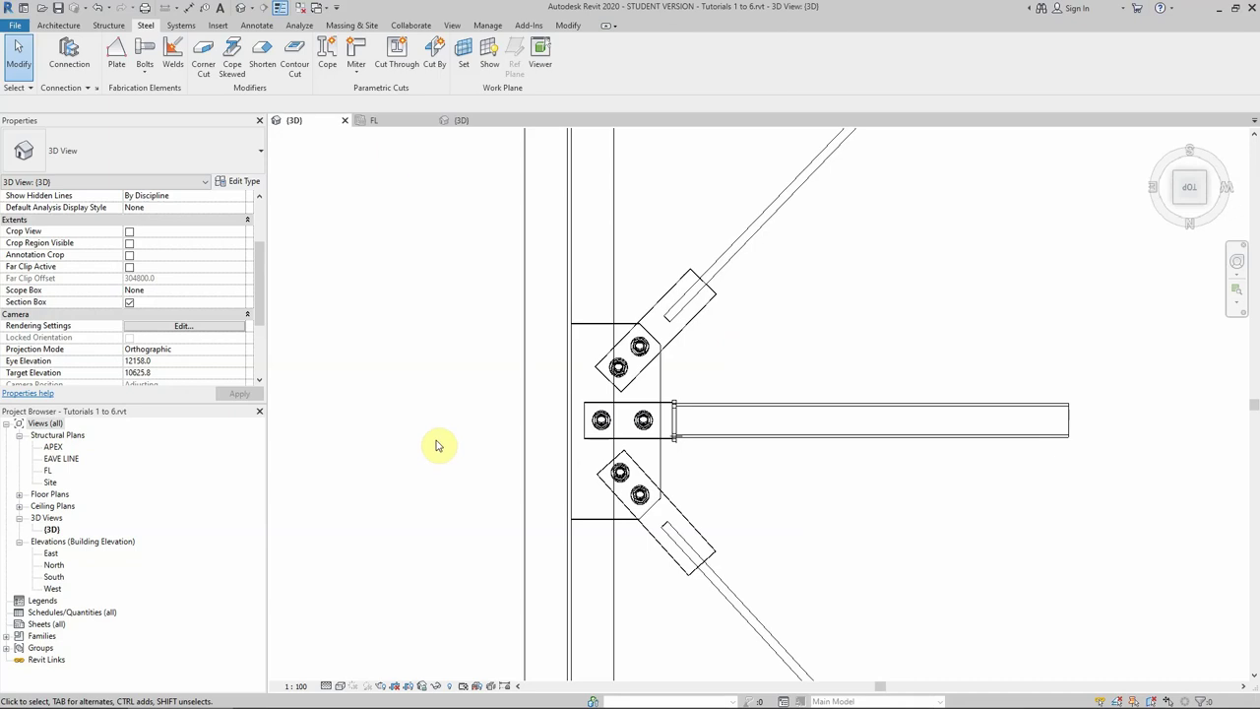
Cut a straight 15 mm corner off the outer end of the upper brace plate.
{"action": "left_click", "coordinate": [202, 57]}
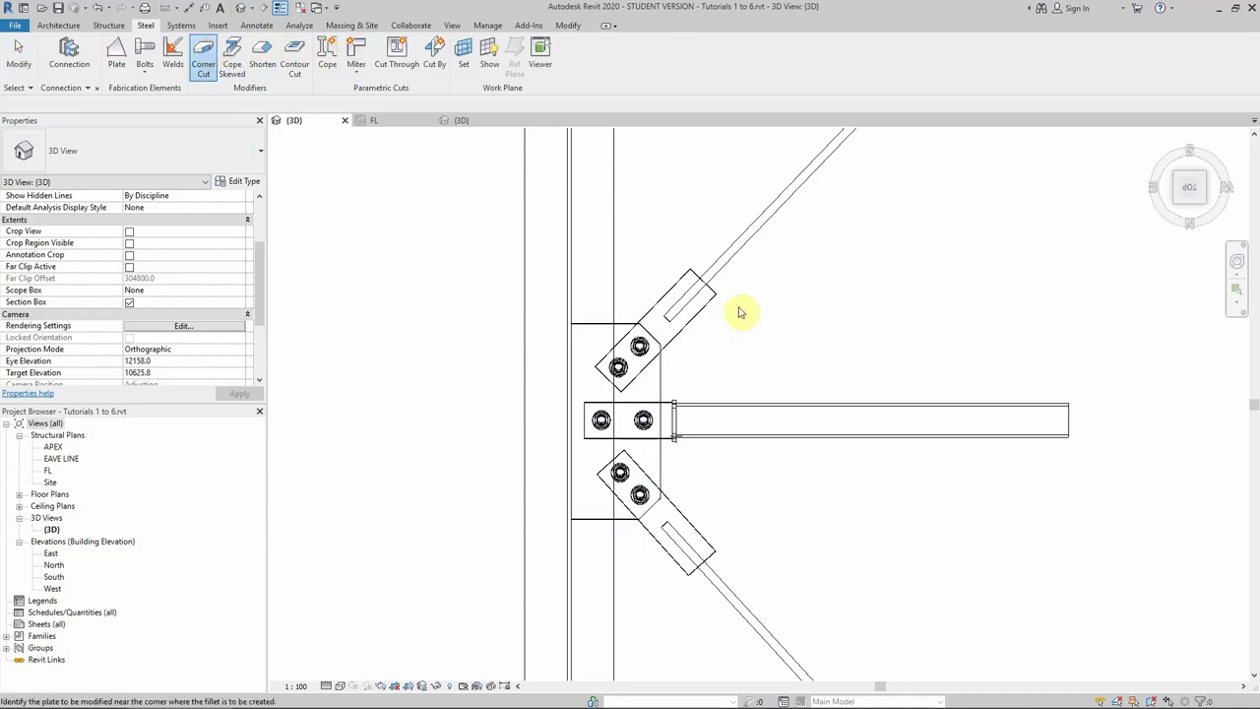
{"action": "left_click", "coordinate": [689, 278]}
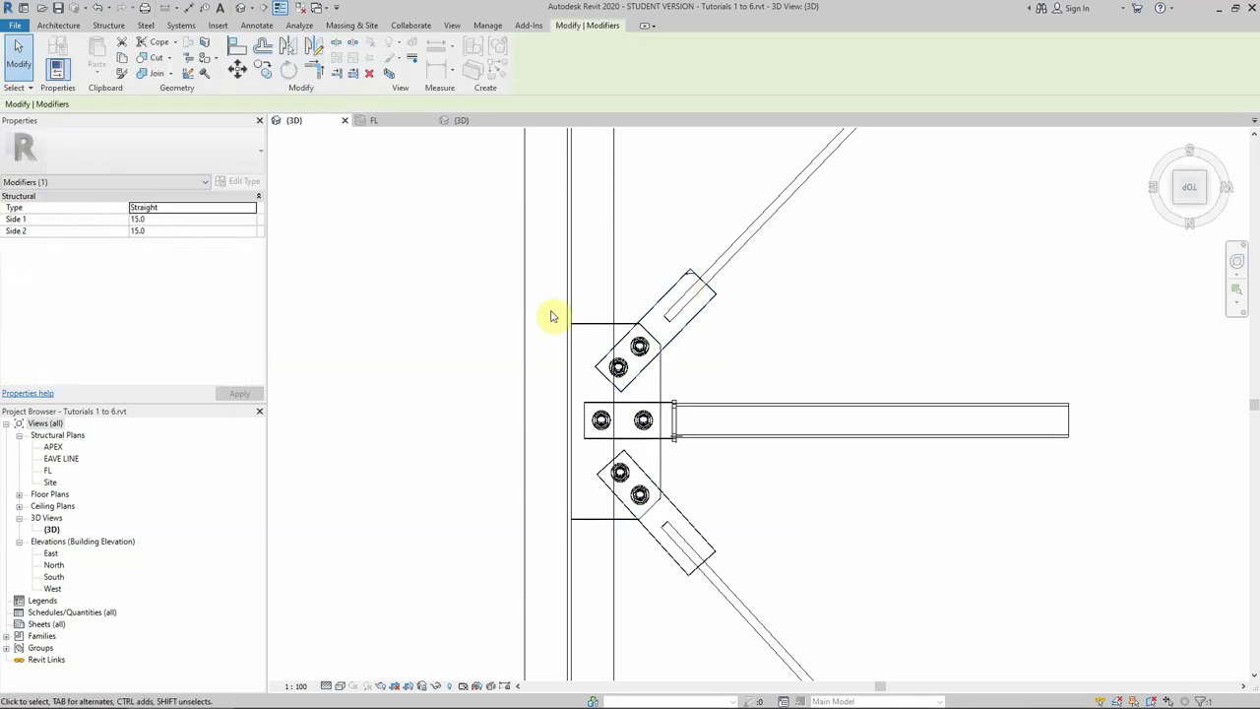
{"action": "left_click", "coordinate": [145, 25]}
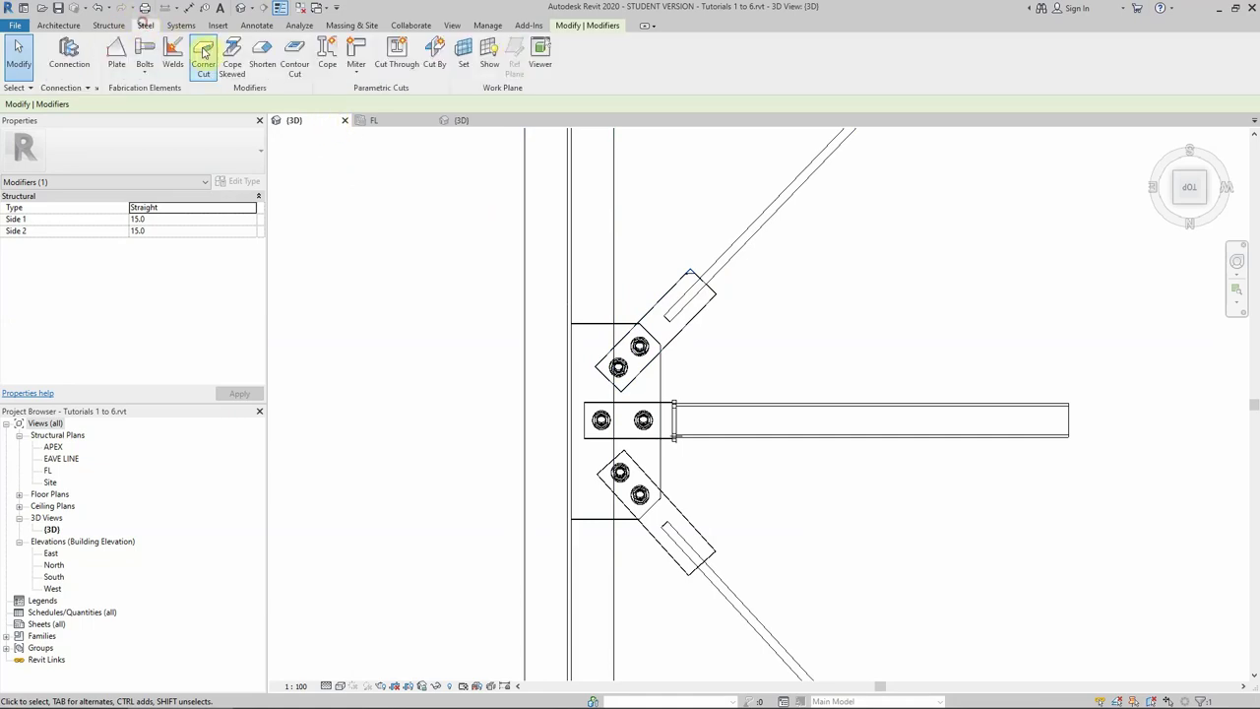
{"action": "left_click", "coordinate": [202, 57]}
{"action": "left_click", "coordinate": [716, 305]}
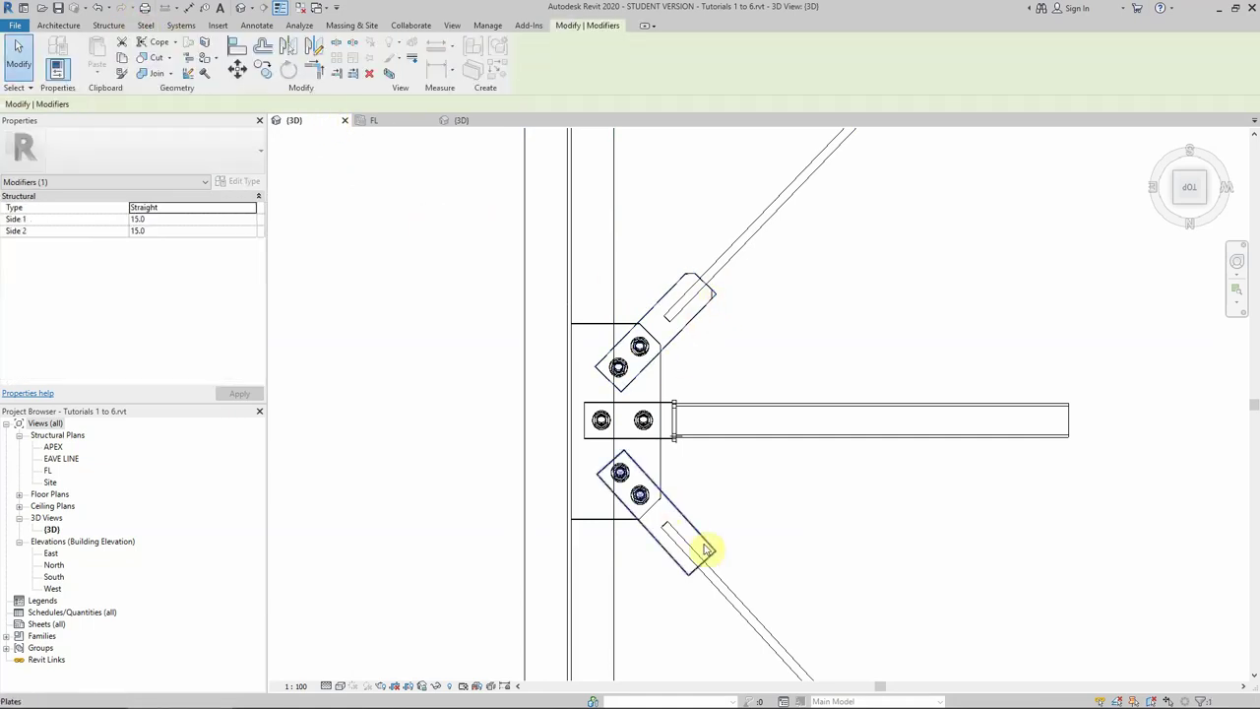
Repeat Corner Cut to trim the lower brace plate's outer corner with a 15 mm cut.
{"action": "right_click", "coordinate": [745, 532]}
{"action": "left_click", "coordinate": [802, 234]}
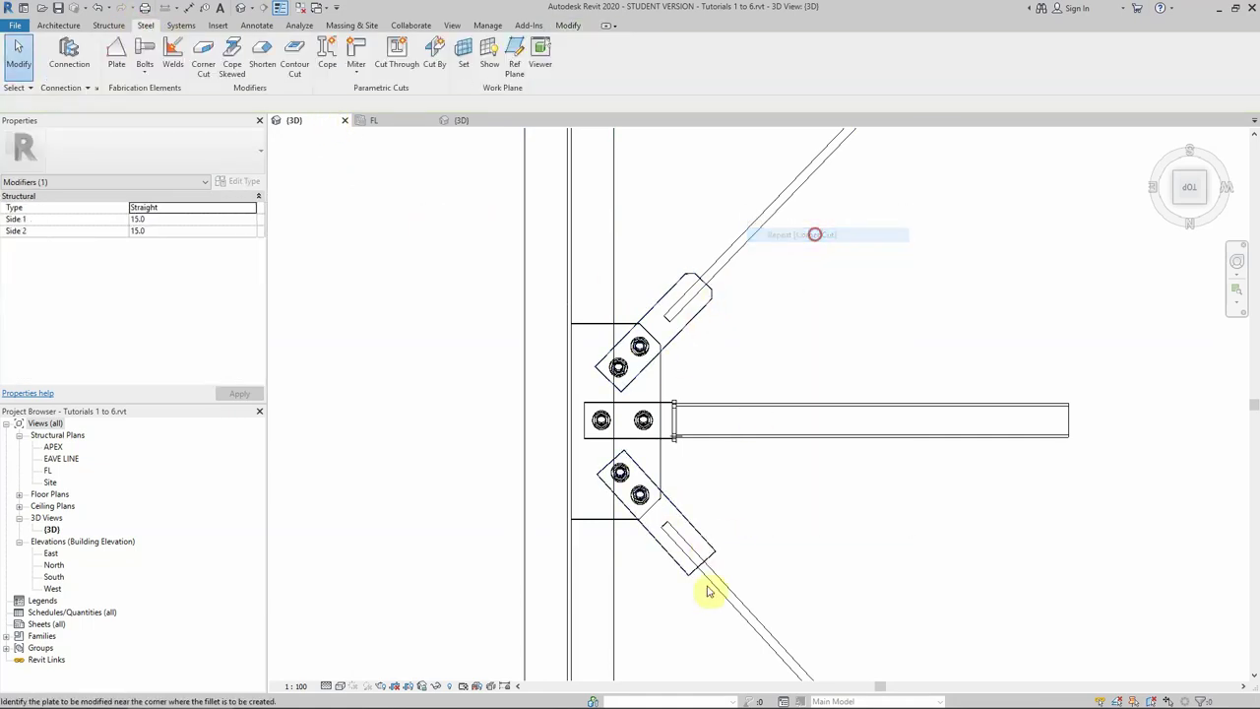
{"action": "left_click", "coordinate": [710, 550]}
{"action": "right_click", "coordinate": [689, 589]}
{"action": "left_click", "coordinate": [745, 291]}
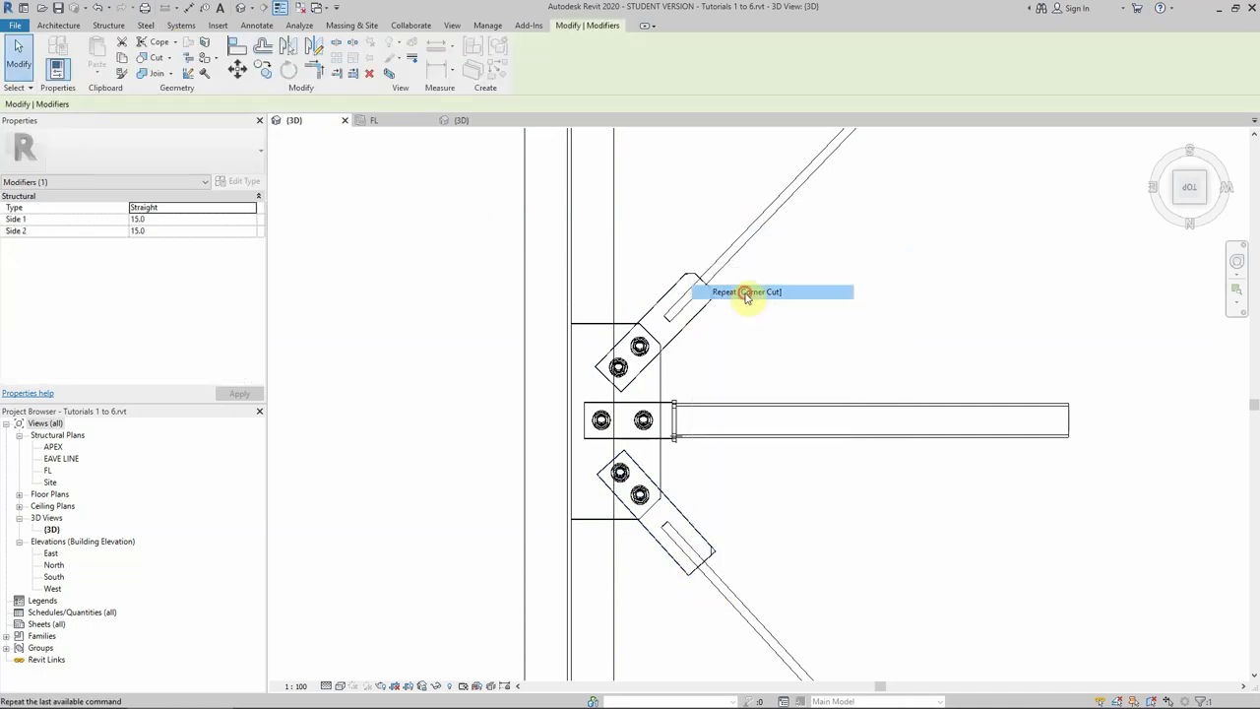
{"action": "left_click", "coordinate": [682, 570]}
{"action": "key", "text": "Escape"}
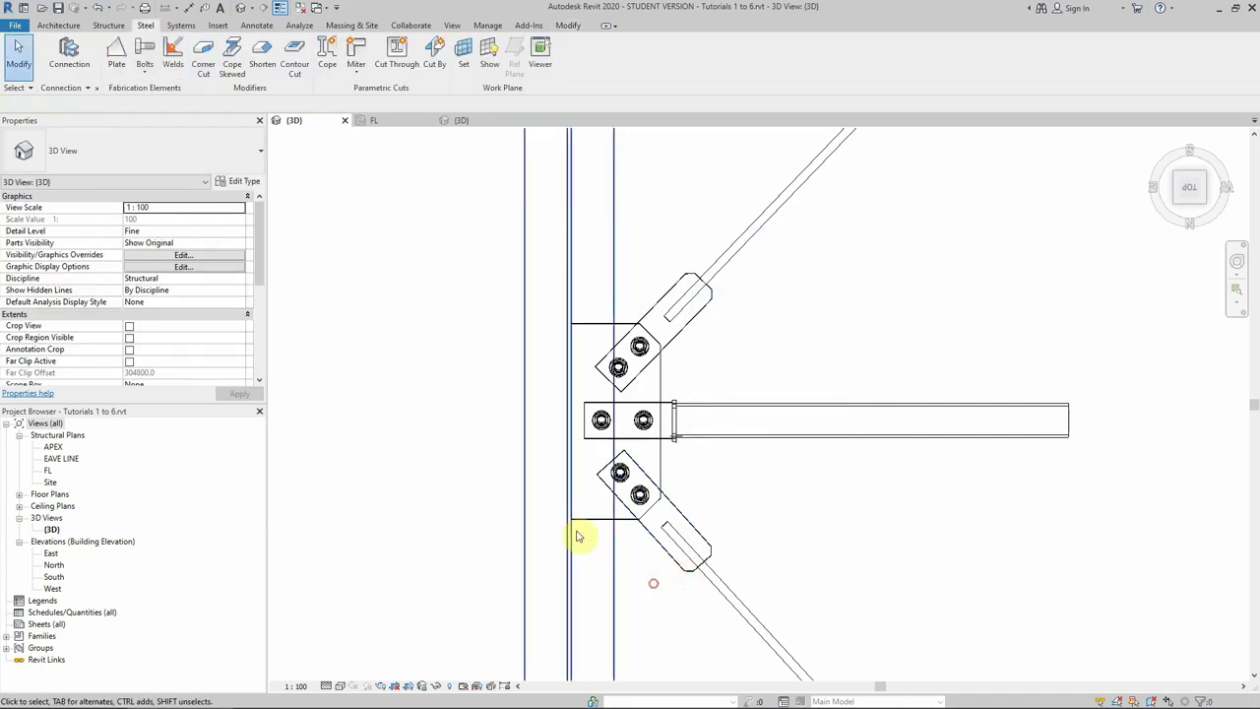
{"action": "scroll", "coordinate": [675, 517], "scroll_direction": "down", "scroll_amount": 2}
{"action": "scroll", "coordinate": [581, 581], "scroll_direction": "up", "scroll_amount": 2}
{"action": "scroll", "coordinate": [575, 565], "scroll_direction": "up", "scroll_amount": 1}
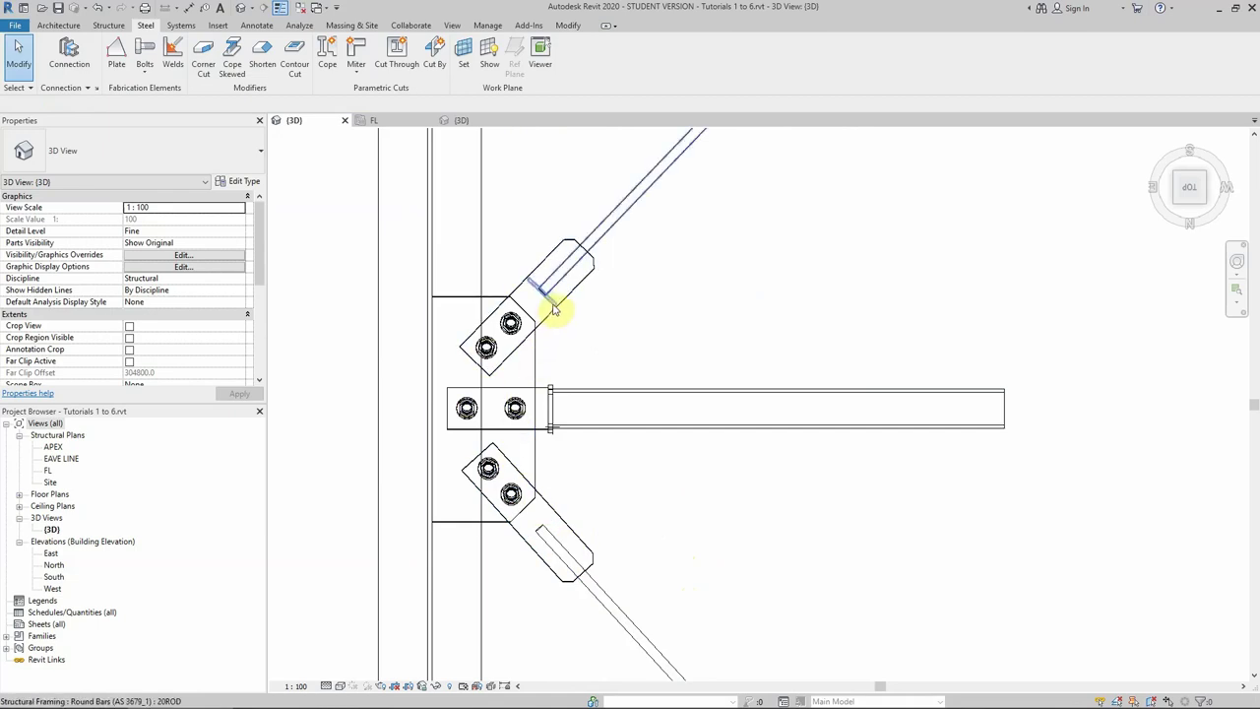
{"action": "scroll", "coordinate": [586, 472], "scroll_direction": "down", "scroll_amount": 2}
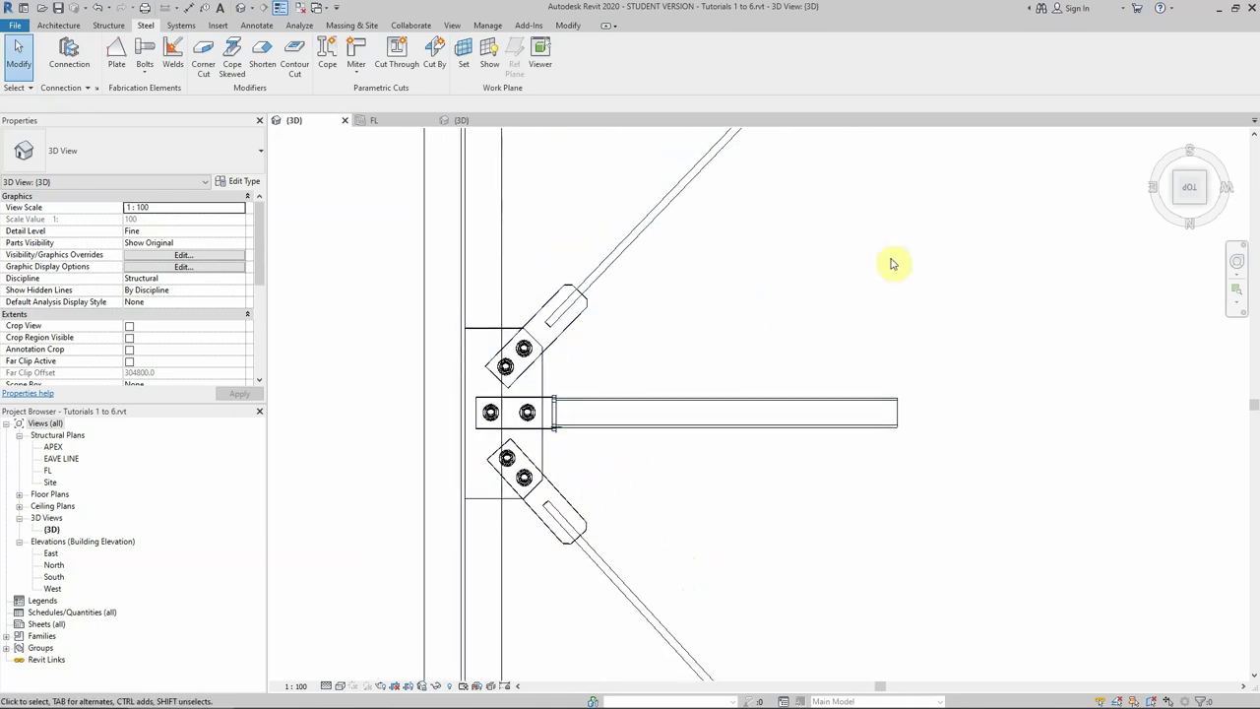
{"action": "mouse_move", "coordinate": [1184, 211]}
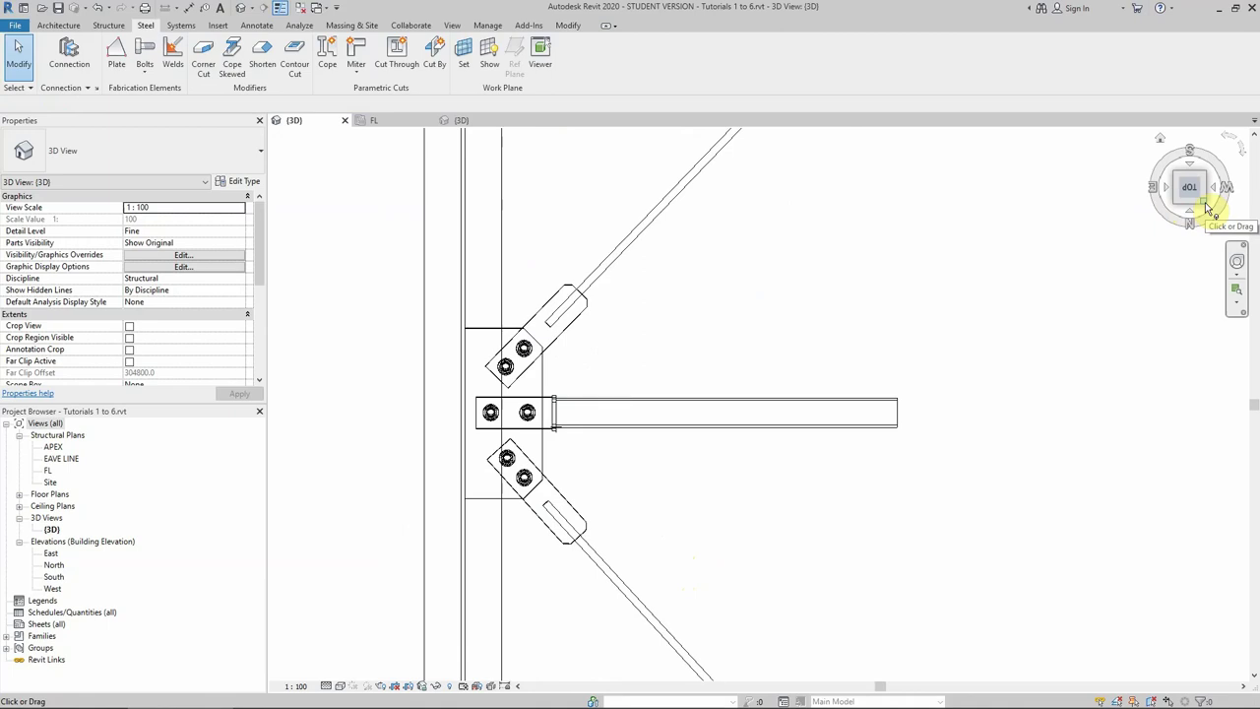
{"action": "left_click", "coordinate": [1209, 208]}
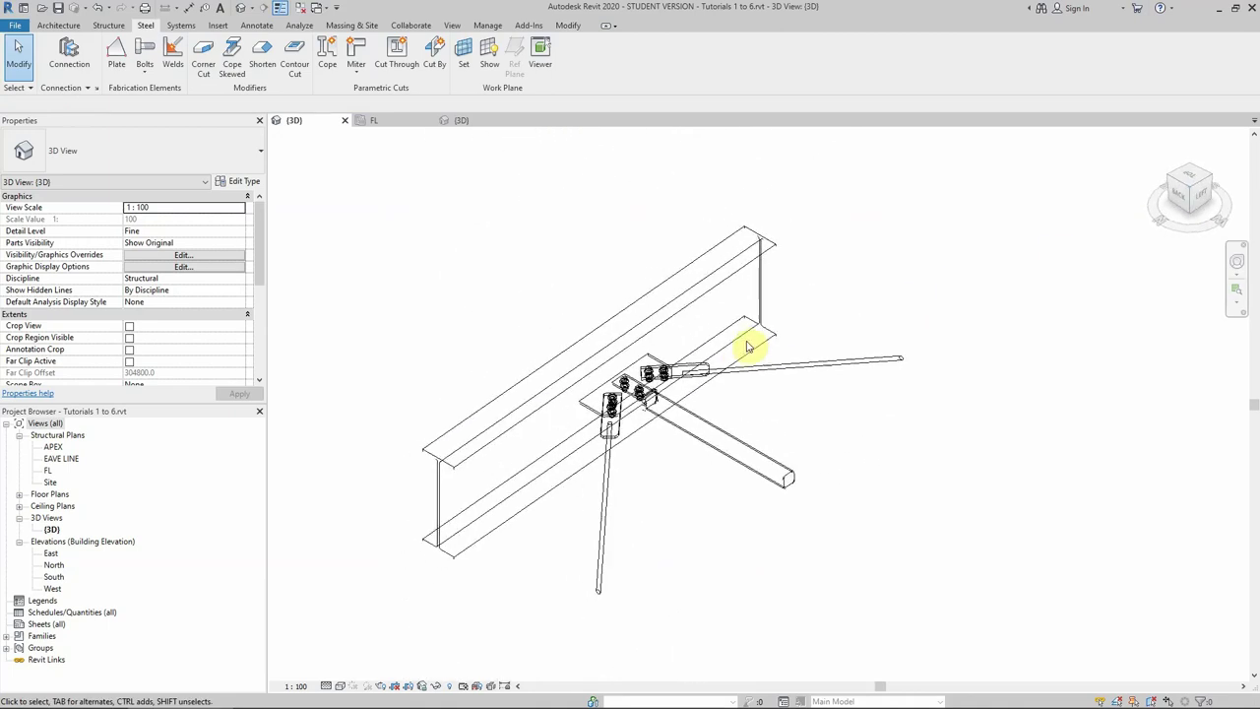
{"action": "left_click", "coordinate": [340, 686]}
{"action": "left_click", "coordinate": [362, 631]}
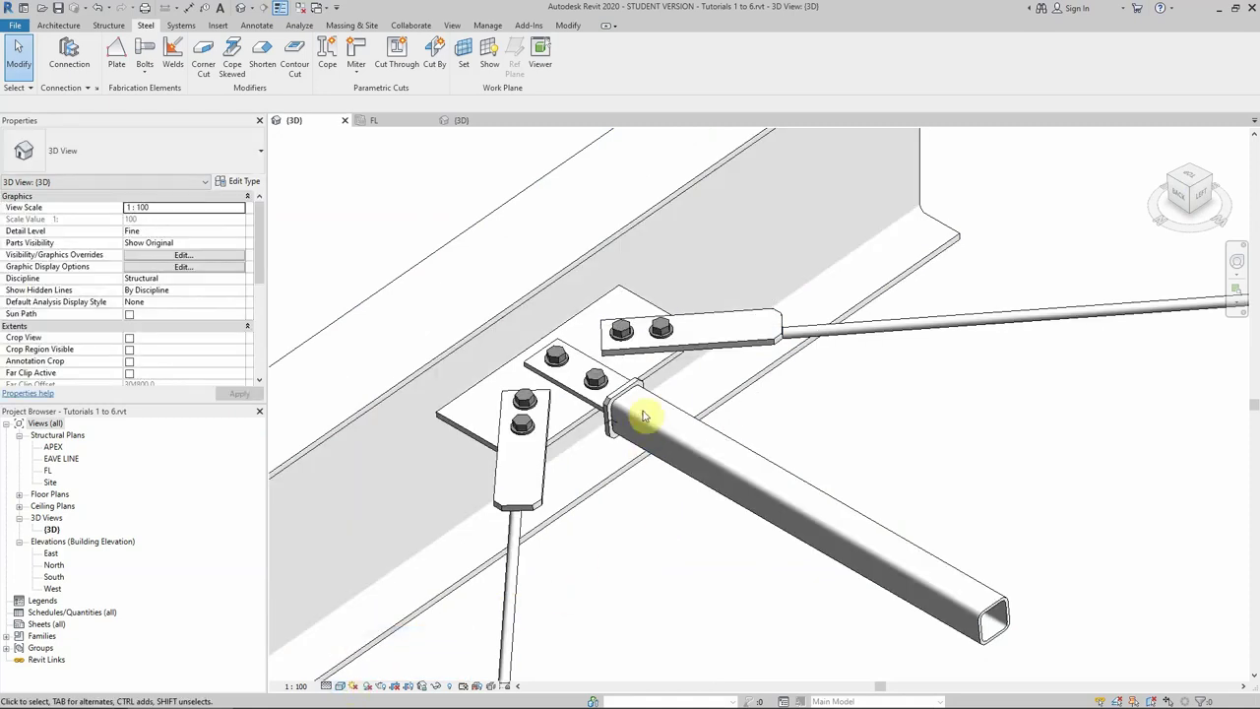
{"action": "scroll", "coordinate": [640, 357], "scroll_direction": "up", "scroll_amount": 3}
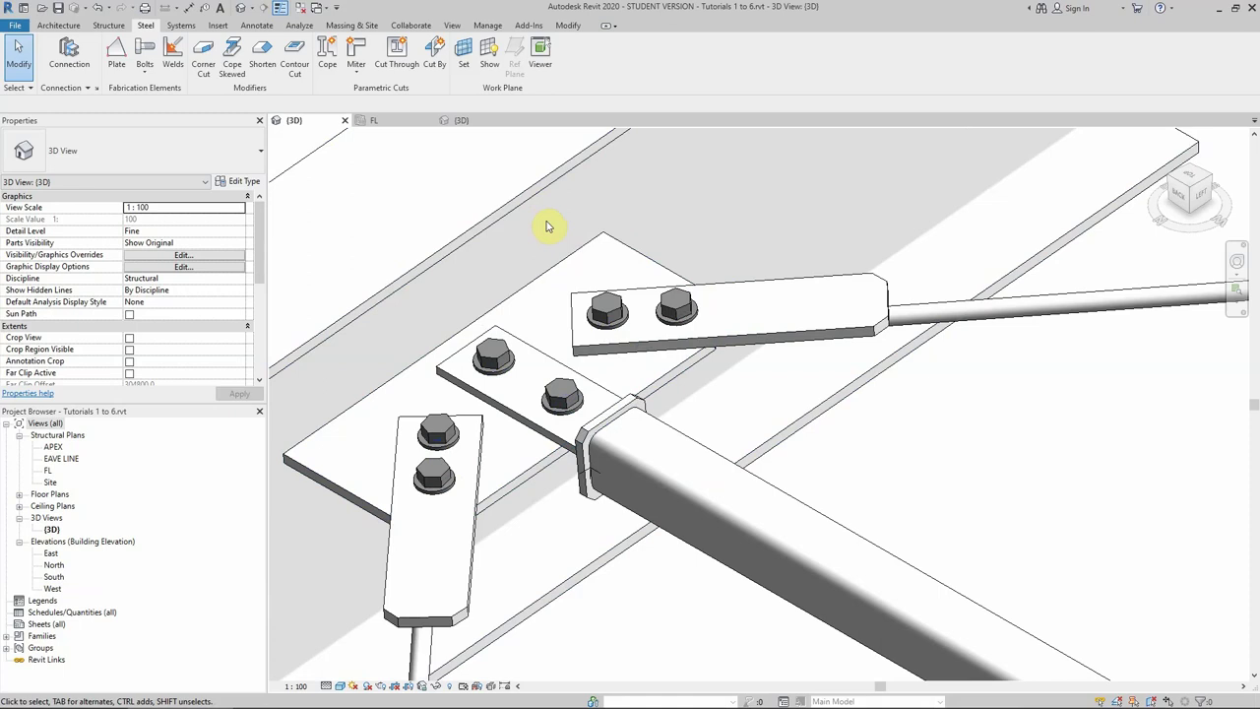
{"action": "scroll", "coordinate": [636, 262], "scroll_direction": "down", "scroll_amount": 1}
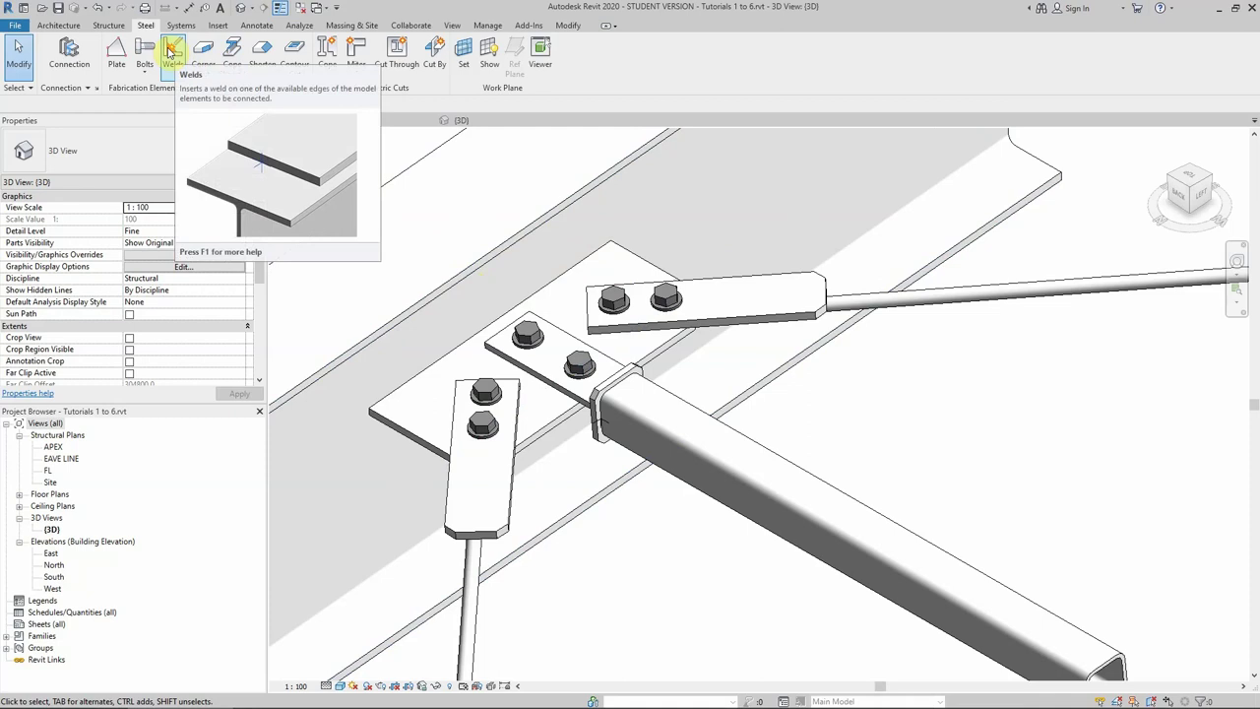
Weld the UB beam to the gusset plate with a 6.4 fillet weld along the plate's edge.
{"action": "left_click", "coordinate": [170, 52]}
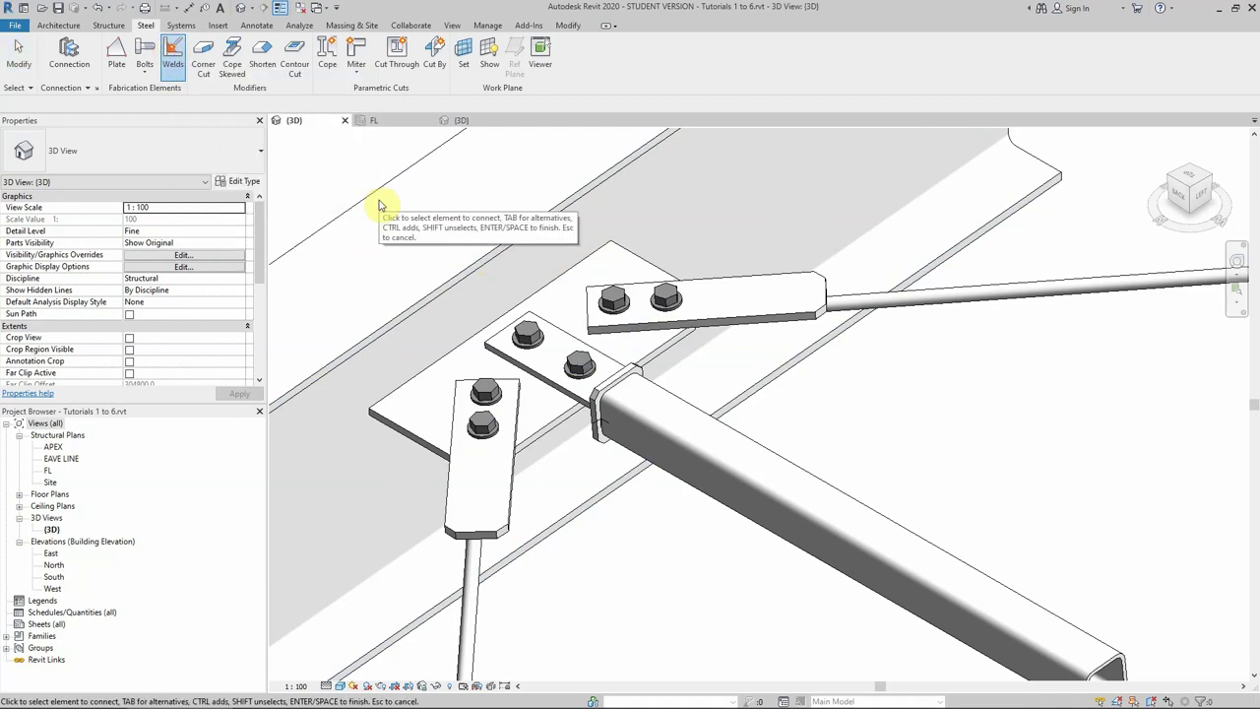
{"action": "left_click", "coordinate": [567, 203]}
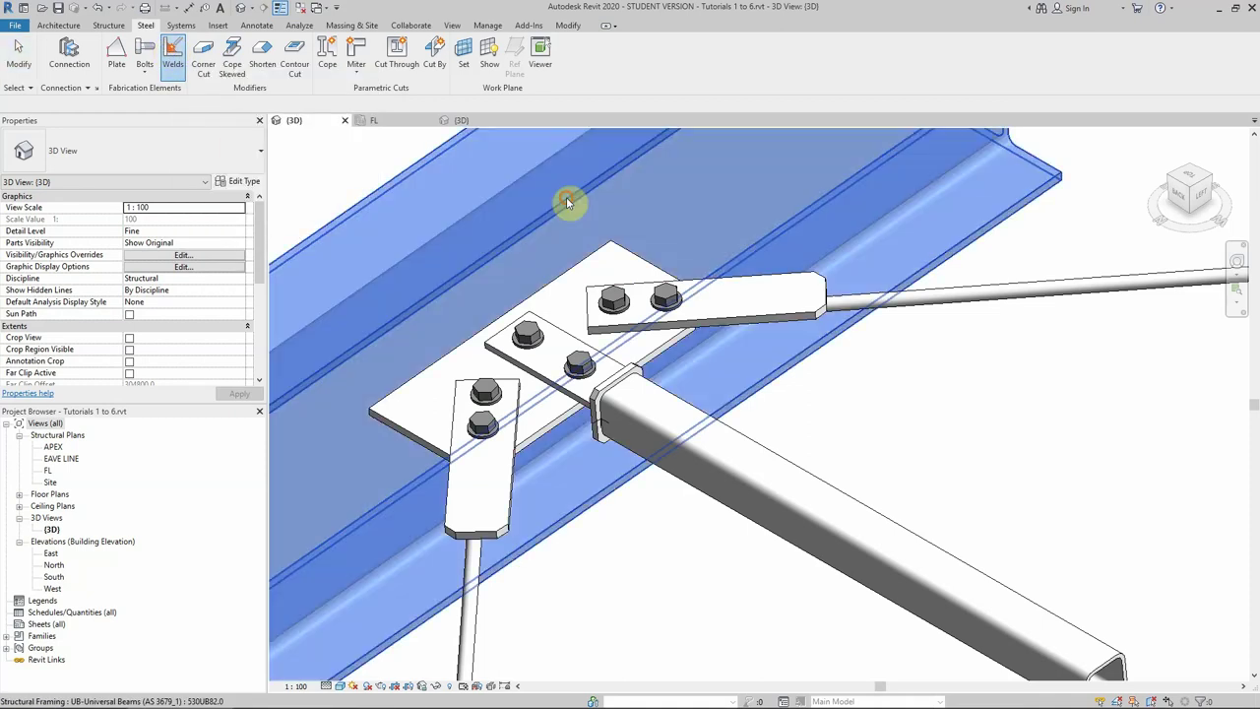
{"action": "left_click", "coordinate": [643, 260]}
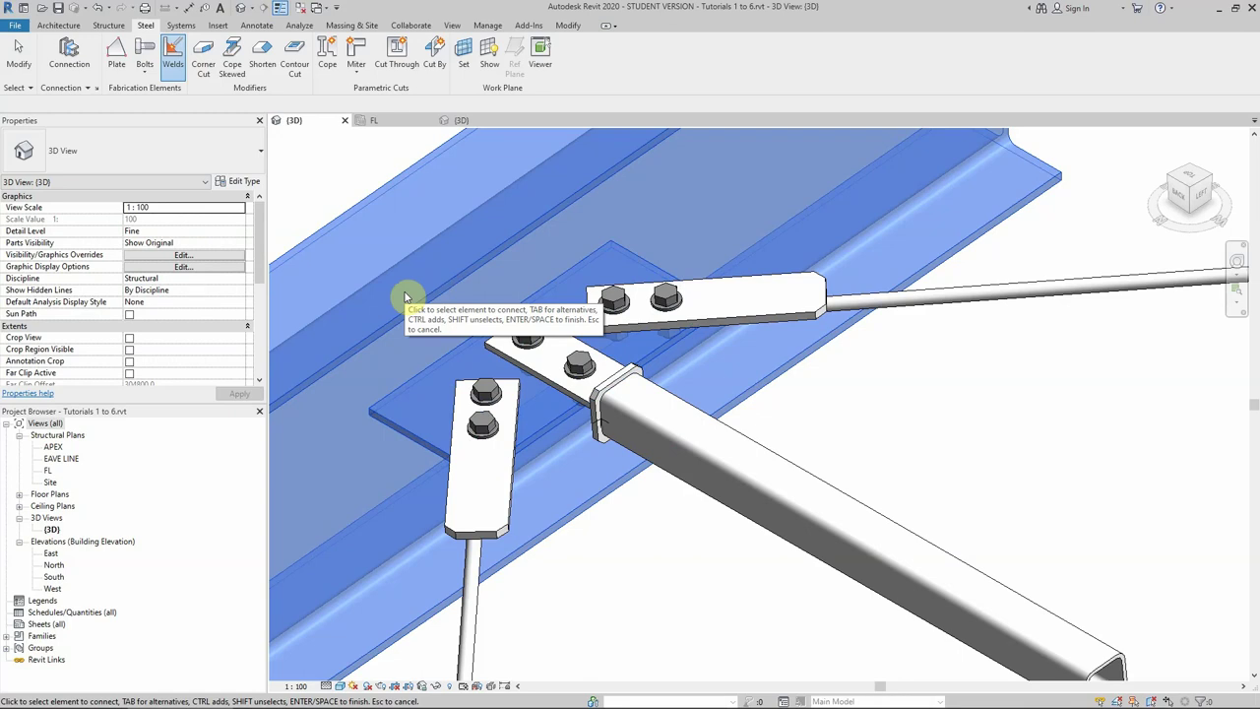
{"action": "key", "text": "Return"}
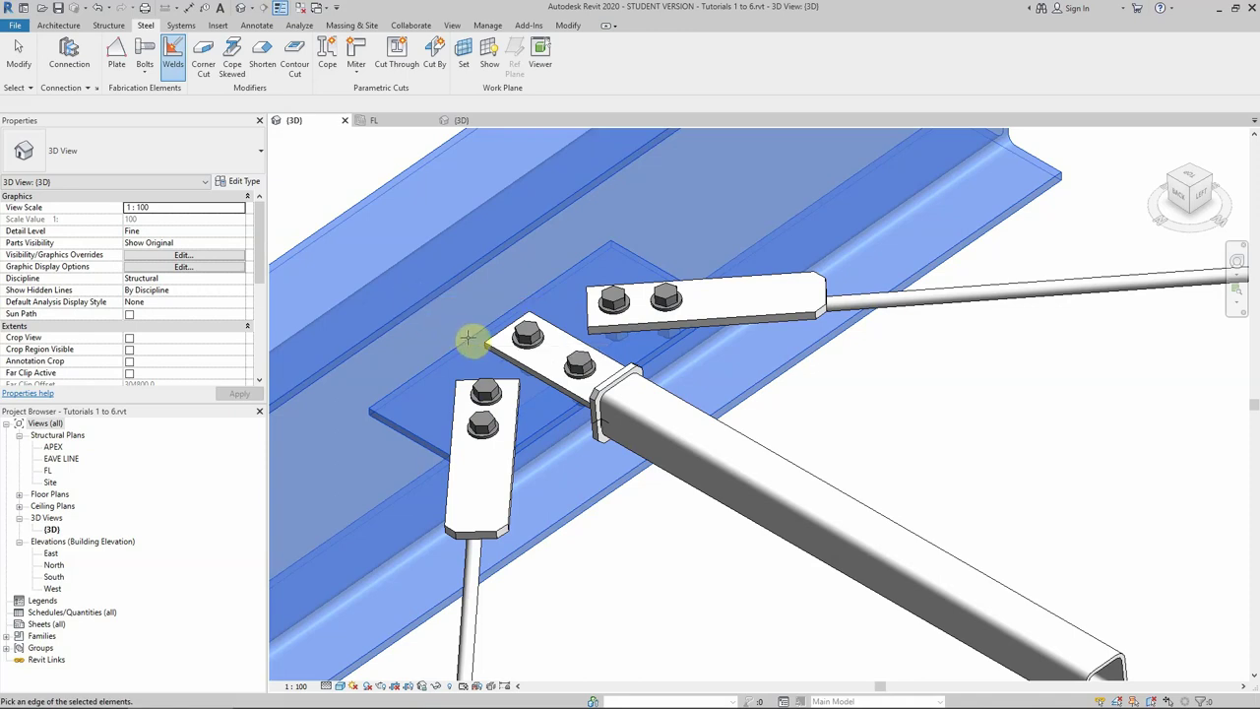
{"action": "scroll", "coordinate": [469, 339], "scroll_direction": "up", "scroll_amount": 2}
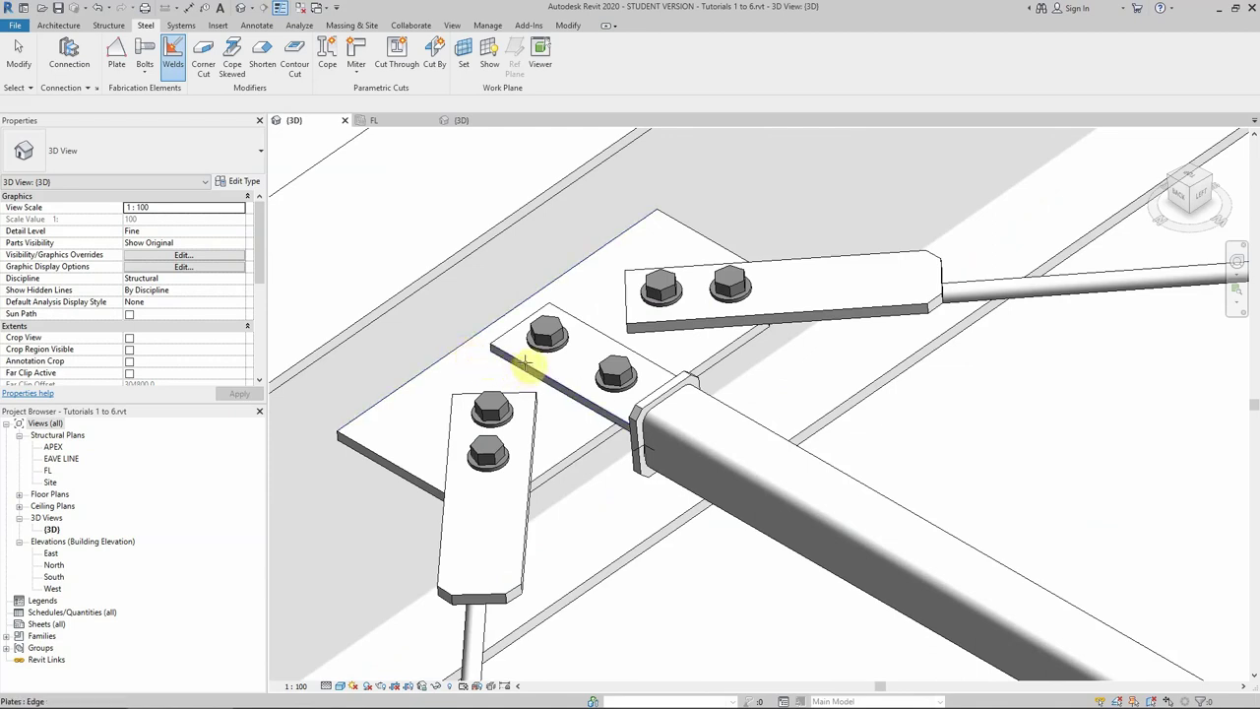
{"action": "left_click", "coordinate": [562, 306]}
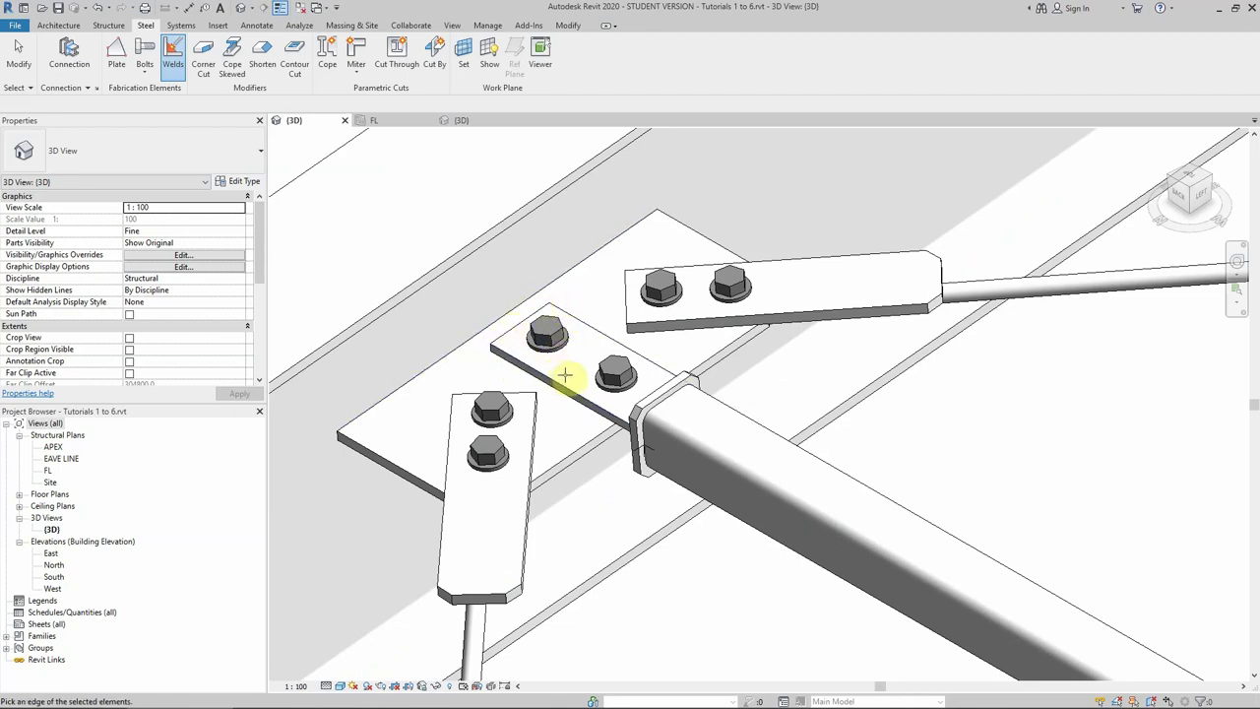
{"action": "left_click", "coordinate": [469, 340]}
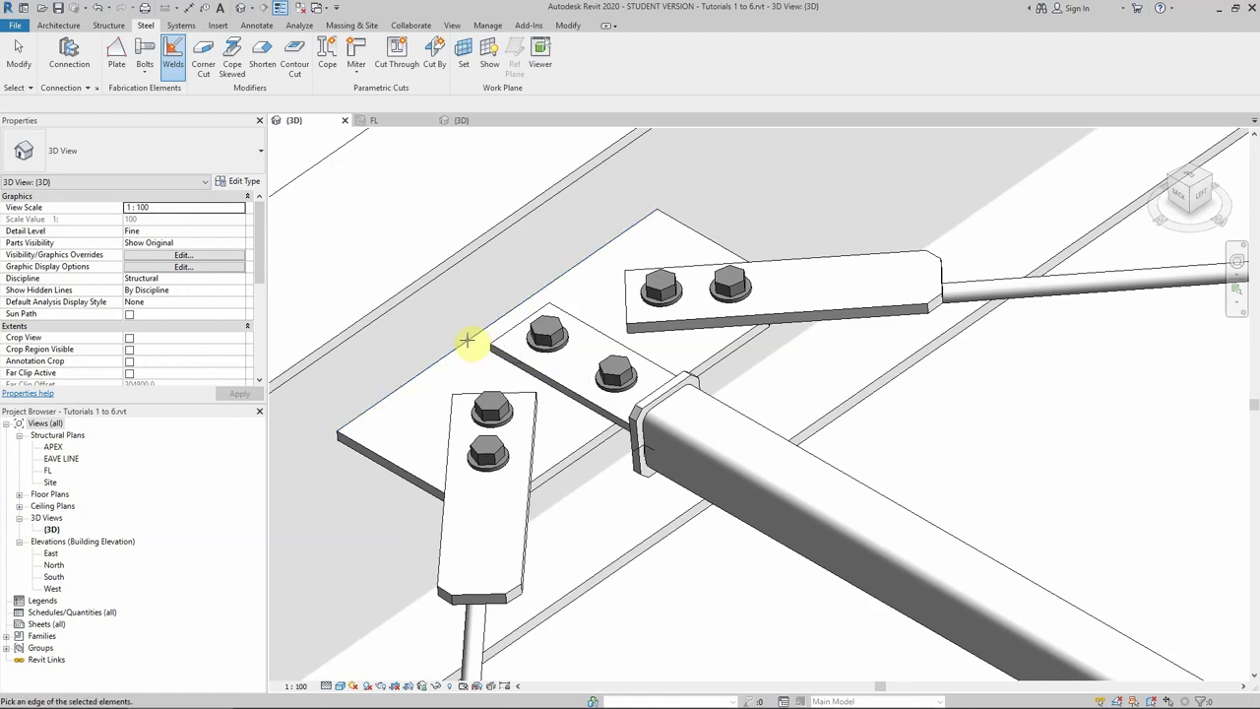
{"action": "left_click", "coordinate": [469, 340]}
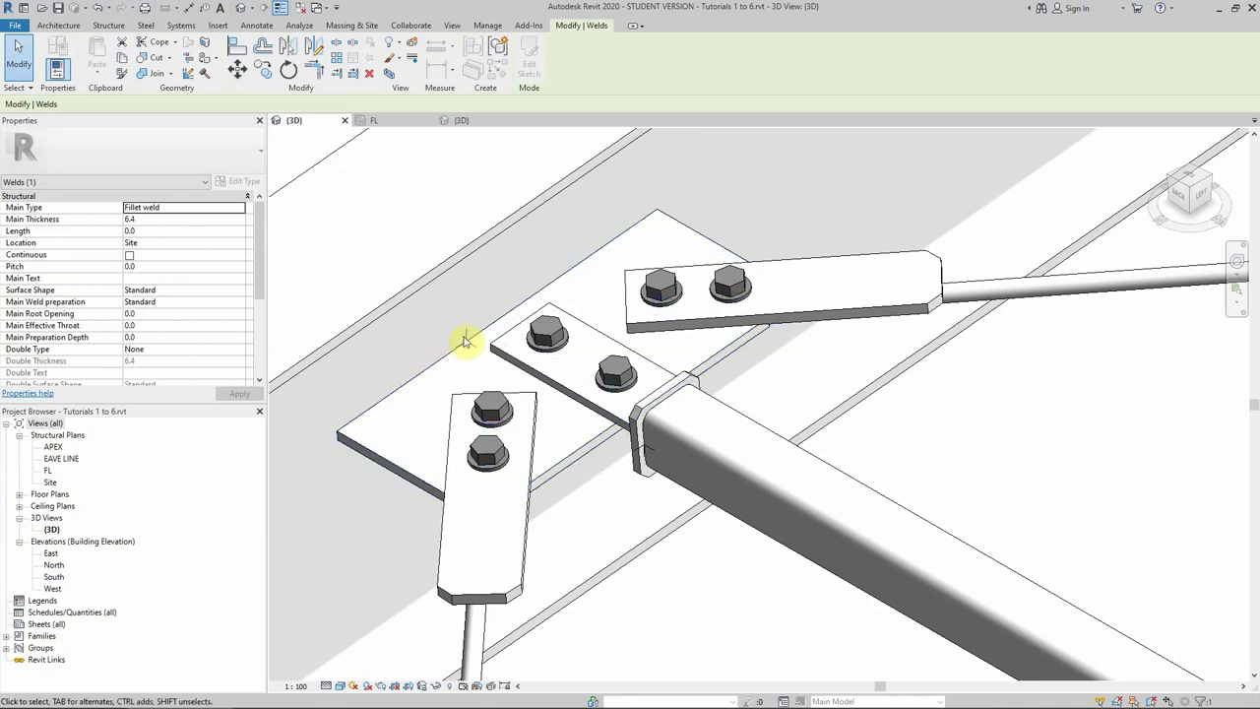
Select the new weld to check its properties, then clear the selection.
{"action": "key", "text": "Escape"}
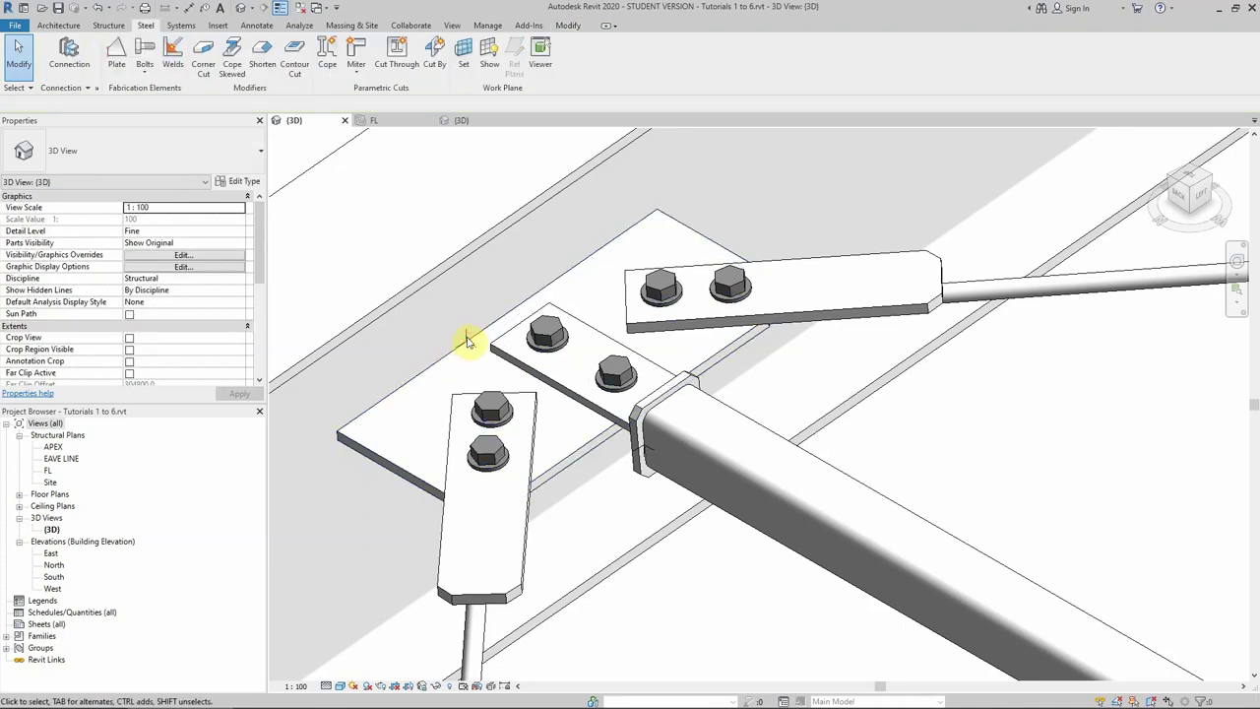
{"action": "left_click", "coordinate": [449, 326]}
{"action": "left_click", "coordinate": [469, 341]}
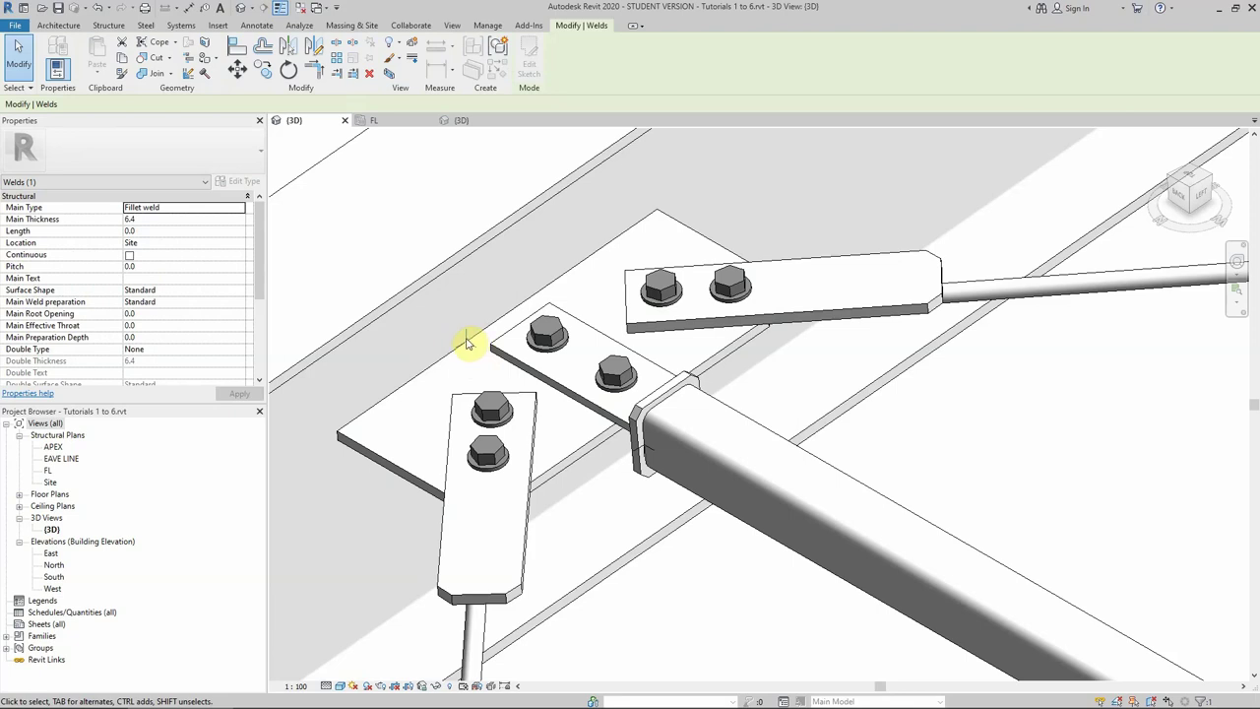
{"action": "left_click", "coordinate": [465, 342]}
{"action": "left_click", "coordinate": [466, 345]}
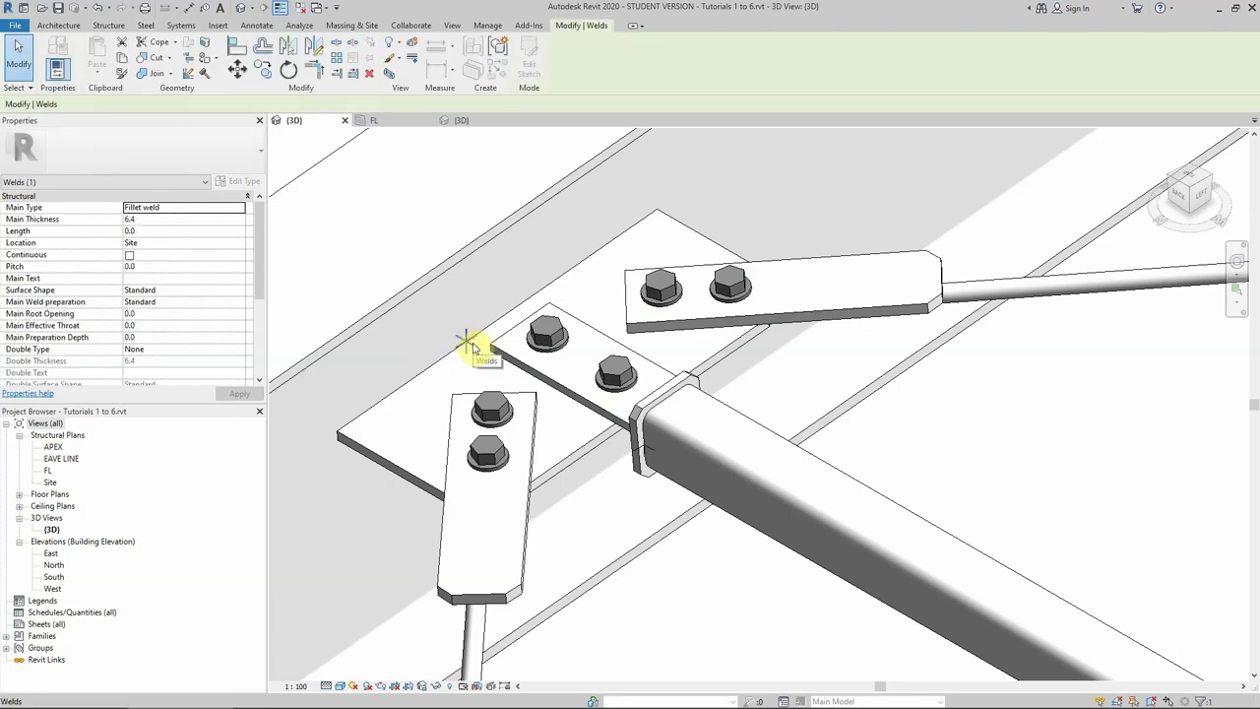
{"action": "key", "text": "Escape"}
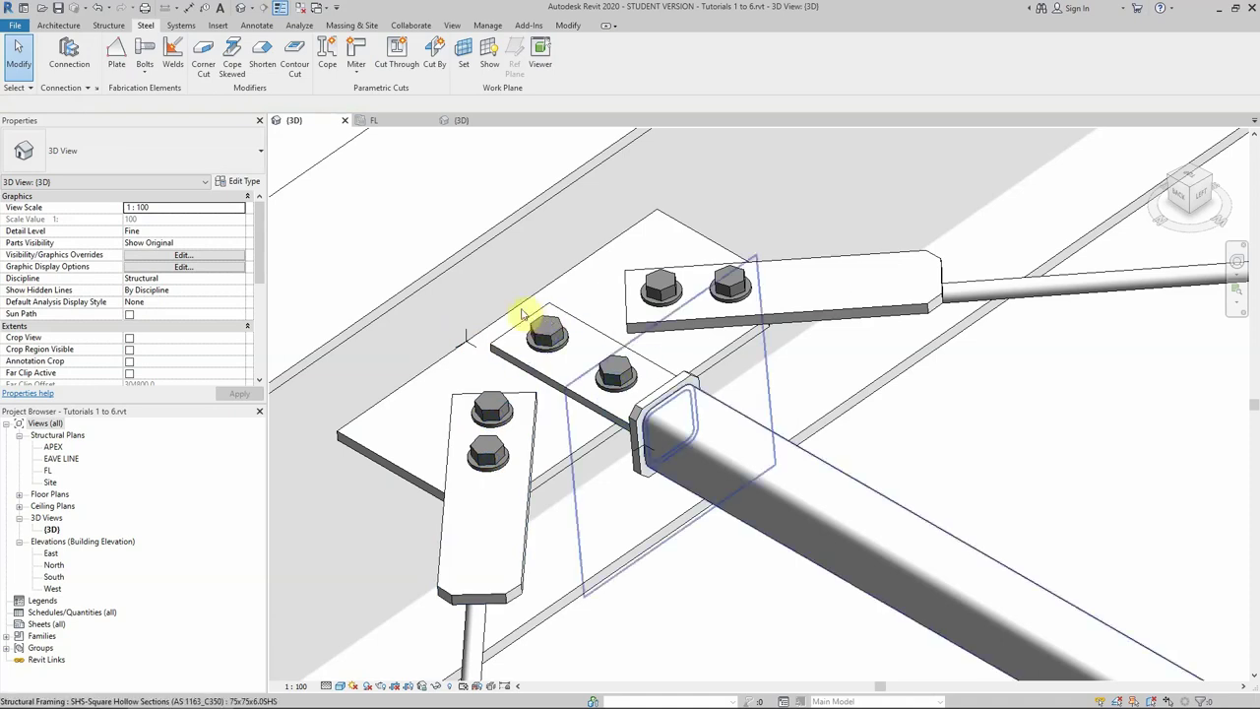
From below, weld the gusset plate to the beam along the plate's underside edge.
{"action": "left_click", "coordinate": [1192, 215]}
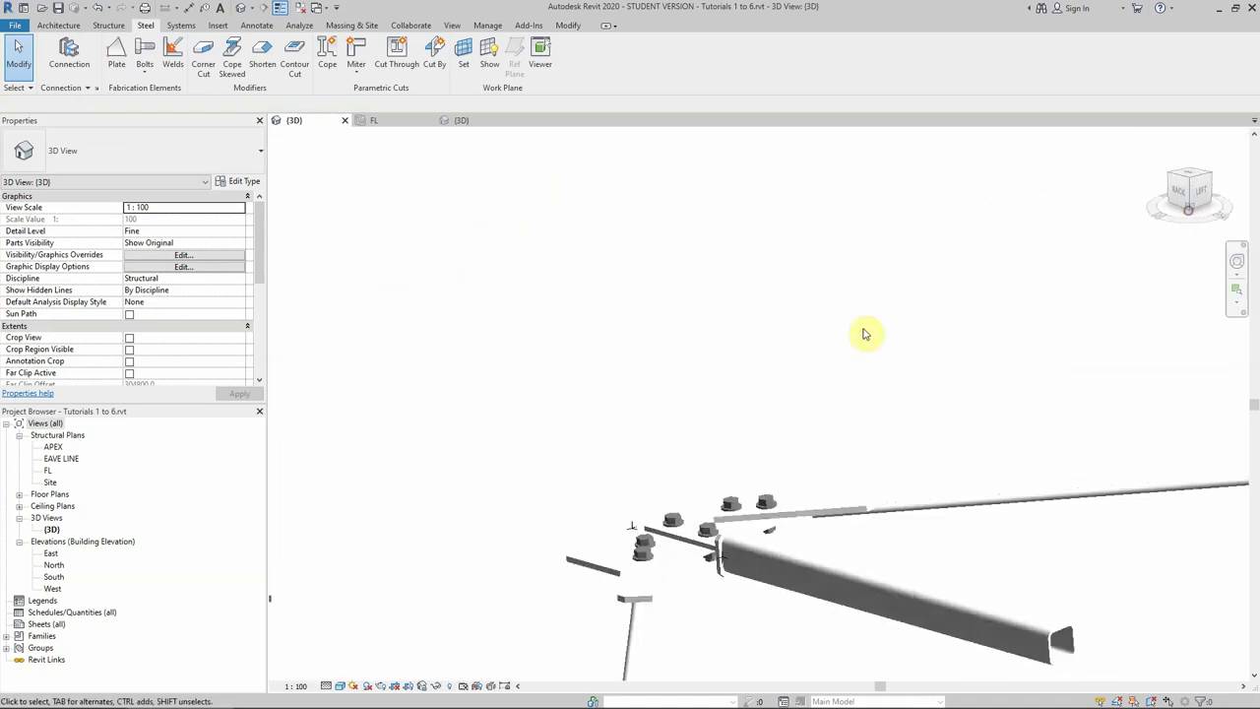
{"action": "scroll", "coordinate": [721, 462], "scroll_direction": "up", "scroll_amount": 5}
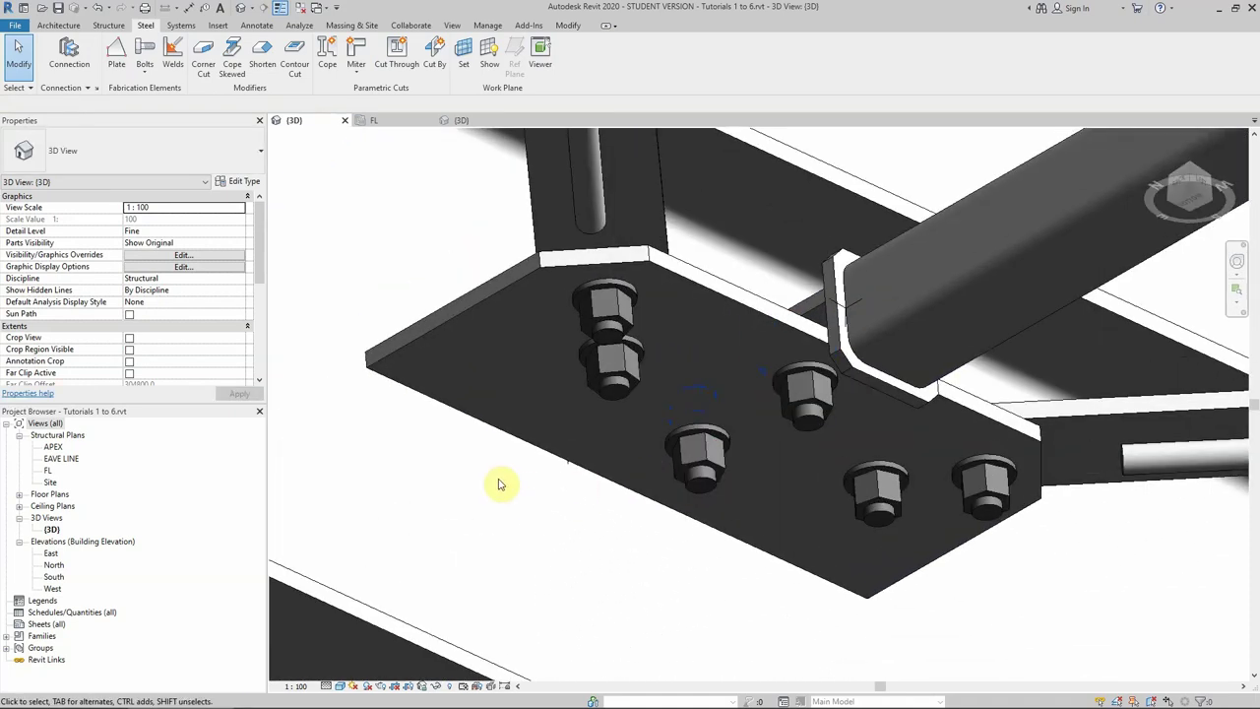
{"action": "left_click", "coordinate": [172, 54]}
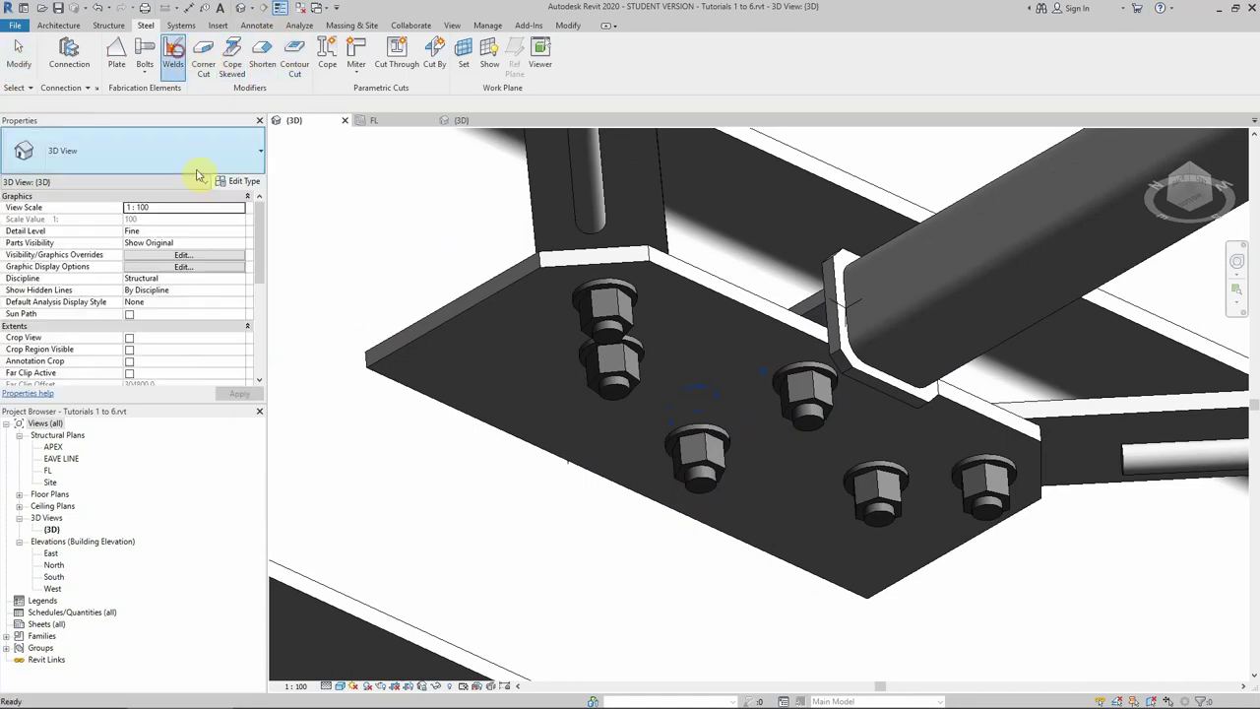
{"action": "left_click", "coordinate": [403, 353]}
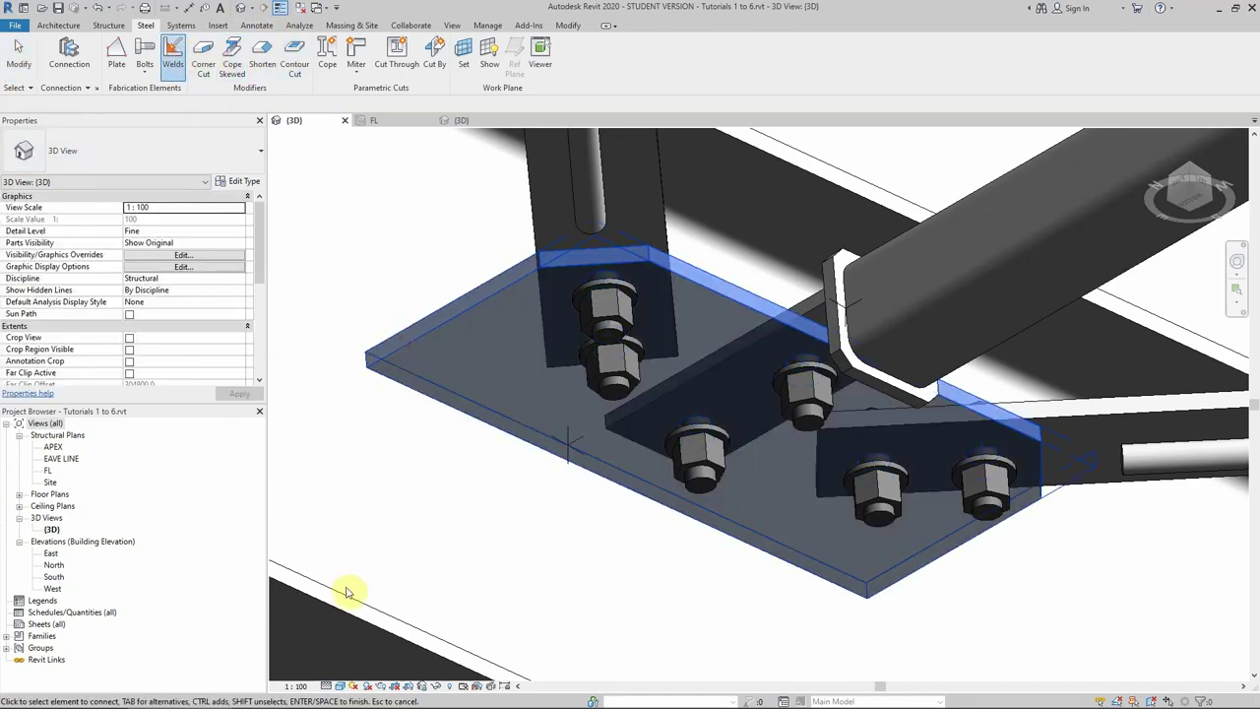
{"action": "left_click", "coordinate": [396, 511]}
{"action": "key", "text": "Return"}
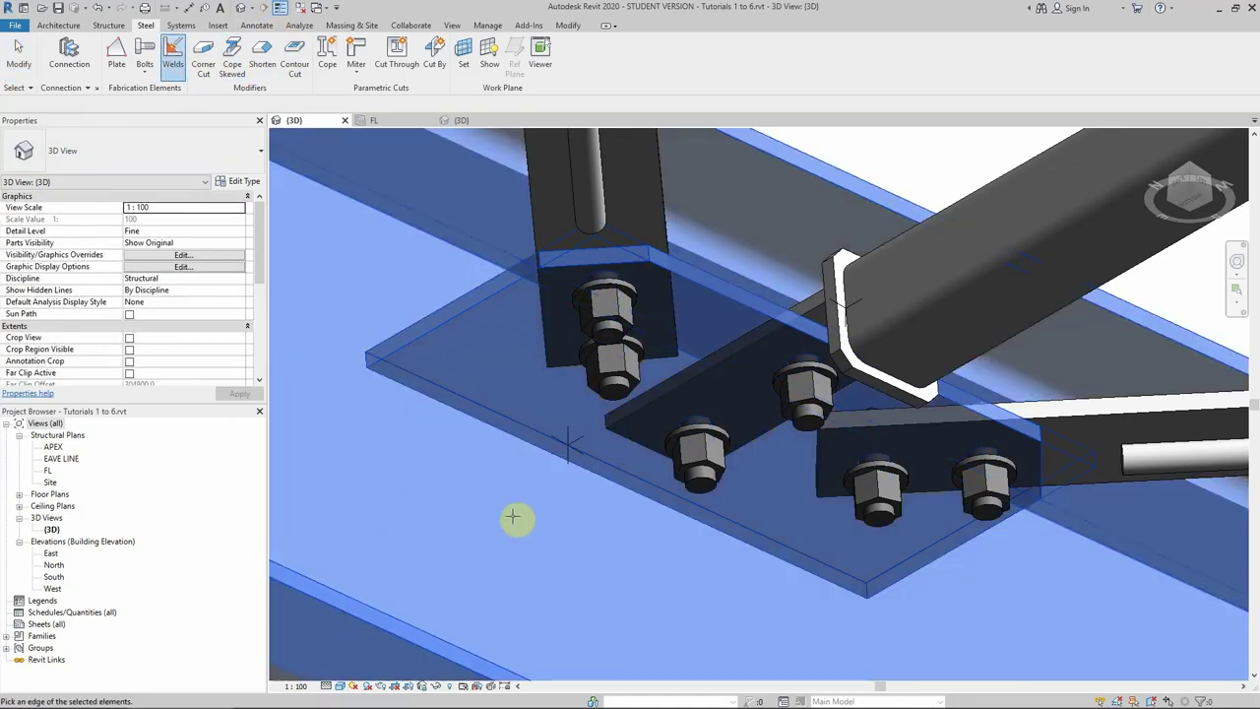
{"action": "left_click", "coordinate": [685, 514]}
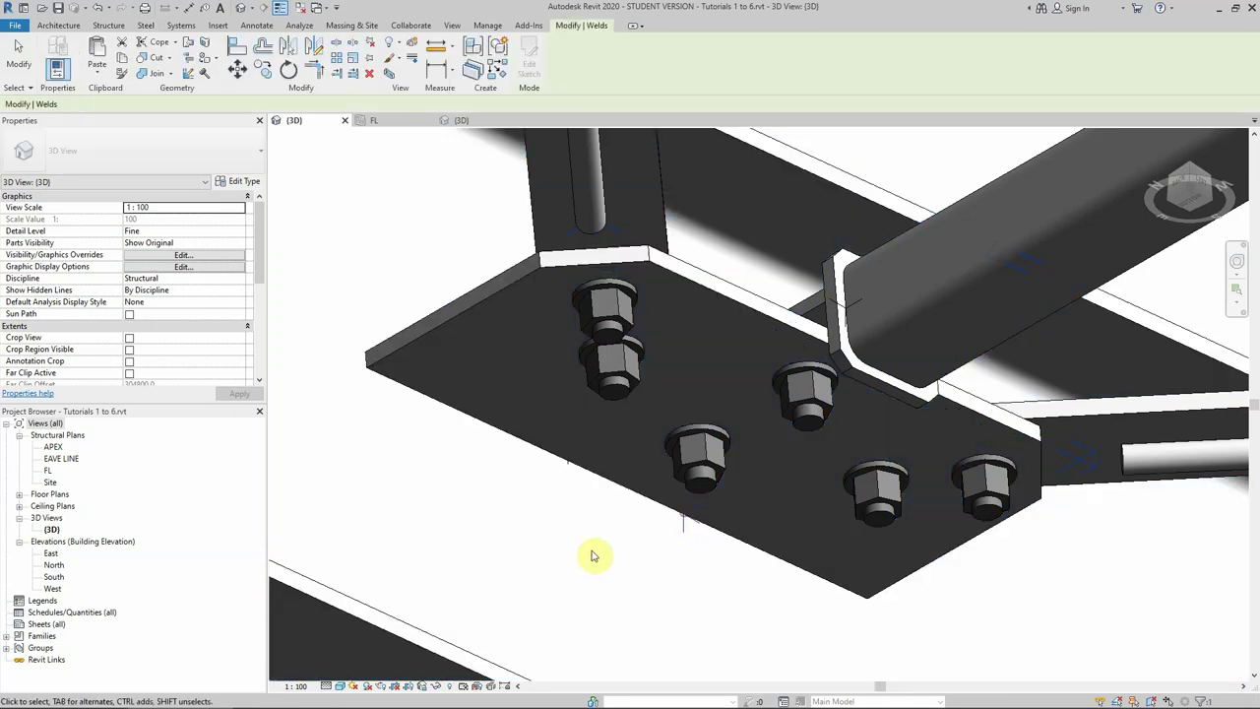
Turn the view back toward the top and select the new weld to inspect it.
{"action": "left_click", "coordinate": [1193, 187]}
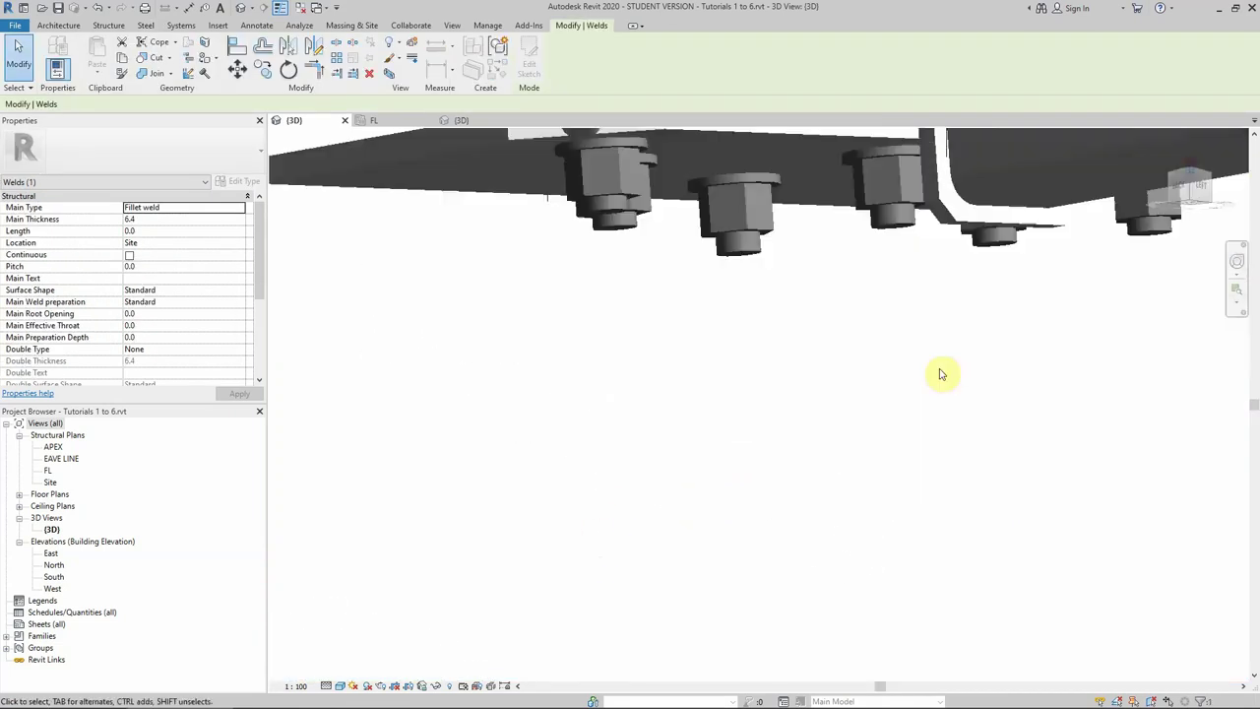
{"action": "scroll", "coordinate": [726, 469], "scroll_direction": "up", "scroll_amount": 5}
{"action": "scroll", "coordinate": [714, 461], "scroll_direction": "down", "scroll_amount": 3}
{"action": "scroll", "coordinate": [726, 479], "scroll_direction": "up", "scroll_amount": 2}
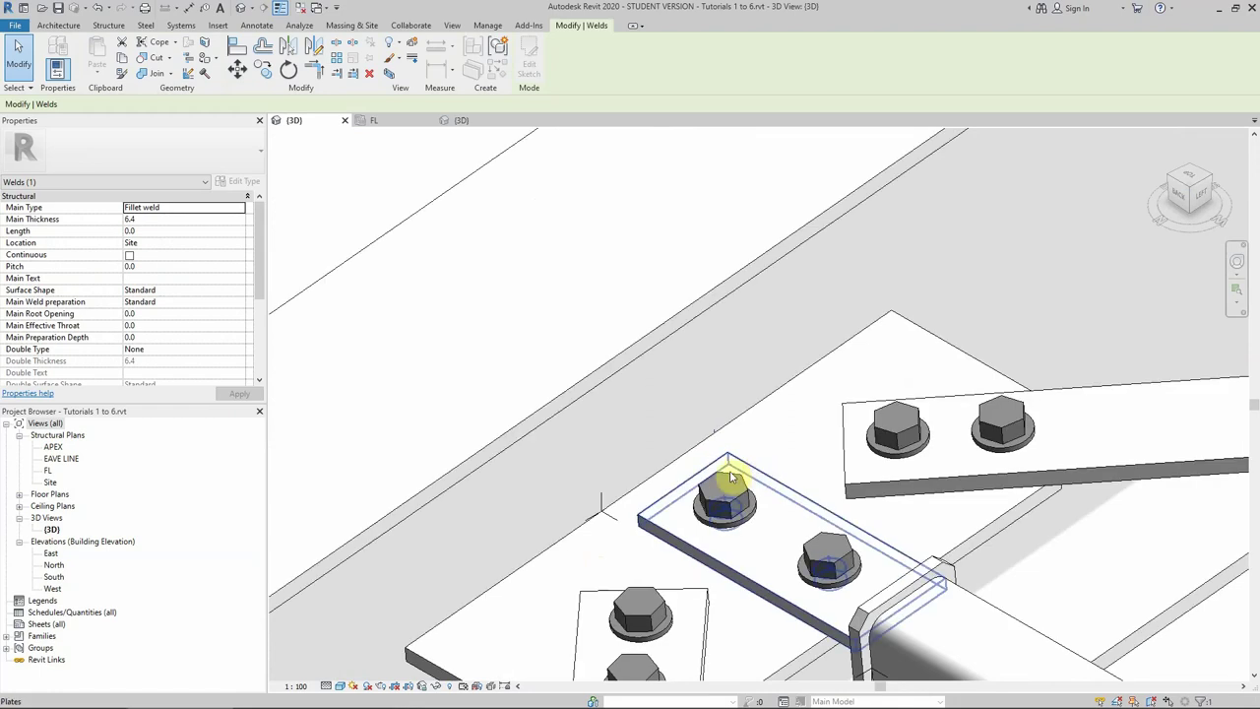
{"action": "left_click", "coordinate": [601, 509]}
{"action": "left_click", "coordinate": [601, 508]}
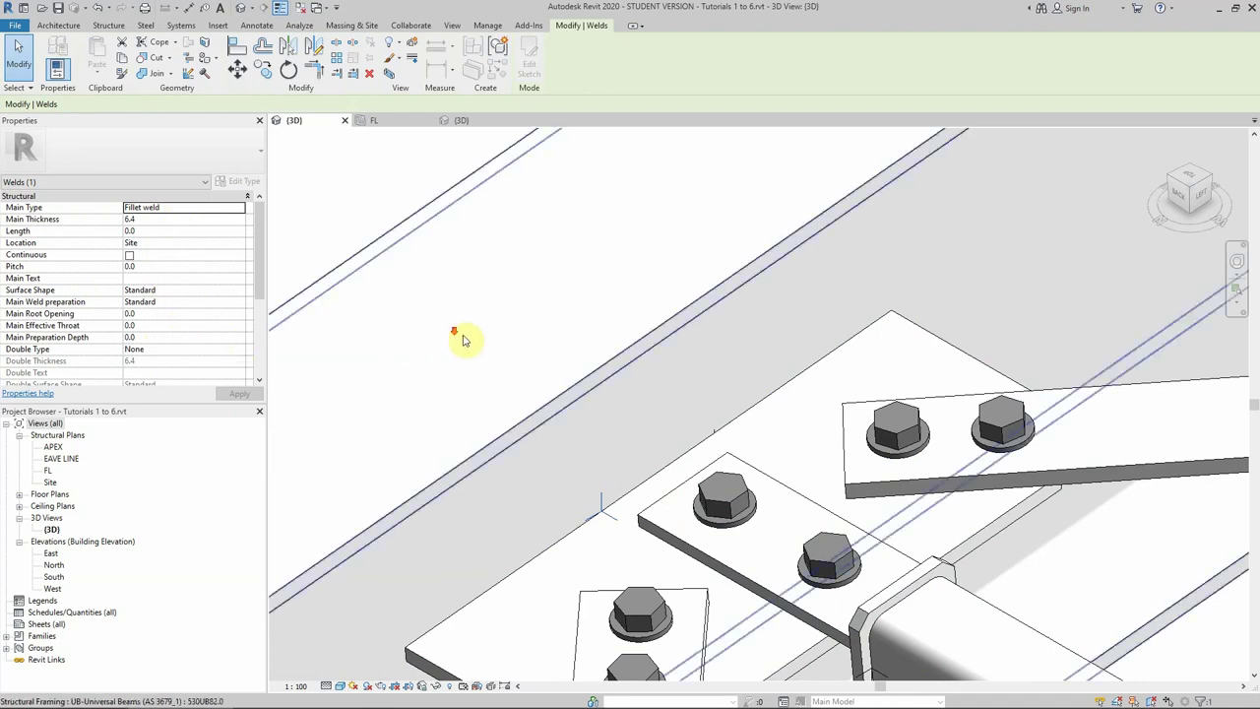
{"action": "scroll", "coordinate": [512, 365], "scroll_direction": "down", "scroll_amount": 4}
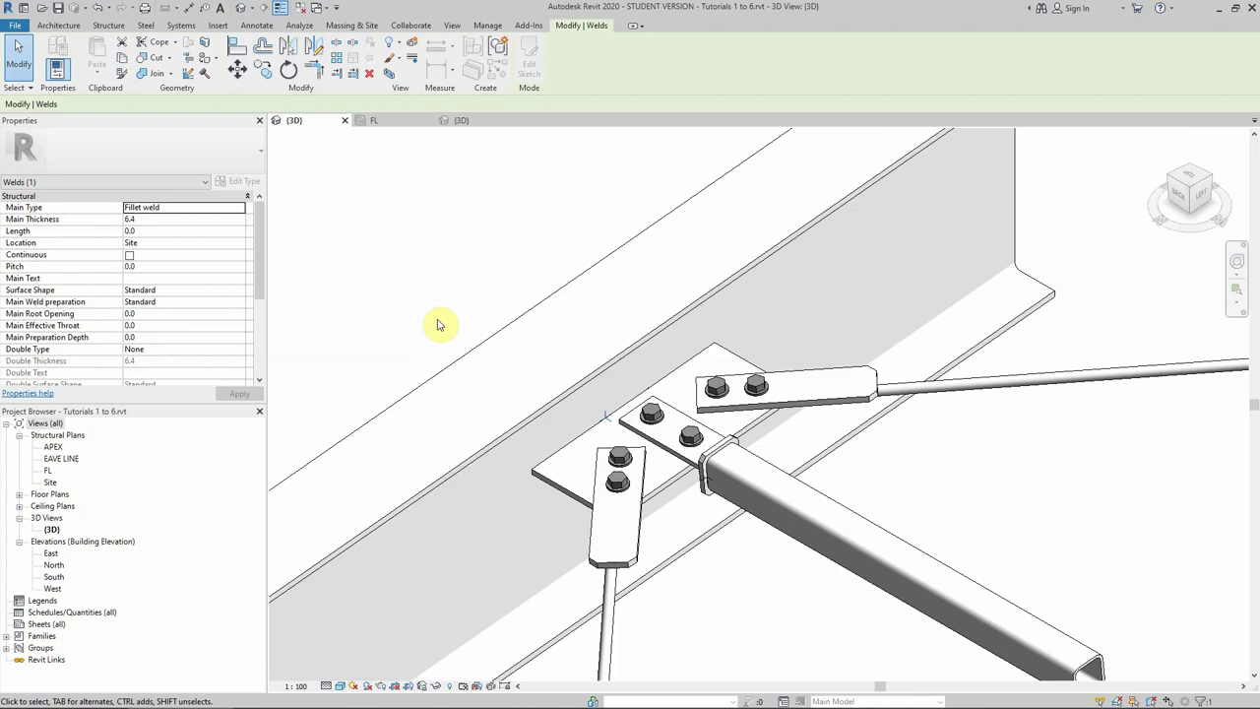
Deselect the previous weld and start a new weld, zooming in on the square tube's end.
{"action": "key", "text": "Escape"}
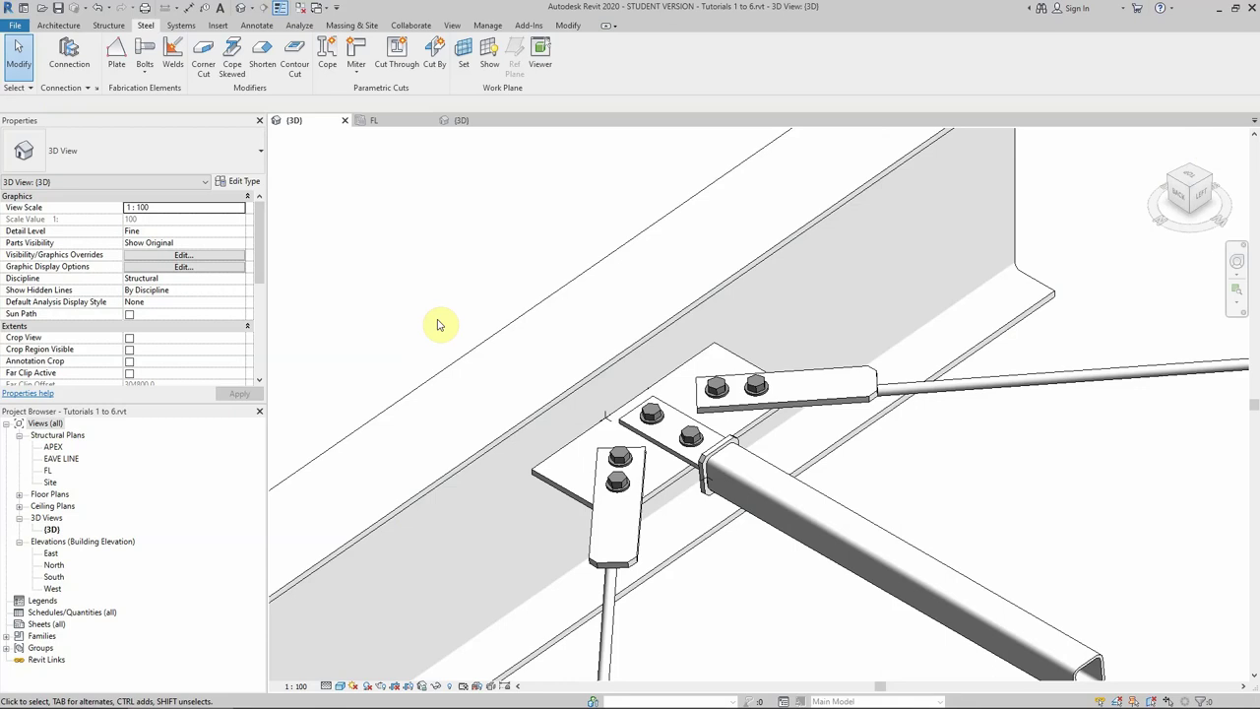
{"action": "scroll", "coordinate": [738, 468], "scroll_direction": "up", "scroll_amount": 2}
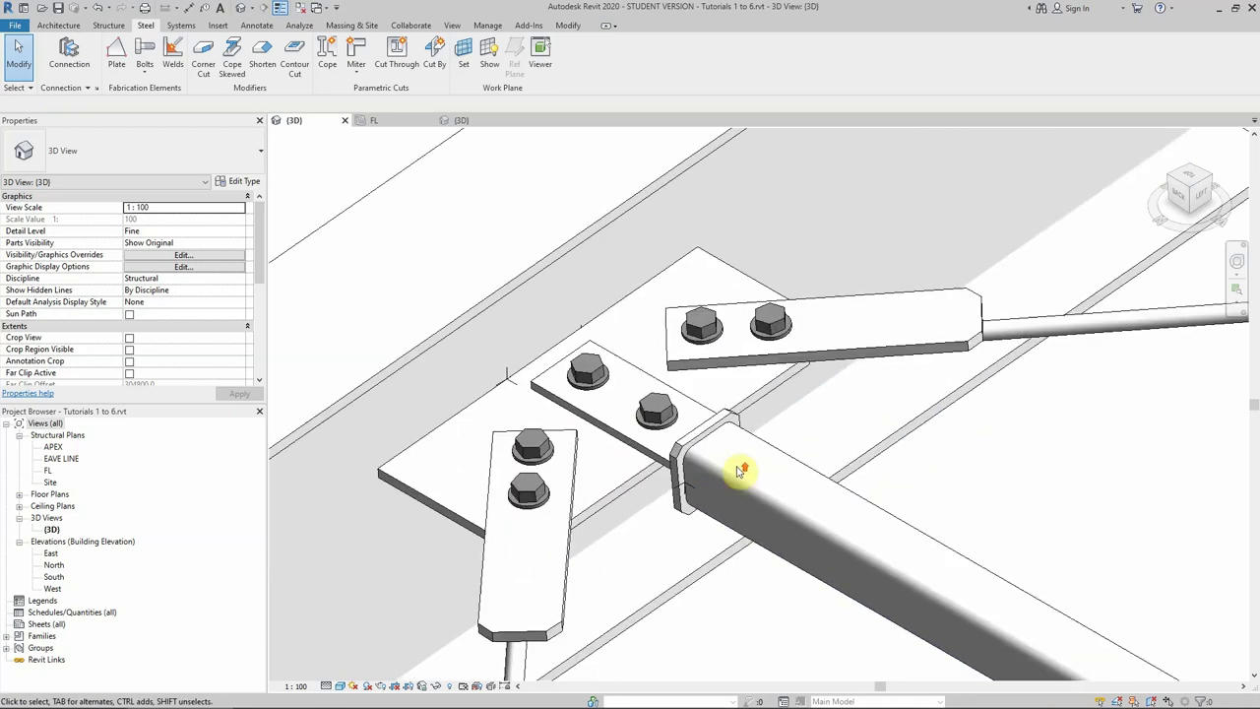
{"action": "left_click", "coordinate": [171, 51]}
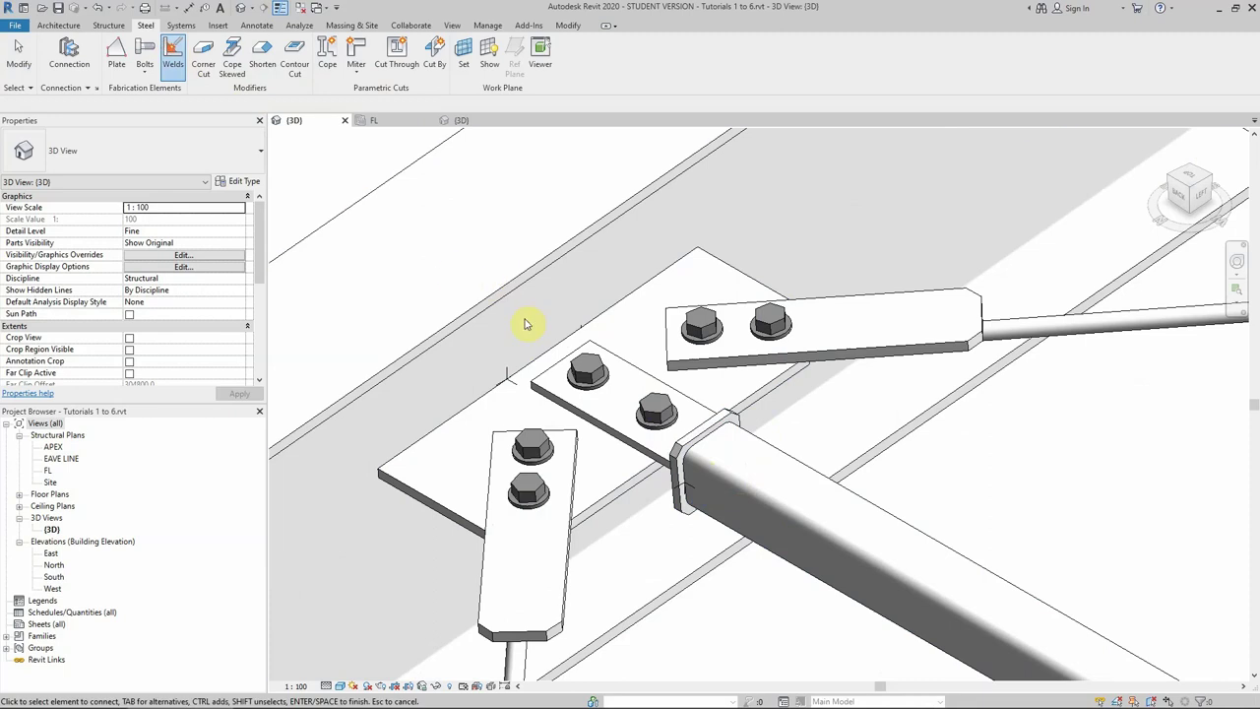
{"action": "scroll", "coordinate": [698, 442], "scroll_direction": "up", "scroll_amount": 2}
{"action": "scroll", "coordinate": [728, 438], "scroll_direction": "down", "scroll_amount": 2}
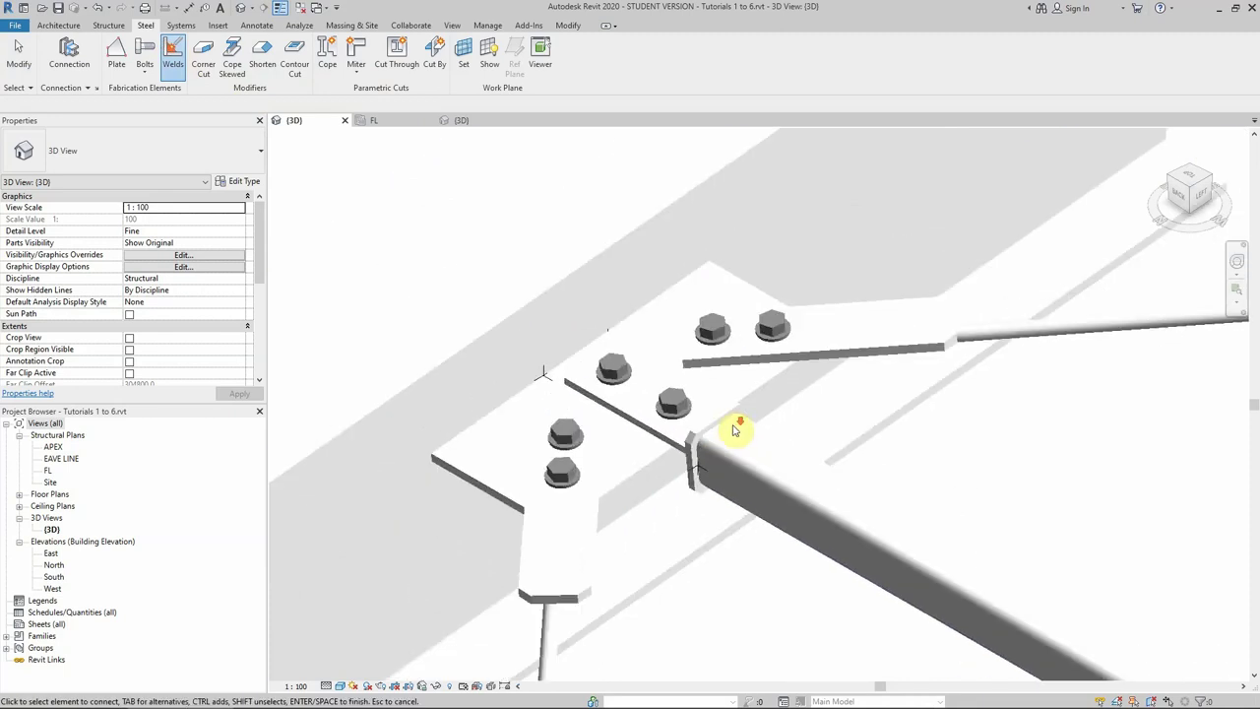
{"action": "scroll", "coordinate": [714, 457], "scroll_direction": "up", "scroll_amount": 2}
{"action": "scroll", "coordinate": [718, 470], "scroll_direction": "down", "scroll_amount": 2}
{"action": "scroll", "coordinate": [694, 470], "scroll_direction": "up", "scroll_amount": 2}
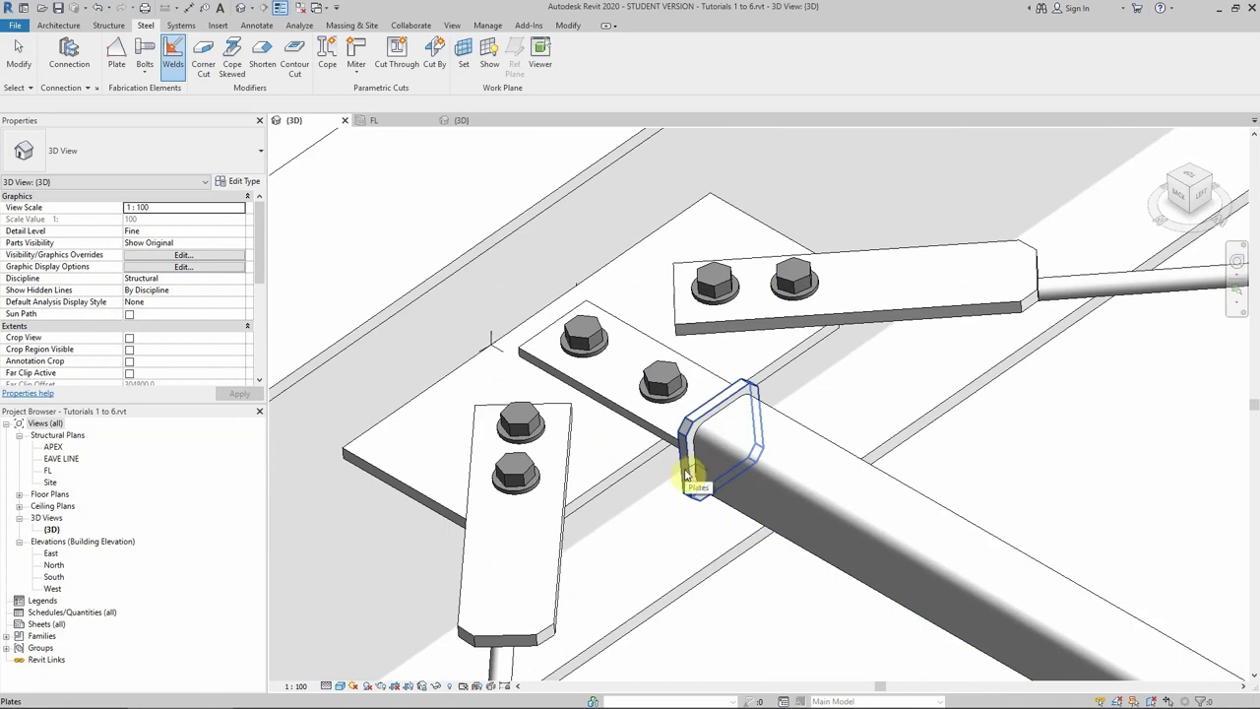
{"action": "scroll", "coordinate": [787, 443], "scroll_direction": "down", "scroll_amount": 1}
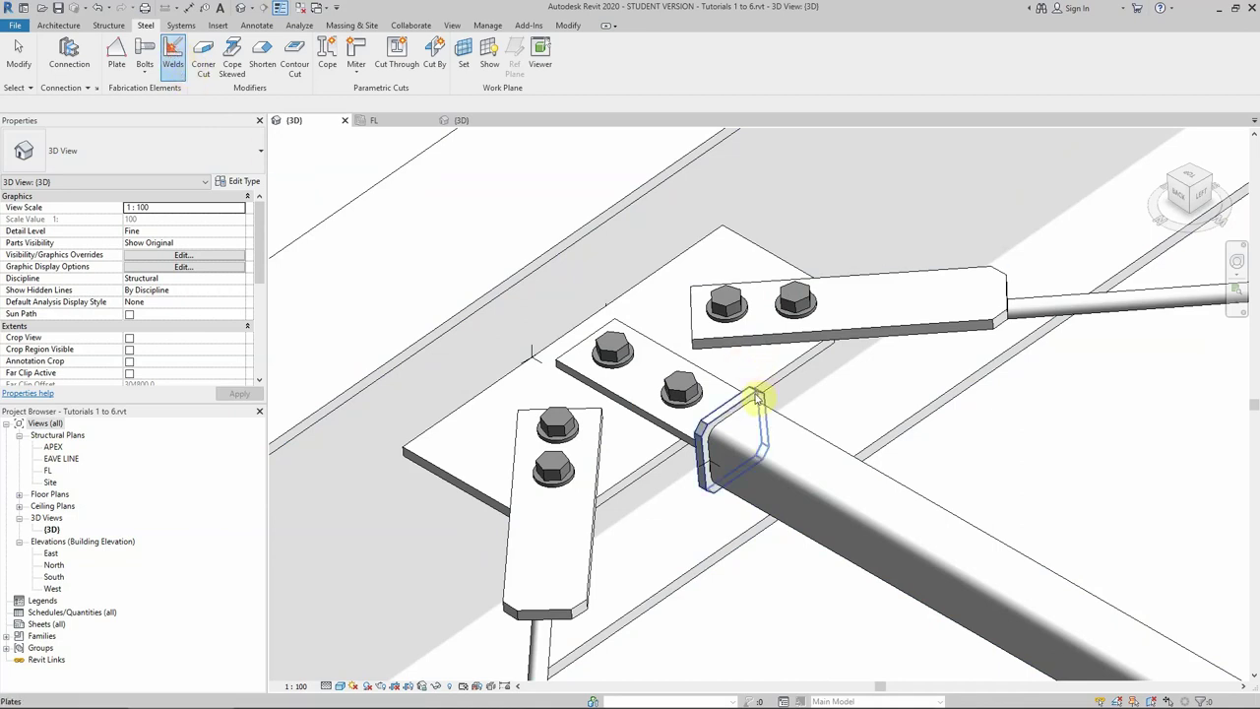
Weld the SHS tube's end edge to its end plate with a 6.4 fillet weld.
{"action": "left_click", "coordinate": [959, 492]}
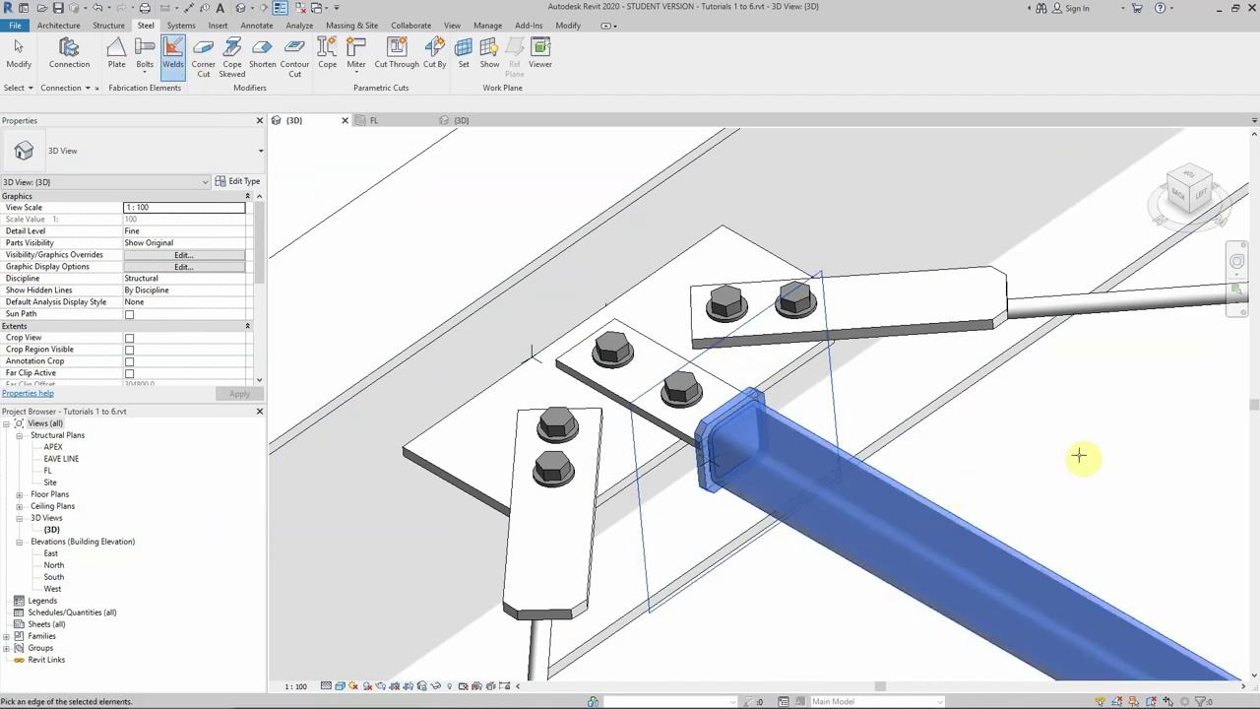
{"action": "scroll", "coordinate": [734, 411], "scroll_direction": "up", "scroll_amount": 4}
{"action": "left_click", "coordinate": [726, 428]}
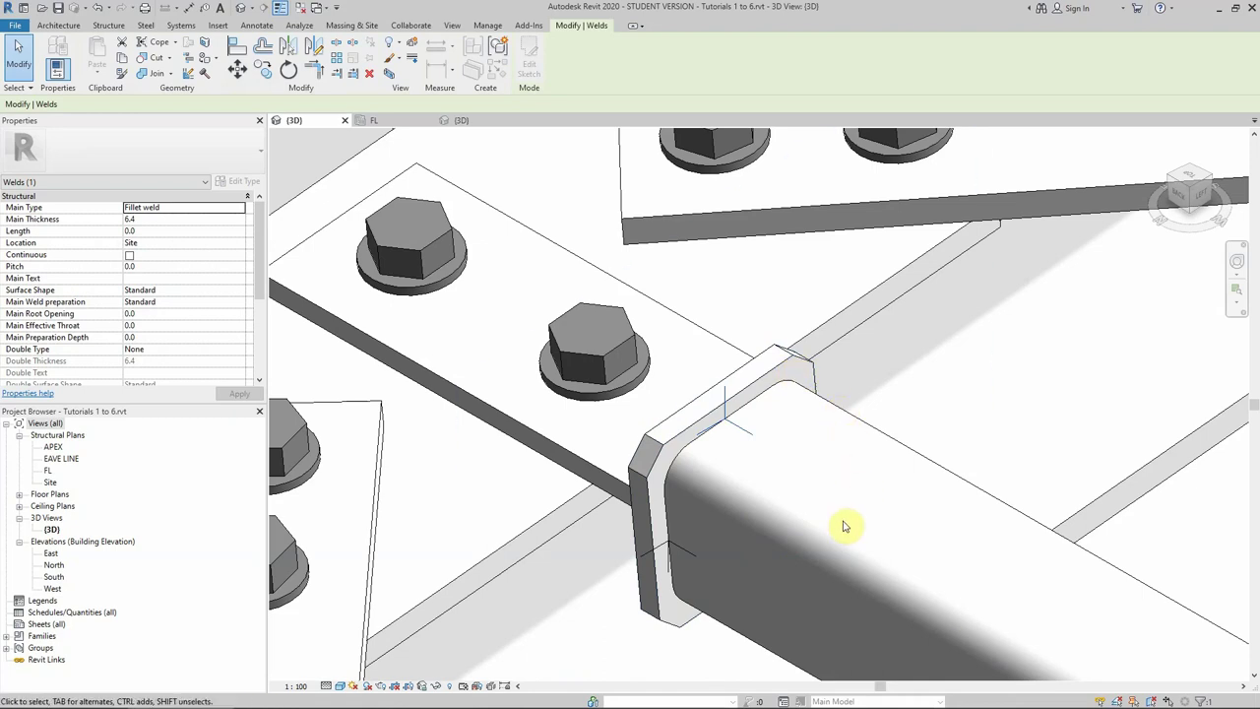
{"action": "scroll", "coordinate": [764, 423], "scroll_direction": "down", "scroll_amount": 5}
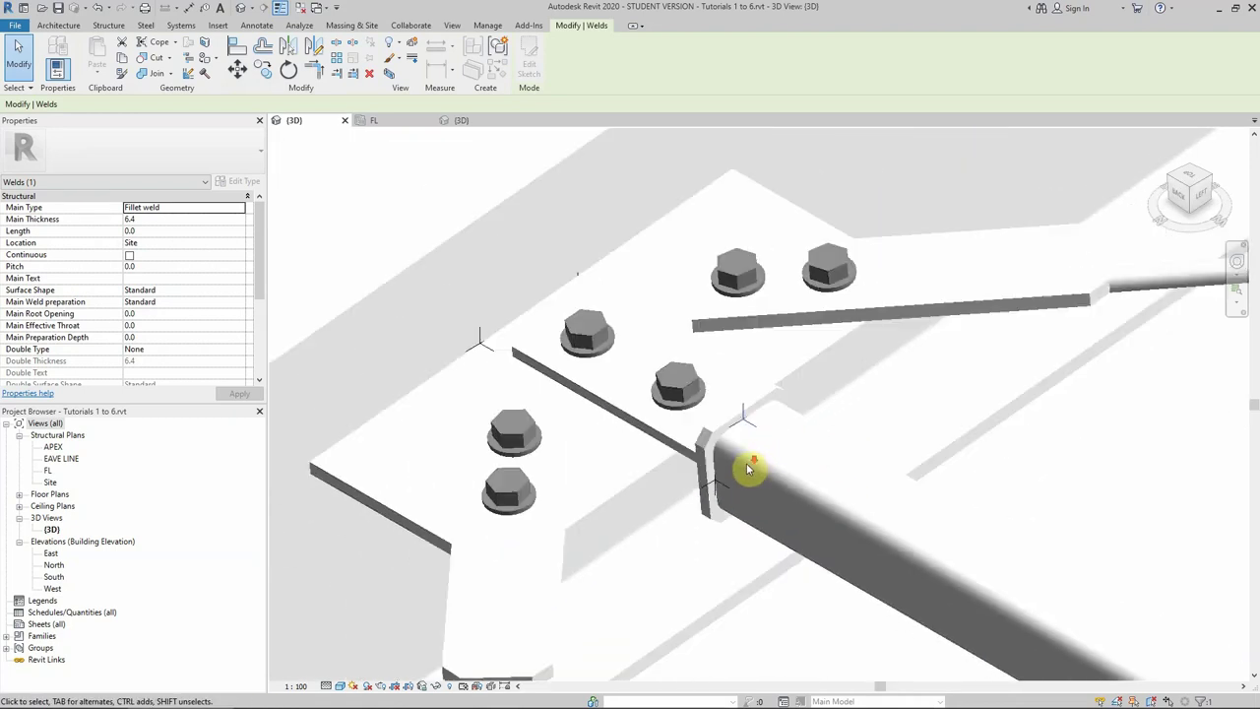
{"action": "scroll", "coordinate": [557, 506], "scroll_direction": "down", "scroll_amount": 5}
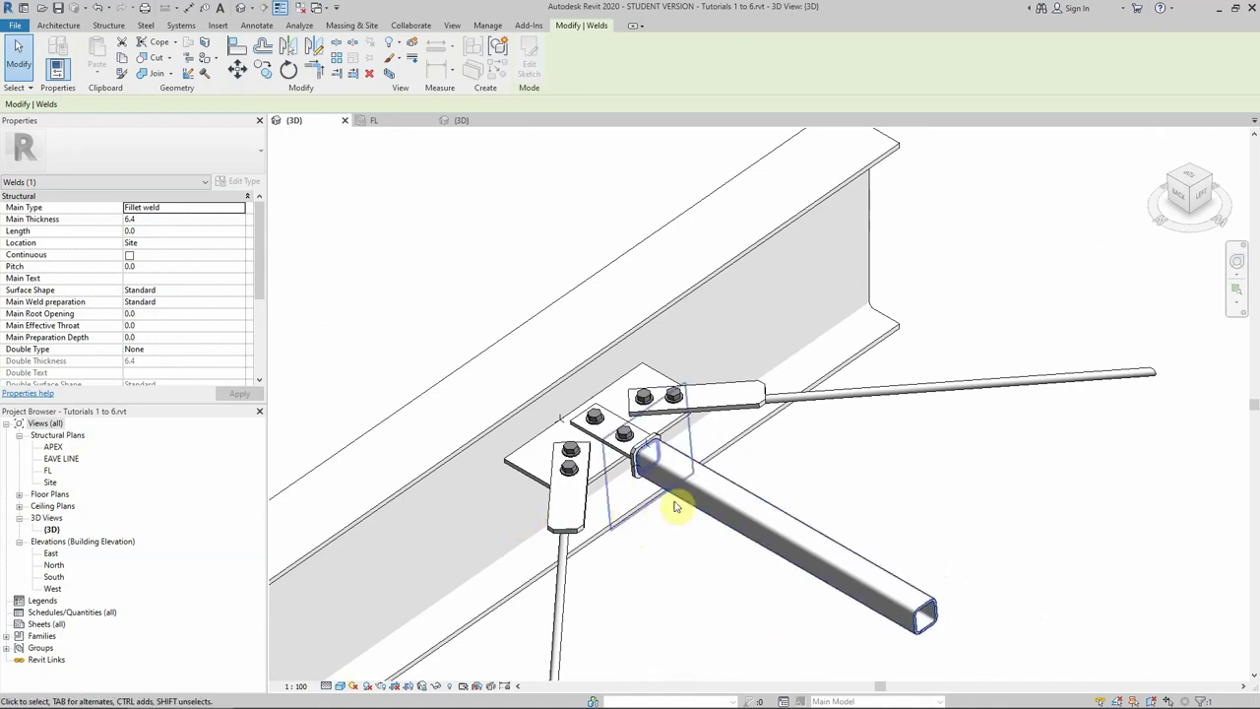
{"action": "left_click", "coordinate": [836, 463]}
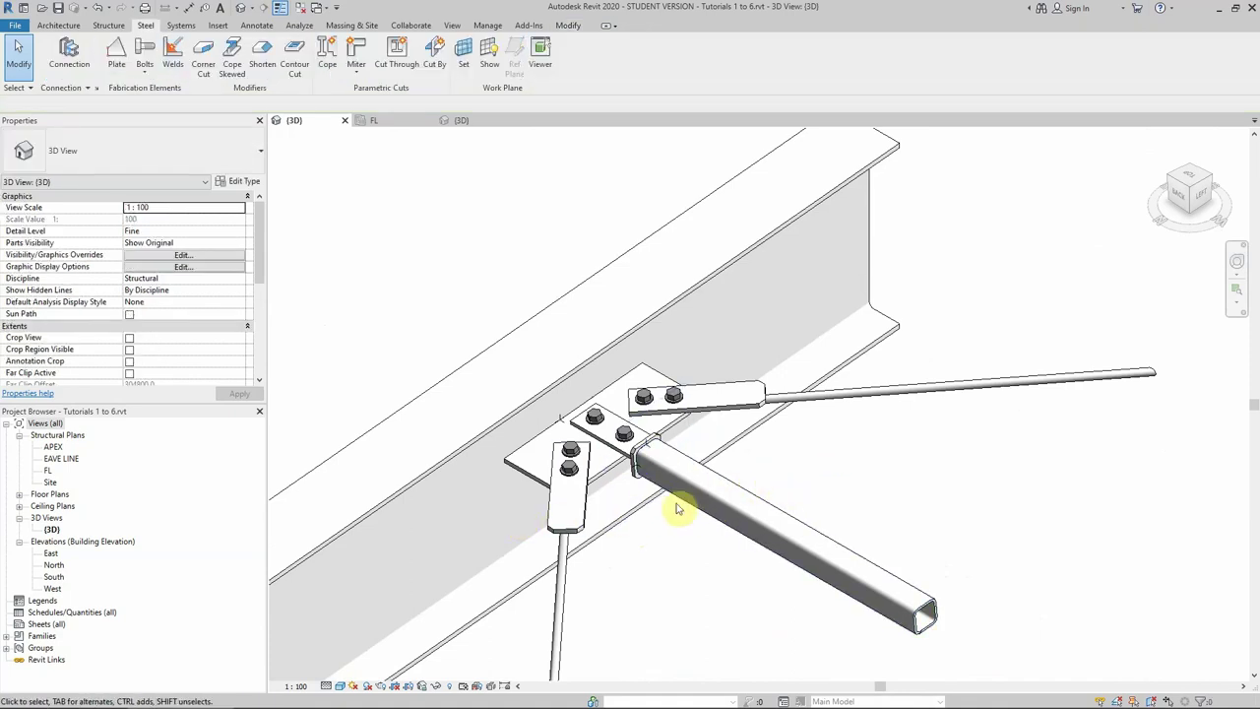
From an isometric view, temporarily hide the I-beam with HH.
{"action": "left_click", "coordinate": [1187, 181]}
{"action": "scroll", "coordinate": [869, 313], "scroll_direction": "up", "scroll_amount": 2}
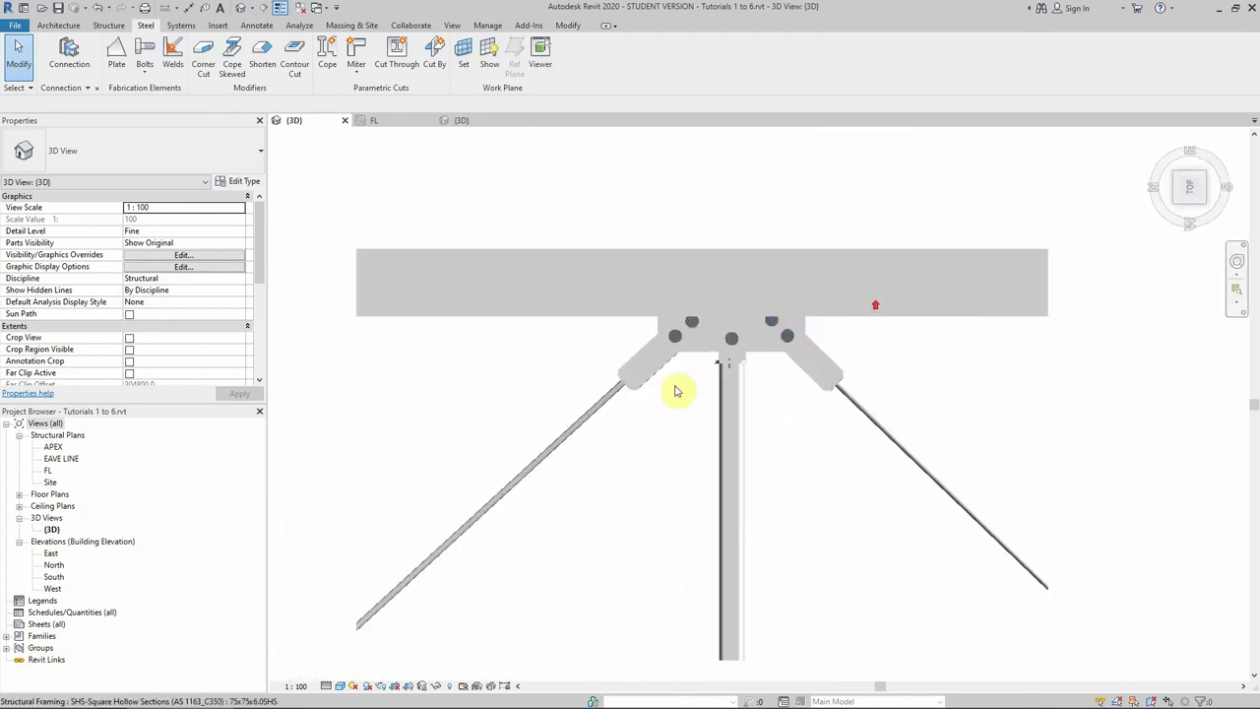
{"action": "scroll", "coordinate": [1066, 206], "scroll_direction": "up", "scroll_amount": 1}
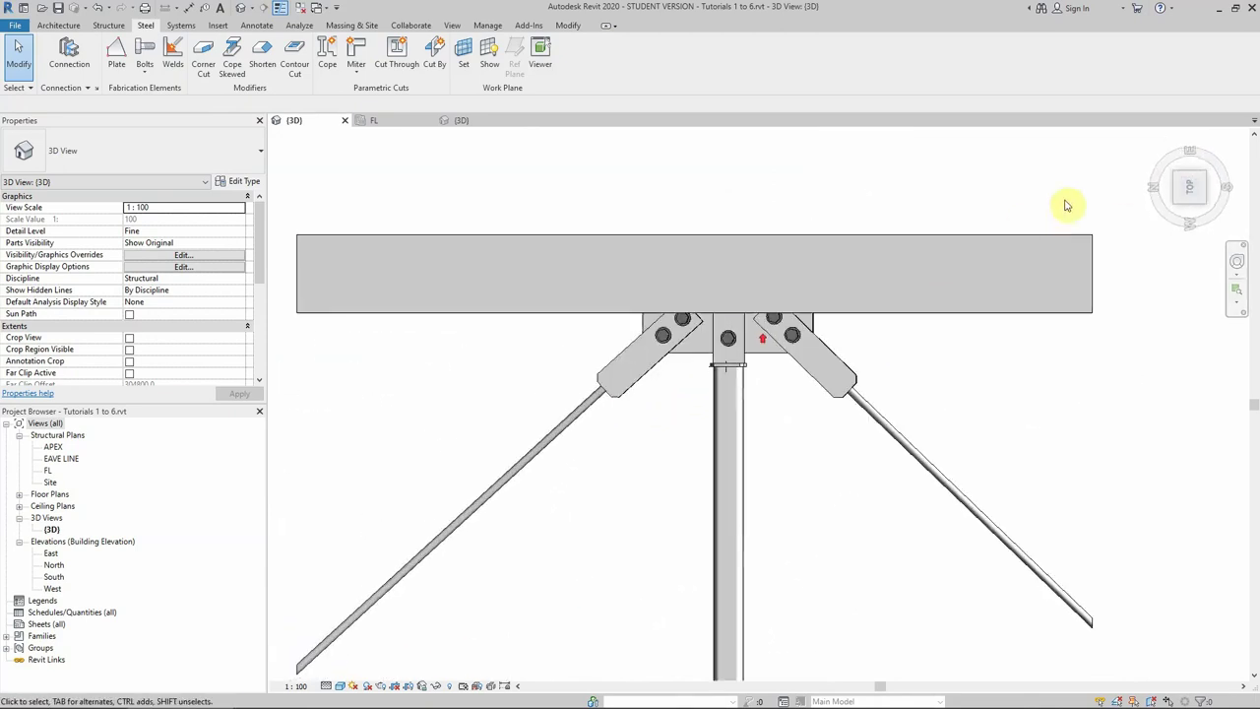
{"action": "left_click", "coordinate": [1177, 175]}
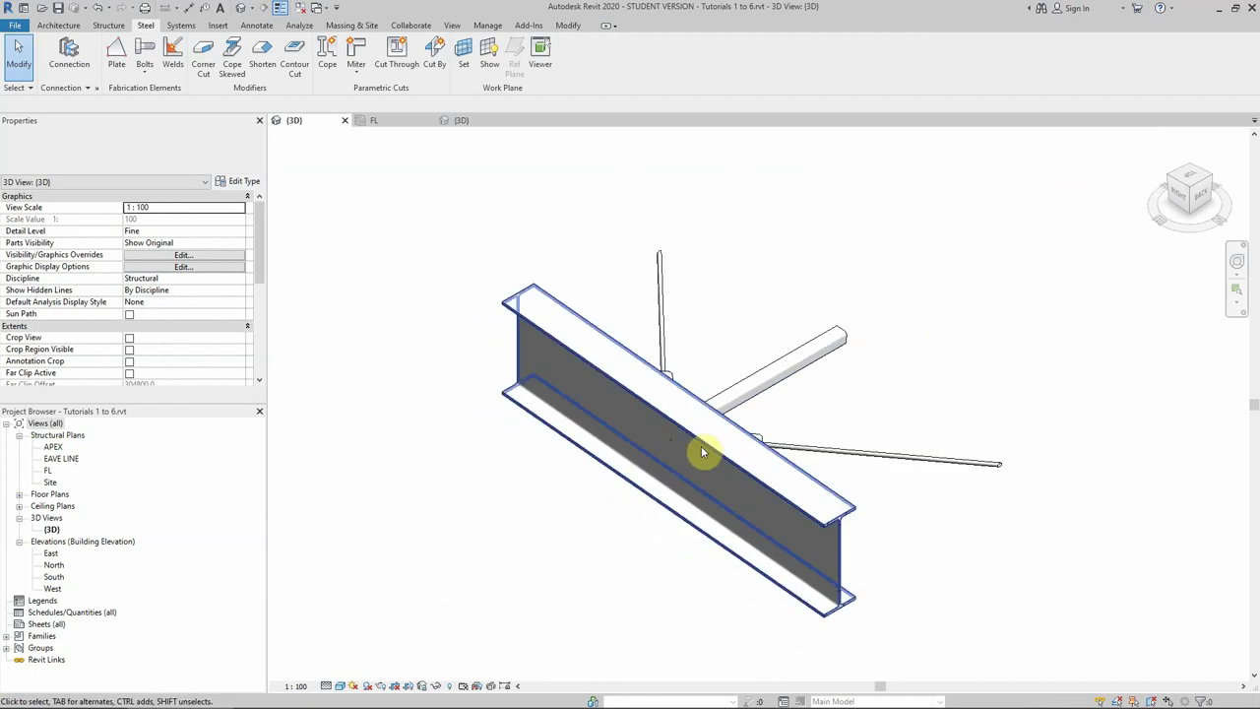
{"action": "left_click", "coordinate": [705, 449]}
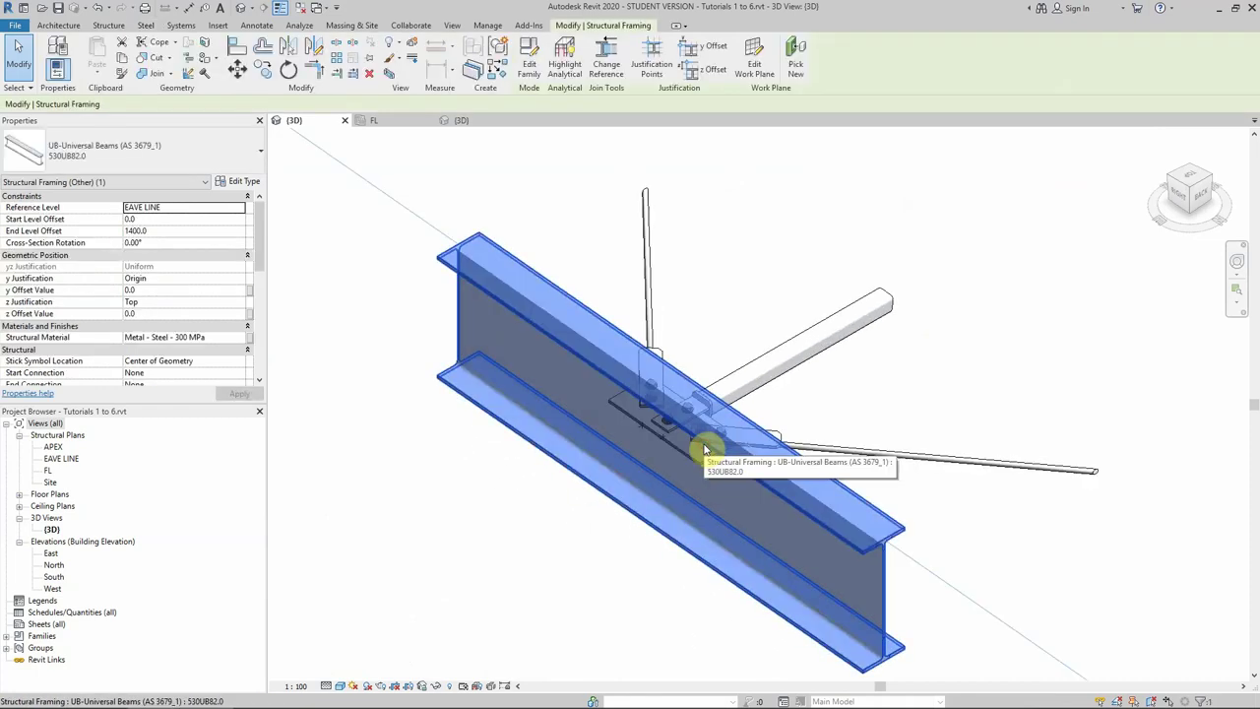
{"action": "key", "text": "h"}
{"action": "key", "text": "h"}
Add a 6.4 fillet weld joining the brace end plate to the bolted brace plate.
{"action": "scroll", "coordinate": [709, 416], "scroll_direction": "up", "scroll_amount": 5}
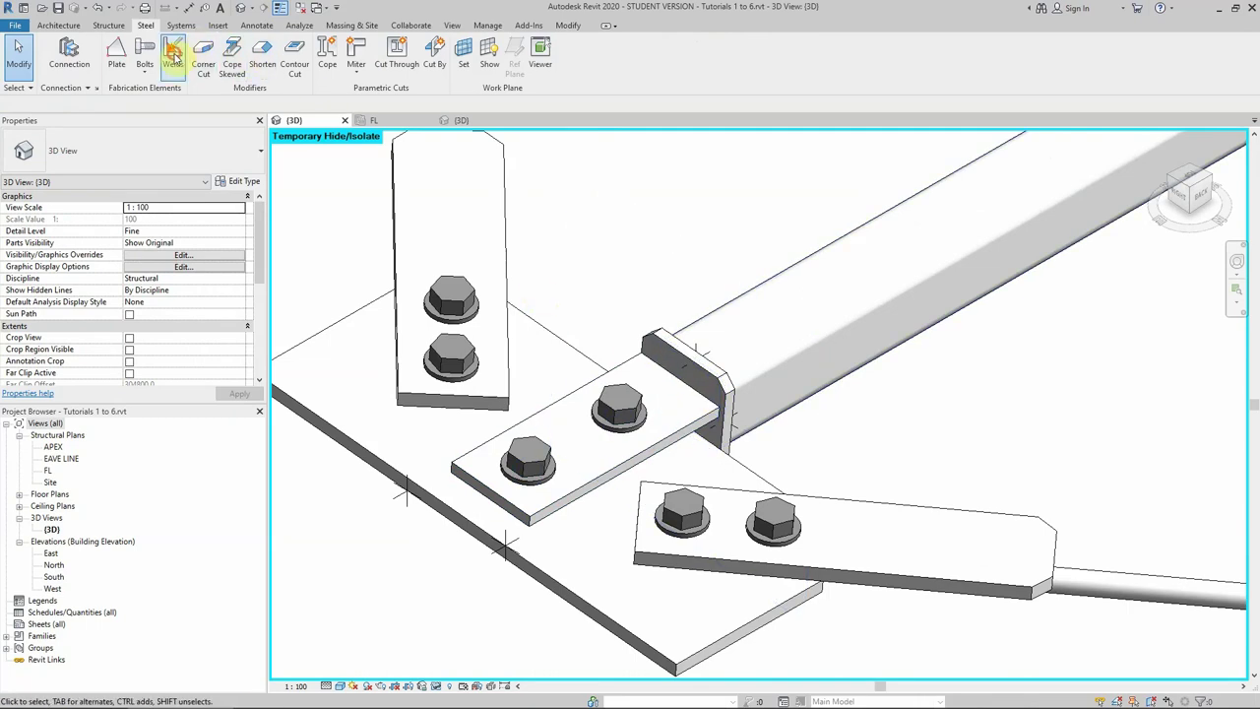
{"action": "left_click", "coordinate": [172, 54]}
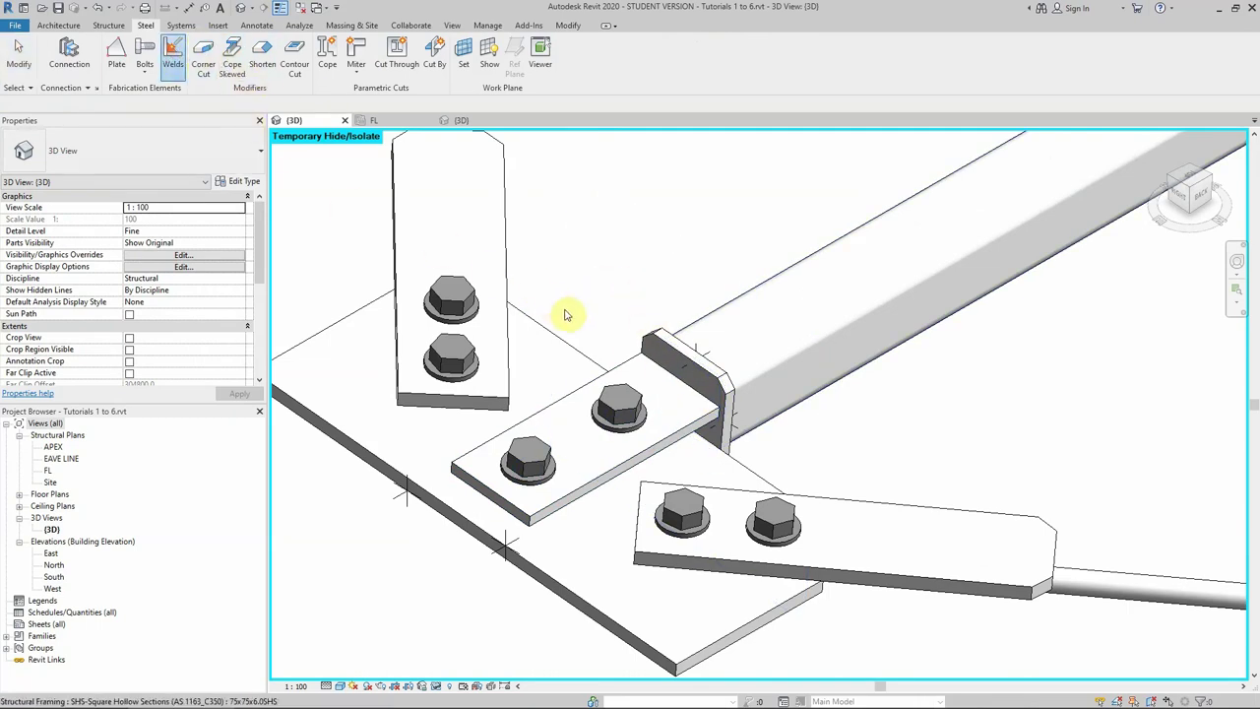
{"action": "left_click", "coordinate": [669, 348]}
{"action": "left_click", "coordinate": [618, 364]}
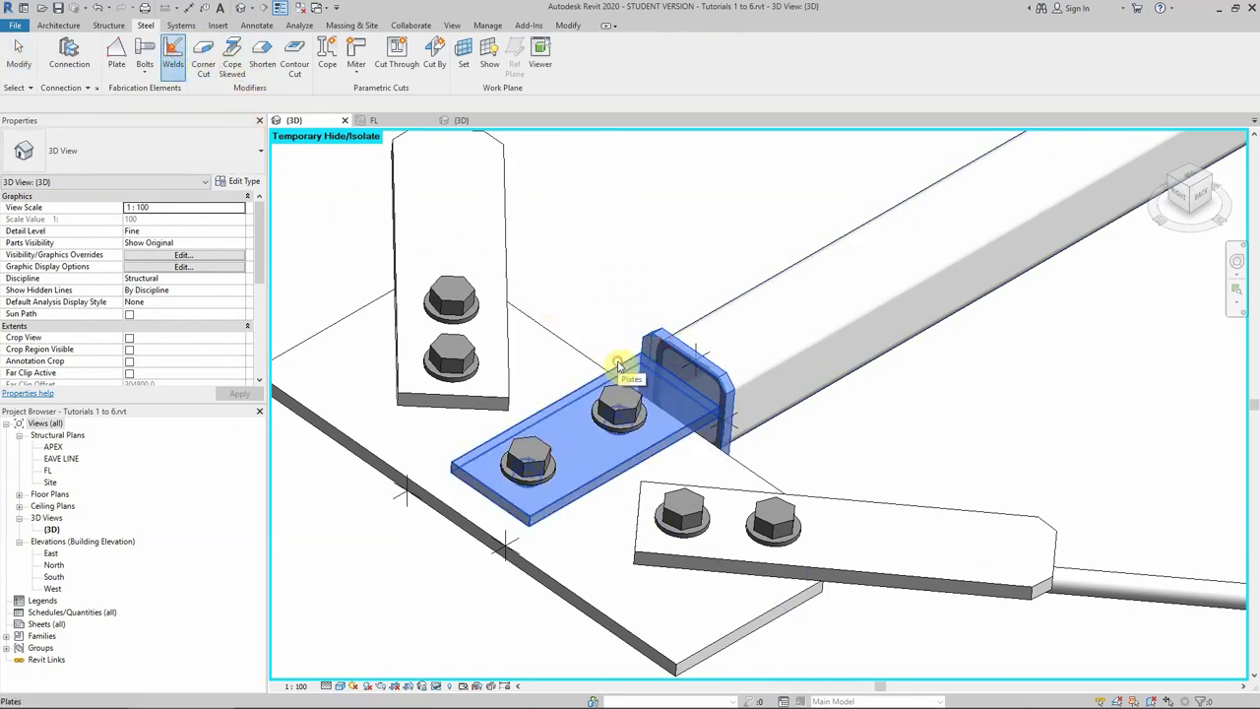
{"action": "left_click", "coordinate": [674, 368]}
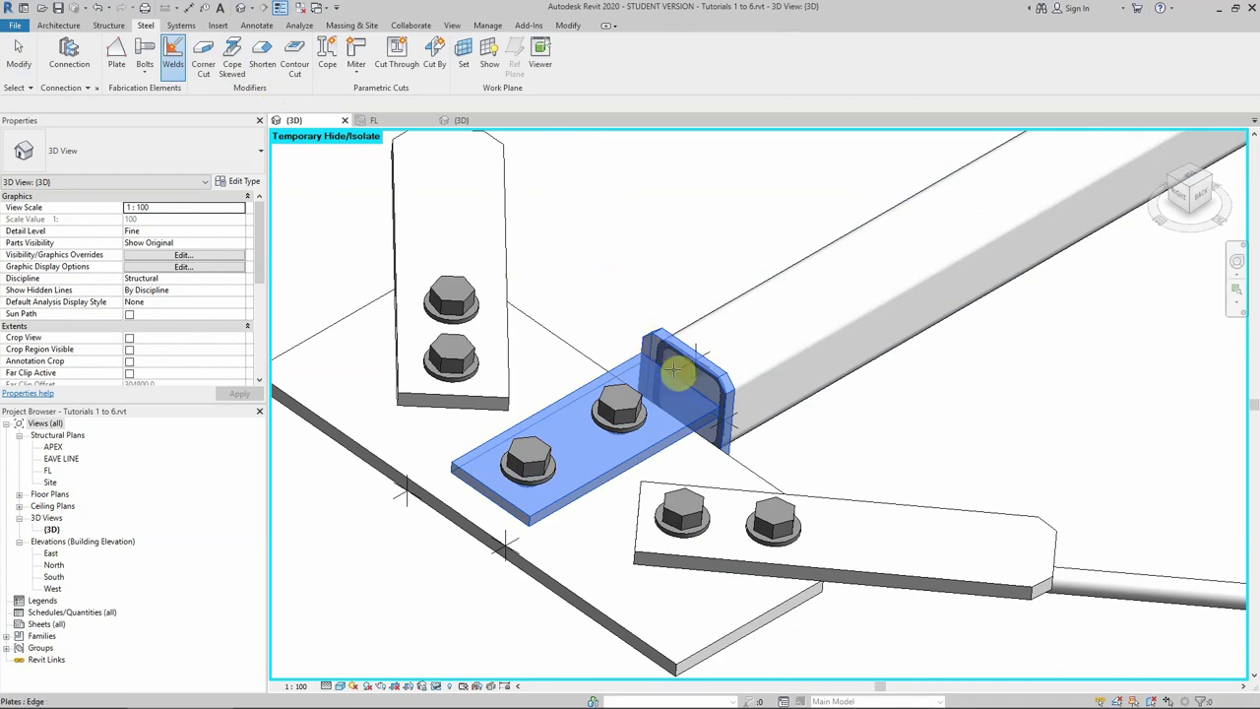
{"action": "left_click", "coordinate": [602, 267]}
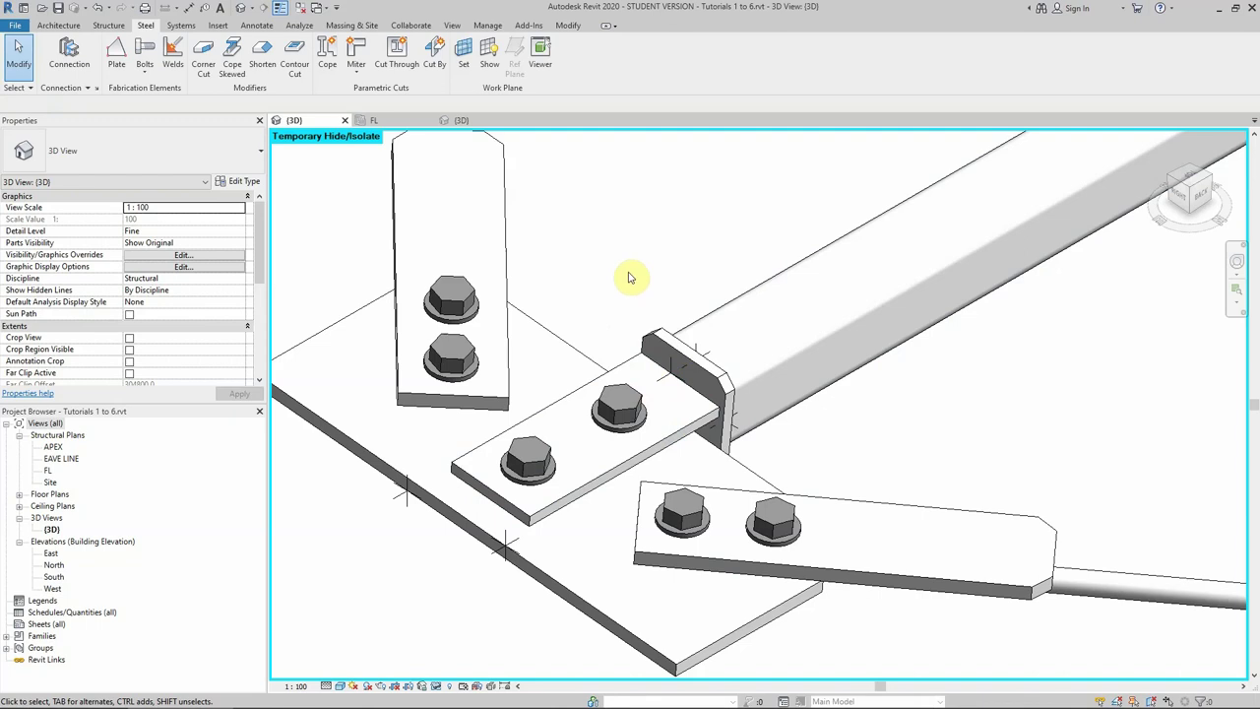
{"action": "scroll", "coordinate": [630, 278], "scroll_direction": "down", "scroll_amount": 3}
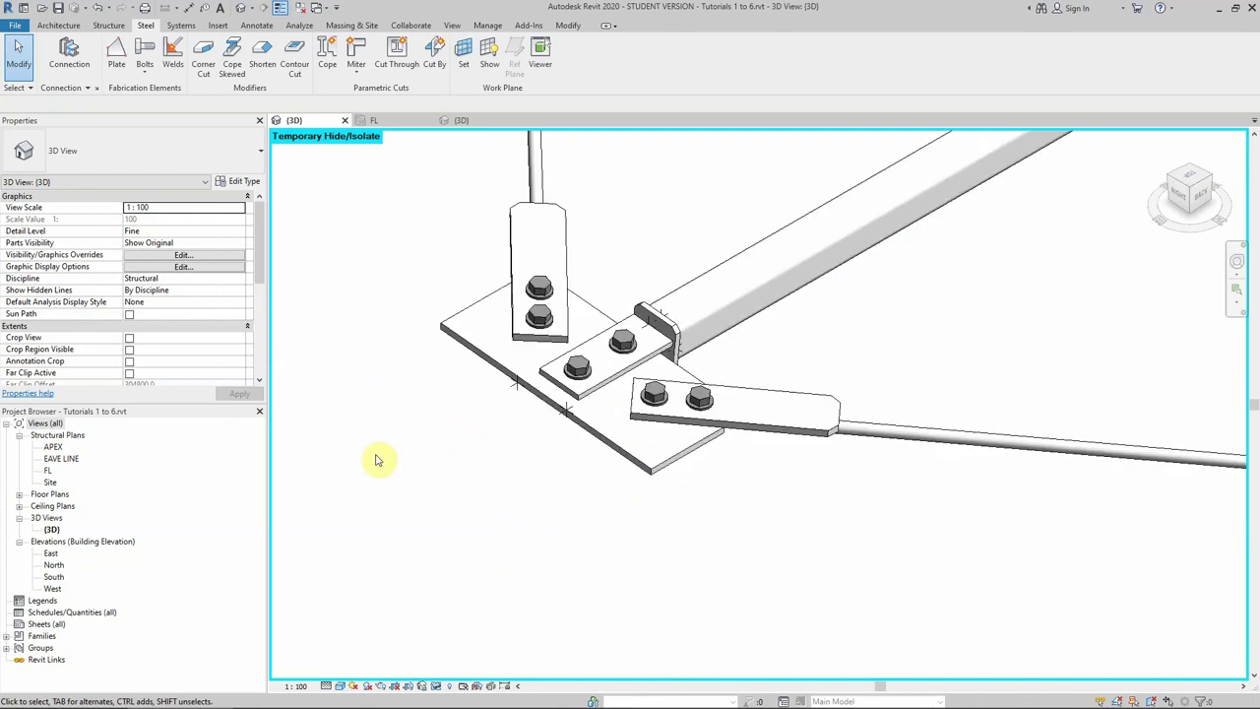
{"action": "scroll", "coordinate": [703, 435], "scroll_direction": "up", "scroll_amount": 2}
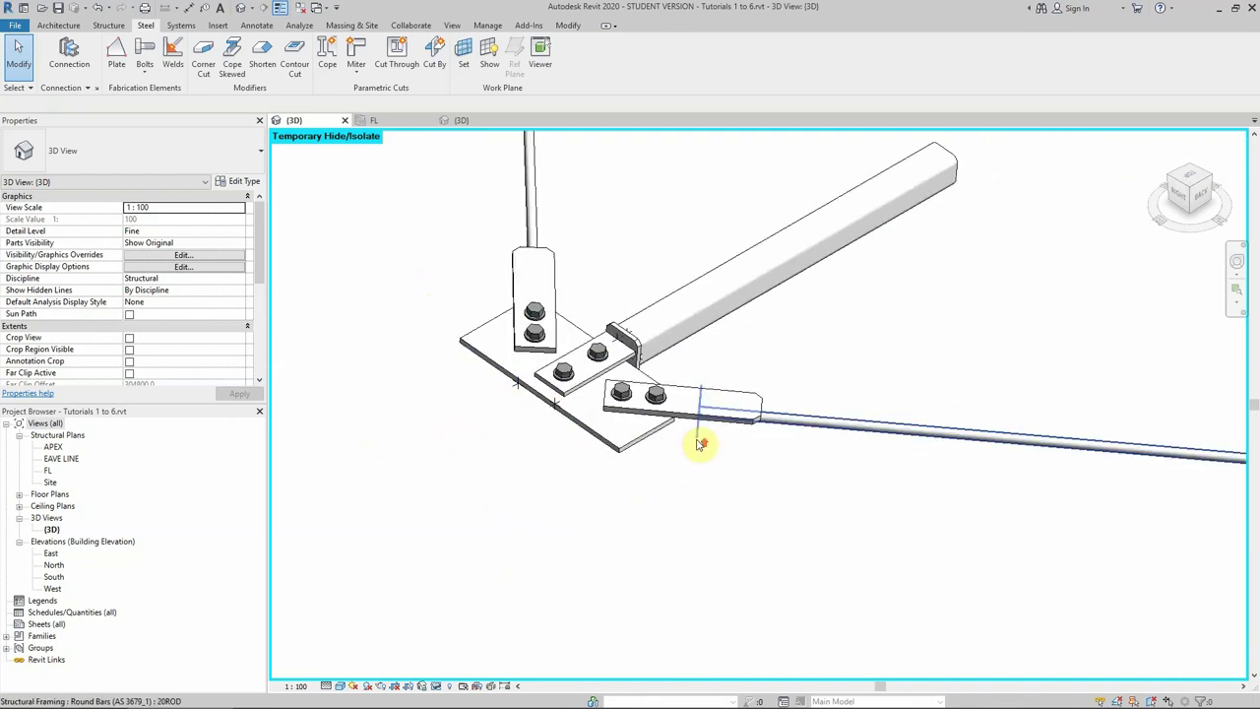
{"action": "scroll", "coordinate": [805, 419], "scroll_direction": "up", "scroll_amount": 1}
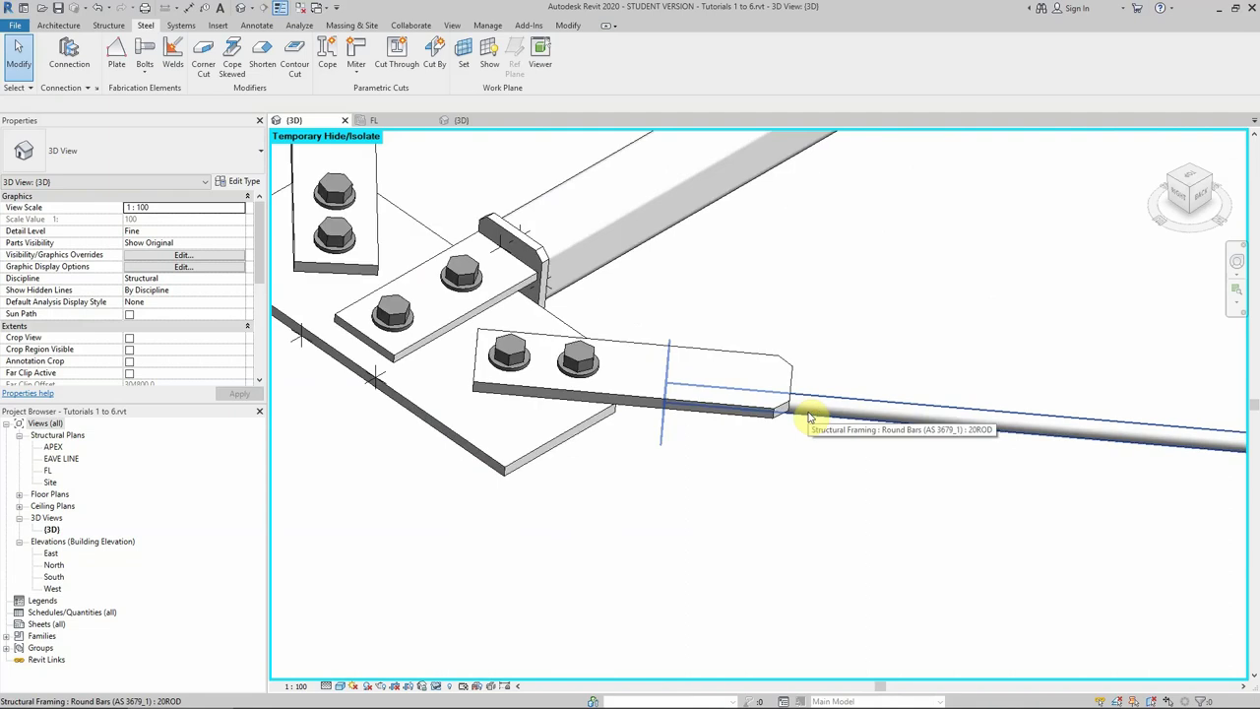
{"action": "middle_click_drag", "start_coordinate": [727, 464], "coordinate": [737, 324], "text": "shift"}
{"action": "left_click", "coordinate": [734, 329]}
{"action": "middle_click_drag", "start_coordinate": [686, 457], "coordinate": [726, 119], "text": "shift"}
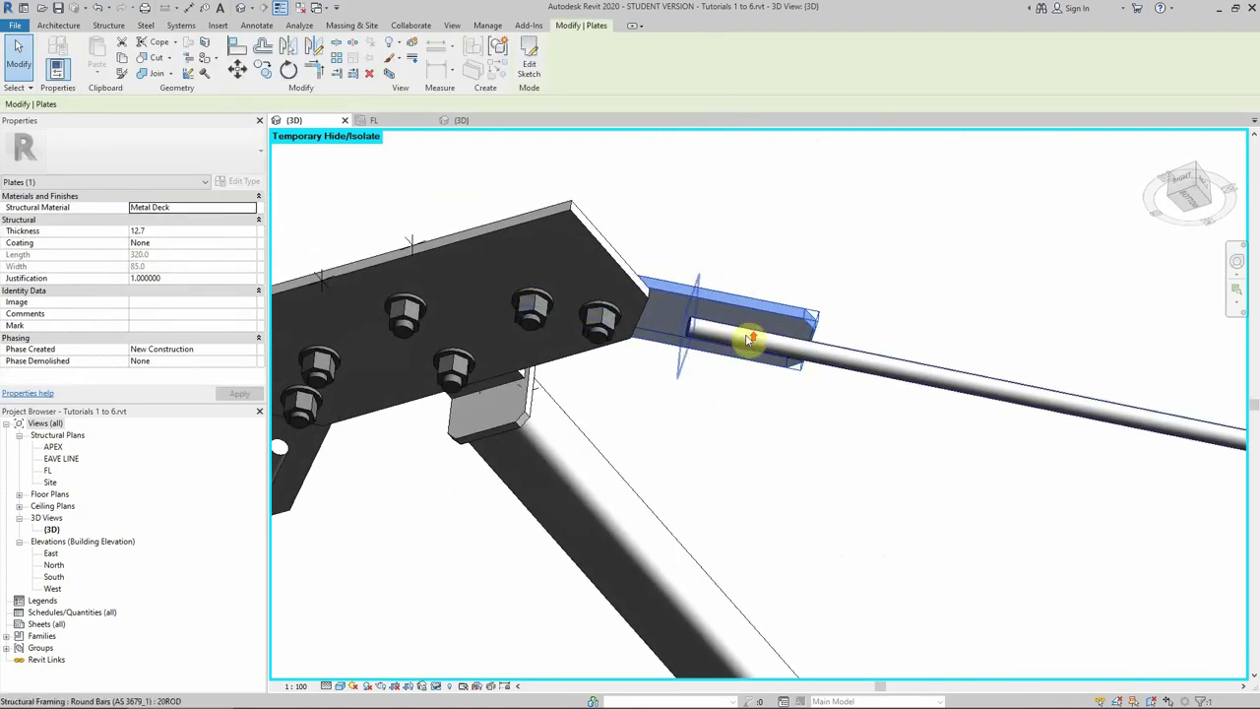
{"action": "scroll", "coordinate": [748, 340], "scroll_direction": "up", "scroll_amount": 3}
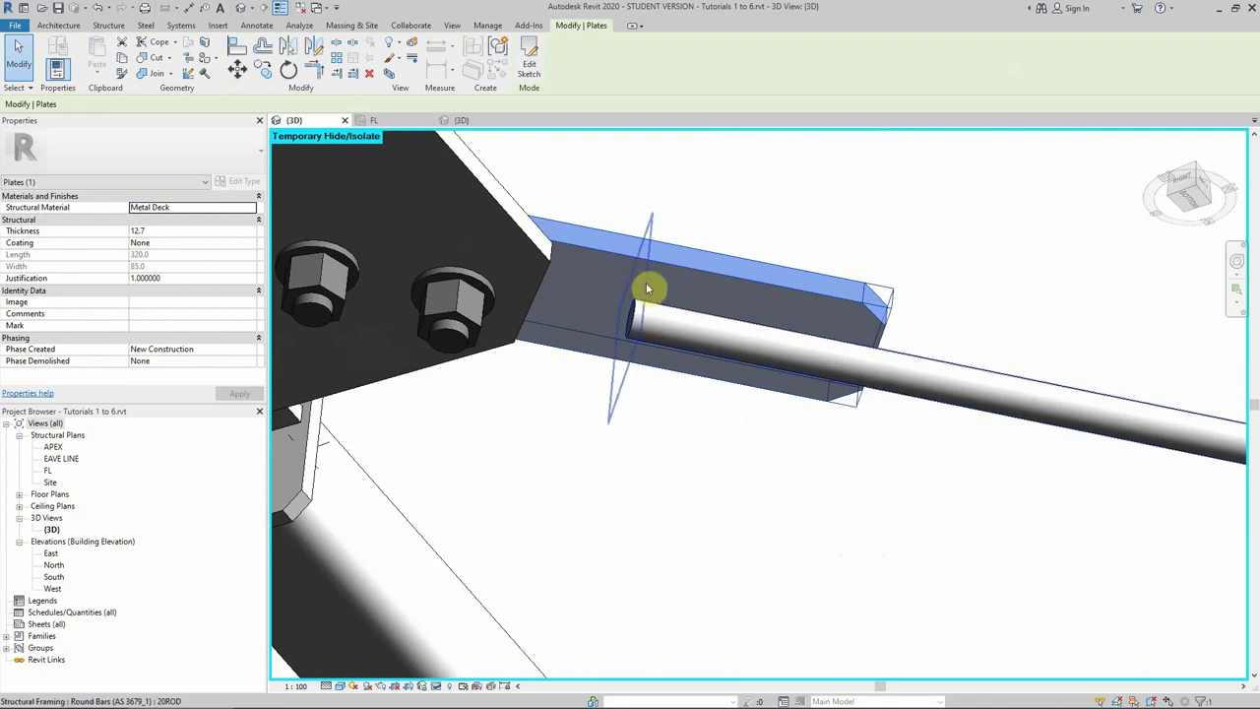
{"action": "scroll", "coordinate": [738, 324], "scroll_direction": "down", "scroll_amount": 3}
{"action": "scroll", "coordinate": [797, 324], "scroll_direction": "up", "scroll_amount": 1}
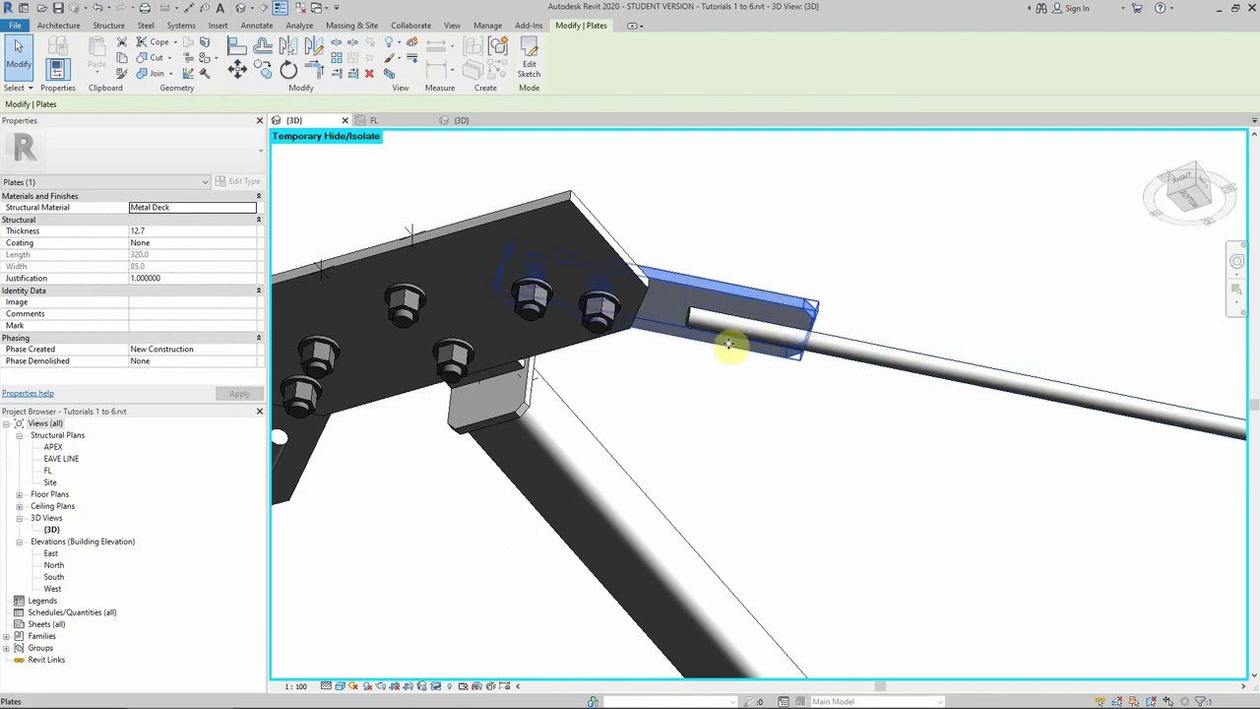
{"action": "scroll", "coordinate": [708, 323], "scroll_direction": "up", "scroll_amount": 4}
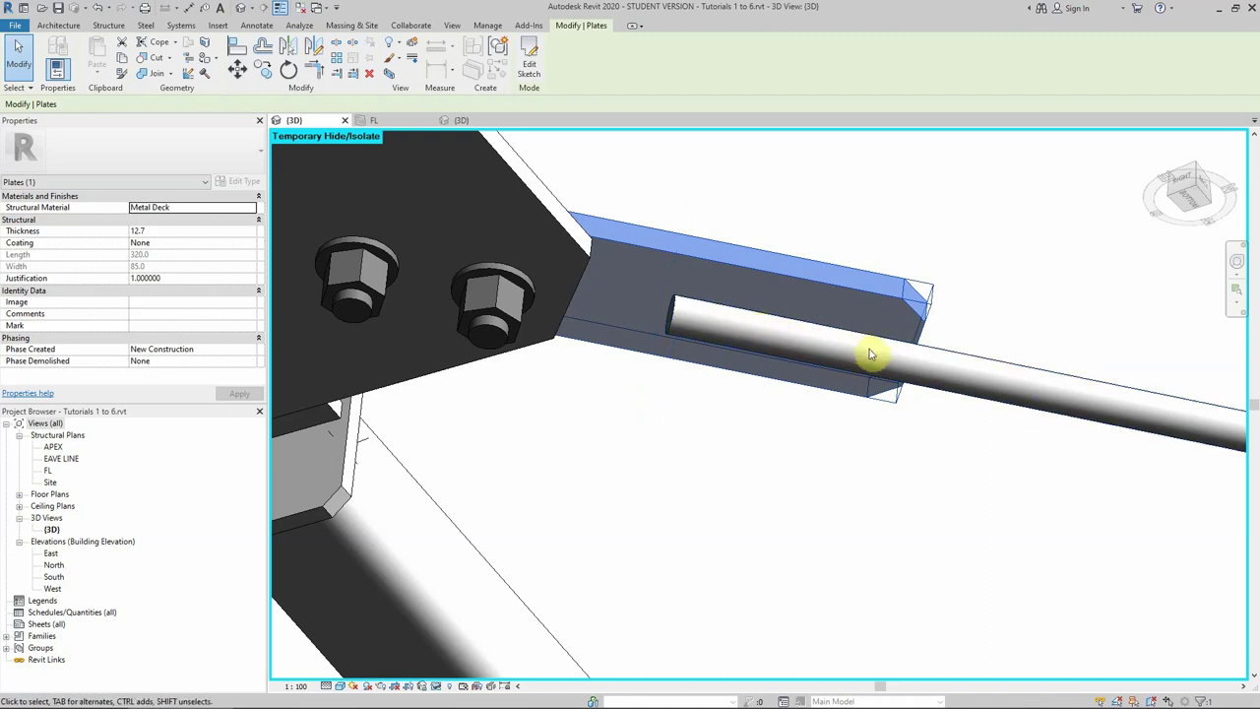
{"action": "mouse_move", "coordinate": [873, 361]}
{"action": "middle_mouse_down", "text": "shift"}
{"action": "mouse_move", "coordinate": [875, 498]}
{"action": "mouse_move", "coordinate": [881, 337]}
{"action": "middle_mouse_up", "text": "shift"}
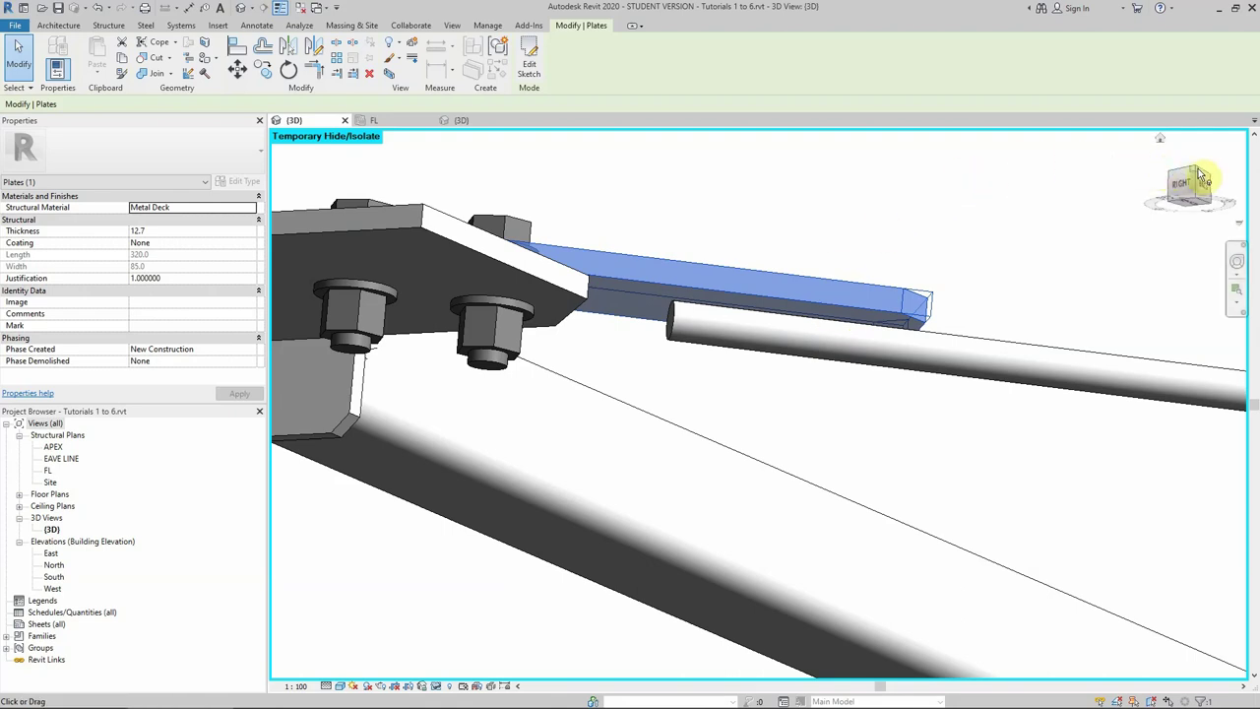
{"action": "left_click_drag", "start_coordinate": [1195, 177], "coordinate": [1152, 212]}
View the whole connection from Top and switch the visual style to Hidden Line.
{"action": "left_click", "coordinate": [1177, 189]}
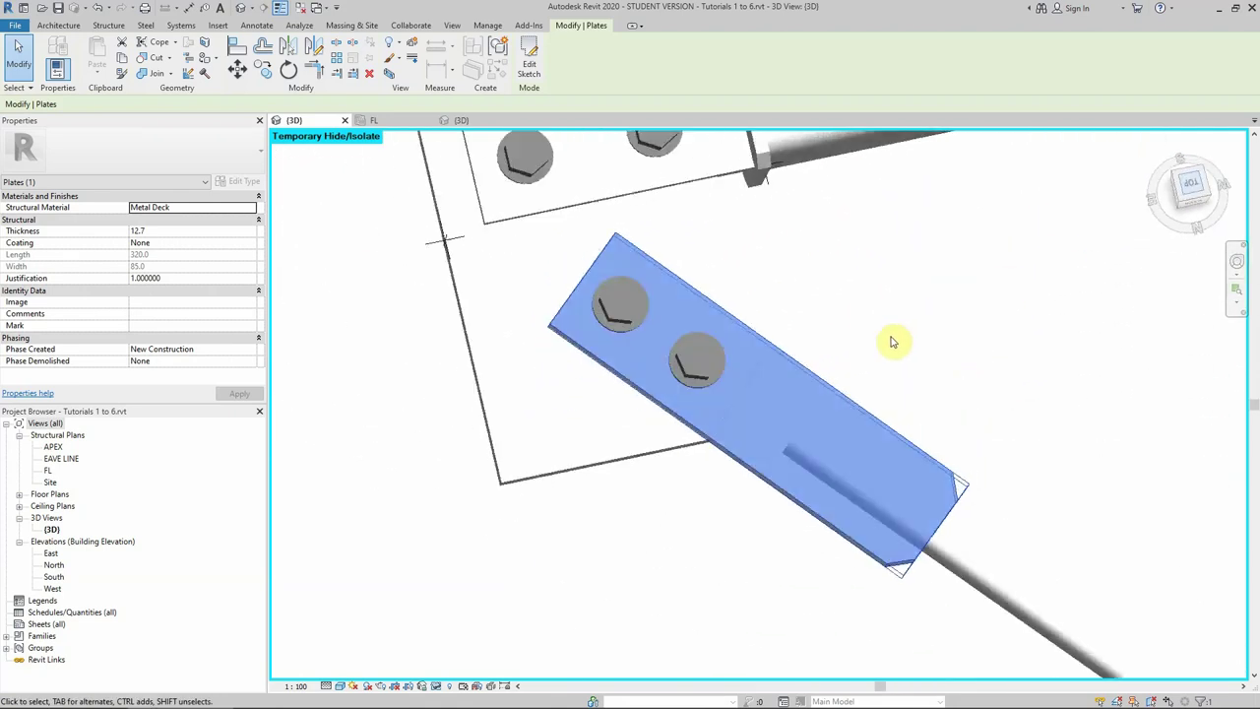
{"action": "scroll", "coordinate": [760, 446], "scroll_direction": "up", "scroll_amount": 4}
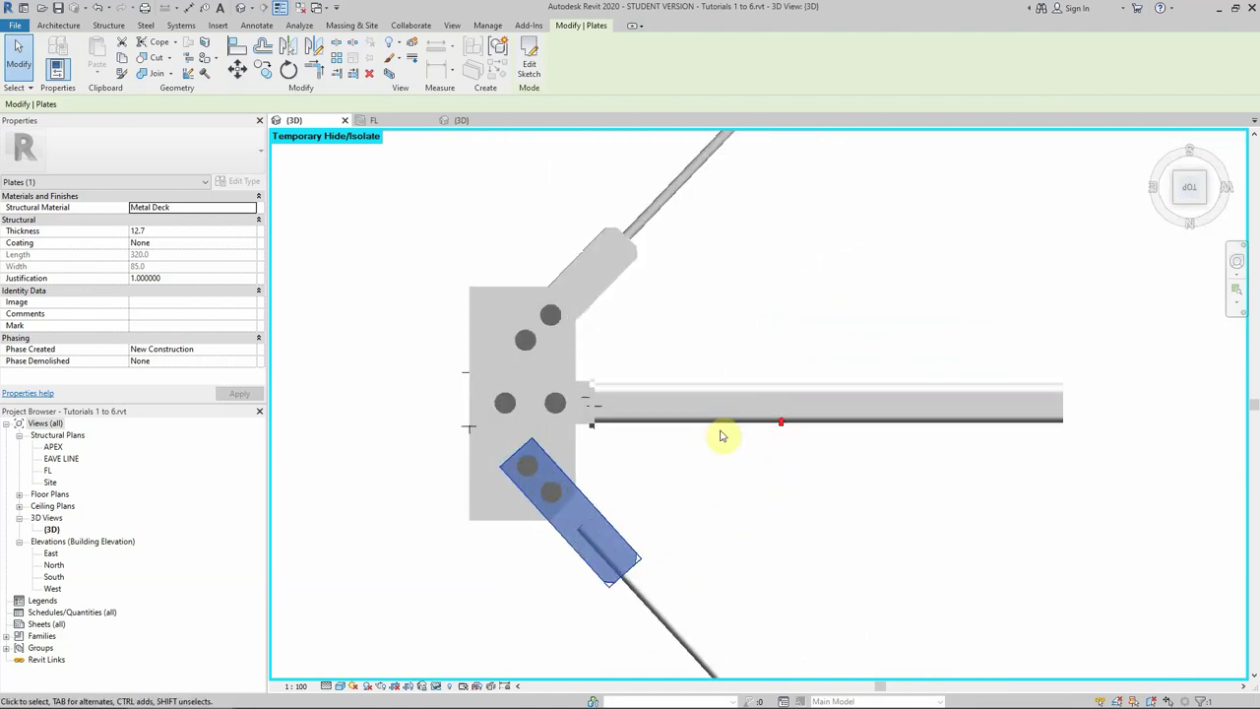
{"action": "left_click", "coordinate": [377, 443]}
{"action": "left_click", "coordinate": [339, 686]}
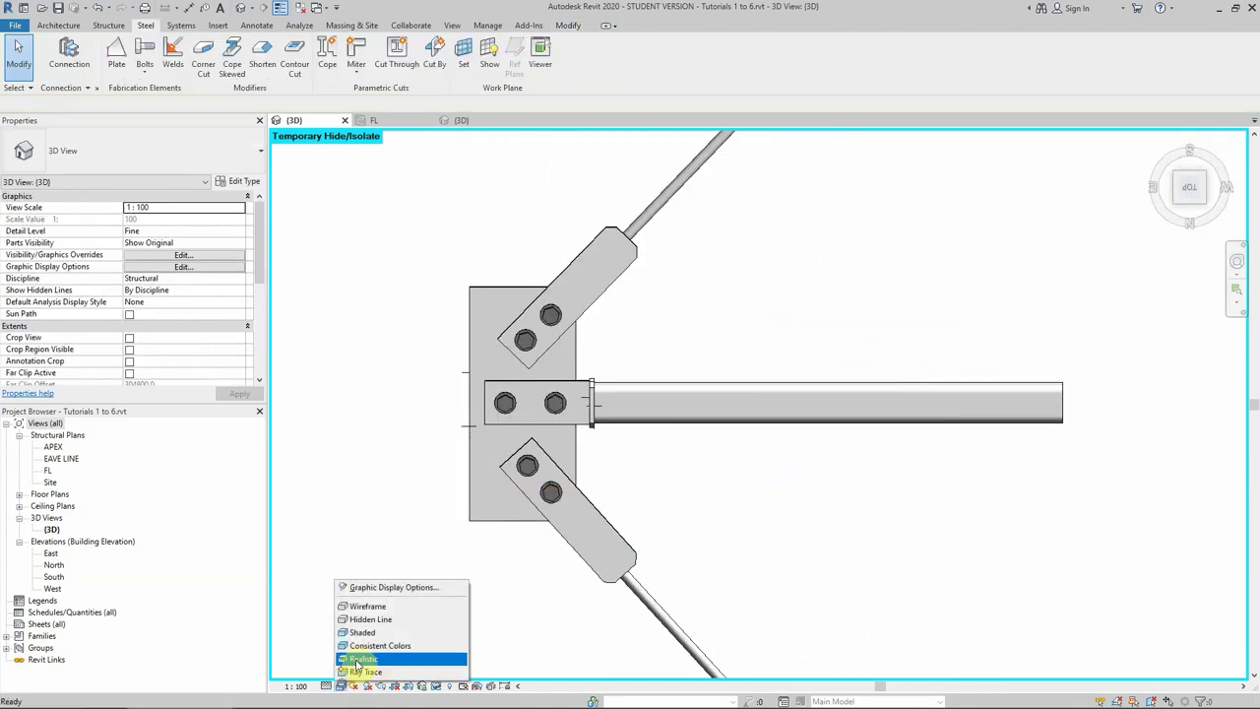
{"action": "left_click", "coordinate": [367, 620]}
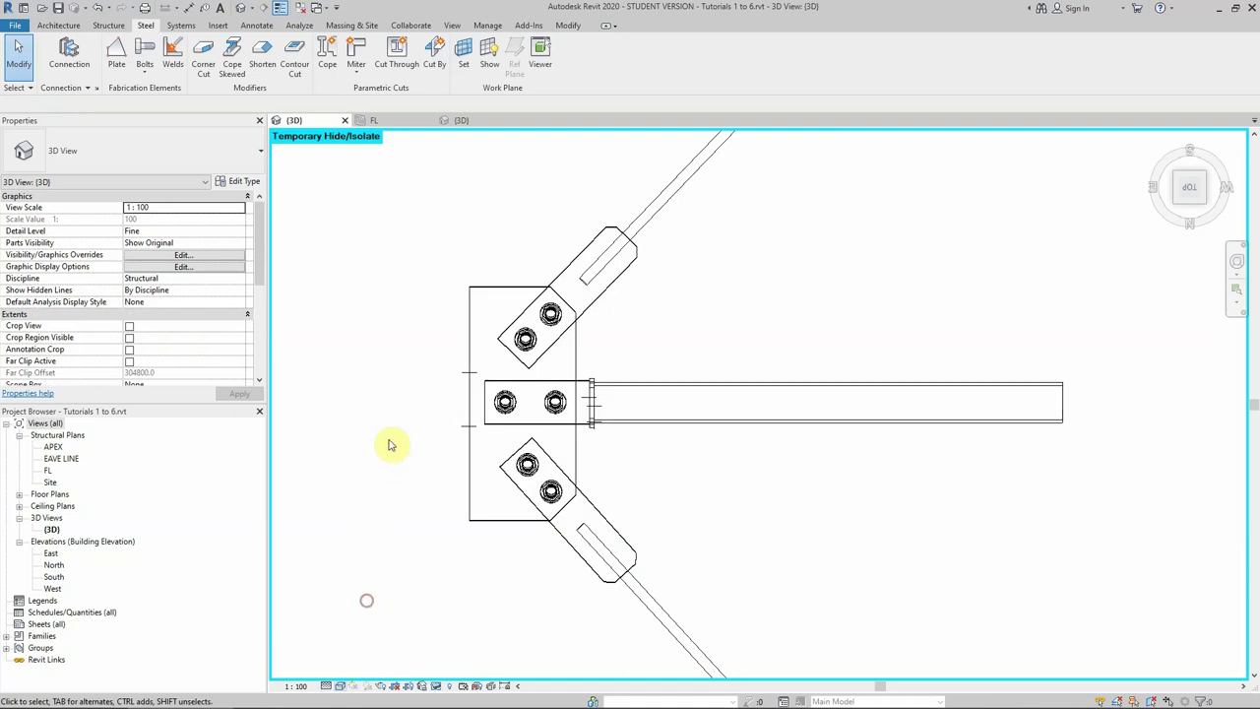
{"action": "scroll", "coordinate": [569, 559], "scroll_direction": "up", "scroll_amount": 1}
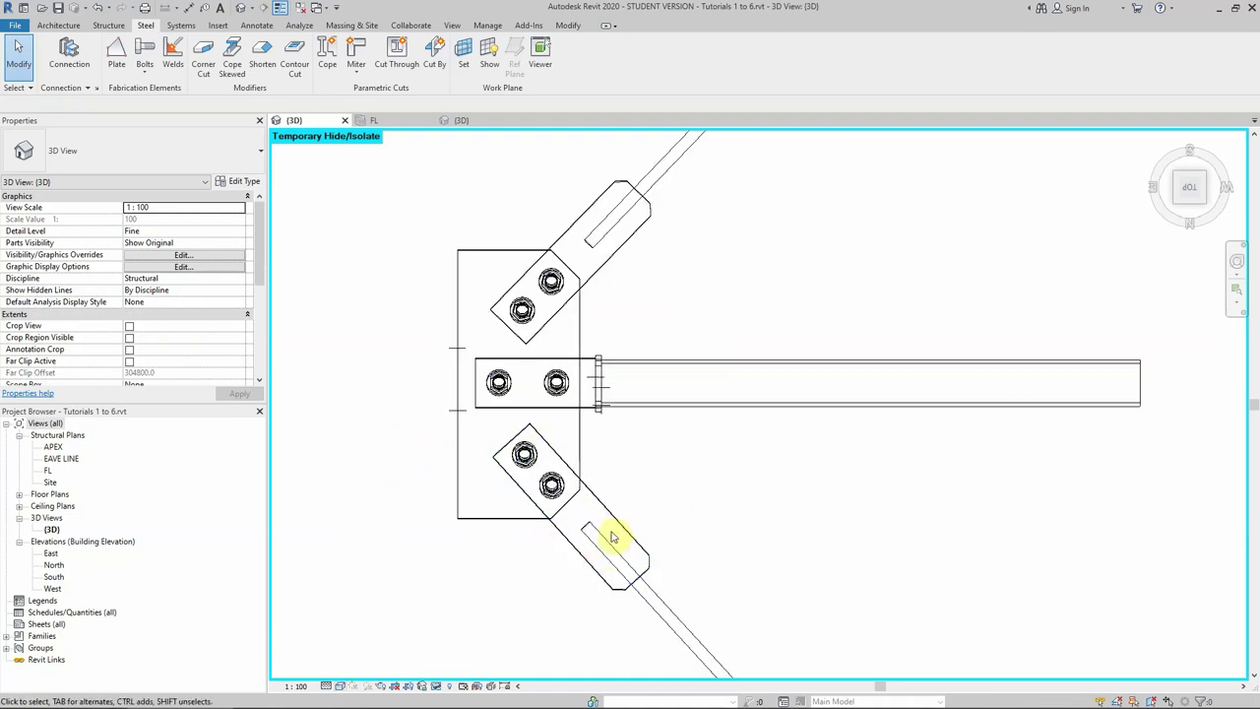